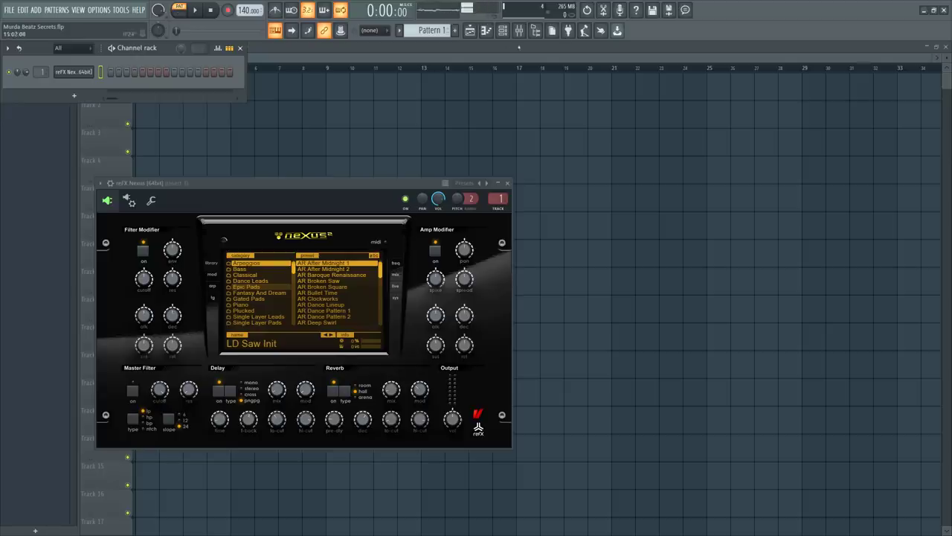
Show the file browser and expand the 808s folder of the Ultimate Producer Bundle under BusyWorksBeats.com
{"action": "left_click", "coordinate": [535, 29]}
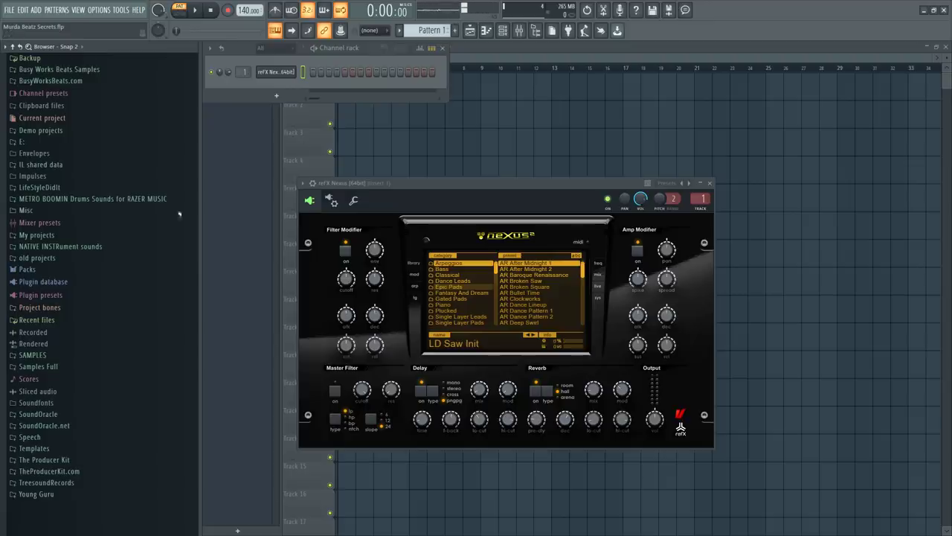
{"action": "left_click", "coordinate": [82, 80]}
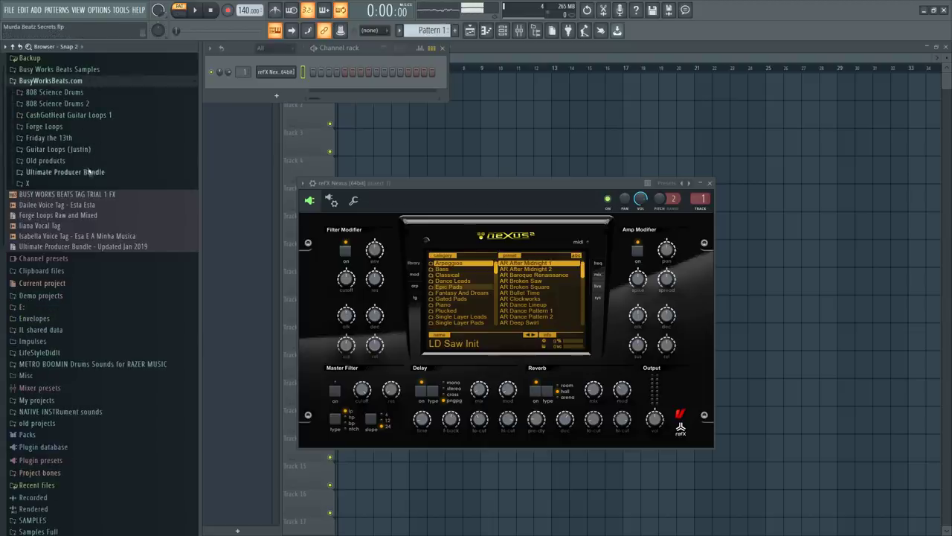
{"action": "left_click", "coordinate": [89, 172]}
{"action": "left_click", "coordinate": [85, 184]}
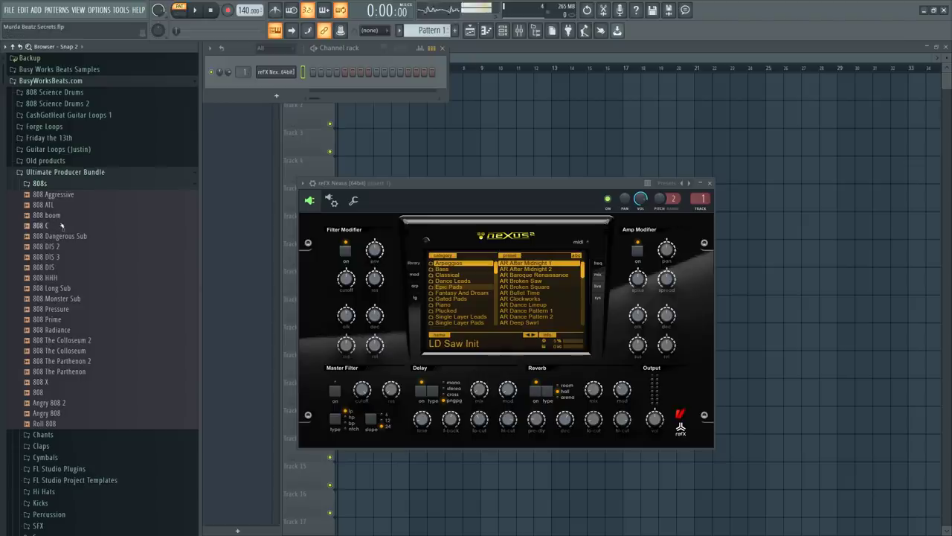
Turn on the metronome and set the project tempo to 144 BPM during playback
{"action": "key", "text": "ctrl+m"}
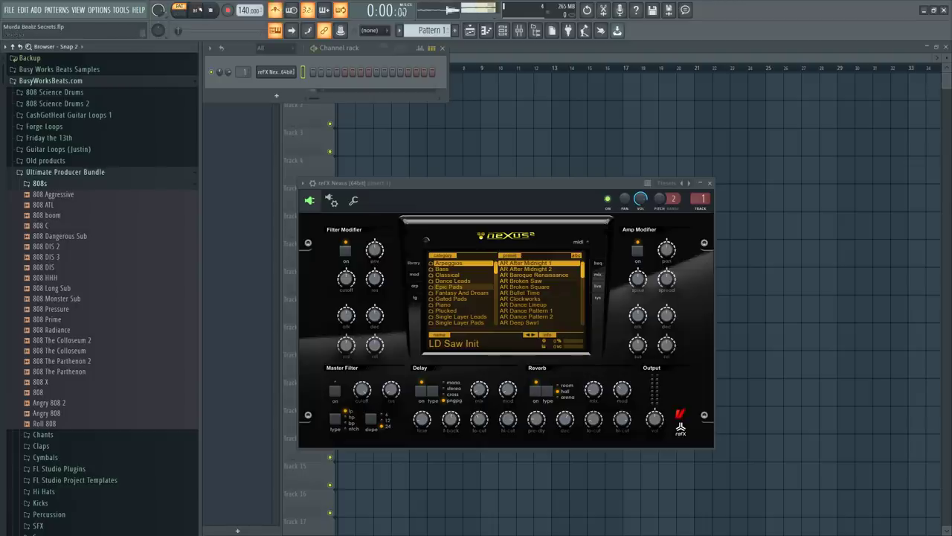
{"action": "key", "text": "space"}
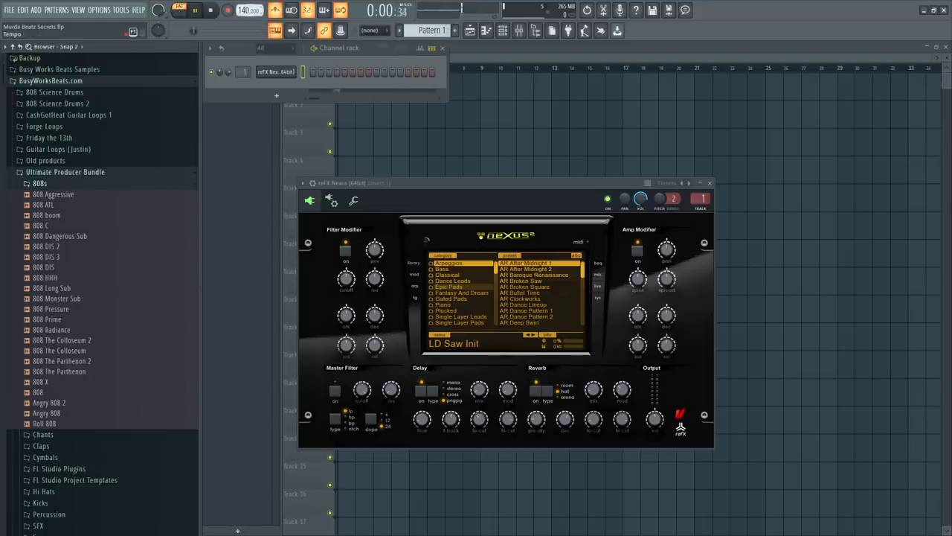
{"action": "scroll", "coordinate": [248, 9], "scroll_direction": "up", "scroll_amount": 4}
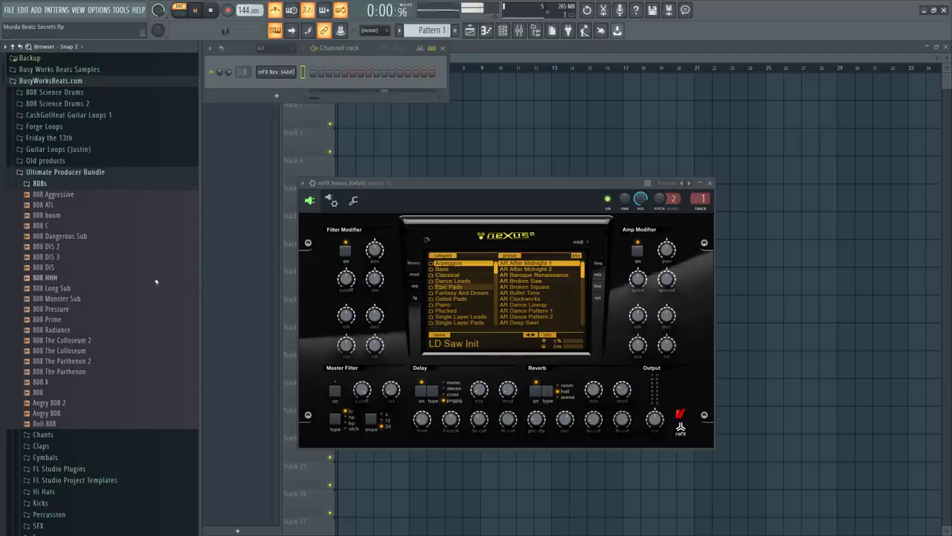
Audition the 808 HHH, 808 DIS and 808 DIS 3 samples, and load 808 DIS 3 into a new channel
{"action": "left_click", "coordinate": [66, 277]}
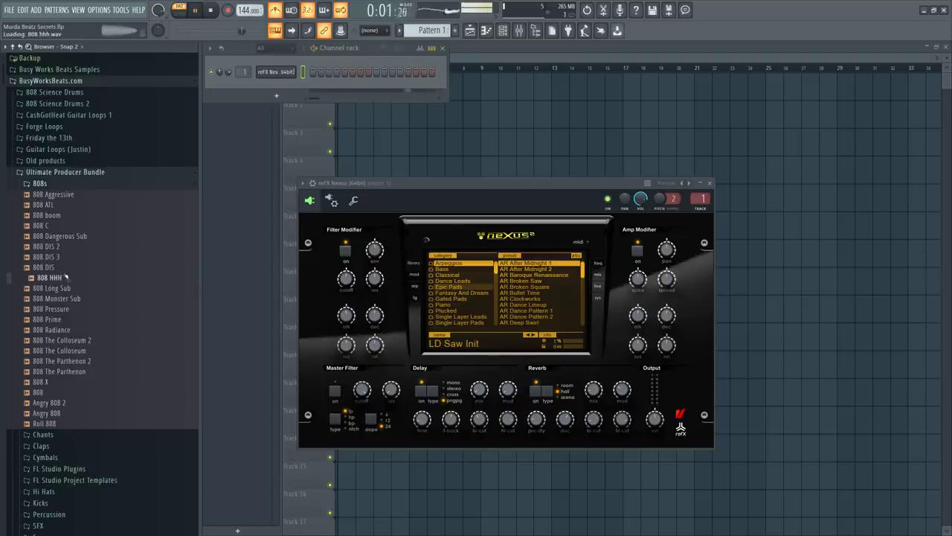
{"action": "left_click", "coordinate": [64, 267]}
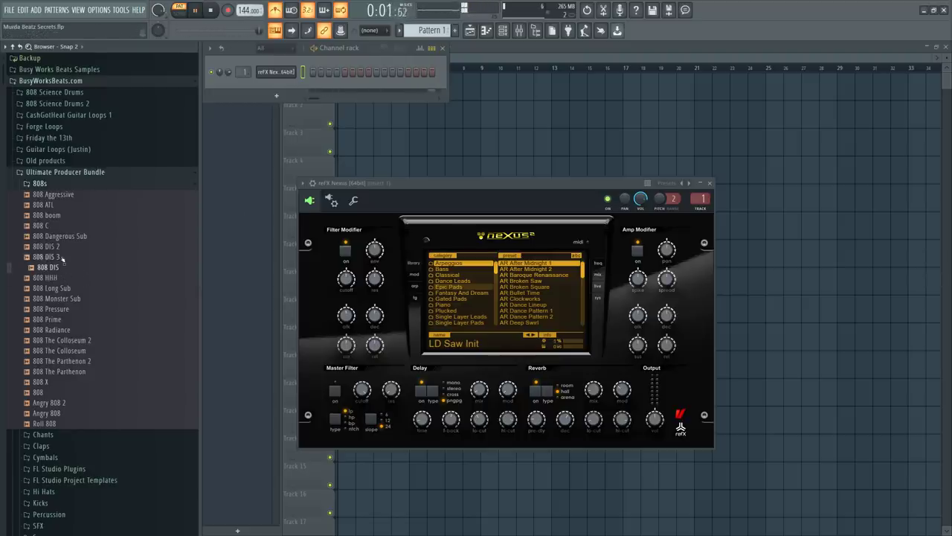
{"action": "left_click", "coordinate": [63, 256]}
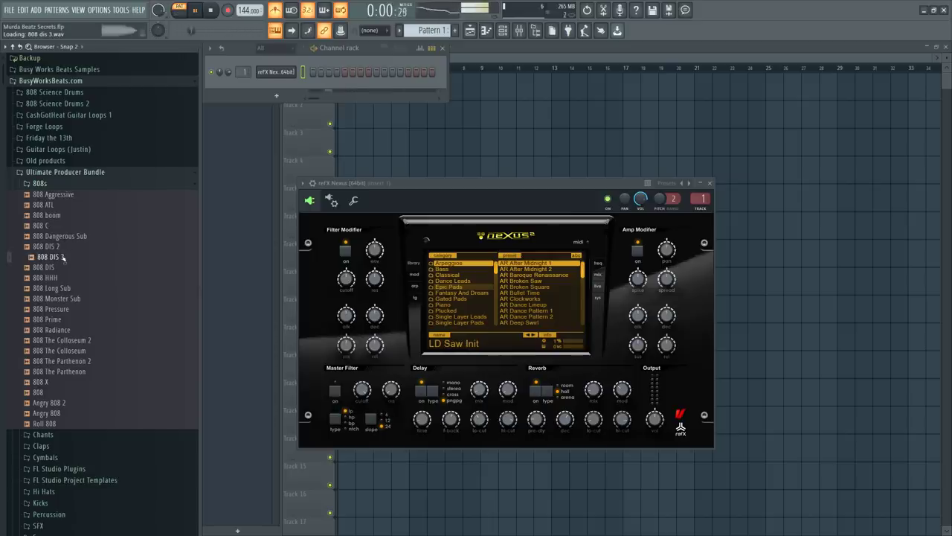
{"action": "right_click", "coordinate": [63, 257]}
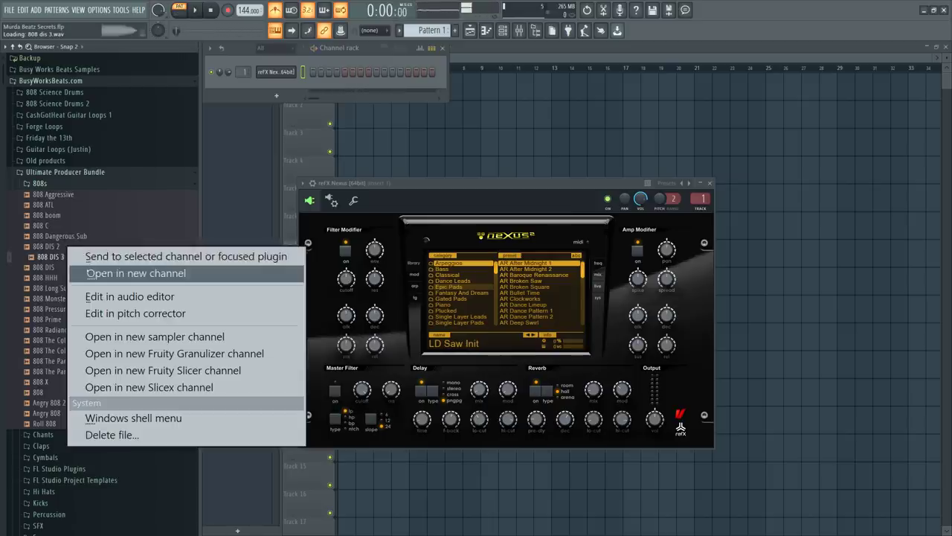
{"action": "left_click", "coordinate": [136, 273]}
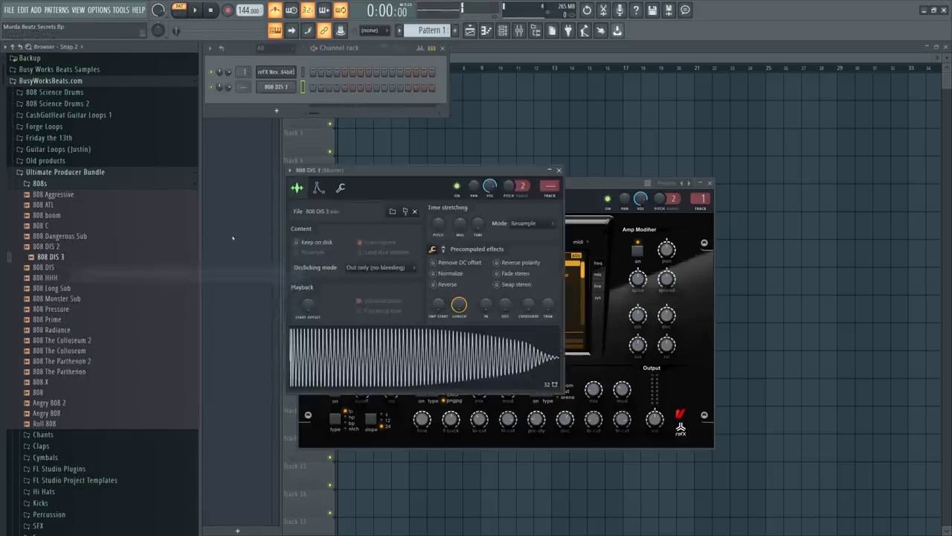
Detect the pitch regions of the 808 DIS 3 sample in the Edison audio editor, and close the editor
{"action": "right_click", "coordinate": [389, 355]}
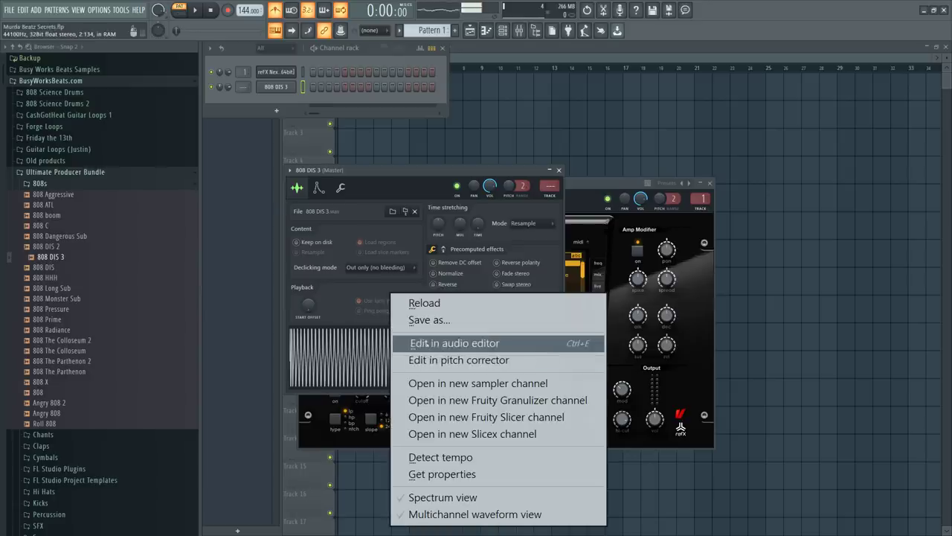
{"action": "left_click", "coordinate": [425, 343]}
{"action": "left_click", "coordinate": [318, 174]}
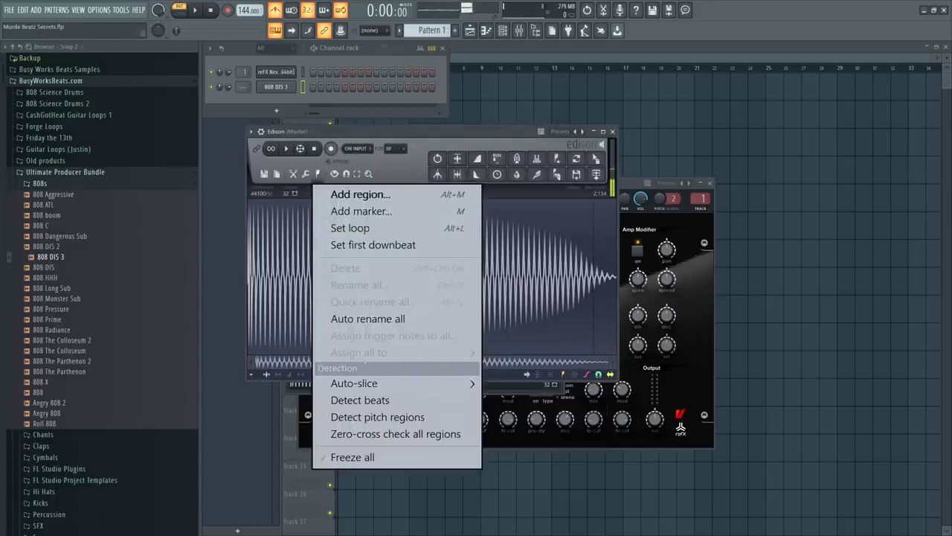
{"action": "left_click", "coordinate": [378, 416]}
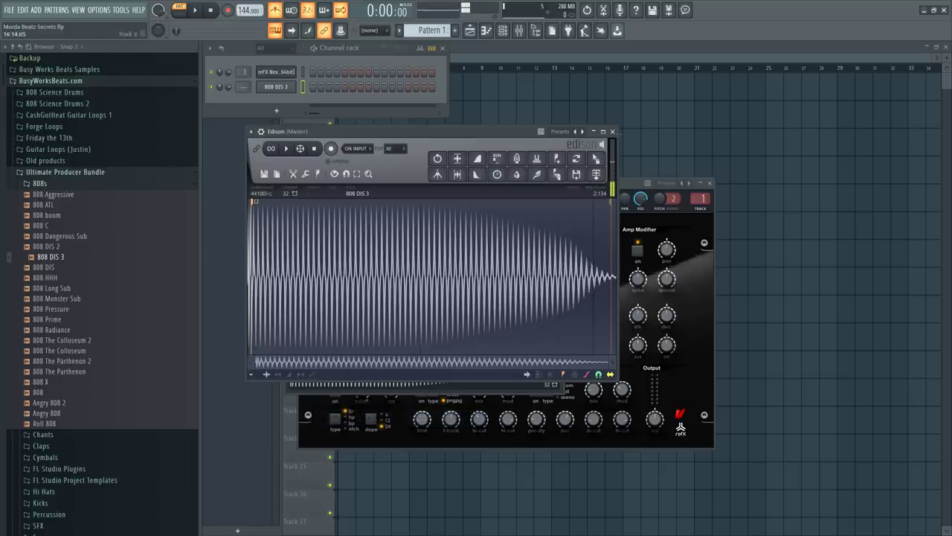
{"action": "left_click", "coordinate": [612, 131]}
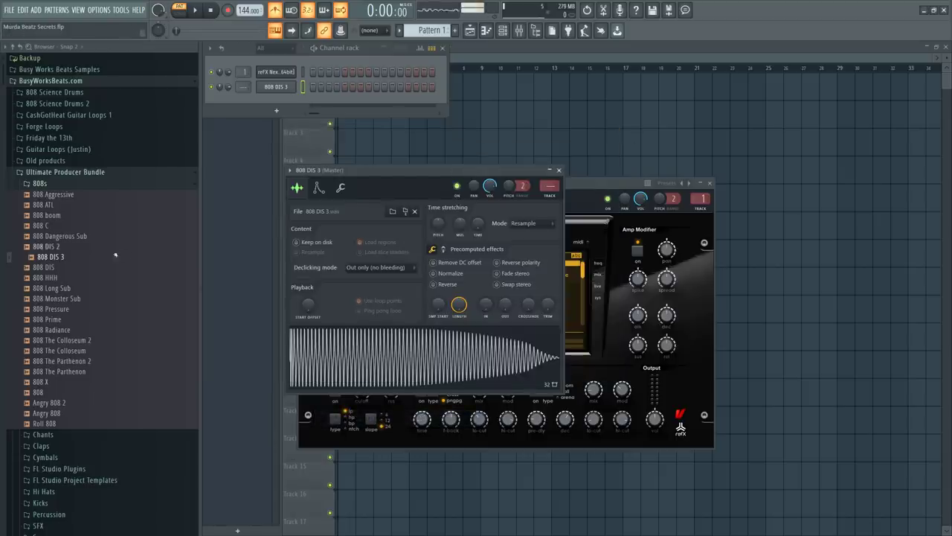
Look through the bundle's Kicks and Percussion folders and load the Bongo 2 sample into a new channel
{"action": "left_click", "coordinate": [39, 183]}
{"action": "key", "text": "space"}
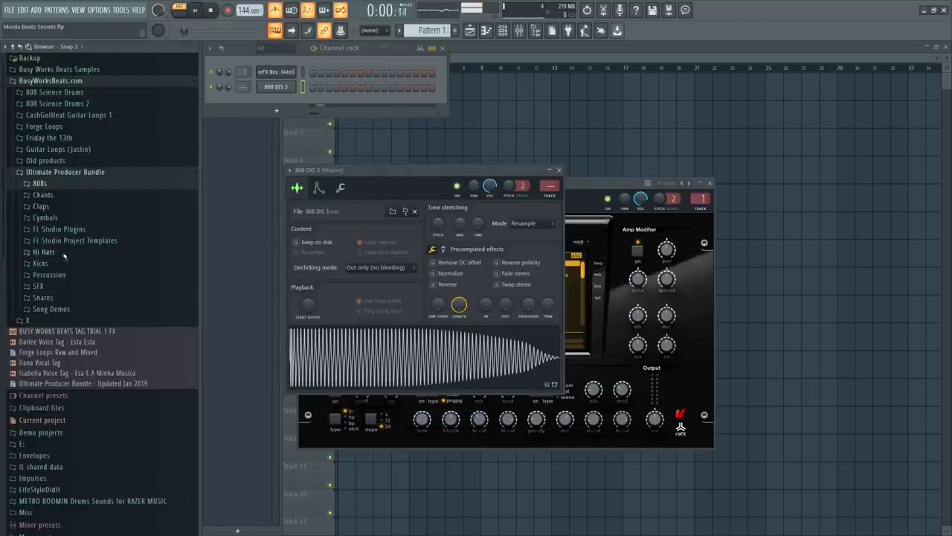
{"action": "left_click", "coordinate": [66, 262]}
{"action": "key", "text": "space"}
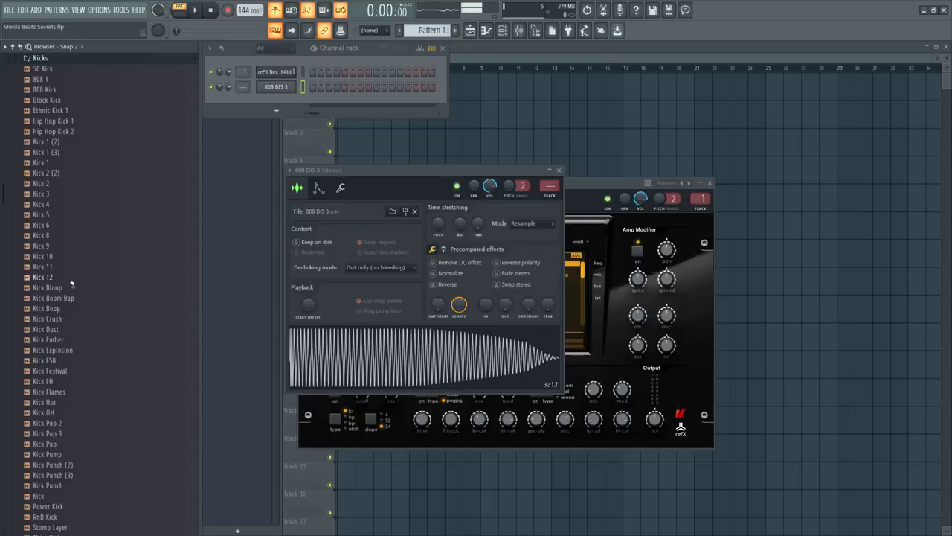
{"action": "scroll", "coordinate": [79, 141], "scroll_direction": "up", "scroll_amount": 3}
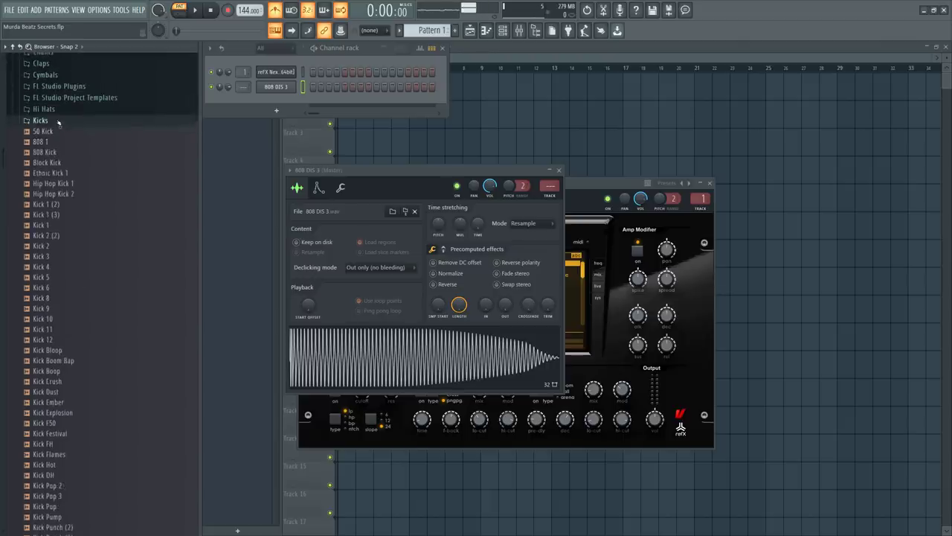
{"action": "left_click", "coordinate": [58, 122]}
{"action": "left_click", "coordinate": [52, 132]}
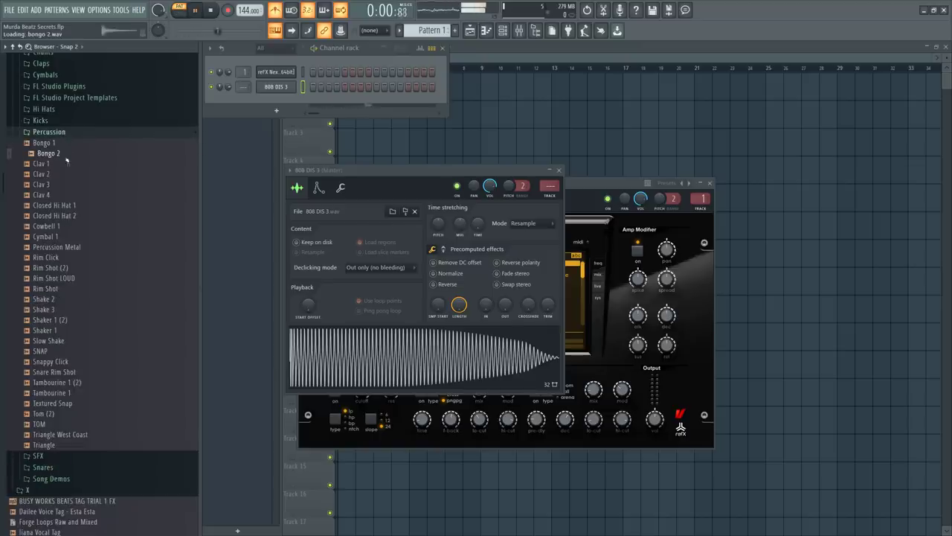
{"action": "right_click", "coordinate": [67, 154]}
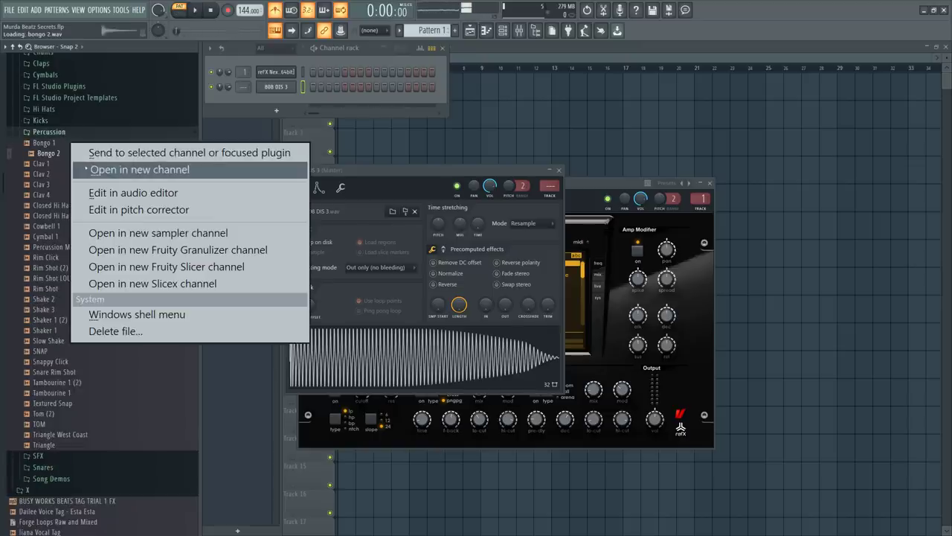
{"action": "left_click", "coordinate": [86, 170]}
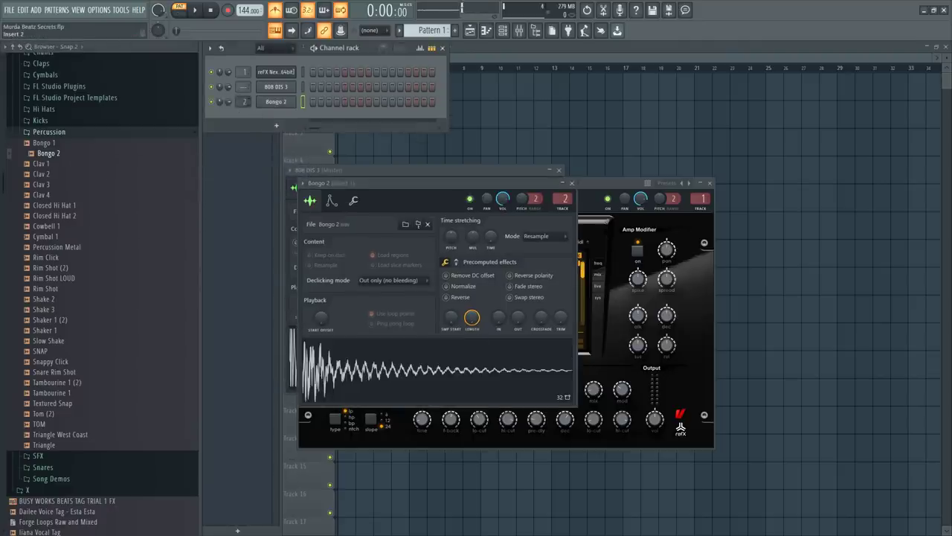
Route the Bongo 2 channel to mixer track 3 and, checking against playback, place its hits on steps 47 and 51
{"action": "scroll", "coordinate": [244, 102], "scroll_direction": "up", "scroll_amount": 1}
{"action": "key", "text": "space"}
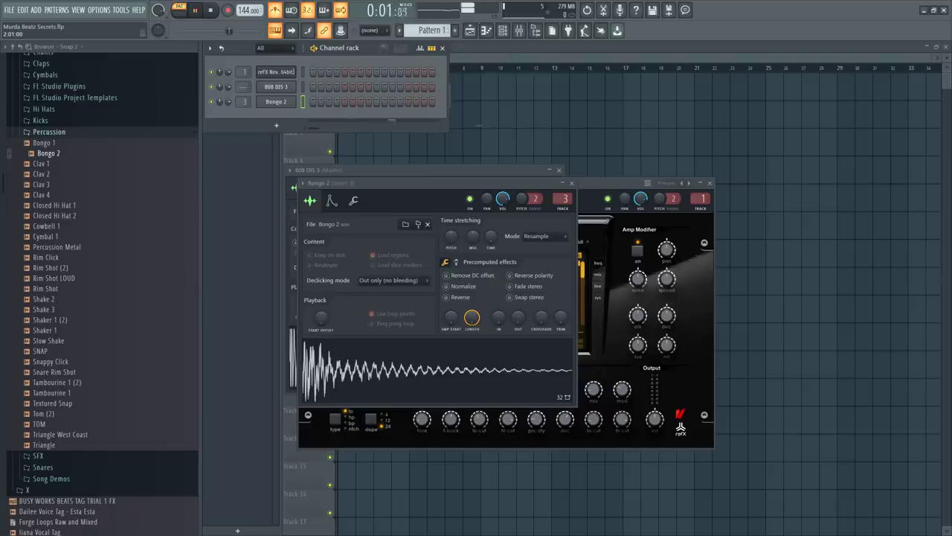
{"action": "left_click", "coordinate": [423, 101]}
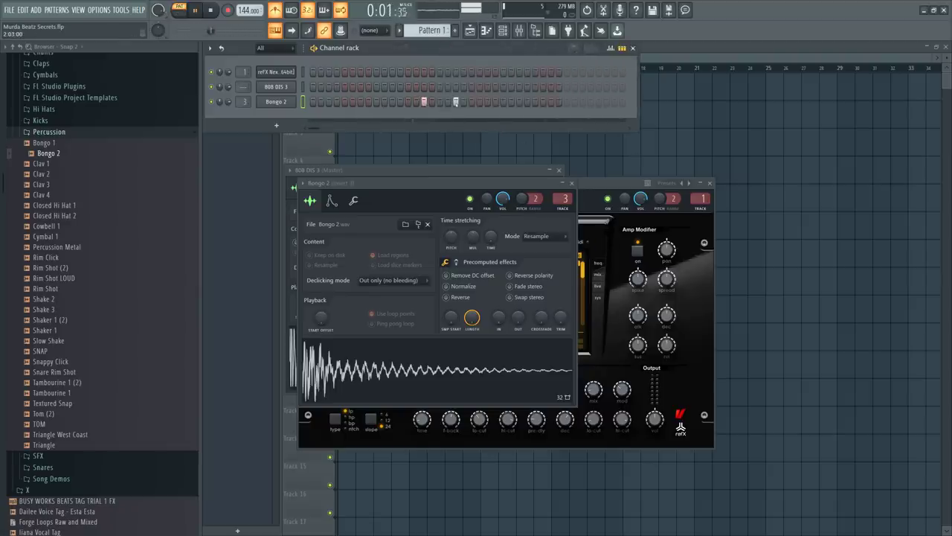
{"action": "key", "text": "space"}
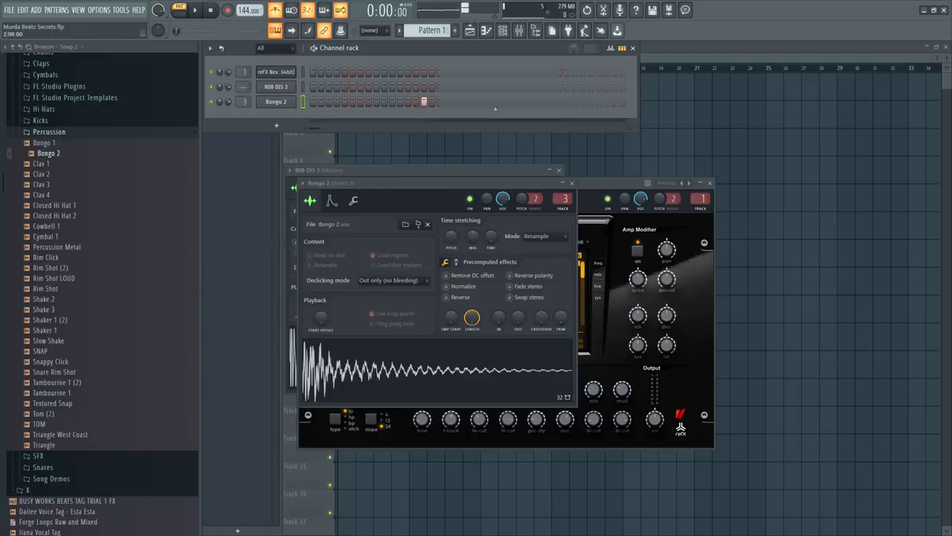
{"action": "key", "text": "space"}
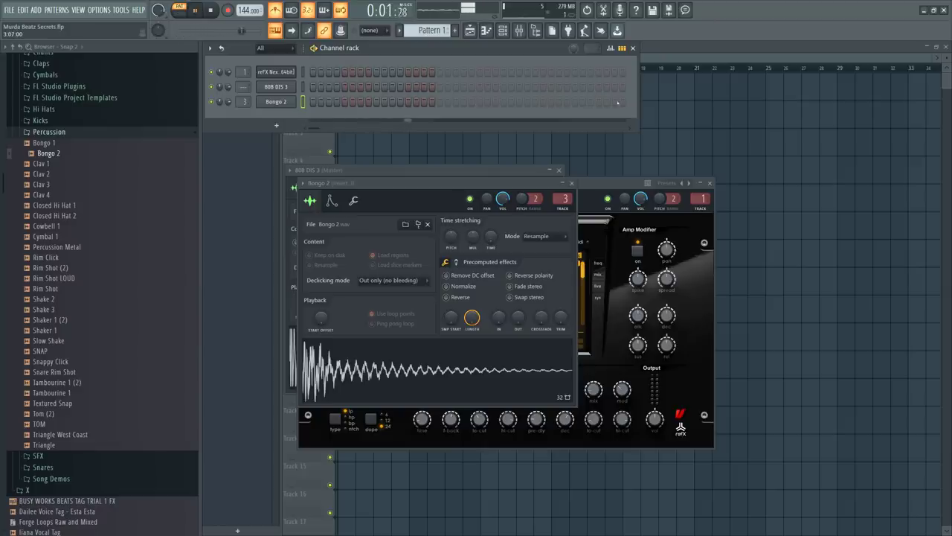
{"action": "left_click", "coordinate": [614, 101]}
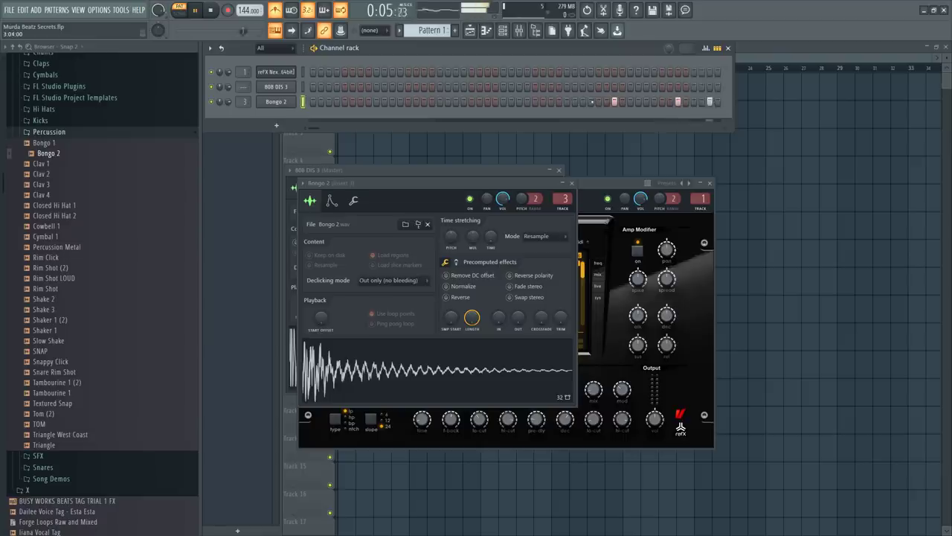
{"action": "key", "text": "space"}
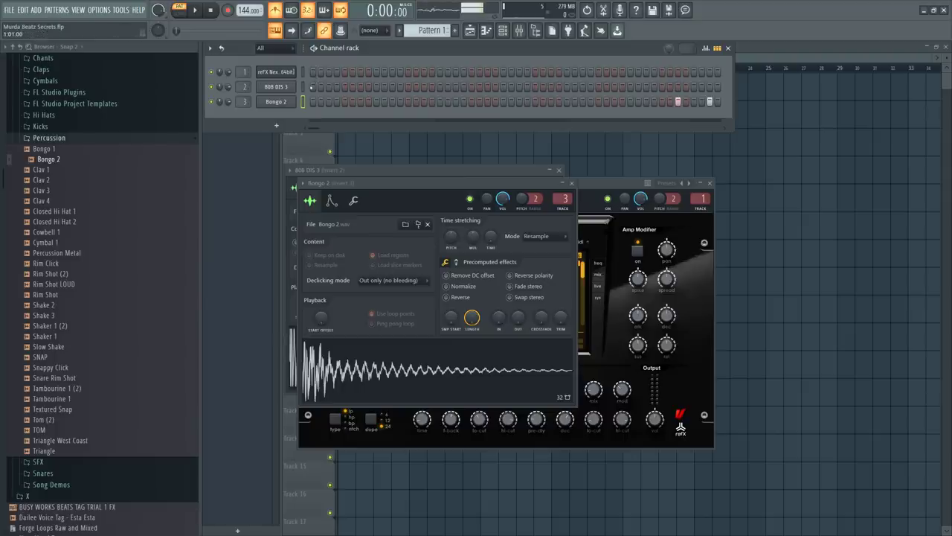
Place 808 DIS 3 hits on steps 1 and 7 and lower the volume to 69%
{"action": "left_click", "coordinate": [312, 88]}
{"action": "left_click", "coordinate": [360, 87]}
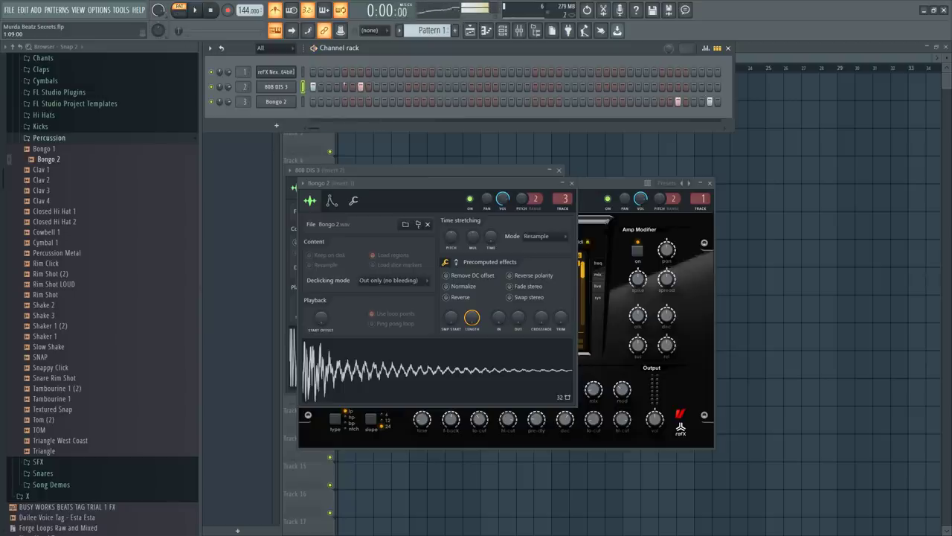
{"action": "left_click_drag", "start_coordinate": [476, 8], "coordinate": [463, 7]}
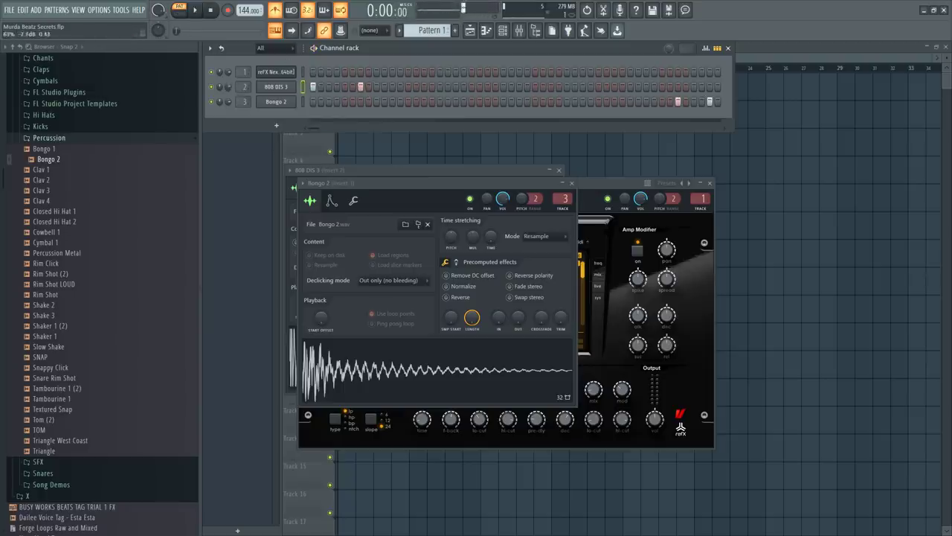
Try out further 808 DIS 3 hits against playback, keeping hits on steps 31 and 33
{"action": "key", "text": "space"}
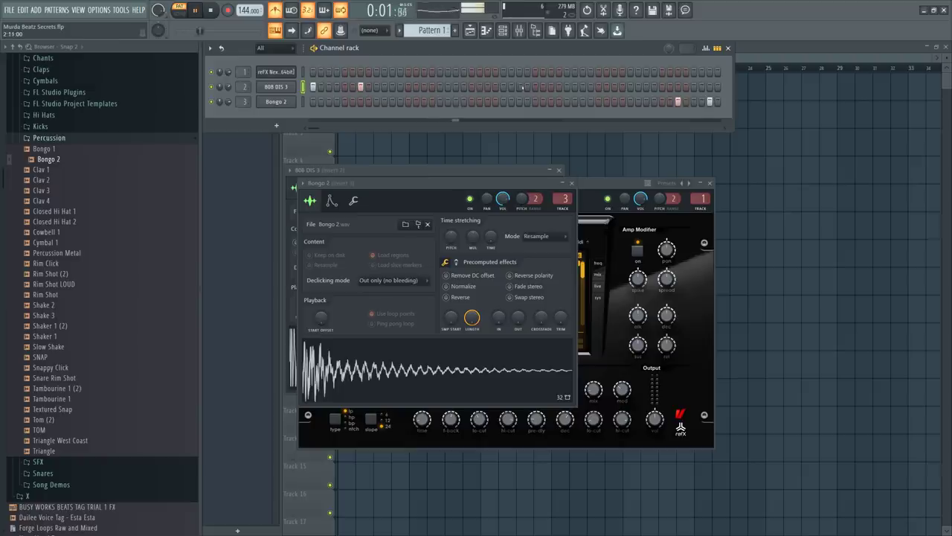
{"action": "left_click", "coordinate": [550, 87]}
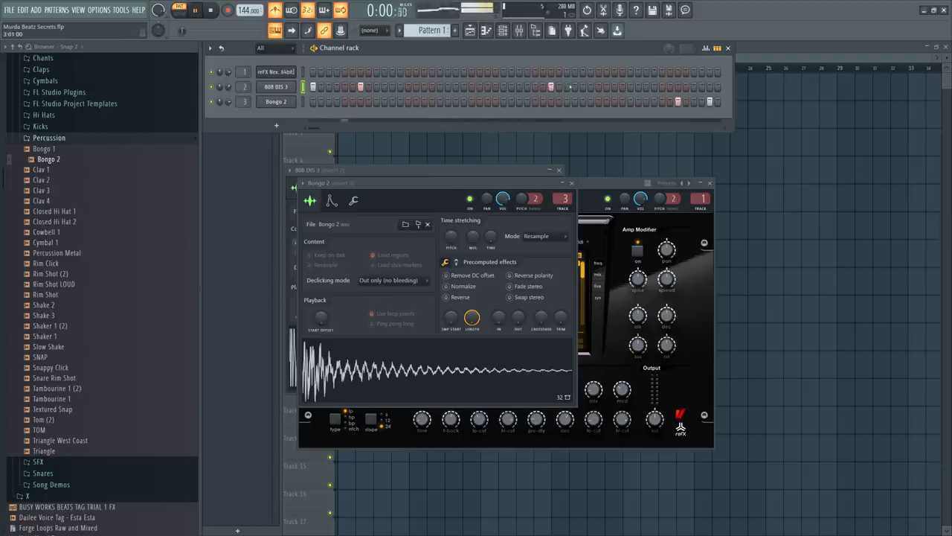
{"action": "left_click", "coordinate": [567, 87]}
{"action": "left_click", "coordinate": [599, 87]}
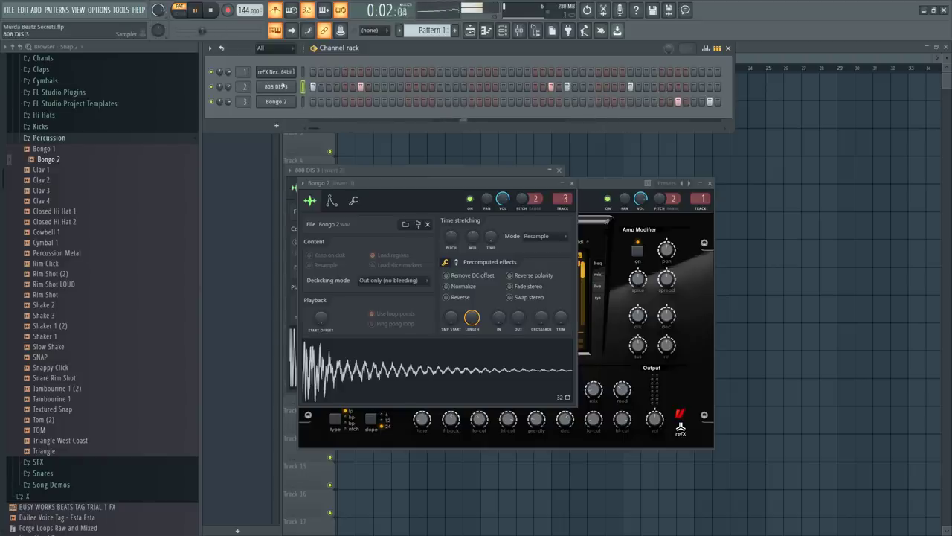
{"action": "left_click", "coordinate": [276, 86]}
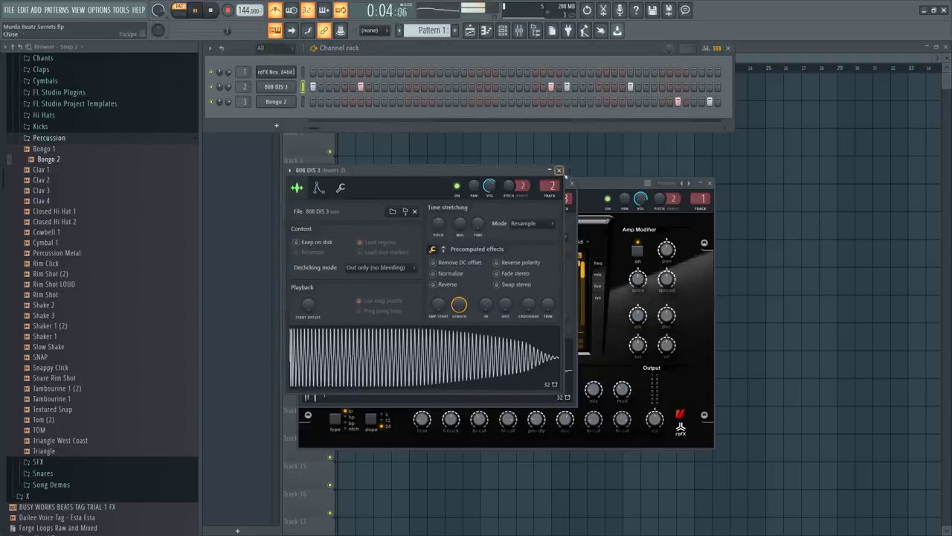
{"action": "key", "text": "space"}
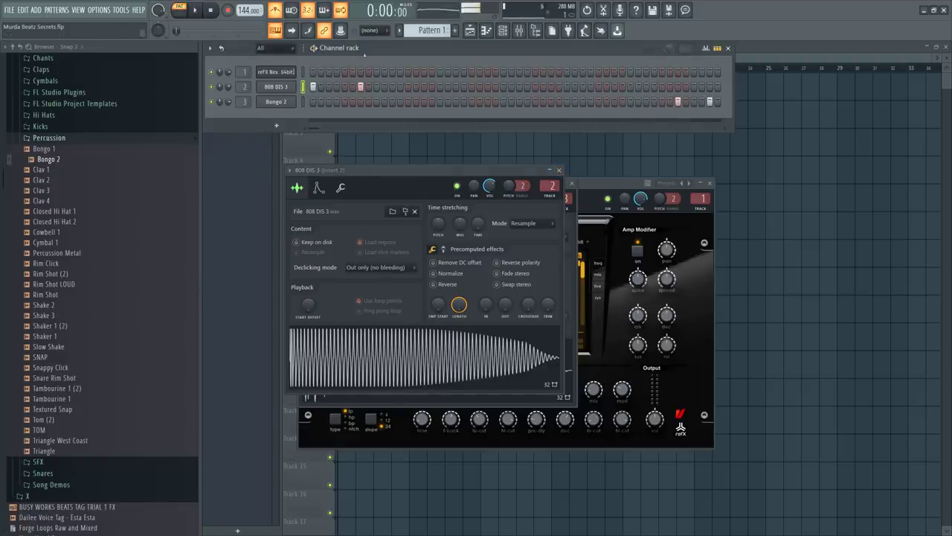
{"action": "left_click", "coordinate": [567, 86]}
{"action": "left_click", "coordinate": [551, 86]}
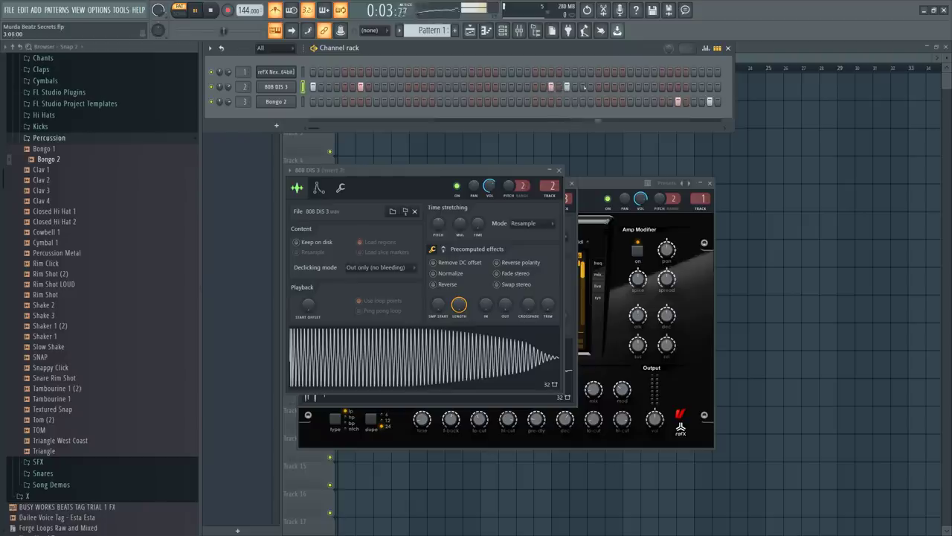
Add an 808 DIS 3 hit on step 39 and move the Bongo 2 hits to steps 59 and 63
{"action": "left_click", "coordinate": [615, 86]}
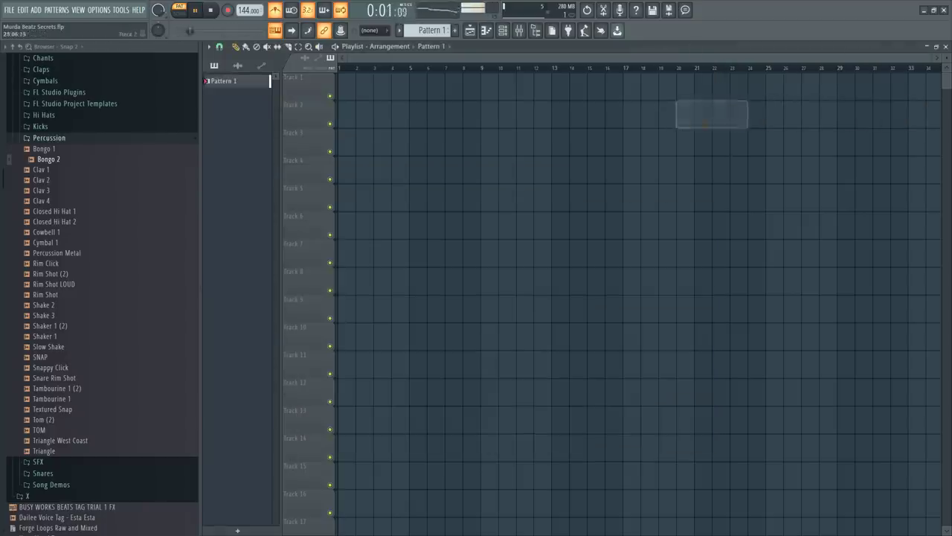
{"action": "left_click", "coordinate": [503, 30]}
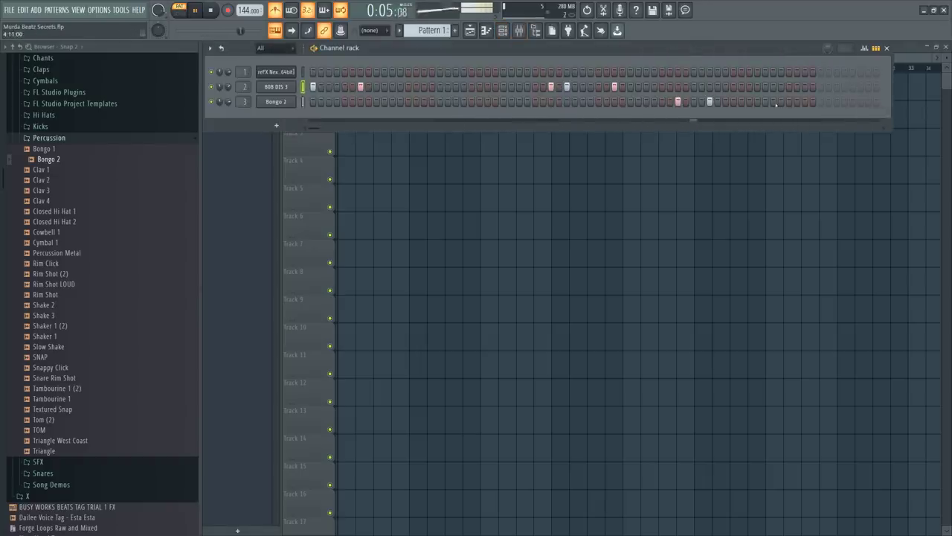
{"action": "left_click", "coordinate": [774, 102]}
{"action": "left_click", "coordinate": [805, 101]}
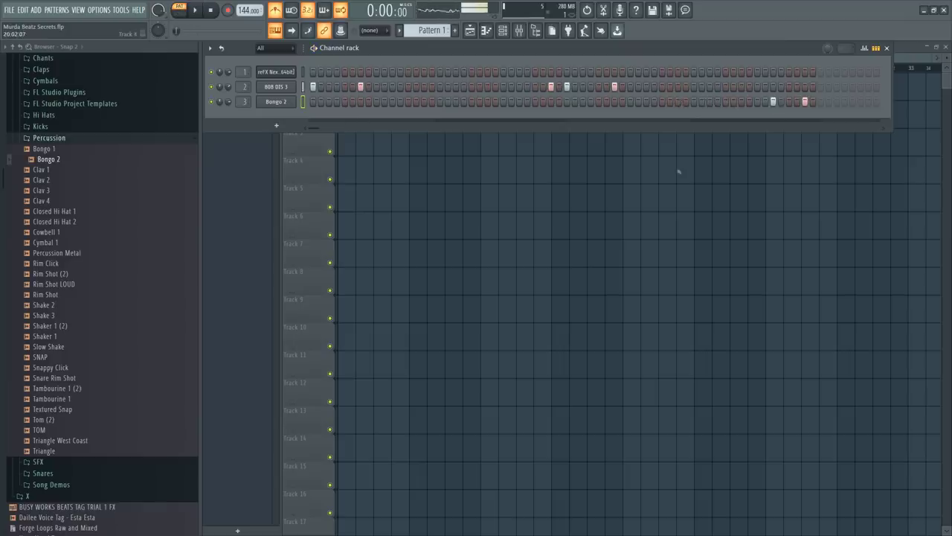
Place Pattern 1 at bar 1 of playlist Track 1 and play it in song mode
{"action": "key", "text": "F6"}
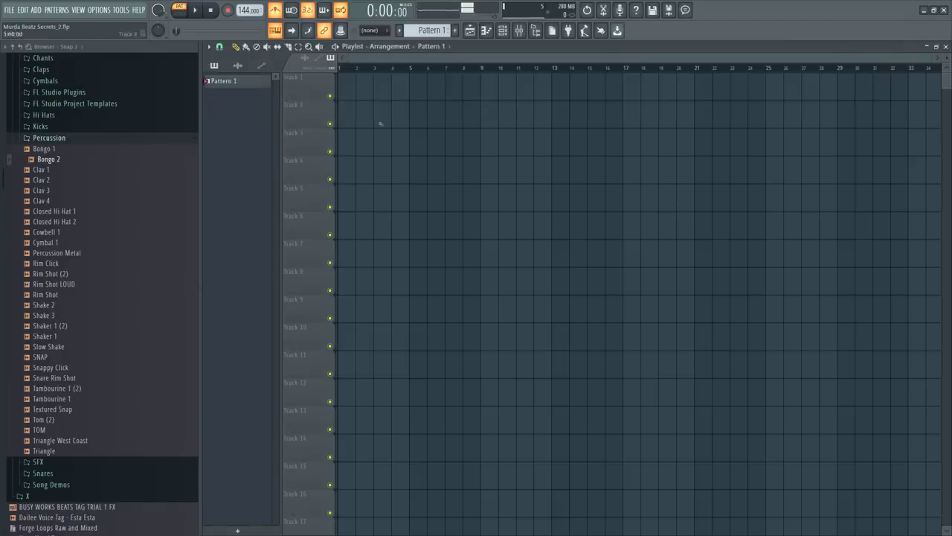
{"action": "left_click", "coordinate": [357, 86]}
{"action": "left_click", "coordinate": [179, 14]}
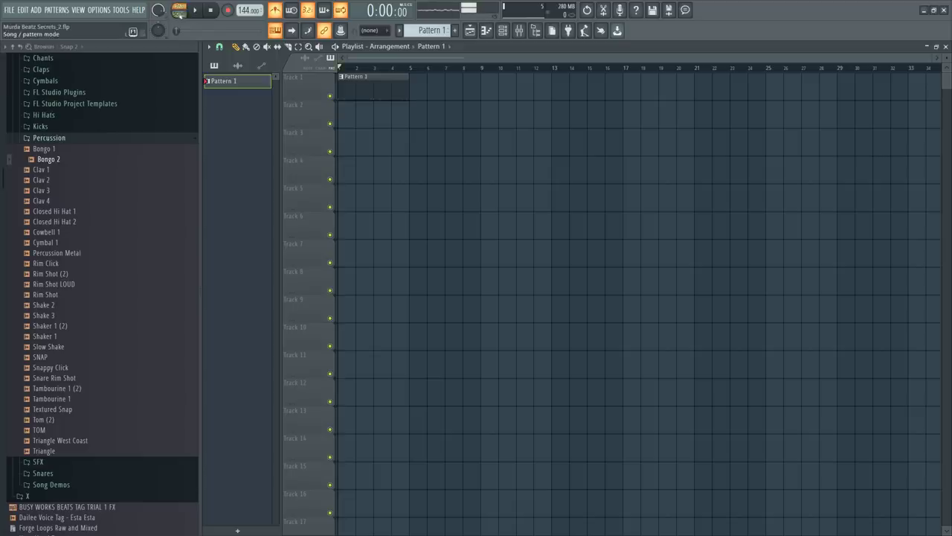
{"action": "left_click", "coordinate": [195, 9]}
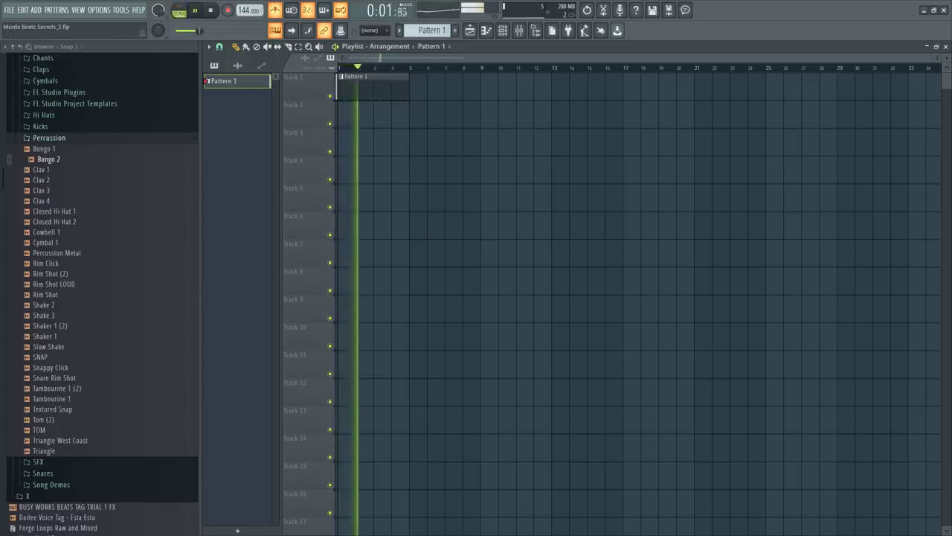
Audition samples in the bundle's Claps folder during playback and load Clap 3 (2) into a new channel
{"action": "scroll", "coordinate": [60, 130], "scroll_direction": "up", "scroll_amount": 2}
{"action": "left_click", "coordinate": [43, 121]}
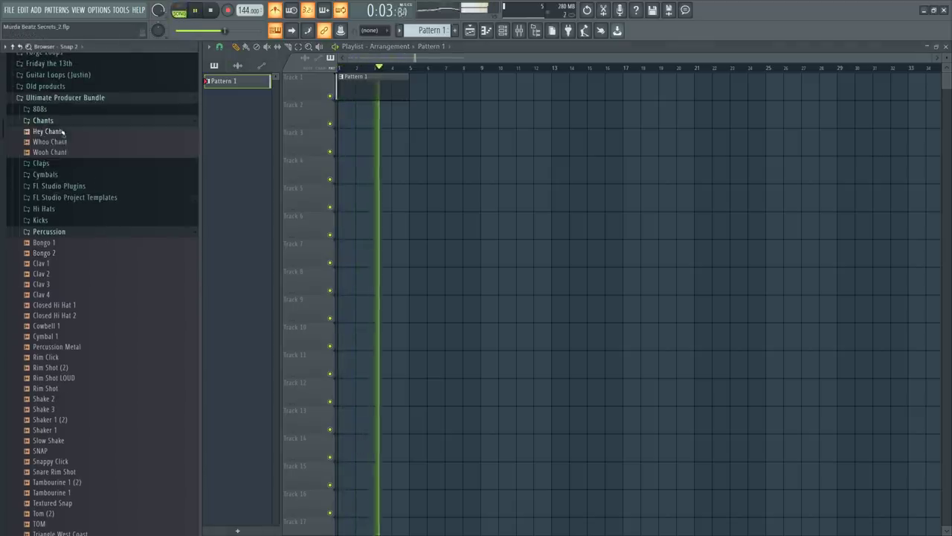
{"action": "left_click", "coordinate": [45, 163]}
{"action": "left_click", "coordinate": [66, 195]}
{"action": "left_click", "coordinate": [65, 205]}
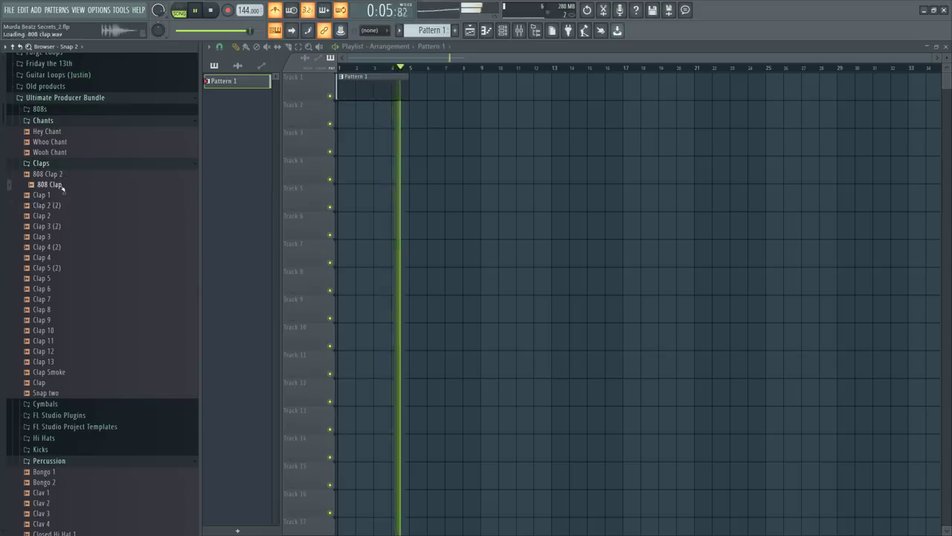
{"action": "left_click", "coordinate": [61, 225]}
{"action": "right_click", "coordinate": [61, 226]}
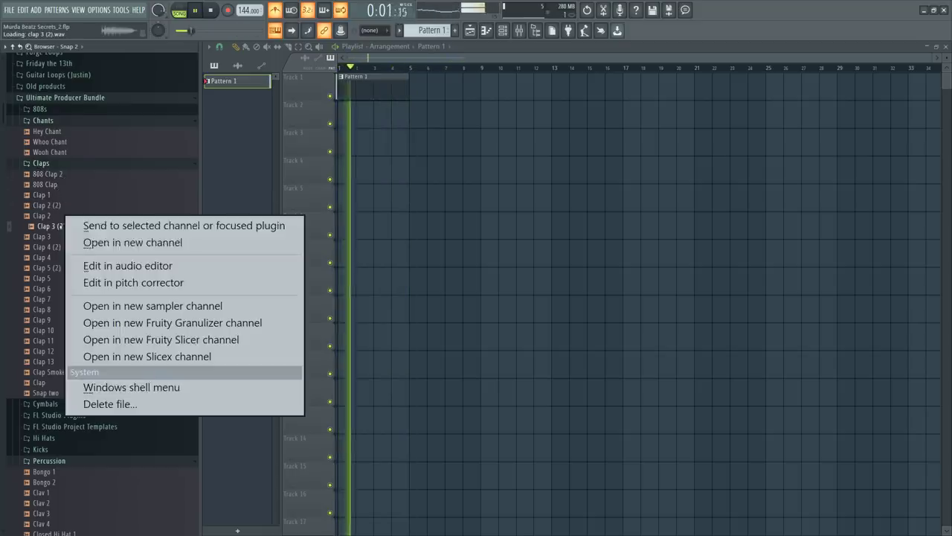
{"action": "left_click", "coordinate": [111, 241]}
Route the Clap 3 (2) channel to mixer track 4 and place its hits on steps 9, 25, 41 and 57
{"action": "left_click", "coordinate": [502, 29]}
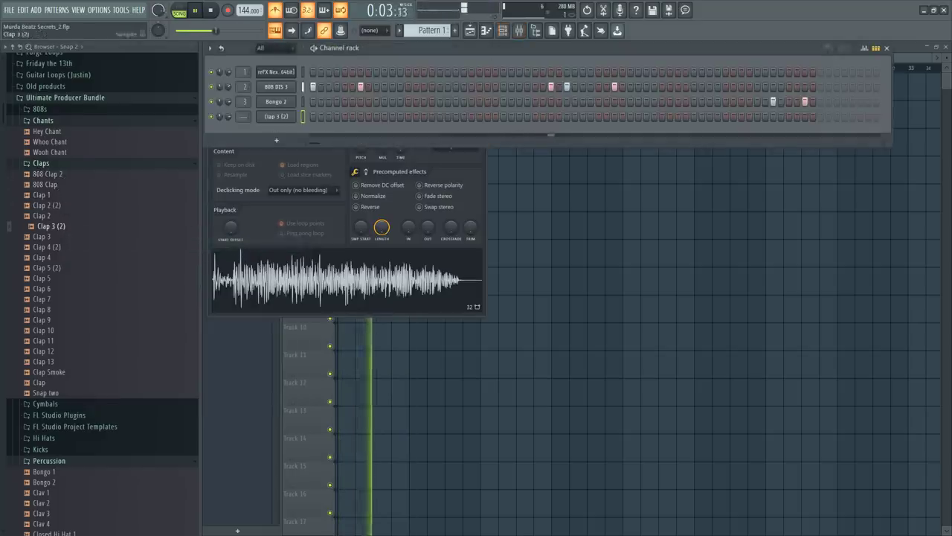
{"action": "scroll", "coordinate": [244, 116], "scroll_direction": "up", "scroll_amount": 3}
{"action": "scroll", "coordinate": [243, 116], "scroll_direction": "up", "scroll_amount": 1}
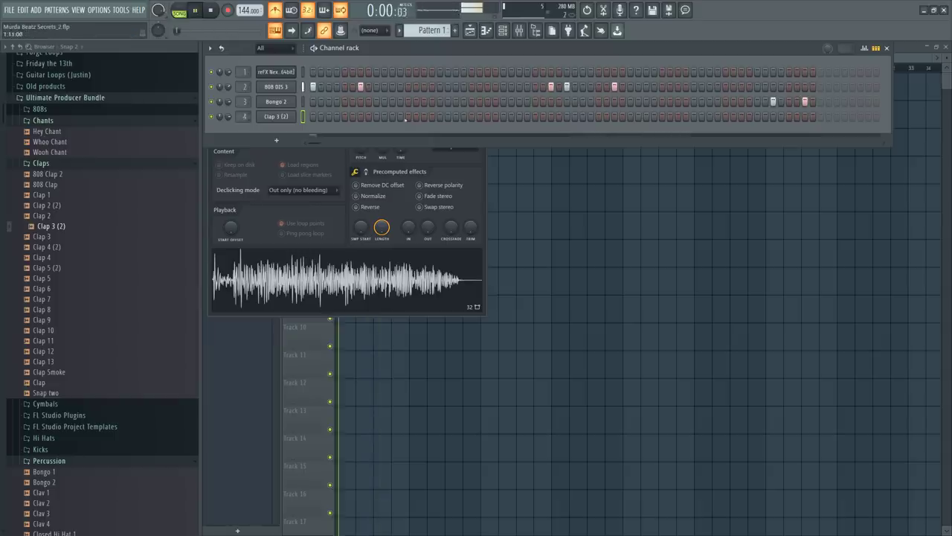
{"action": "left_click", "coordinate": [376, 116]}
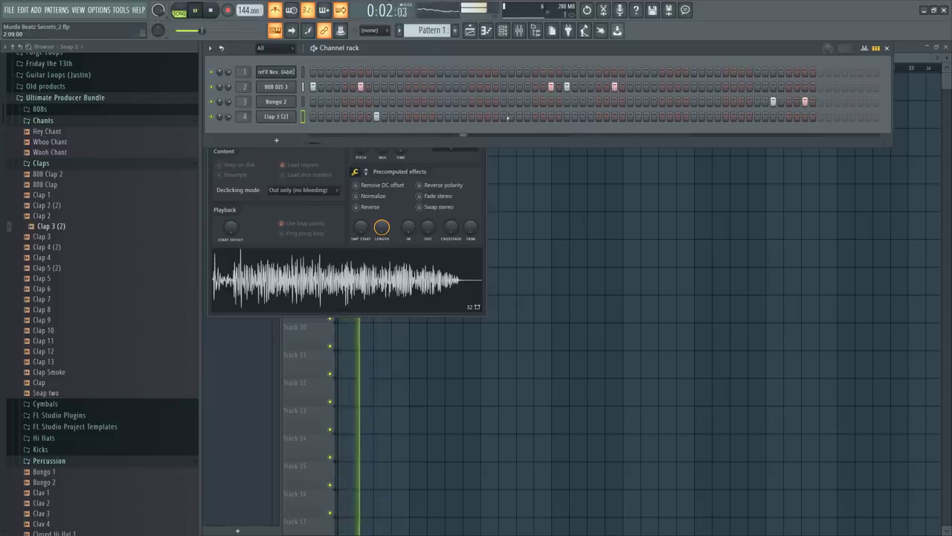
{"action": "left_click", "coordinate": [502, 116]}
{"action": "left_click", "coordinate": [630, 116]}
{"action": "left_click", "coordinate": [757, 116]}
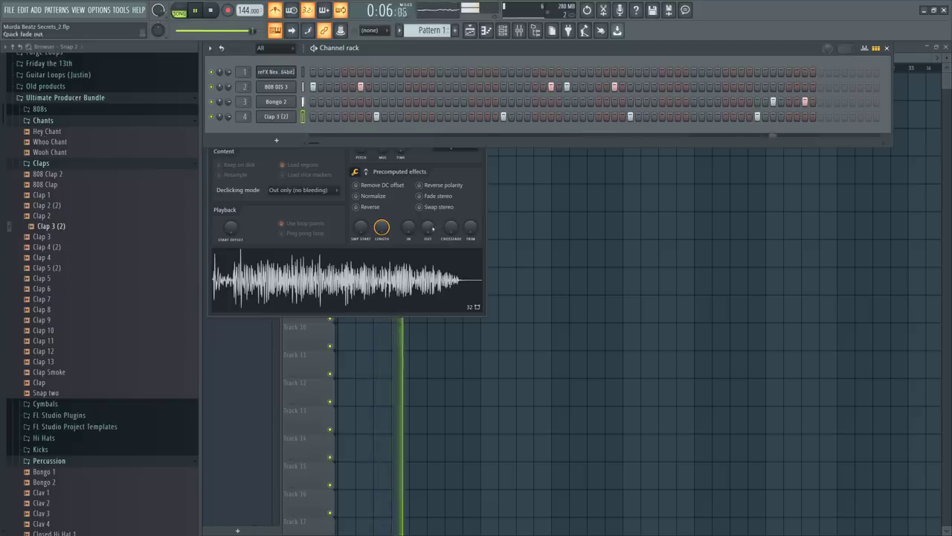
Add a short fade-out to the Clap 3 (2) sample and normalize it
{"action": "left_click_drag", "start_coordinate": [428, 227], "coordinate": [428, 218]}
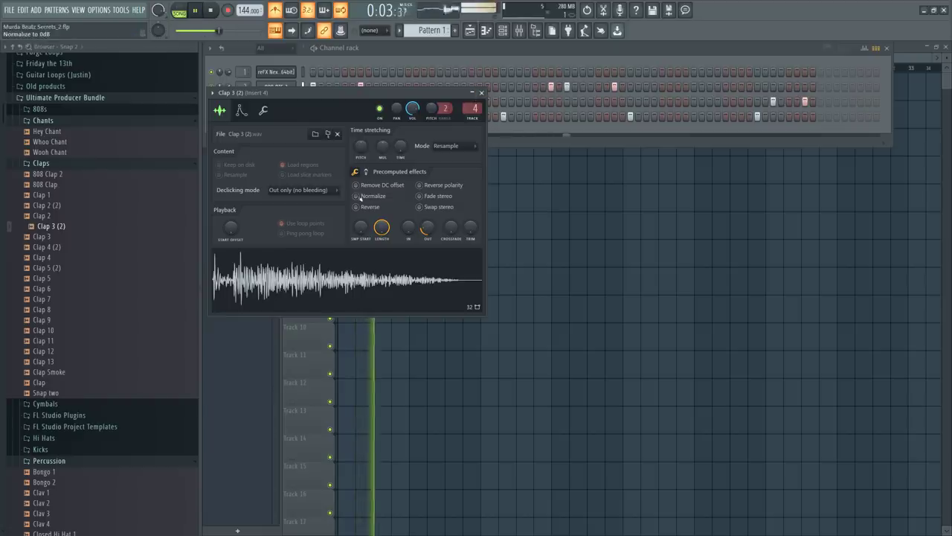
{"action": "left_click", "coordinate": [356, 196]}
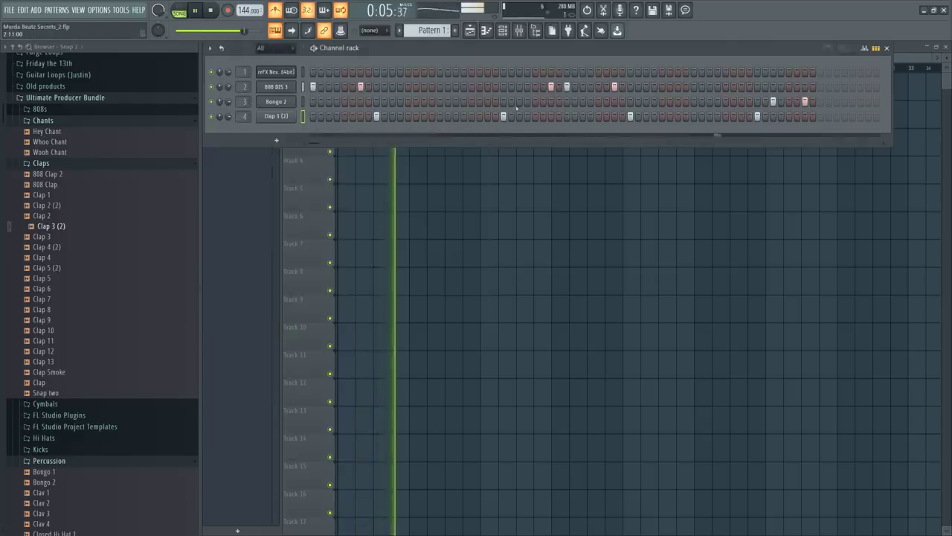
{"action": "key", "text": "F6"}
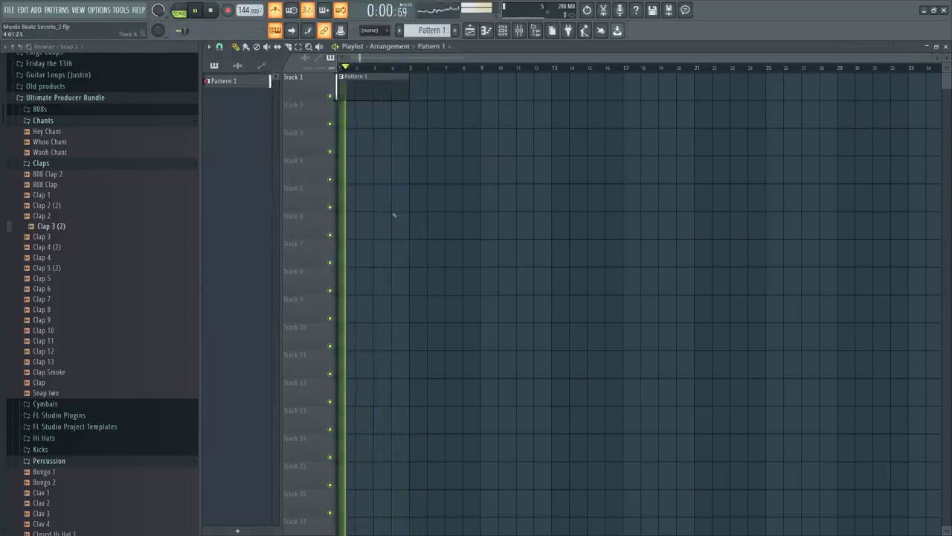
Audition samples in the bundle's Kicks folder against playback and load Kick Hot into a new channel
{"action": "scroll", "coordinate": [83, 276], "scroll_direction": "down", "scroll_amount": 6}
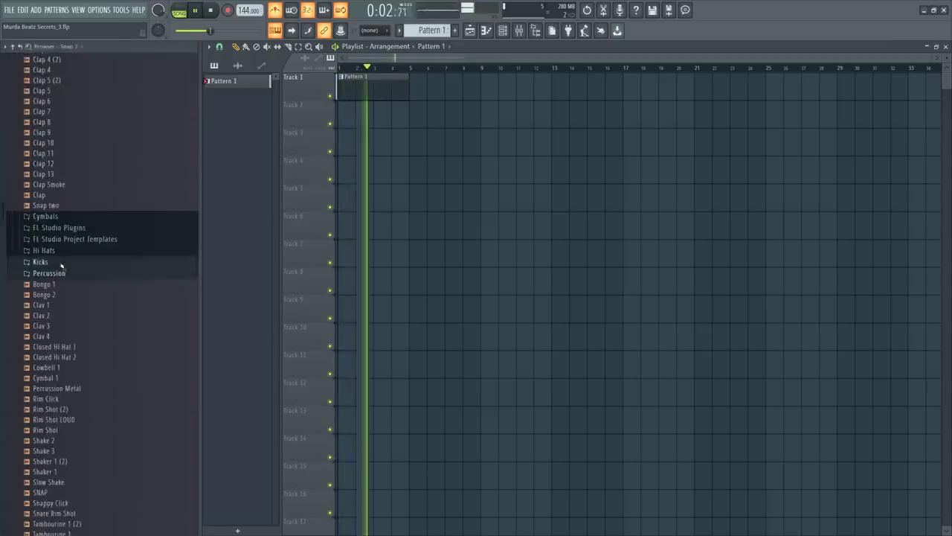
{"action": "left_click", "coordinate": [75, 262]}
{"action": "scroll", "coordinate": [75, 334], "scroll_direction": "down", "scroll_amount": 10}
{"action": "left_click", "coordinate": [67, 443]}
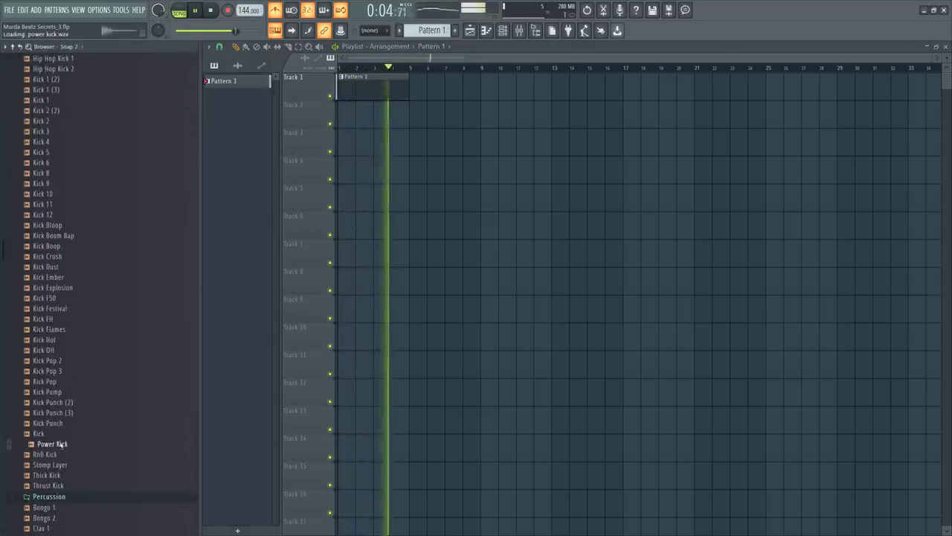
{"action": "left_click", "coordinate": [61, 433]}
{"action": "left_click", "coordinate": [60, 423]}
{"action": "left_click", "coordinate": [59, 393]}
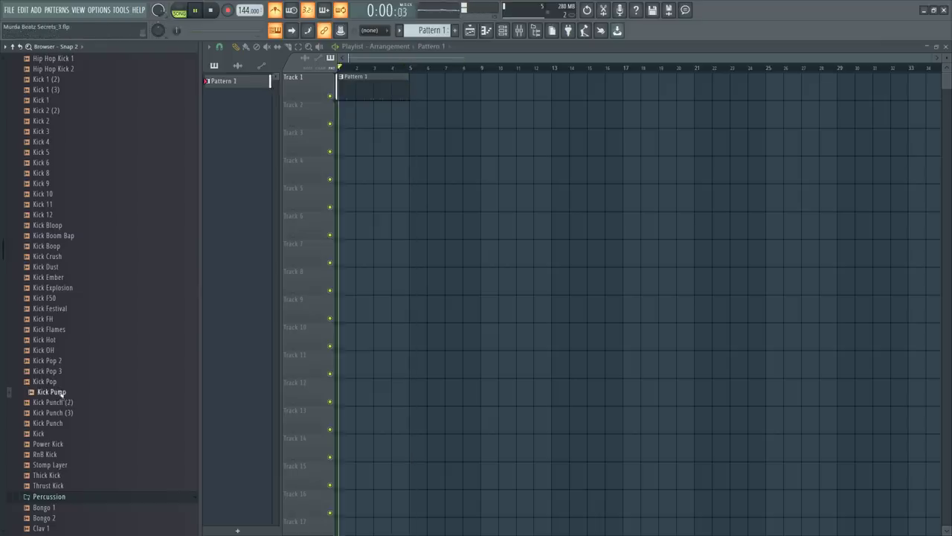
{"action": "left_click", "coordinate": [61, 383]}
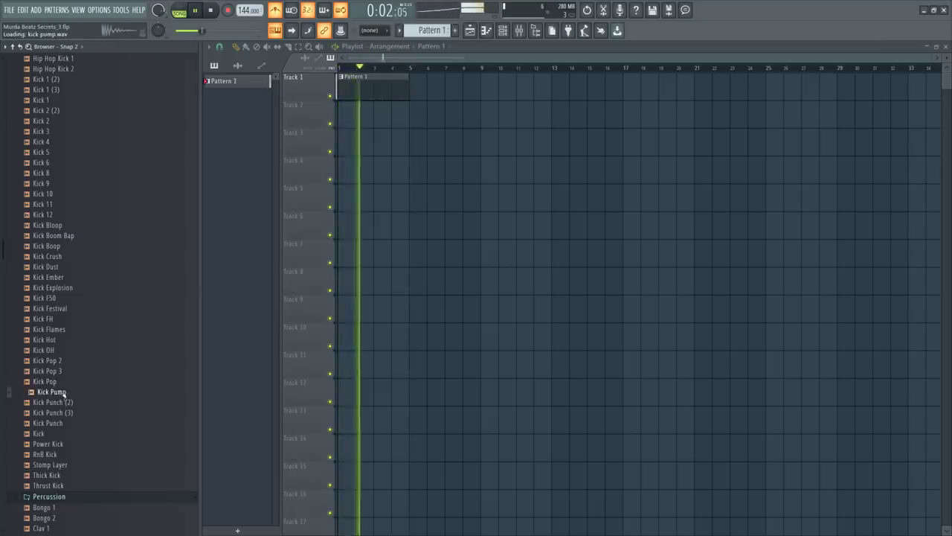
{"action": "left_click", "coordinate": [60, 341]}
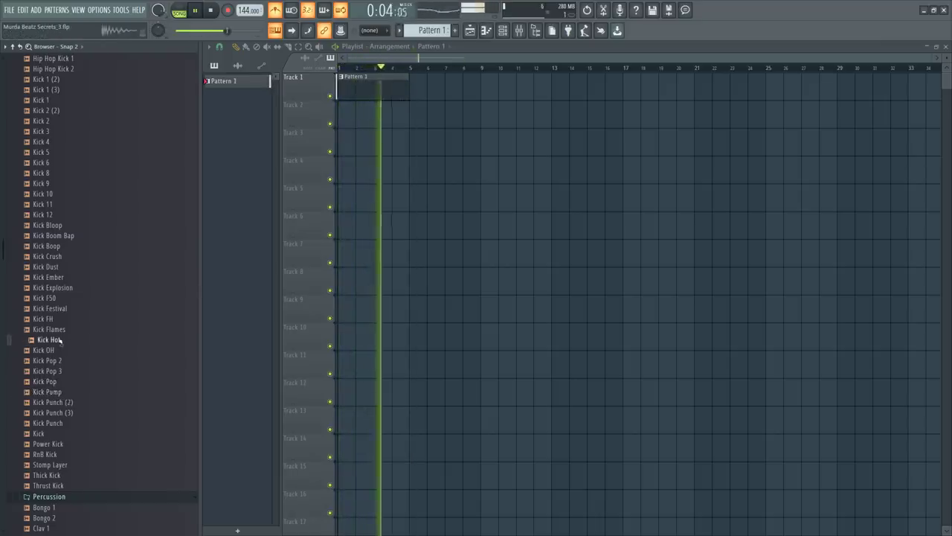
{"action": "right_click", "coordinate": [59, 340]}
{"action": "left_click", "coordinate": [86, 352]}
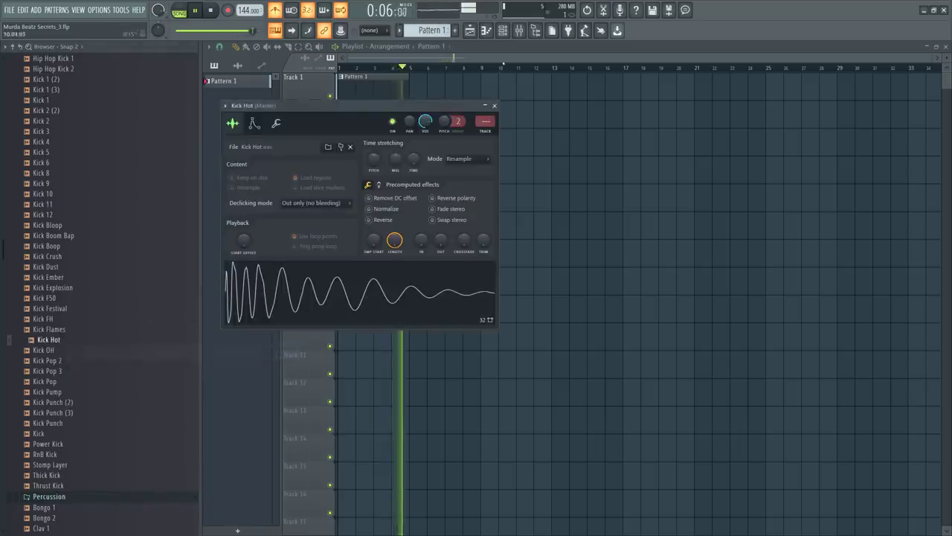
Route the Kick Hot channel to mixer track 5 and place its hits on steps 1, 7, 19, 21, 51, 53 and 59
{"action": "key", "text": "F6"}
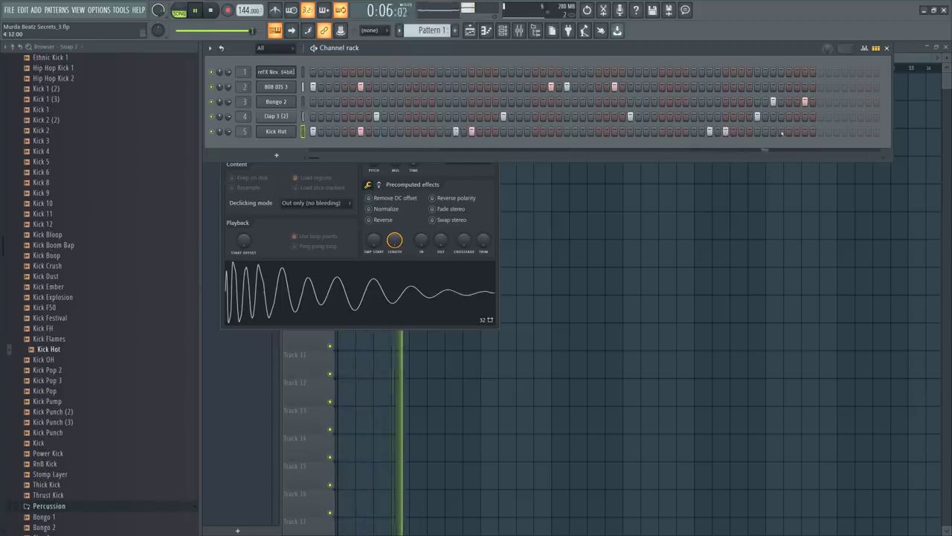
{"action": "left_click", "coordinate": [292, 132]}
{"action": "left_click", "coordinate": [291, 132]}
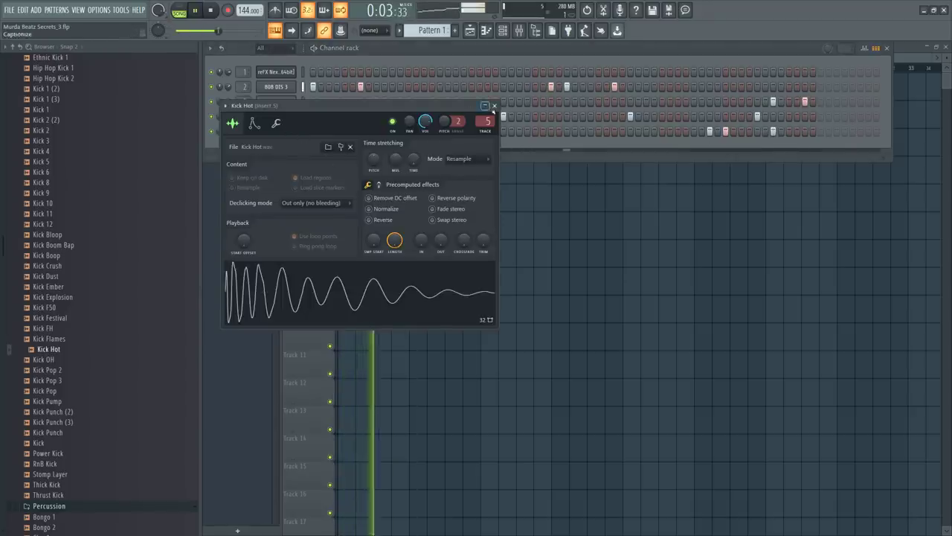
{"action": "left_click", "coordinate": [495, 105]}
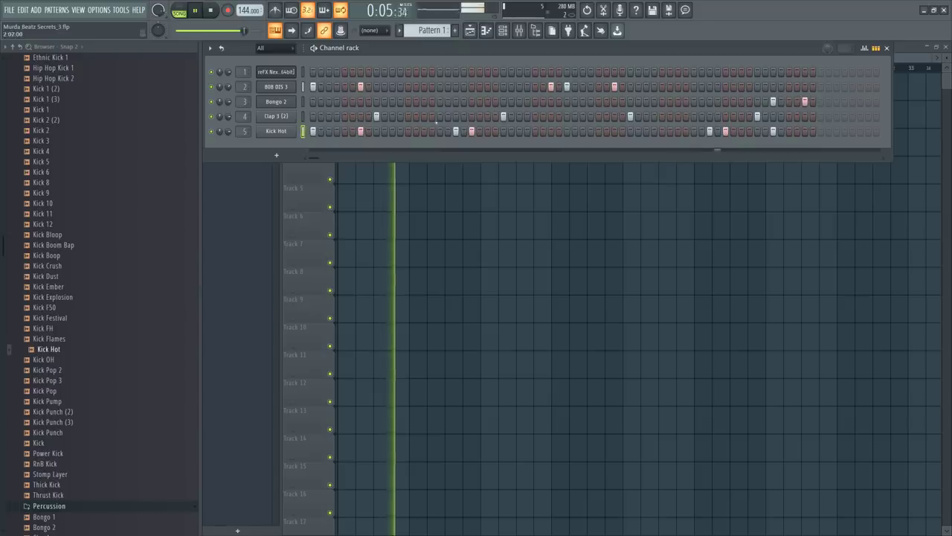
Review the 808 DIS 3 channel's miscellaneous and cut group settings while checking the kick and 808 against playback
{"action": "left_click", "coordinate": [279, 135]}
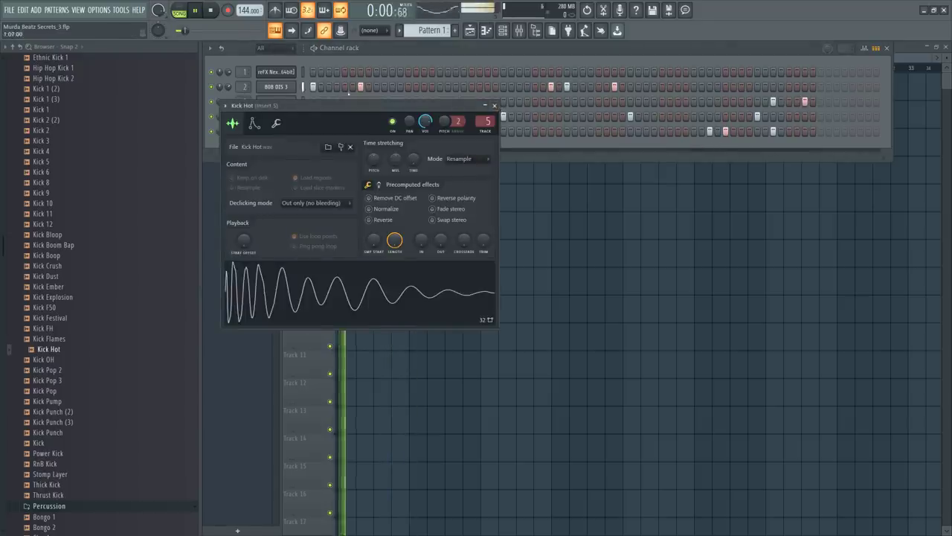
{"action": "left_click", "coordinate": [281, 86]}
{"action": "key", "text": "space"}
{"action": "left_click", "coordinate": [341, 187]}
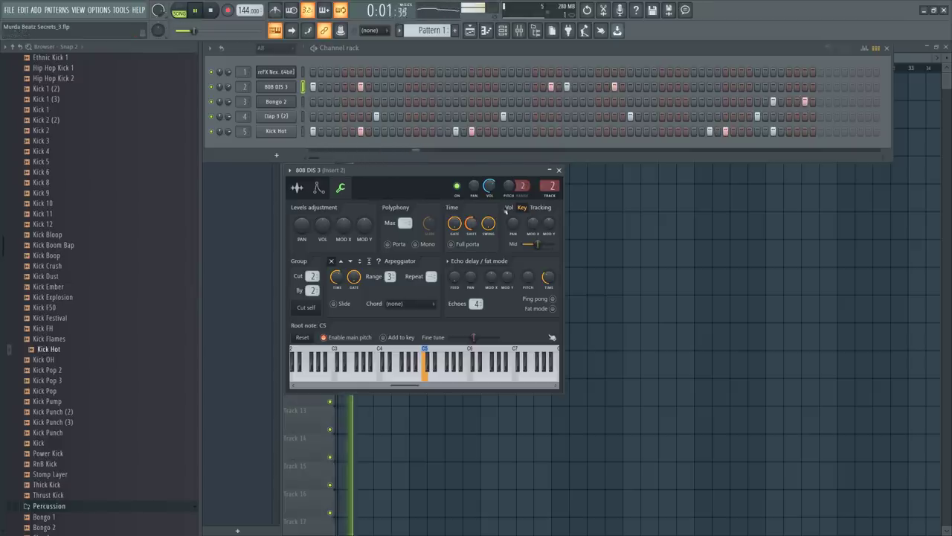
{"action": "key", "text": "space"}
{"action": "left_click", "coordinate": [559, 170]}
{"action": "left_click", "coordinate": [454, 215]}
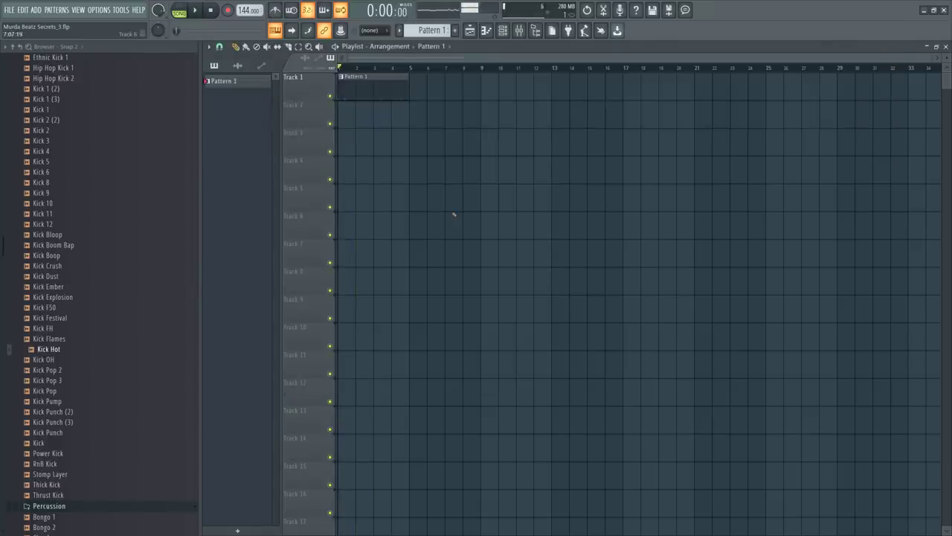
Audition samples in the bundle's Hi Hats folder during playback and load Hi Hat Short A into a new channel
{"action": "left_click", "coordinate": [502, 30]}
{"action": "key", "text": "space"}
{"action": "scroll", "coordinate": [144, 247], "scroll_direction": "up", "scroll_amount": 10}
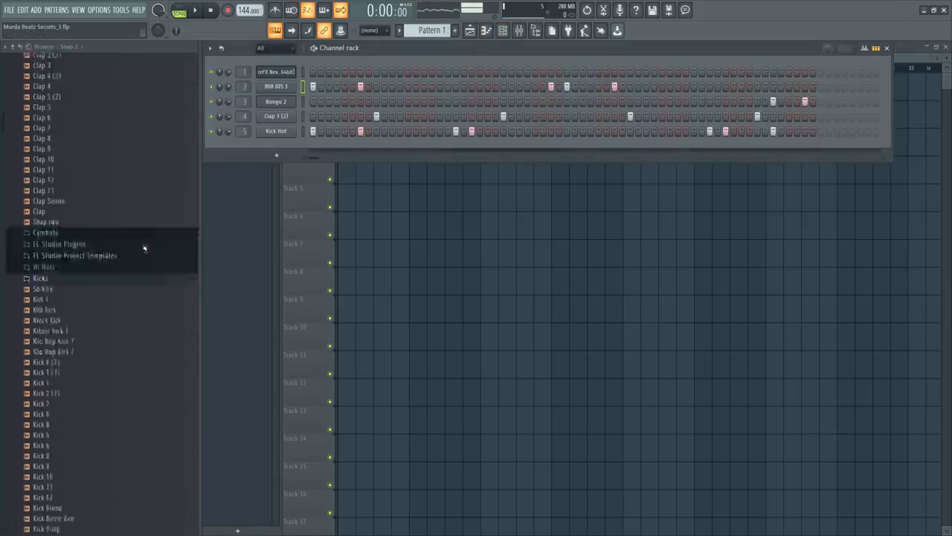
{"action": "scroll", "coordinate": [89, 179], "scroll_direction": "up", "scroll_amount": 6}
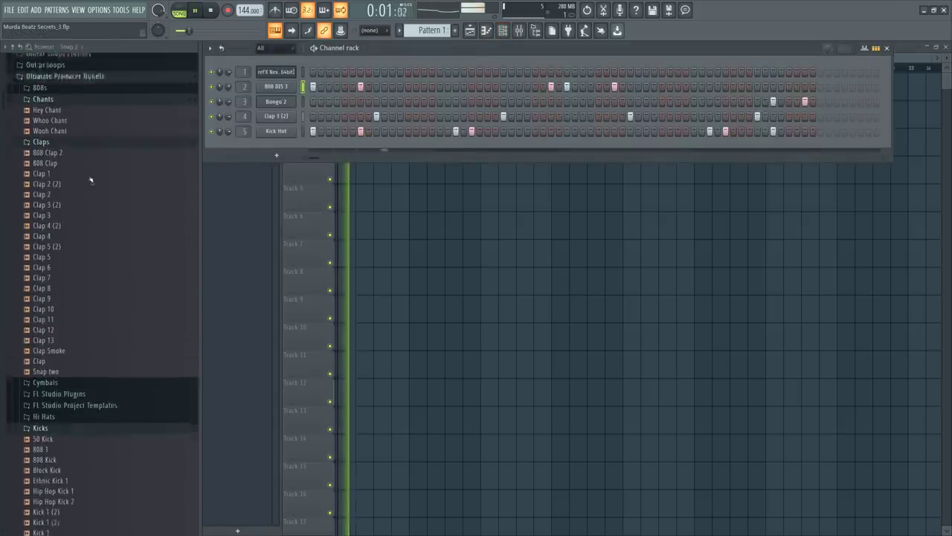
{"action": "scroll", "coordinate": [63, 337], "scroll_direction": "down", "scroll_amount": 5}
{"action": "left_click", "coordinate": [67, 244]}
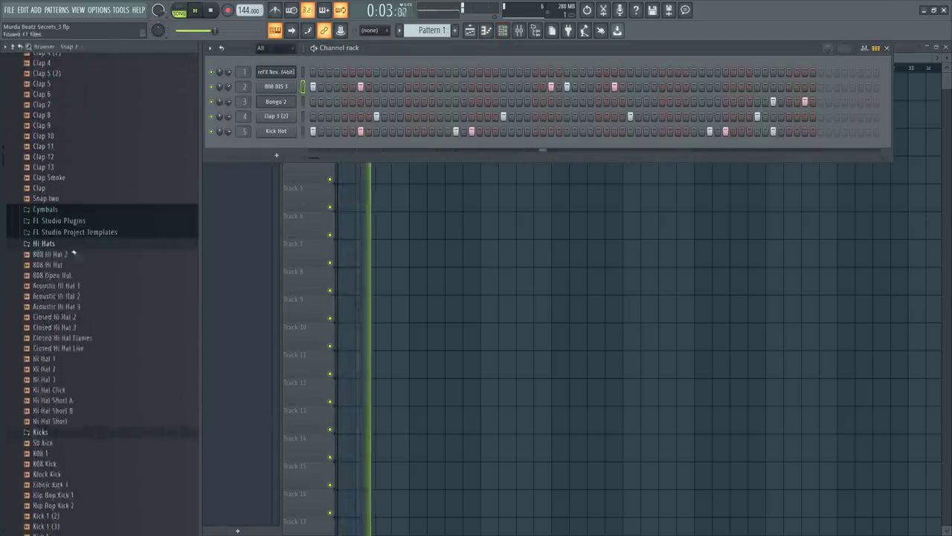
{"action": "left_click", "coordinate": [84, 318]}
{"action": "left_click", "coordinate": [77, 379]}
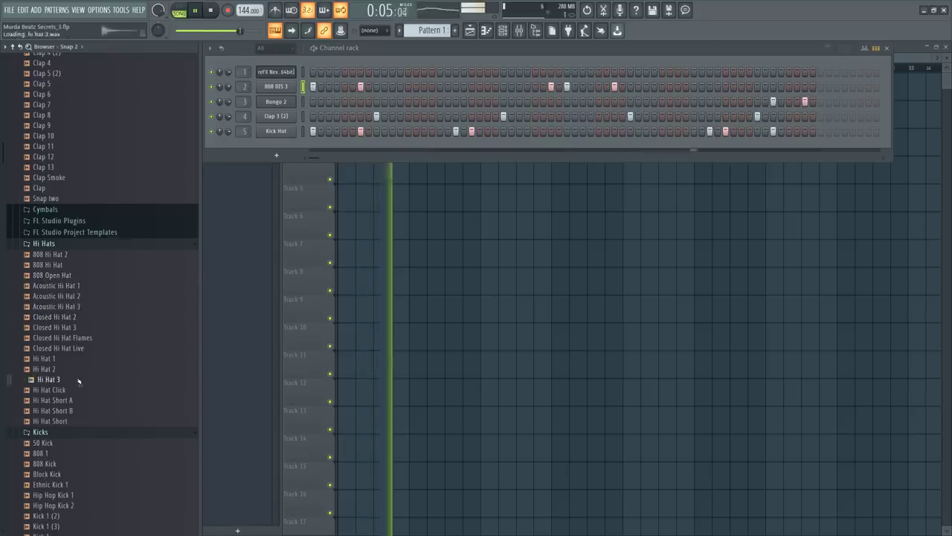
{"action": "left_click", "coordinate": [72, 401]}
{"action": "right_click", "coordinate": [72, 400]}
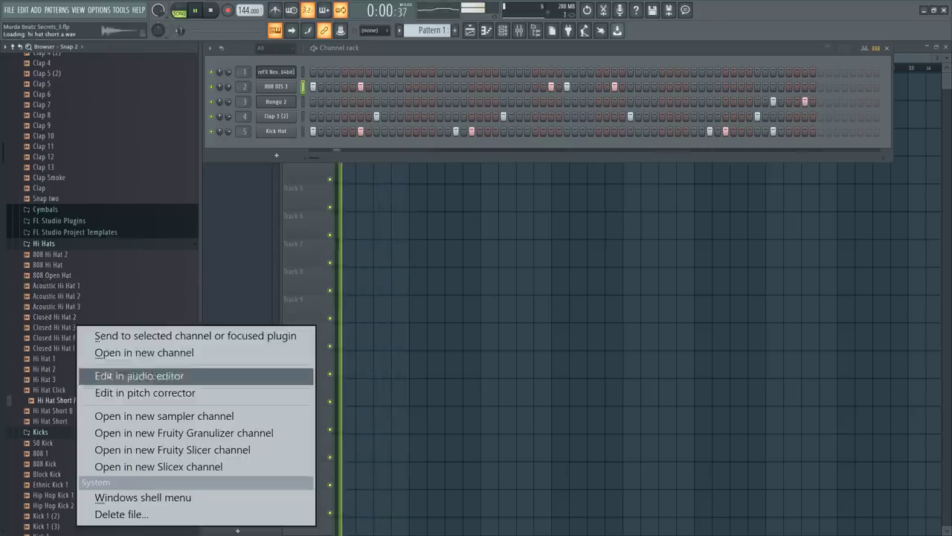
{"action": "left_click", "coordinate": [112, 353]}
{"action": "left_click", "coordinate": [508, 118]}
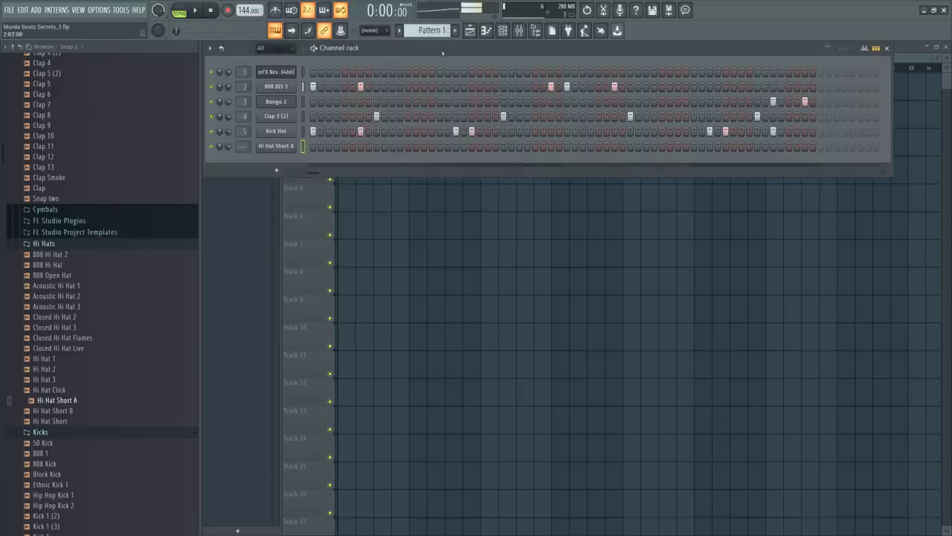
Create a new empty pattern, Pattern 2, for the hi-hat
{"action": "key", "text": "F4"}
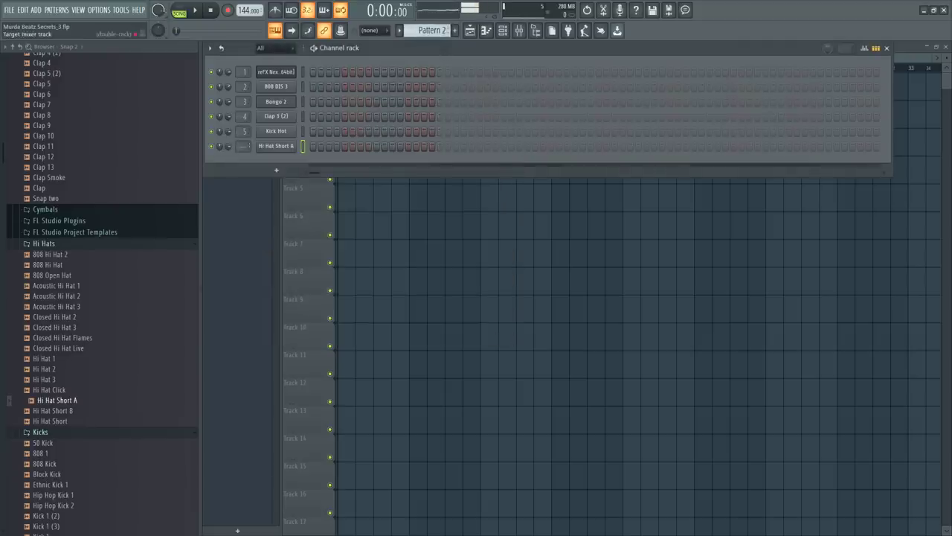
Route the Hi Hat Short A channel to mixer track 6 and place its hits on steps 1, 5, 7, 13, 21 and 25
{"action": "key", "text": "F6"}
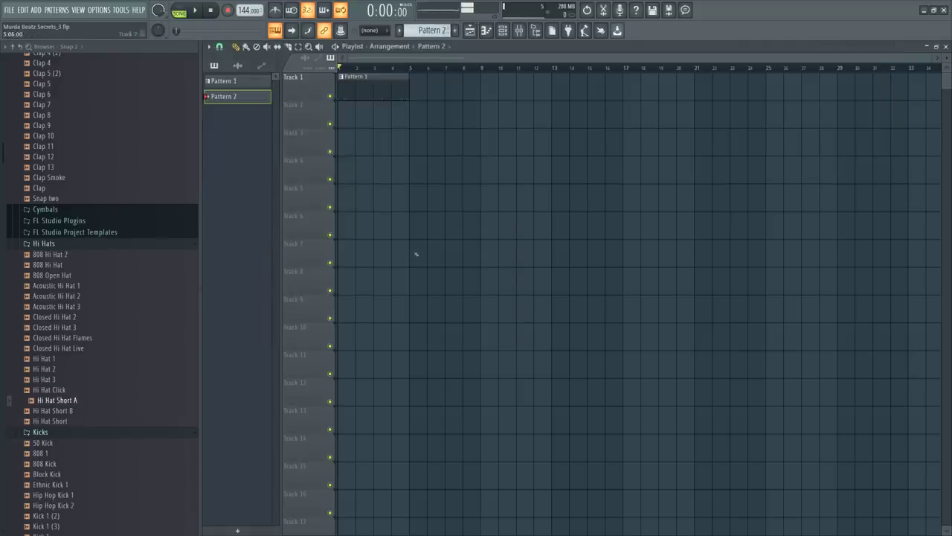
{"action": "left_click", "coordinate": [503, 30]}
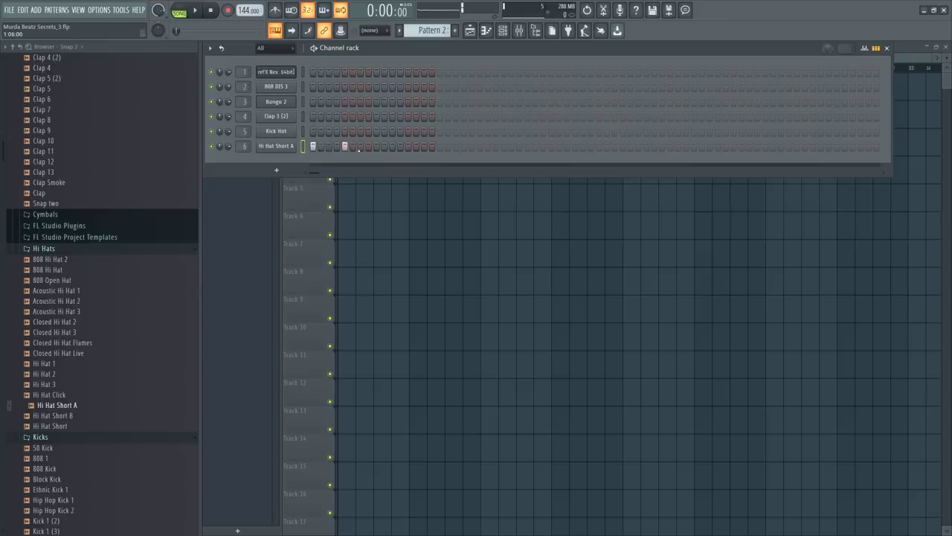
{"action": "key", "text": "space"}
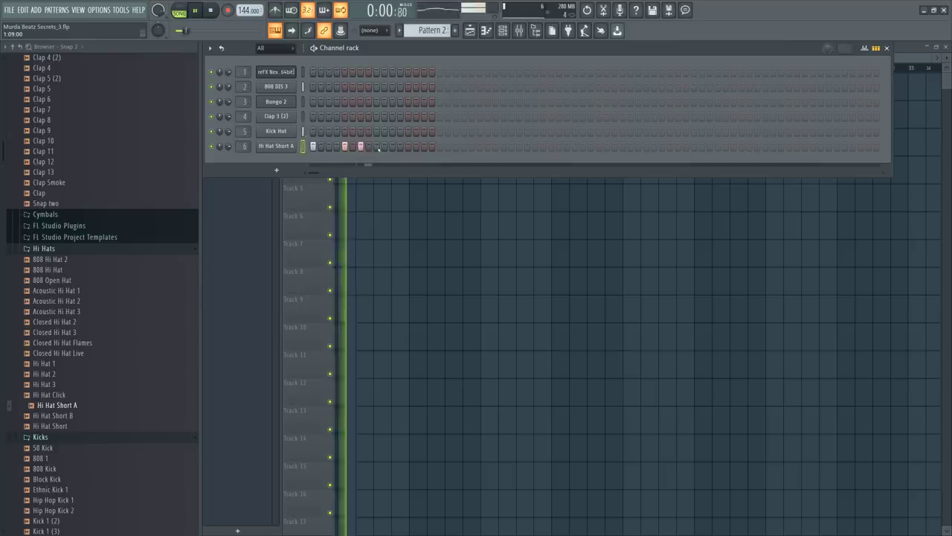
{"action": "key", "text": "space"}
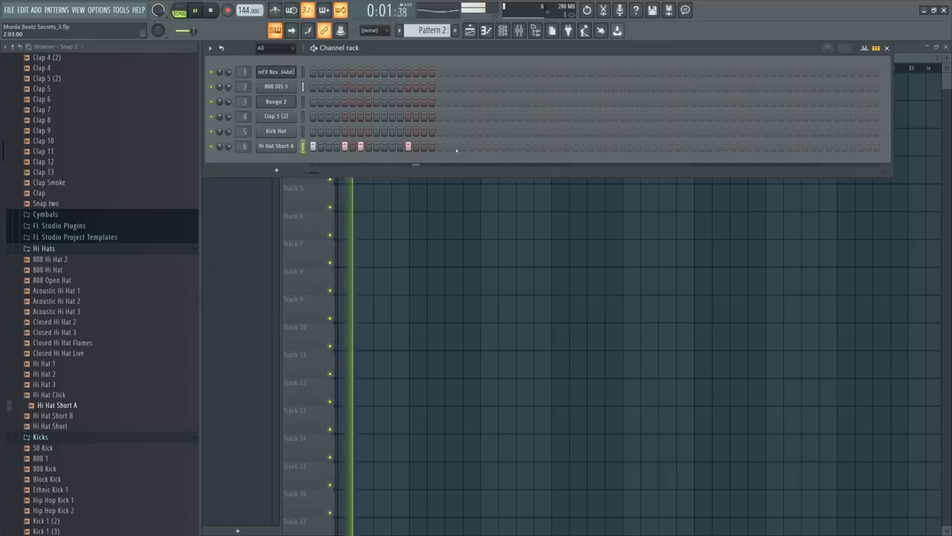
{"action": "left_click", "coordinate": [472, 146]}
{"action": "left_click", "coordinate": [503, 146]}
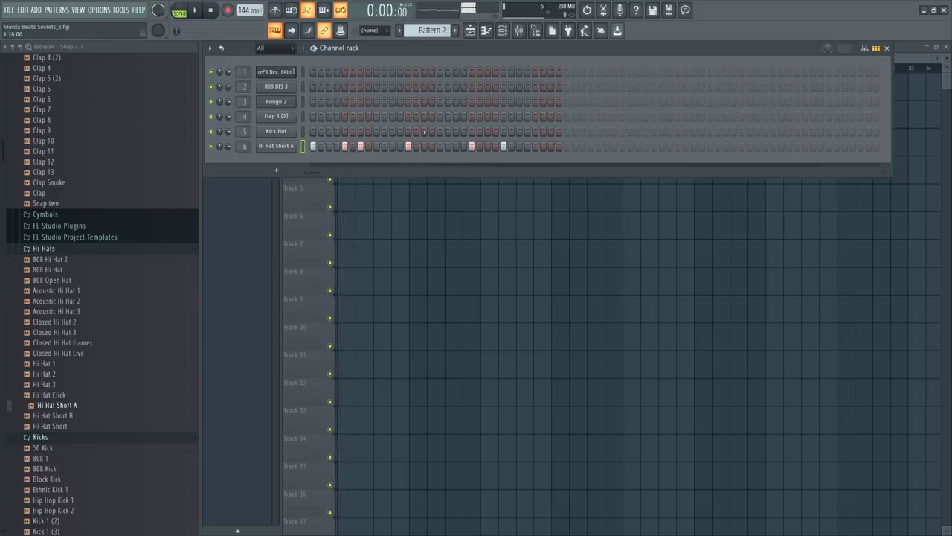
Stretch the hi-hat note on step 21 to the next hit and arpeggiate it into an eight-note roll with a reduced time multiplier
{"action": "key", "text": "space"}
{"action": "right_click", "coordinate": [292, 146]}
{"action": "left_click", "coordinate": [336, 151]}
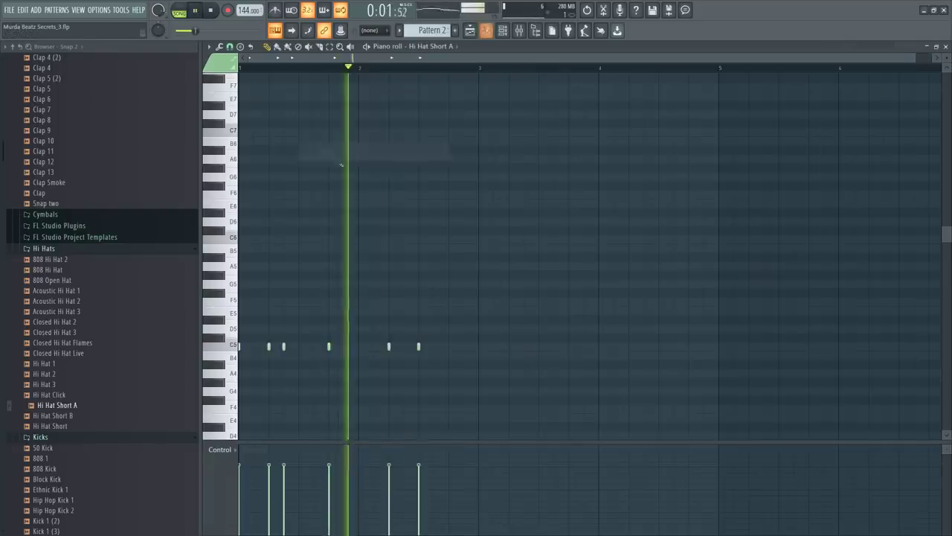
{"action": "left_click", "coordinate": [389, 345]}
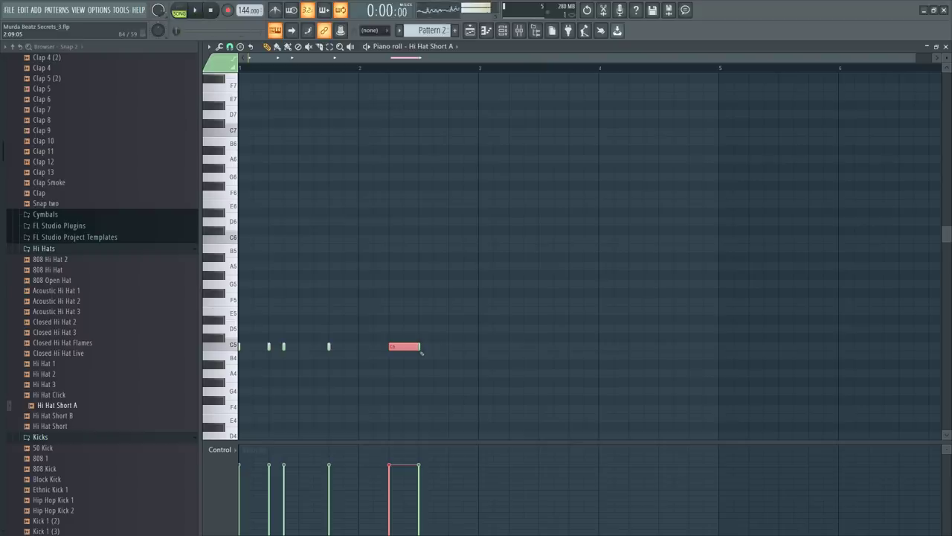
{"action": "key", "text": "alt+a"}
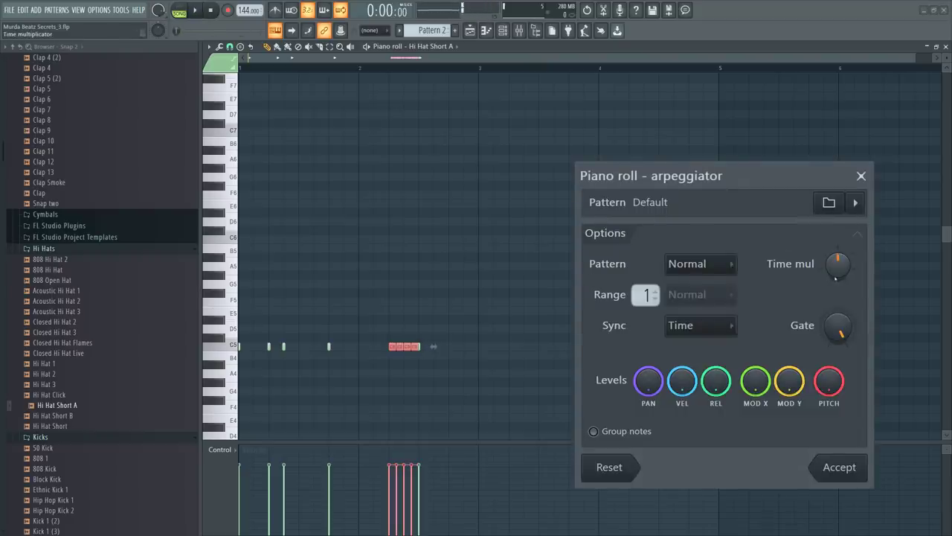
{"action": "key", "text": "space"}
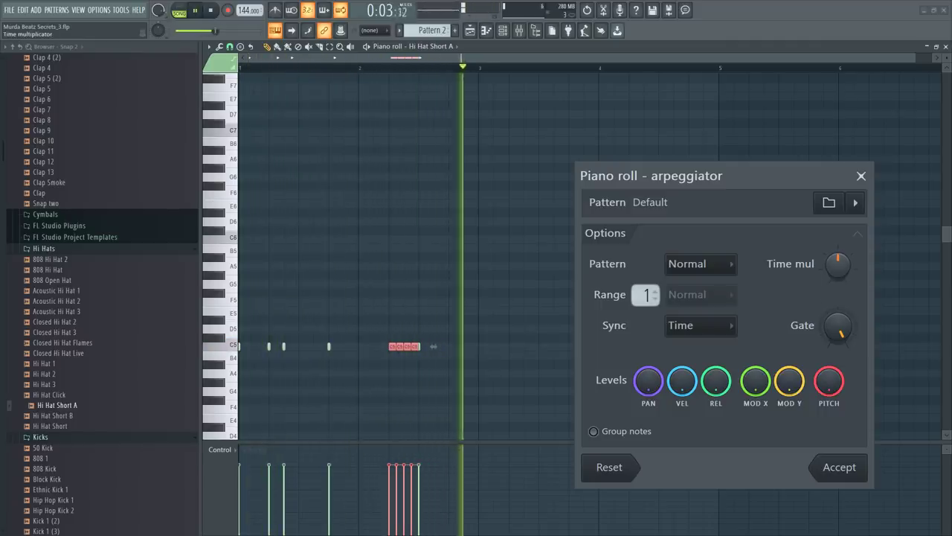
{"action": "left_click_drag", "start_coordinate": [837, 264], "coordinate": [837, 279]}
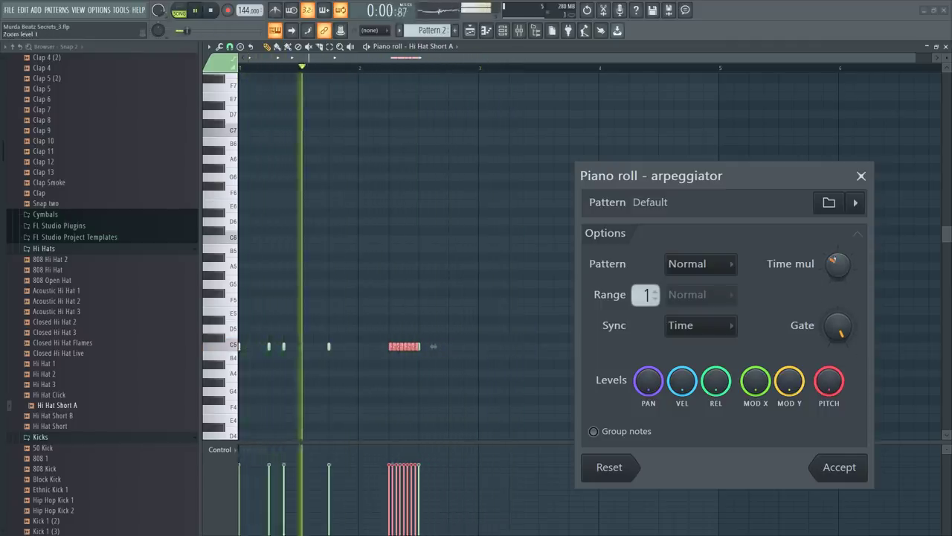
{"action": "left_click", "coordinate": [846, 466]}
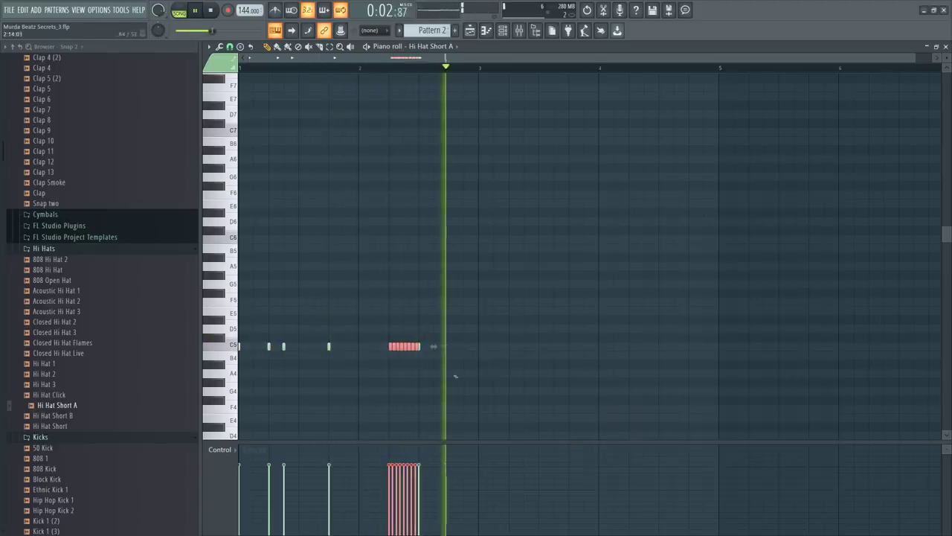
Trim the hi-hat roll to six notes and replace the following hit with two adjoining two-step C5 notes on steps 27 and 29
{"action": "key", "text": "space"}
{"action": "key", "text": "space"}
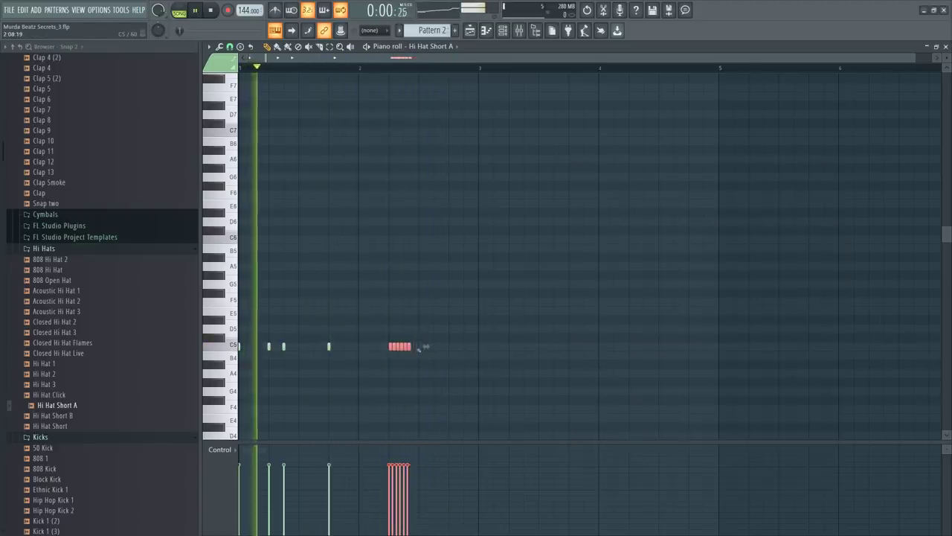
{"action": "left_click", "coordinate": [420, 346]}
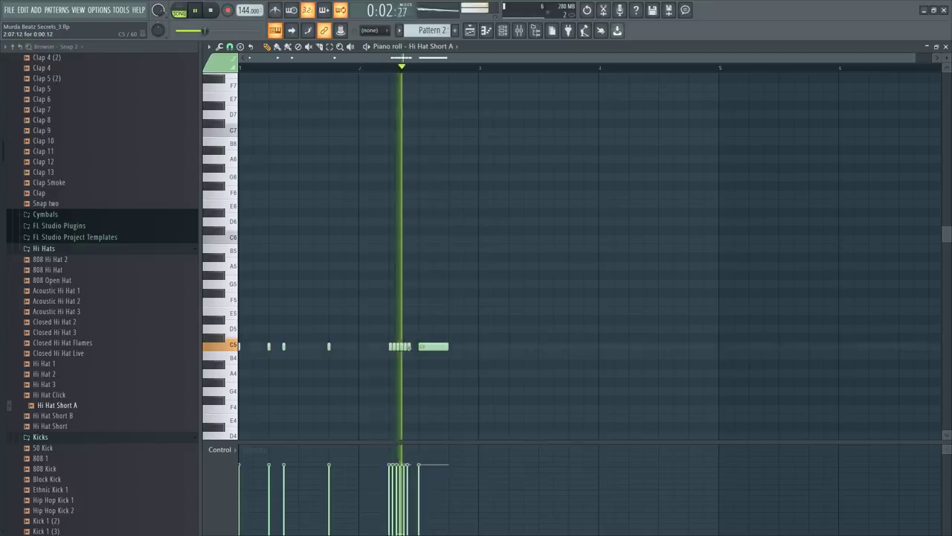
{"action": "left_click_drag", "start_coordinate": [432, 346], "coordinate": [447, 347]}
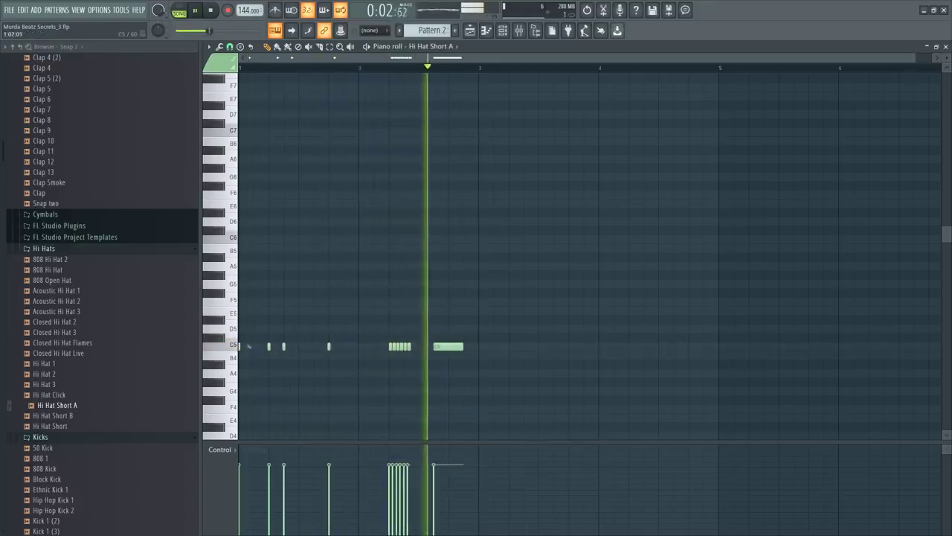
{"action": "left_click_drag", "start_coordinate": [463, 347], "coordinate": [448, 347]}
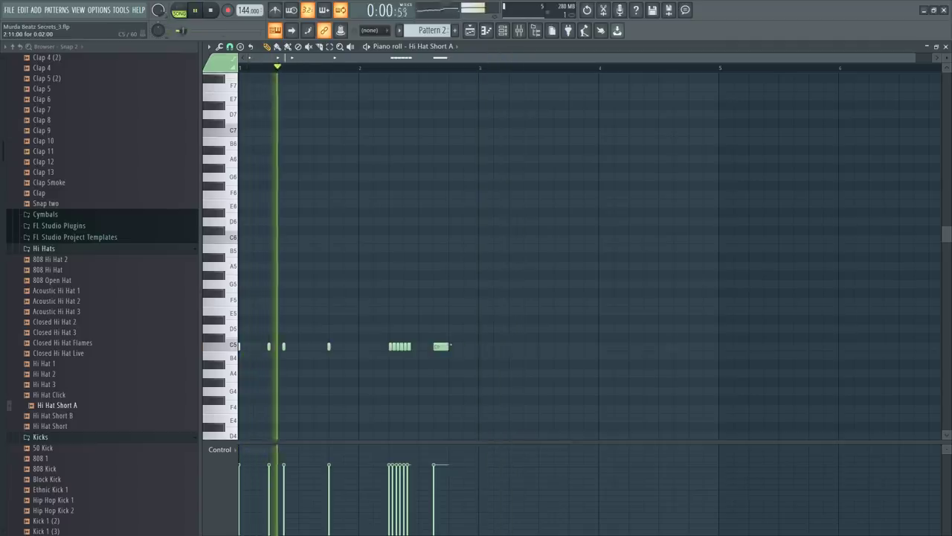
{"action": "left_click", "coordinate": [454, 347]}
Save the project as a new version and place two Pattern 2 clips back to back on Track 2 under Pattern 1
{"action": "key", "text": "ctrl+n"}
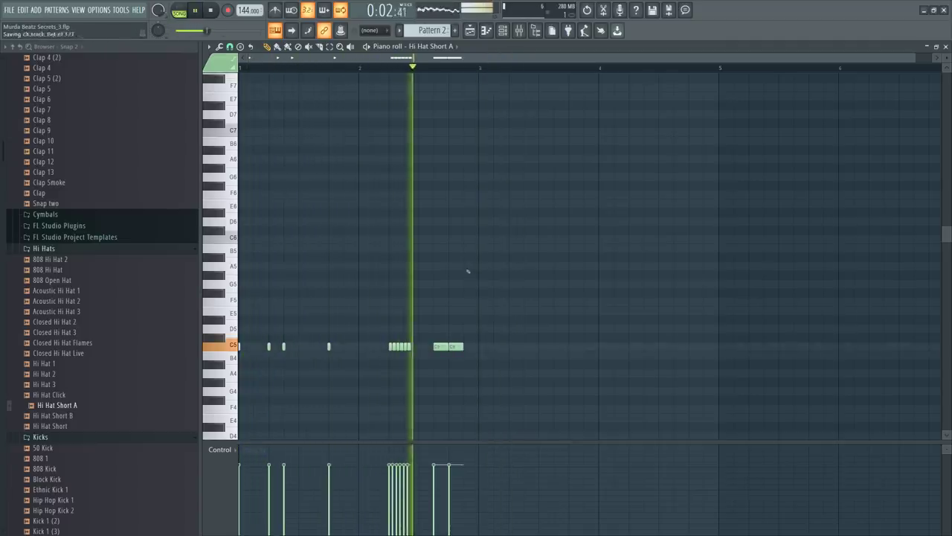
{"action": "left_click", "coordinate": [946, 46]}
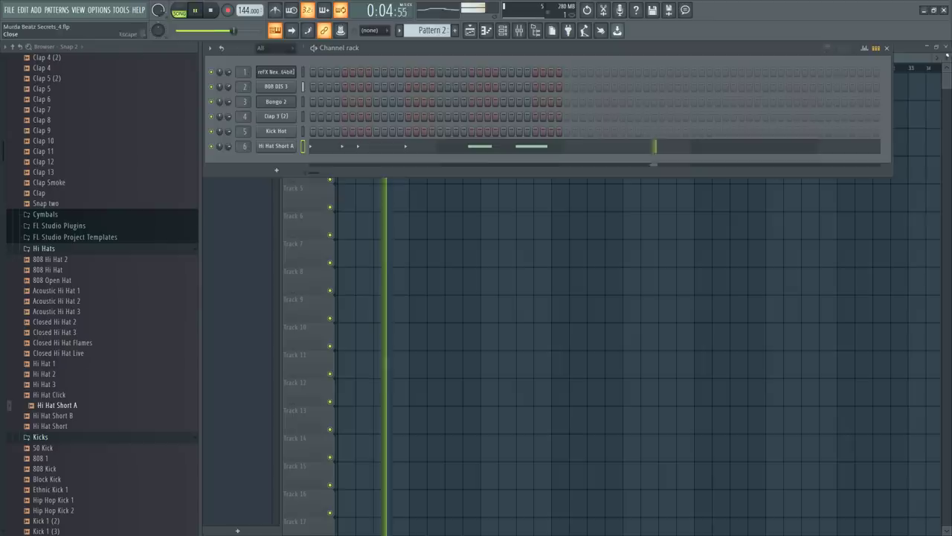
{"action": "key", "text": "Escape"}
{"action": "key", "text": "space"}
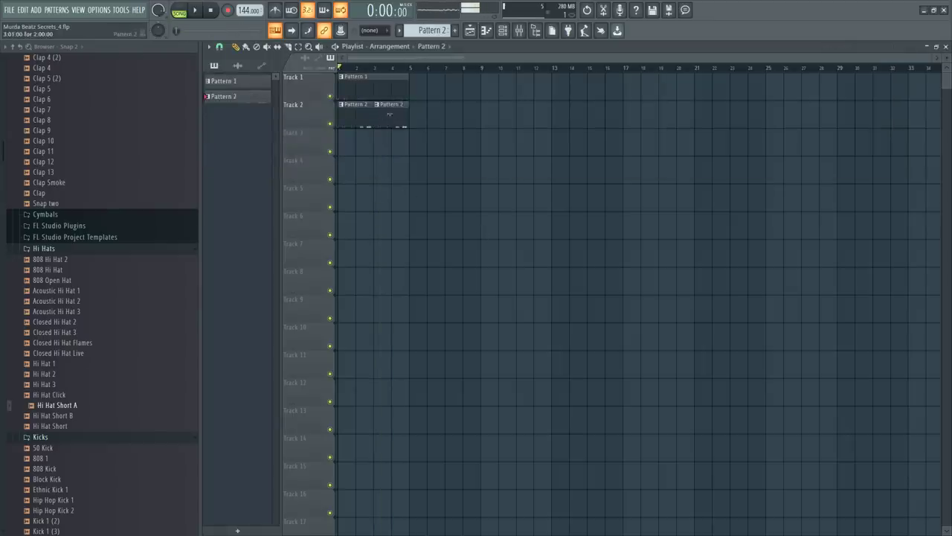
{"action": "left_click", "coordinate": [194, 10]}
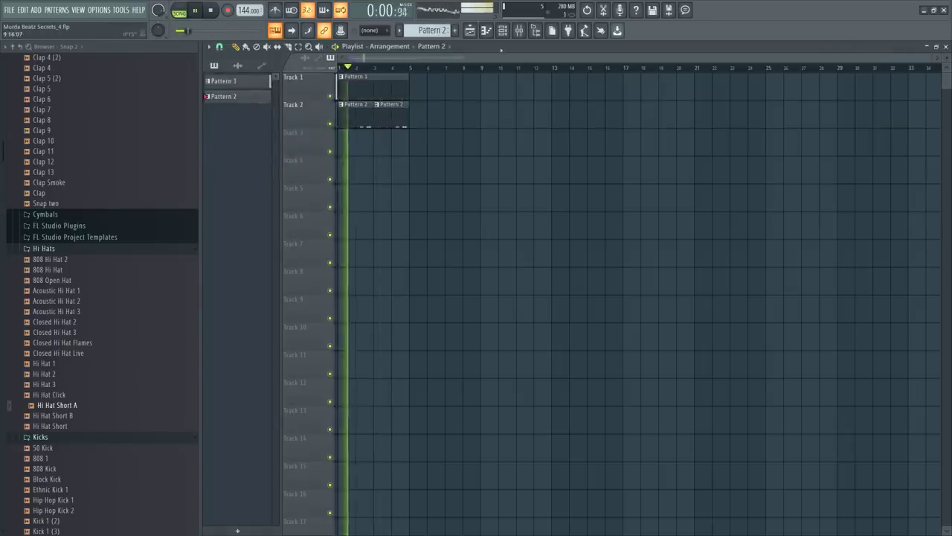
Duplicate the two-bar hi-hat part into bars 3 and 4 and reduce Track 2 to a single four-bar Pattern 2 clip
{"action": "left_click", "coordinate": [503, 30]}
{"action": "left_click", "coordinate": [482, 141]}
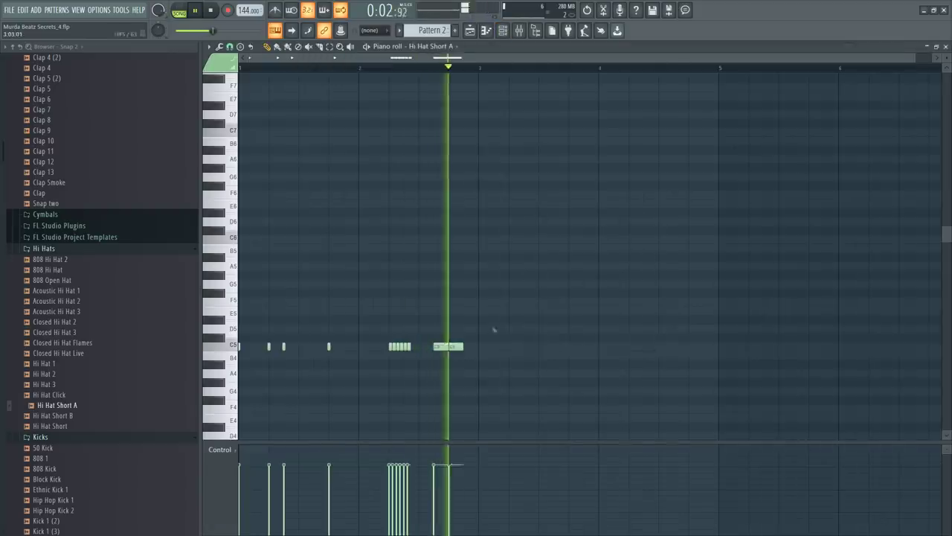
{"action": "left_click_drag", "start_coordinate": [461, 345], "coordinate": [451, 345]}
{"action": "left_click", "coordinate": [461, 346]}
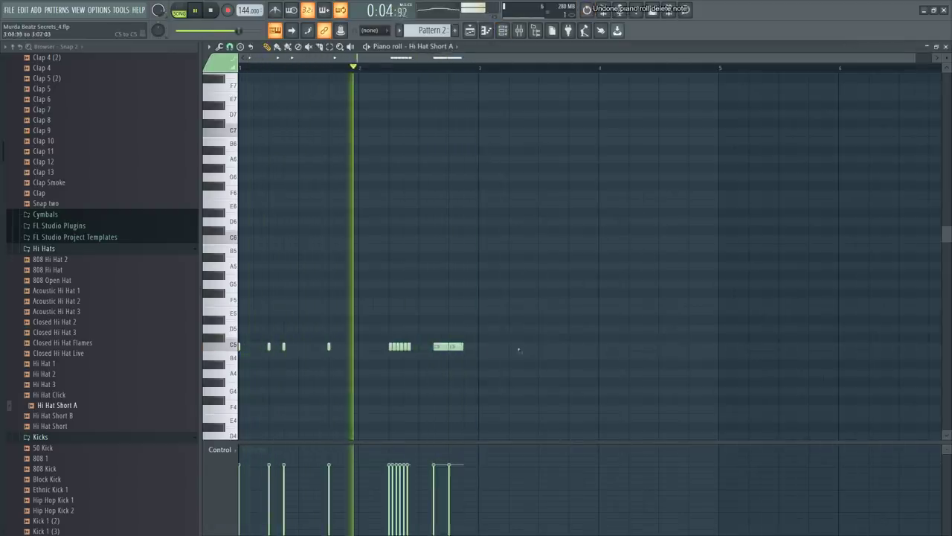
{"action": "key", "text": "ctrl+a"}
{"action": "key", "text": "ctrl+b"}
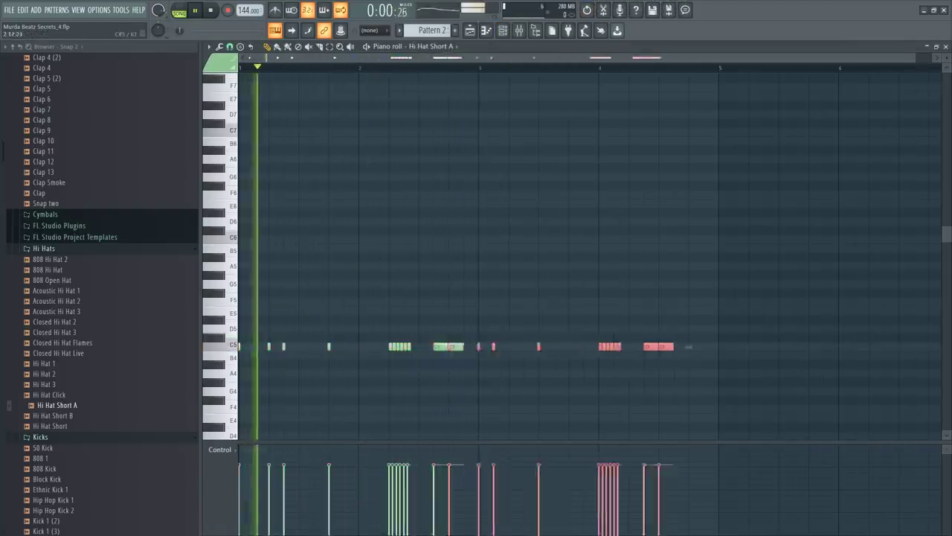
{"action": "key", "text": "ctrl+d"}
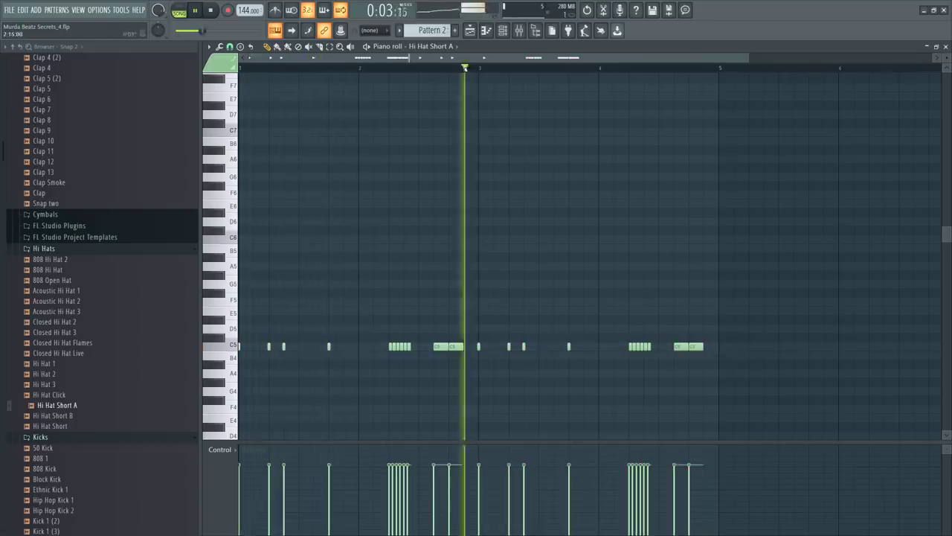
{"action": "key", "text": "F7"}
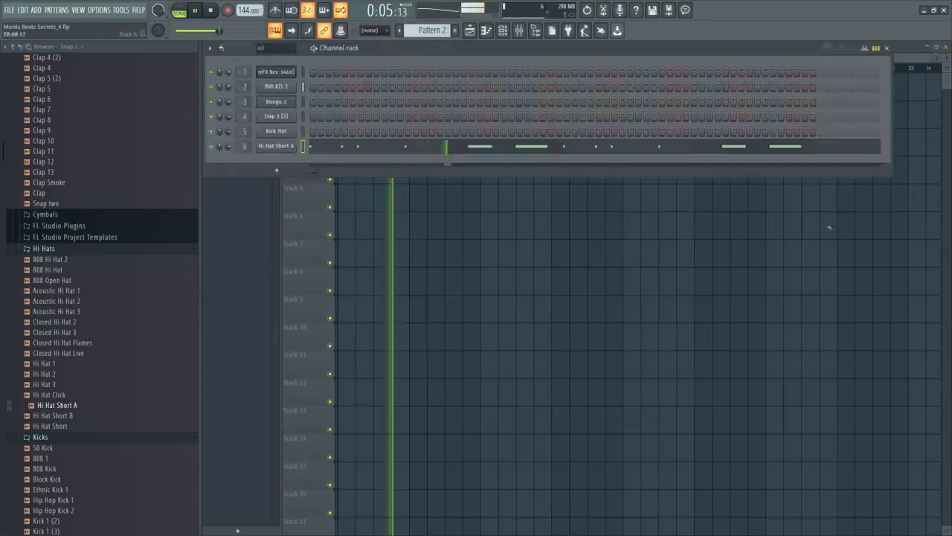
{"action": "key", "text": "F5"}
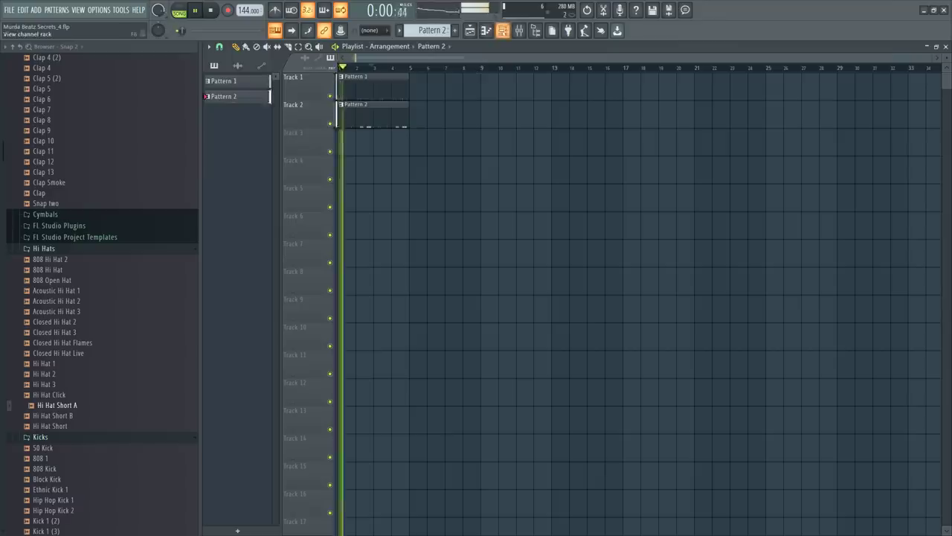
Delete the hi-hat note on step 5 of bar 1 and restart playback
{"action": "key", "text": "F6"}
{"action": "left_click", "coordinate": [495, 147]}
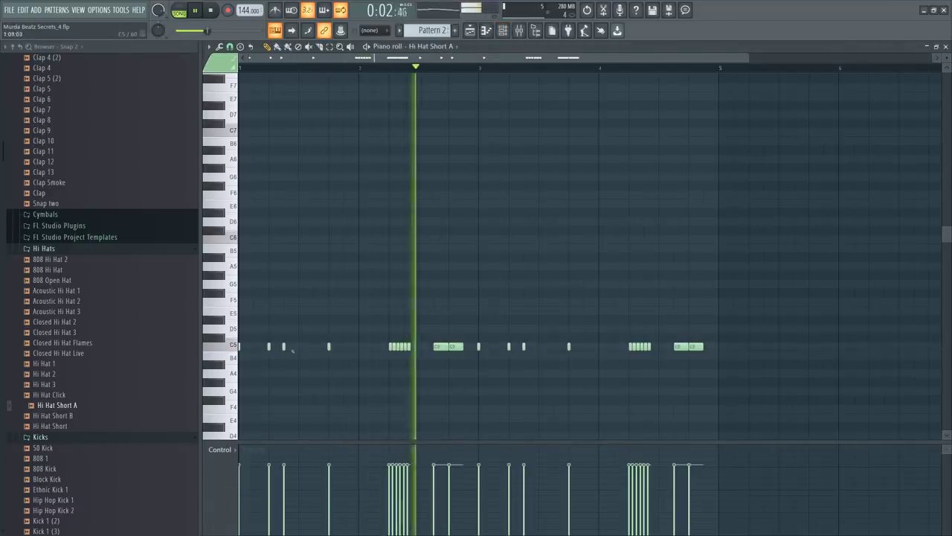
{"action": "right_click", "coordinate": [270, 346]}
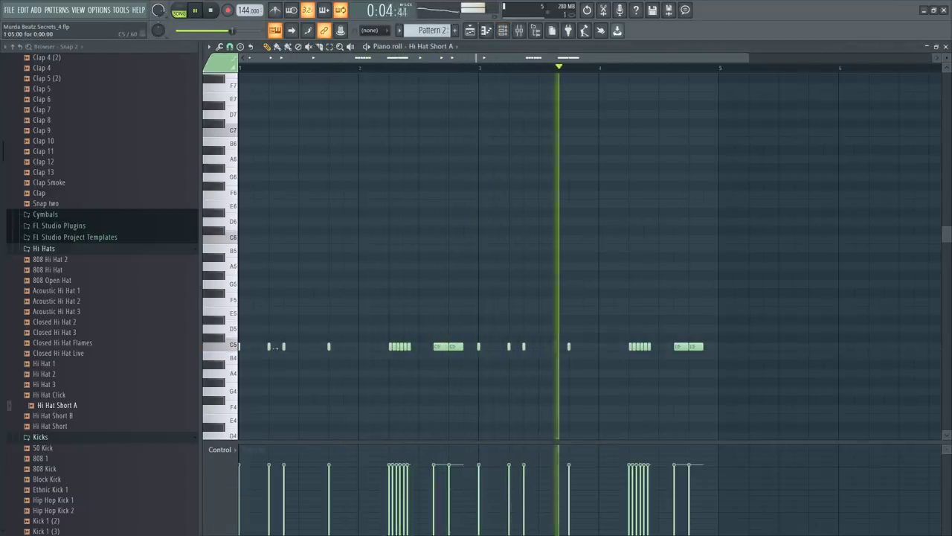
{"action": "key", "text": "space"}
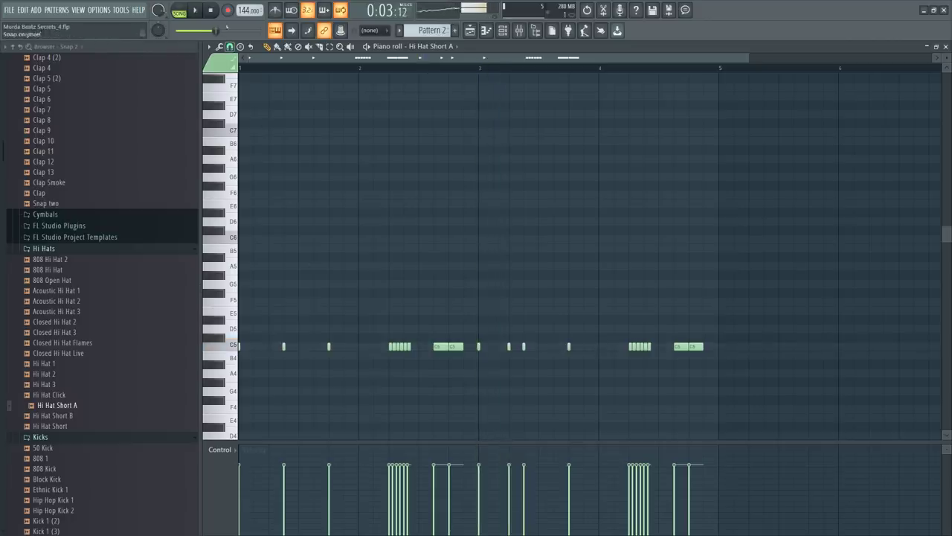
{"action": "key", "text": "space"}
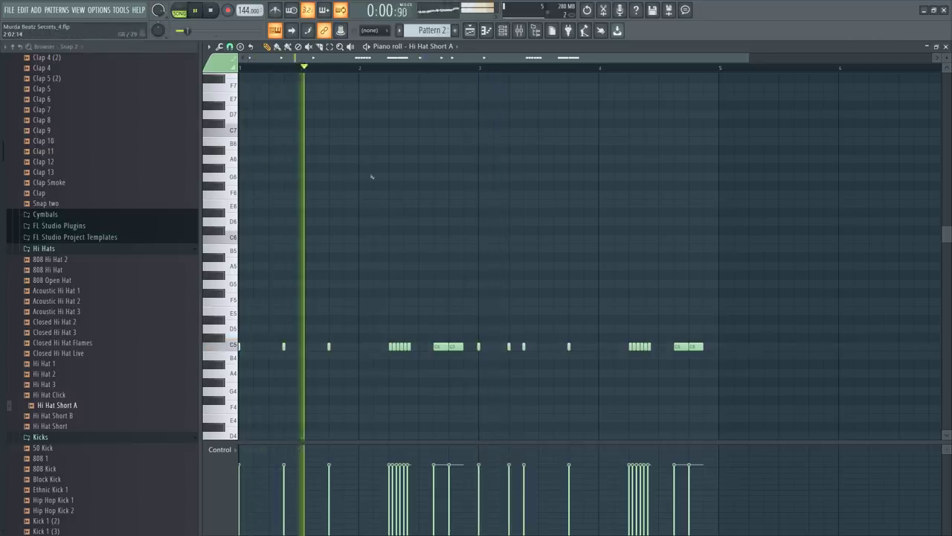
Set the Hi Hat Short A channel to cut itself with cut group 6 by 6 and raise its time shift
{"action": "key", "text": "F7"}
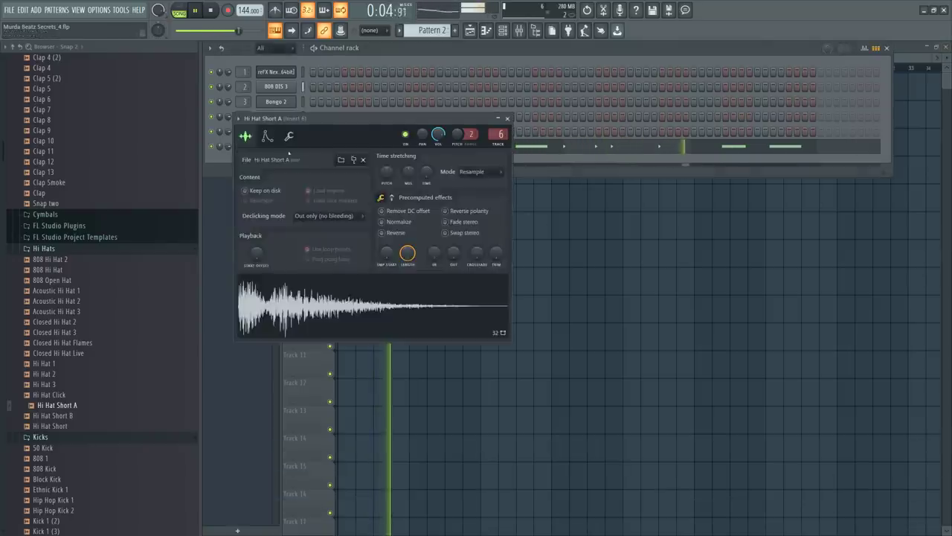
{"action": "left_click", "coordinate": [276, 146]}
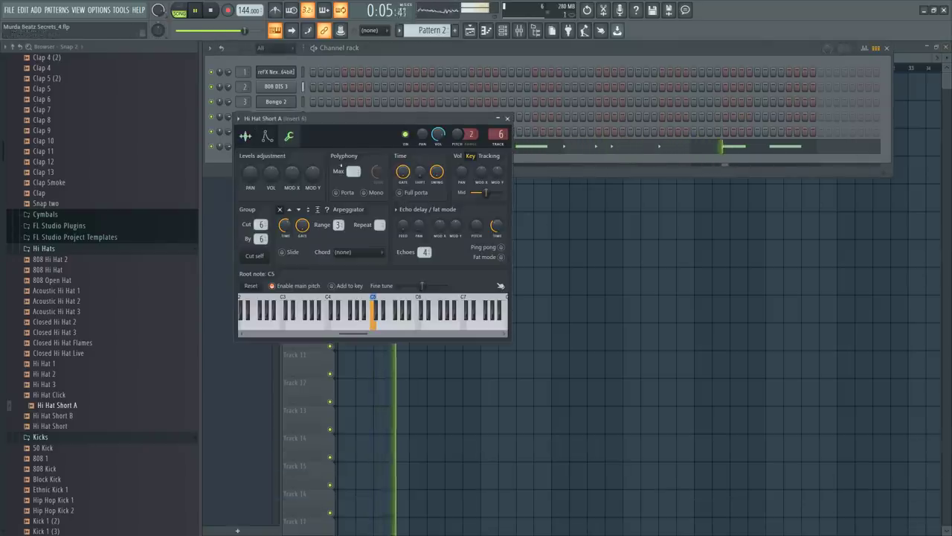
{"action": "left_click", "coordinate": [506, 119]}
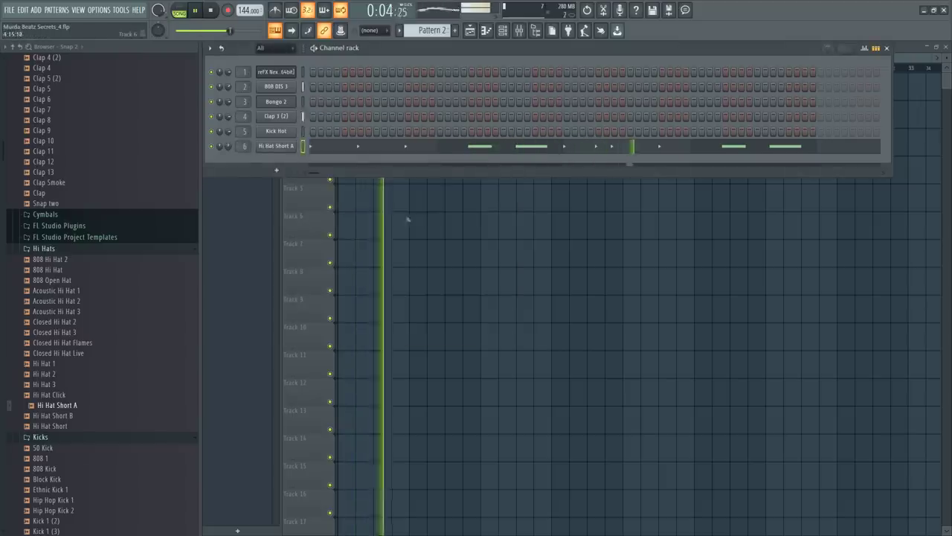
{"action": "left_click", "coordinate": [276, 146]}
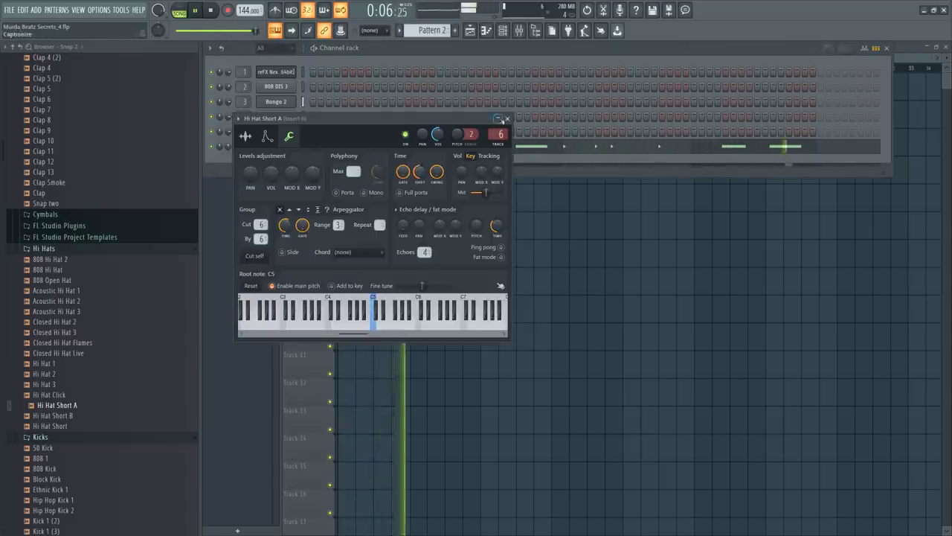
{"action": "left_click", "coordinate": [507, 119]}
Check the 808 DIS 3 channel's time shift and cut group settings and return to the playlist
{"action": "left_click", "coordinate": [286, 86]}
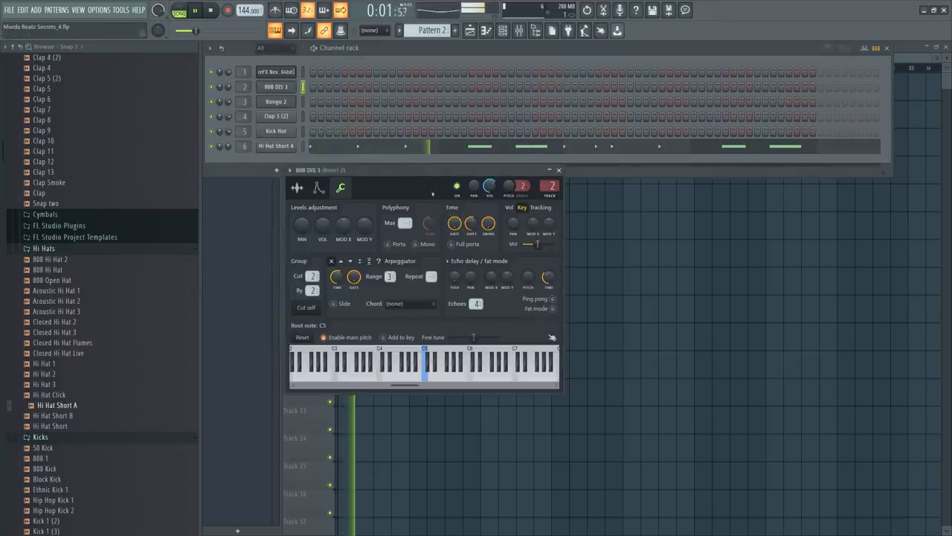
{"action": "left_click", "coordinate": [559, 170]}
{"action": "left_click", "coordinate": [570, 255]}
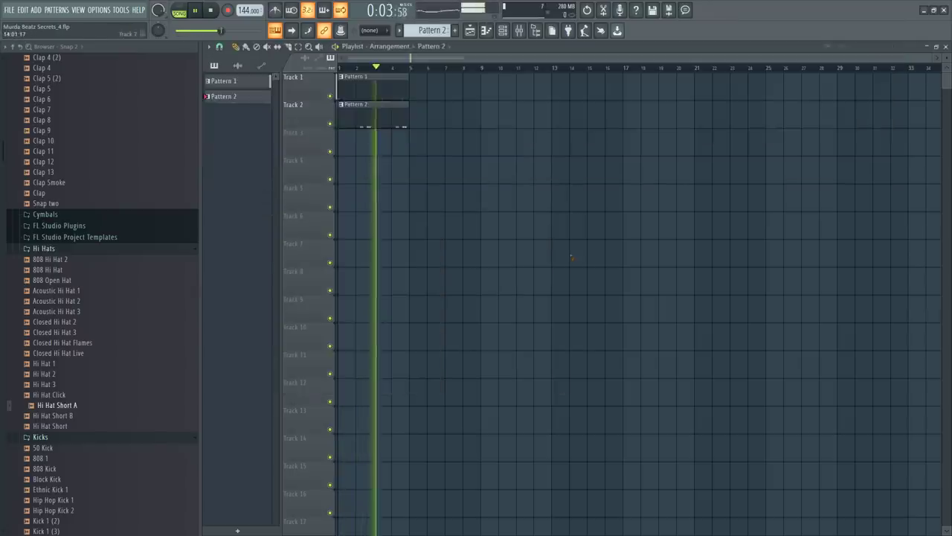
Duplicate the Pattern 1 and Pattern 2 clips on Tracks 1 and 2 until they fill 32 bars, and save the project
{"action": "left_click_drag", "start_coordinate": [442, 153], "coordinate": [338, 75]}
{"action": "key", "text": "ctrl+b"}
{"action": "left_click_drag", "start_coordinate": [489, 153], "coordinate": [357, 75]}
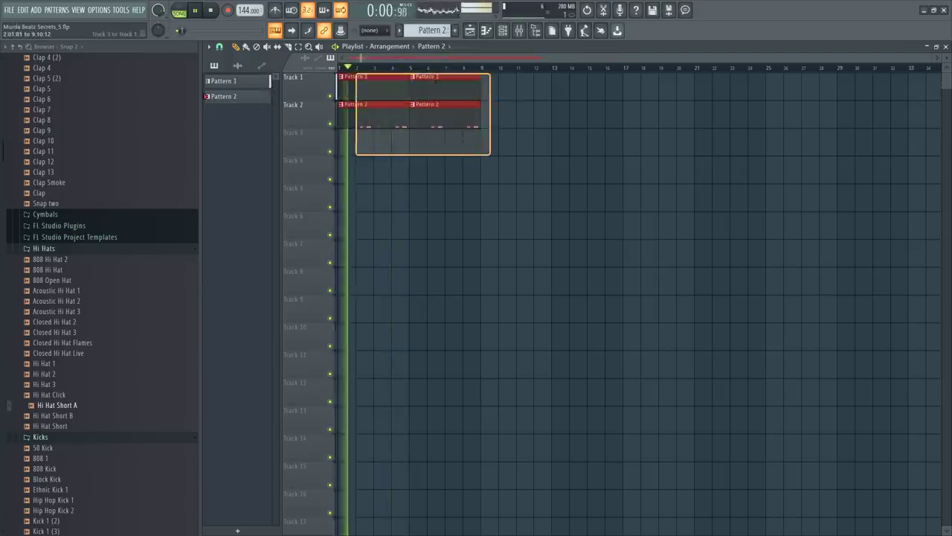
{"action": "key", "text": "ctrl+b"}
{"action": "left_click_drag", "start_coordinate": [606, 154], "coordinate": [379, 93]}
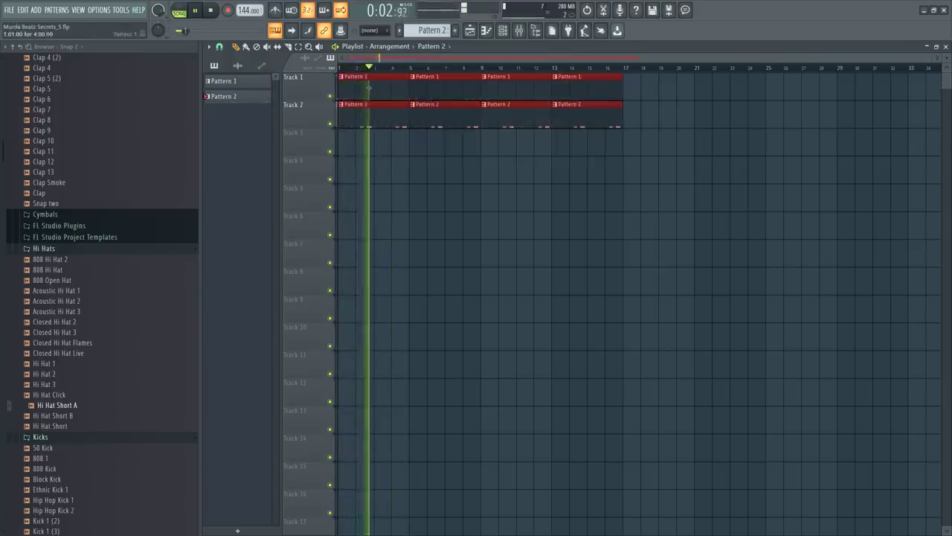
{"action": "key", "text": "space"}
{"action": "key", "text": "ctrl+b"}
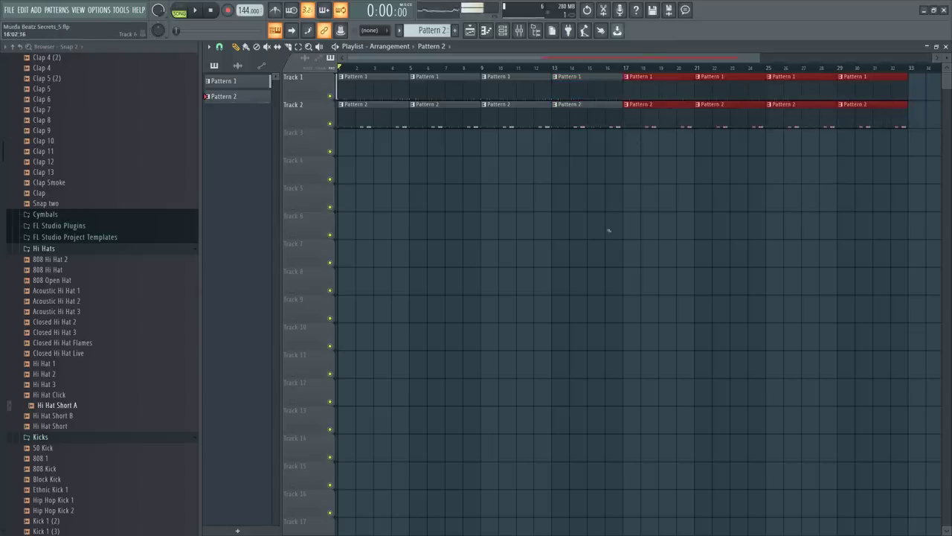
{"action": "left_click", "coordinate": [607, 237]}
{"action": "key", "text": "ctrl+s"}
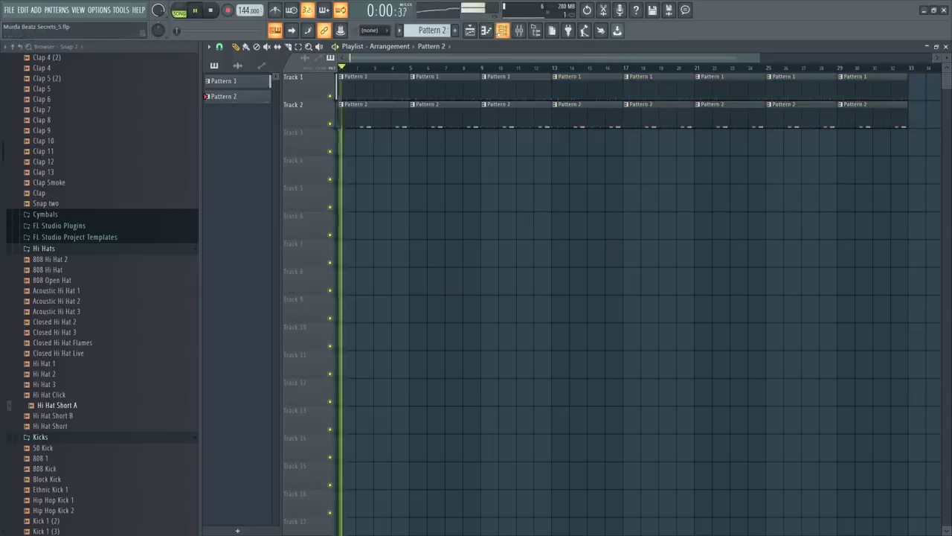
Add a reFX Nexus [64bit] instrument channel to the channel rack
{"action": "left_click", "coordinate": [503, 31]}
{"action": "left_click", "coordinate": [260, 170]}
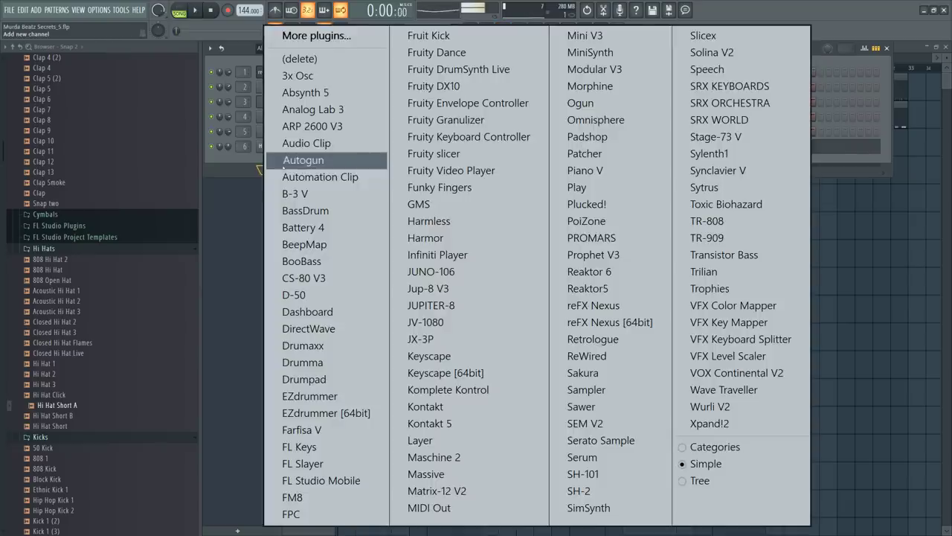
{"action": "left_click", "coordinate": [233, 175]}
{"action": "left_click", "coordinate": [277, 171]}
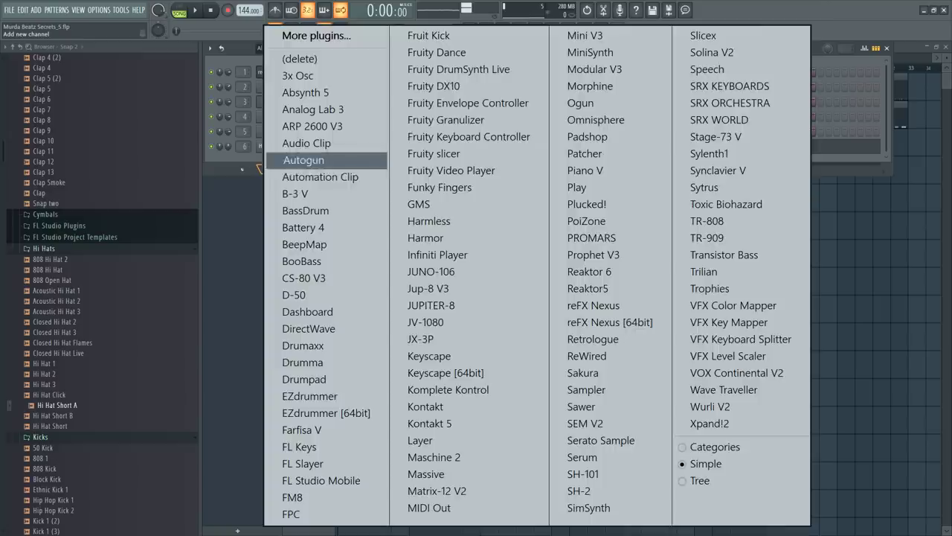
{"action": "left_click", "coordinate": [300, 159]}
{"action": "left_click", "coordinate": [286, 75]}
Create a preset search for "flute" in the Nexus category list
{"action": "right_click", "coordinate": [465, 317]}
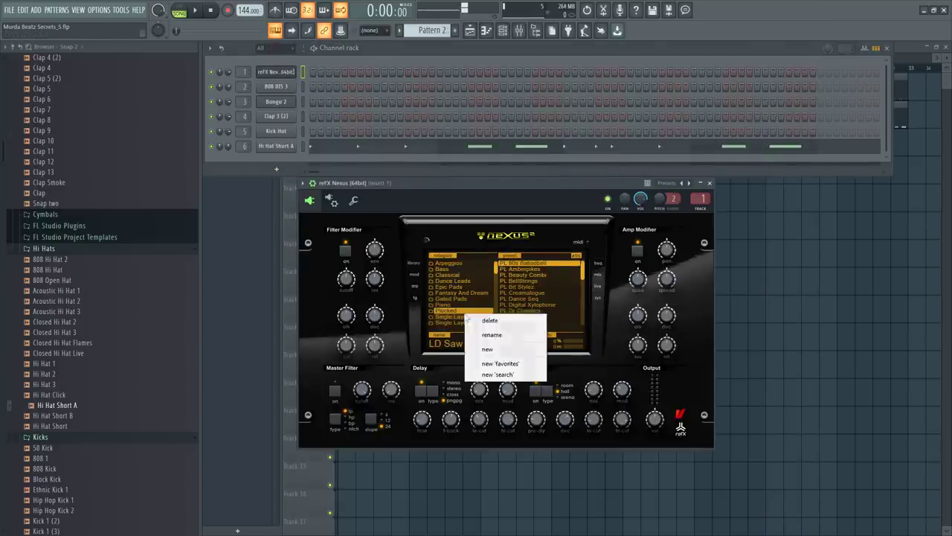
{"action": "left_click", "coordinate": [499, 374]}
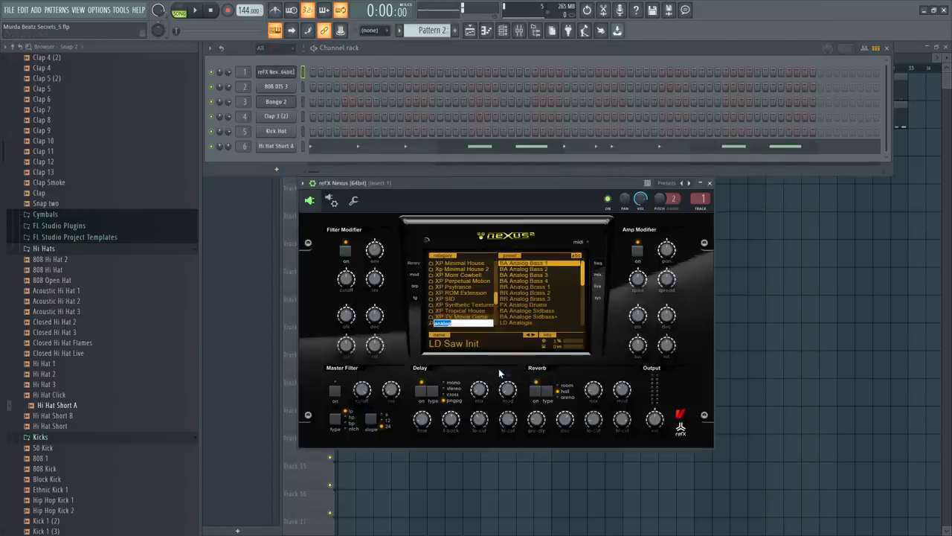
{"action": "type", "text": "flute"}
{"action": "key", "text": "Return"}
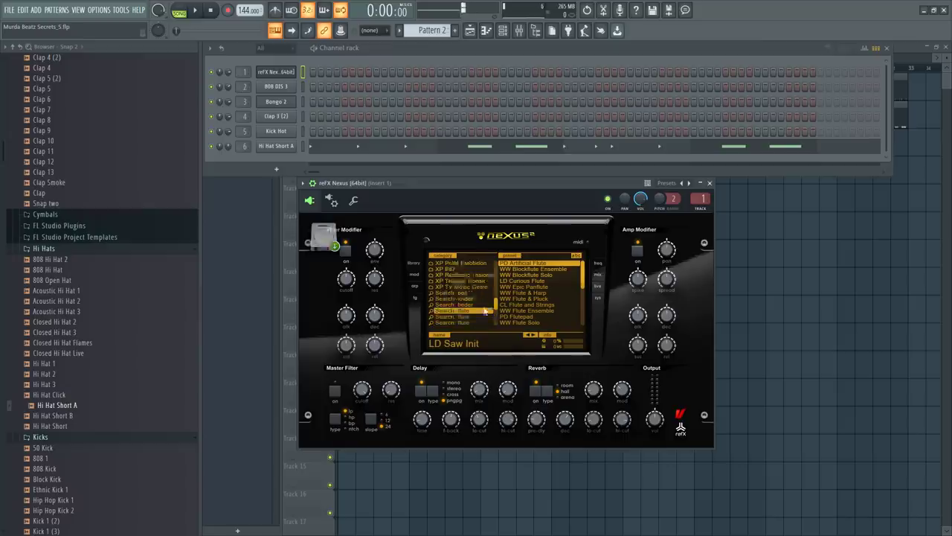
Delete all the saved search entries from the Nexus category list, from the strings and staccato searches up to bell
{"action": "right_click", "coordinate": [475, 318]}
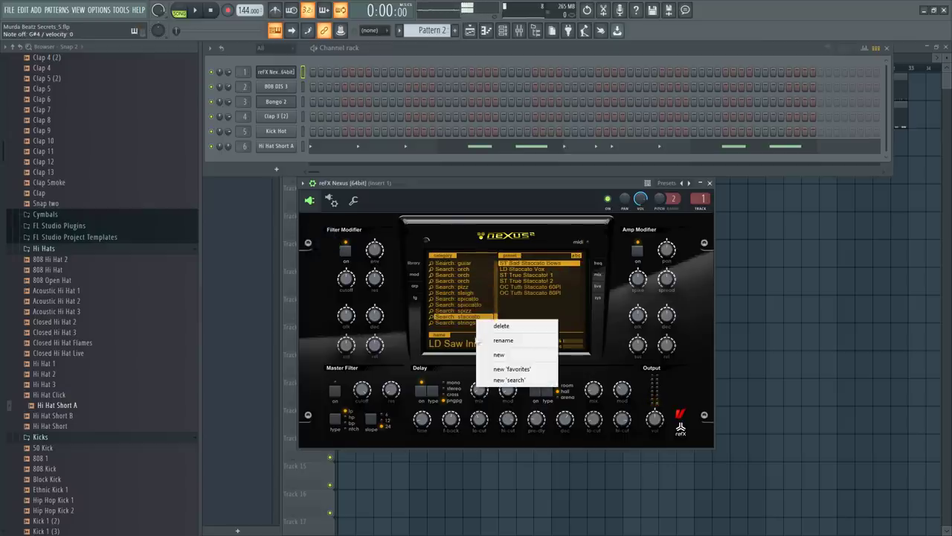
{"action": "left_click", "coordinate": [500, 326]}
{"action": "right_click", "coordinate": [468, 315]}
{"action": "left_click", "coordinate": [484, 320]}
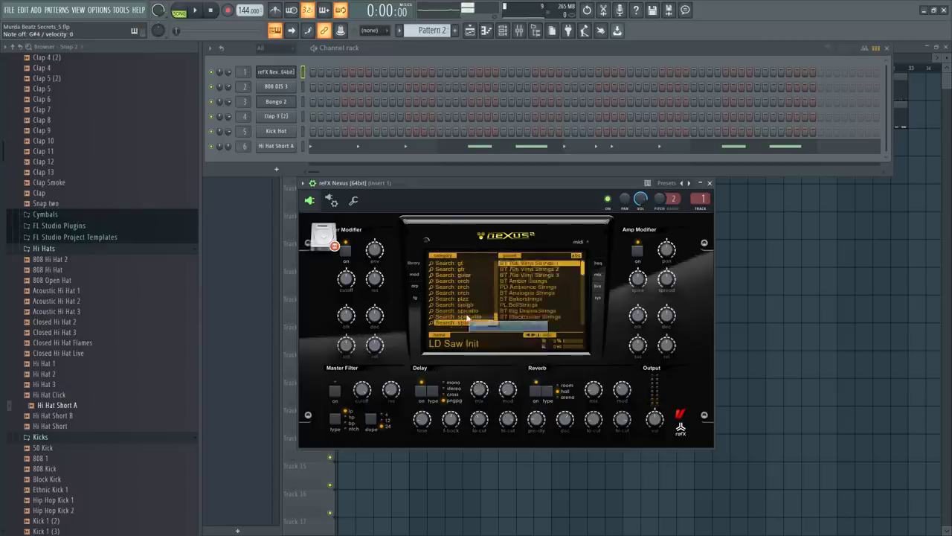
{"action": "right_click", "coordinate": [466, 313]}
{"action": "left_click", "coordinate": [480, 317]}
{"action": "right_click", "coordinate": [461, 311]}
{"action": "left_click", "coordinate": [461, 308]}
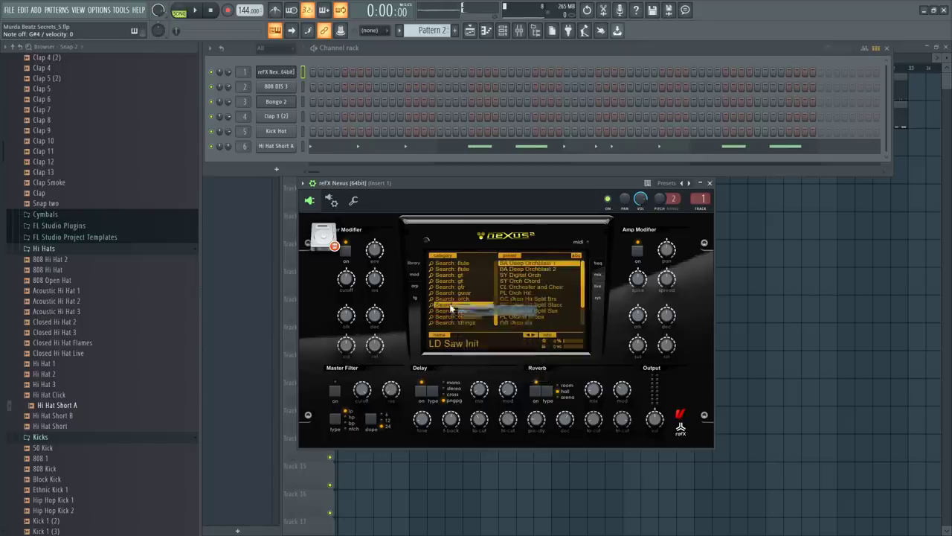
{"action": "right_click", "coordinate": [458, 305]}
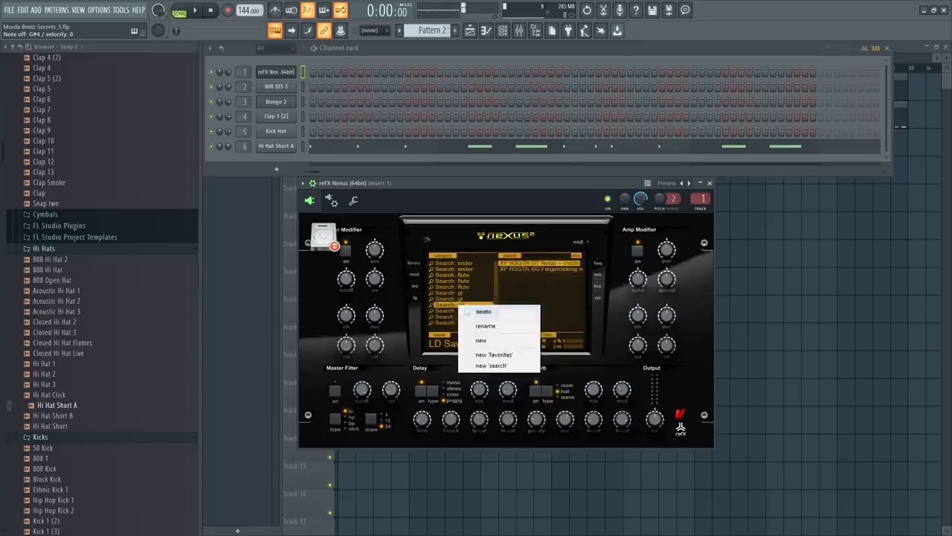
{"action": "left_click", "coordinate": [471, 311]}
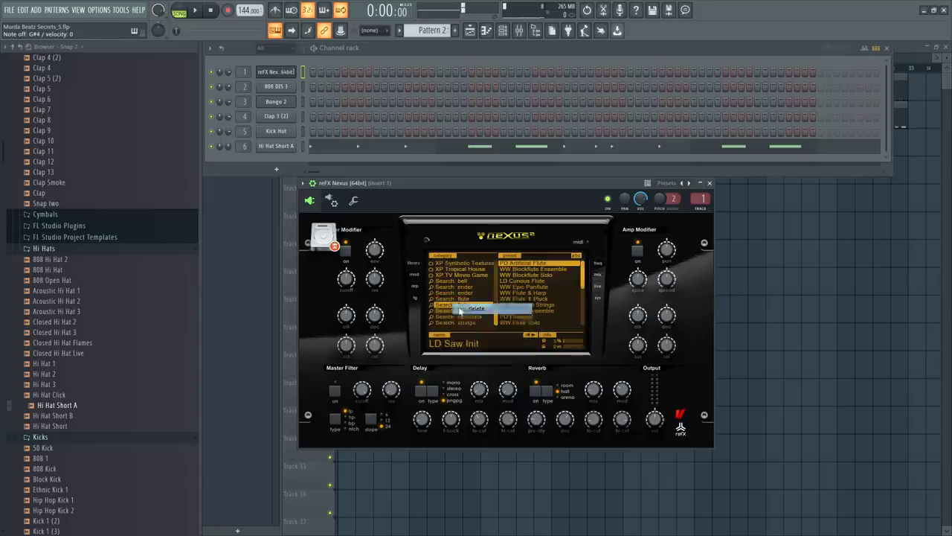
{"action": "right_click", "coordinate": [463, 318]}
{"action": "left_click", "coordinate": [481, 325]}
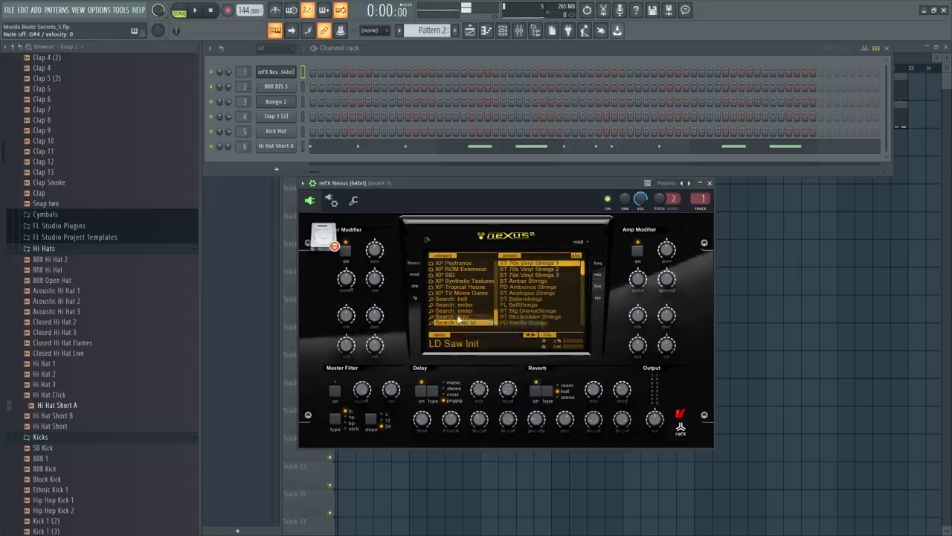
{"action": "right_click", "coordinate": [464, 318]}
{"action": "left_click", "coordinate": [470, 322]}
{"action": "right_click", "coordinate": [470, 322]}
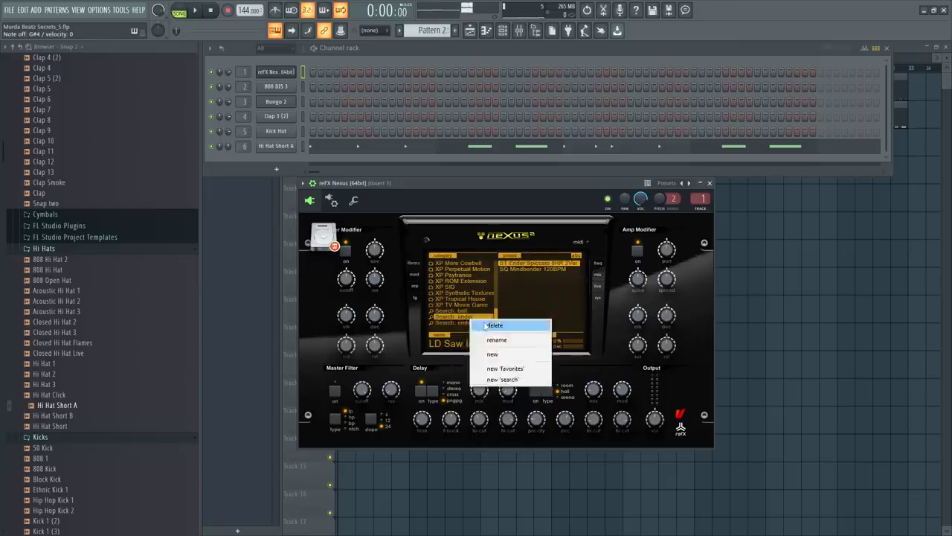
{"action": "left_click", "coordinate": [480, 329]}
{"action": "right_click", "coordinate": [471, 323]}
{"action": "left_click", "coordinate": [480, 328]}
{"action": "right_click", "coordinate": [475, 325]}
{"action": "right_click", "coordinate": [468, 326]}
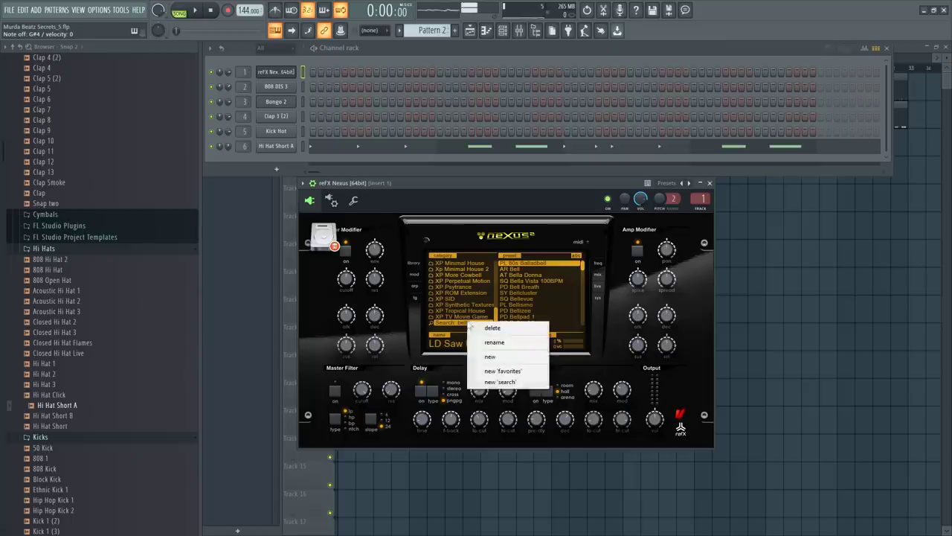
{"action": "left_click", "coordinate": [480, 325]}
Add a fresh "flute" search in Nexus and load the WW Flute & Pluck preset from it
{"action": "right_click", "coordinate": [461, 317]}
{"action": "left_click", "coordinate": [491, 376]}
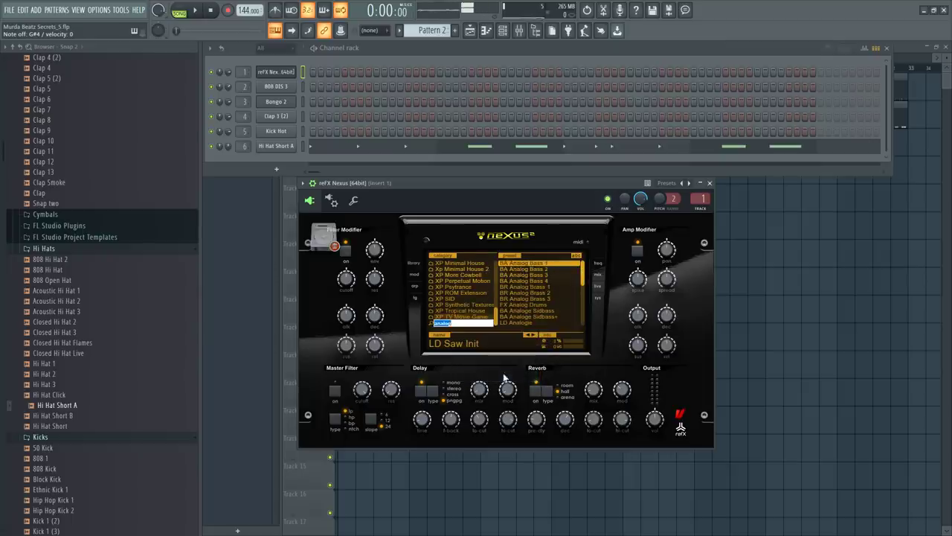
{"action": "type", "text": "flute"}
{"action": "key", "text": "Return"}
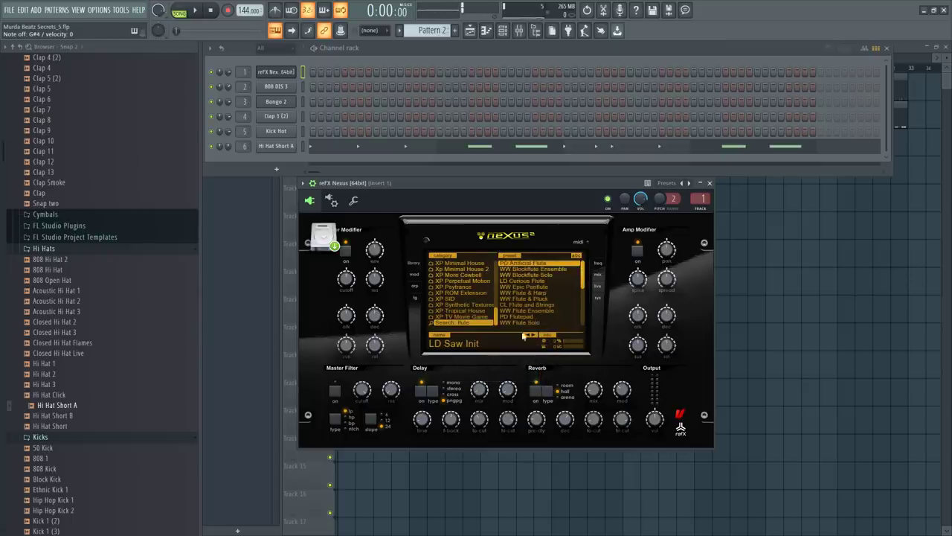
{"action": "left_click", "coordinate": [569, 299]}
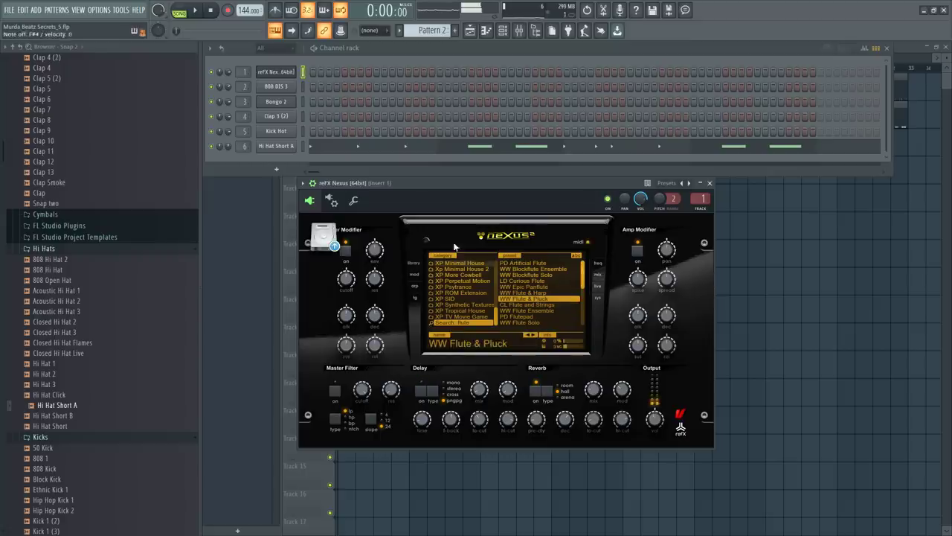
Rehearse a flute melody over the beat, switch to Pattern 3 and record it as a four-bar part on the Nexus channel
{"action": "key", "text": "space"}
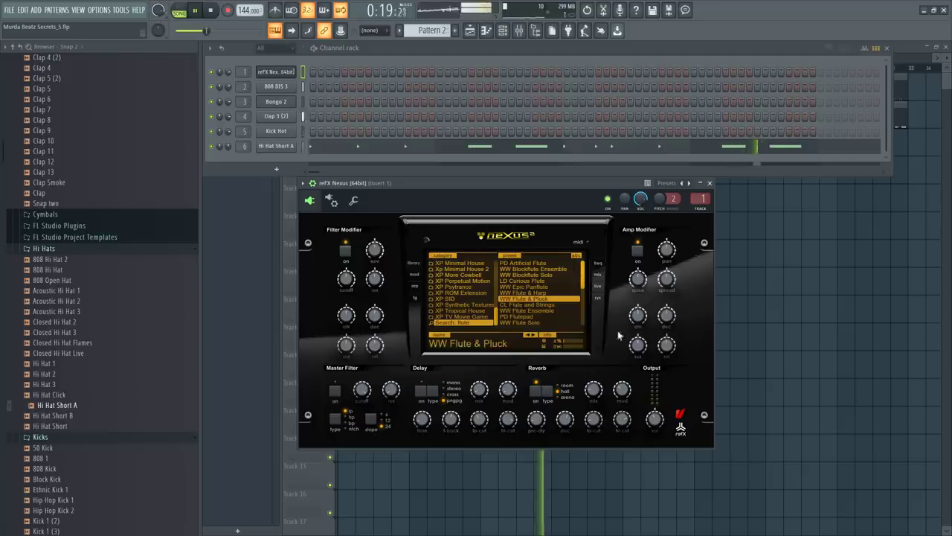
{"action": "mouse_move", "coordinate": [644, 318]}
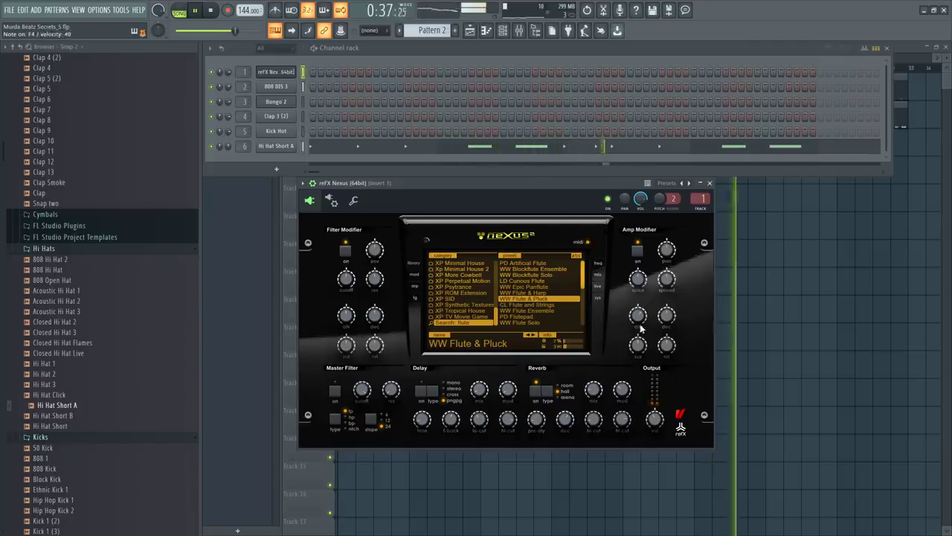
{"action": "scroll", "coordinate": [431, 29], "scroll_direction": "down", "scroll_amount": 1}
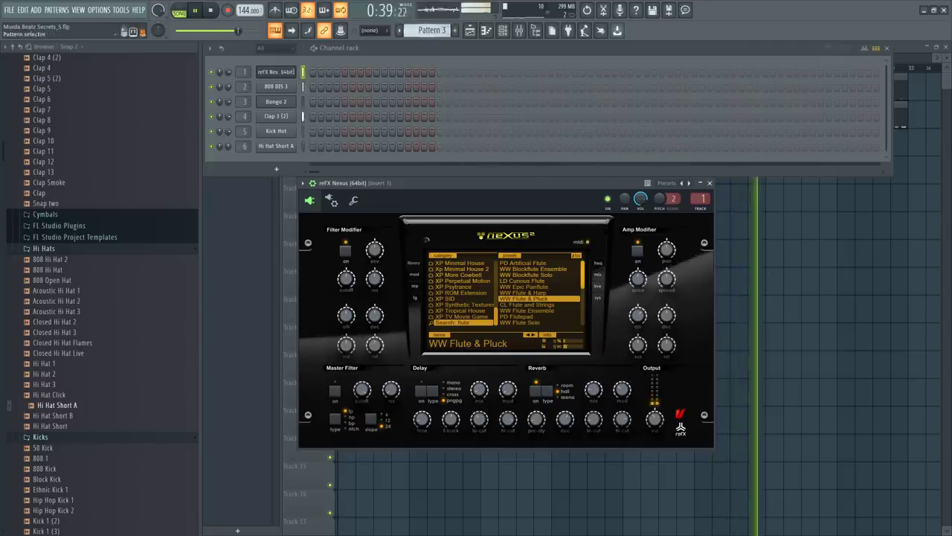
{"action": "key", "text": "space"}
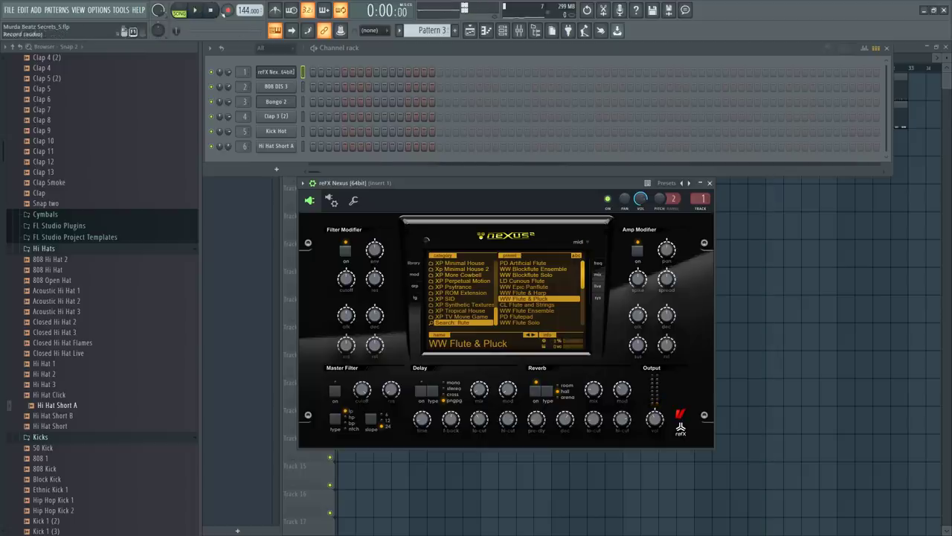
{"action": "left_click", "coordinate": [227, 10]}
{"action": "left_click", "coordinate": [522, 378]}
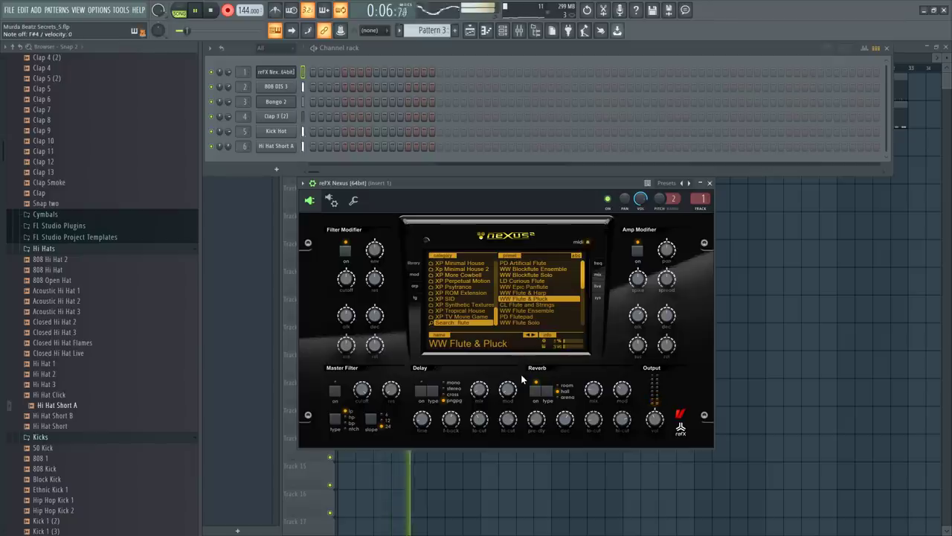
{"action": "key", "text": "space"}
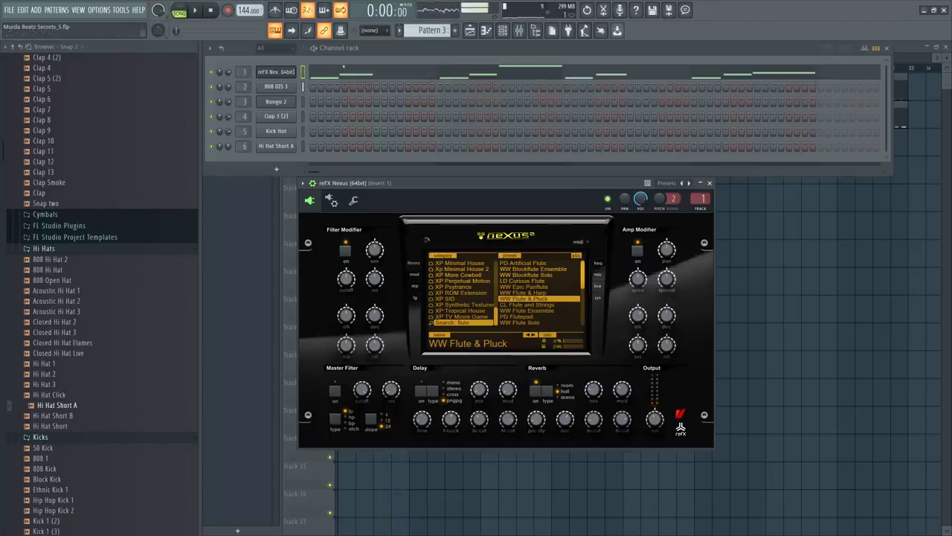
Load the HalfTime effect in the first slot of mixer Insert 1 and close its window after listening
{"action": "left_click", "coordinate": [518, 31]}
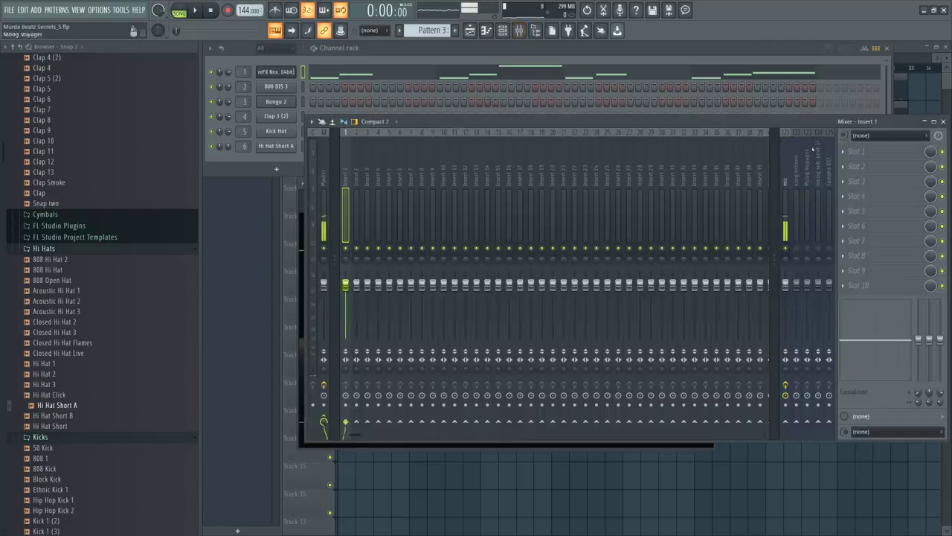
{"action": "left_click", "coordinate": [869, 155]}
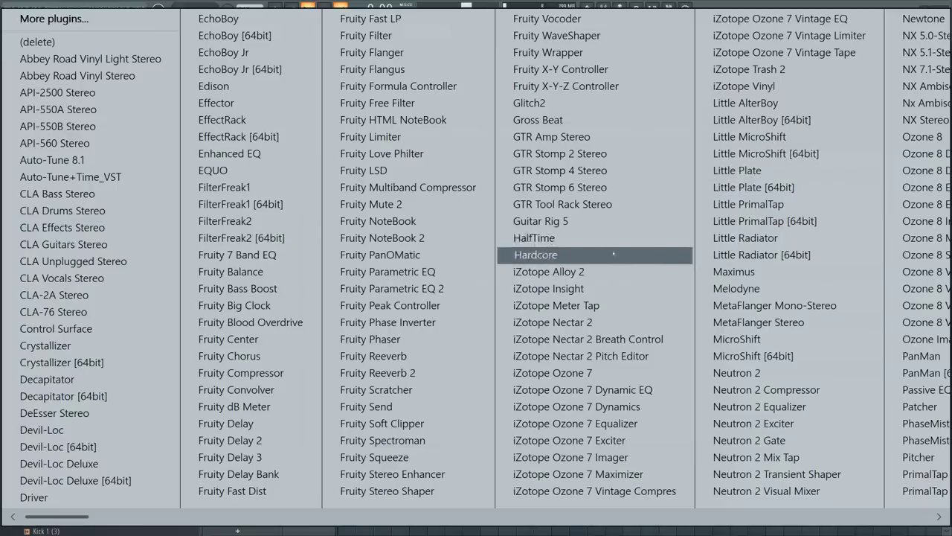
{"action": "left_click", "coordinate": [521, 238]}
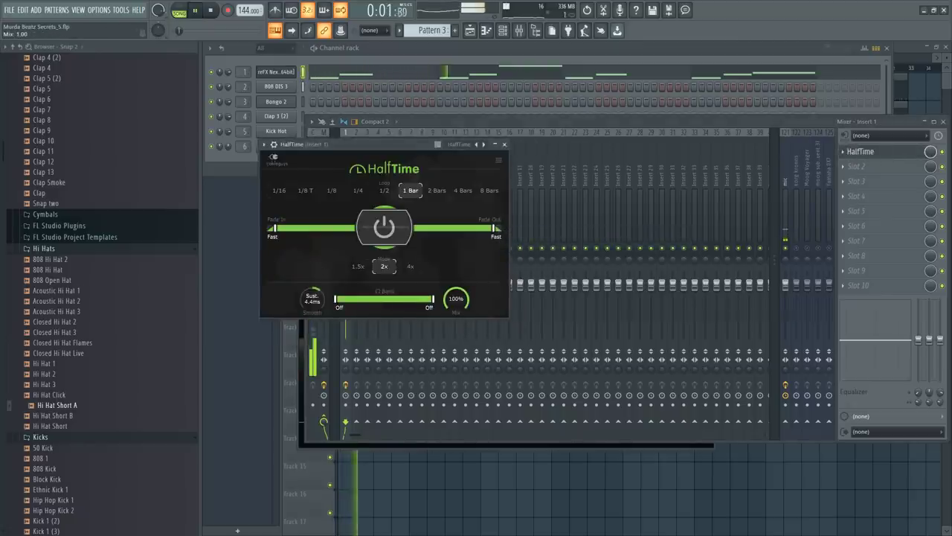
{"action": "left_click", "coordinate": [504, 145]}
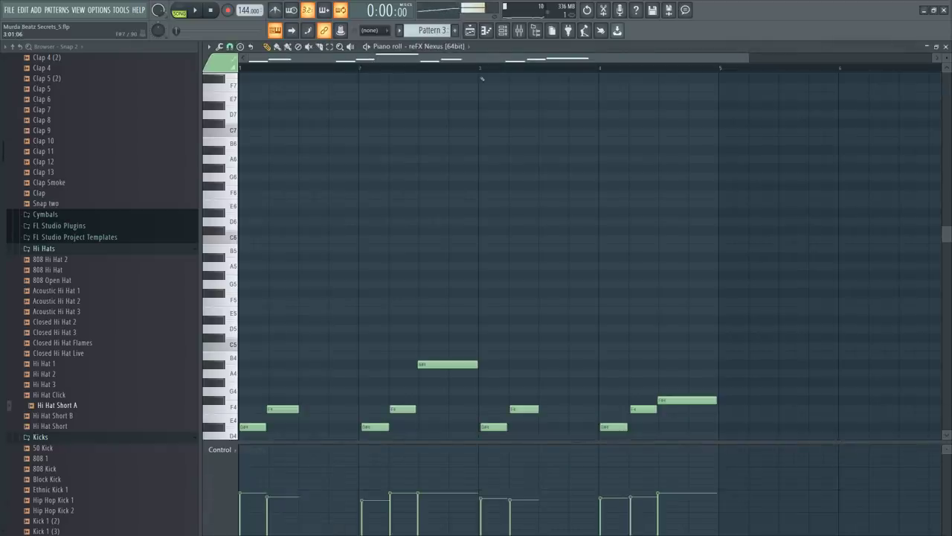
Transpose all the recorded Nexus notes in the piano roll up one octave and play them back
{"action": "key", "text": "ctrl+Up"}
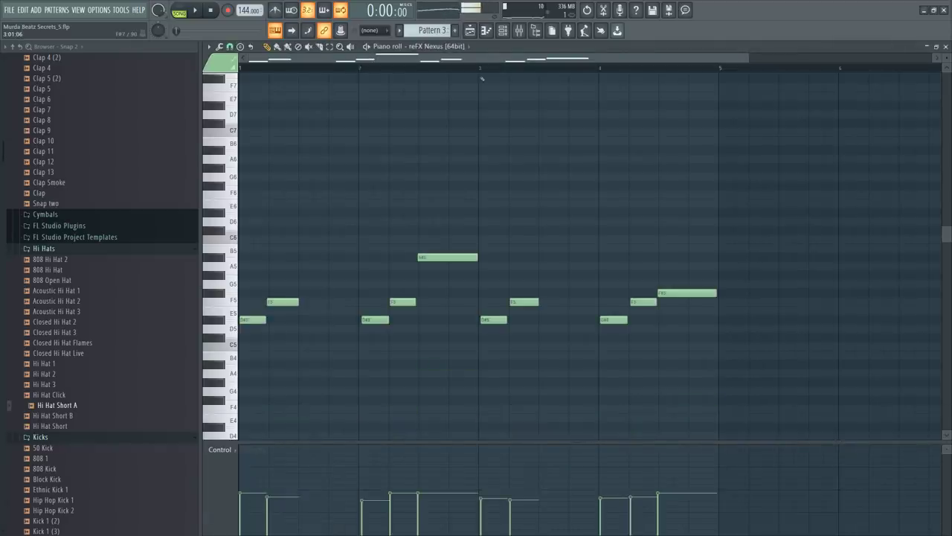
{"action": "key", "text": "space"}
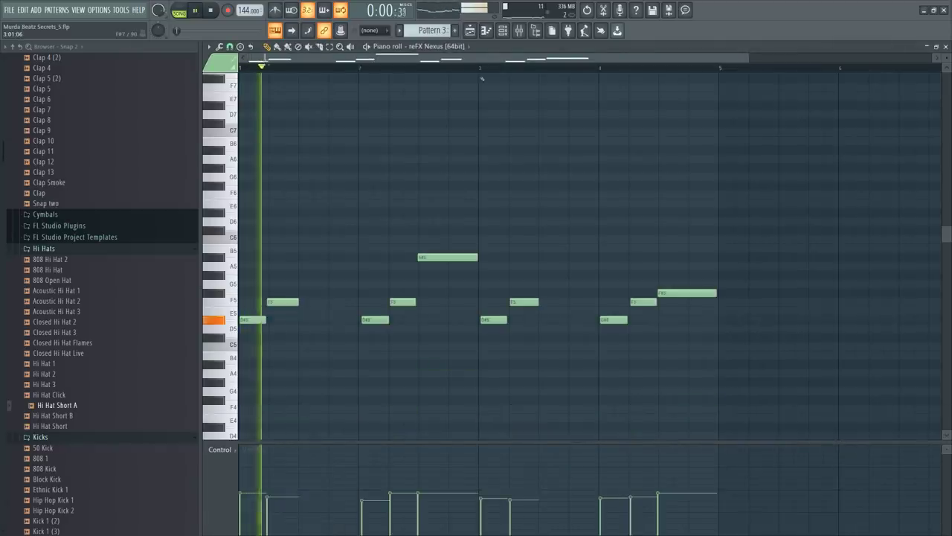
Reopen HalfTime on mixer Insert 1, stop playback and adjust the effect's Mix amount
{"action": "left_click", "coordinate": [519, 30]}
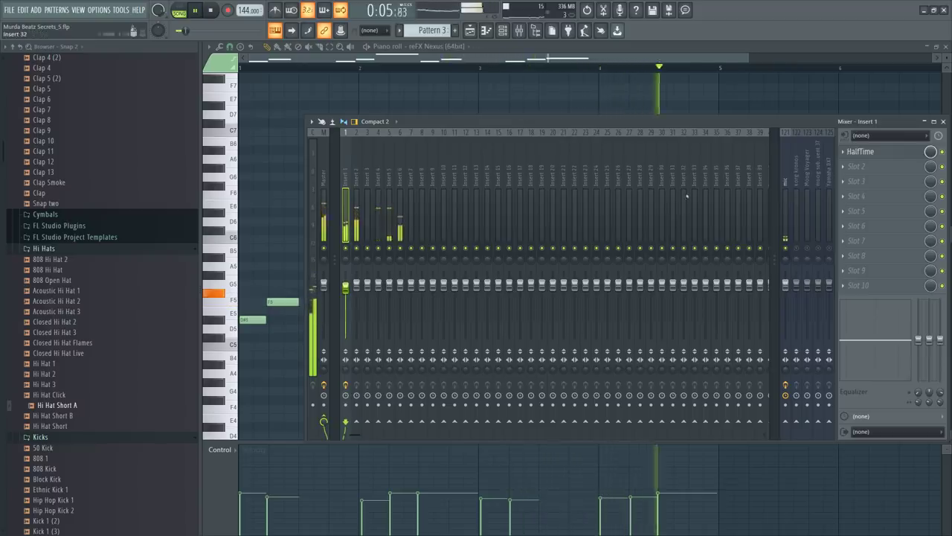
{"action": "left_click", "coordinate": [898, 162]}
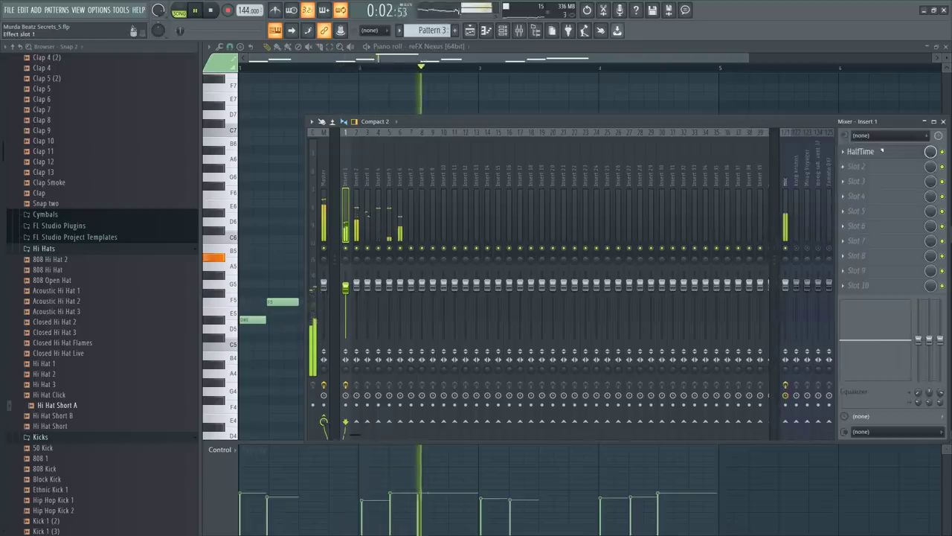
{"action": "key", "text": "space"}
{"action": "left_click_drag", "start_coordinate": [468, 307], "coordinate": [469, 286]}
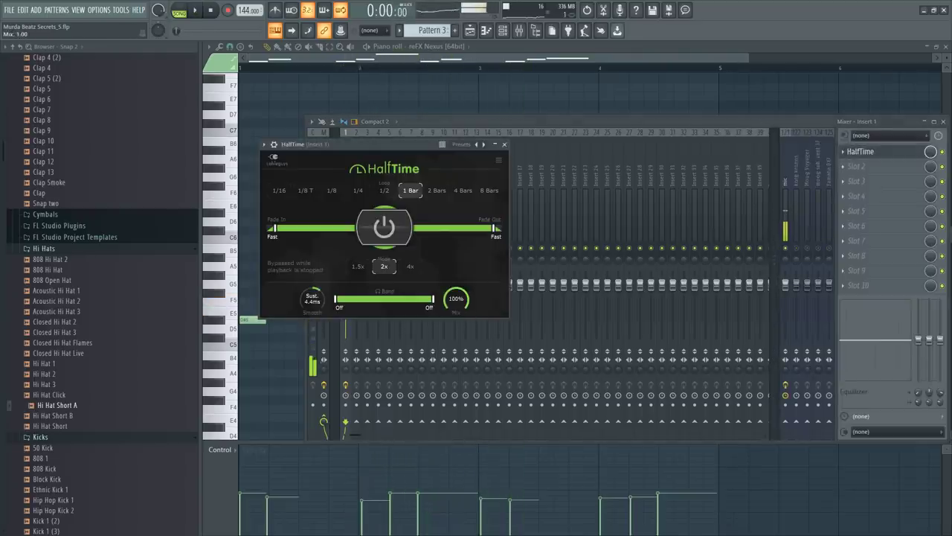
Bypass HalfTime on mixer Insert 1, replay the beat and close the effect's window
{"action": "key", "text": "space"}
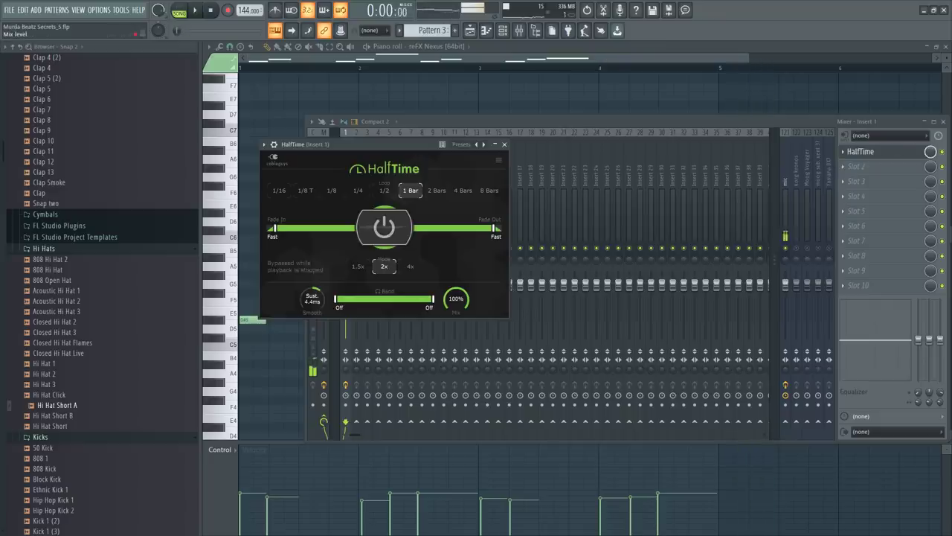
{"action": "left_click", "coordinate": [942, 151]}
{"action": "key", "text": "space"}
{"action": "key", "text": "space"}
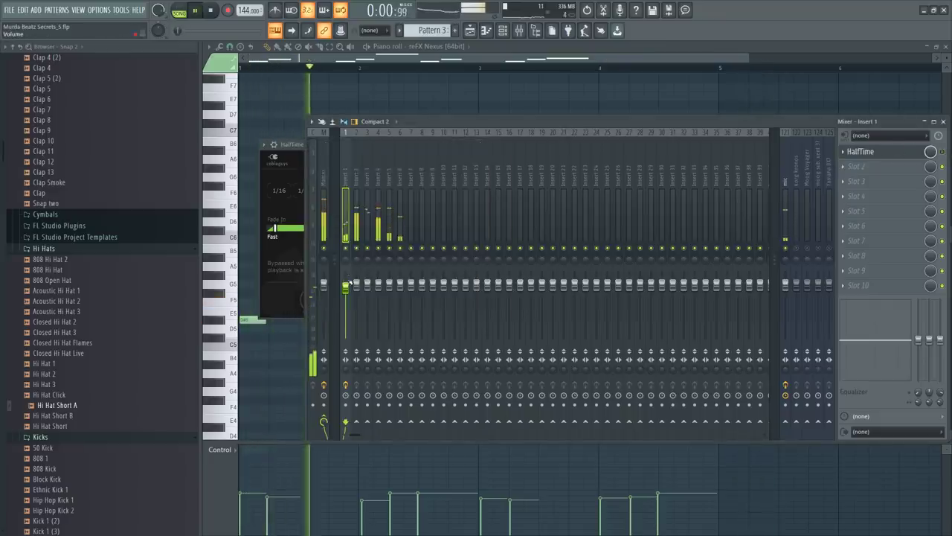
{"action": "left_click", "coordinate": [296, 145]}
{"action": "key", "text": "Escape"}
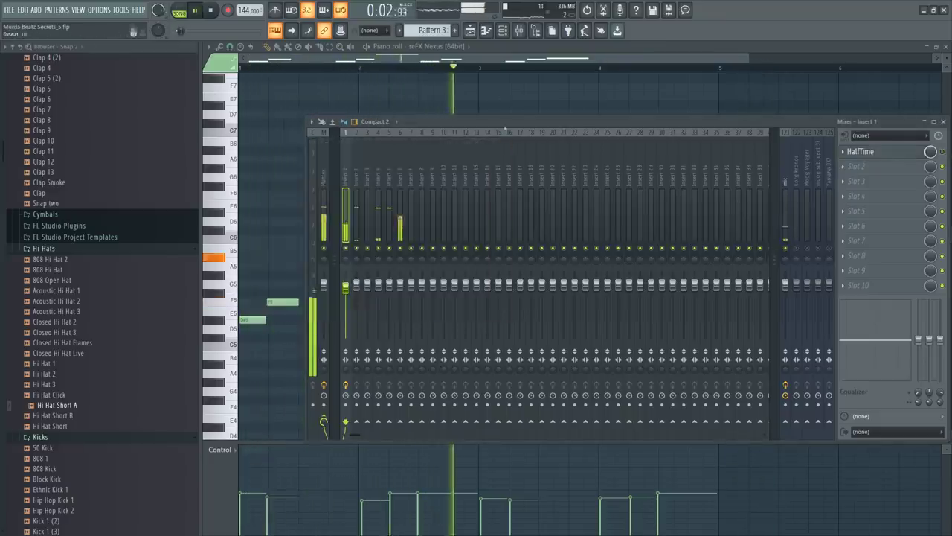
Open Nexus during playback, audition the WW Flute Ensemble and PD Magic Flute presets, and load SY Ninja Flute
{"action": "key", "text": "F6"}
{"action": "left_click", "coordinate": [271, 73]}
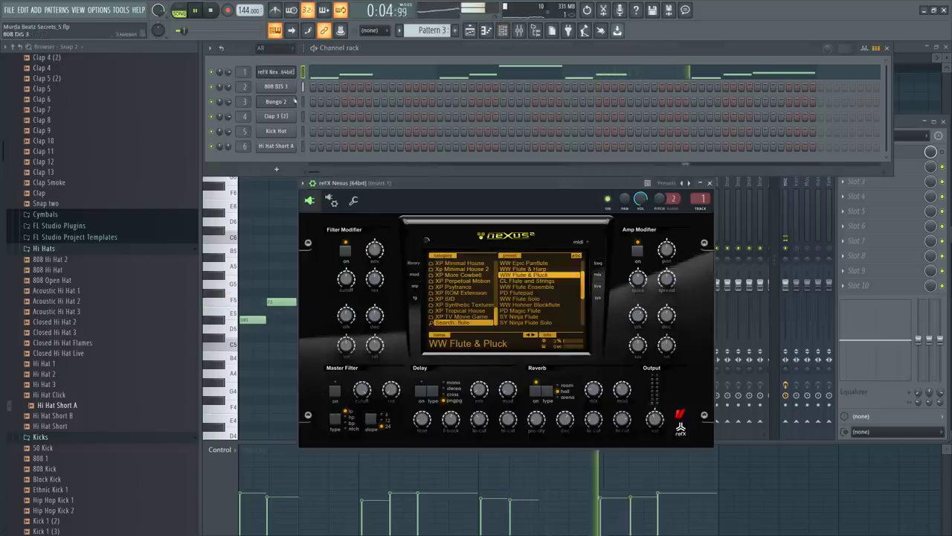
{"action": "left_click", "coordinate": [526, 286]}
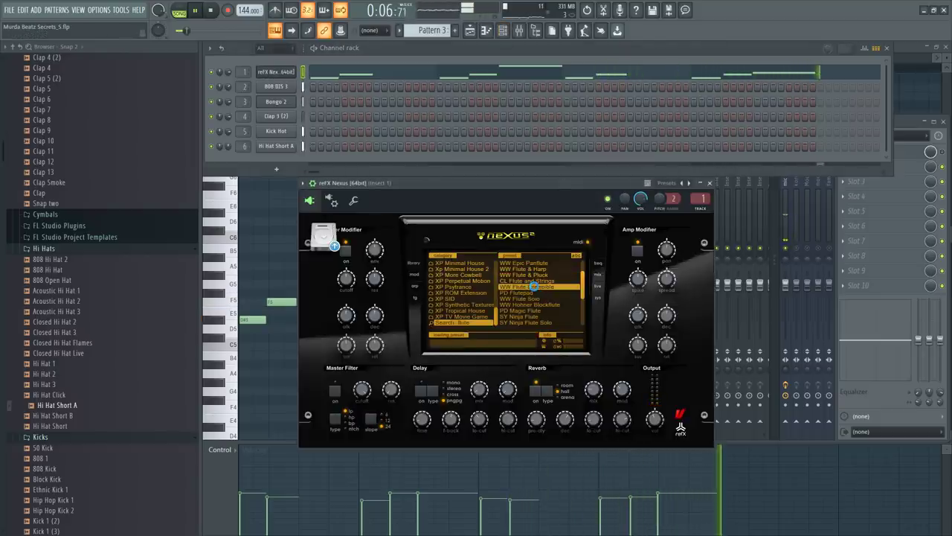
{"action": "left_click", "coordinate": [548, 313]}
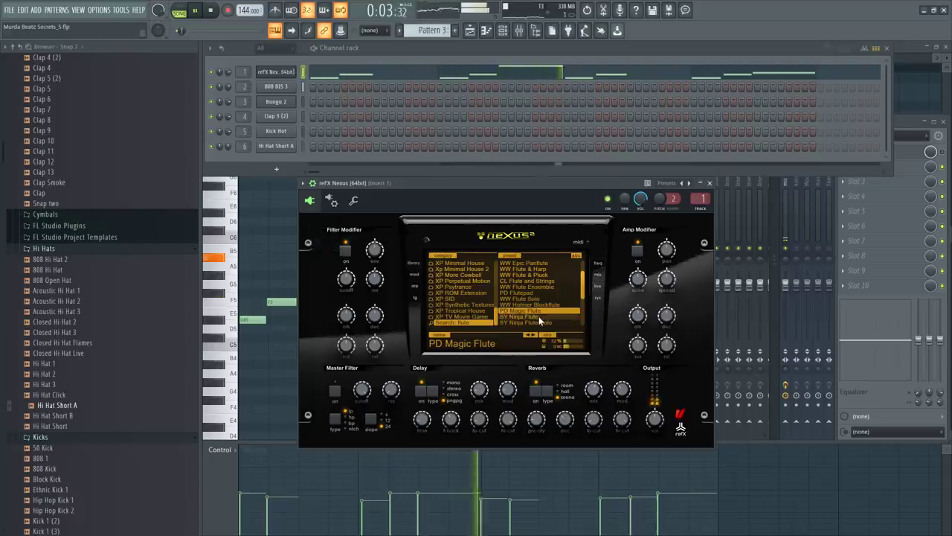
{"action": "left_click", "coordinate": [542, 317]}
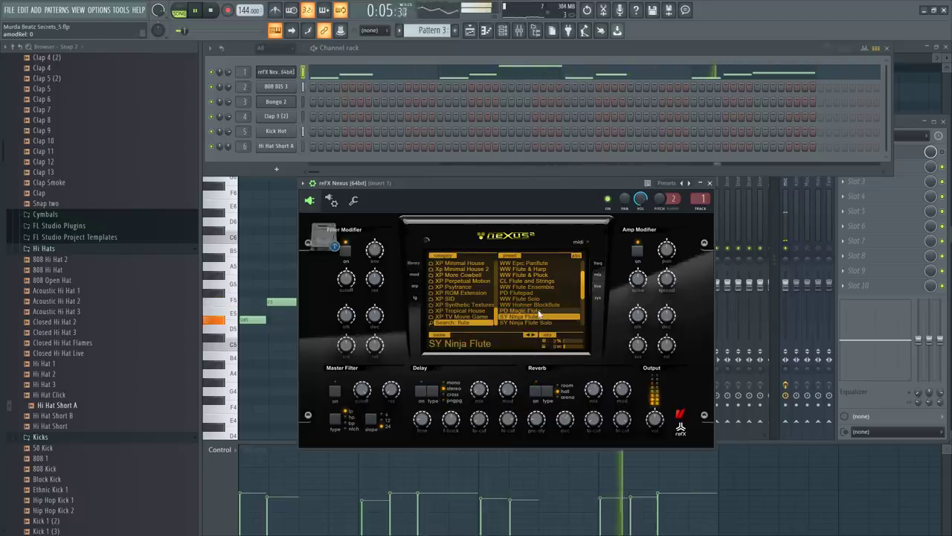
{"action": "key", "text": "space"}
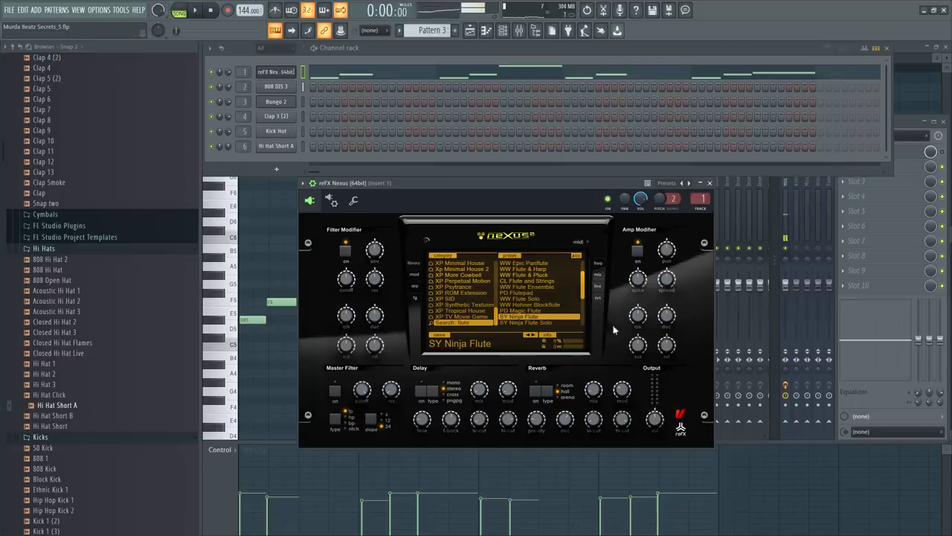
Play the beat with the SY Ninja Flute sound, reopen Nexus to review its presets and stop playback
{"action": "key", "text": "space"}
{"action": "key", "text": "F9"}
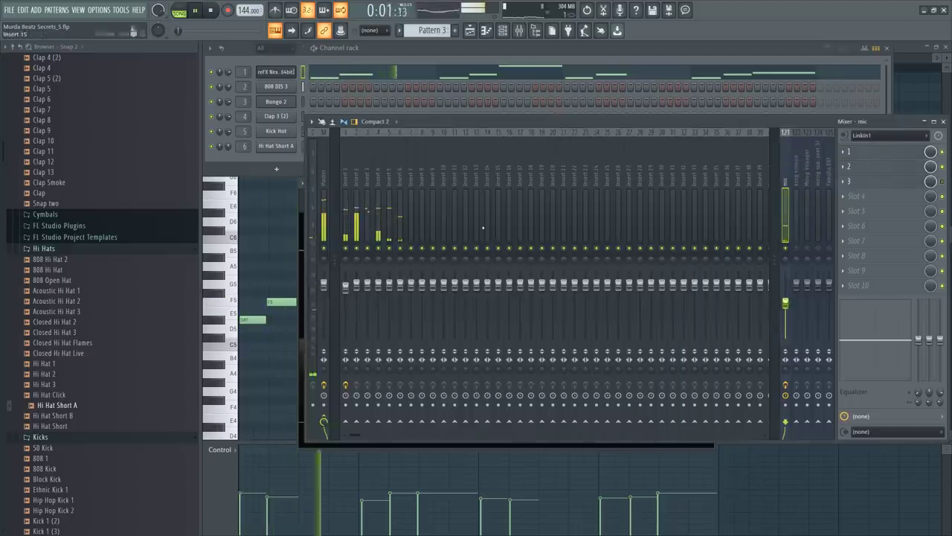
{"action": "left_click", "coordinate": [286, 72]}
{"action": "left_click", "coordinate": [287, 72]}
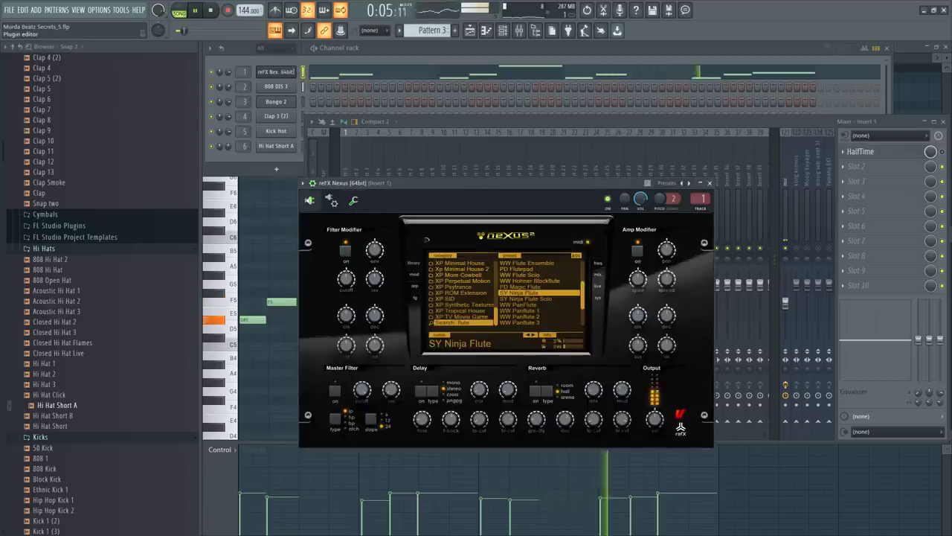
{"action": "left_click", "coordinate": [310, 200]}
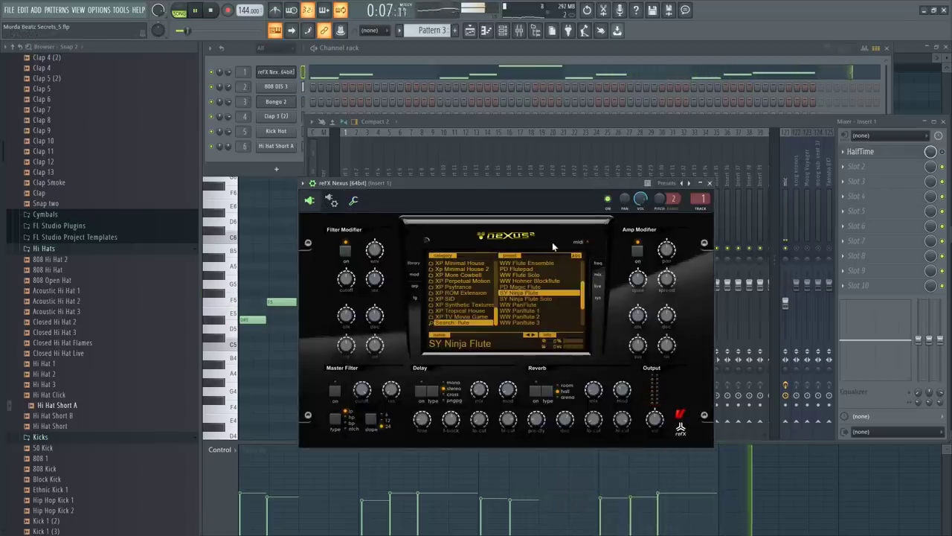
{"action": "key", "text": "space"}
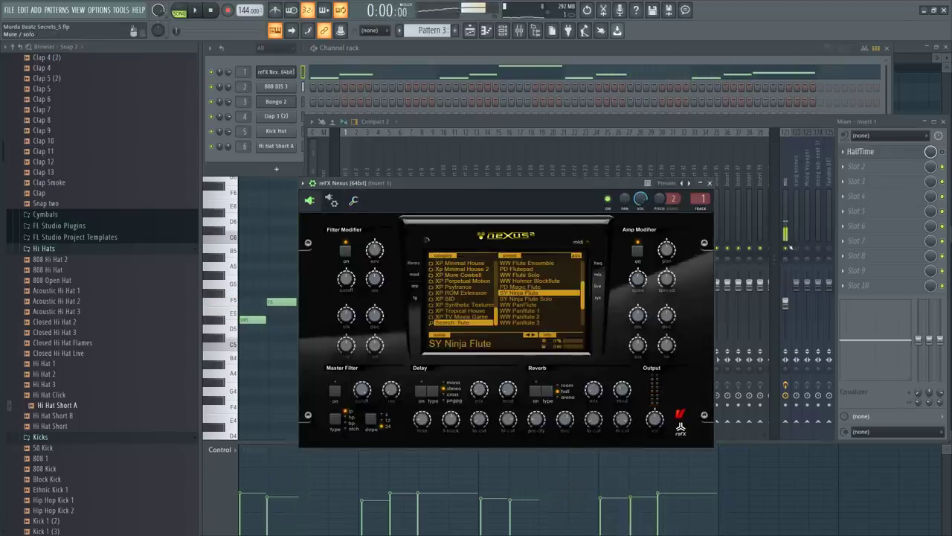
Load Fruity Parametric EQ 2 in slot 2 of mixer Insert 1, apply a low cut with band 1 and close it
{"action": "right_click", "coordinate": [786, 273]}
{"action": "key", "text": "Escape"}
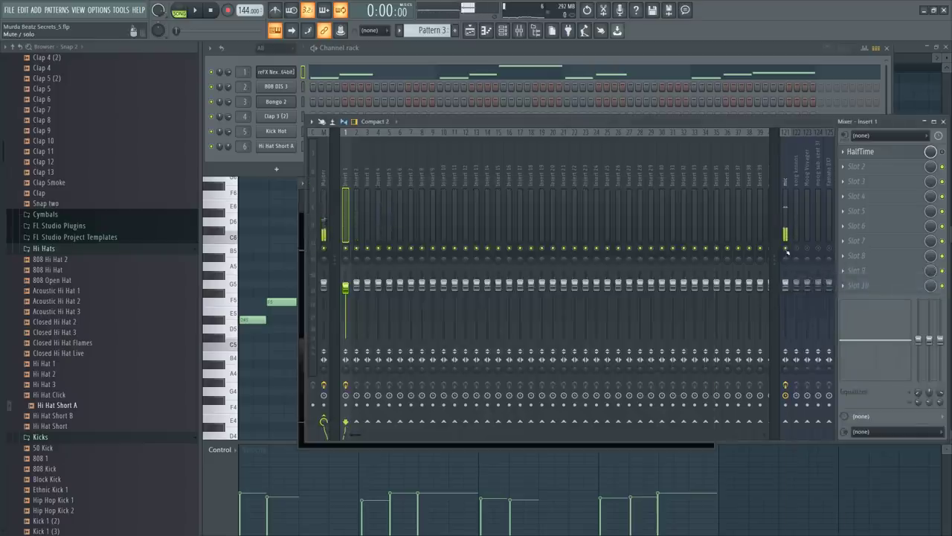
{"action": "key", "text": "space"}
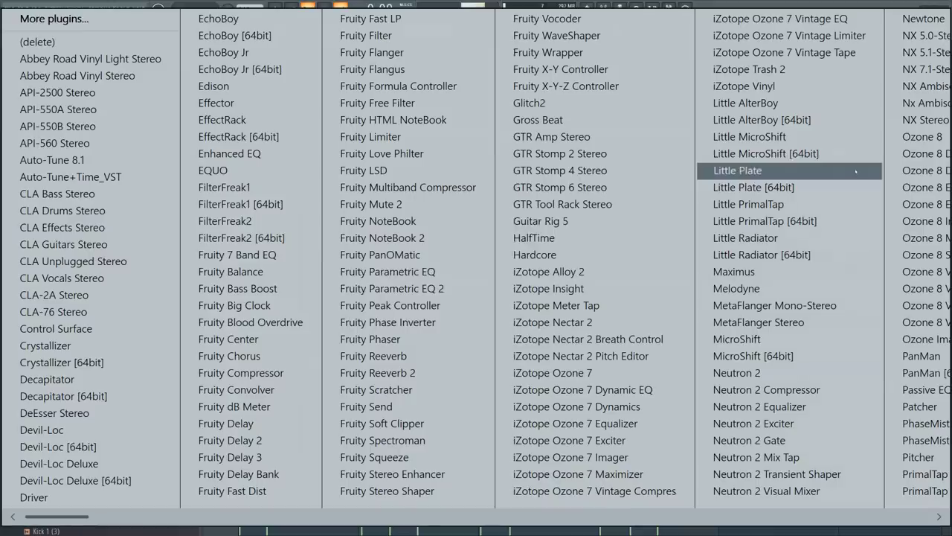
{"action": "left_click", "coordinate": [856, 167]}
{"action": "left_click", "coordinate": [386, 289]}
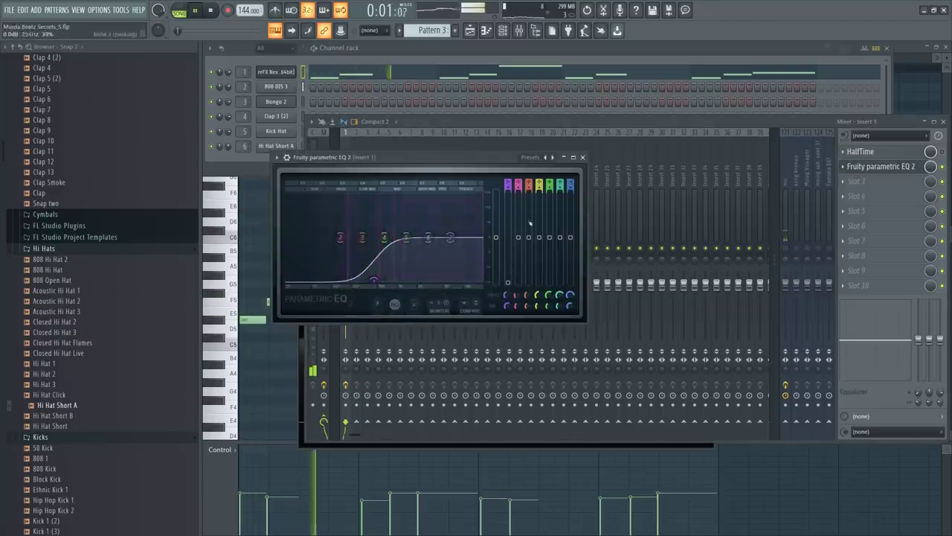
{"action": "left_click", "coordinate": [582, 157]}
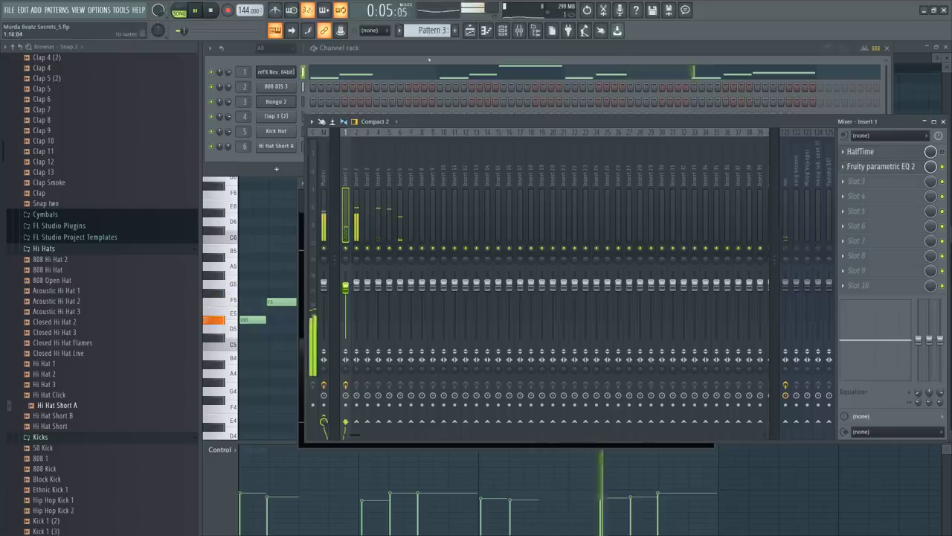
Switch to Pattern 1 in the channel rack and pull down the mic track's volume in the mixer
{"action": "key", "text": "F6"}
{"action": "key", "text": "KP_Subtract"}
{"action": "key", "text": "KP_Subtract"}
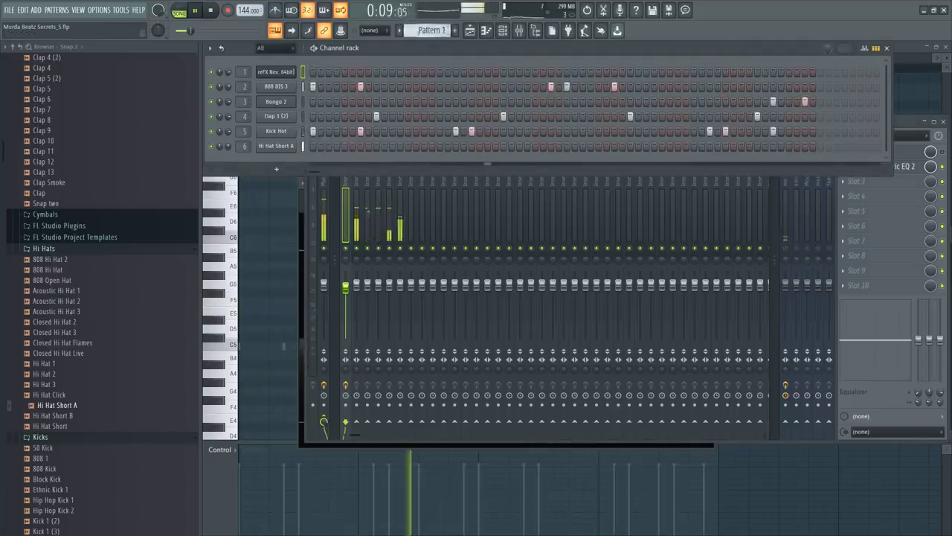
{"action": "key", "text": "F9"}
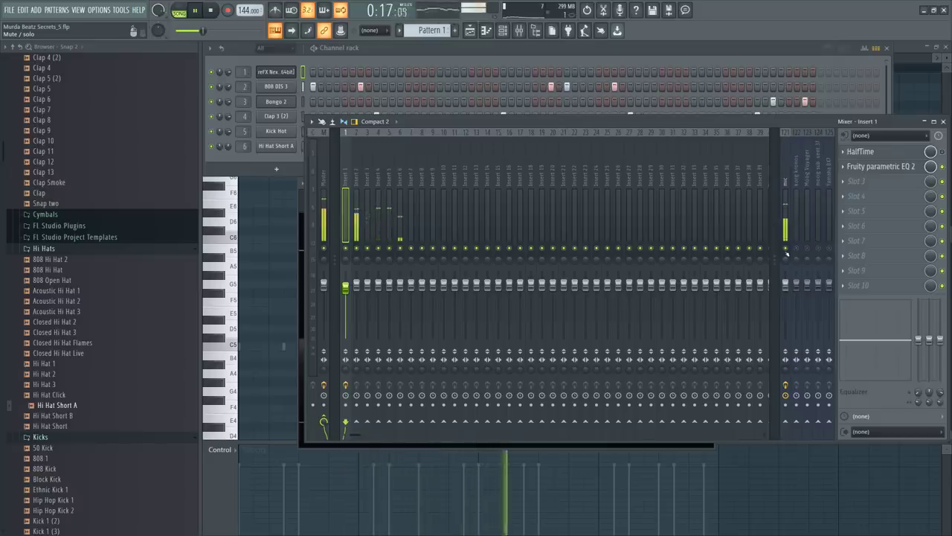
{"action": "left_click", "coordinate": [787, 254]}
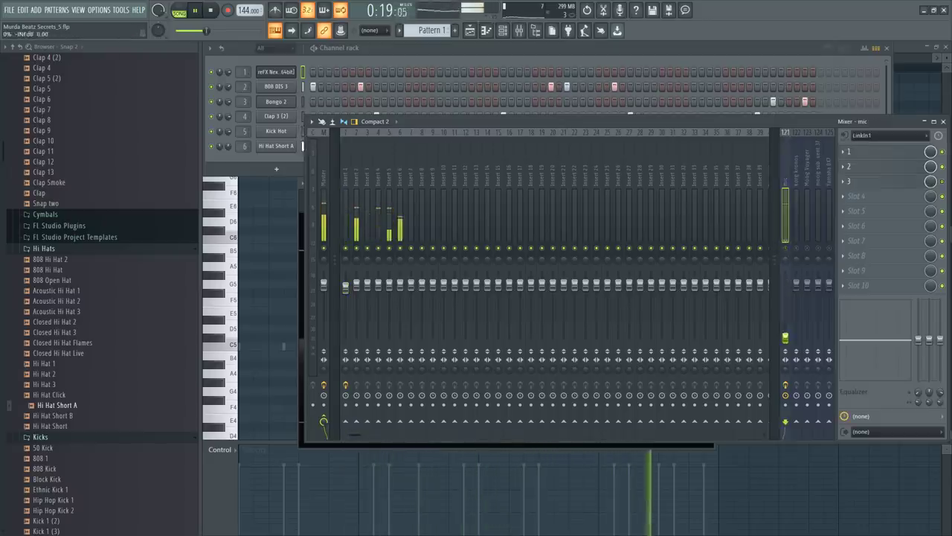
Open the 808 DIS 3 channel's notes in the piano roll and transpose them up two semitones to D5
{"action": "left_click", "coordinate": [273, 86]}
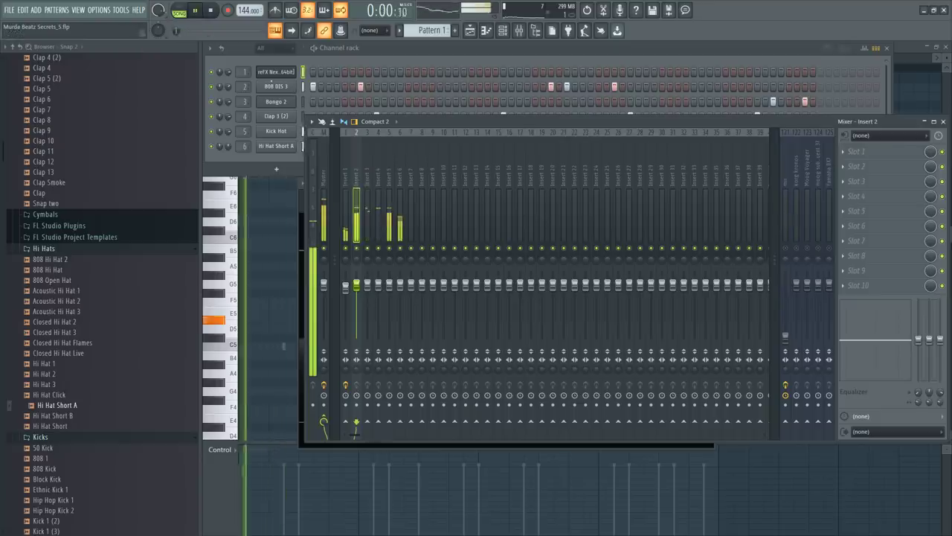
{"action": "left_click", "coordinate": [273, 85]}
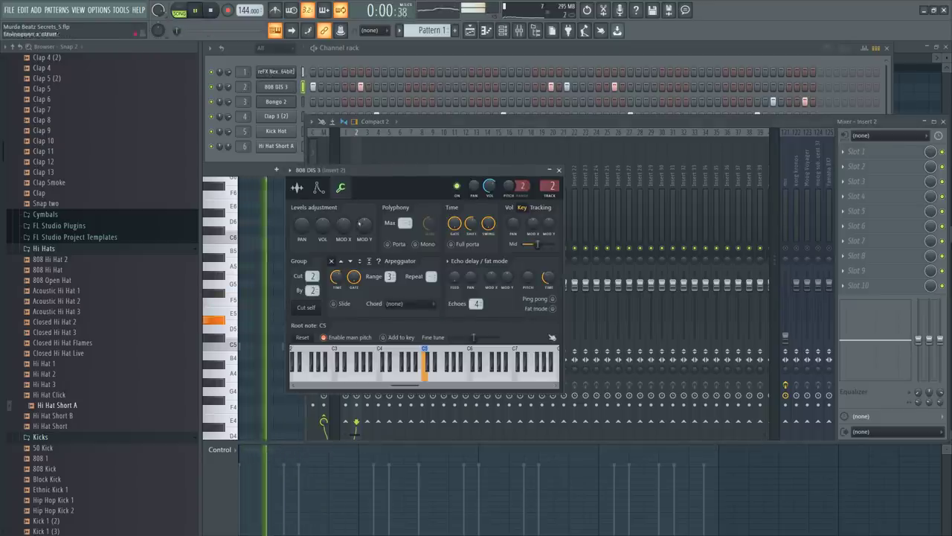
{"action": "key", "text": "space"}
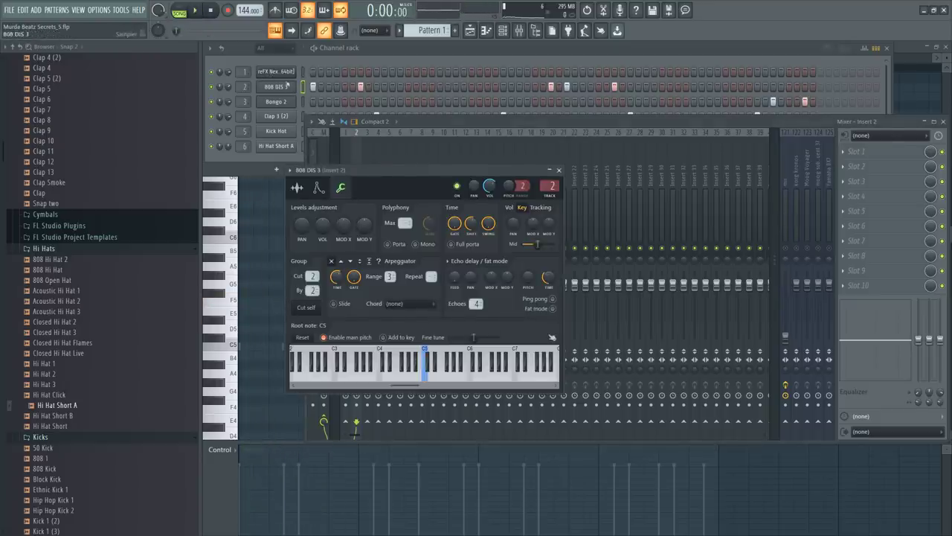
{"action": "right_click", "coordinate": [287, 86]}
{"action": "left_click", "coordinate": [319, 92]}
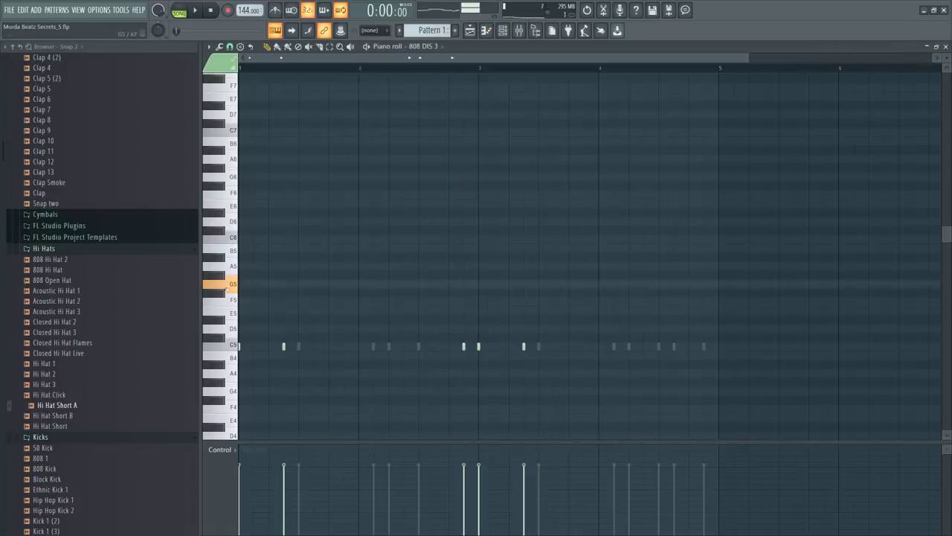
{"action": "key", "text": "space"}
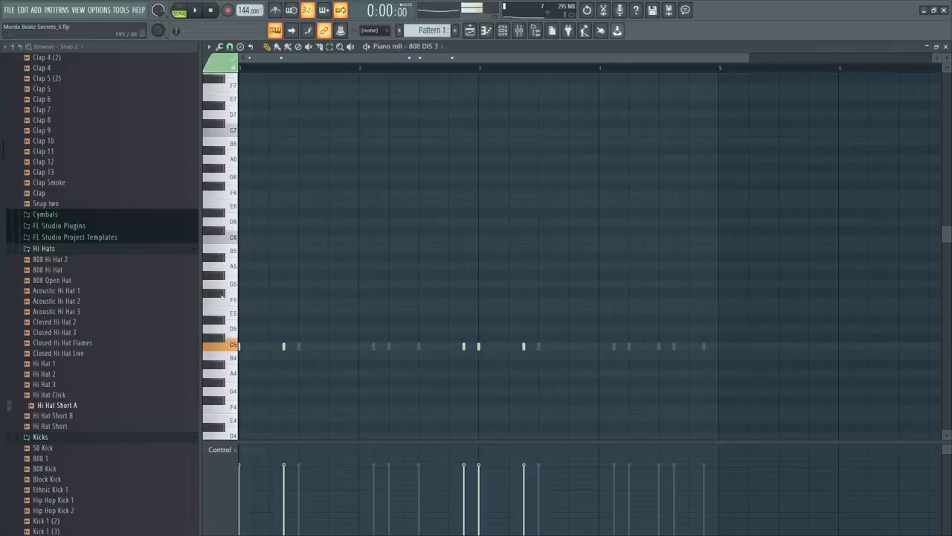
{"action": "key", "text": "space"}
{"action": "key", "text": "Up"}
{"action": "key", "text": "Up"}
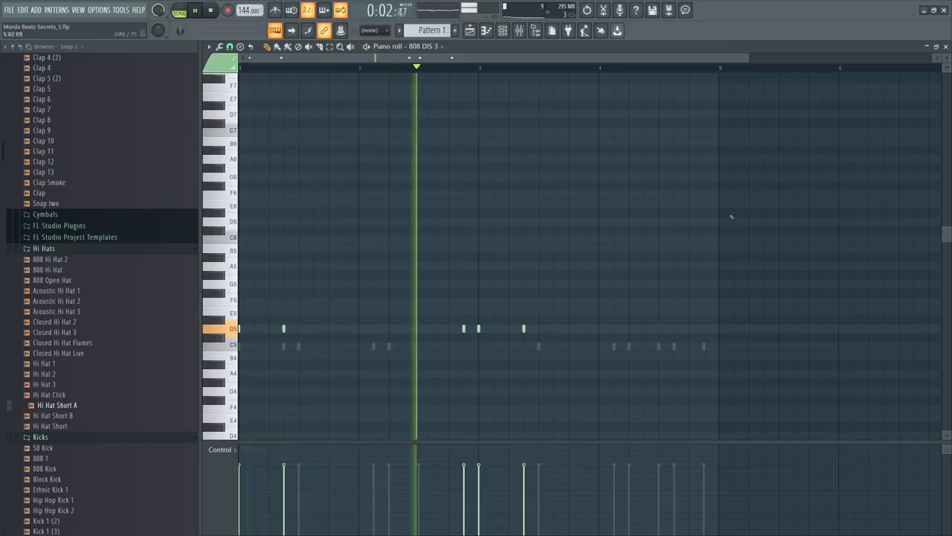
Add a longer fade-out to the 808 DIS 3 sample with the Out amount in its precomputed effects and close its settings
{"action": "left_click", "coordinate": [946, 47]}
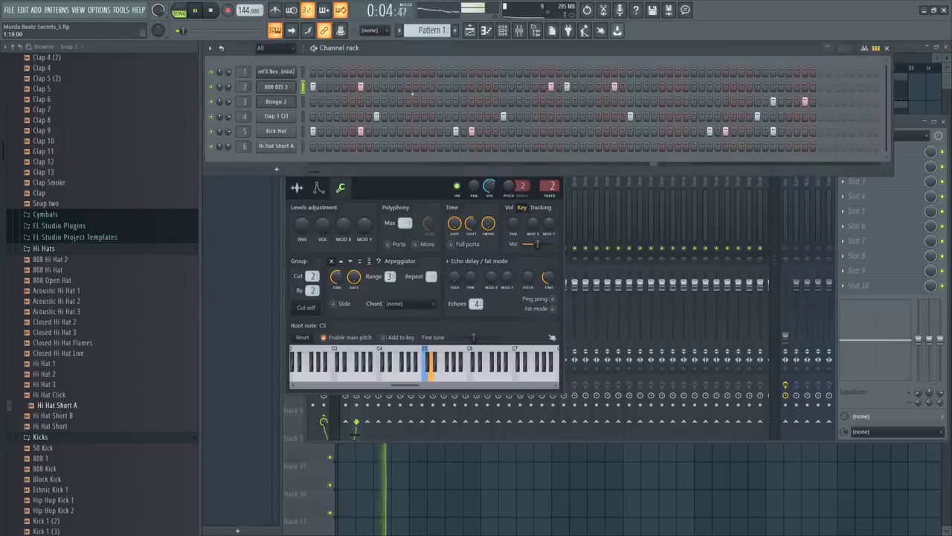
{"action": "left_click", "coordinate": [297, 188]}
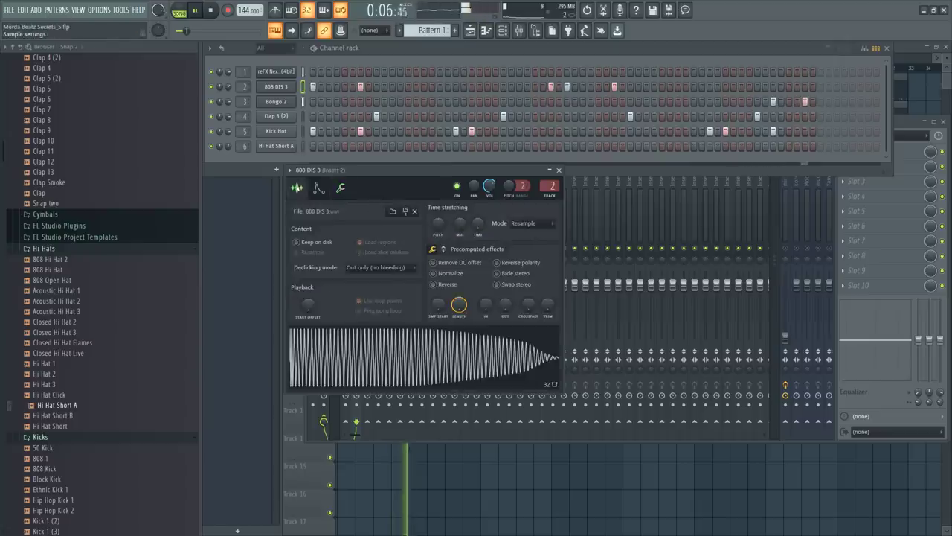
{"action": "left_click_drag", "start_coordinate": [504, 306], "coordinate": [504, 291]}
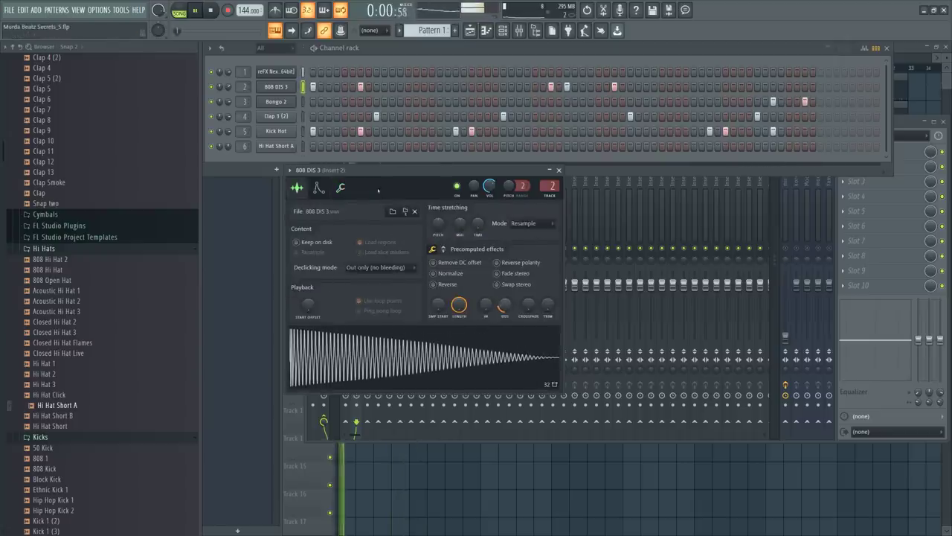
{"action": "left_click", "coordinate": [341, 187]}
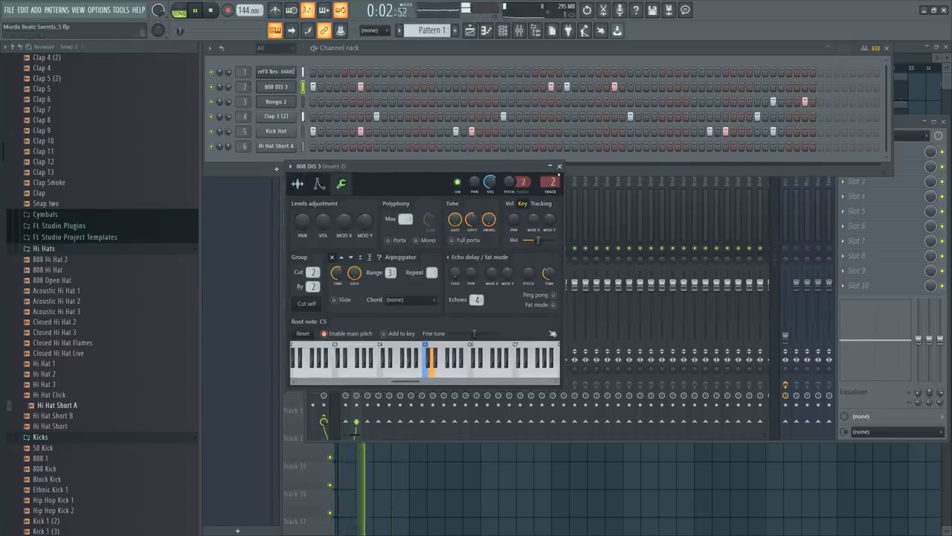
{"action": "left_click", "coordinate": [559, 170]}
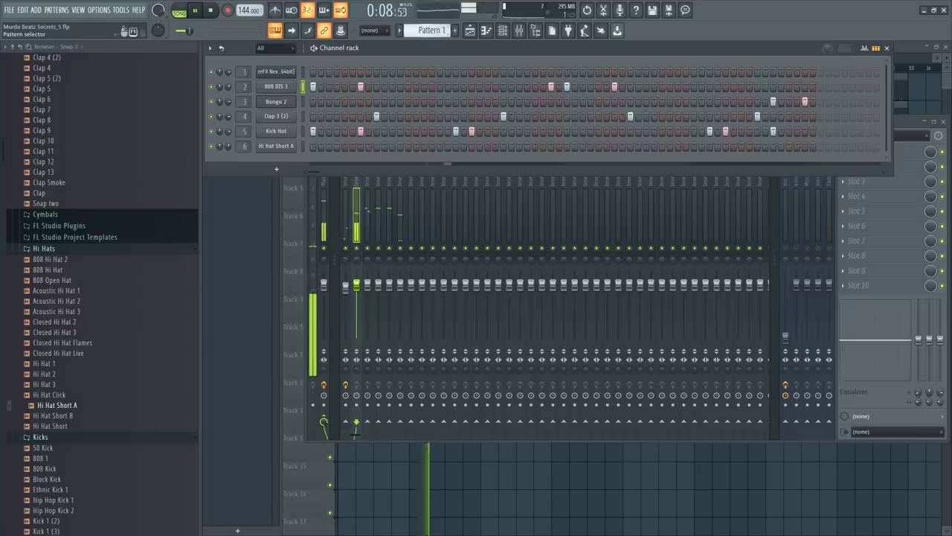
Switch to Pattern 2 and add C5 notes to the Hi Hat Short A piano roll around the start of bar 2
{"action": "scroll", "coordinate": [429, 30], "scroll_direction": "down", "scroll_amount": 1}
{"action": "left_click", "coordinate": [354, 146]}
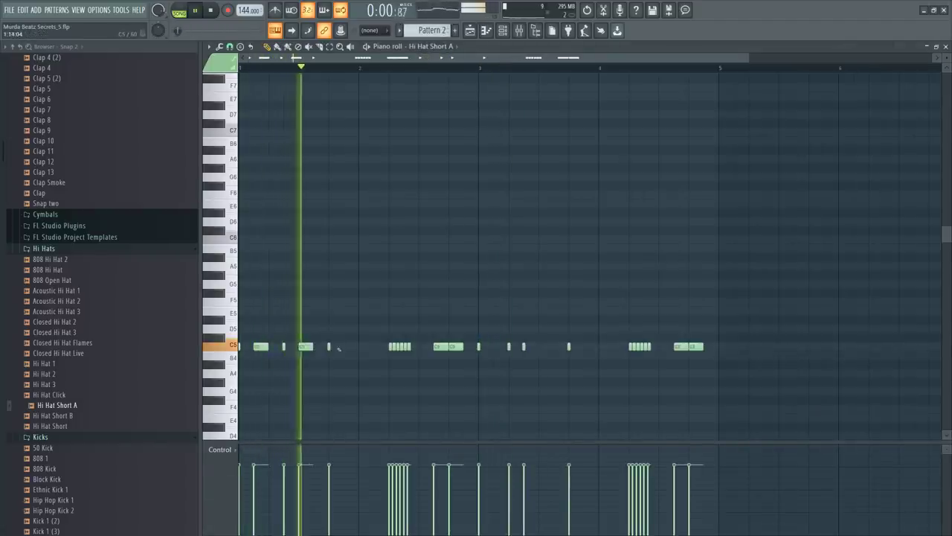
{"action": "key", "text": "space"}
{"action": "key", "text": "space"}
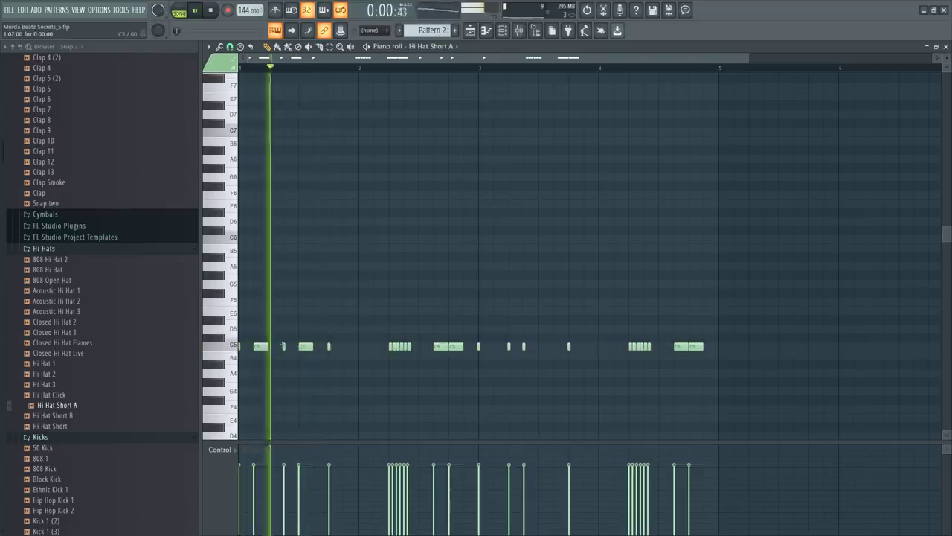
{"action": "left_click", "coordinate": [347, 347]}
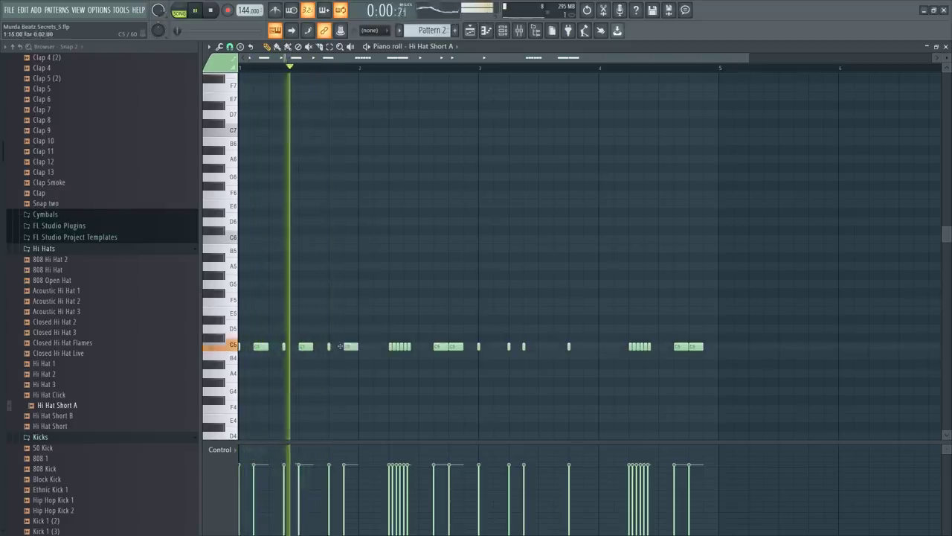
{"action": "left_click", "coordinate": [361, 347]}
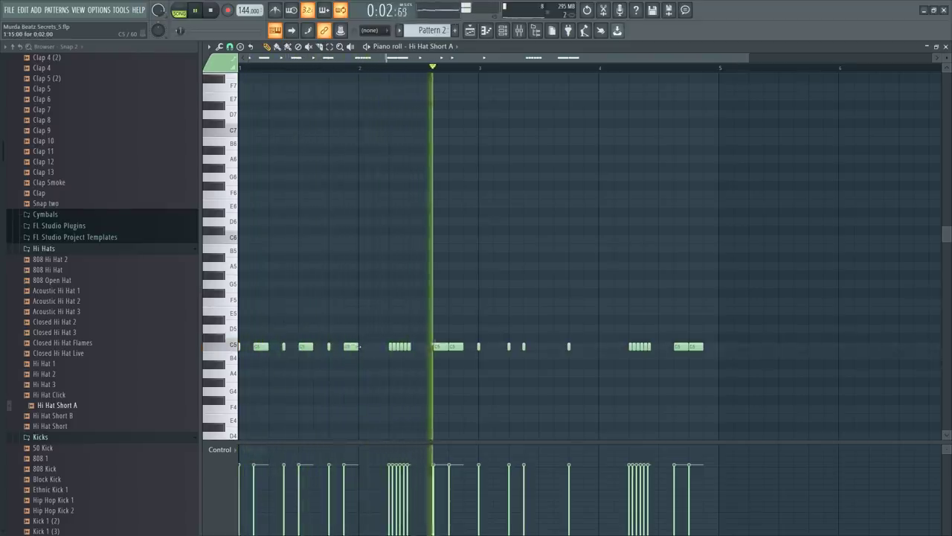
{"action": "key", "text": "space"}
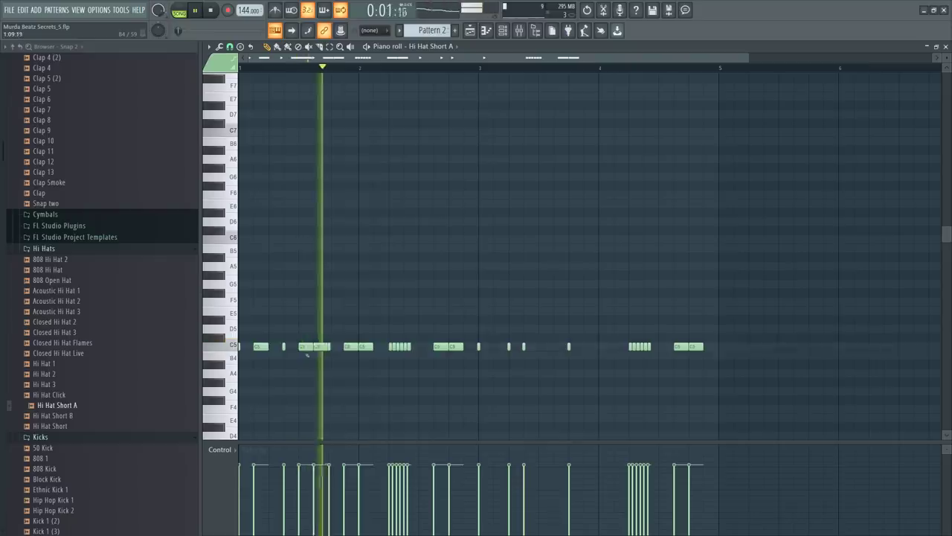
Delete the hi-hat note just before bar 2 and add C5 notes in early bar 2, early bar 3 and at the end of bar 3
{"action": "key", "text": "space"}
{"action": "key", "text": "space"}
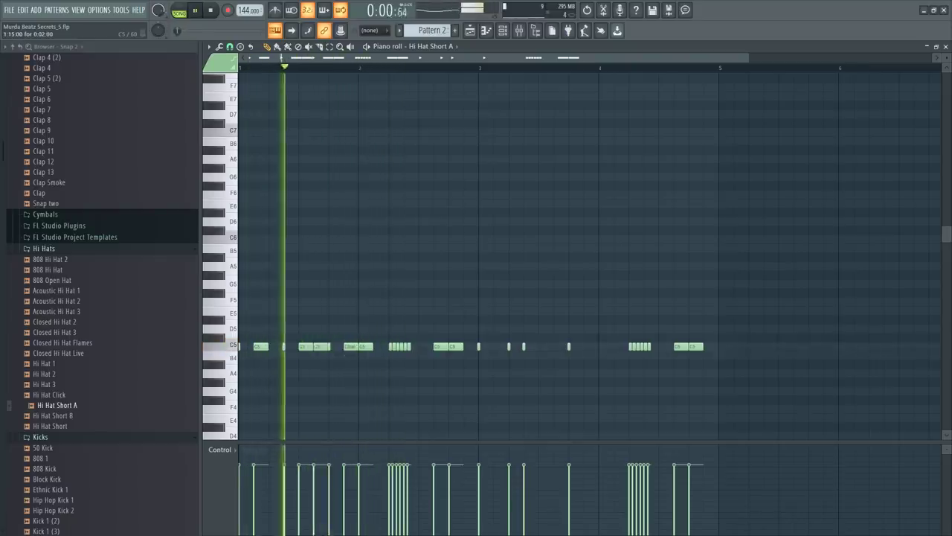
{"action": "right_click", "coordinate": [350, 346]}
{"action": "left_click", "coordinate": [380, 345]}
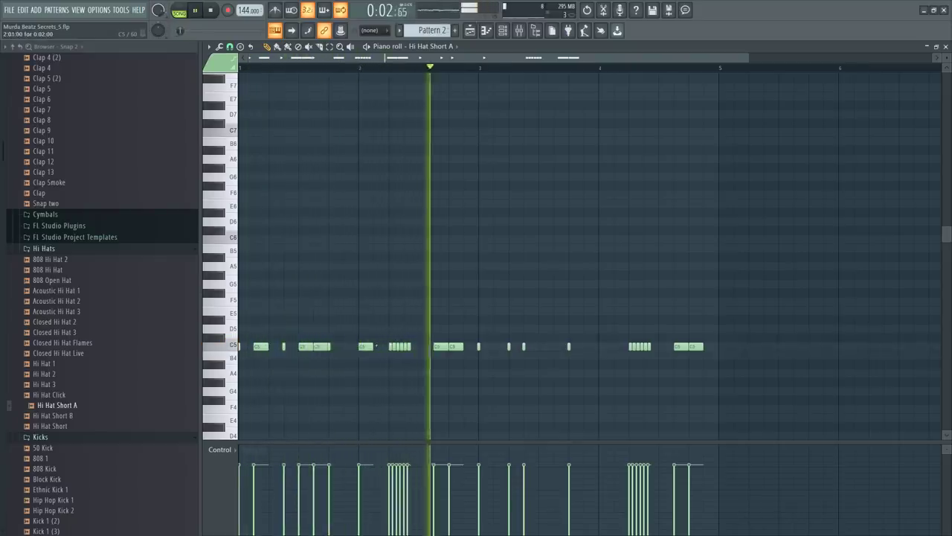
{"action": "left_click", "coordinate": [494, 346]}
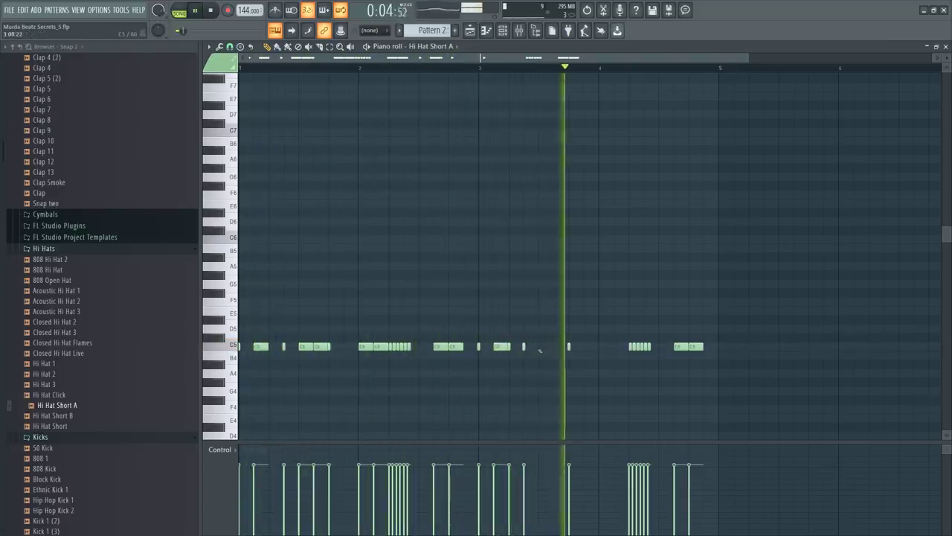
{"action": "left_click", "coordinate": [600, 346]}
{"action": "left_click", "coordinate": [585, 345]}
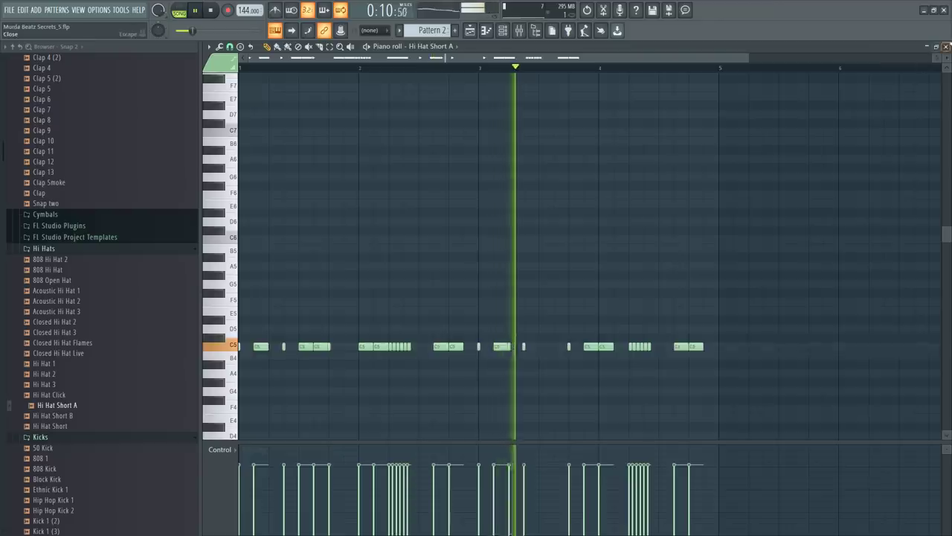
Lower the Hi Hat Short A channel's pitch by about 109 cents in its channel settings and close them
{"action": "key", "text": "F9"}
{"action": "key", "text": "F6"}
{"action": "left_click", "coordinate": [286, 146]}
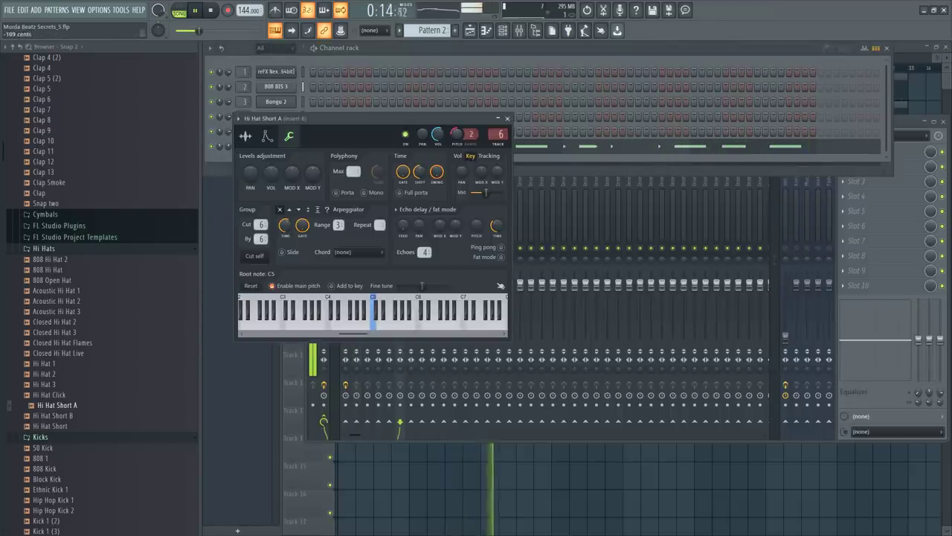
{"action": "left_click", "coordinate": [508, 119]}
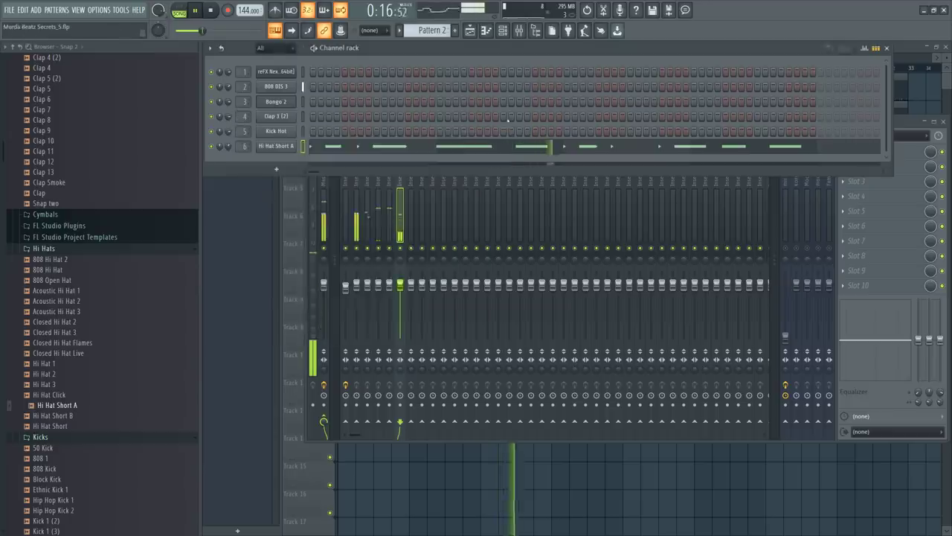
{"action": "left_click", "coordinate": [282, 147]}
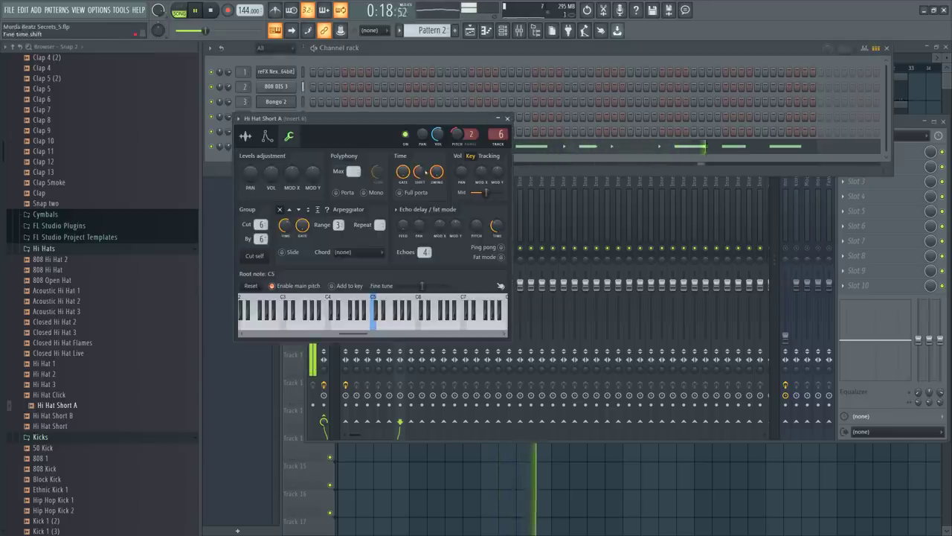
{"action": "left_click", "coordinate": [505, 120]}
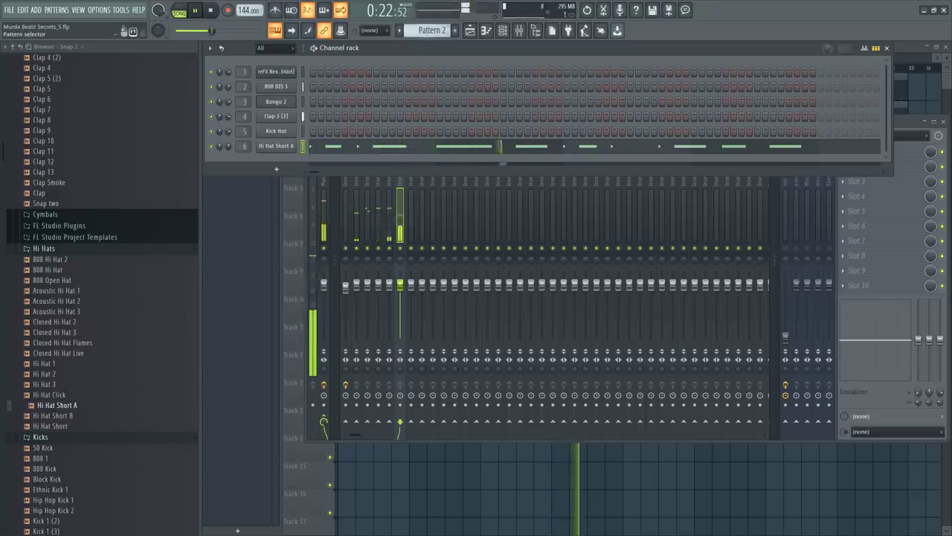
Switch to Pattern 1 and repeat the Pattern 3 clip along Track 3 of the playlist up to bar 33
{"action": "key", "text": "KP_Subtract"}
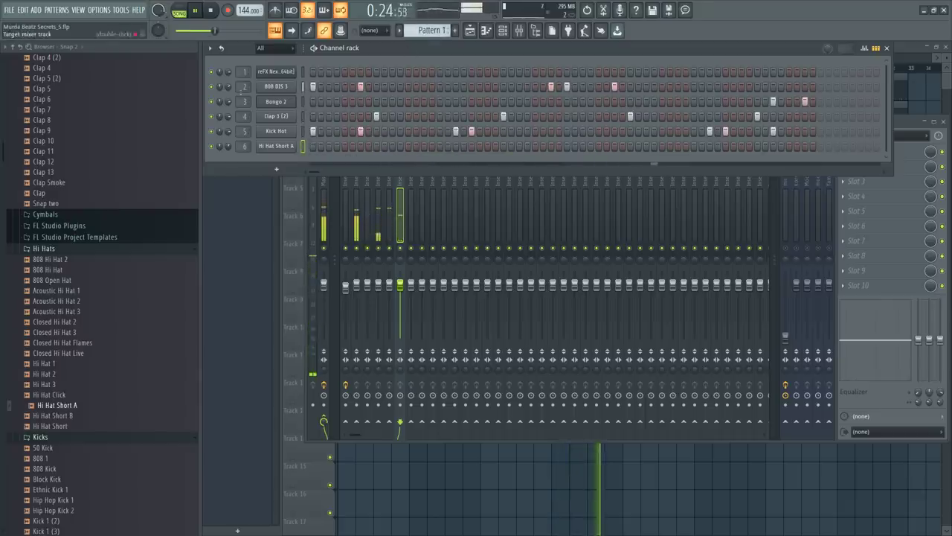
{"action": "key", "text": "F5"}
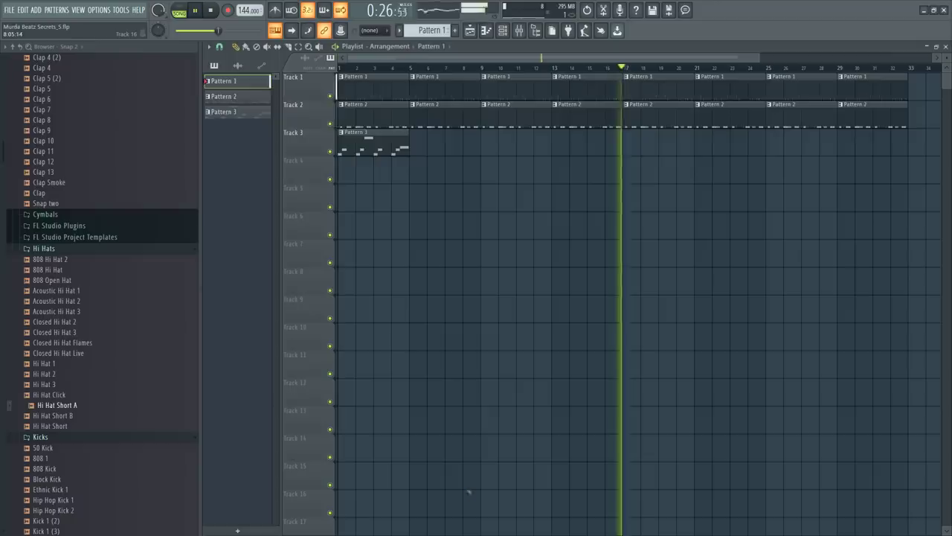
{"action": "key", "text": "ctrl+b"}
{"action": "key", "text": "ctrl+b"}
{"action": "key", "text": "ctrl+b"}
{"action": "key", "text": "ctrl+b"}
{"action": "key", "text": "ctrl+b"}
{"action": "key", "text": "ctrl+b"}
{"action": "key", "text": "ctrl+b"}
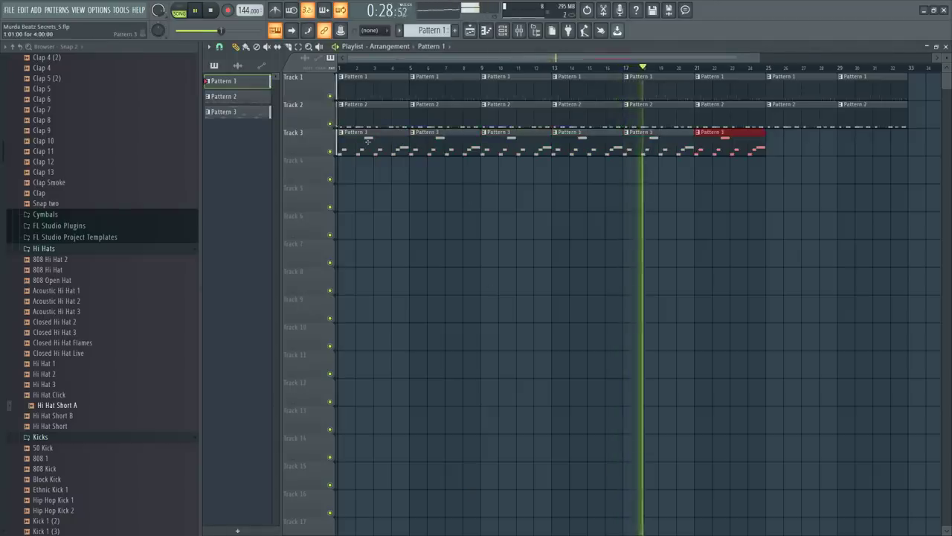
Open the reFX Nexus channel and adjust its hall reverb with the mix at 50
{"action": "key", "text": "F6"}
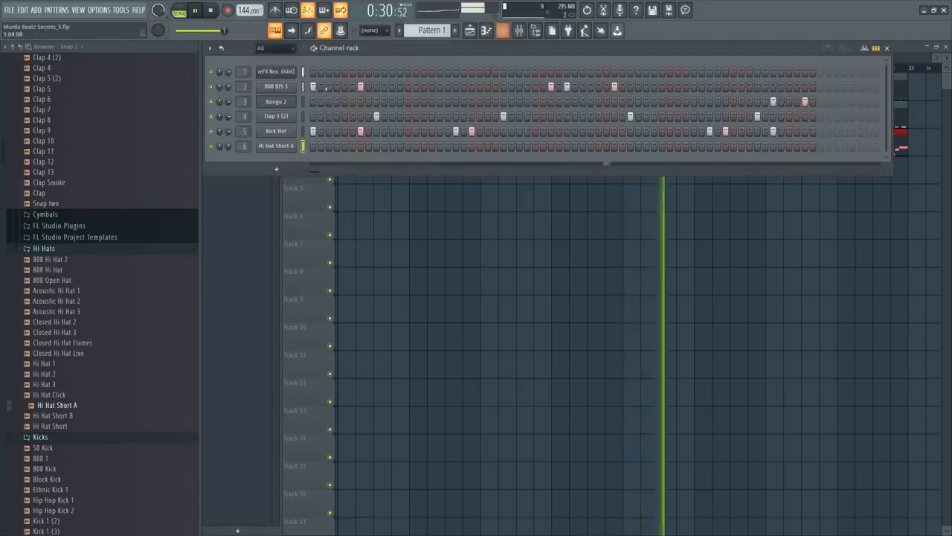
{"action": "left_click", "coordinate": [276, 71]}
{"action": "left_click", "coordinate": [540, 391]}
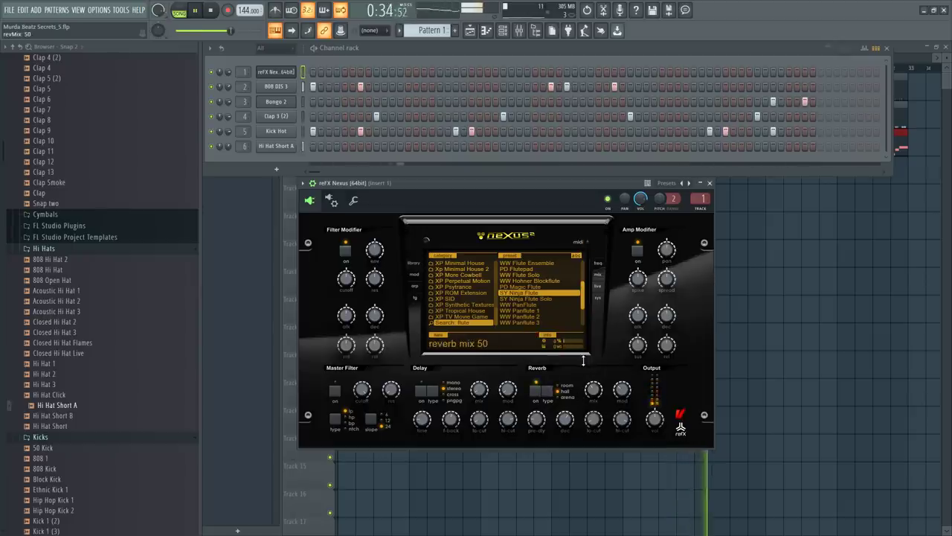
{"action": "left_click_drag", "start_coordinate": [594, 389], "coordinate": [595, 394]}
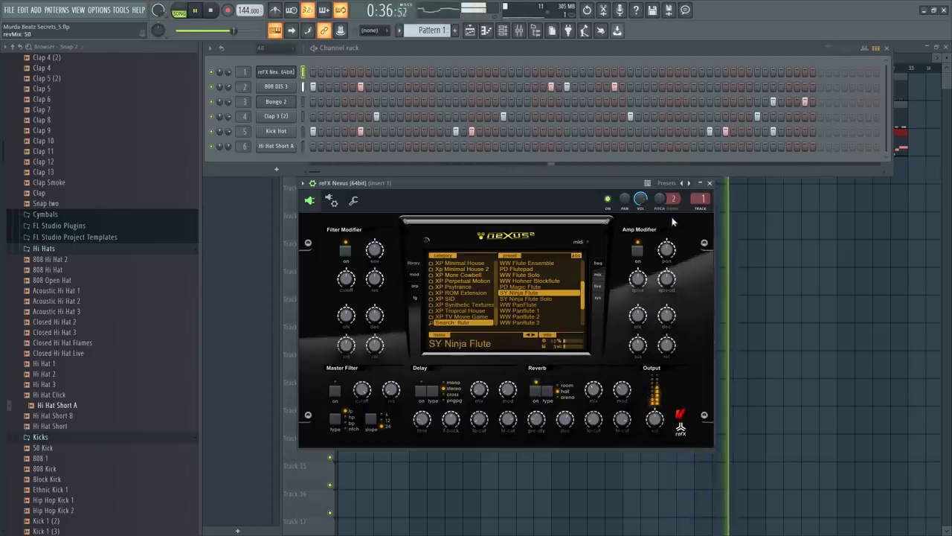
Audition the Nexus presets SY Ninja Flute Solo and WW PanFlute, and load WW Panflute 1
{"action": "left_click", "coordinate": [542, 299]}
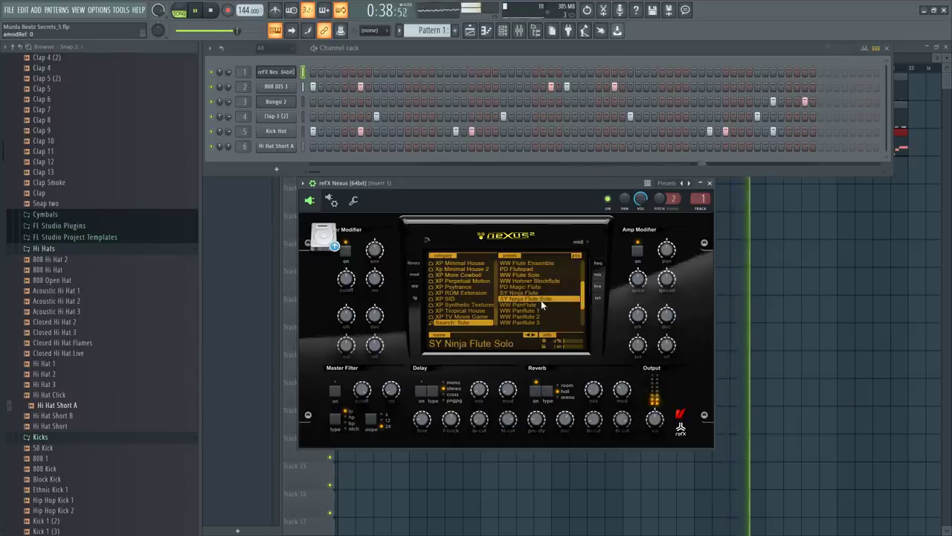
{"action": "left_click", "coordinate": [535, 305]}
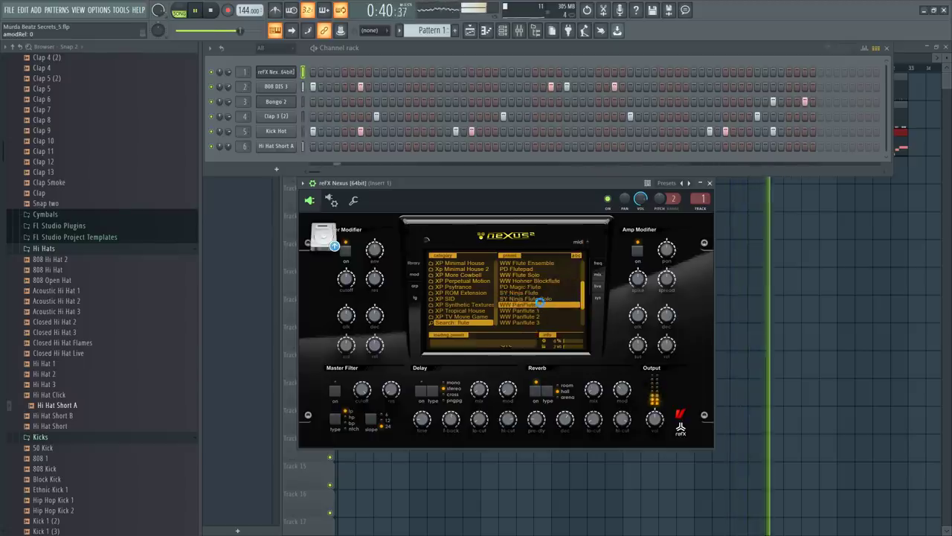
{"action": "scroll", "coordinate": [537, 298], "scroll_direction": "down", "scroll_amount": 2}
{"action": "left_click", "coordinate": [539, 275]}
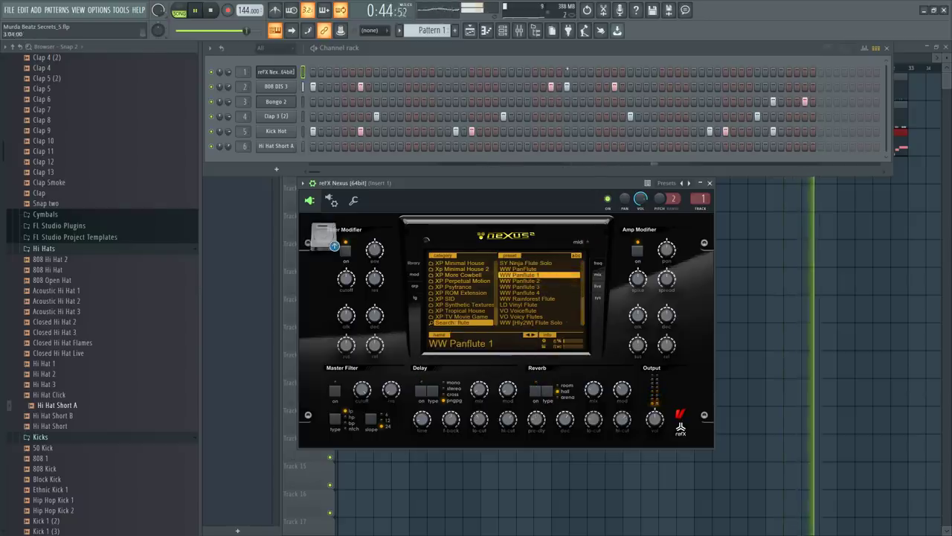
Raise the mic track's volume in the mixer with playback stopped, pull it back down and resume playback
{"action": "key", "text": "F9"}
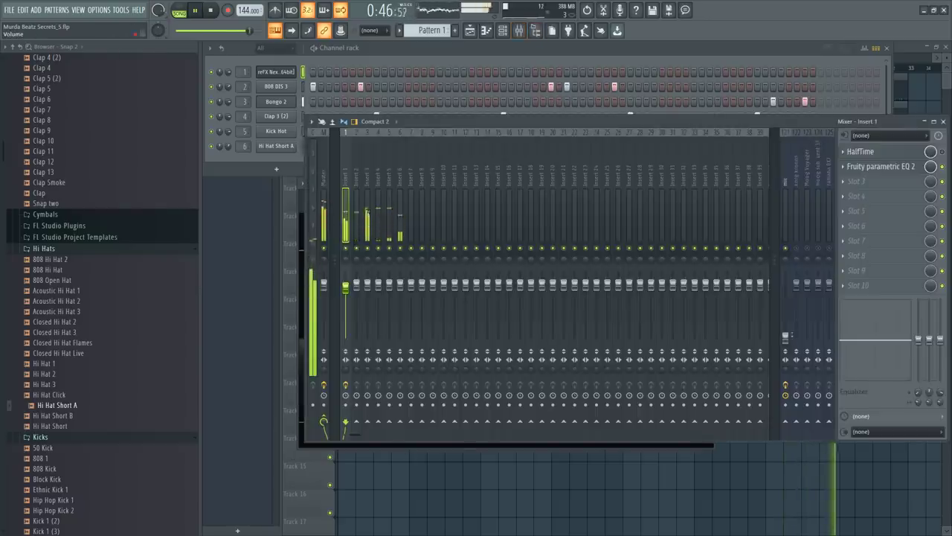
{"action": "right_click", "coordinate": [807, 282]}
{"action": "left_click", "coordinate": [807, 281]}
{"action": "key", "text": "space"}
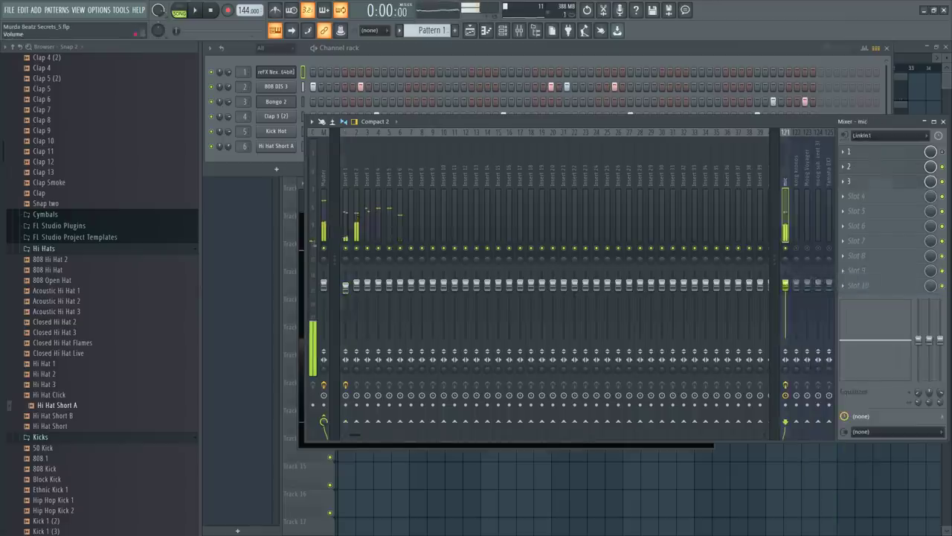
{"action": "left_click_drag", "start_coordinate": [785, 287], "coordinate": [785, 338]}
{"action": "key", "text": "space"}
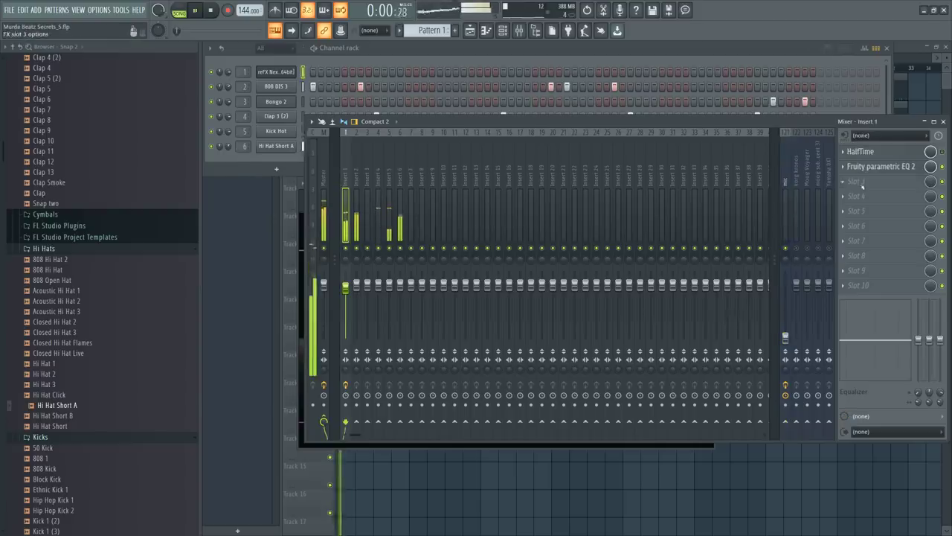
Load Glitch2 into effect slot 3 of mixer Insert 1 and change its program to Chunky Lies
{"action": "left_click", "coordinate": [855, 195]}
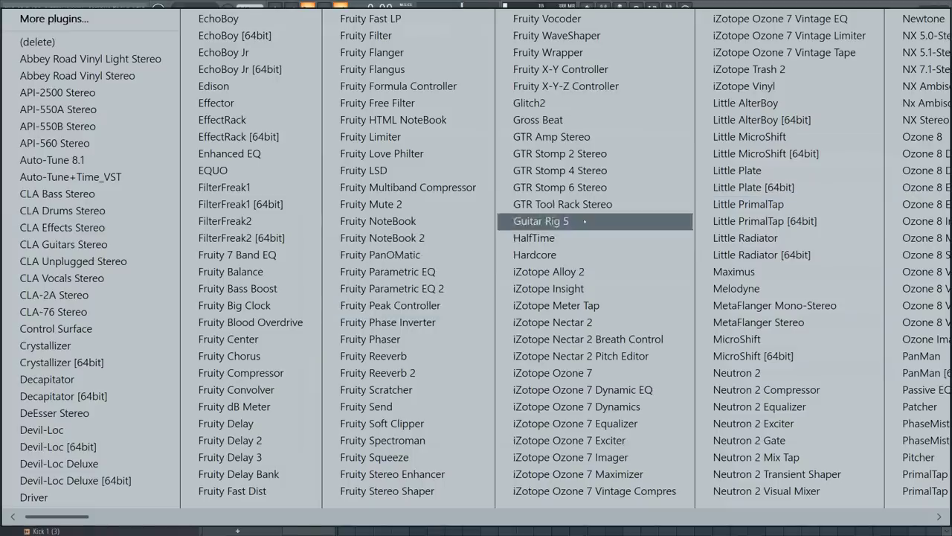
{"action": "left_click", "coordinate": [529, 102]}
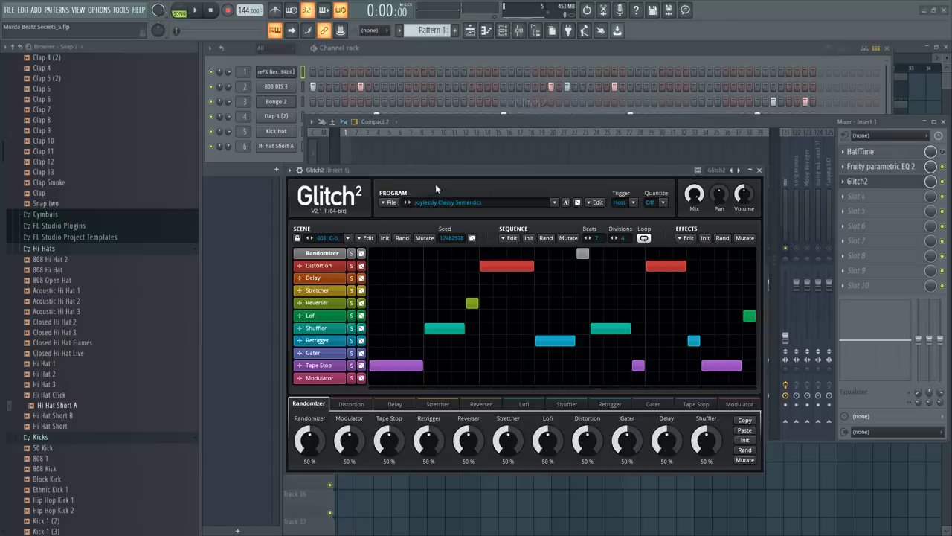
{"action": "left_click", "coordinate": [407, 202]}
{"action": "left_click", "coordinate": [407, 203]}
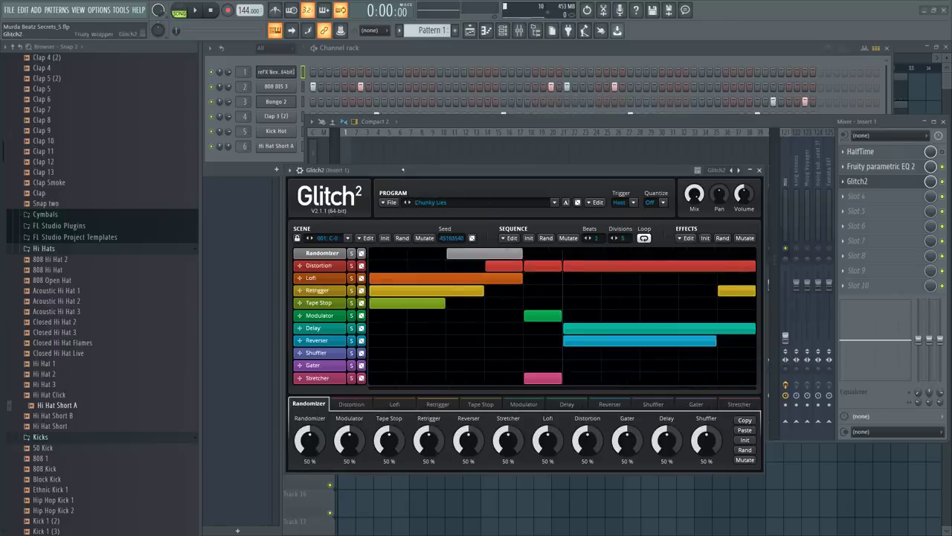
{"action": "left_click_drag", "start_coordinate": [402, 170], "coordinate": [429, 155]}
Audition Glitch2 programs over the beat, from Loosely Mighty Deep House through Imaginary Widgets to Unimaginably Screeching Clouds
{"action": "left_click", "coordinate": [437, 191]}
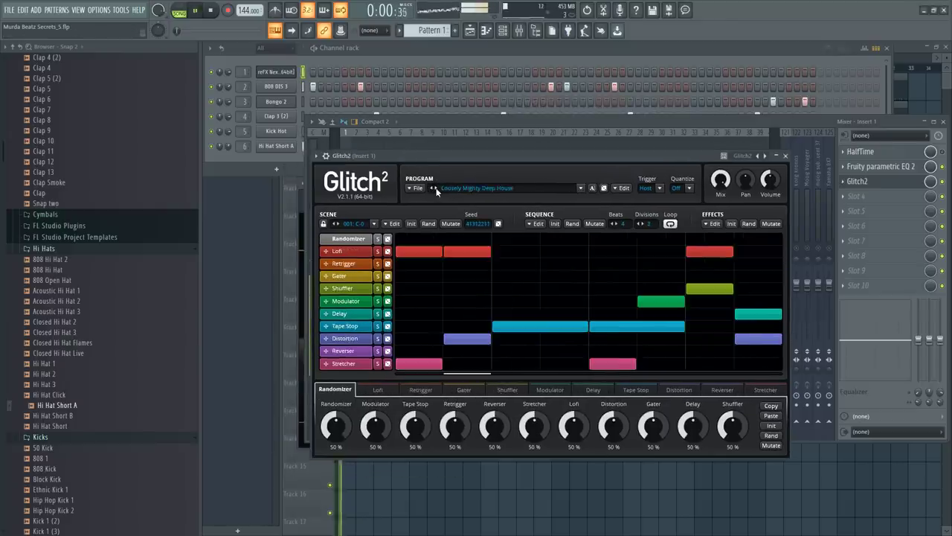
{"action": "left_click", "coordinate": [437, 191]}
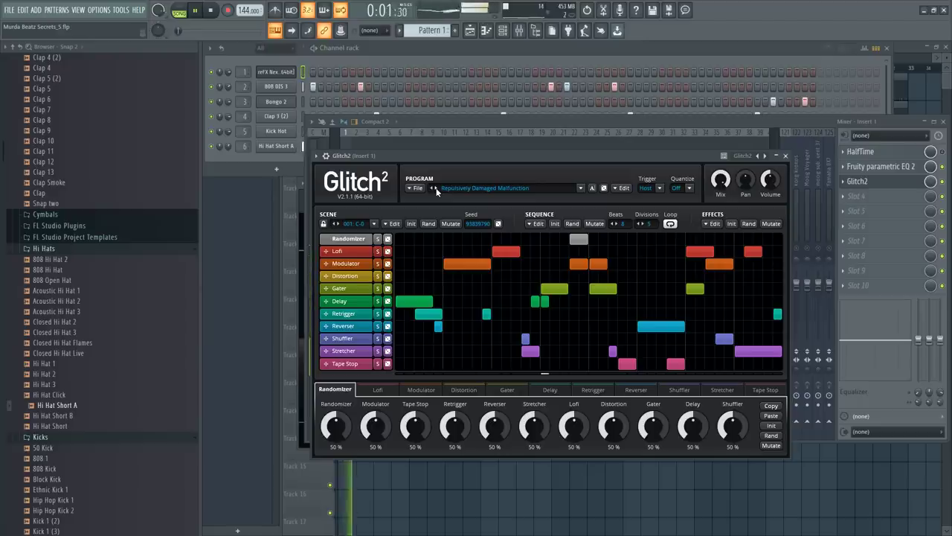
{"action": "left_click", "coordinate": [437, 191]}
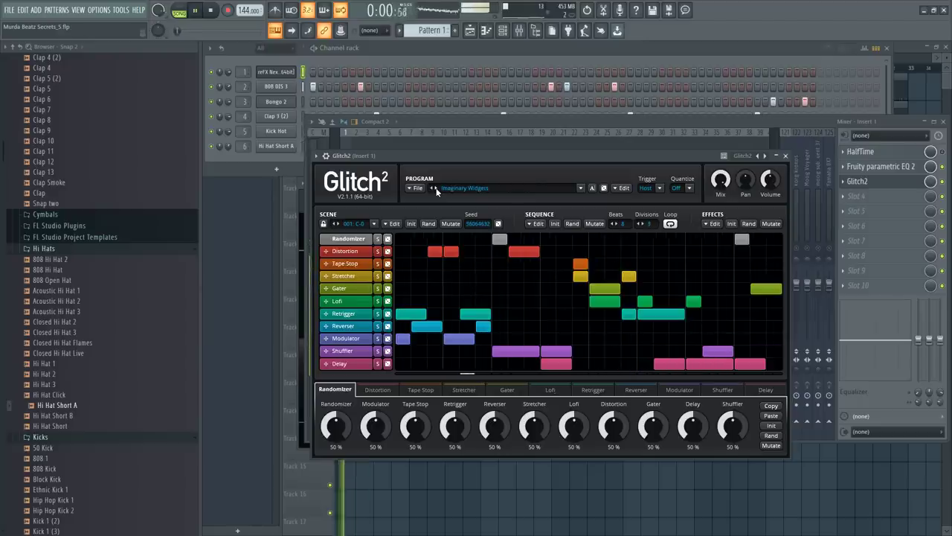
{"action": "left_click", "coordinate": [436, 191]}
{"action": "key", "text": "space"}
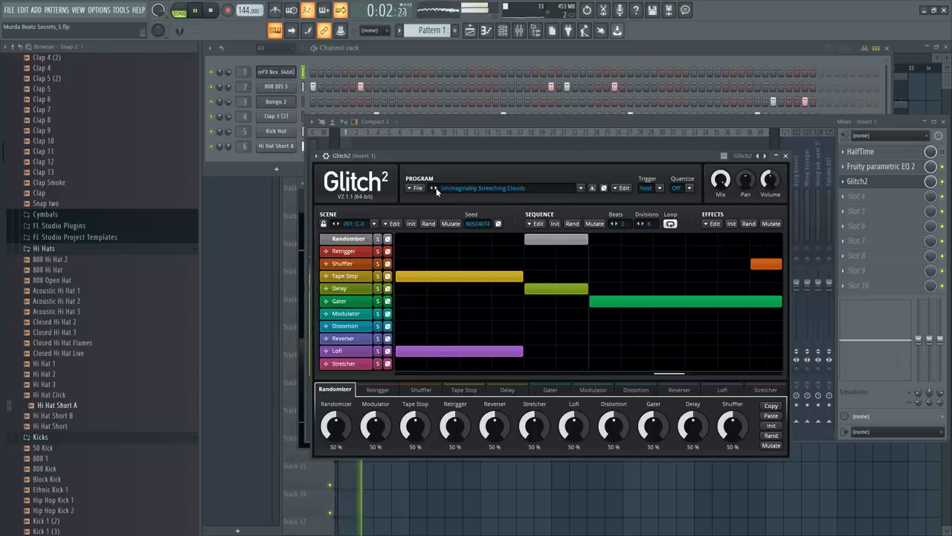
Continue auditioning Glitch2 programs through Wide-Eyed Cooperative Functions and Lovely Machinery, ending on Finely Shivering
{"action": "left_click", "coordinate": [436, 190]}
{"action": "left_click", "coordinate": [437, 190]}
{"action": "key", "text": "space"}
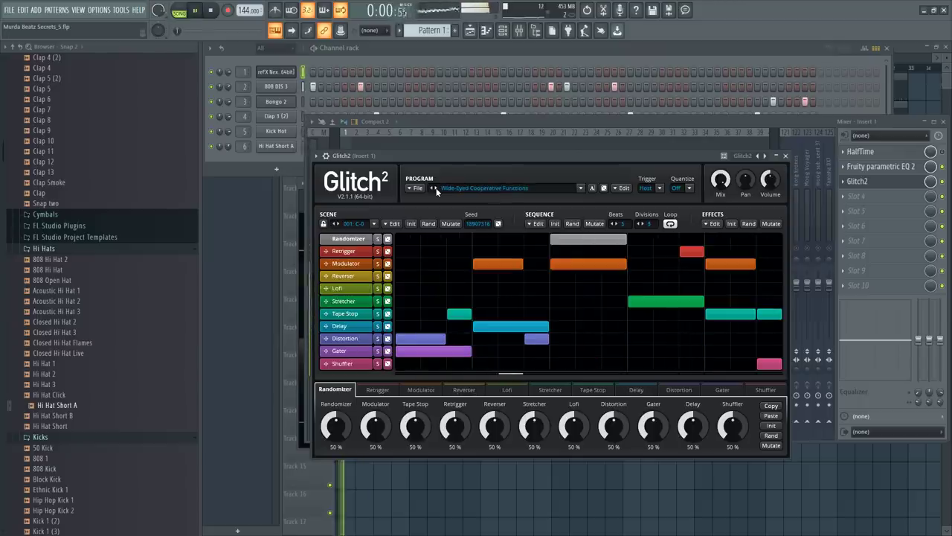
{"action": "left_click", "coordinate": [437, 188]}
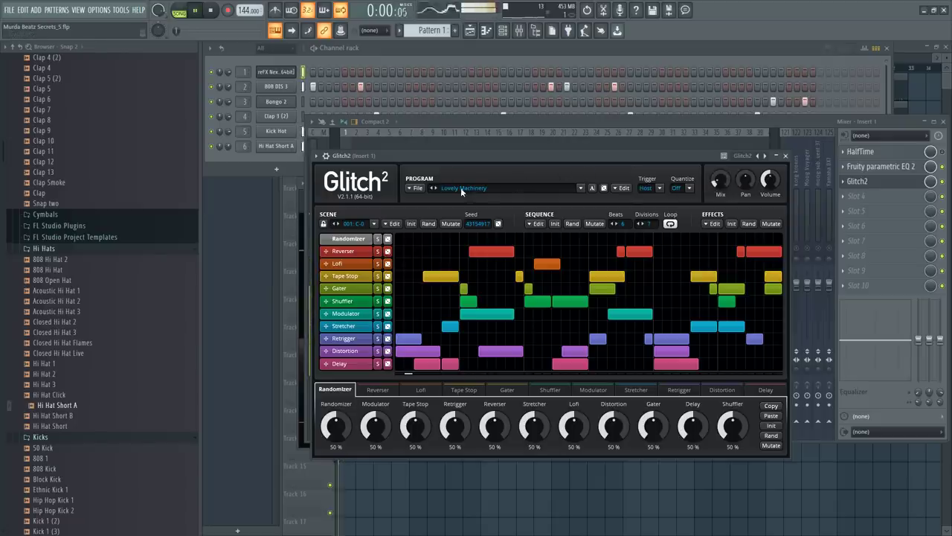
{"action": "left_click", "coordinate": [437, 186]}
{"action": "key", "text": "space"}
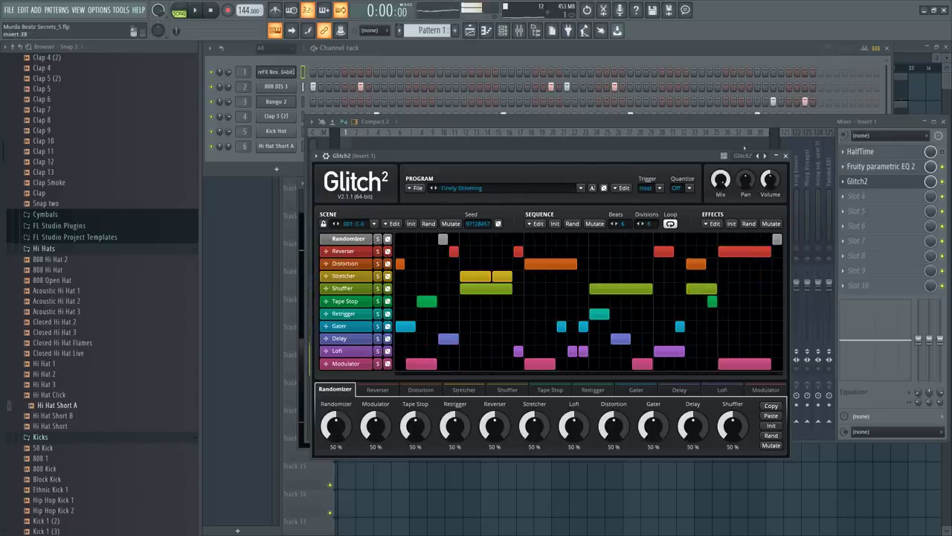
Lower the Insert 1 volume in the mixer during playback and bring the Glitch2 window back into view
{"action": "left_click_drag", "start_coordinate": [621, 158], "coordinate": [797, 158]}
{"action": "key", "text": "space"}
{"action": "left_click", "coordinate": [838, 181]}
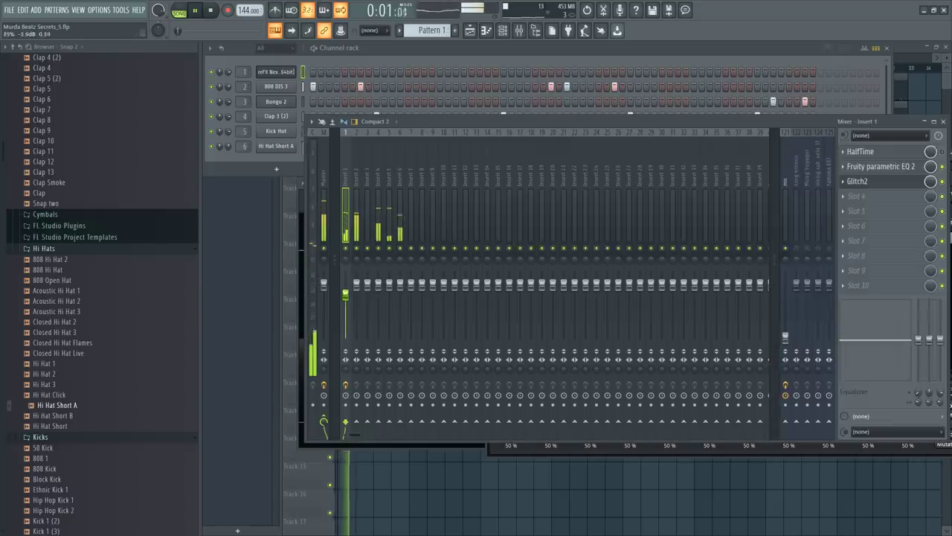
{"action": "left_click", "coordinate": [857, 180]}
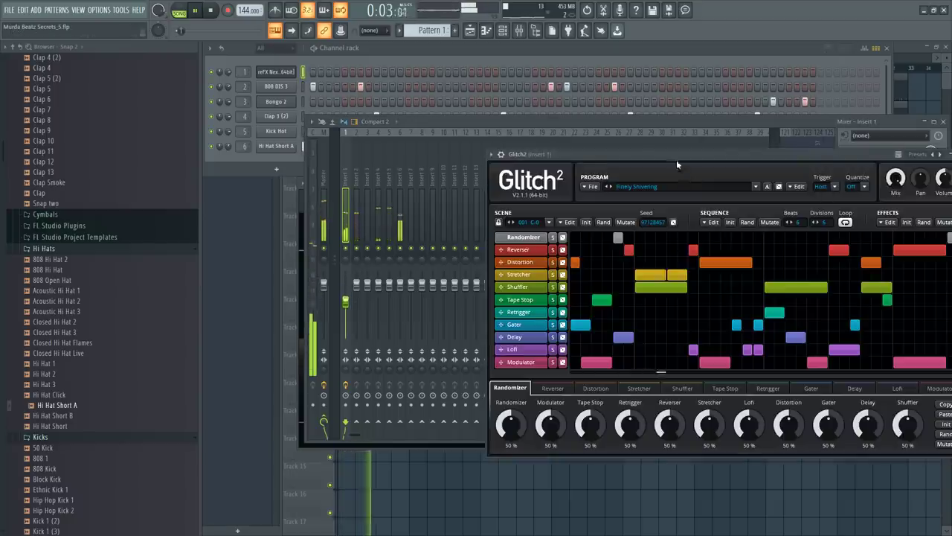
{"action": "left_click_drag", "start_coordinate": [676, 160], "coordinate": [454, 138]}
Try further Glitch2 programs on Insert 1, including Hot Doubtful Coldwave, and load Absurdly Sore
{"action": "left_click", "coordinate": [395, 169]}
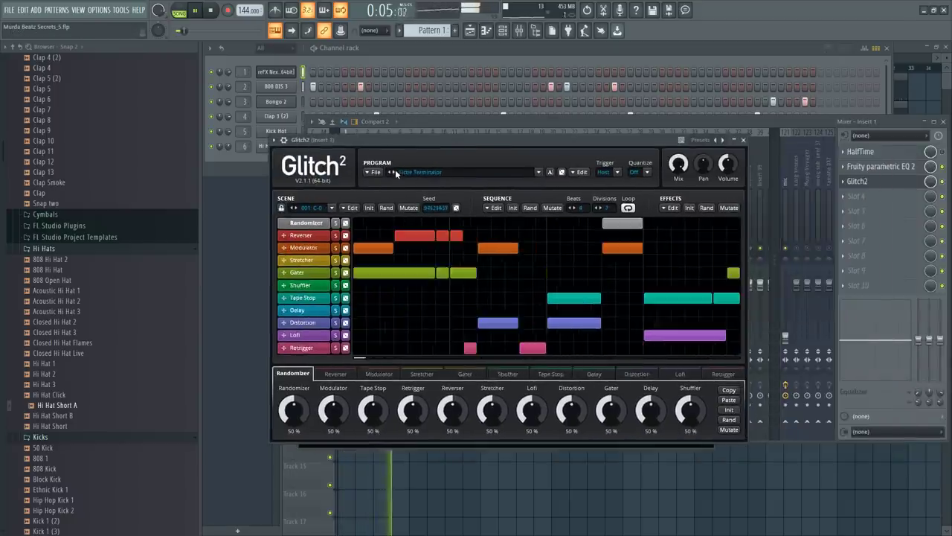
{"action": "left_click", "coordinate": [395, 168]}
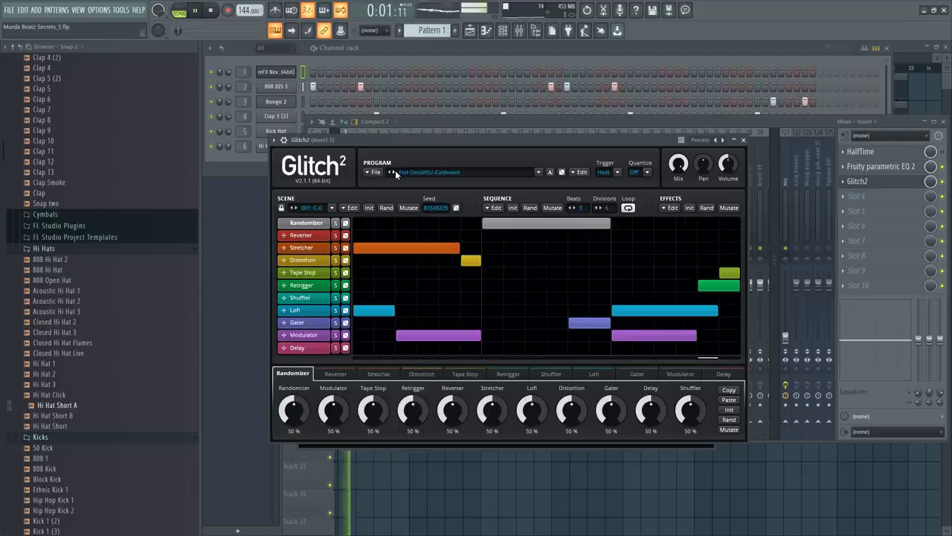
{"action": "left_click", "coordinate": [395, 170]}
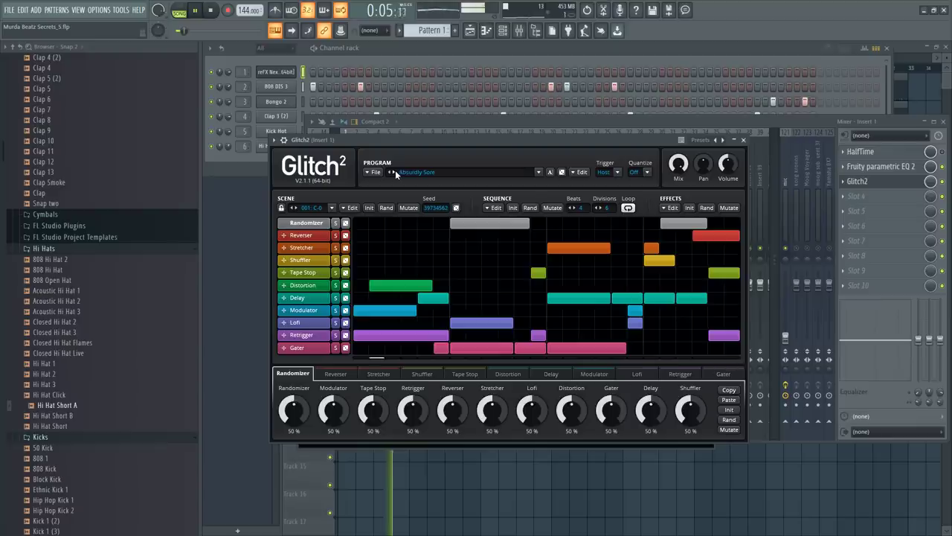
Delete both Randomizer blocks from the Absurdly Sore sequence in Glitch2 and close the plugin window
{"action": "right_click", "coordinate": [490, 223]}
{"action": "right_click", "coordinate": [686, 222]}
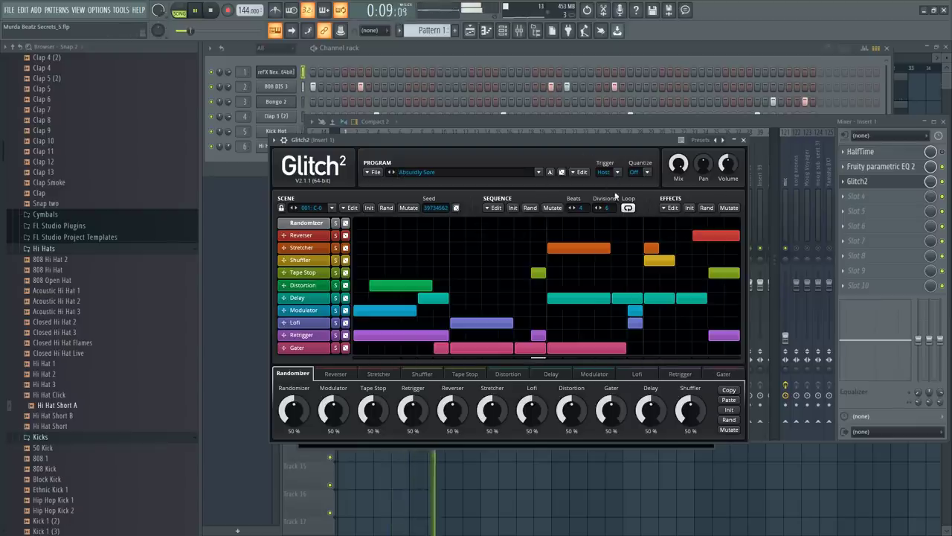
{"action": "left_click", "coordinate": [744, 140]}
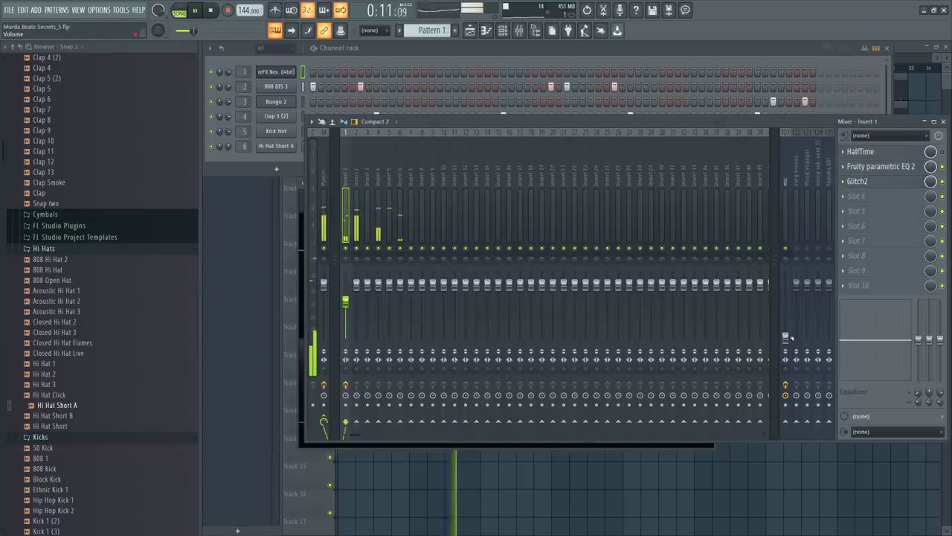
Reset the mic track's volume fader to its default level, stop playback and reopen Glitch2 on Insert 1
{"action": "right_click", "coordinate": [786, 272]}
{"action": "left_click", "coordinate": [807, 278]}
{"action": "key", "text": "space"}
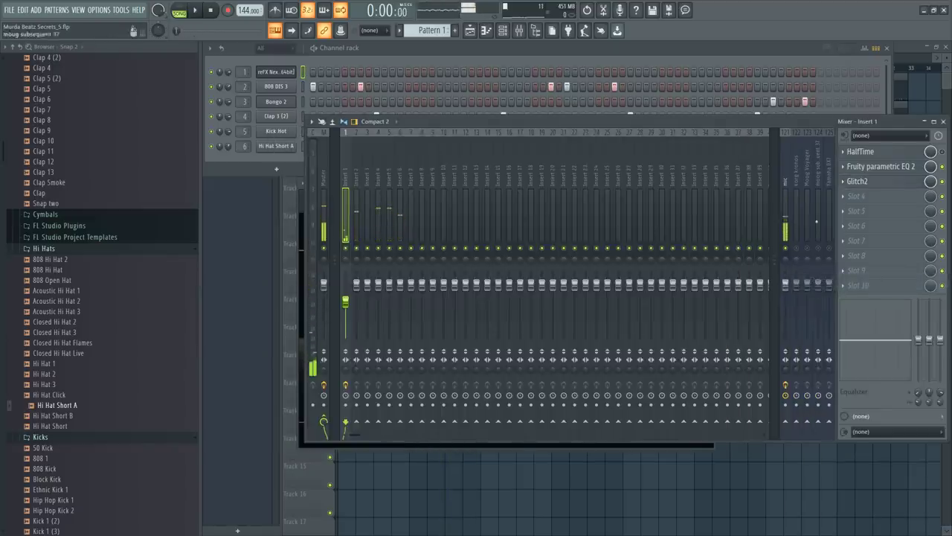
{"action": "left_click", "coordinate": [859, 183]}
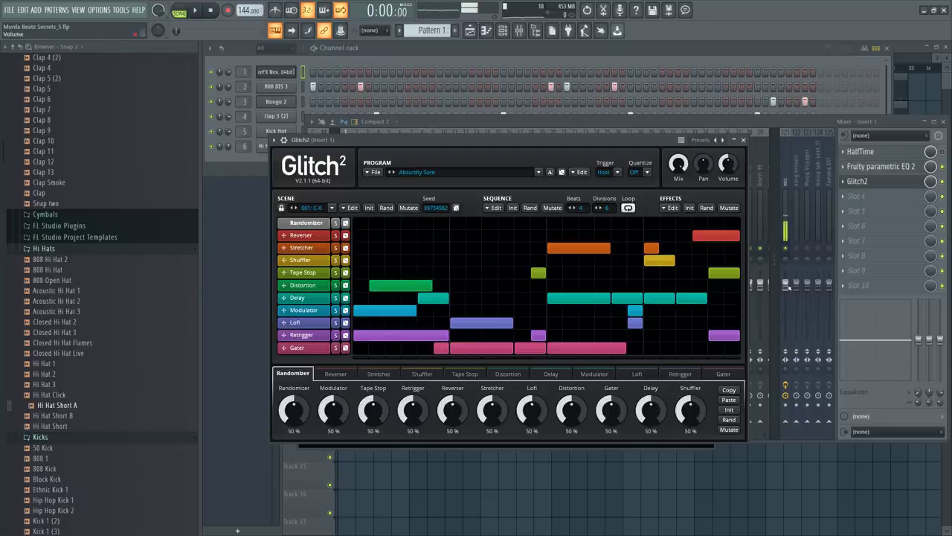
Lower the mic track's volume for playback and bring Glitch2 on Insert 1 back into view
{"action": "left_click", "coordinate": [786, 287]}
{"action": "key", "text": "space"}
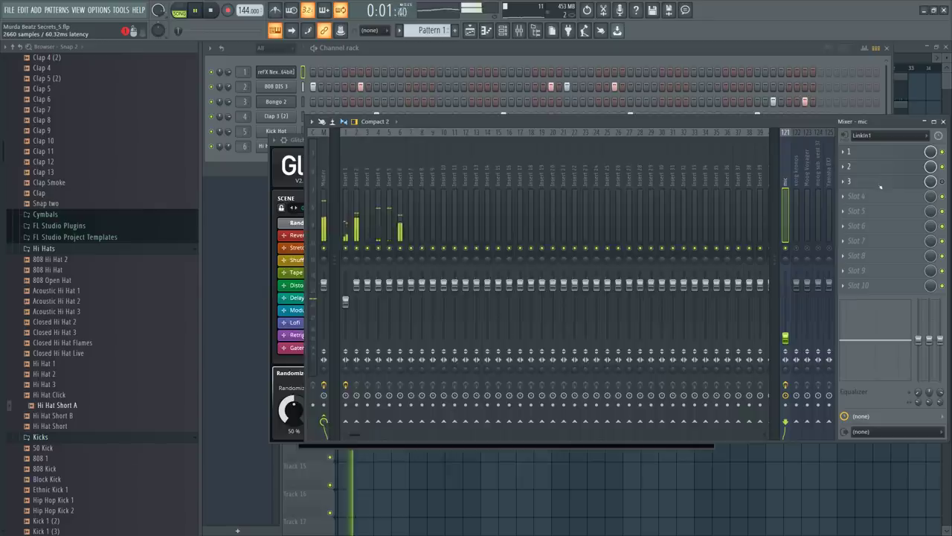
{"action": "left_click", "coordinate": [881, 184]}
{"action": "left_click", "coordinate": [712, 160]}
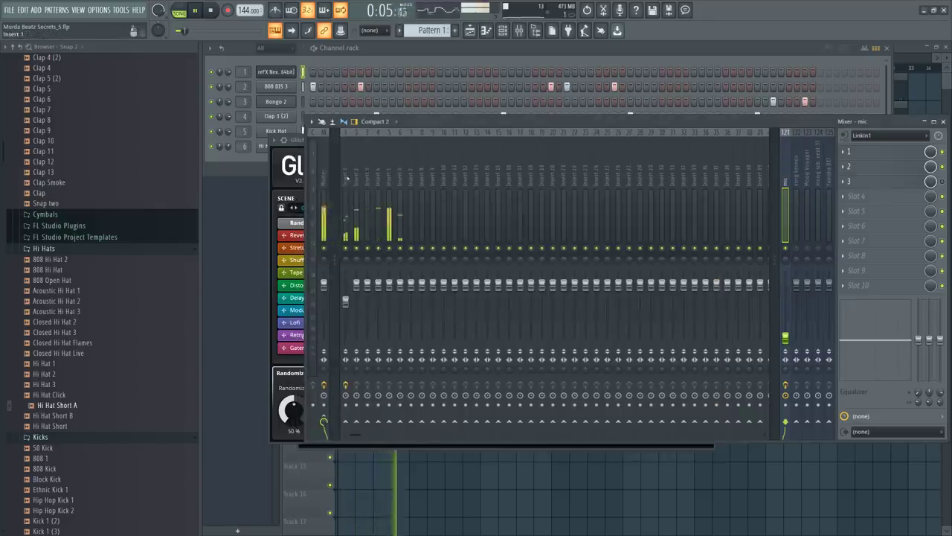
{"action": "left_click", "coordinate": [346, 178]}
{"action": "left_click", "coordinate": [871, 183]}
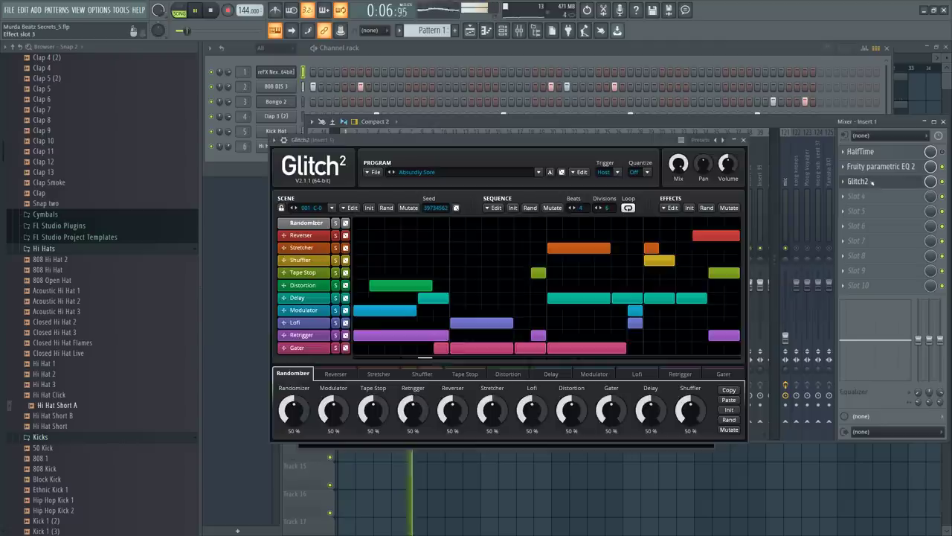
Solo the Modulator, Retrigger and Distortion lanes one at a time and delete the Distortion block from the sequence
{"action": "left_click", "coordinate": [336, 311]}
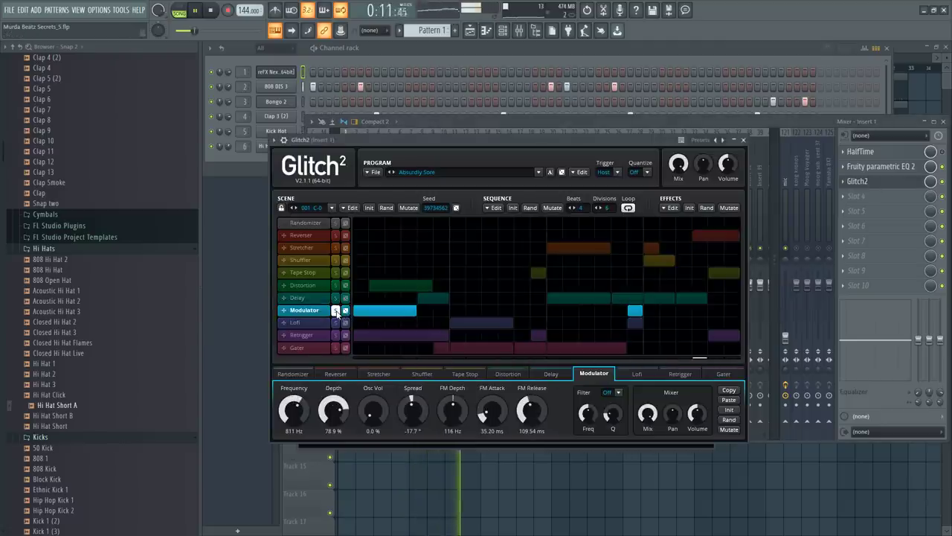
{"action": "left_click", "coordinate": [336, 310]}
{"action": "left_click", "coordinate": [335, 335]}
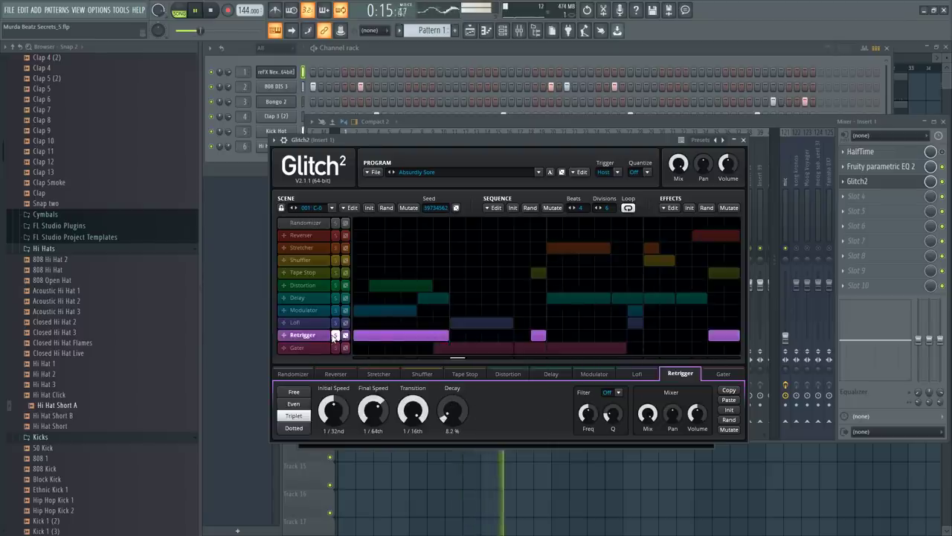
{"action": "left_click", "coordinate": [335, 336]}
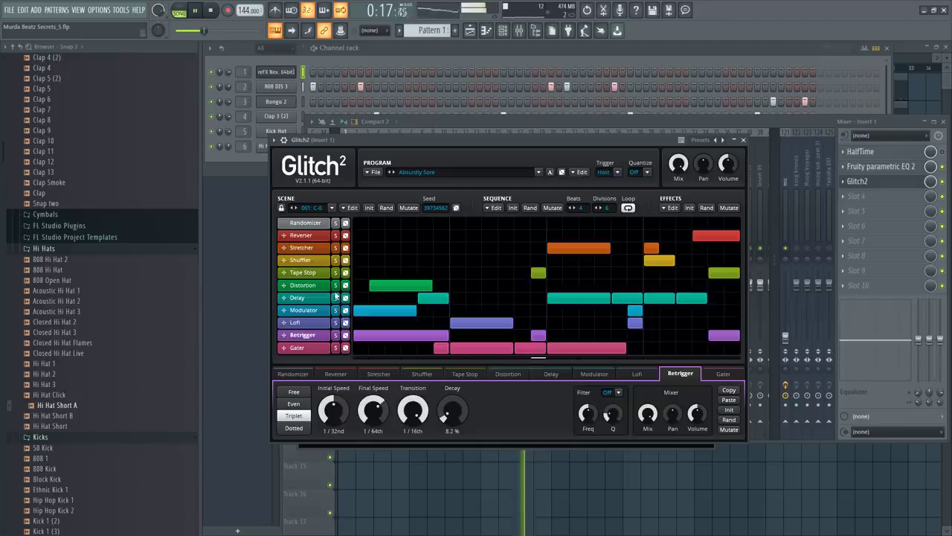
{"action": "left_click", "coordinate": [335, 286]}
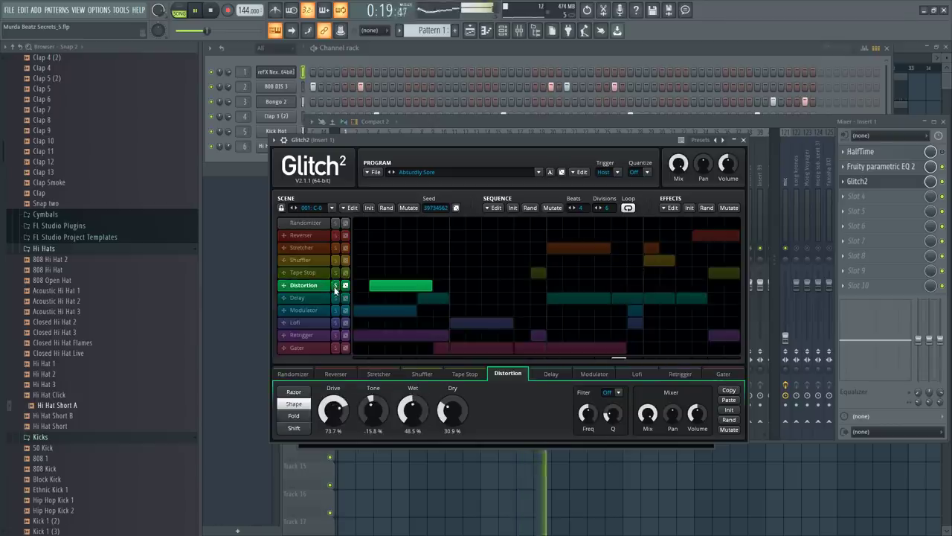
{"action": "left_click", "coordinate": [336, 286]}
{"action": "right_click", "coordinate": [376, 287]}
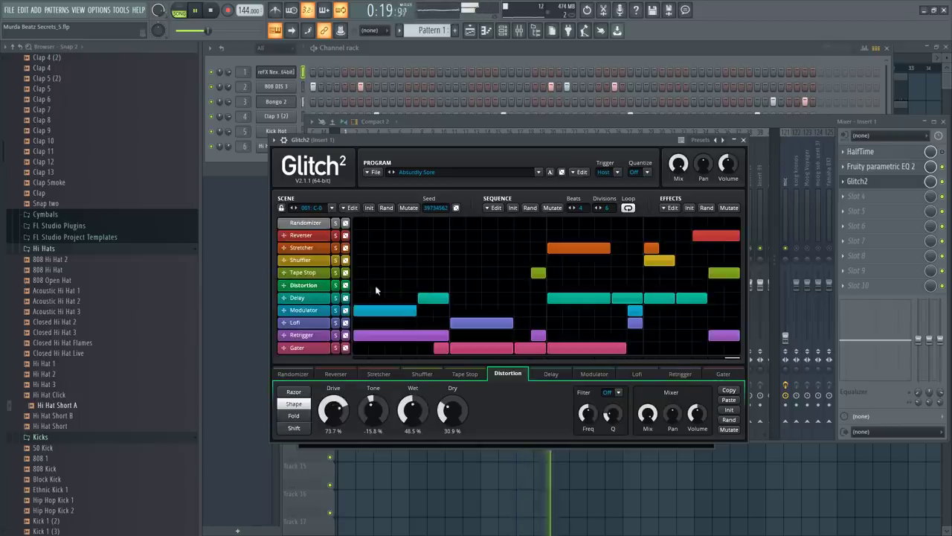
Solo the Retrigger, Stretcher and Gater lanes in turn to hear what each effect does to the melody
{"action": "left_click", "coordinate": [335, 336]}
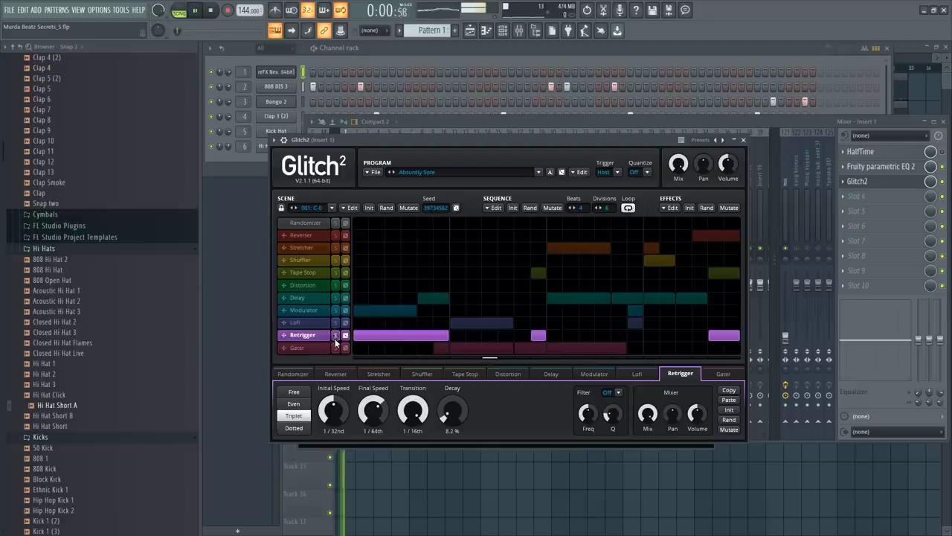
{"action": "left_click", "coordinate": [335, 339]}
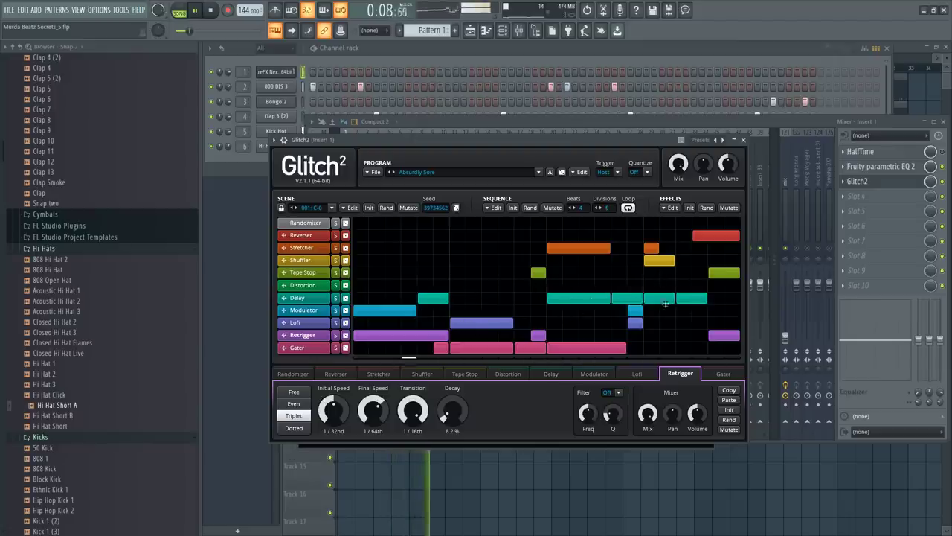
{"action": "left_click", "coordinate": [335, 248]}
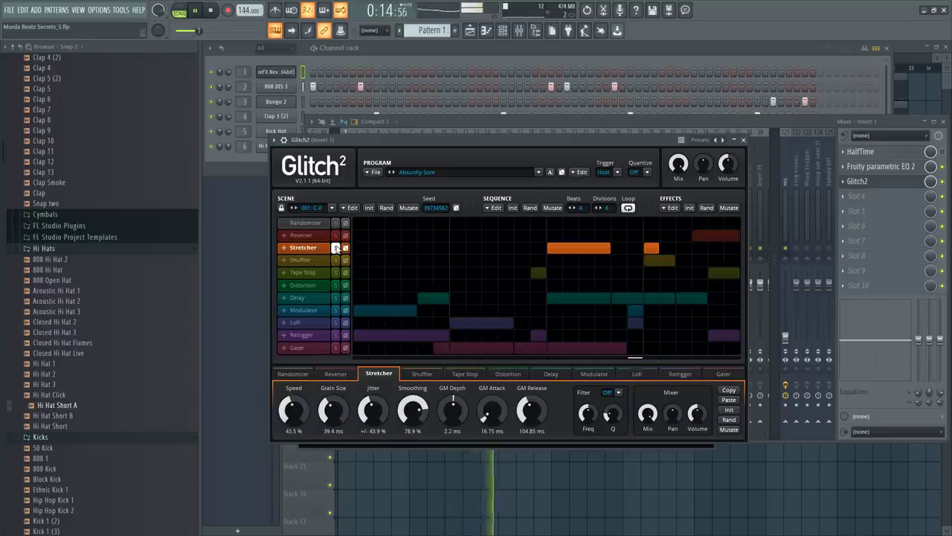
{"action": "left_click", "coordinate": [335, 247]}
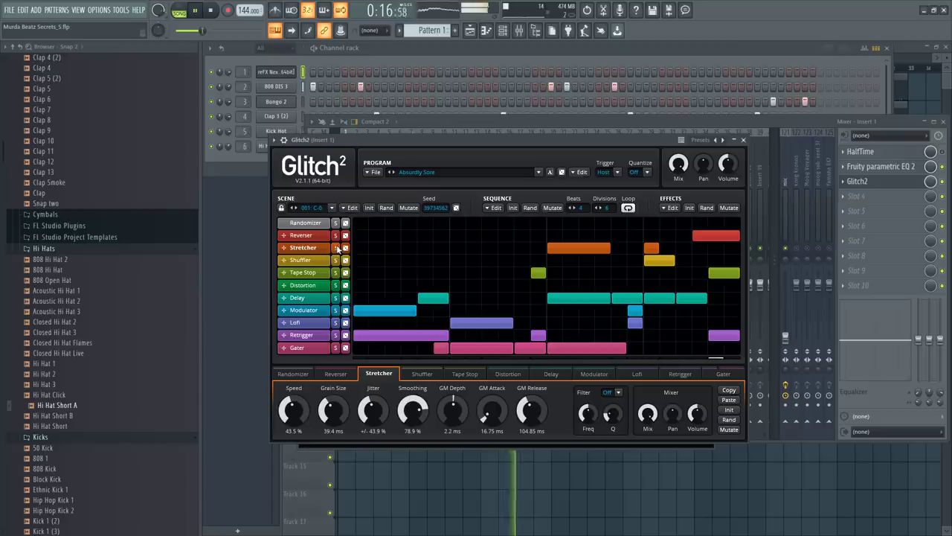
{"action": "left_click", "coordinate": [335, 348]}
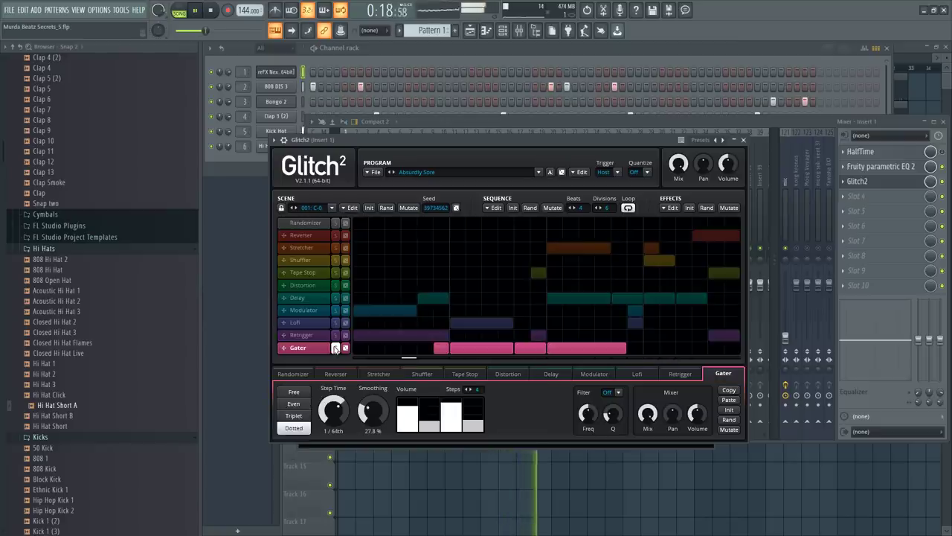
{"action": "left_click", "coordinate": [336, 348]}
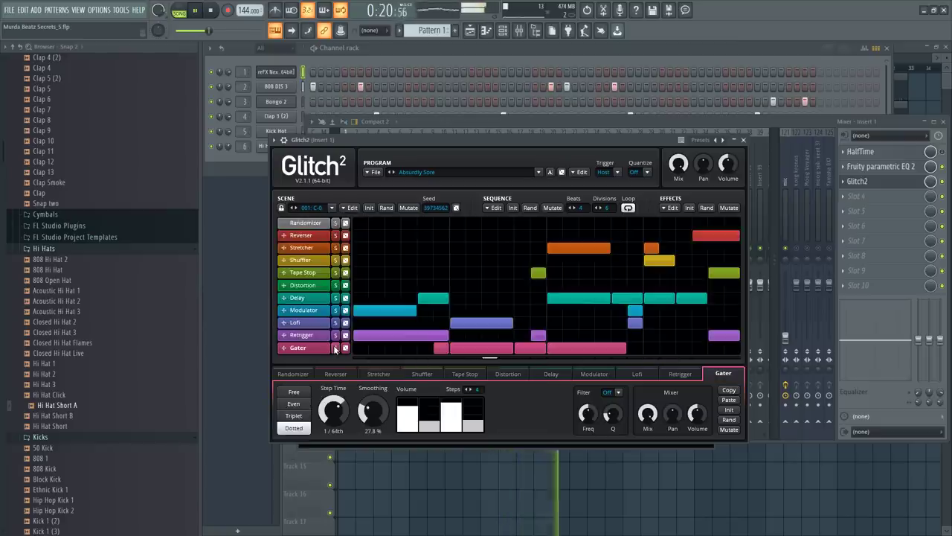
{"action": "left_click", "coordinate": [335, 335]}
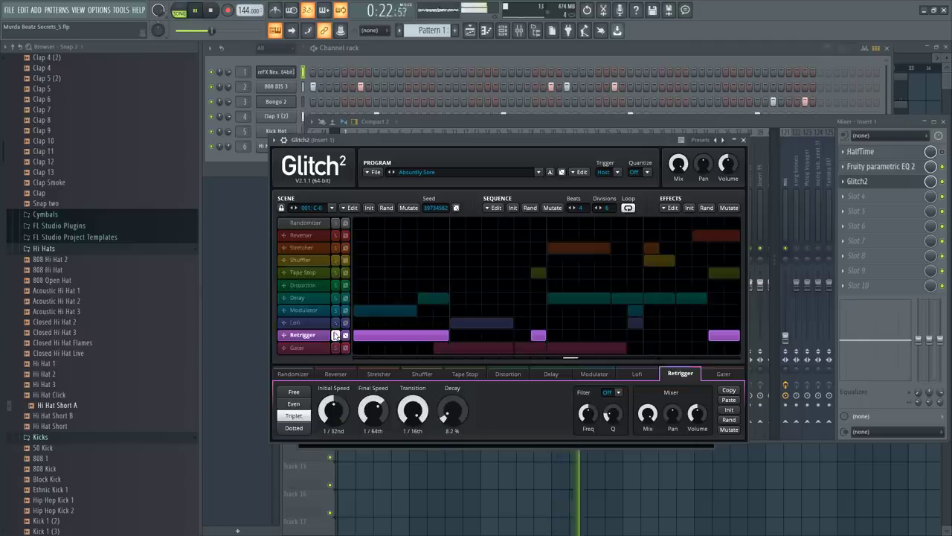
{"action": "left_click", "coordinate": [335, 335]}
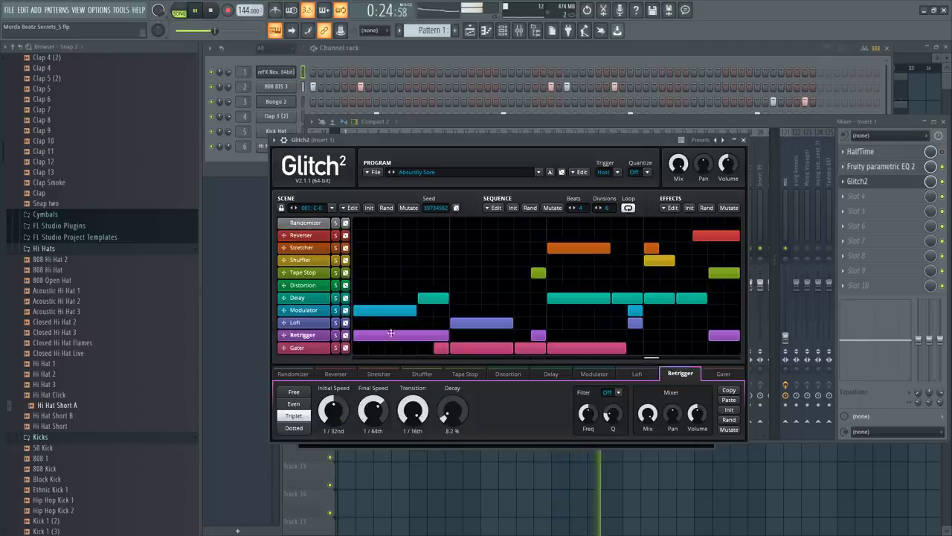
Clear every Retrigger block, including a shorter one tried at the sequence's start, and delete the opening Modulator block
{"action": "right_click", "coordinate": [391, 332]}
{"action": "right_click", "coordinate": [535, 334]}
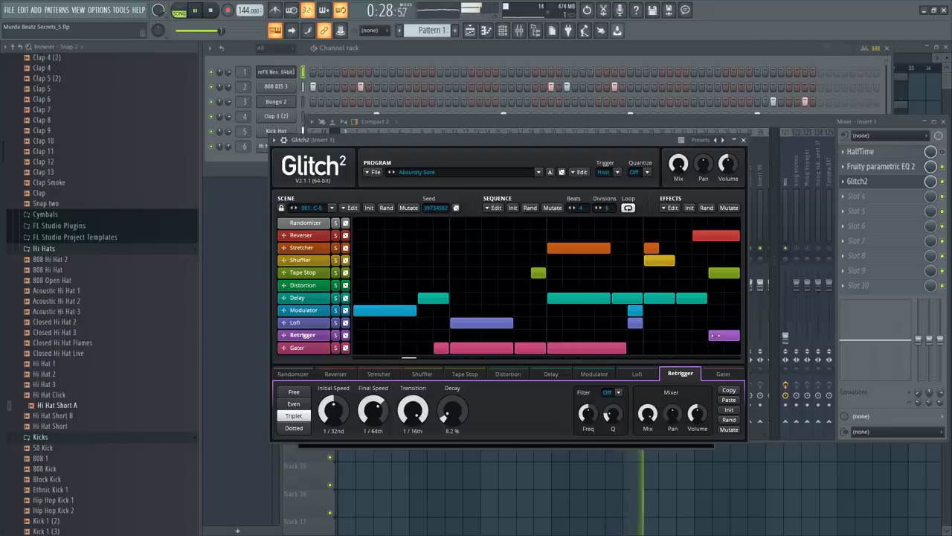
{"action": "right_click", "coordinate": [717, 337]}
{"action": "mouse_move", "coordinate": [355, 336]}
{"action": "left_mouse_down"}
{"action": "mouse_move", "coordinate": [429, 339]}
{"action": "mouse_move", "coordinate": [383, 338]}
{"action": "left_mouse_up"}
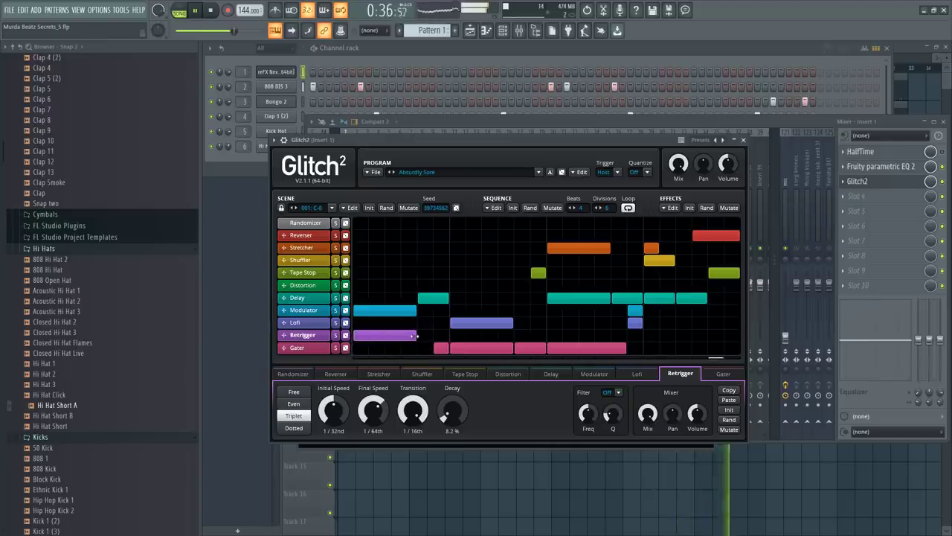
{"action": "right_click", "coordinate": [375, 312]}
{"action": "right_click", "coordinate": [383, 336]}
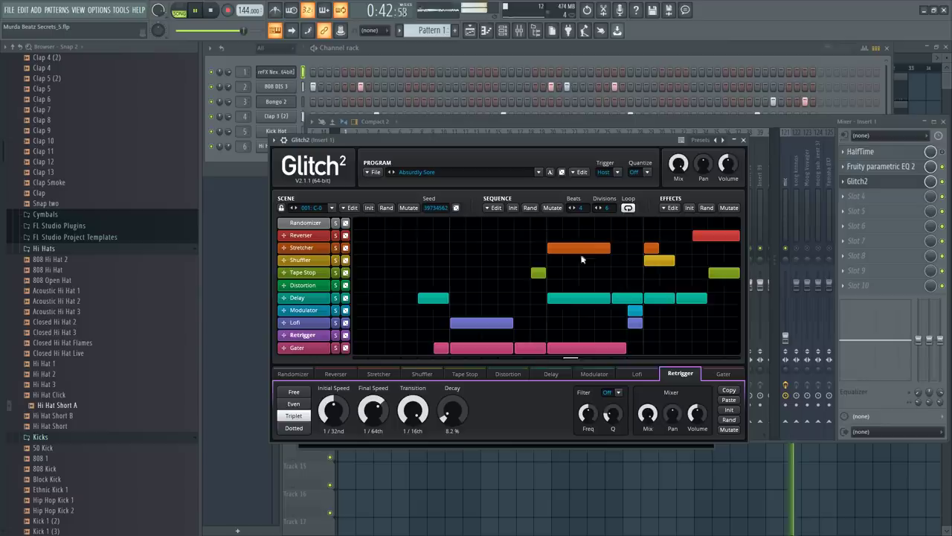
Stop playback, raise the mic track's volume and lower it again, and return to Glitch2 with the beat playing
{"action": "key", "text": "space"}
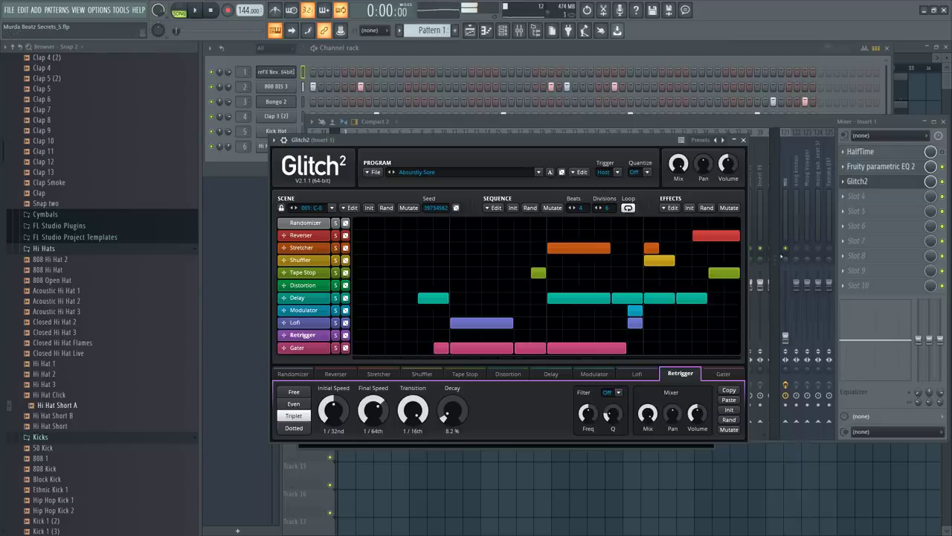
{"action": "right_click", "coordinate": [785, 279]}
{"action": "key", "text": "Escape"}
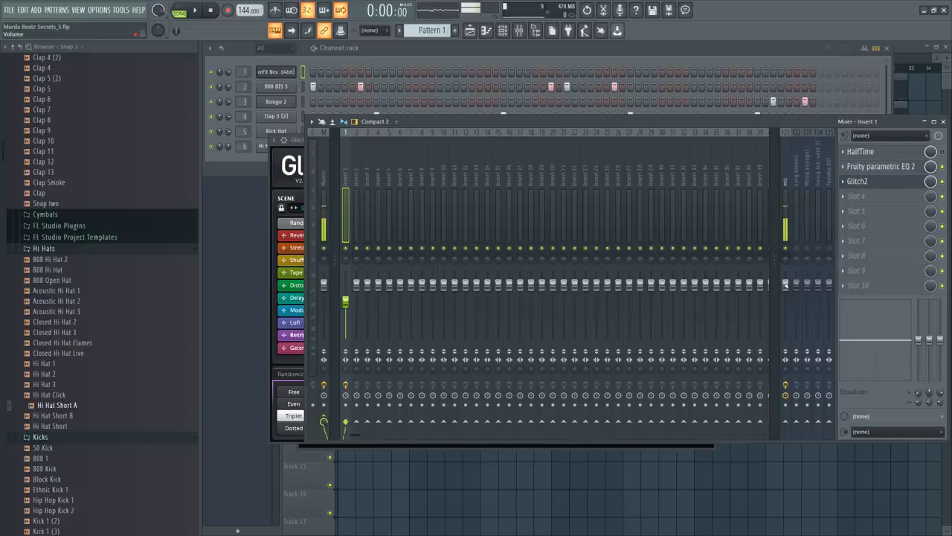
{"action": "left_click_drag", "start_coordinate": [786, 285], "coordinate": [786, 339]}
{"action": "key", "text": "space"}
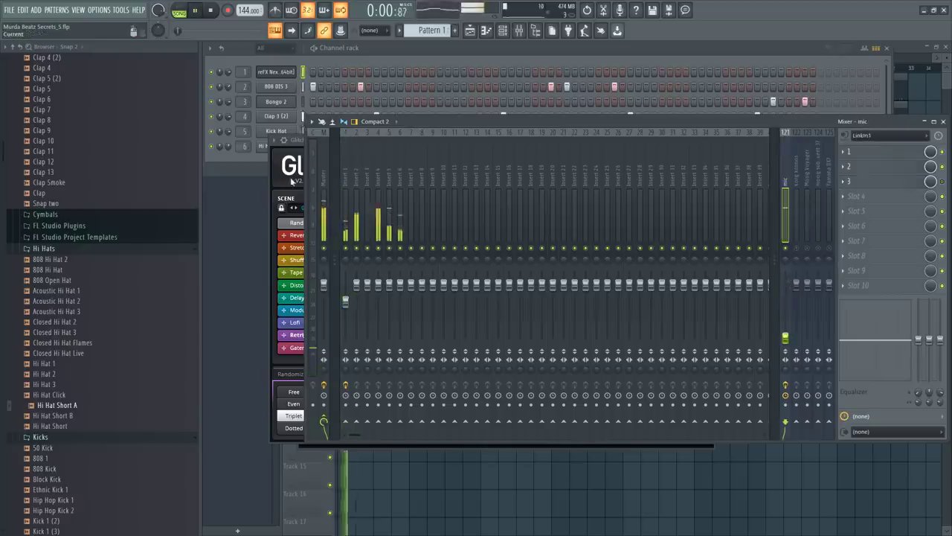
{"action": "left_click", "coordinate": [276, 246]}
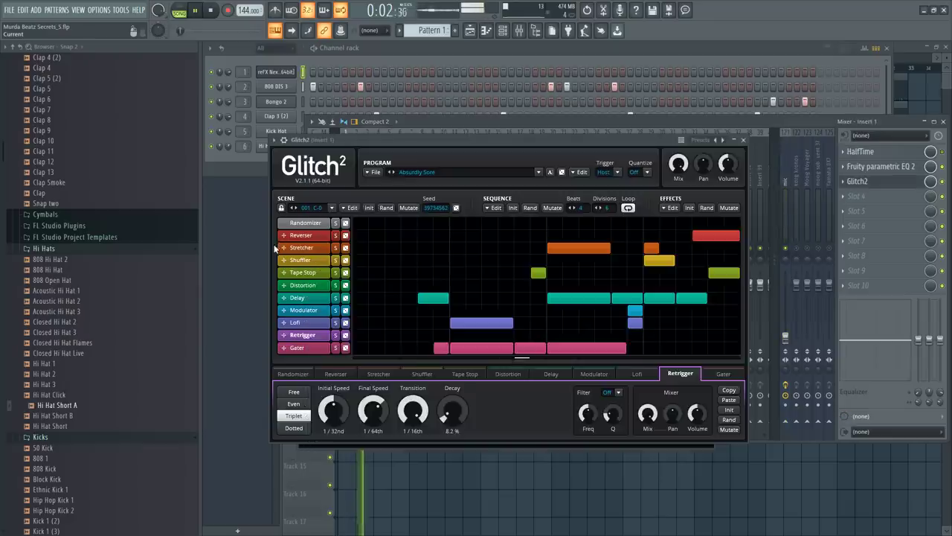
Switch Glitch2 to the Joylessly Classy Semantics program and remove its Distortion and Randomizer blocks during playback
{"action": "left_click", "coordinate": [394, 170]}
{"action": "left_click", "coordinate": [394, 170]}
{"action": "key", "text": "space"}
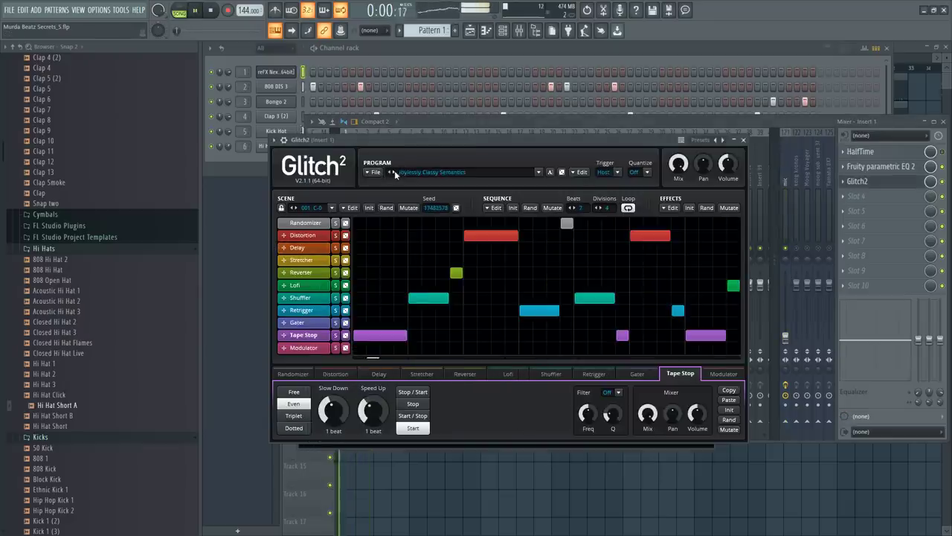
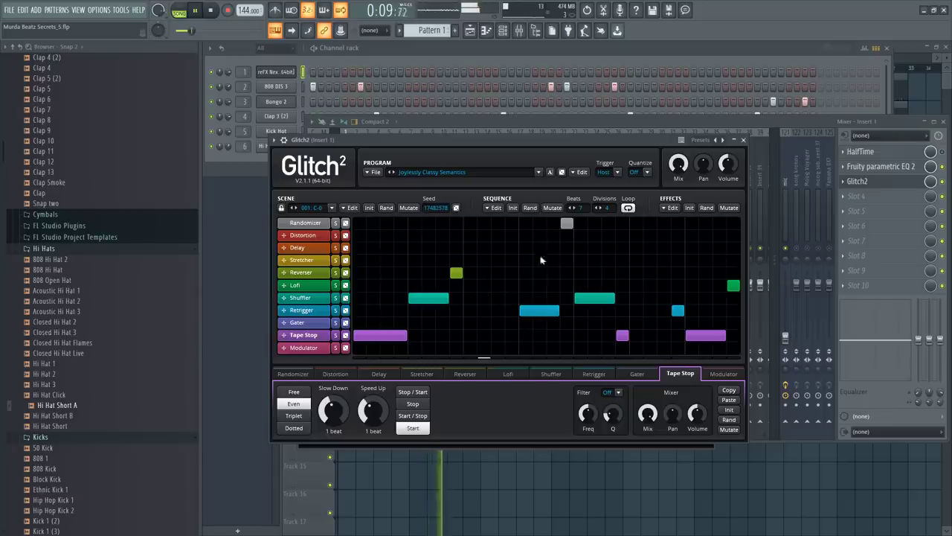
{"action": "left_click", "coordinate": [571, 224]}
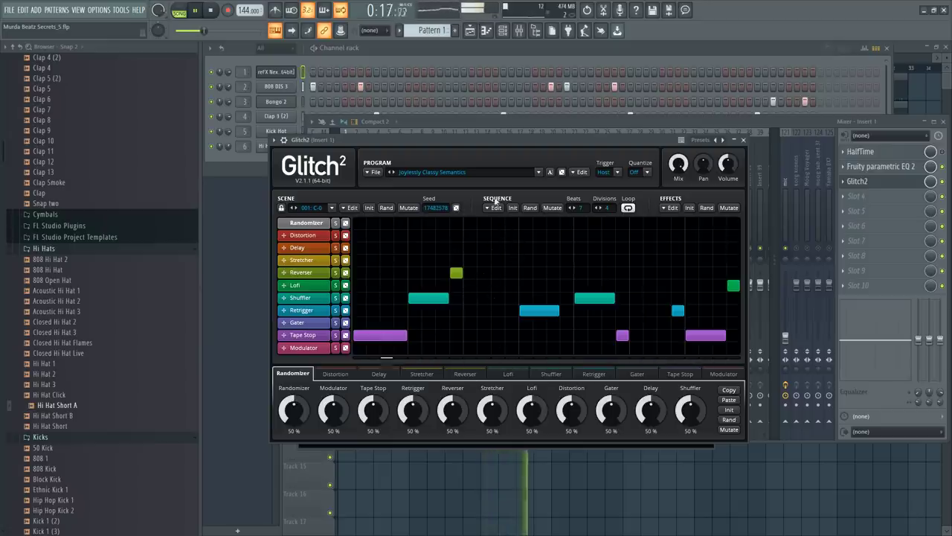
Audition further Glitch2 programs, including Psychotic Innocent Arguments, and load Chunky Lies
{"action": "left_click", "coordinate": [392, 173]}
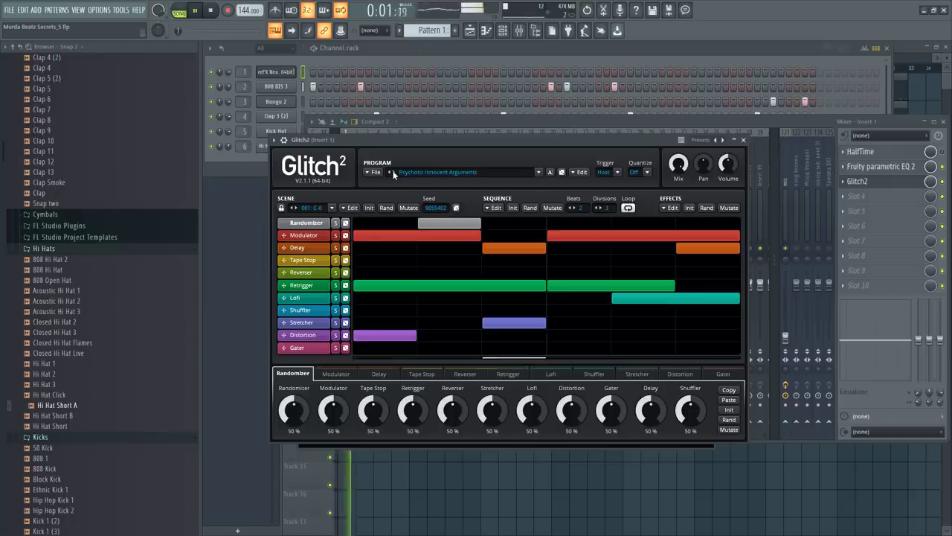
{"action": "left_click", "coordinate": [392, 172]}
{"action": "left_click", "coordinate": [392, 172]}
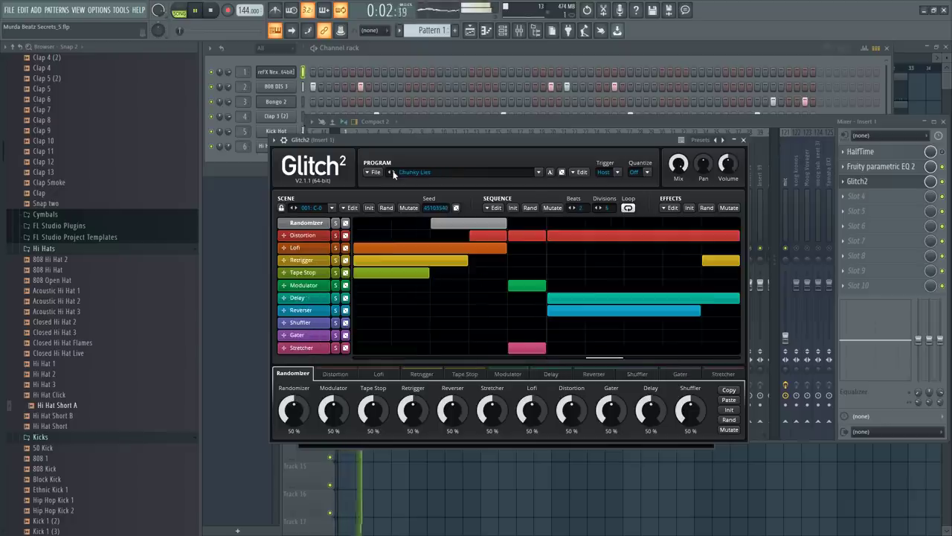
Initialize the Chunky Lies program in Glitch2 to start from an empty sequence
{"action": "left_click", "coordinate": [538, 172]}
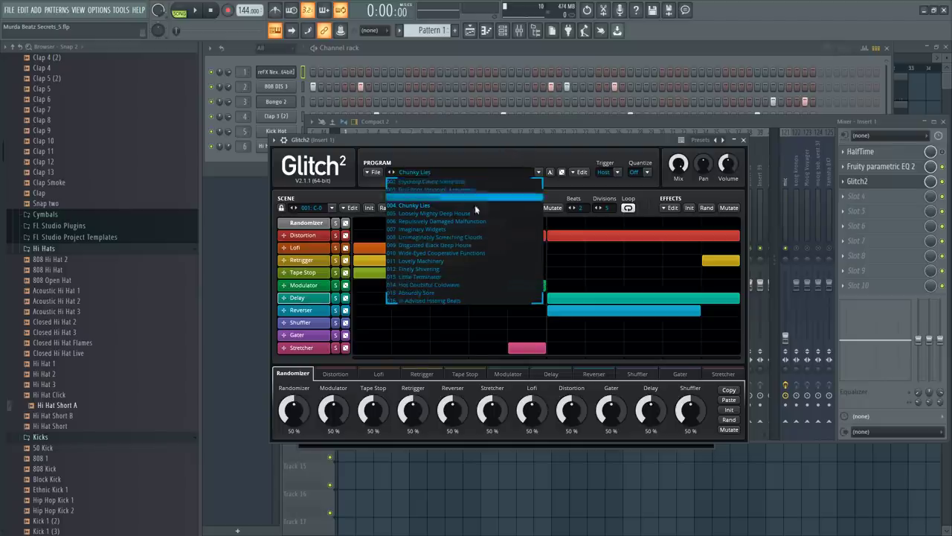
{"action": "left_click", "coordinate": [470, 158]}
{"action": "left_click", "coordinate": [582, 174]}
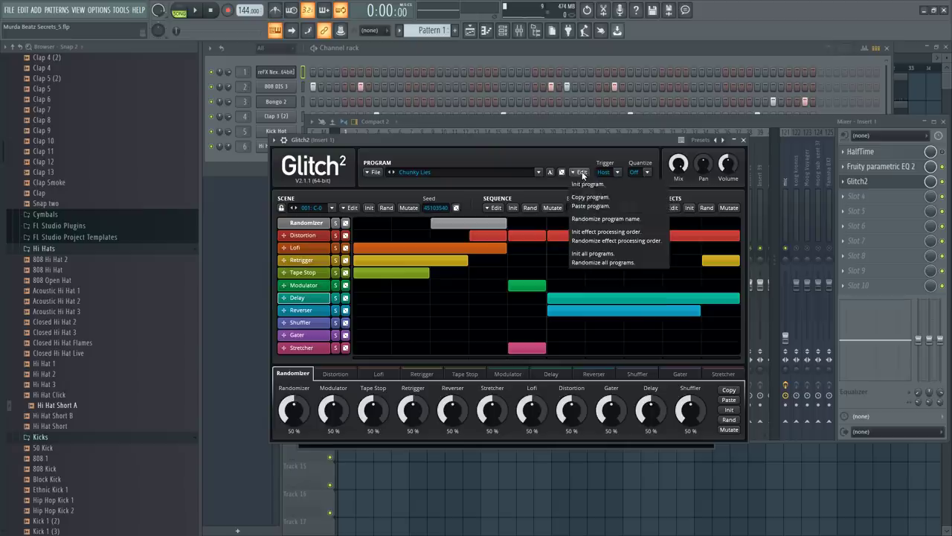
{"action": "left_click", "coordinate": [595, 188]}
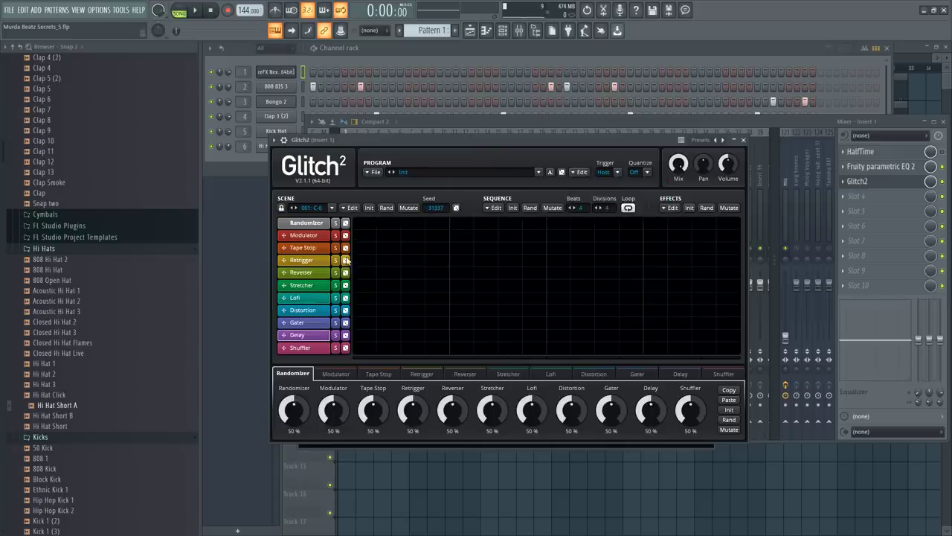
Place a Tape Stop block over the second beat of the Glitch2 sequence and lower its mix to 42.4%
{"action": "left_click_drag", "start_coordinate": [454, 249], "coordinate": [529, 249]}
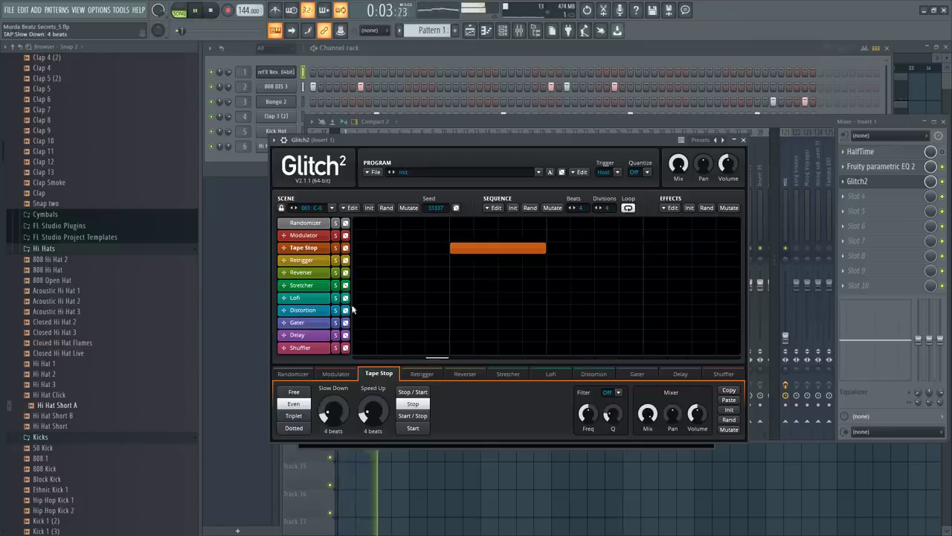
{"action": "mouse_move", "coordinate": [647, 414]}
{"action": "left_mouse_down"}
{"action": "mouse_move", "coordinate": [647, 423]}
{"action": "mouse_move", "coordinate": [645, 412]}
{"action": "left_mouse_up"}
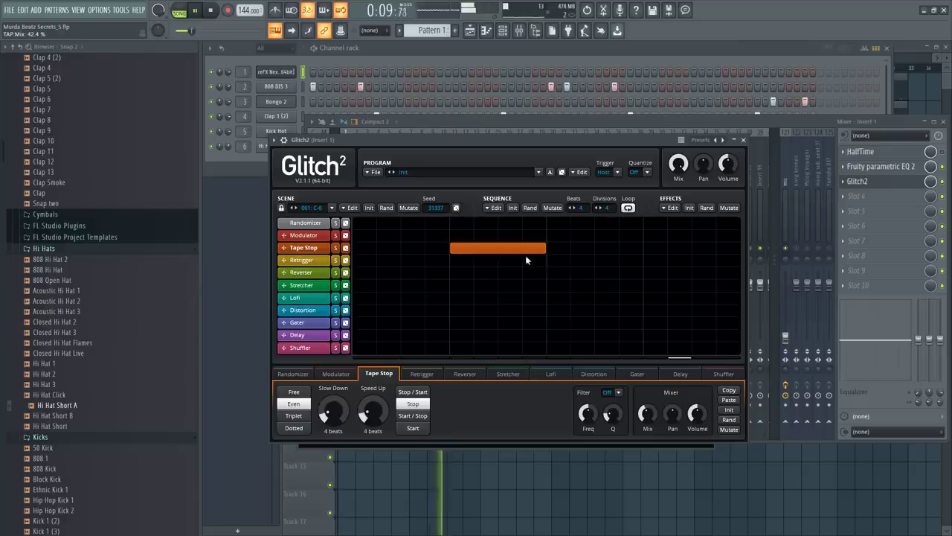
Try Tape Stop in Start mode with 100% mix and a 1-beat slow-down, and return it to Stop with 4 beats
{"action": "left_click", "coordinate": [417, 428]}
{"action": "left_click_drag", "start_coordinate": [647, 414], "coordinate": [648, 395]}
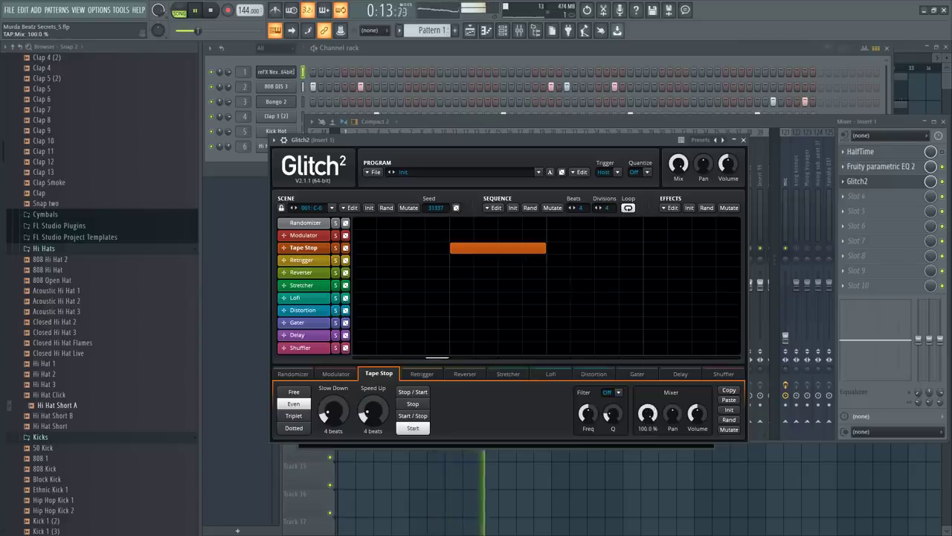
{"action": "left_click_drag", "start_coordinate": [333, 410], "coordinate": [332, 432]}
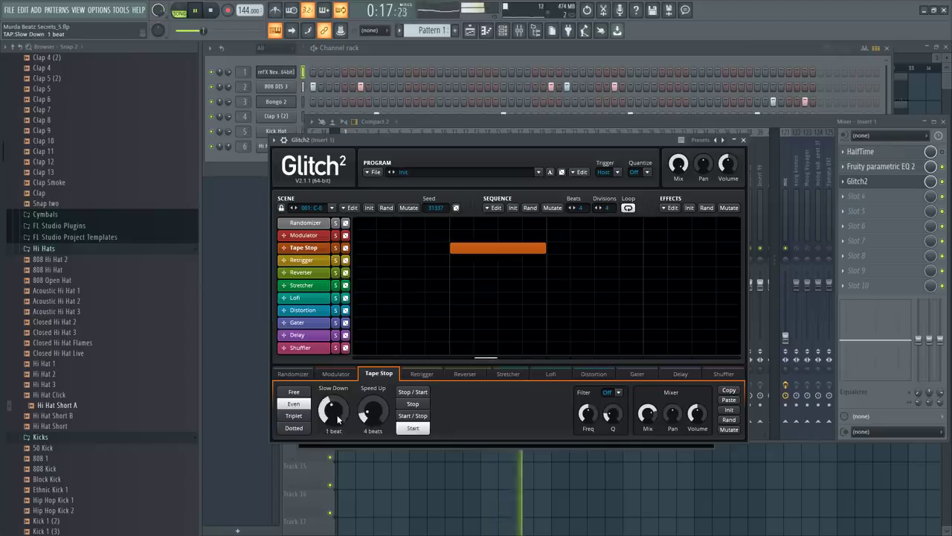
{"action": "left_click", "coordinate": [413, 403]}
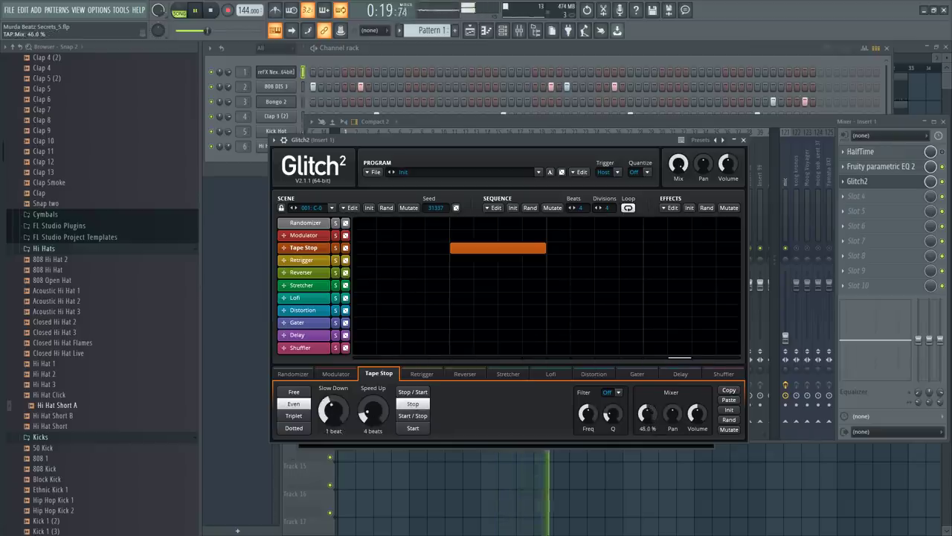
{"action": "left_click_drag", "start_coordinate": [333, 410], "coordinate": [332, 393]}
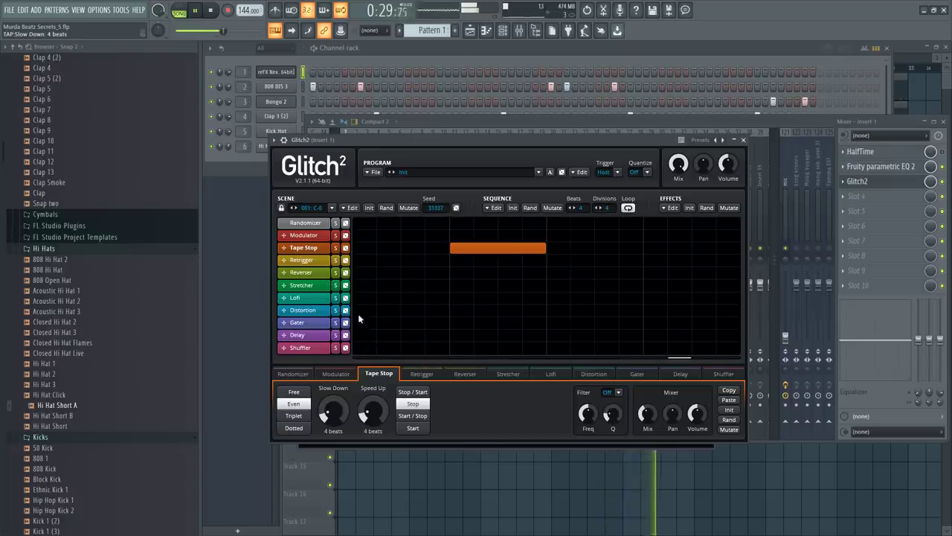
Add a Retrigger block on the third beat with 31.2% mix, and lower the Tape Stop mix to 18.4%
{"action": "key", "text": "space"}
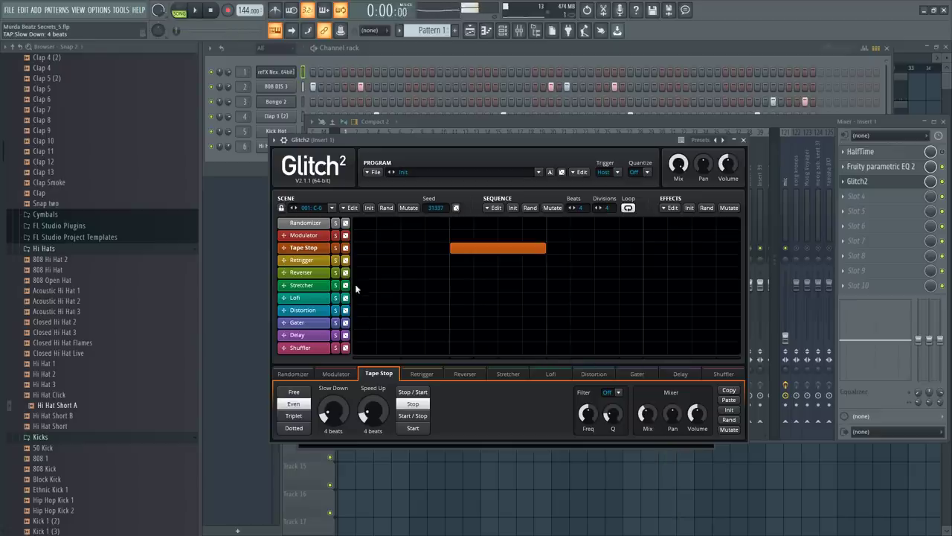
{"action": "key", "text": "space"}
{"action": "mouse_move", "coordinate": [355, 261]}
{"action": "left_mouse_down"}
{"action": "mouse_move", "coordinate": [563, 249]}
{"action": "mouse_move", "coordinate": [583, 268]}
{"action": "left_mouse_up"}
{"action": "key", "text": "space"}
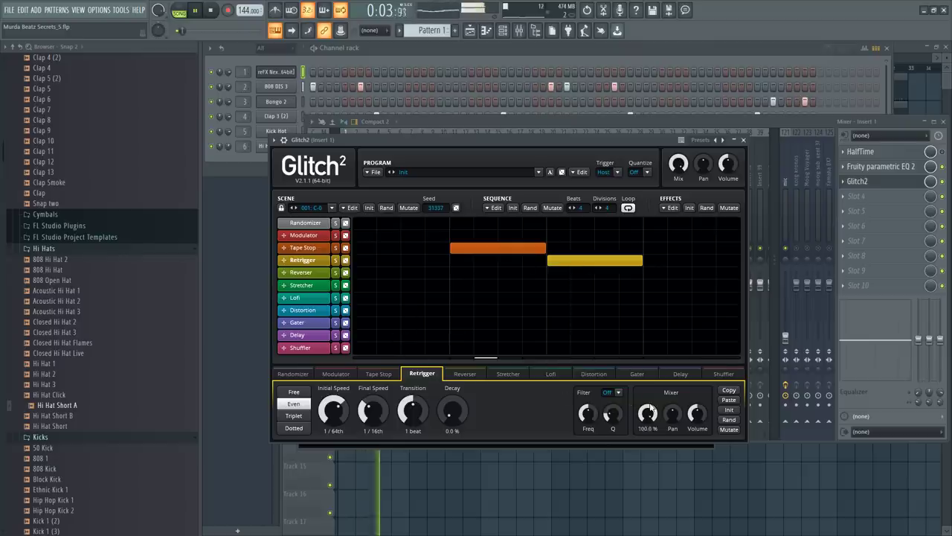
{"action": "mouse_move", "coordinate": [648, 414]}
{"action": "left_click_drag", "start_coordinate": [648, 414], "coordinate": [648, 425]}
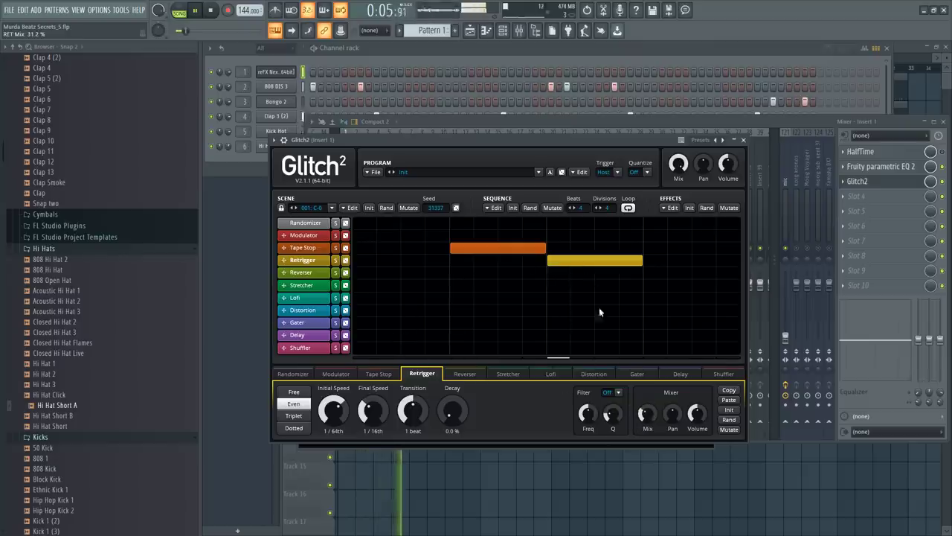
{"action": "left_click", "coordinate": [536, 248]}
{"action": "mouse_move", "coordinate": [648, 414]}
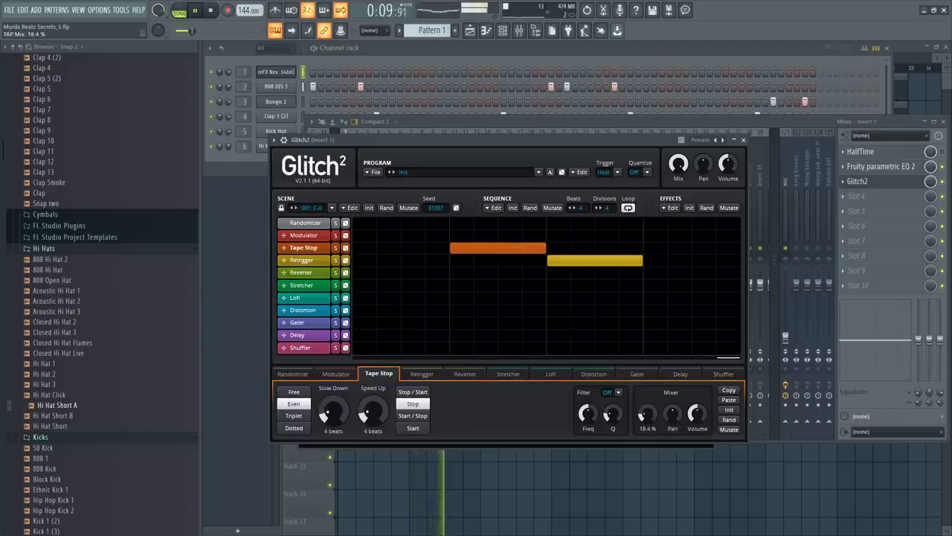
Add a Lofi block on the fourth beat with the original bit depth and a frequency of 22050 Hz
{"action": "left_click", "coordinate": [307, 298]}
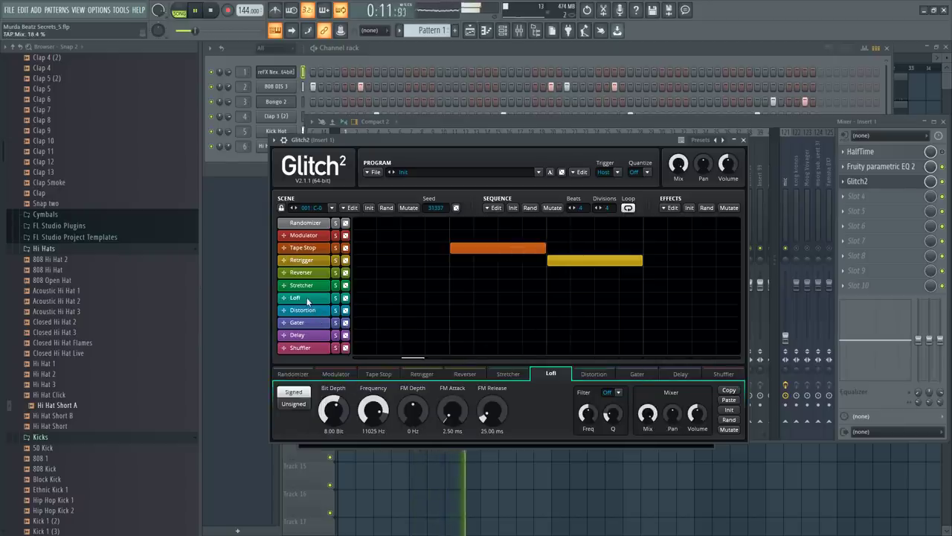
{"action": "left_click", "coordinate": [649, 298]}
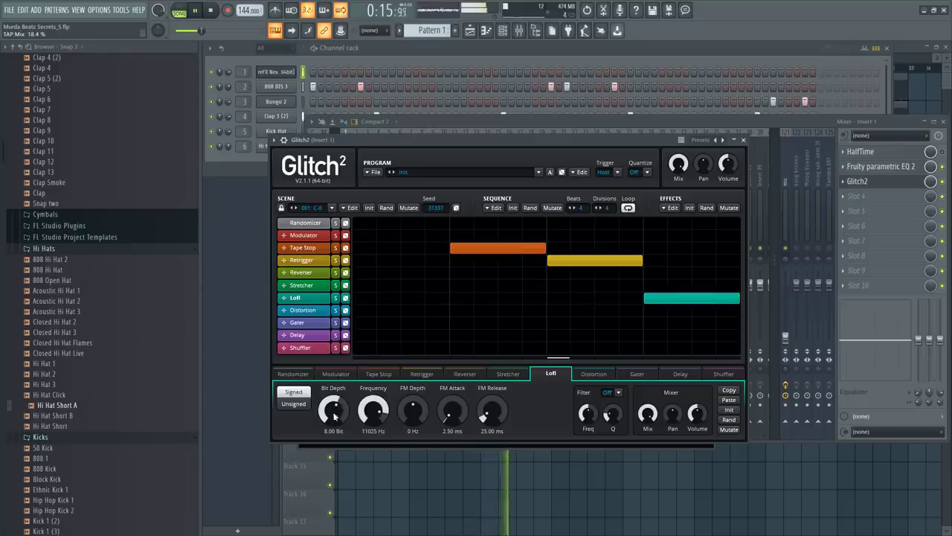
{"action": "left_click_drag", "start_coordinate": [335, 417], "coordinate": [374, 391]}
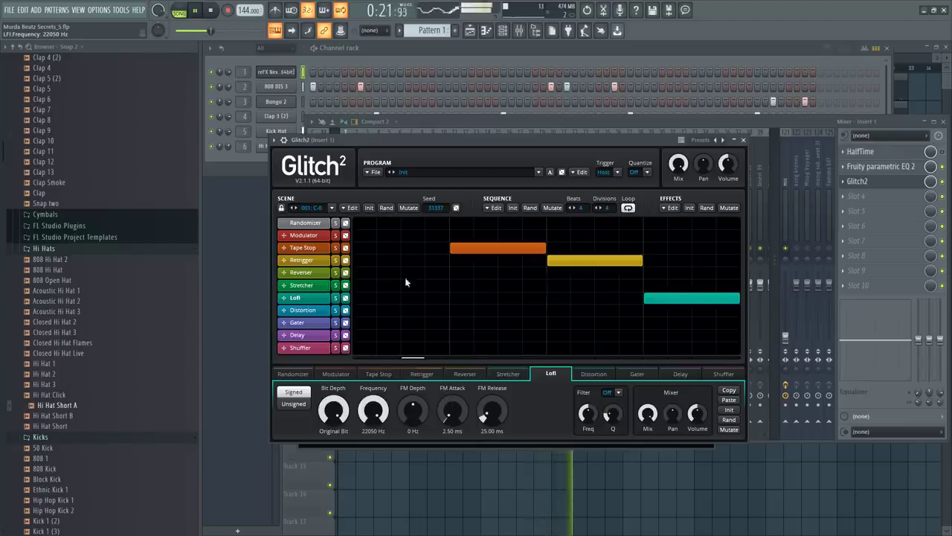
Try a Modulator block on the first beat at 20% depth and remove it from the sequence
{"action": "left_click_drag", "start_coordinate": [367, 236], "coordinate": [446, 237]}
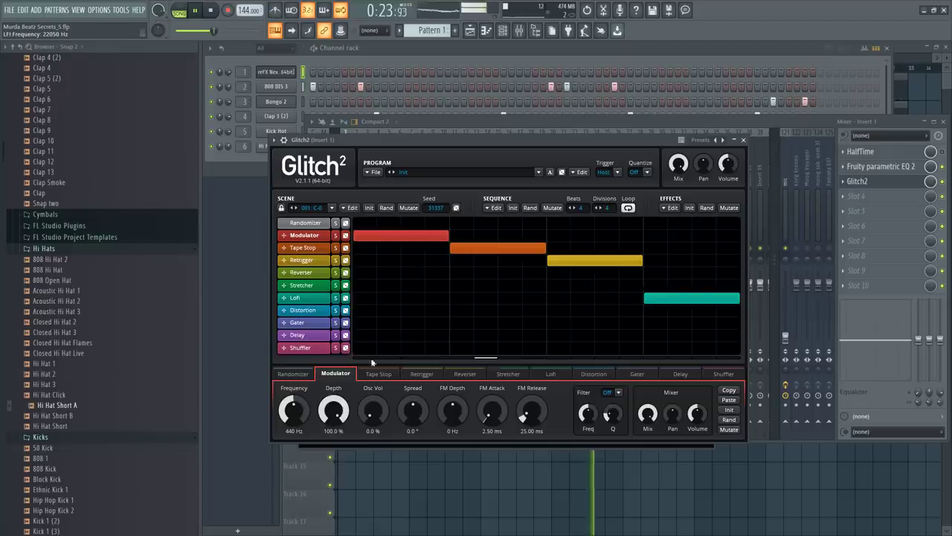
{"action": "left_click_drag", "start_coordinate": [332, 410], "coordinate": [332, 439]}
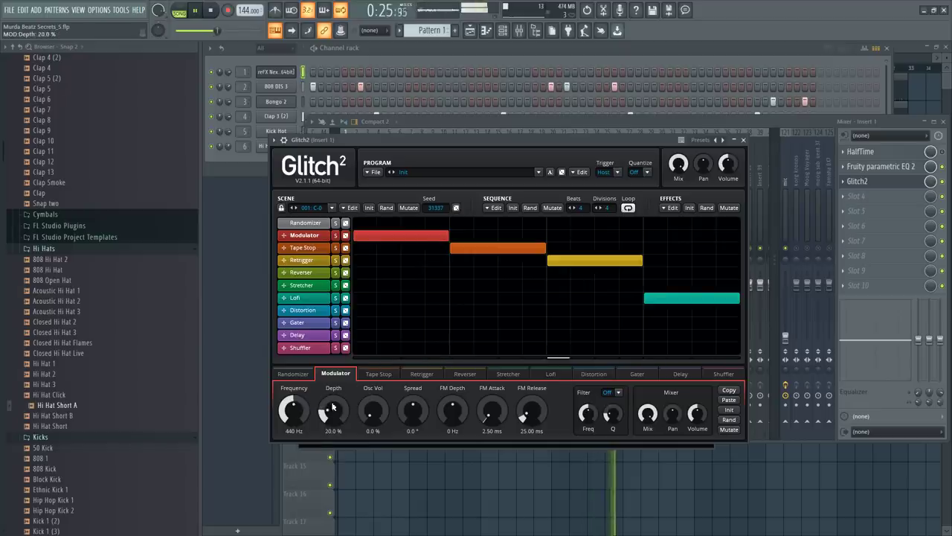
{"action": "right_click", "coordinate": [380, 235]}
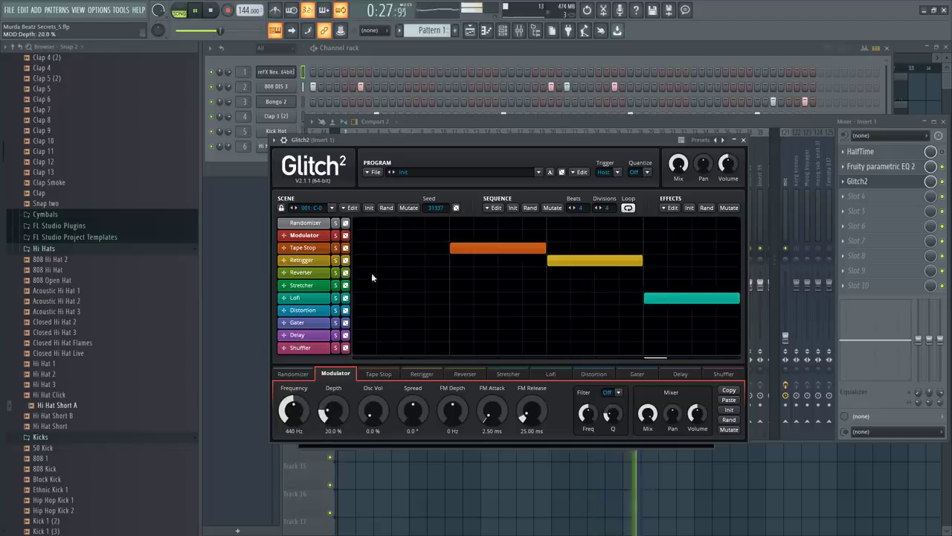
Add a Stretcher block on the first beat with 16.2% speed, 75.4 ms grain size and reduced mix, and close Glitch2 and stop playback
{"action": "left_click_drag", "start_coordinate": [355, 286], "coordinate": [447, 287]}
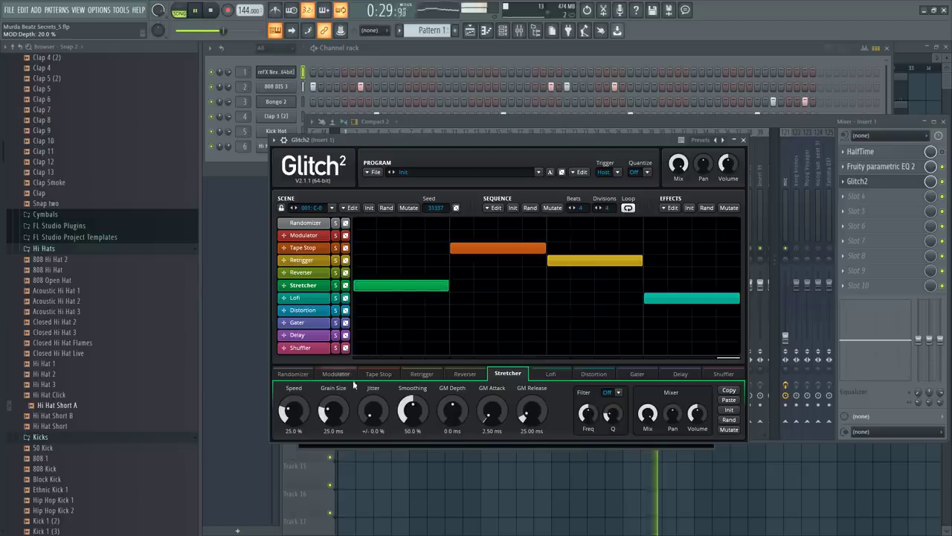
{"action": "mouse_move", "coordinate": [293, 410]}
{"action": "left_mouse_down"}
{"action": "mouse_move", "coordinate": [292, 391]}
{"action": "mouse_move", "coordinate": [332, 435]}
{"action": "mouse_move", "coordinate": [332, 405]}
{"action": "mouse_move", "coordinate": [292, 409]}
{"action": "left_mouse_up"}
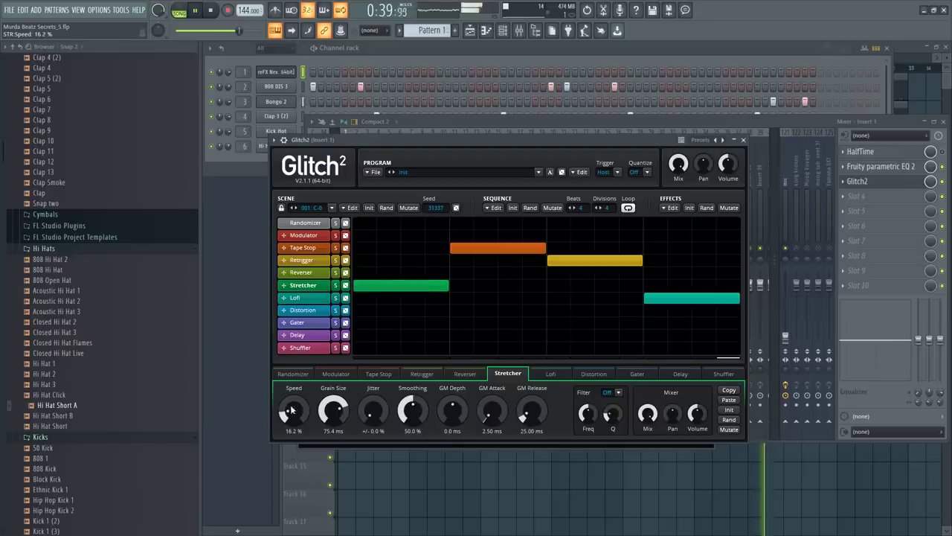
{"action": "left_click_drag", "start_coordinate": [647, 411], "coordinate": [649, 414]}
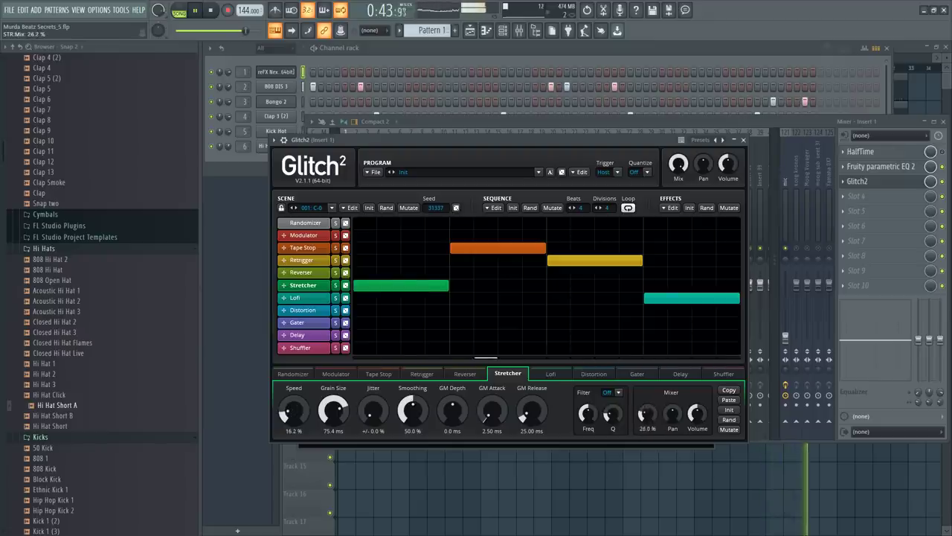
{"action": "left_click", "coordinate": [743, 140]}
{"action": "key", "text": "space"}
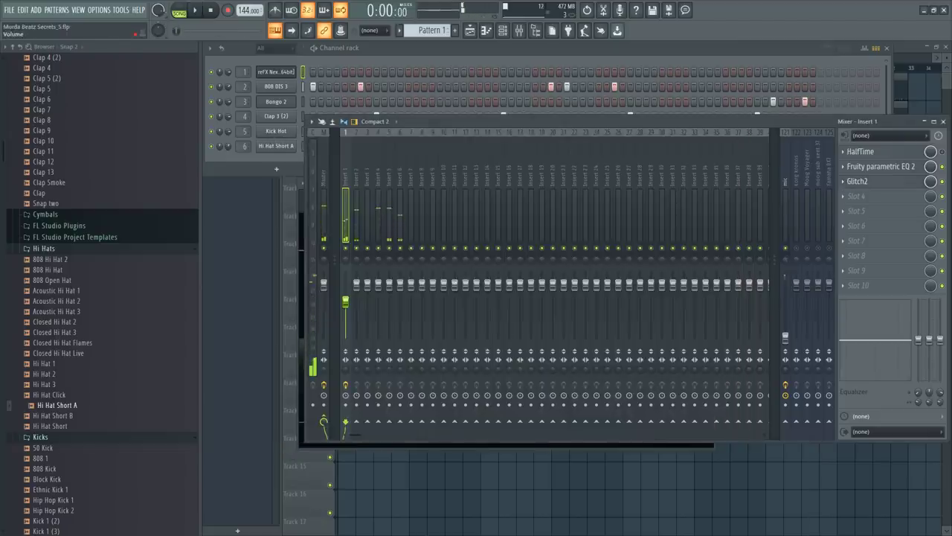
Reset the mic track's volume to its default level and restart playback
{"action": "right_click", "coordinate": [787, 336]}
{"action": "left_click", "coordinate": [811, 281]}
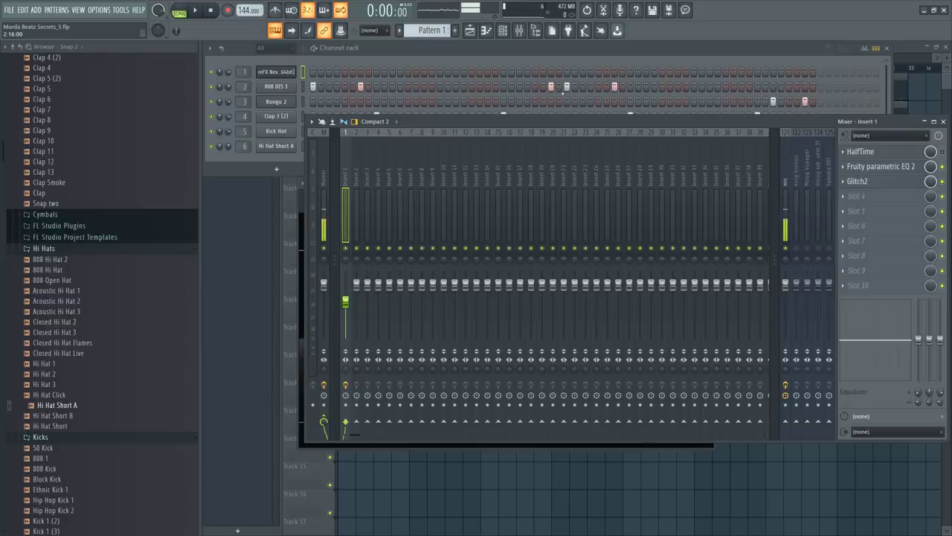
{"action": "key", "text": "space"}
Rename the mixer track Insert 7 to "drums"
{"action": "left_click", "coordinate": [357, 216]}
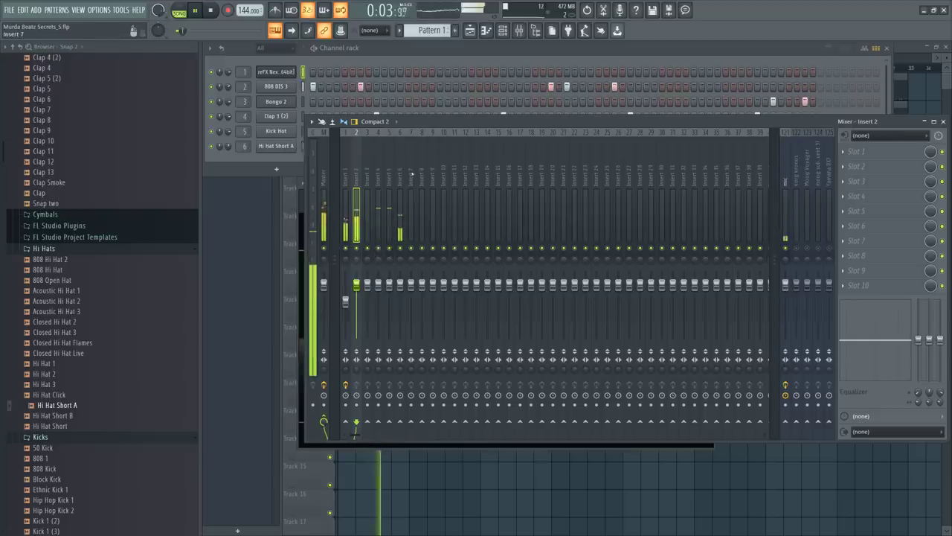
{"action": "left_click", "coordinate": [412, 174]}
{"action": "right_click", "coordinate": [412, 173]}
{"action": "left_click", "coordinate": [446, 141]}
{"action": "type", "text": "dru"}
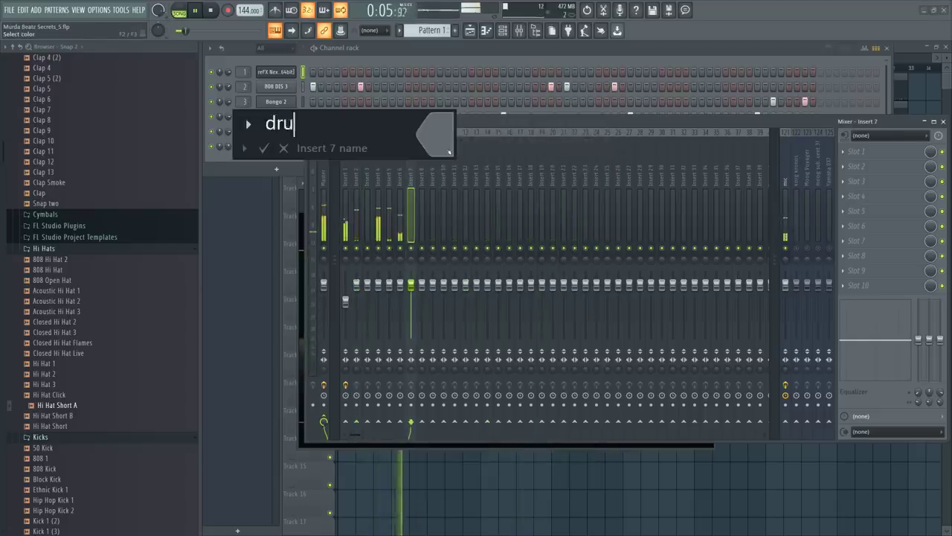
{"action": "type", "text": "ms"}
{"action": "key", "text": "Return"}
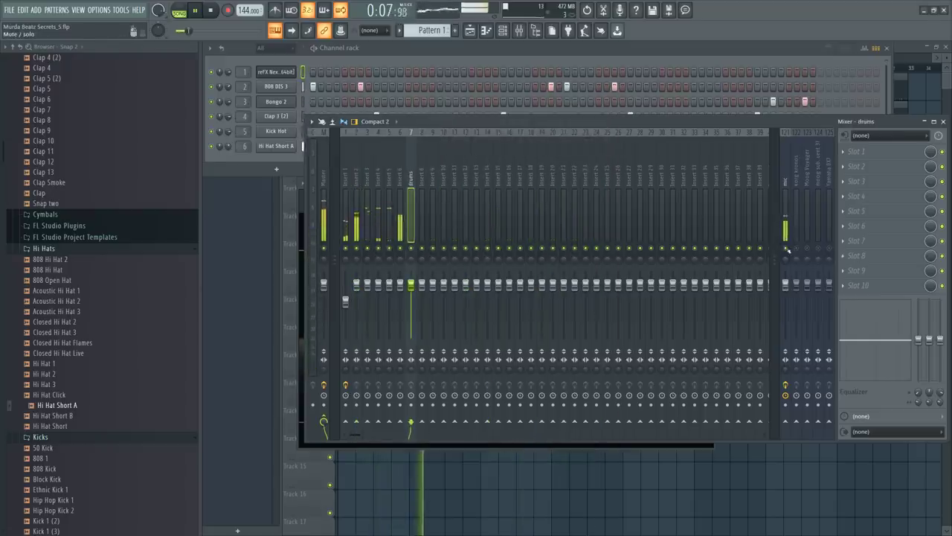
Lower the mic track's volume and color the drums mixer track dark magenta
{"action": "left_click_drag", "start_coordinate": [784, 284], "coordinate": [785, 336]}
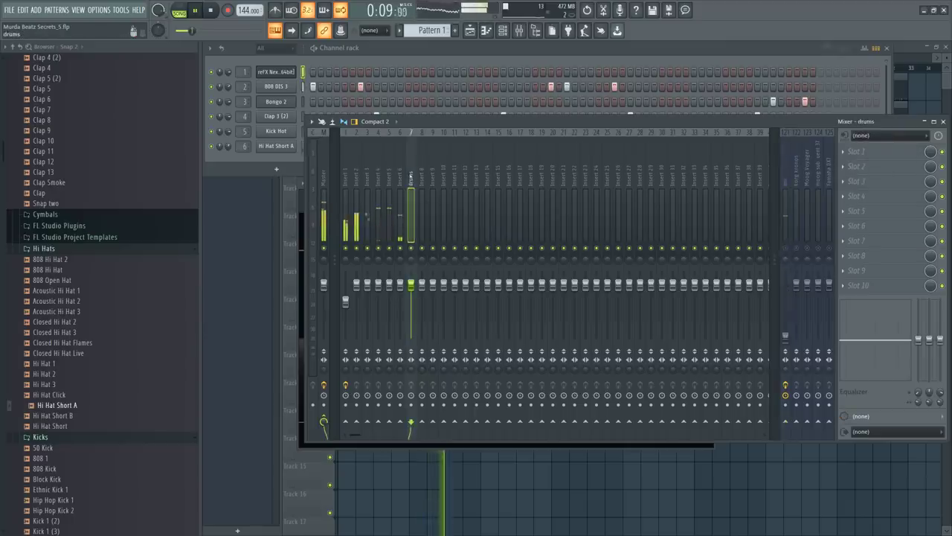
{"action": "right_click", "coordinate": [414, 173]}
{"action": "left_click", "coordinate": [430, 158]}
{"action": "left_click", "coordinate": [461, 289]}
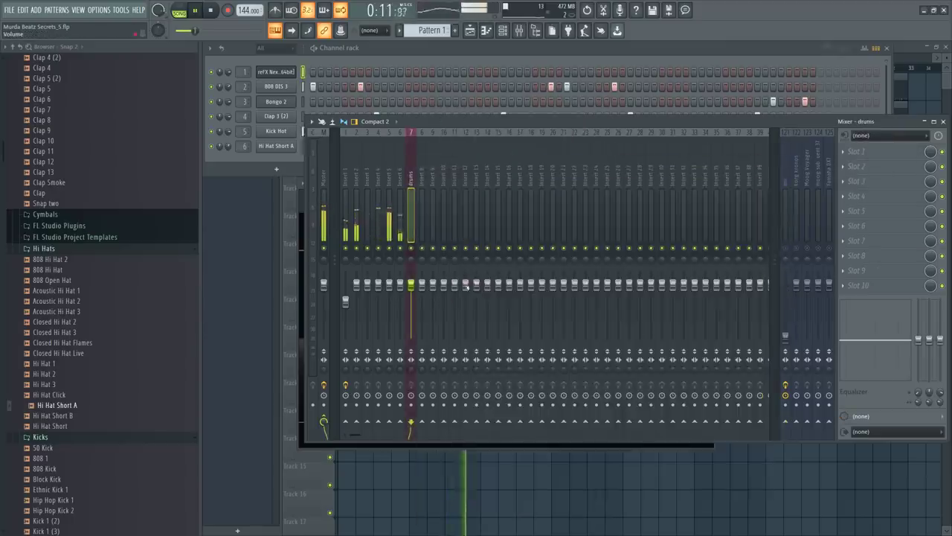
Select mixer tracks Insert 3 through Insert 6 and route them only to the drums track
{"action": "double_click", "coordinate": [402, 121]}
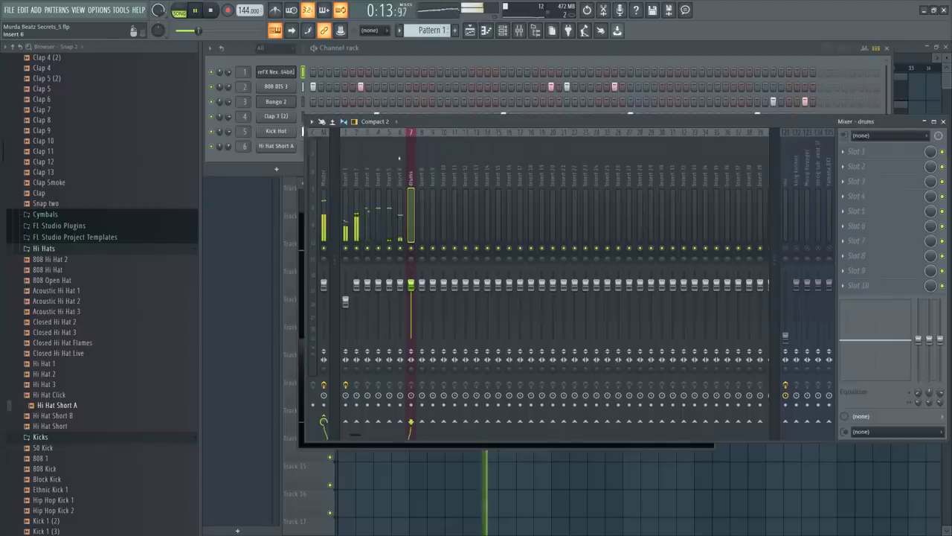
{"action": "left_click_drag", "start_coordinate": [405, 168], "coordinate": [366, 196]}
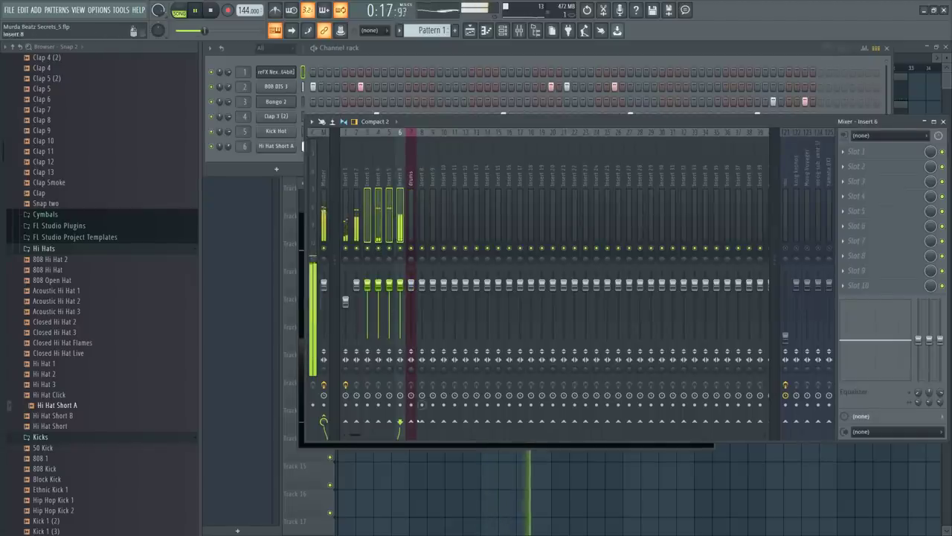
{"action": "right_click", "coordinate": [411, 422]}
{"action": "left_click", "coordinate": [447, 444]}
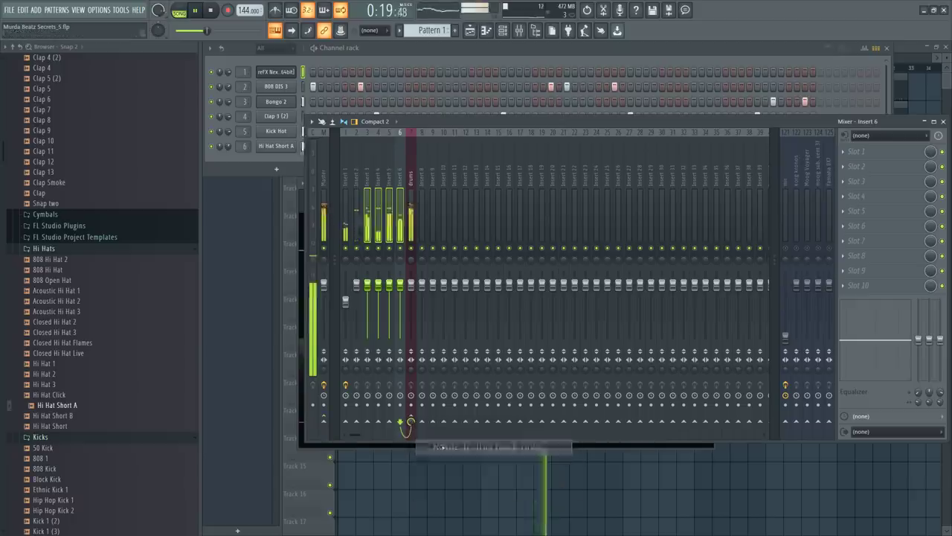
In Pattern 2, replace the Hi Hat Short A notes with a hit every 2 steps across 32 steps
{"action": "left_click", "coordinate": [429, 52]}
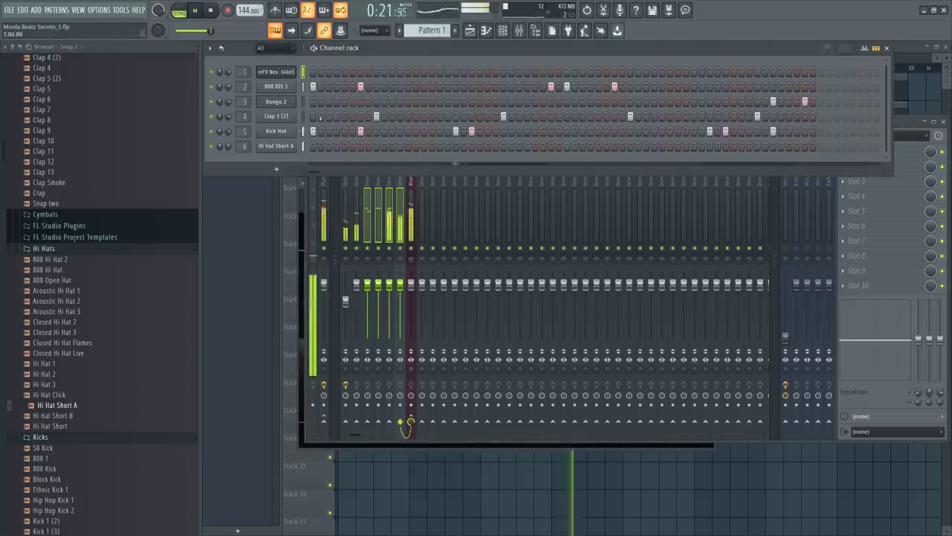
{"action": "scroll", "coordinate": [429, 30], "scroll_direction": "down", "scroll_amount": 1}
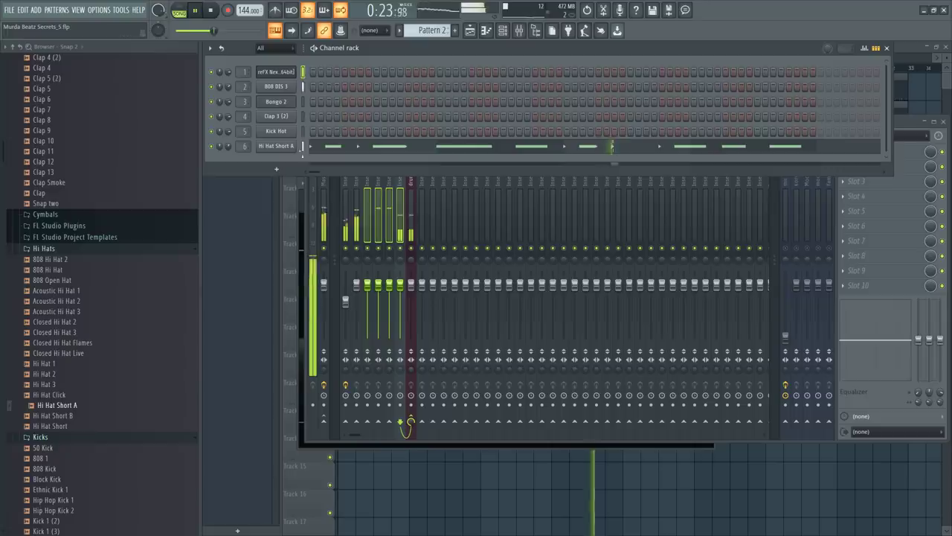
{"action": "right_click", "coordinate": [276, 146]}
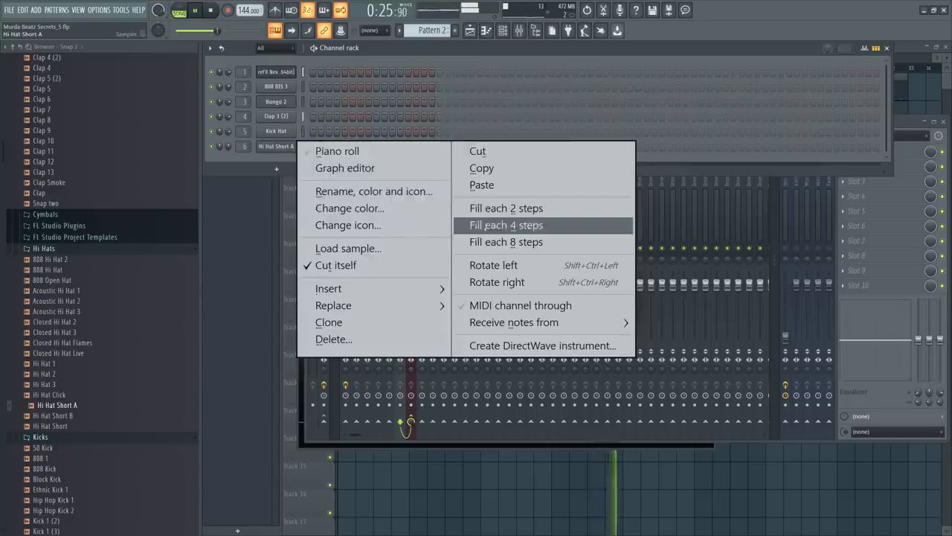
{"action": "left_click", "coordinate": [483, 209]}
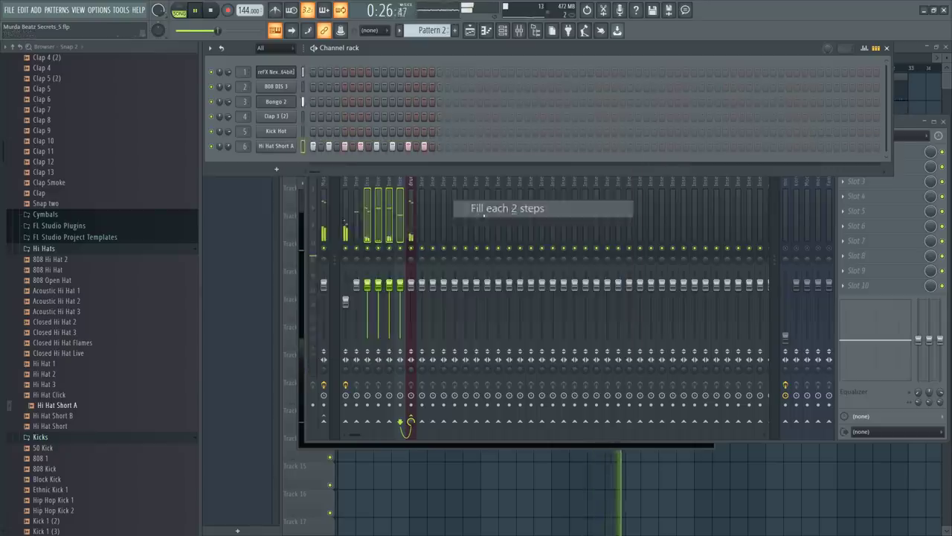
{"action": "left_click", "coordinate": [440, 146]}
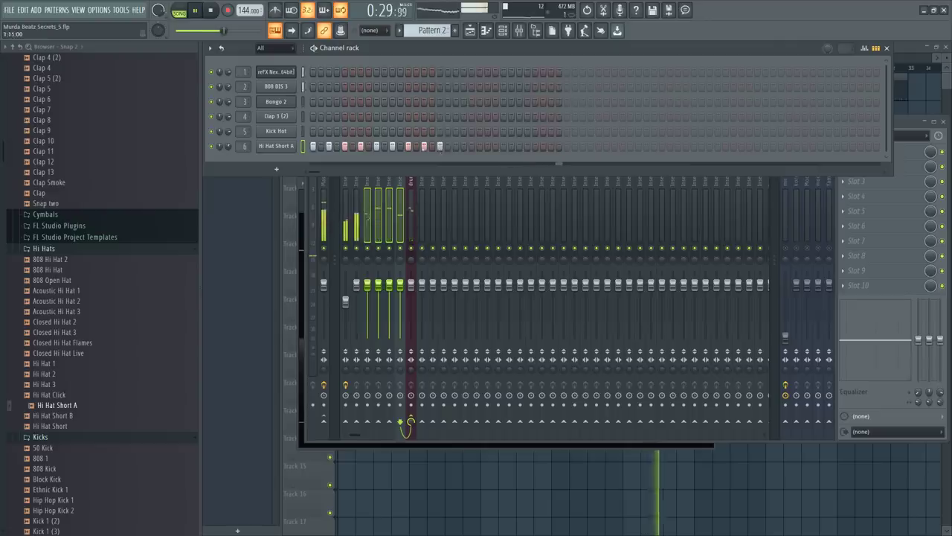
{"action": "right_click", "coordinate": [283, 148]}
{"action": "left_click", "coordinate": [484, 209]}
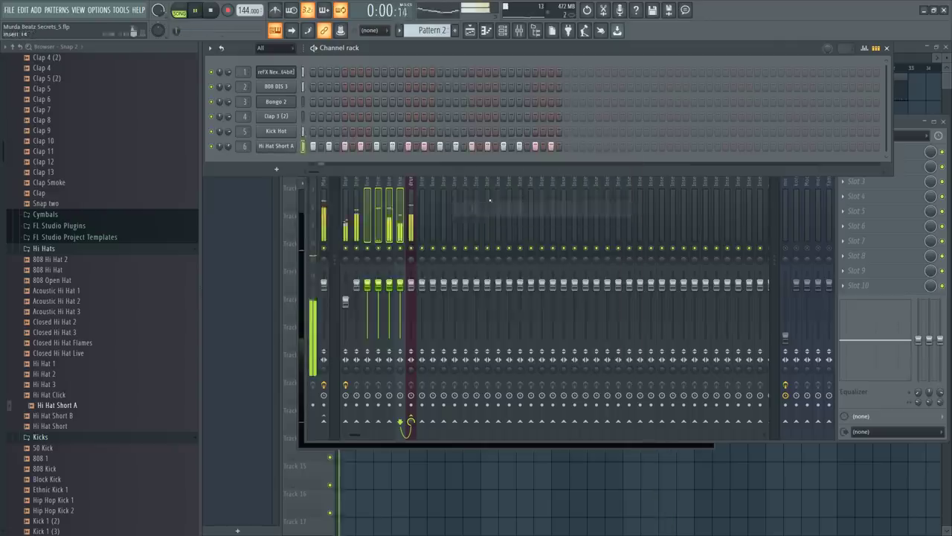
Check the Hi Hat Short A channel's time and group settings while the beat plays
{"action": "left_click", "coordinate": [276, 146]}
{"action": "key", "text": "space"}
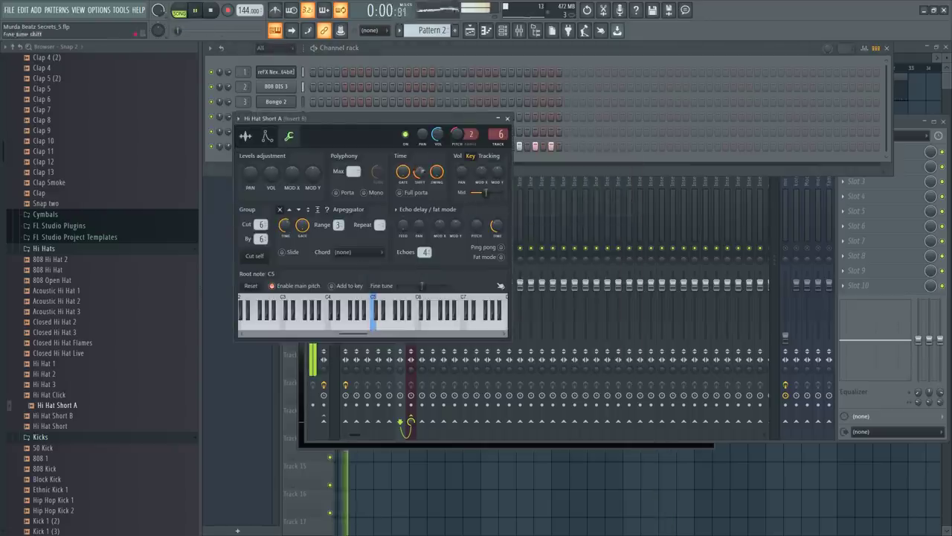
{"action": "left_click", "coordinate": [506, 118]}
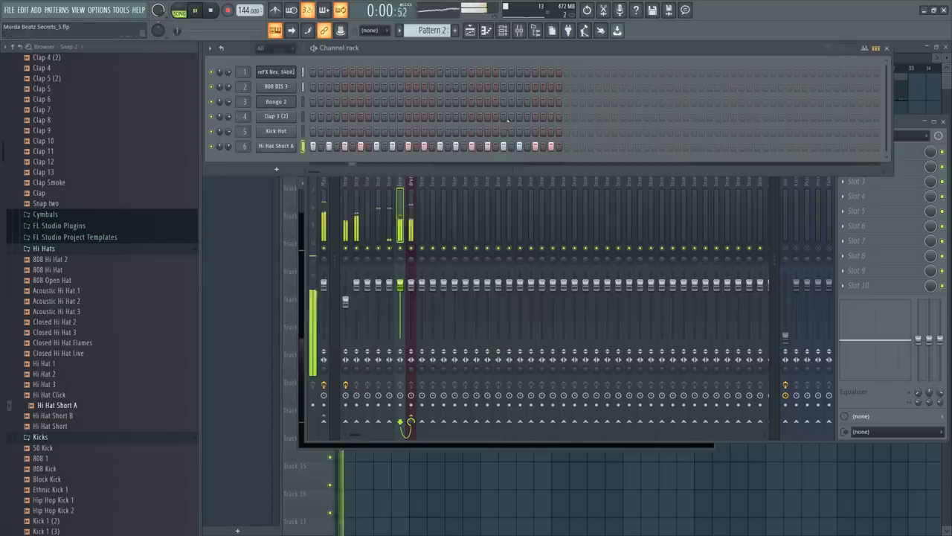
In Pattern 2's Hi Hat Short A piano roll, delete the C5 hits on steps 3 and 7 of bar 2
{"action": "right_click", "coordinate": [286, 145]}
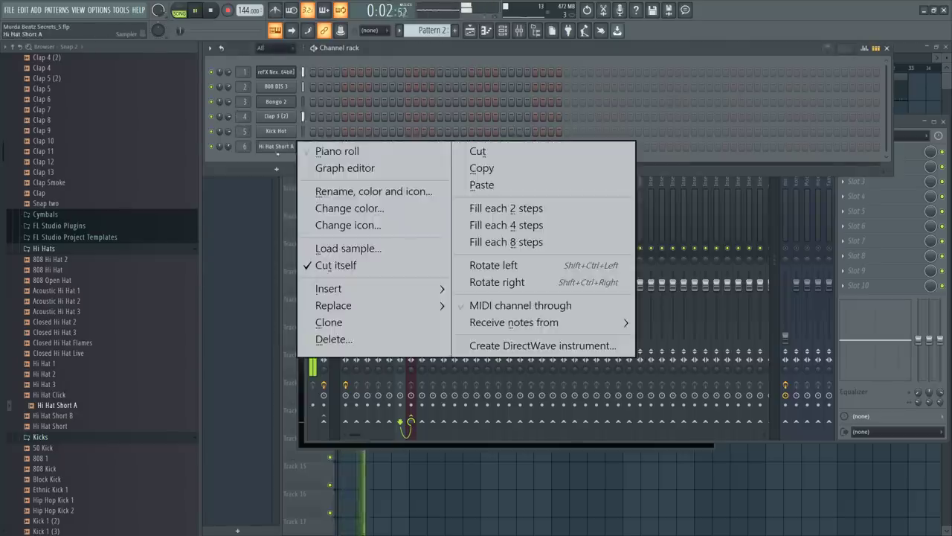
{"action": "left_click", "coordinate": [335, 151]}
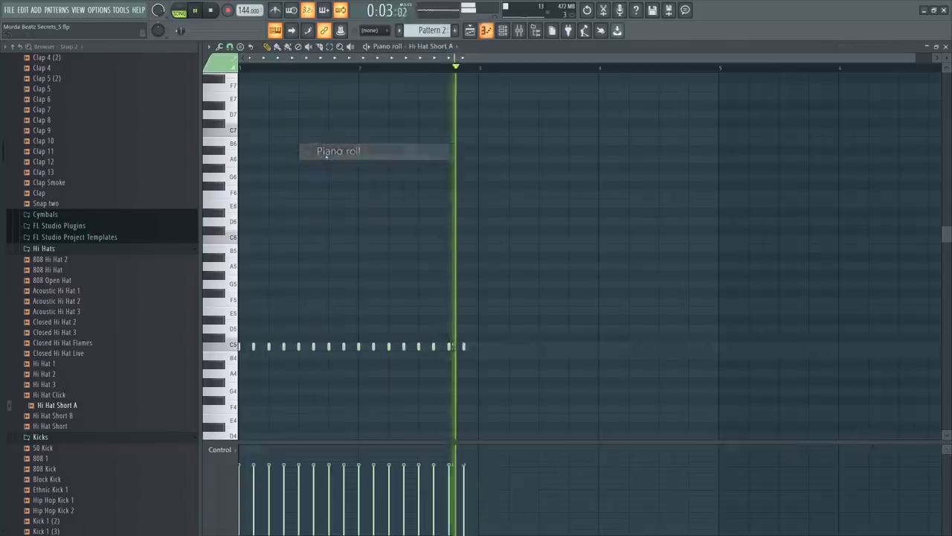
{"action": "right_click", "coordinate": [374, 346]}
{"action": "left_click", "coordinate": [389, 346]}
{"action": "right_click", "coordinate": [403, 346]}
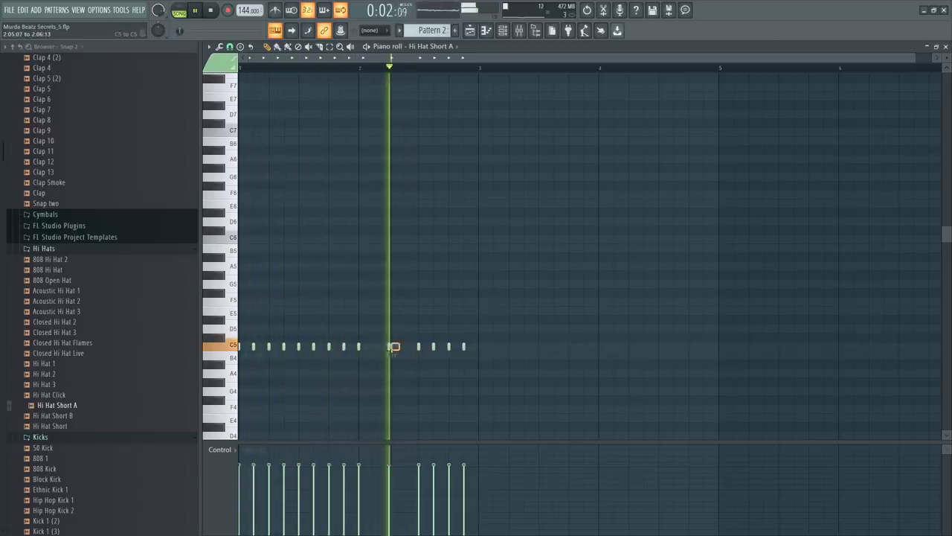
Lengthen the hi-hat note on step 5 of bar 2 up to step 9 and arpeggiate it into a fast roll
{"action": "left_click_drag", "start_coordinate": [392, 346], "coordinate": [420, 347]}
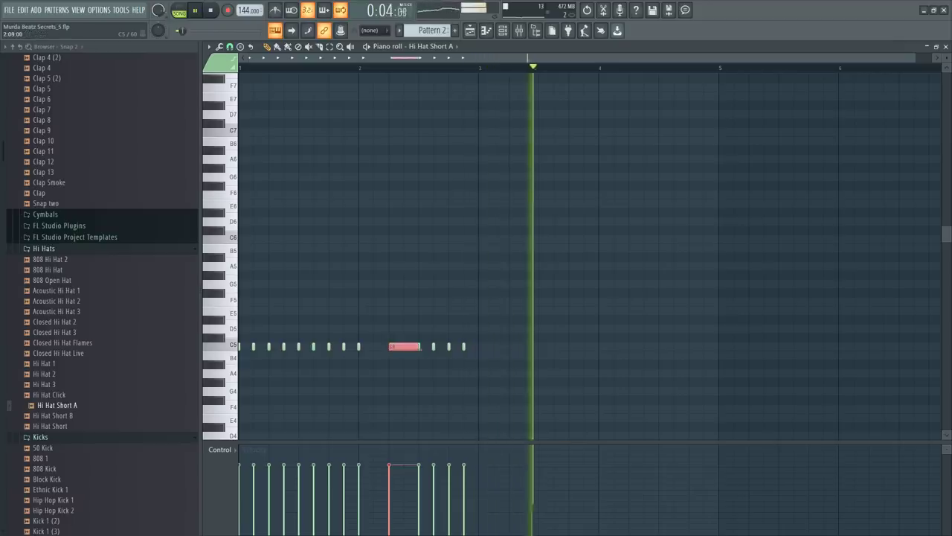
{"action": "key", "text": "ctrl+k"}
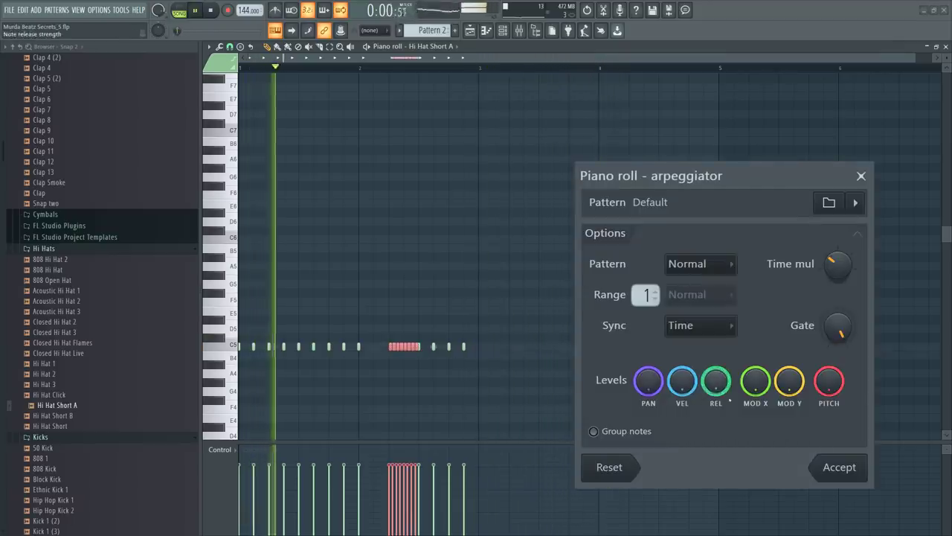
{"action": "key", "text": "Return"}
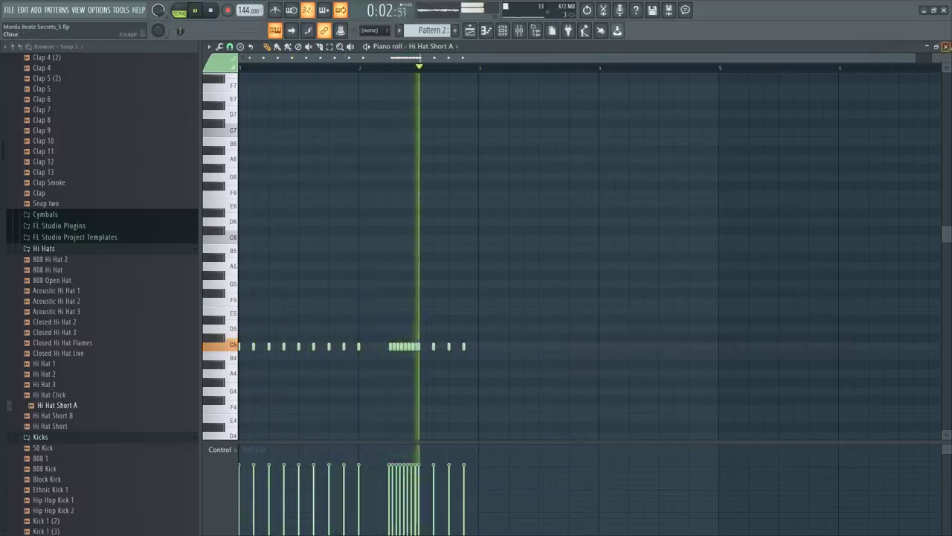
{"action": "key", "text": "F7"}
Replace the sample of the 808 DIS 3 channel with 808 Prime from the 808s folder and play the beat
{"action": "scroll", "coordinate": [68, 183], "scroll_direction": "up", "scroll_amount": 1}
{"action": "scroll", "coordinate": [69, 183], "scroll_direction": "up", "scroll_amount": 5}
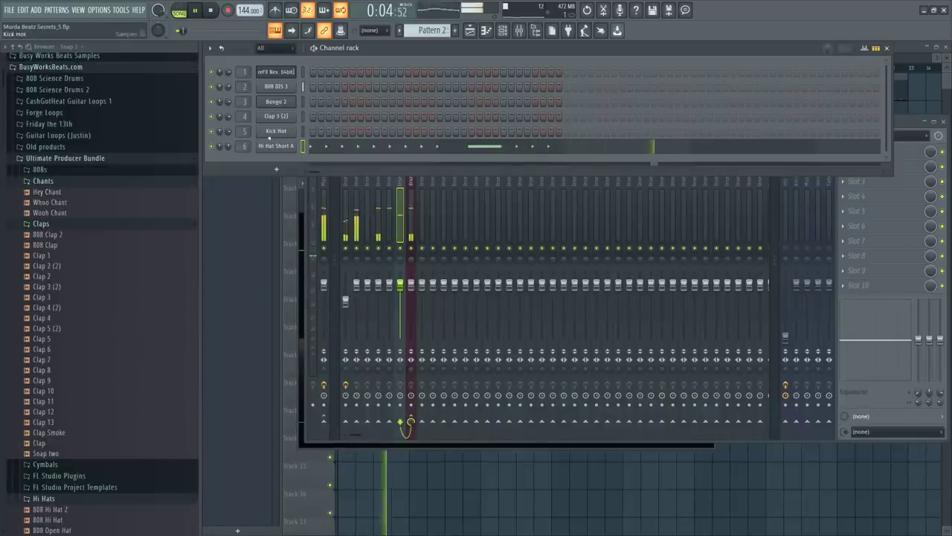
{"action": "left_click", "coordinate": [67, 169]}
{"action": "key", "text": "space"}
{"action": "left_click", "coordinate": [66, 307]}
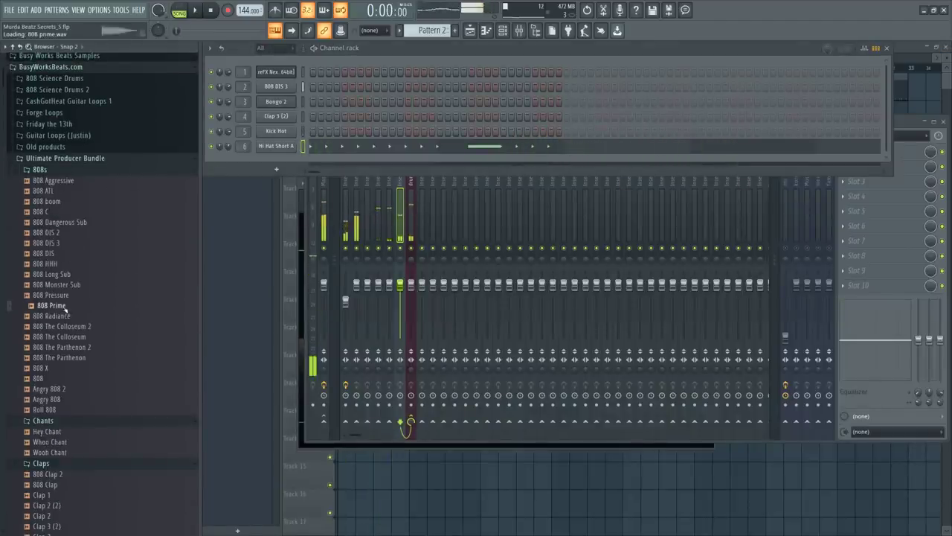
{"action": "left_click_drag", "start_coordinate": [67, 307], "coordinate": [275, 88]}
{"action": "key", "text": "space"}
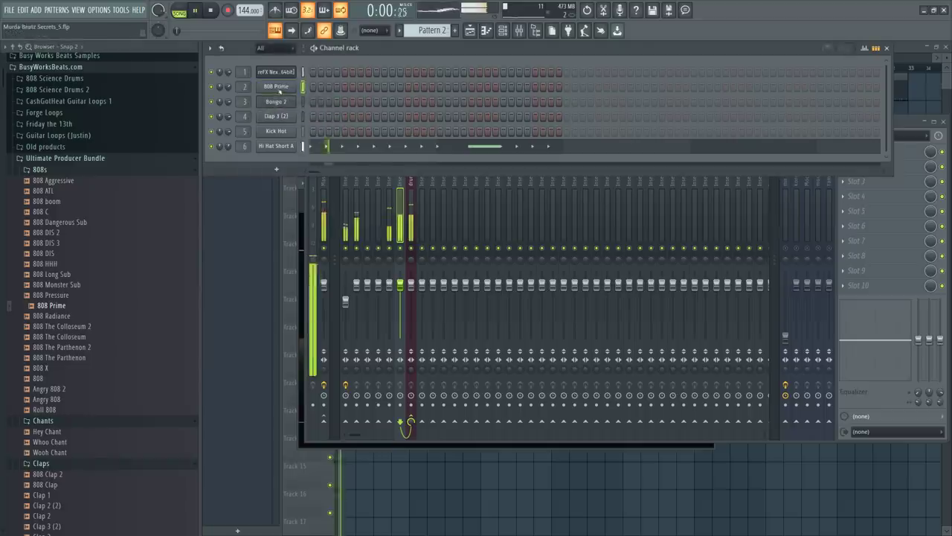
Audition alternative samples from the 808s folder, such as 808 Long Sub, 808 boom, 808 The Colloseum and Roll 808, against the beat
{"action": "key", "text": "space"}
{"action": "left_click", "coordinate": [67, 316]}
{"action": "left_click", "coordinate": [55, 274]}
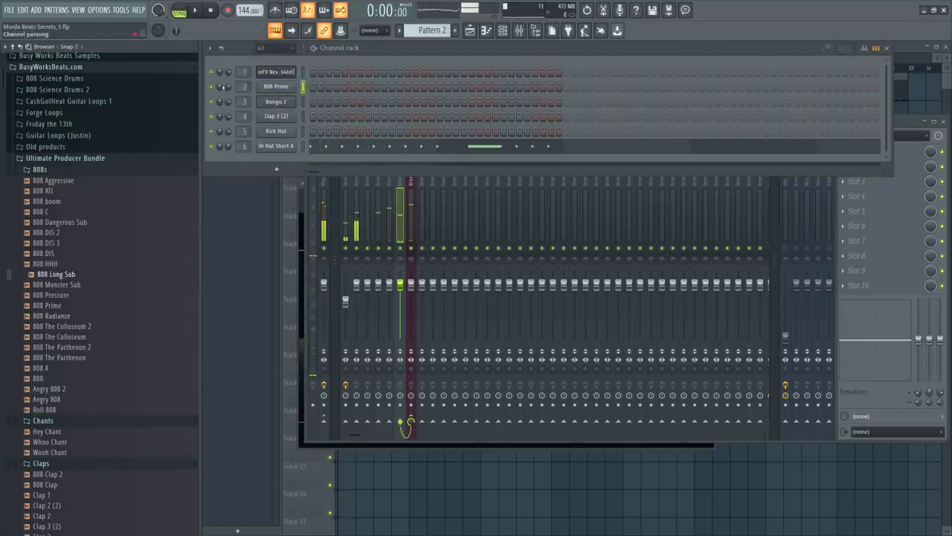
{"action": "key", "text": "space"}
{"action": "left_click", "coordinate": [51, 232]}
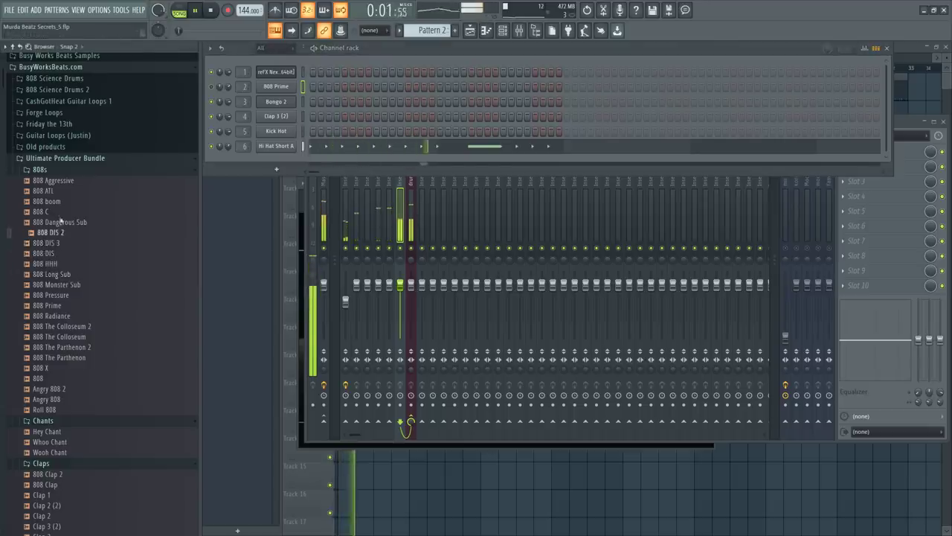
{"action": "left_click", "coordinate": [50, 201]}
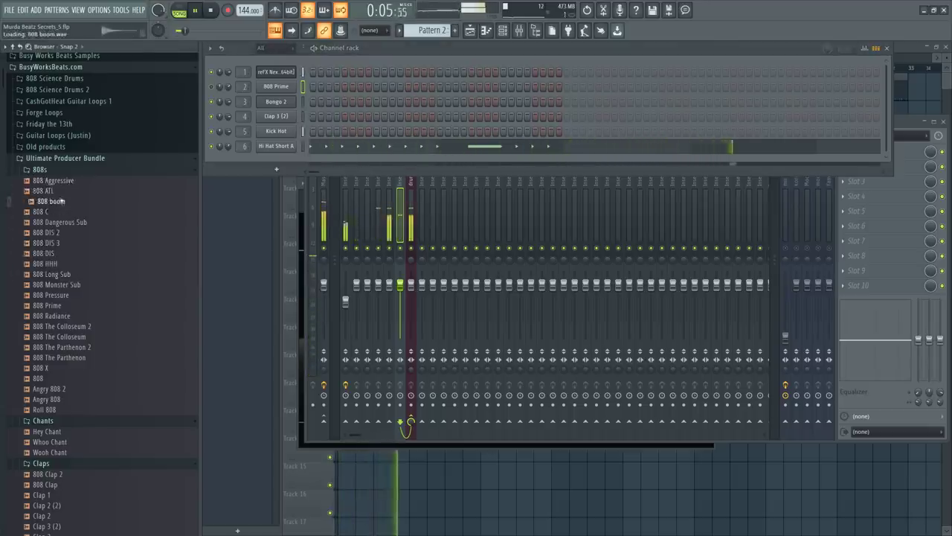
{"action": "left_click", "coordinate": [51, 305]}
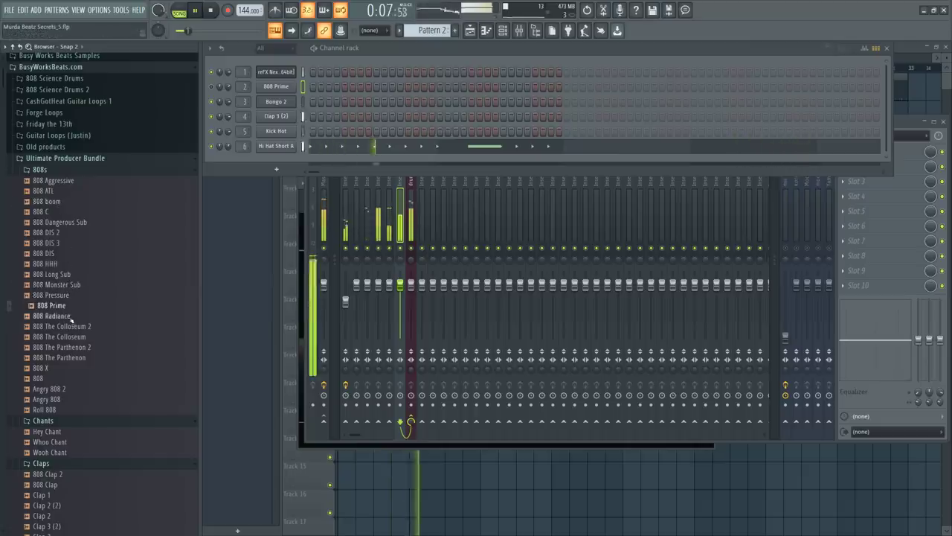
{"action": "left_click", "coordinate": [67, 316]}
{"action": "left_click", "coordinate": [65, 326]}
{"action": "left_click", "coordinate": [67, 336]}
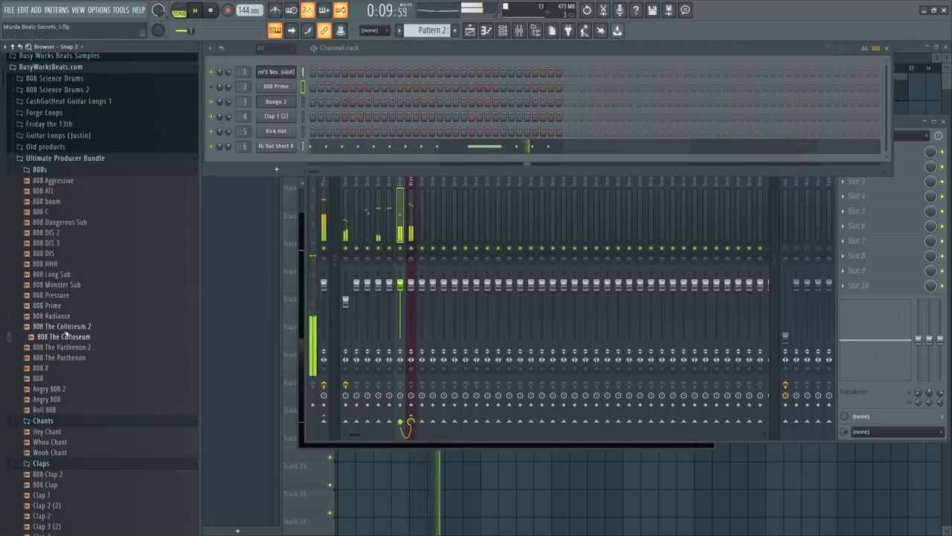
{"action": "left_click", "coordinate": [66, 347]}
{"action": "left_click", "coordinate": [66, 357]}
{"action": "left_click", "coordinate": [66, 367]}
{"action": "left_click", "coordinate": [65, 377]}
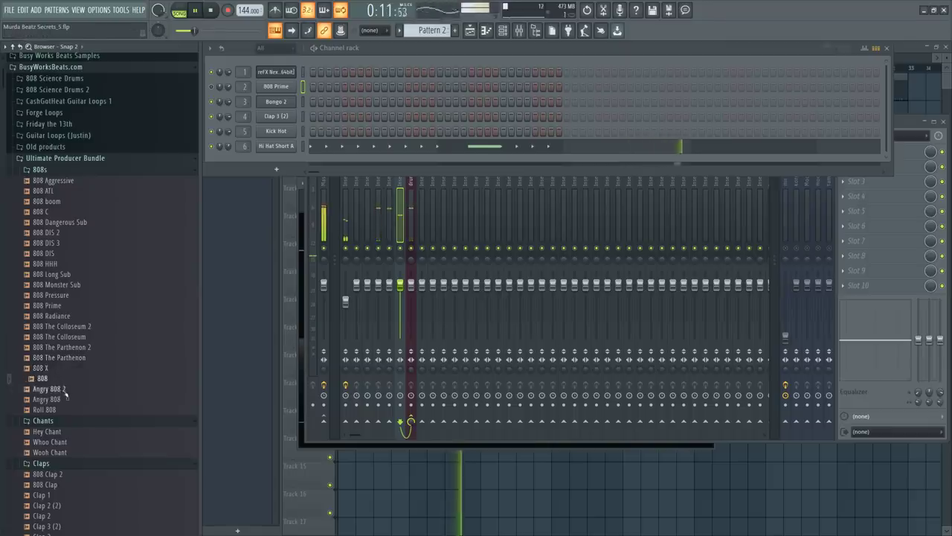
{"action": "left_click", "coordinate": [65, 396]}
{"action": "left_click", "coordinate": [64, 409]}
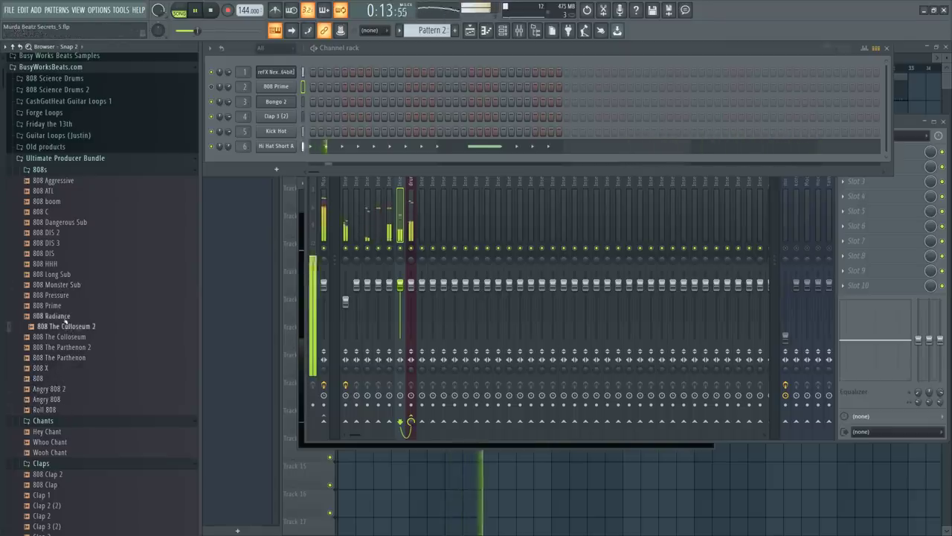
{"action": "left_click", "coordinate": [53, 305]}
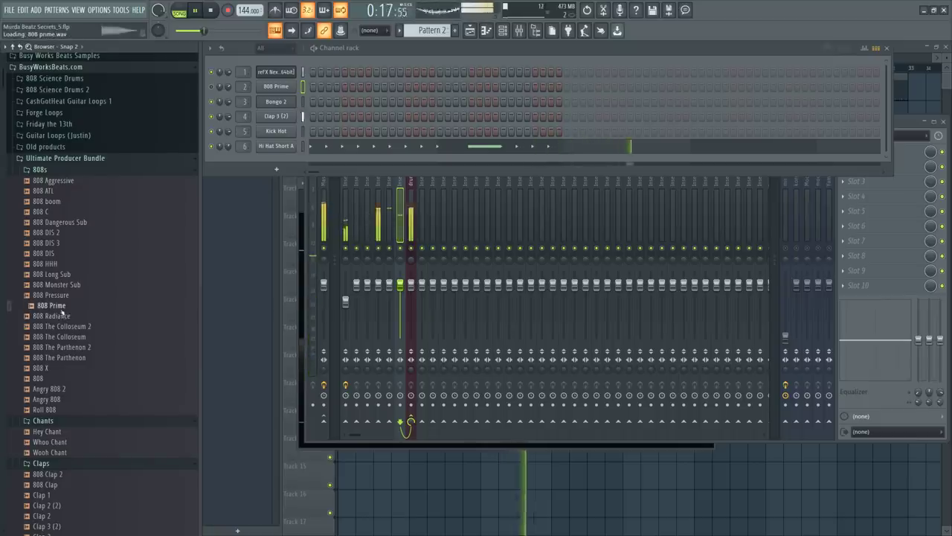
{"action": "key", "text": "Up"}
{"action": "key", "text": "Up"}
{"action": "key", "text": "Up"}
{"action": "key", "text": "Up"}
{"action": "key", "text": "Up"}
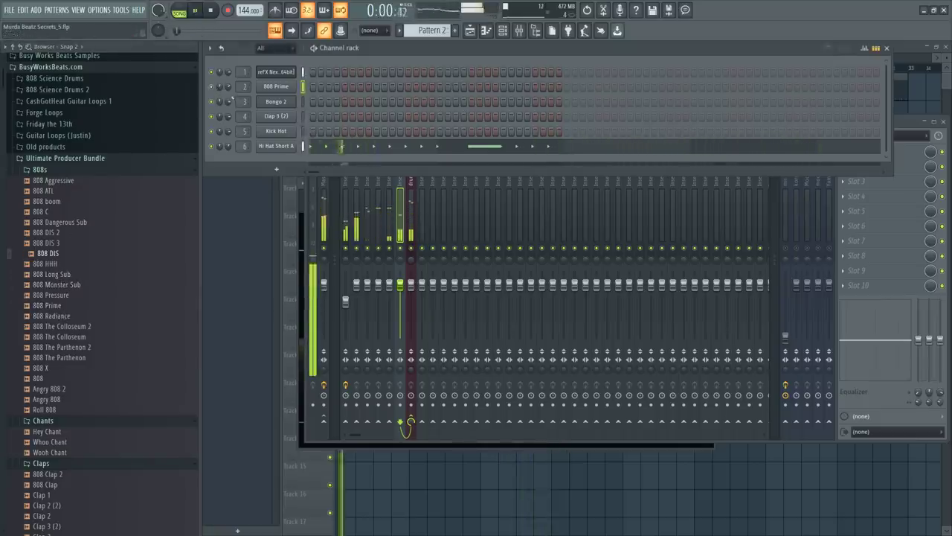
In Pattern 1, transpose the 808 Prime notes down three semitones to B4
{"action": "left_click", "coordinate": [276, 87]}
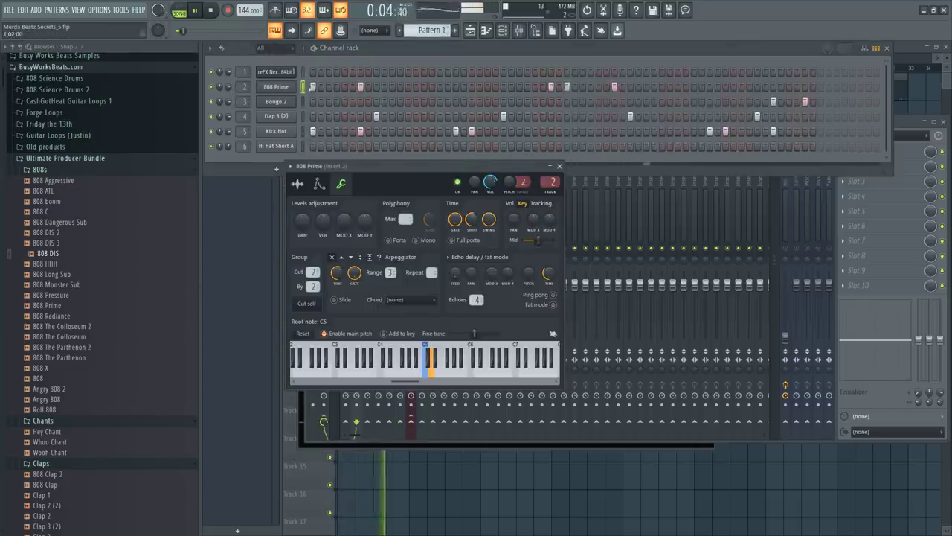
{"action": "right_click", "coordinate": [283, 87]}
{"action": "left_click", "coordinate": [340, 91]}
{"action": "key", "text": "space"}
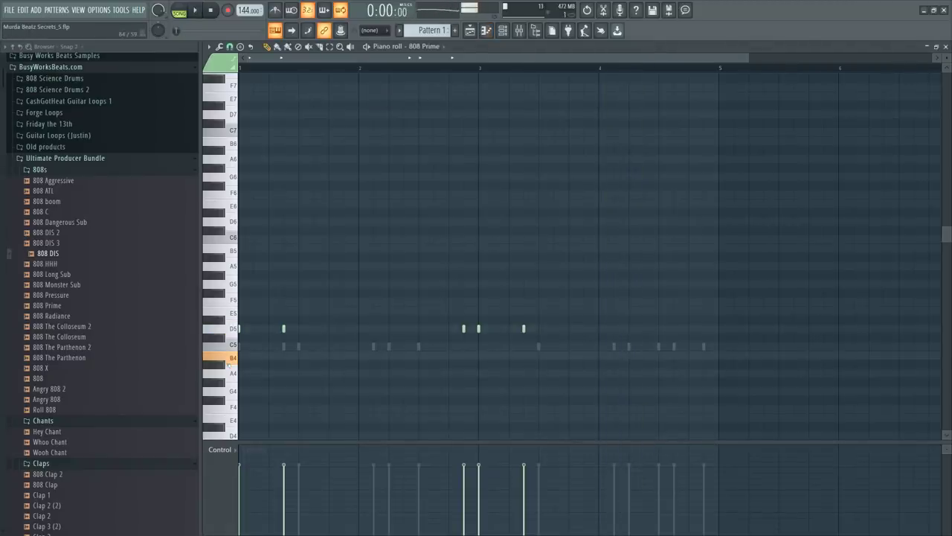
{"action": "key", "text": "space"}
{"action": "key", "text": "shift+Down"}
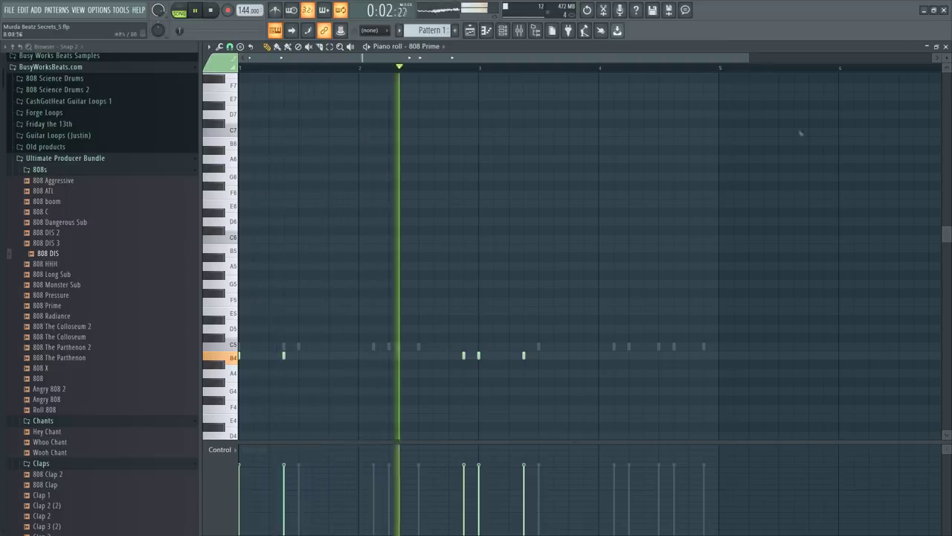
{"action": "left_click", "coordinate": [946, 46]}
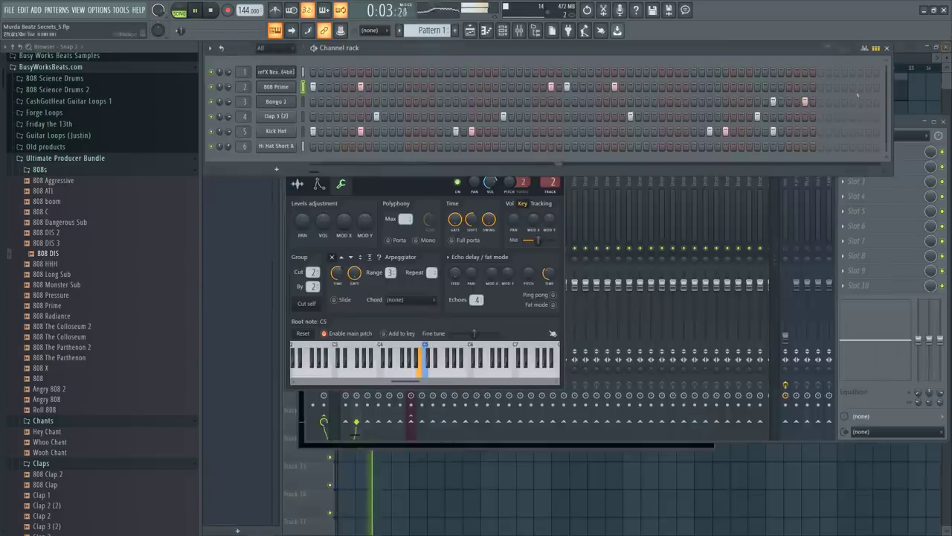
Try detuning the 808 Prime channel to about -61 cents from its sample settings
{"action": "left_click", "coordinate": [277, 87]}
{"action": "left_click", "coordinate": [277, 87]}
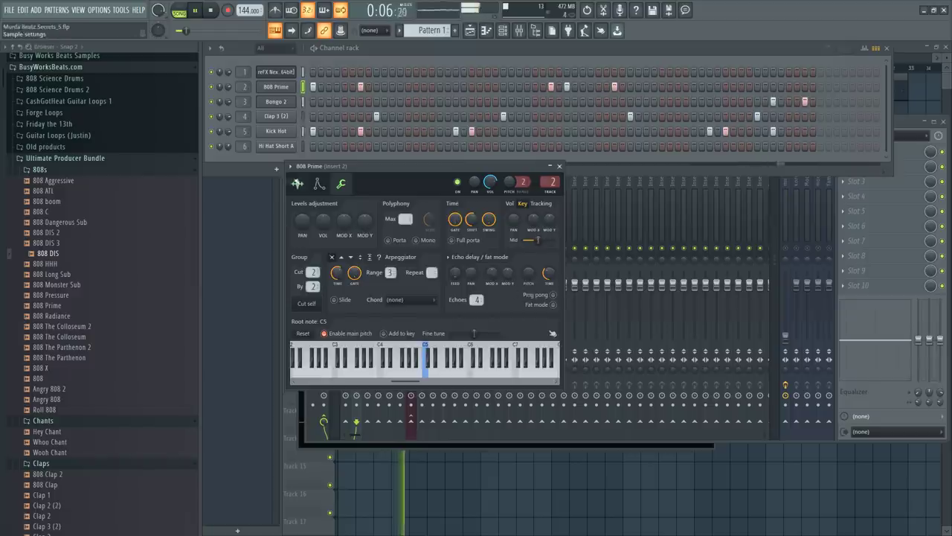
{"action": "left_click", "coordinate": [298, 184]}
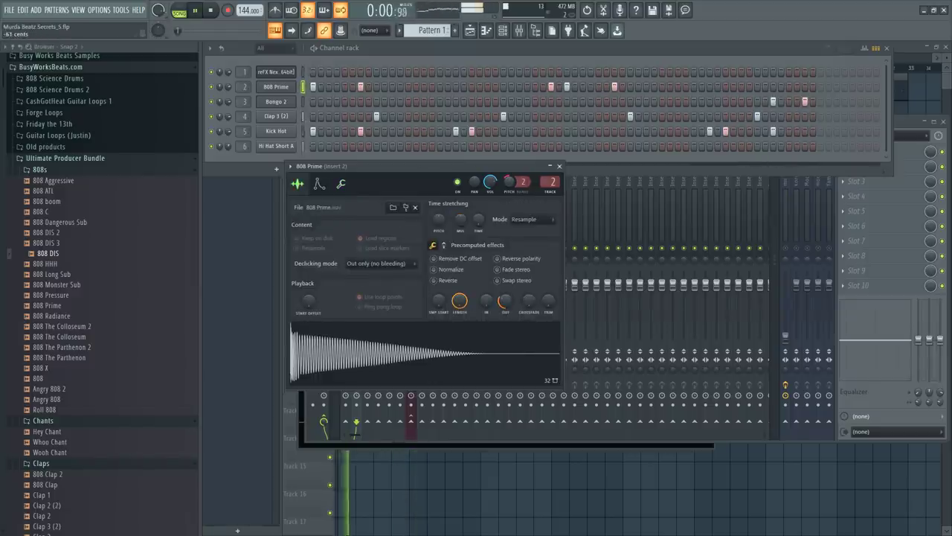
{"action": "left_click", "coordinate": [559, 166]}
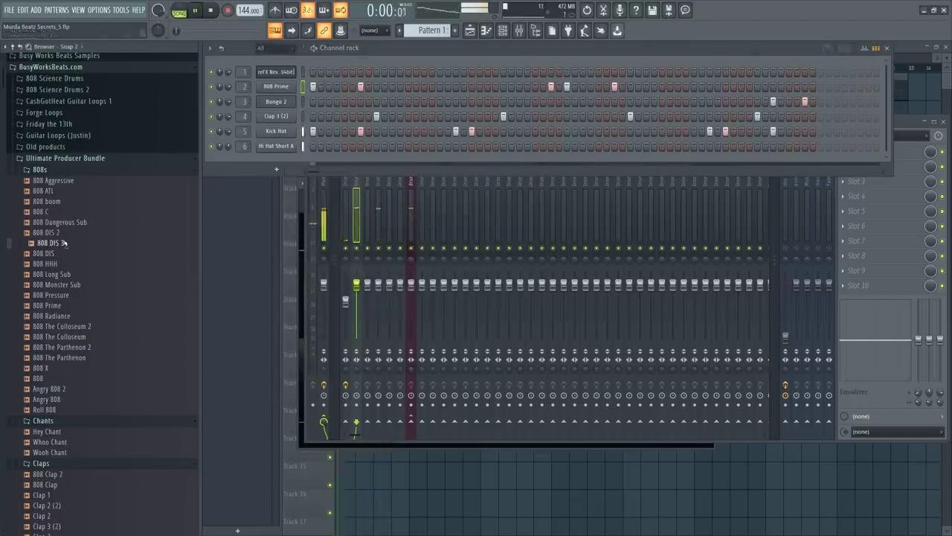
Enable the volume envelope on the 808 Prime channel and review its miscellaneous settings
{"action": "key", "text": "space"}
{"action": "left_click", "coordinate": [273, 87]}
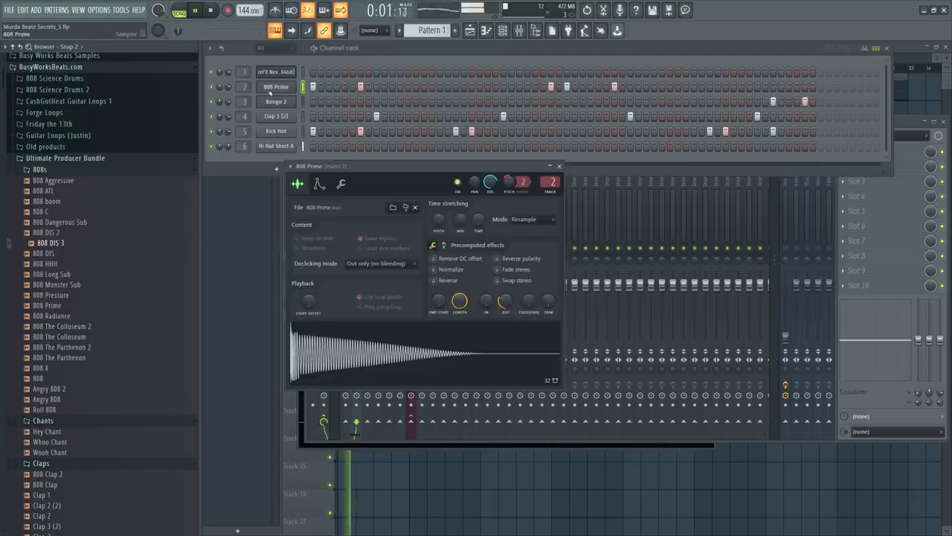
{"action": "left_click", "coordinate": [319, 183]}
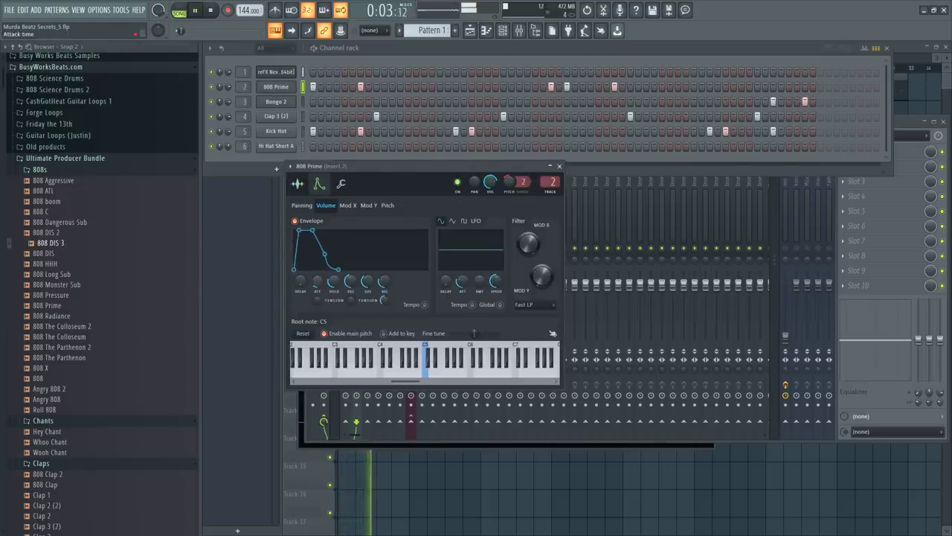
{"action": "left_click", "coordinate": [341, 185]}
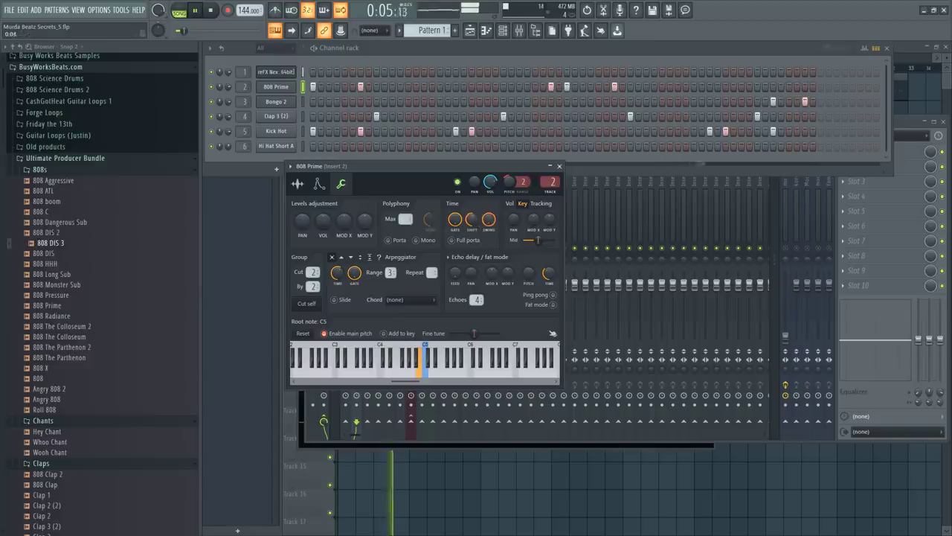
{"action": "left_click", "coordinate": [319, 184]}
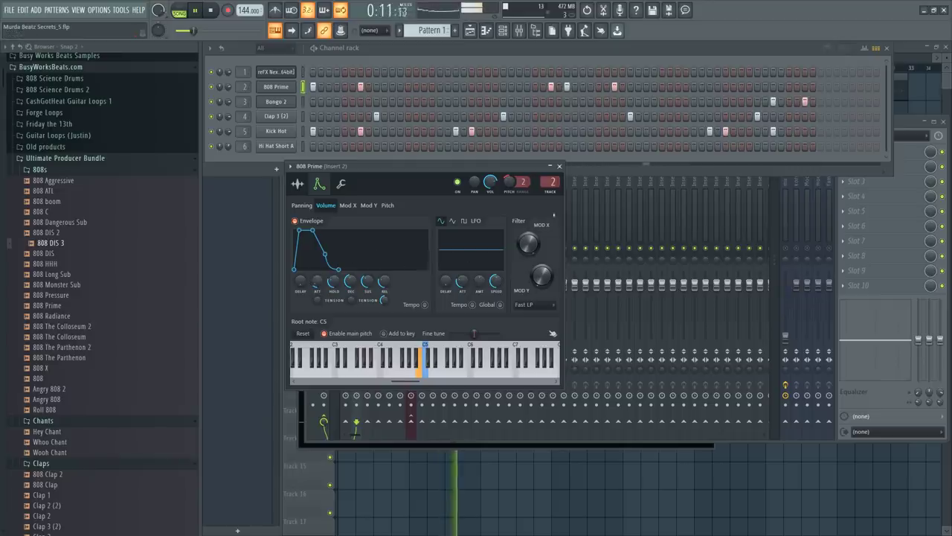
{"action": "left_click", "coordinate": [560, 166]}
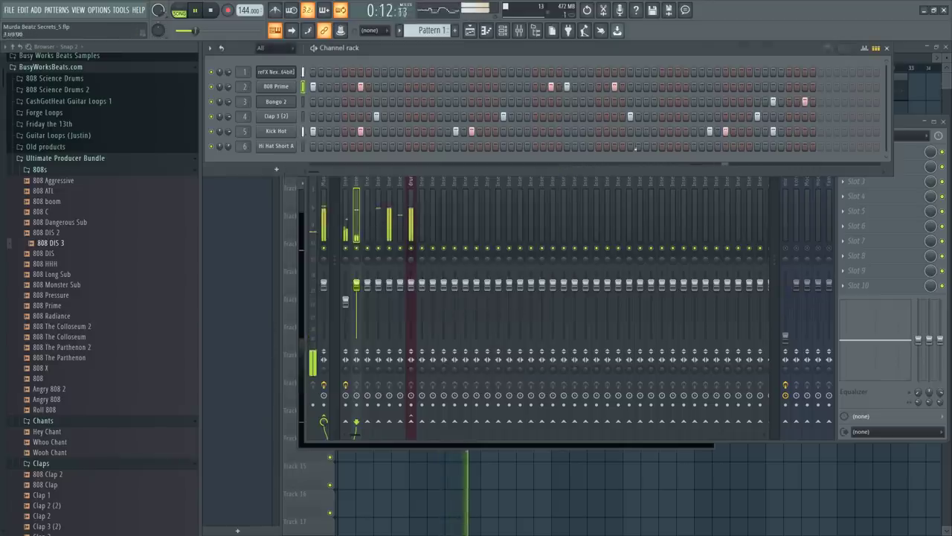
Remove the hold and sustain from 808 Prime's volume envelope, adjust its decay, and bring up the playlist
{"action": "left_click", "coordinate": [276, 87]}
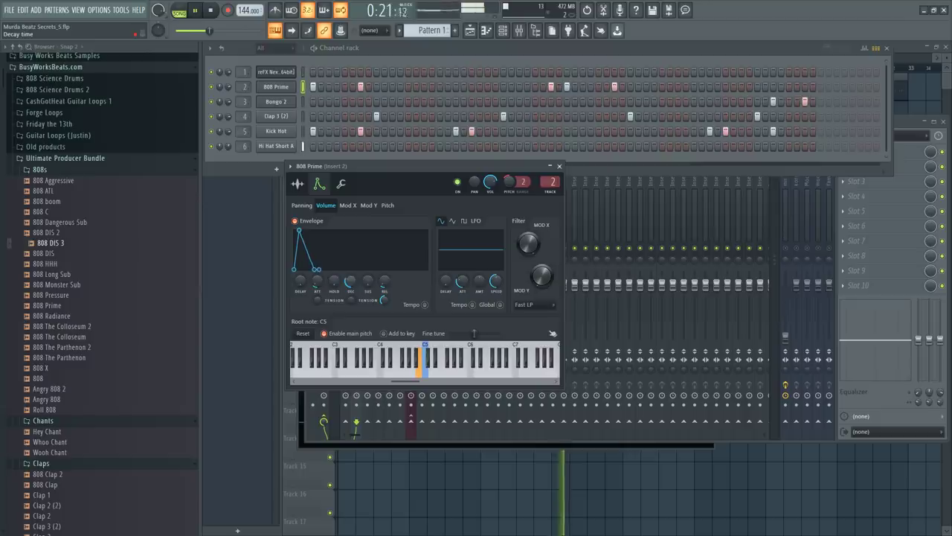
{"action": "left_click", "coordinate": [559, 166]}
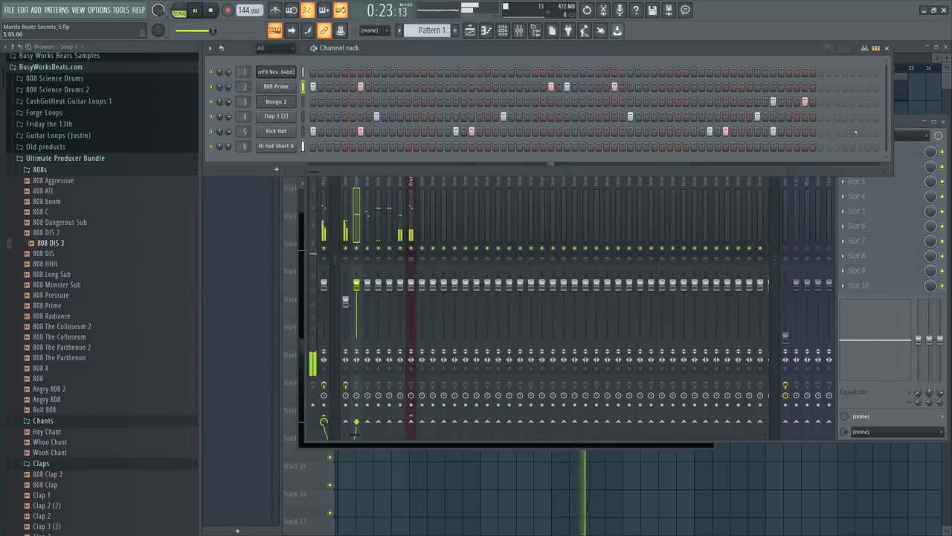
{"action": "left_click", "coordinate": [415, 197]}
{"action": "key", "text": "F5"}
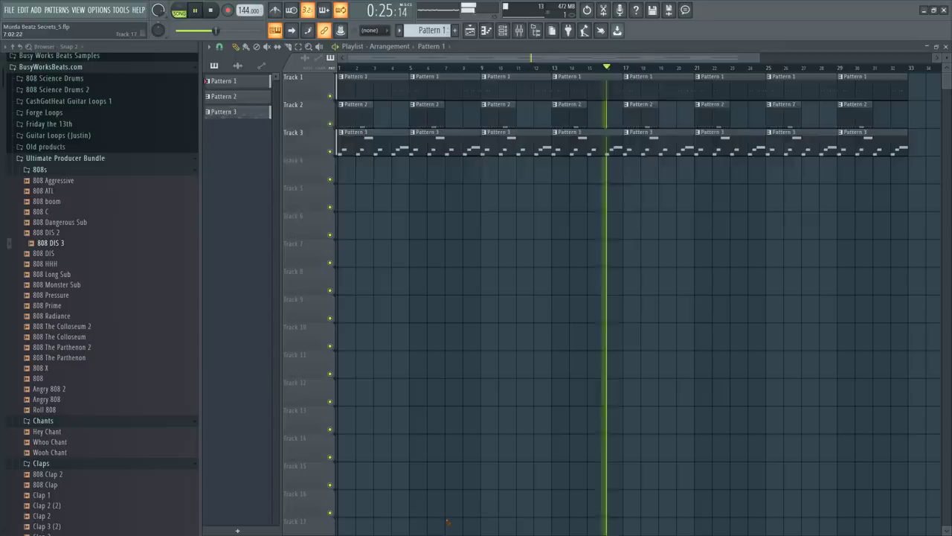
Inspect the Glitch2 effect on mixer insert 1 and bring up the channel rack
{"action": "key", "text": "F9"}
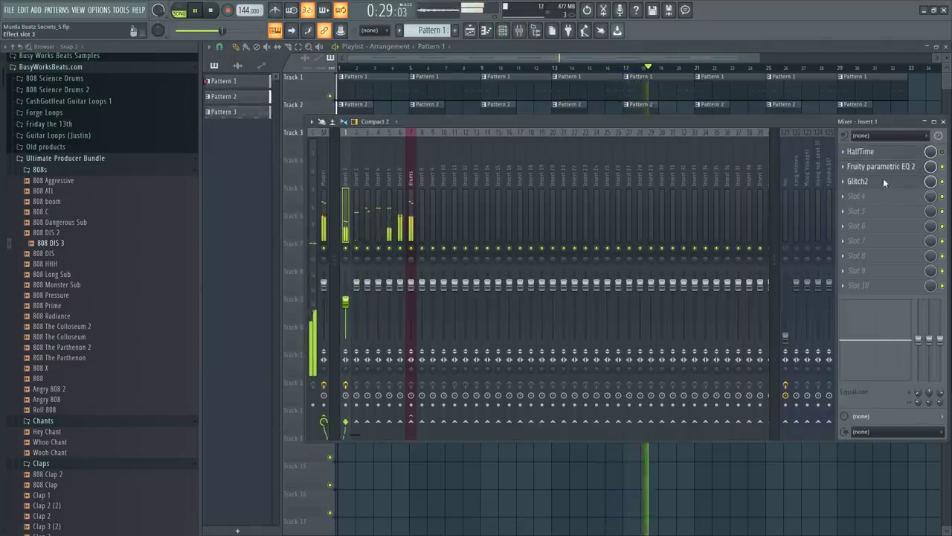
{"action": "left_click", "coordinate": [883, 181]}
{"action": "left_click", "coordinate": [503, 30]}
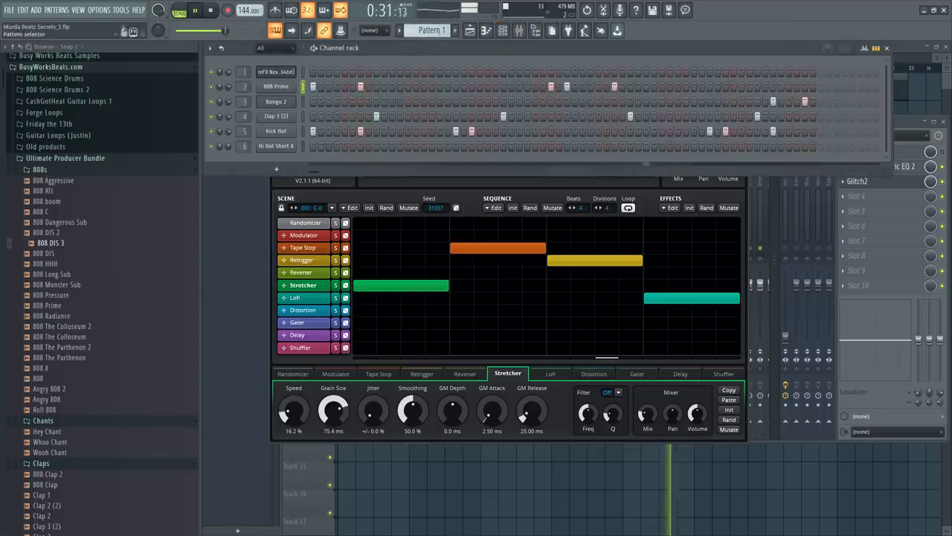
In Pattern 3's Nexus piano roll, add A#5 and B5 notes in the second half of bar 1, matching neighbouring velocities
{"action": "key", "text": "F7"}
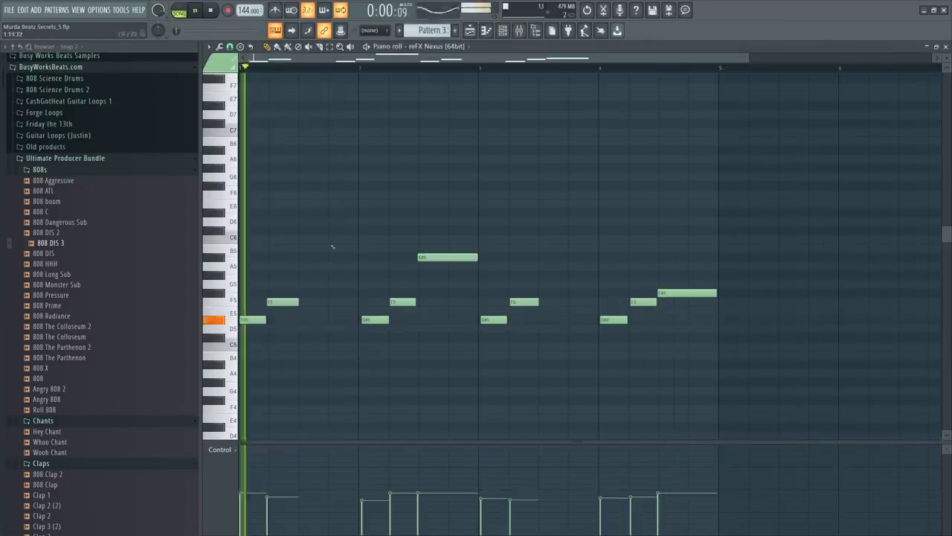
{"action": "key", "text": "space"}
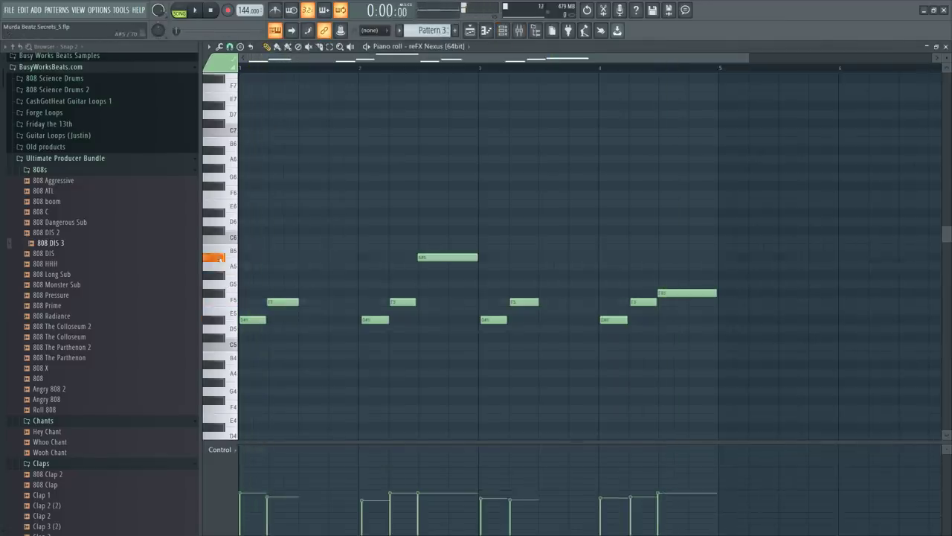
{"action": "key", "text": "space"}
{"action": "key", "text": "space"}
{"action": "key", "text": "space"}
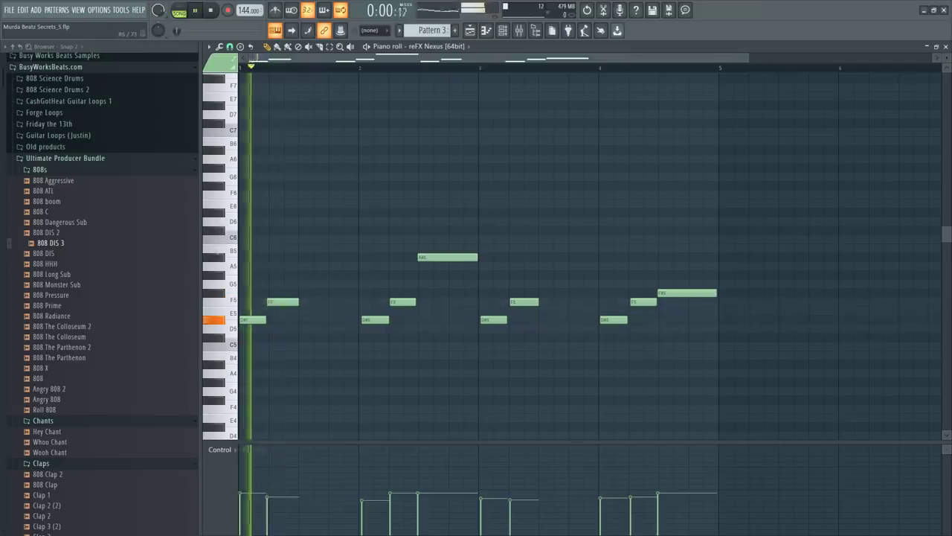
{"action": "key", "text": "space"}
{"action": "key", "text": "space"}
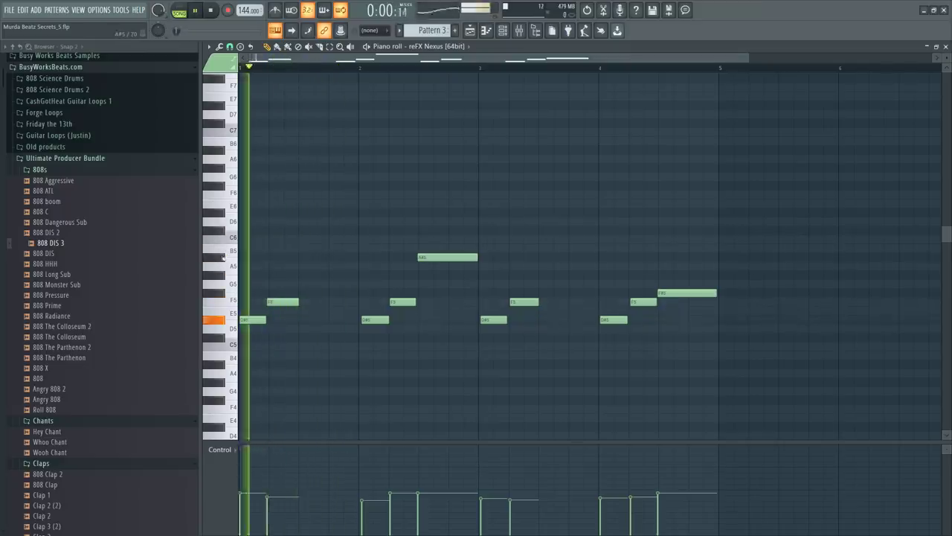
{"action": "key", "text": "space"}
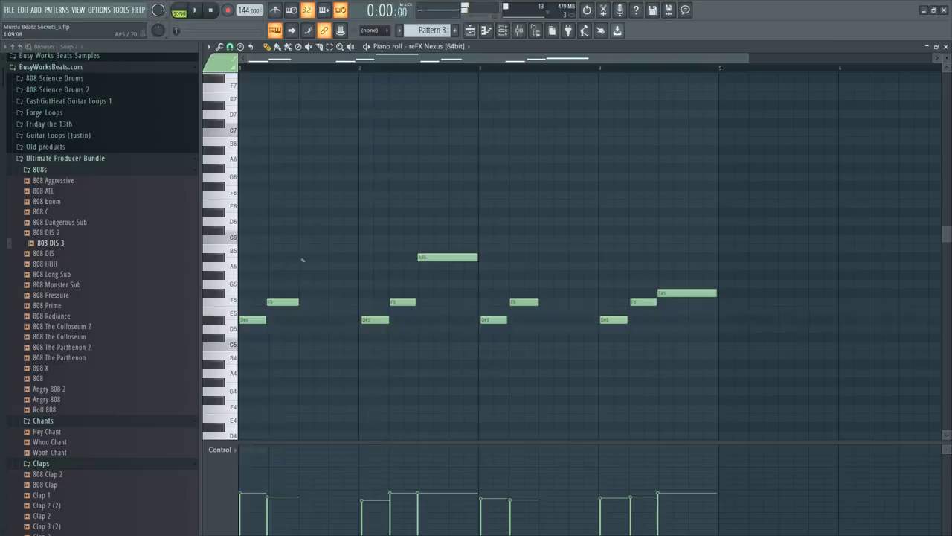
{"action": "key", "text": "space"}
{"action": "mouse_move", "coordinate": [302, 260]}
{"action": "left_mouse_down"}
{"action": "mouse_move", "coordinate": [342, 248]}
{"action": "mouse_move", "coordinate": [312, 261]}
{"action": "left_mouse_up"}
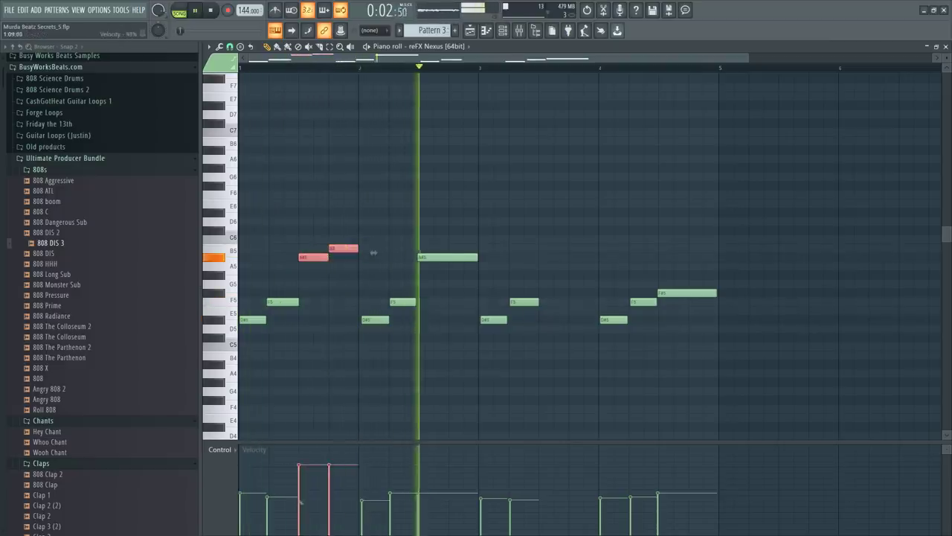
{"action": "key", "text": "space"}
Add F#5 and A#5 notes in the second half of bar 3 and lower their velocities to match the melody
{"action": "left_click", "coordinate": [546, 258]}
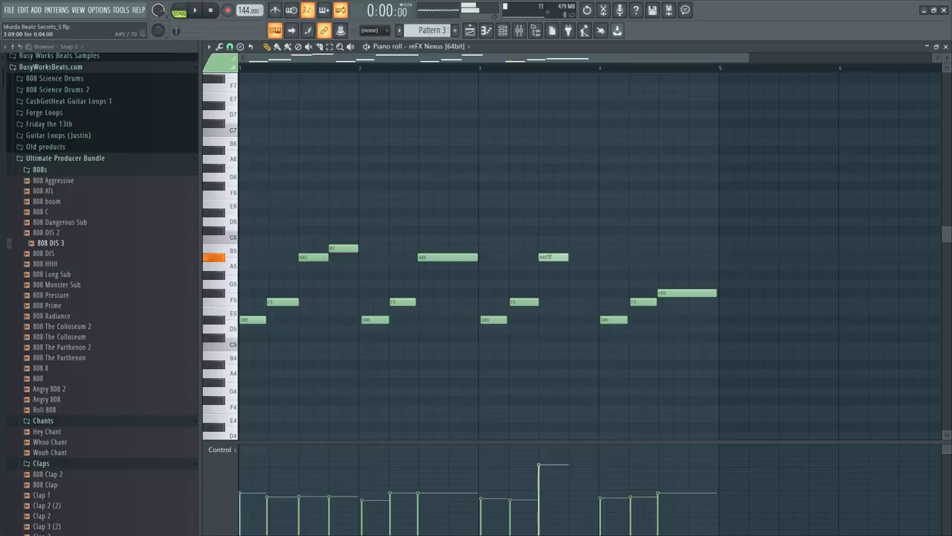
{"action": "left_click_drag", "start_coordinate": [545, 258], "coordinate": [545, 284]}
{"action": "key", "text": "space"}
{"action": "key", "text": "space"}
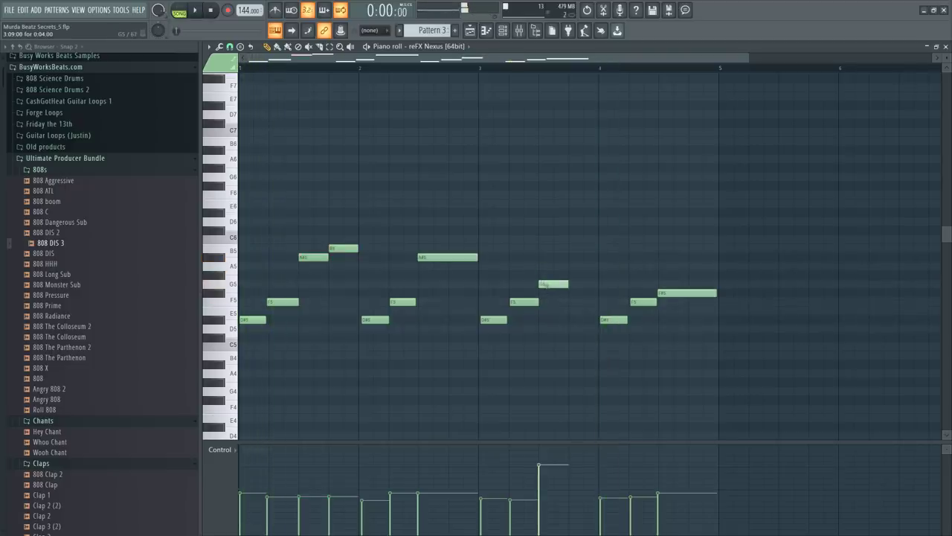
{"action": "left_click_drag", "start_coordinate": [567, 244], "coordinate": [555, 324]}
{"action": "key", "text": "space"}
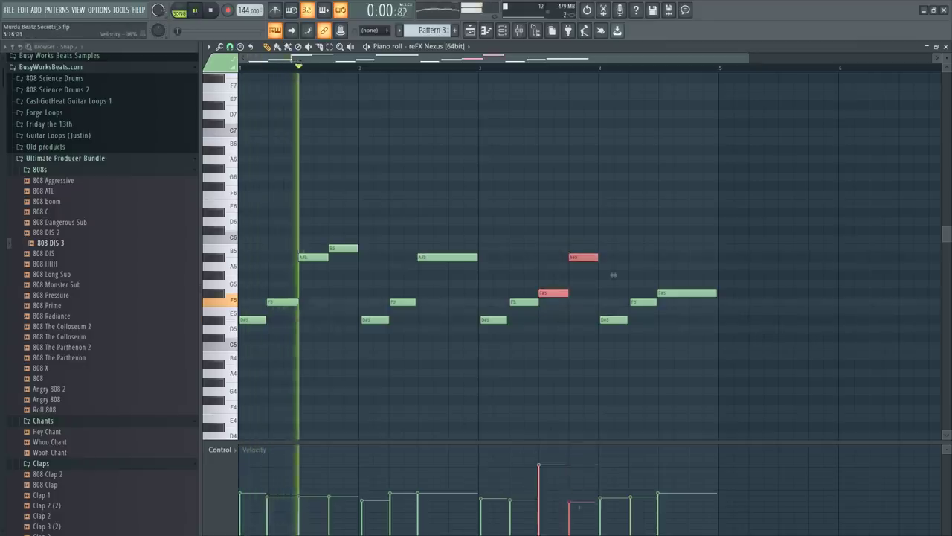
{"action": "key", "text": "ctrl+d"}
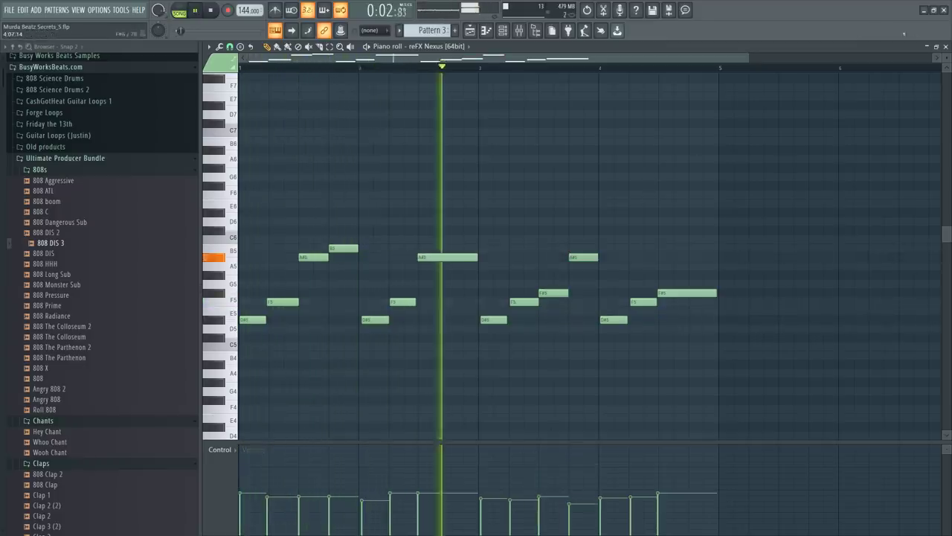
Switch the Nexus channel to the WW Panflute 2 preset and close the plugin
{"action": "left_click", "coordinate": [946, 46]}
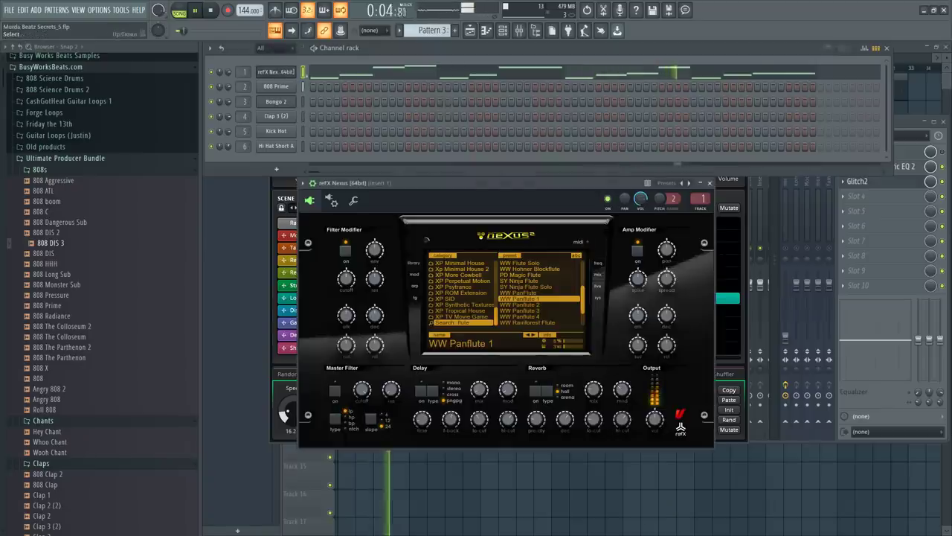
{"action": "left_click", "coordinate": [530, 304]}
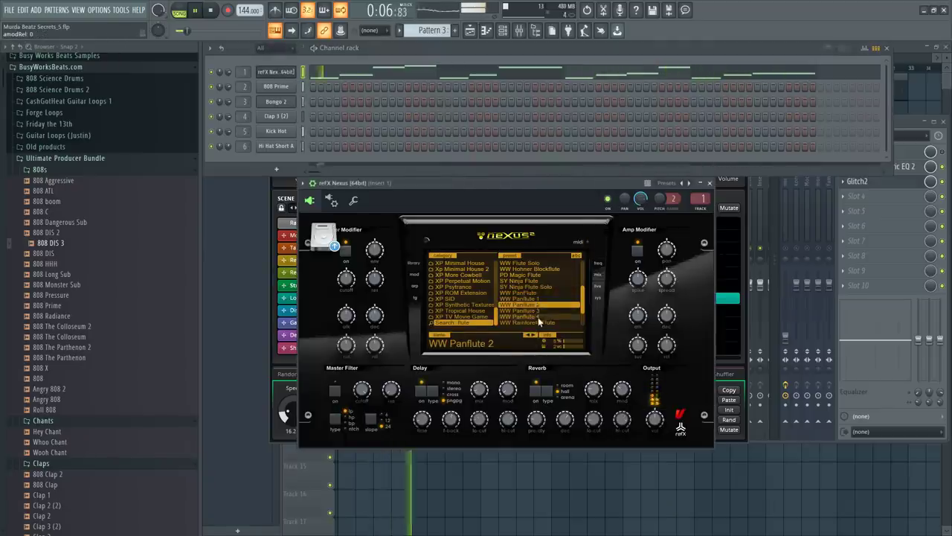
{"action": "scroll", "coordinate": [533, 312], "scroll_direction": "down", "scroll_amount": 1}
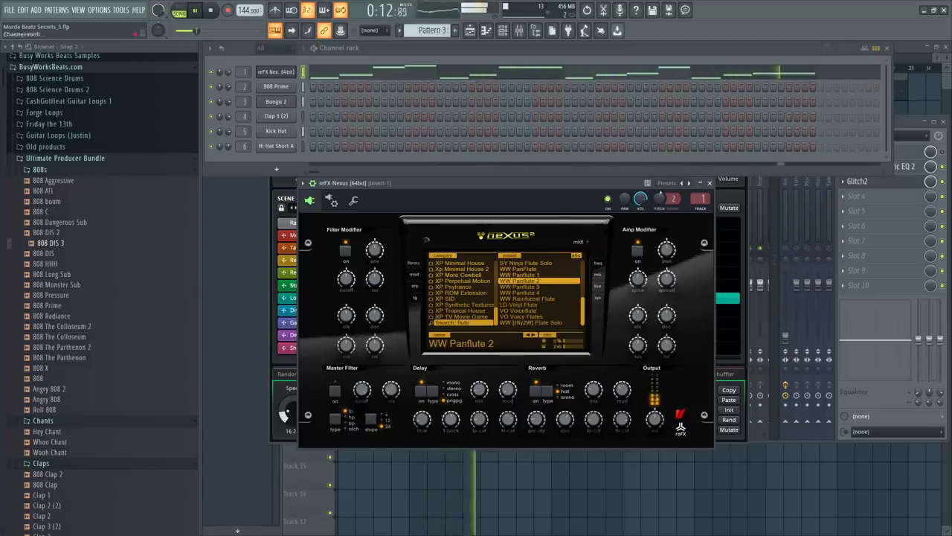
{"action": "left_click", "coordinate": [709, 183]}
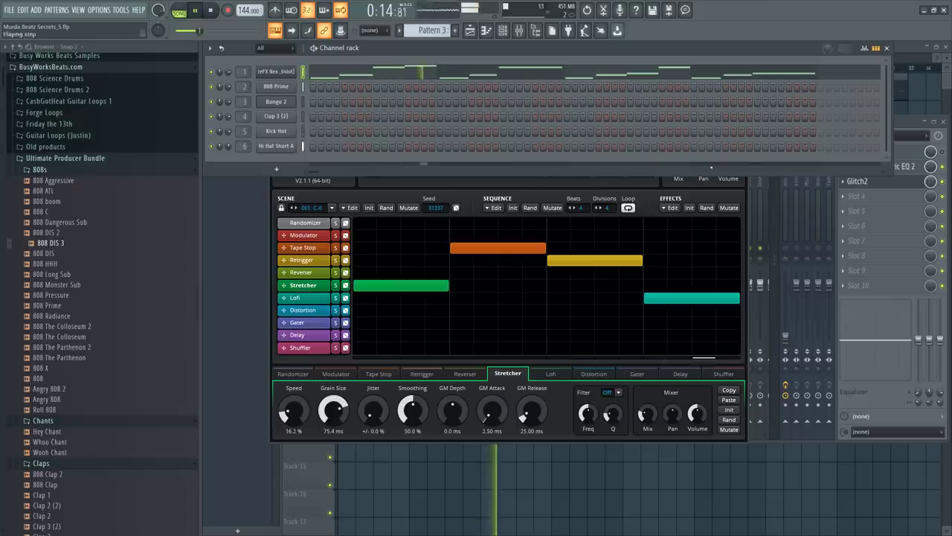
Enable HalfTime on mixer insert 1 with a 1 Bar loop at 2x and a mix of about 57%
{"action": "left_click", "coordinate": [720, 198]}
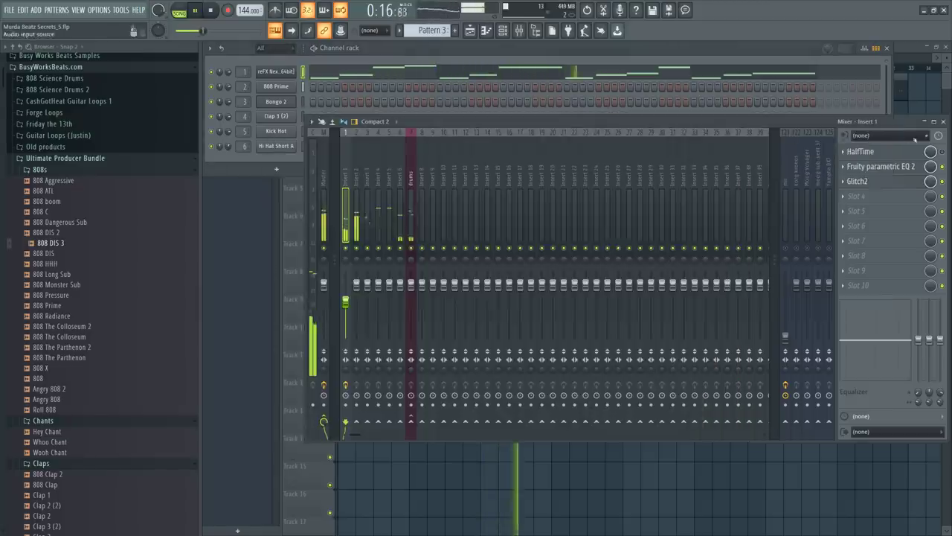
{"action": "left_click", "coordinate": [947, 152]}
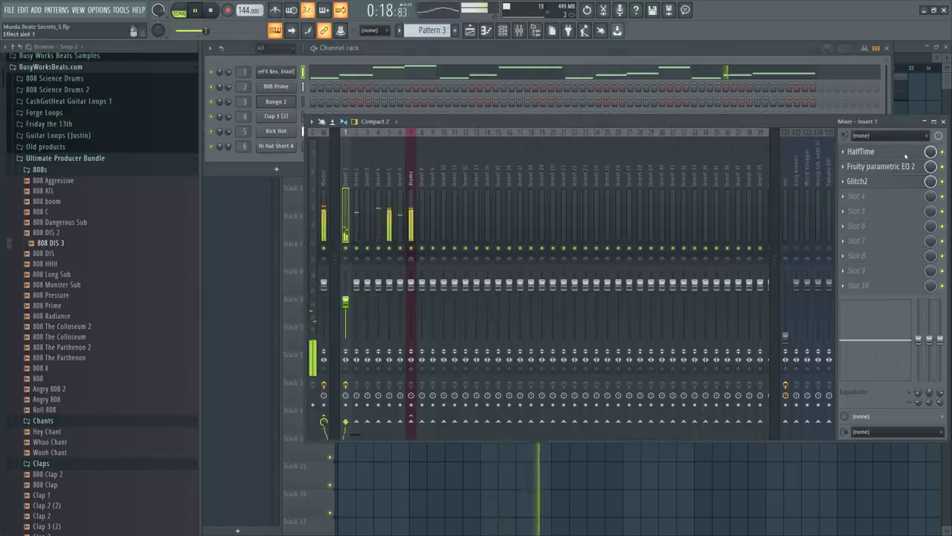
{"action": "left_click", "coordinate": [861, 151]}
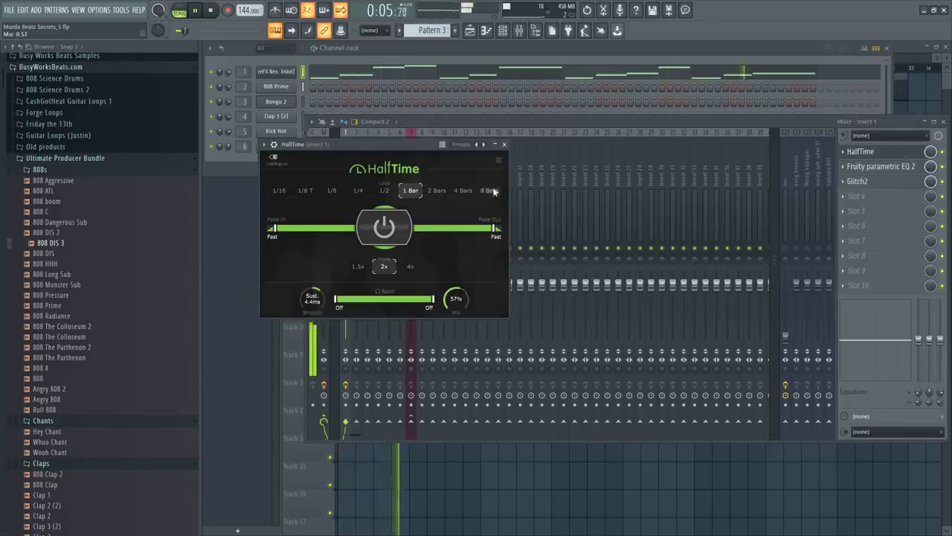
{"action": "left_click", "coordinate": [505, 144]}
Load Gross Beat into insert 1's fourth slot and shape its volume envelope with two falling ramps across the first half
{"action": "left_click", "coordinate": [855, 195]}
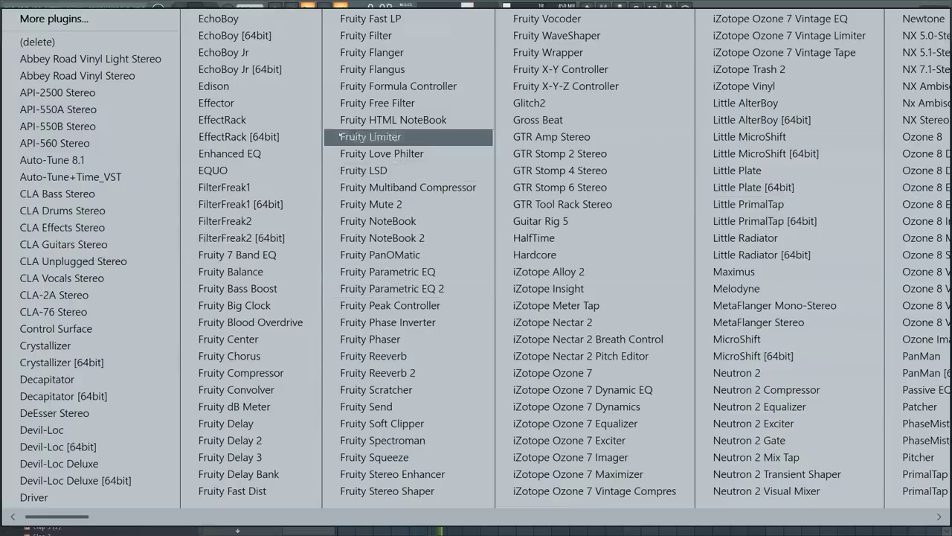
{"action": "left_click", "coordinate": [538, 119]}
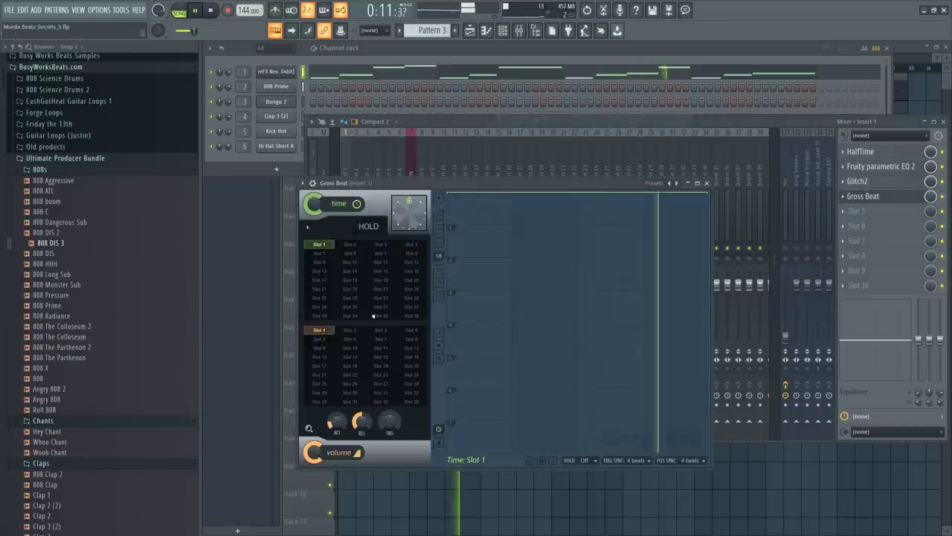
{"action": "left_click_drag", "start_coordinate": [508, 195], "coordinate": [505, 450]}
{"action": "right_click", "coordinate": [506, 451]}
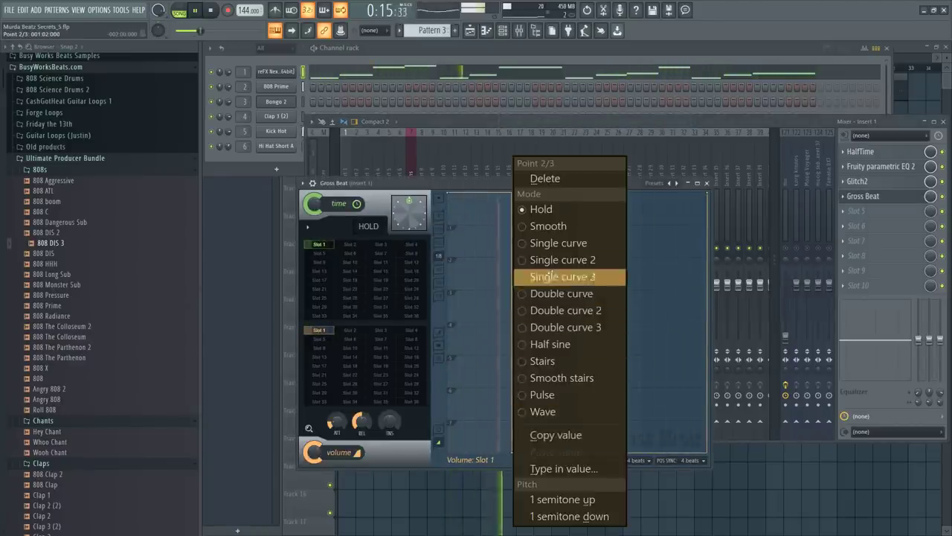
{"action": "left_click", "coordinate": [549, 226]}
{"action": "left_click_drag", "start_coordinate": [507, 449], "coordinate": [512, 192]}
{"action": "mouse_move", "coordinate": [582, 331]}
{"action": "left_mouse_down"}
{"action": "mouse_move", "coordinate": [575, 411]}
{"action": "mouse_move", "coordinate": [576, 192]}
{"action": "mouse_move", "coordinate": [644, 387]}
{"action": "left_mouse_up"}
{"action": "right_click", "coordinate": [644, 387]}
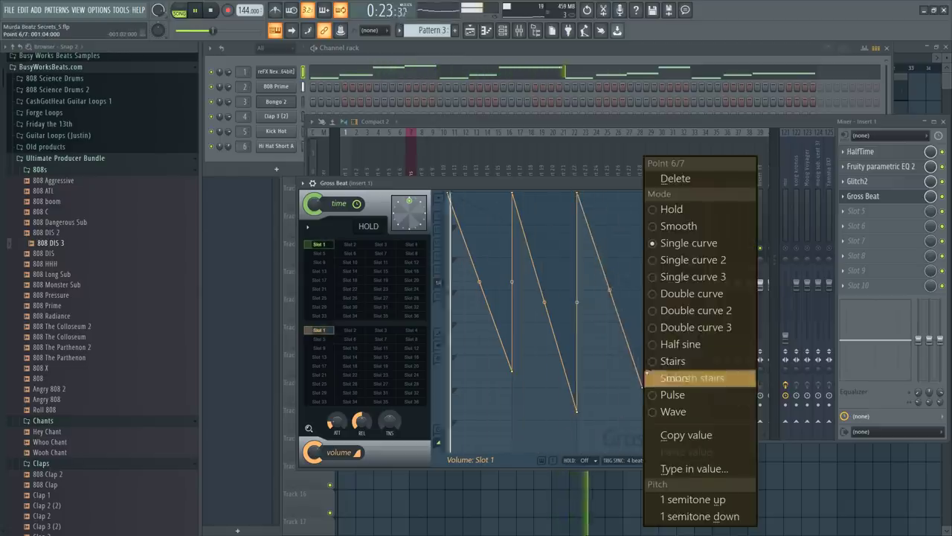
{"action": "left_click", "coordinate": [673, 179]}
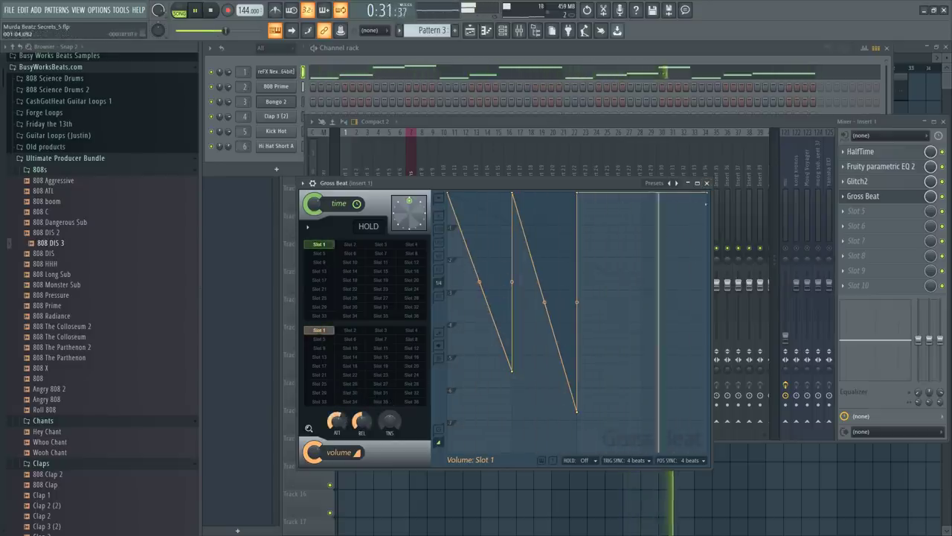
{"action": "left_click", "coordinate": [707, 182]}
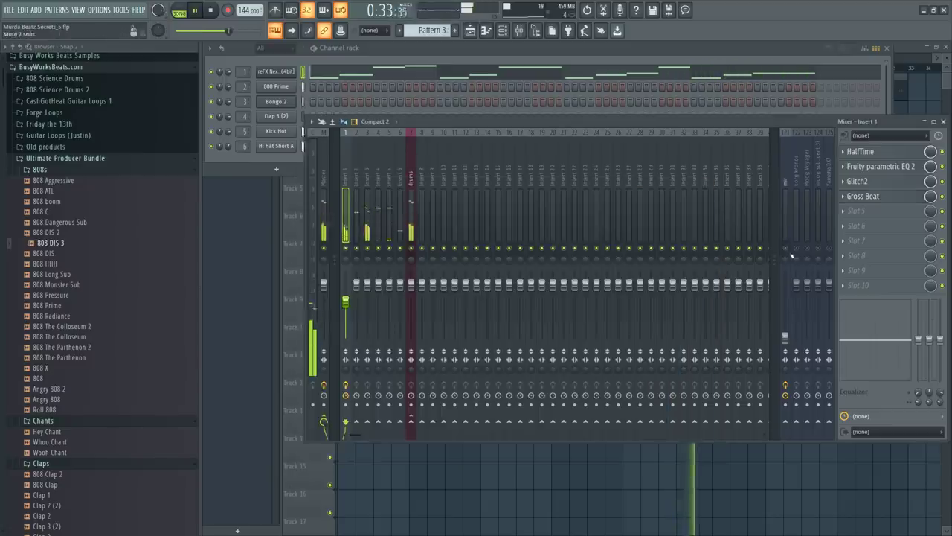
Try the mic track's fader at its default level during playback, then pull it back down
{"action": "right_click", "coordinate": [785, 337]}
{"action": "left_click", "coordinate": [816, 276]}
{"action": "key", "text": "space"}
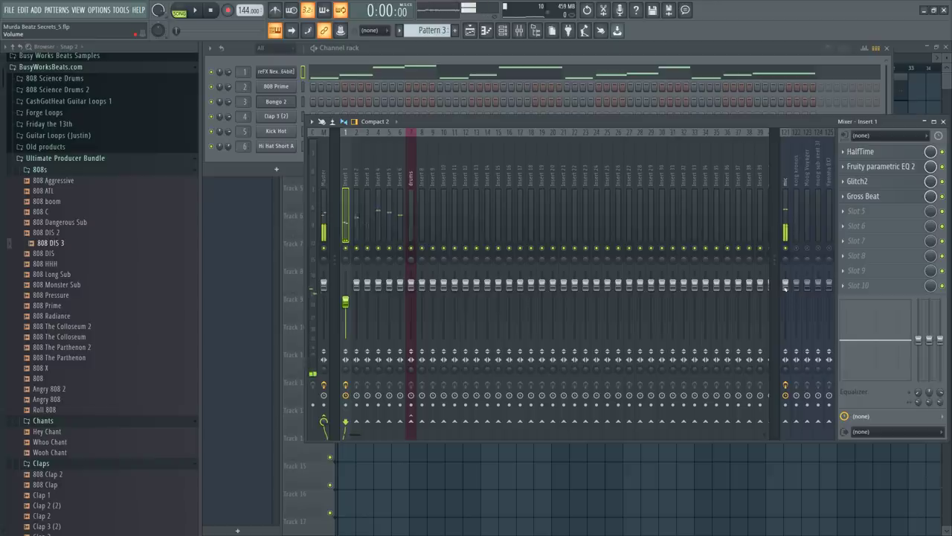
{"action": "key", "text": "space"}
{"action": "left_click_drag", "start_coordinate": [786, 285], "coordinate": [785, 339]}
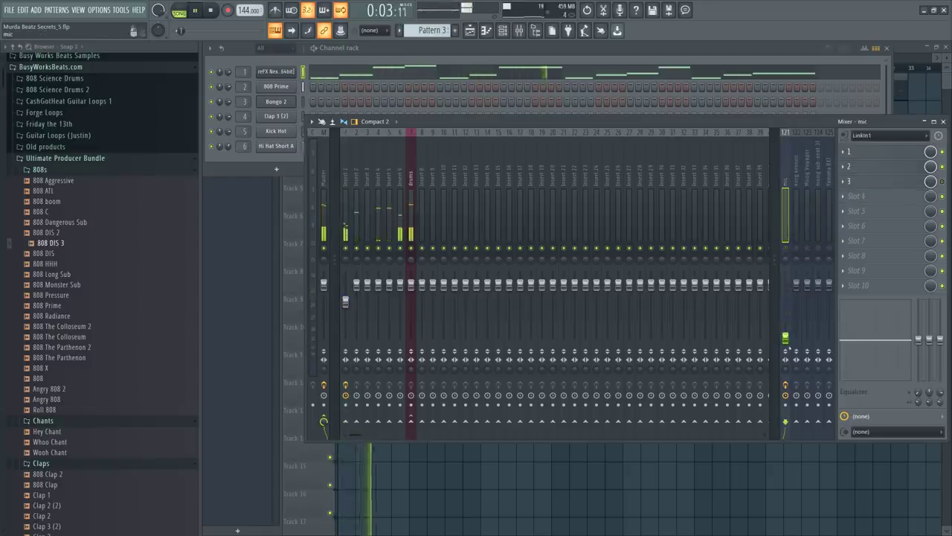
Reset the volume faders of the korg kronos and mic mixer tracks to their default level and stop playback
{"action": "right_click", "coordinate": [796, 285]}
{"action": "left_click", "coordinate": [811, 279]}
{"action": "right_click", "coordinate": [796, 285]}
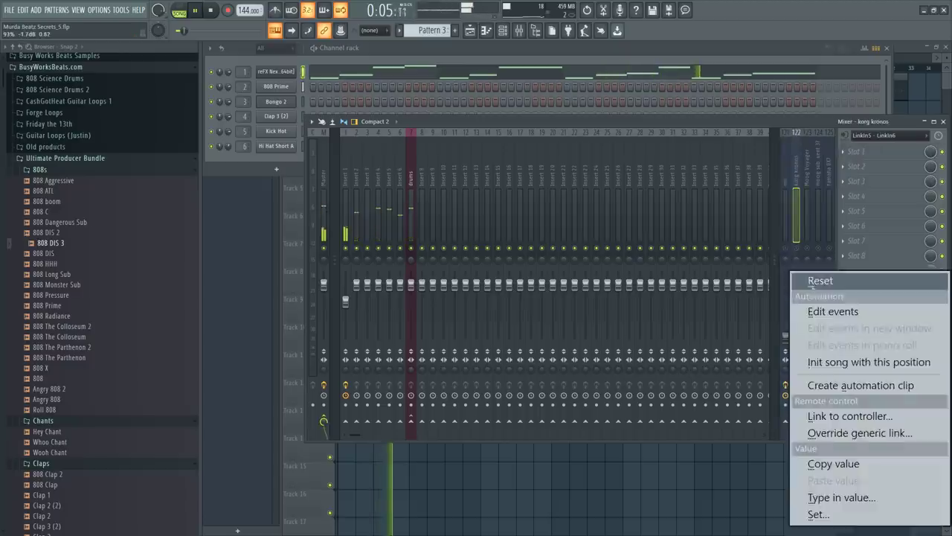
{"action": "left_click", "coordinate": [802, 280]}
{"action": "right_click", "coordinate": [796, 285]}
{"action": "left_click", "coordinate": [802, 280]}
{"action": "key", "text": "space"}
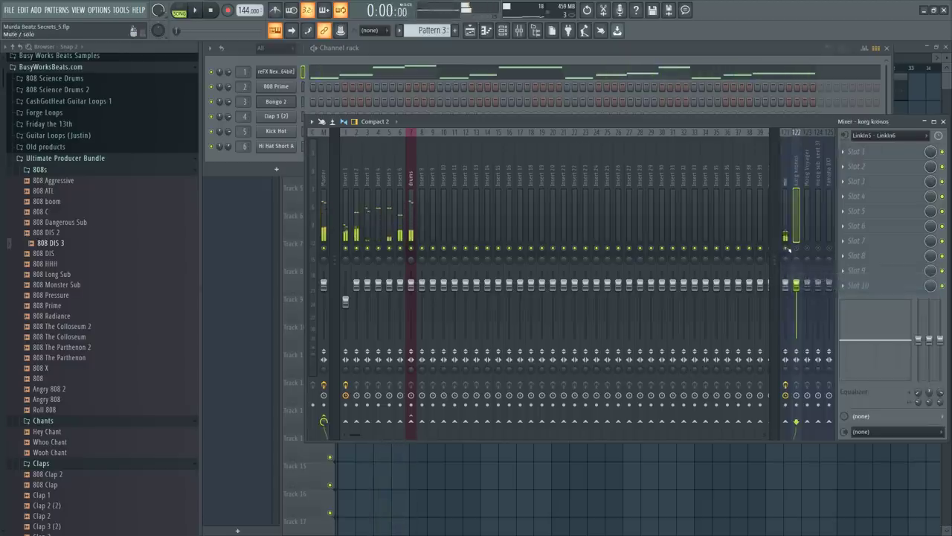
Add Fruity Delay 3 to mixer insert 1 and move it to the first effect slot, ahead of HalfTime
{"action": "left_click", "coordinate": [345, 178]}
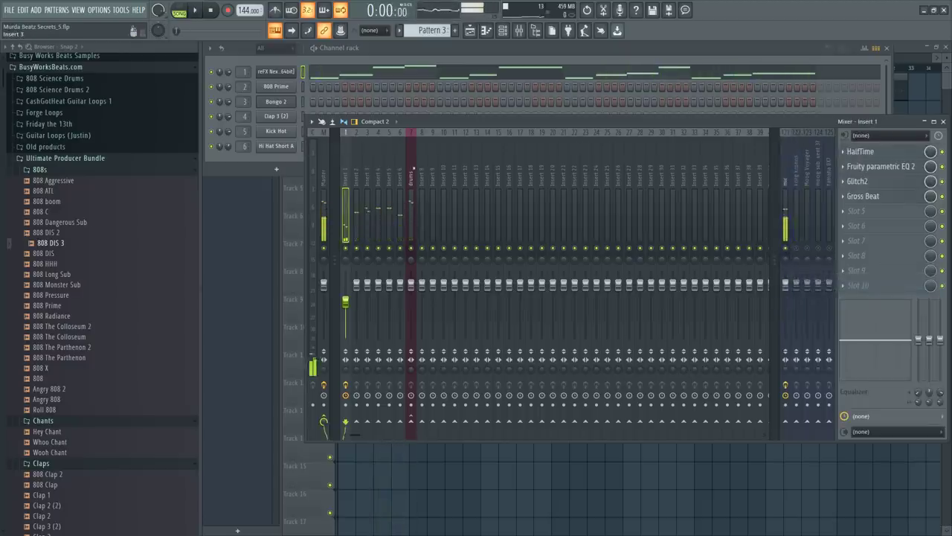
{"action": "left_click", "coordinate": [856, 212]}
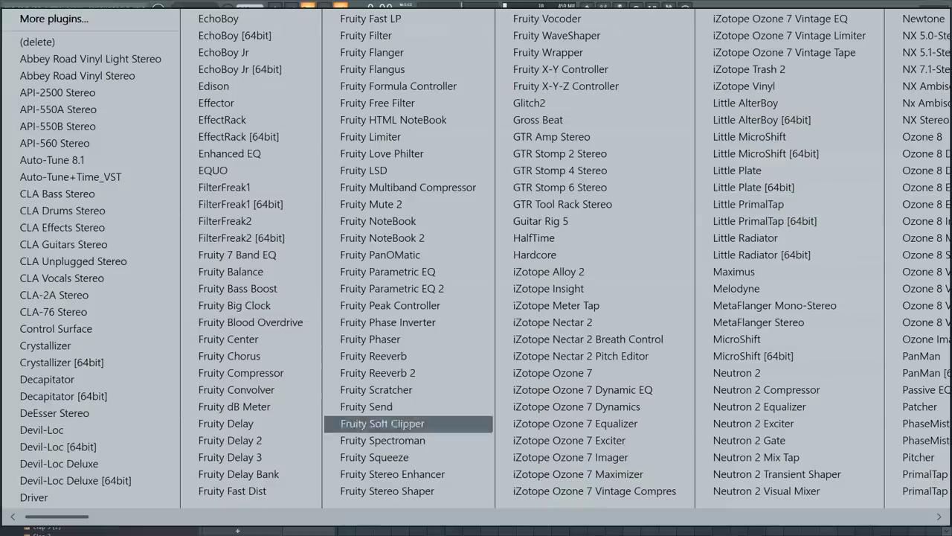
{"action": "left_click", "coordinate": [292, 461]}
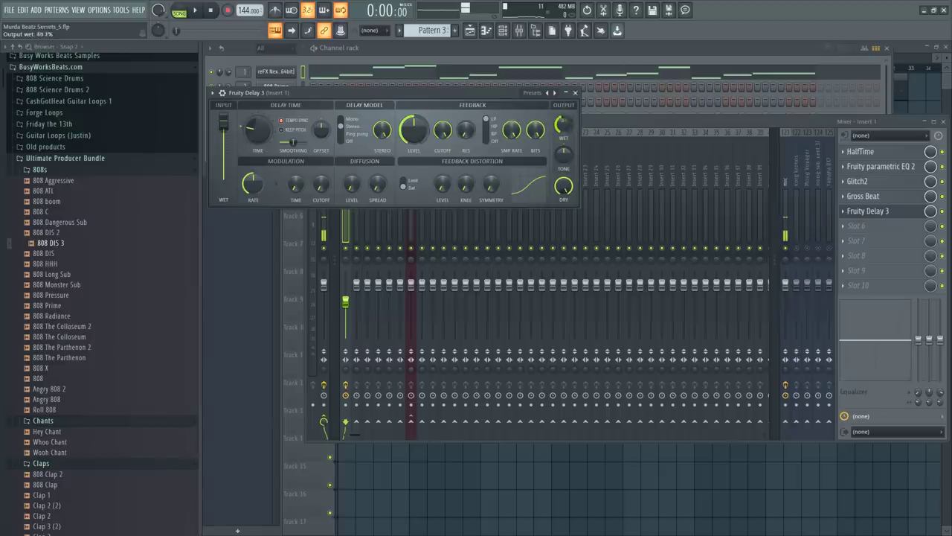
{"action": "left_click_drag", "start_coordinate": [904, 197], "coordinate": [904, 153]}
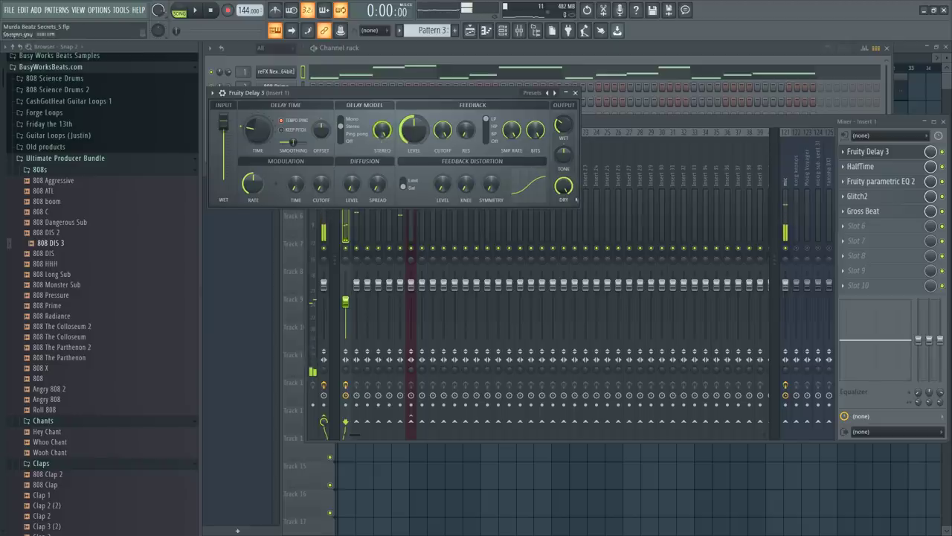
Set Fruity Delay 3's wet output to about 33.5%, lower its feedback level during playback, and close it
{"action": "key", "text": "space"}
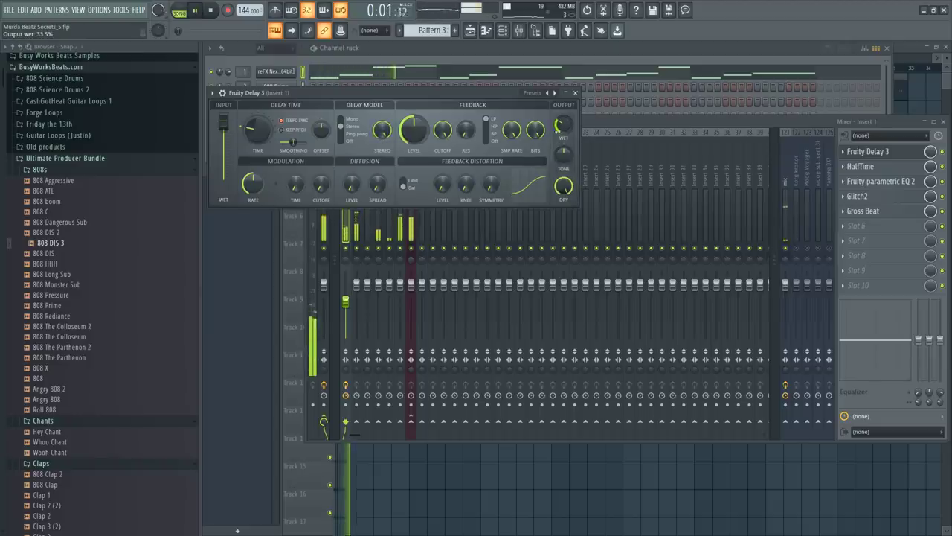
{"action": "left_click_drag", "start_coordinate": [414, 130], "coordinate": [413, 153]}
{"action": "left_click", "coordinate": [867, 151]}
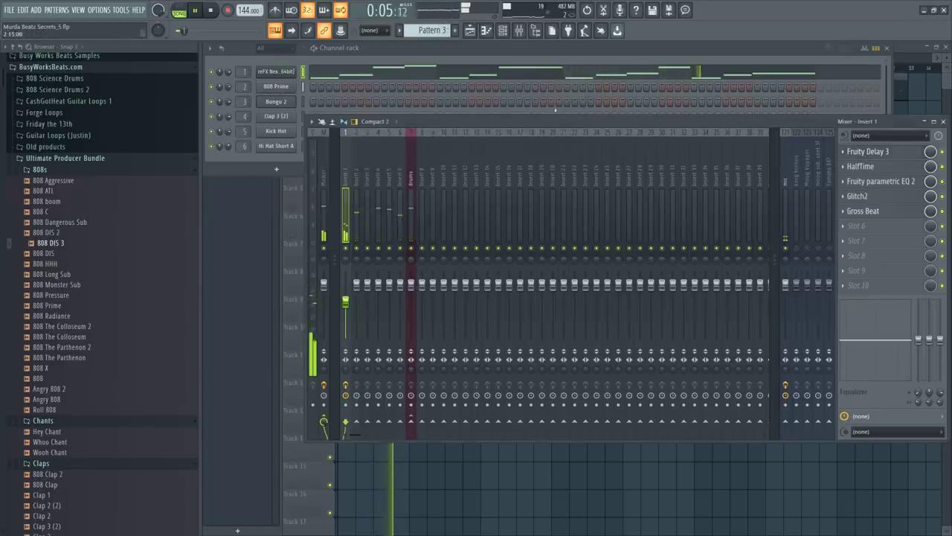
Pull the mic track's volume fader down and set the Nexus channel's fine time shift to 0:03
{"action": "left_click", "coordinate": [785, 265]}
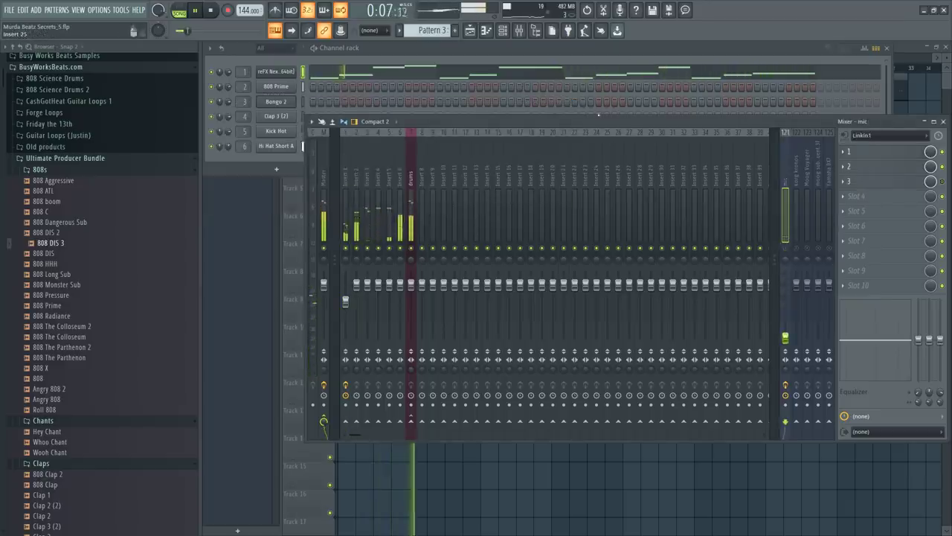
{"action": "left_click", "coordinate": [554, 50]}
{"action": "left_click", "coordinate": [276, 71]}
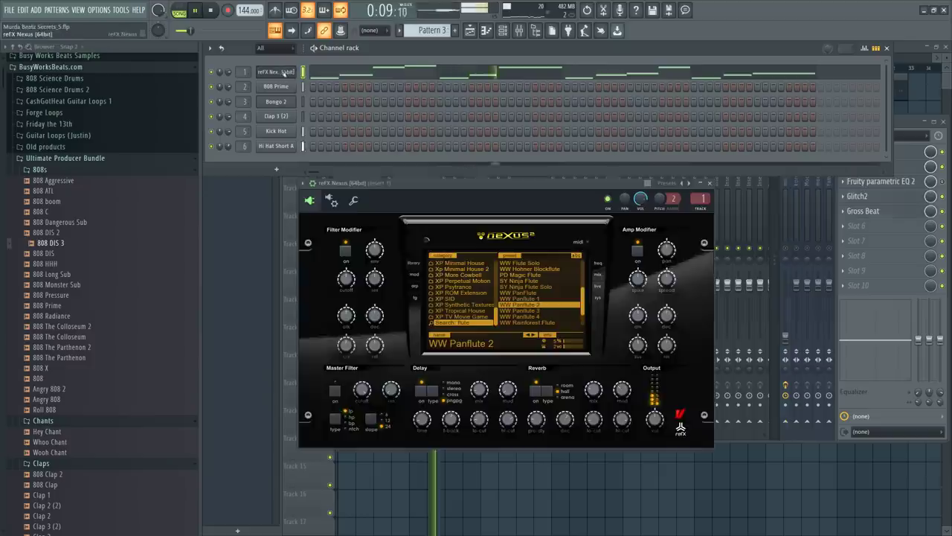
{"action": "left_click", "coordinate": [353, 201]}
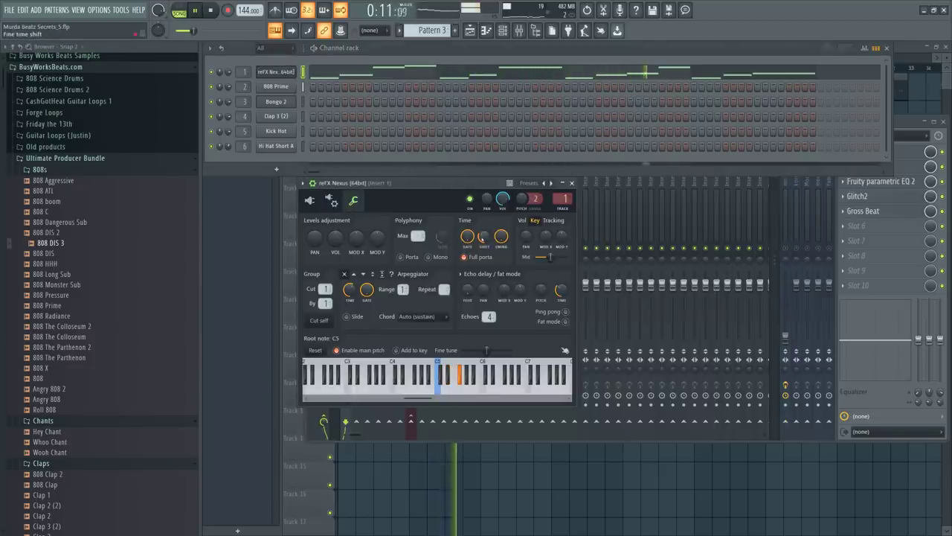
{"action": "left_click_drag", "start_coordinate": [483, 237], "coordinate": [484, 225]}
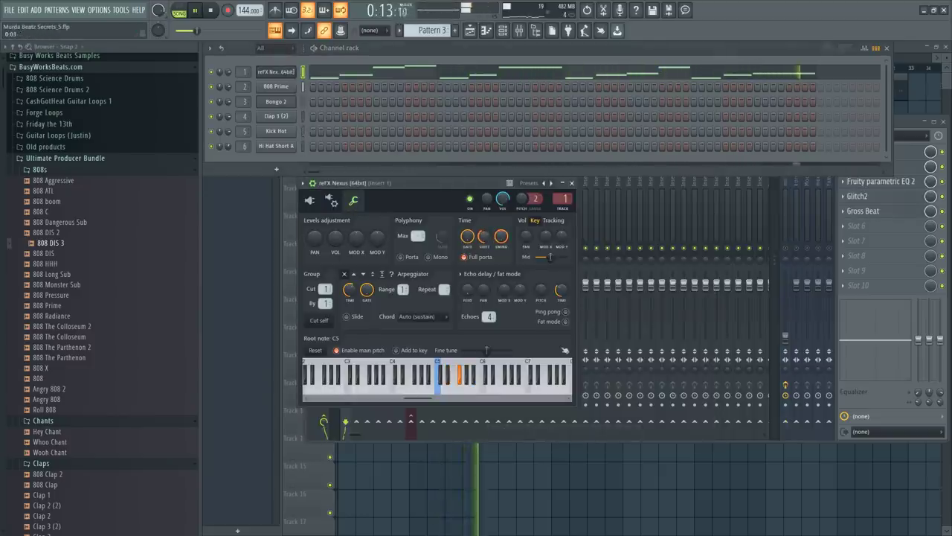
{"action": "left_click", "coordinate": [410, 162]}
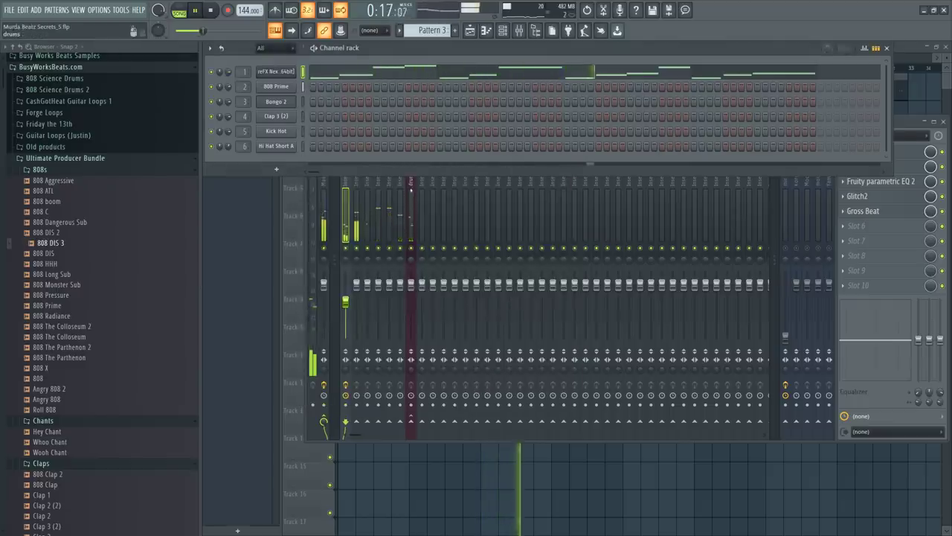
Try resetting the mic track's fader to its default level, then lower it again while the beat plays
{"action": "left_click", "coordinate": [410, 216]}
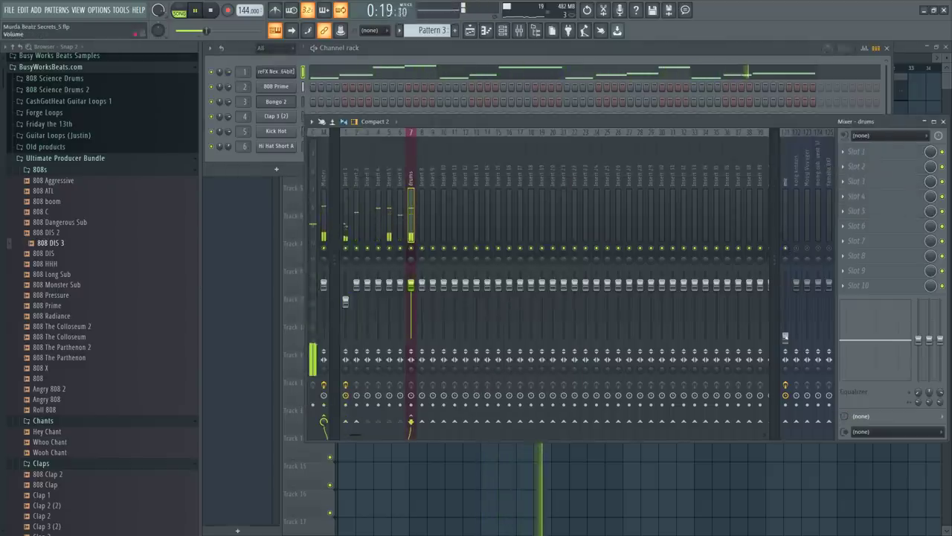
{"action": "right_click", "coordinate": [787, 274]}
{"action": "left_click", "coordinate": [797, 282]}
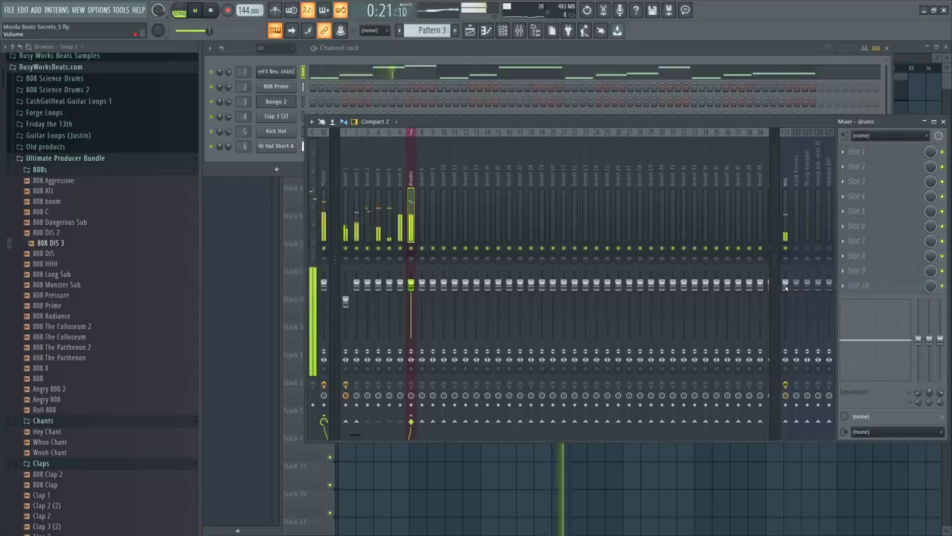
{"action": "left_click_drag", "start_coordinate": [787, 287], "coordinate": [787, 337]}
Load the UAD SSL E Channel Strip into the first effect slot of the drums mixer track
{"action": "left_click", "coordinate": [400, 216]}
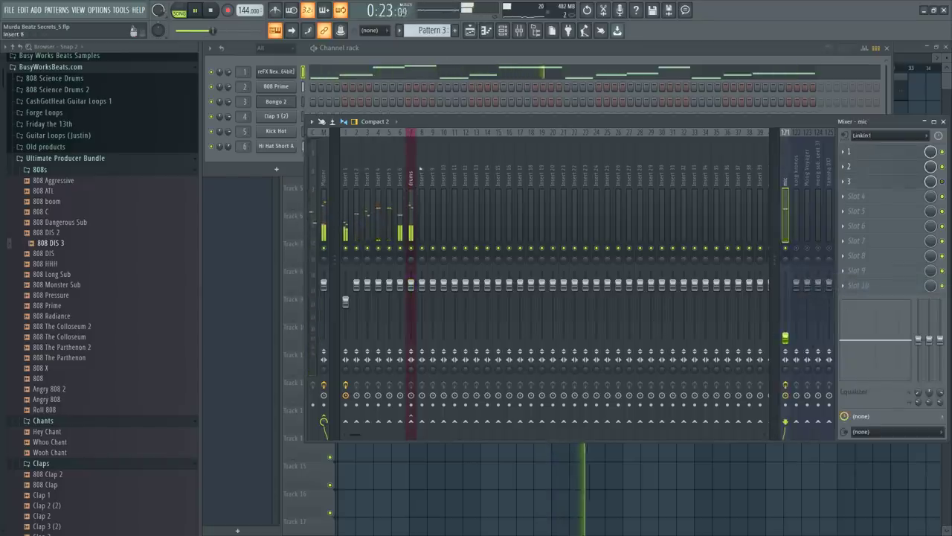
{"action": "left_click", "coordinate": [856, 151]}
{"action": "scroll", "coordinate": [625, 253], "scroll_direction": "down", "scroll_amount": 6}
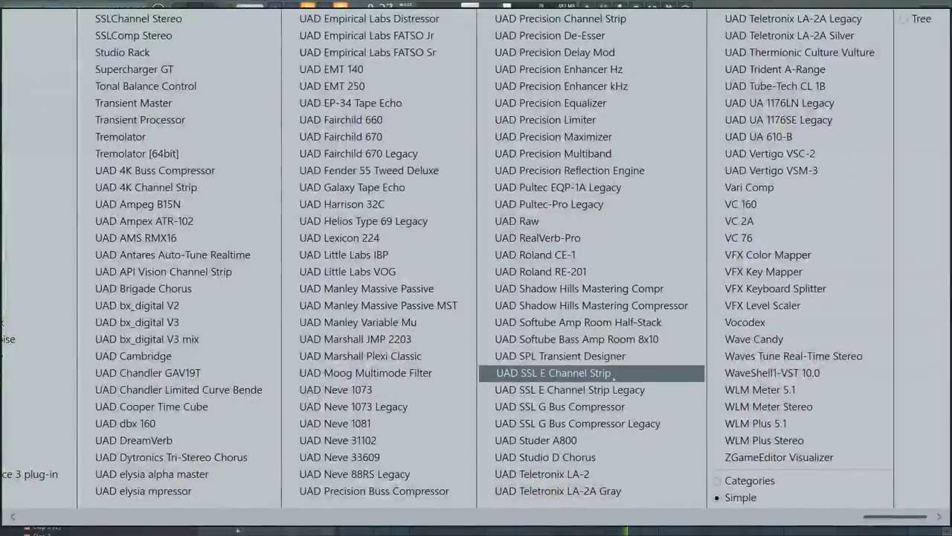
{"action": "left_click", "coordinate": [565, 373]}
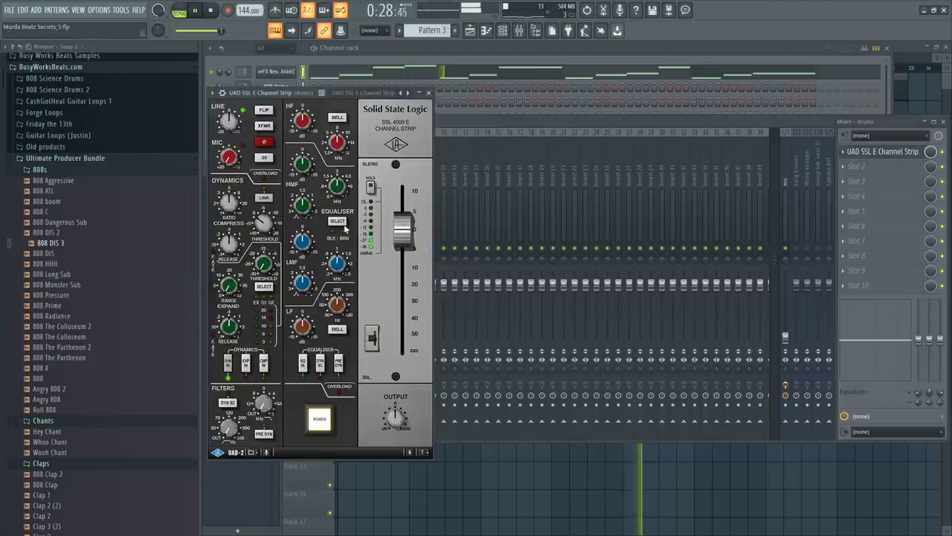
On the drums channel strip, lower the output fader, raise the line gain to about 20.5 dB and enable the equaliser
{"action": "left_click_drag", "start_coordinate": [402, 229], "coordinate": [402, 286]}
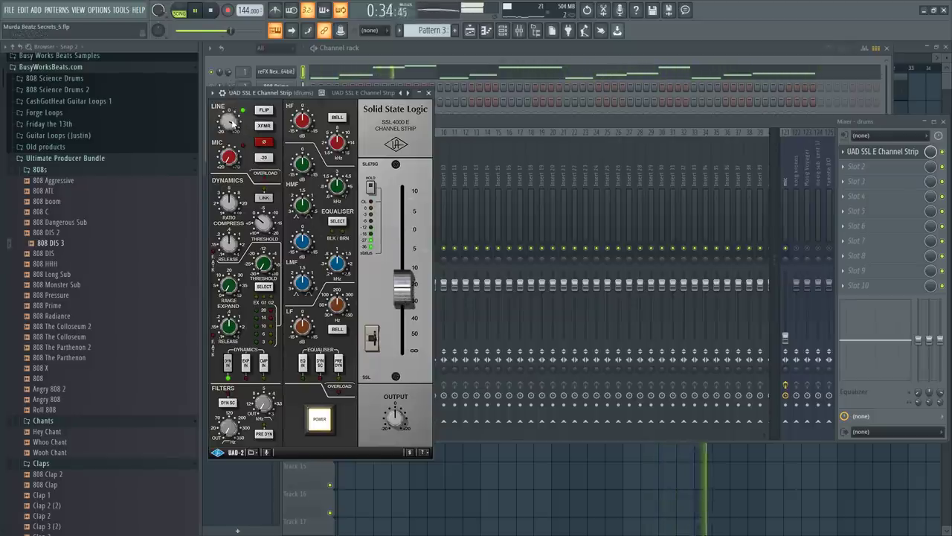
{"action": "left_click_drag", "start_coordinate": [232, 125], "coordinate": [237, 126]}
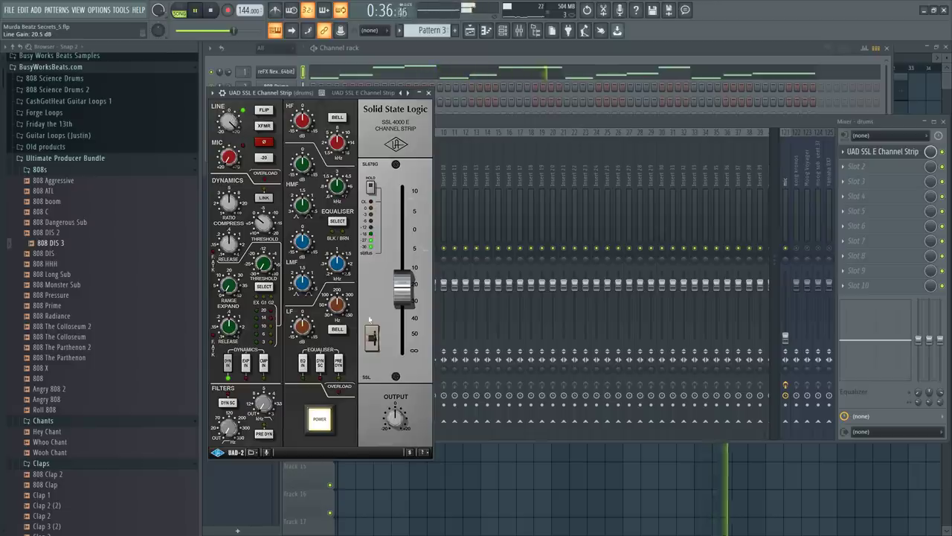
{"action": "left_click", "coordinate": [303, 366]}
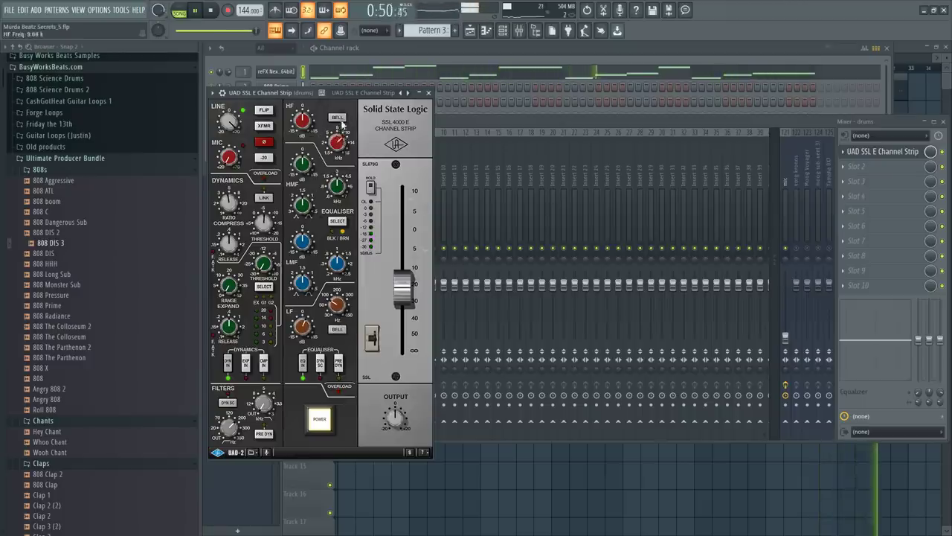
Clone Pattern 2, which holds the hi-hats, into a new pattern
{"action": "key", "text": "F6"}
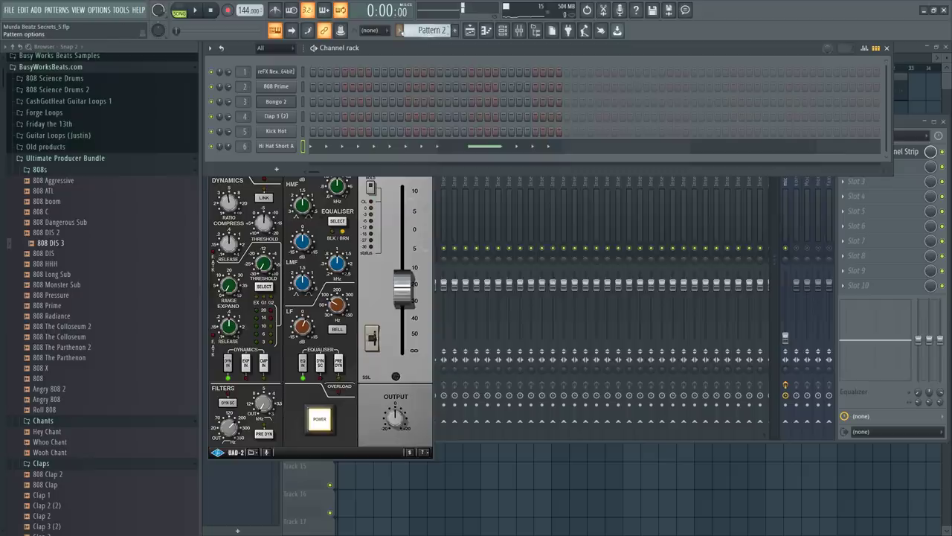
{"action": "left_click", "coordinate": [399, 30]}
{"action": "left_click", "coordinate": [506, 284]}
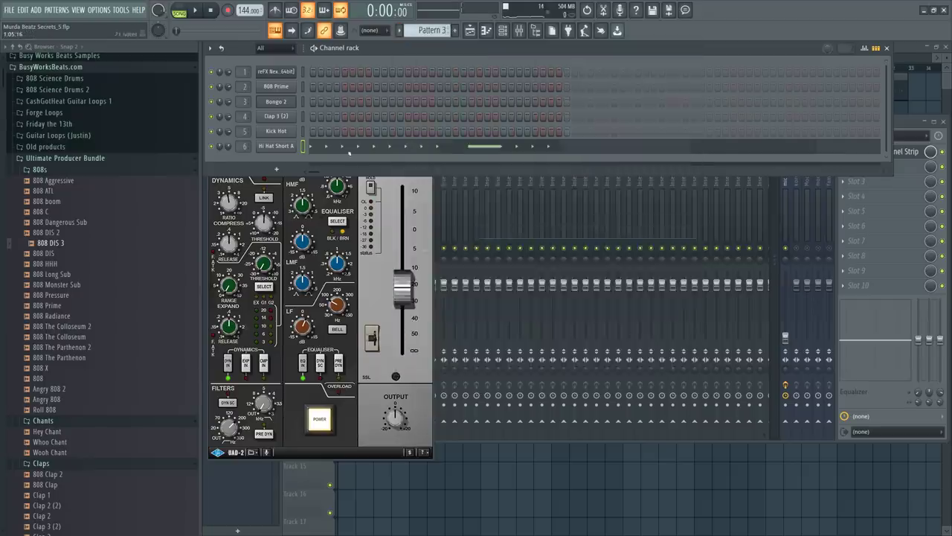
Open the cloned Hi Hat Short notes in the piano roll in pattern mode and set its snap to 1/4 beat
{"action": "left_click", "coordinate": [349, 148]}
{"action": "left_click", "coordinate": [194, 9]}
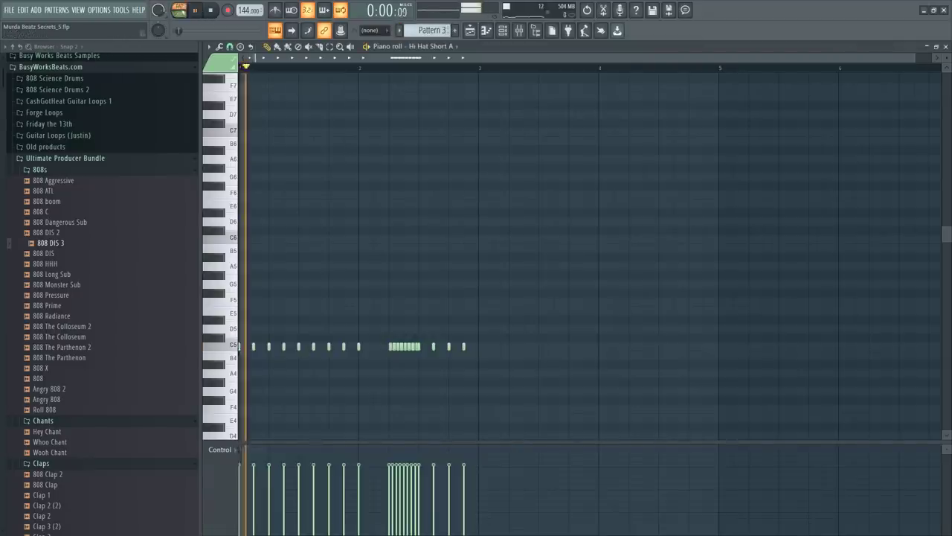
{"action": "key", "text": "space"}
{"action": "left_click", "coordinate": [230, 46]}
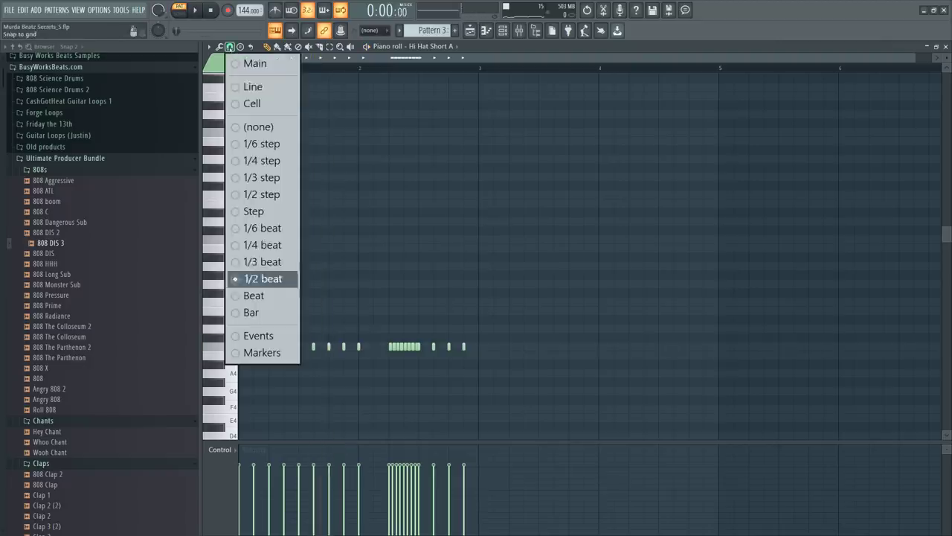
{"action": "left_click", "coordinate": [249, 243]}
Add an extra C5 hi-hat note at step 14 of bar 1 in Pattern 3 and audition it
{"action": "key", "text": "space"}
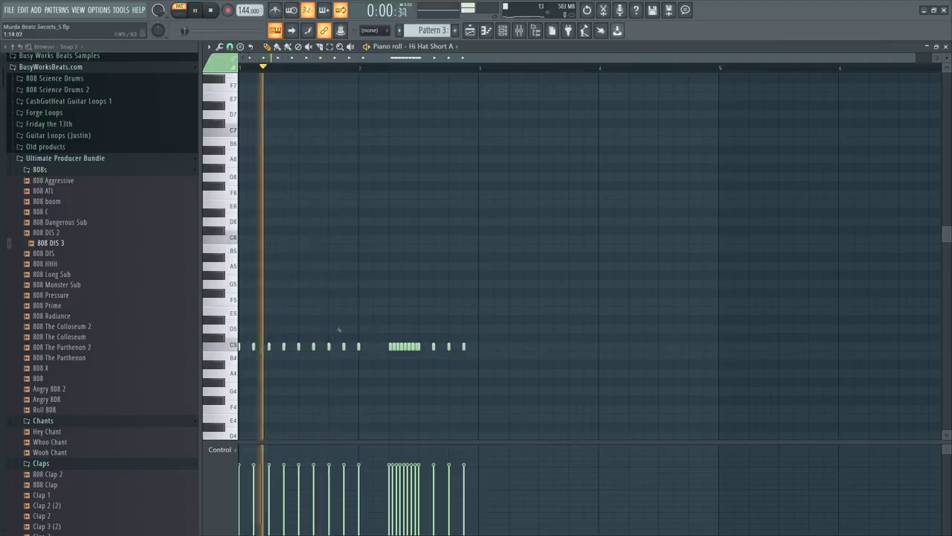
{"action": "key", "text": "space"}
{"action": "left_click", "coordinate": [337, 346]}
{"action": "key", "text": "space"}
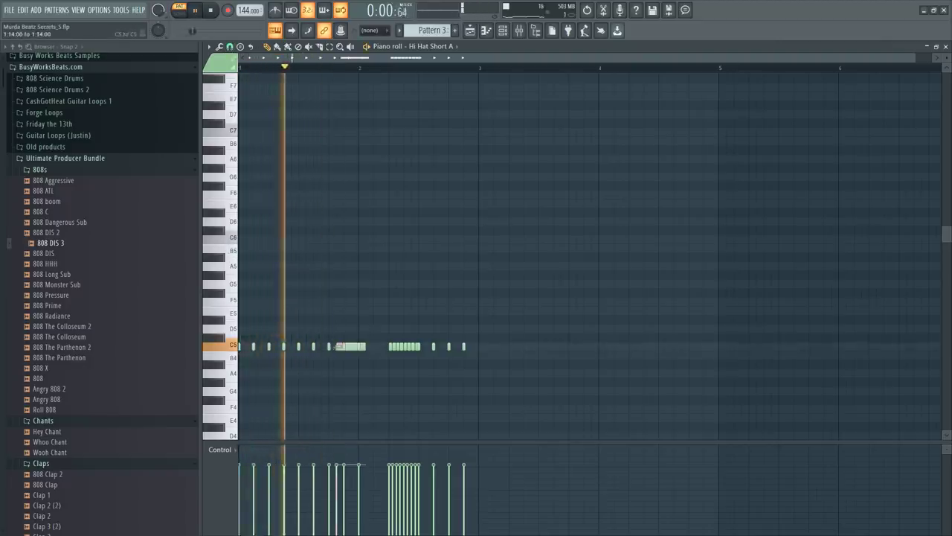
{"action": "key", "text": "space"}
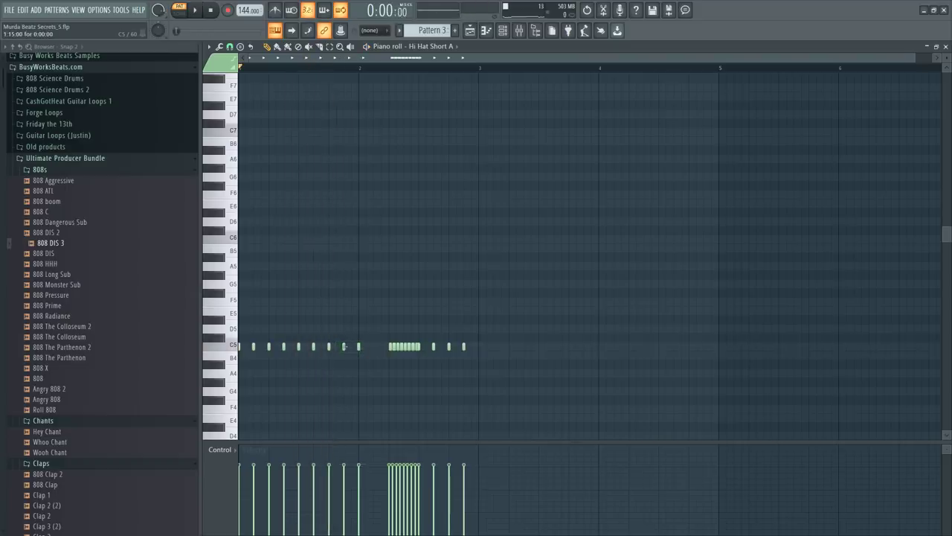
{"action": "left_click", "coordinate": [336, 346]}
{"action": "key", "text": "space"}
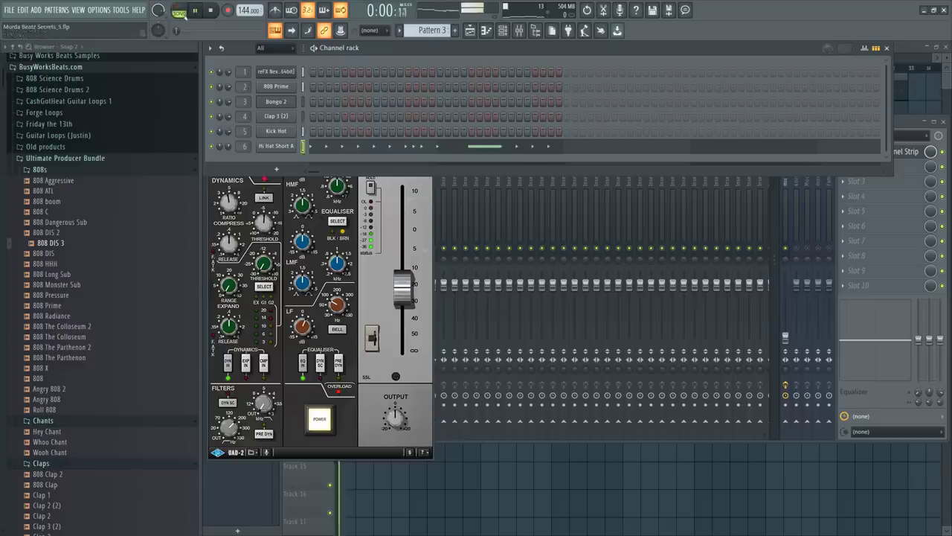
In the playlist, place a Pattern 3 clip at bar 3 of Track 2, then replace it with Pattern 2
{"action": "left_click", "coordinate": [487, 463]}
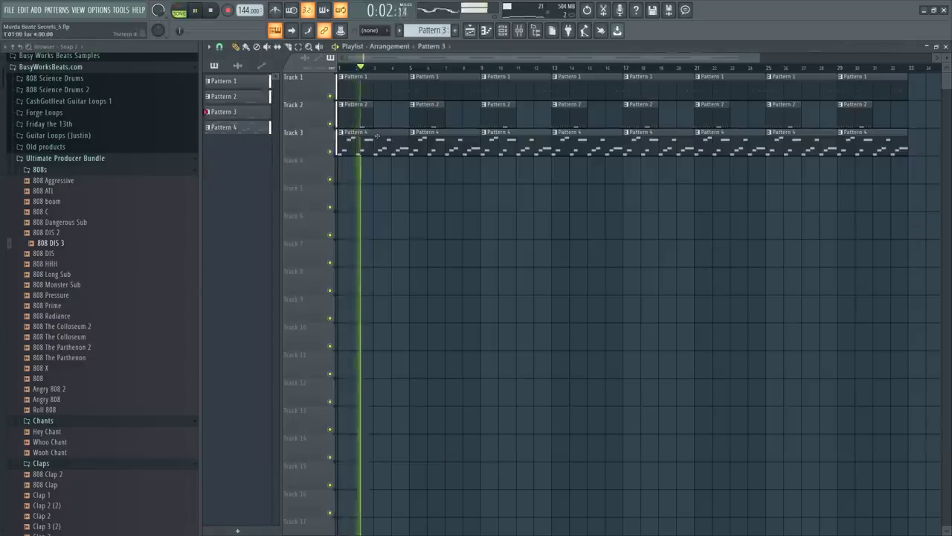
{"action": "key", "text": "space"}
{"action": "left_click", "coordinate": [377, 116]}
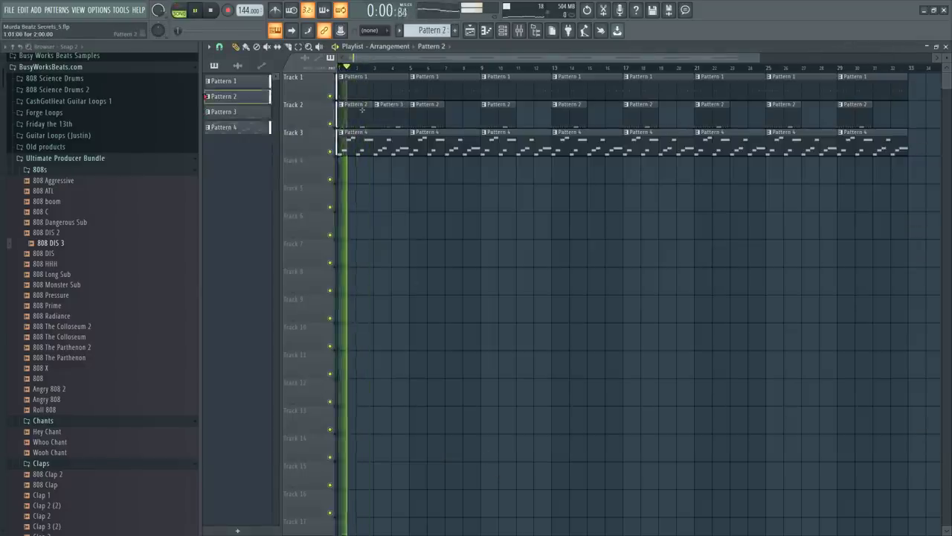
{"action": "left_click_drag", "start_coordinate": [350, 109], "coordinate": [384, 113]}
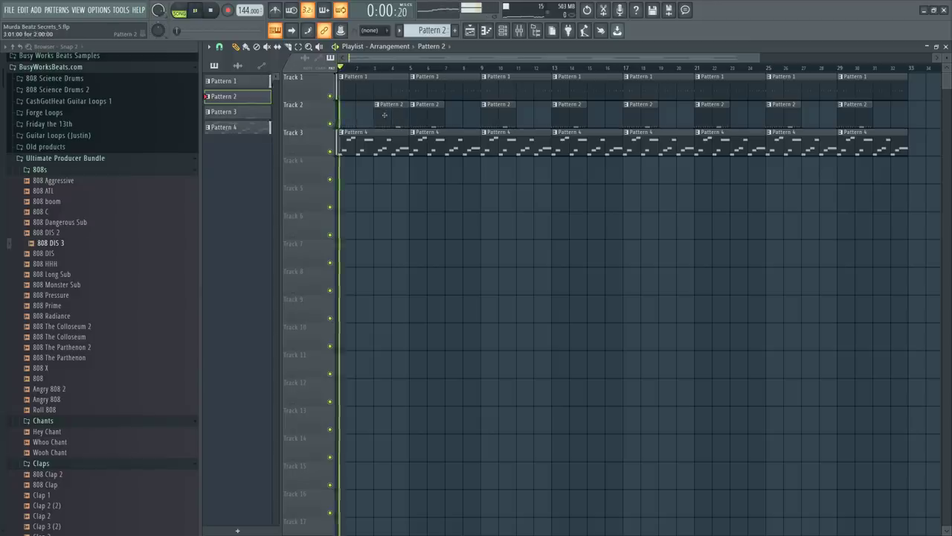
Change the source pattern of the Track 2 clip at bar 1 to Pattern 3
{"action": "right_click", "coordinate": [342, 110]}
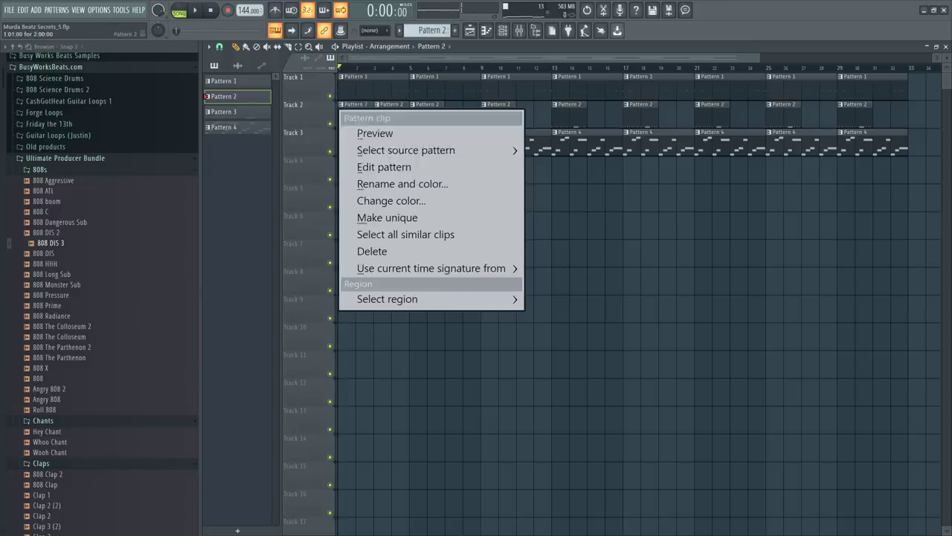
{"action": "mouse_move", "coordinate": [404, 149]}
{"action": "left_click", "coordinate": [562, 185]}
Play the arrangement from the start and bring up Pattern 3's hi-hat notes in the channel rack
{"action": "key", "text": "space"}
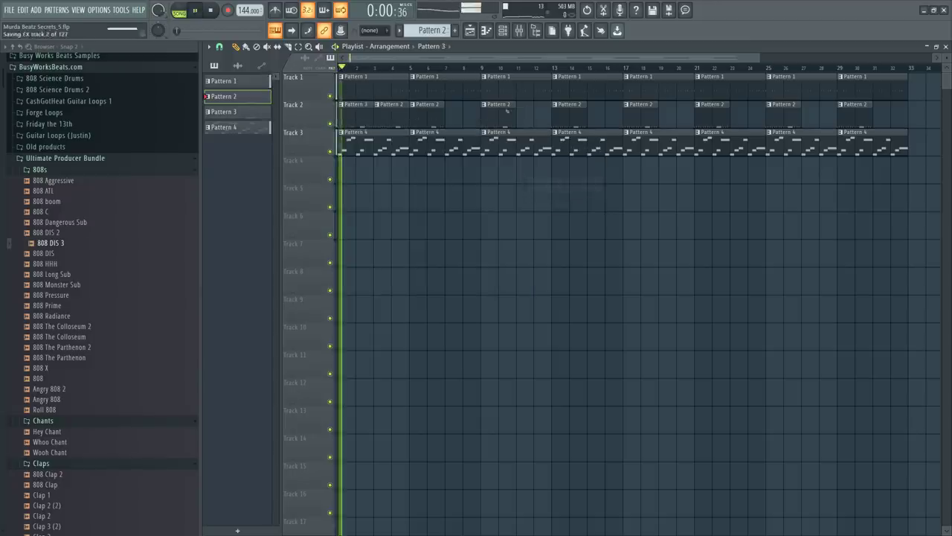
{"action": "scroll", "coordinate": [442, 68], "scroll_direction": "down", "scroll_amount": 2}
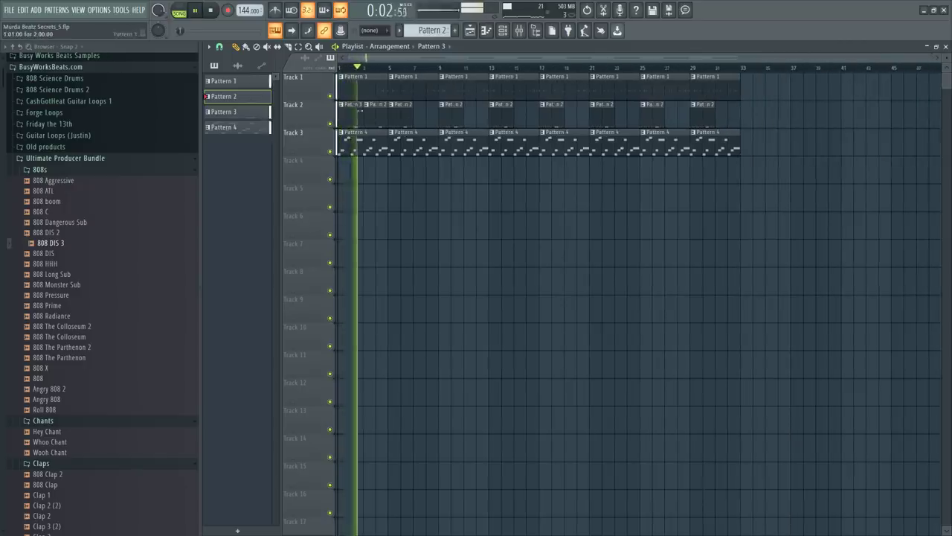
{"action": "key", "text": "space"}
{"action": "left_click", "coordinate": [503, 31]}
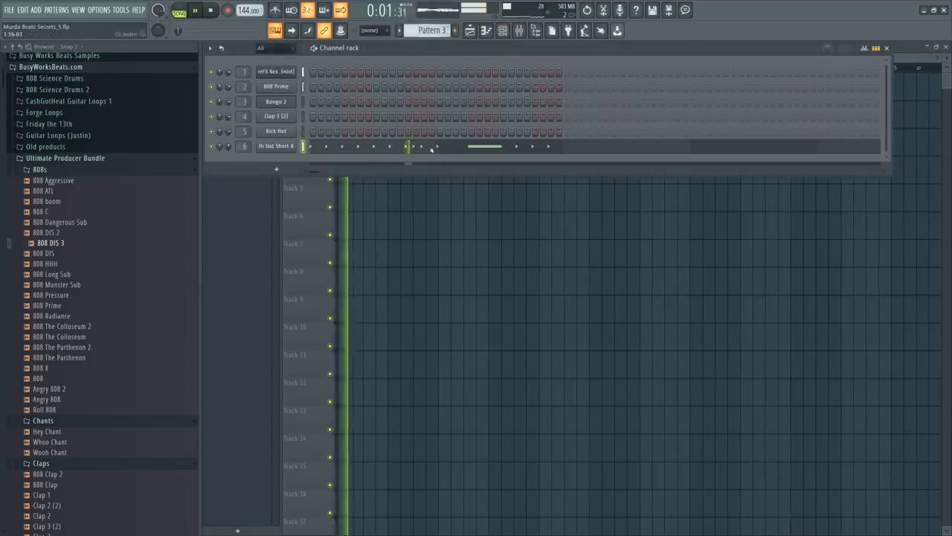
Review the Hi Hat Short A notes of Pattern 3 in the piano roll and return to the playlist
{"action": "left_click", "coordinate": [424, 147]}
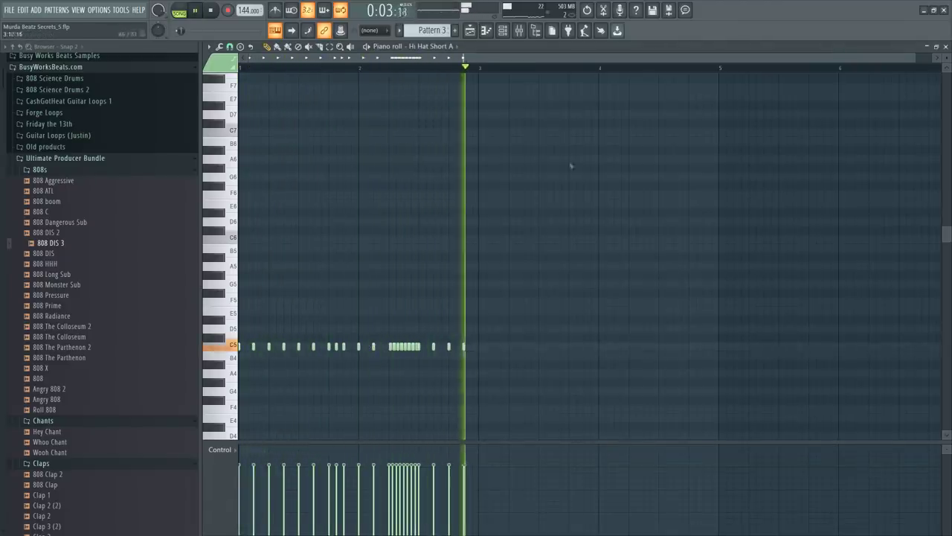
{"action": "left_click", "coordinate": [945, 46]}
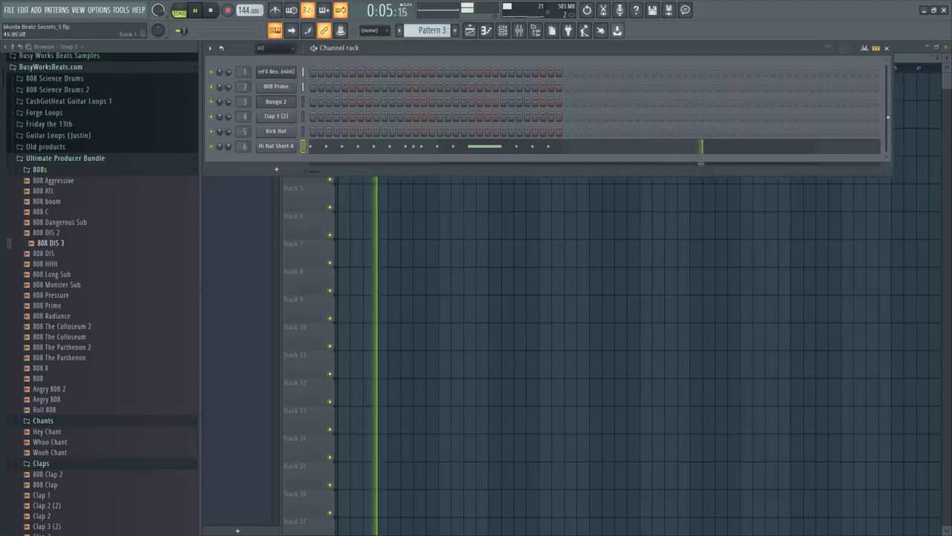
{"action": "left_click", "coordinate": [874, 64]}
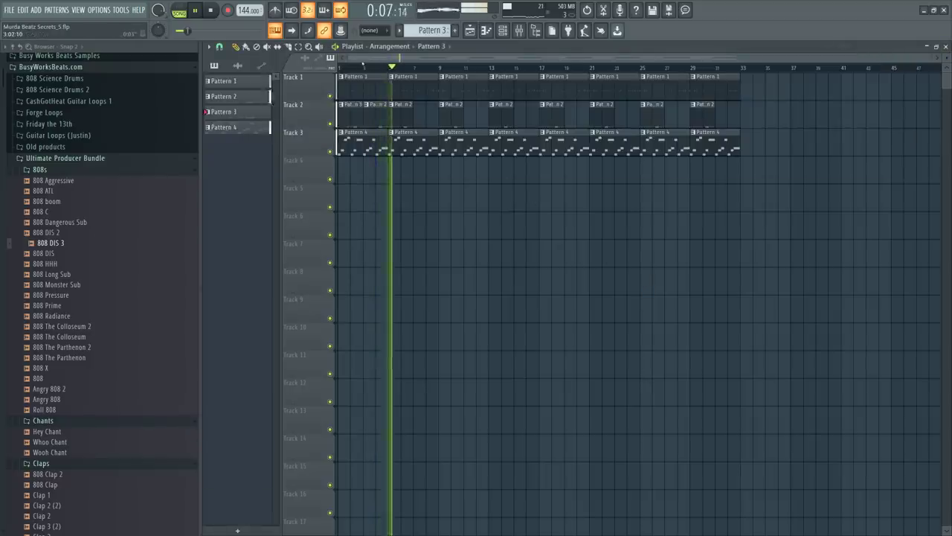
Stop playback and replace the Track 2 clips after bar 5 with repeats of the opening Pattern 3 and Pattern 2 pair up to bar 33
{"action": "key", "text": "space"}
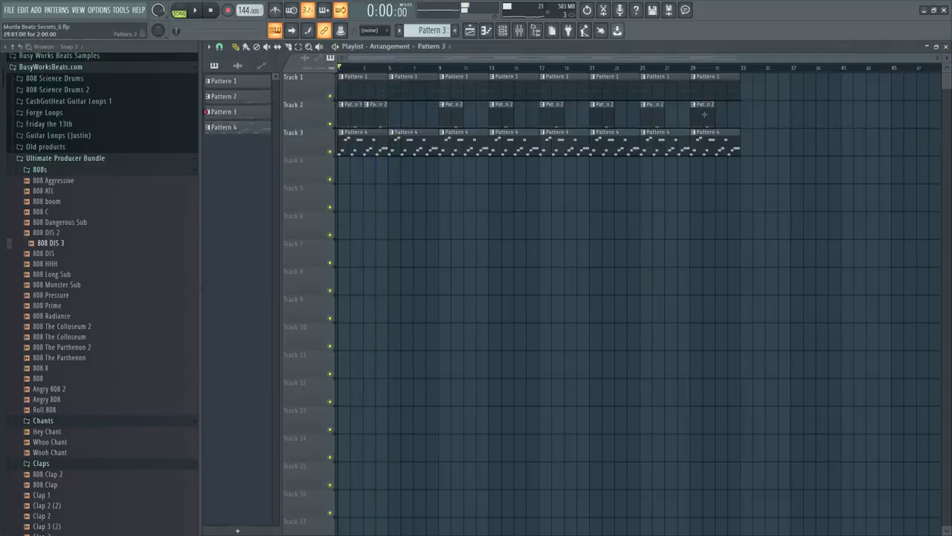
{"action": "left_click_drag", "start_coordinate": [718, 128], "coordinate": [441, 99]}
{"action": "key", "text": "Delete"}
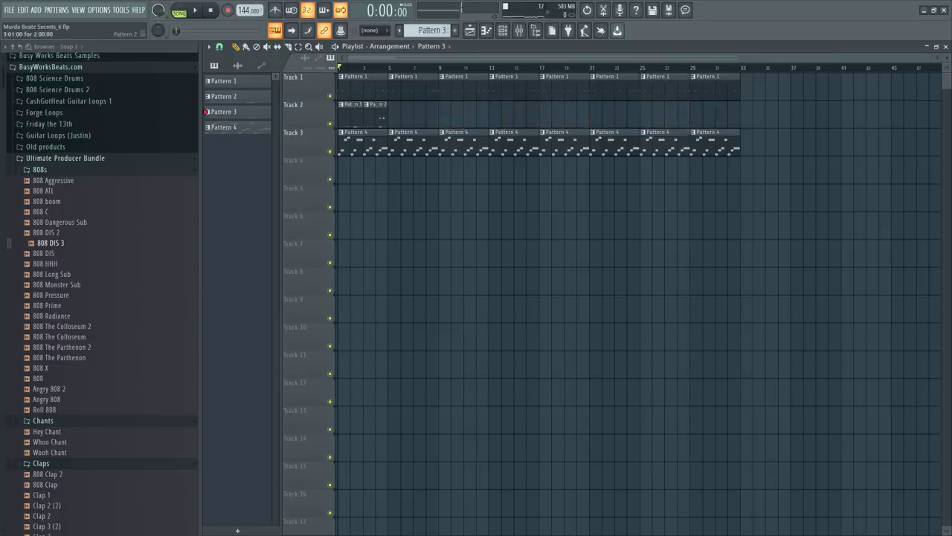
{"action": "key", "text": "ctrl+b"}
{"action": "key", "text": "ctrl+b"}
{"action": "key", "text": "ctrl+b"}
{"action": "key", "text": "ctrl+b"}
{"action": "key", "text": "ctrl+b"}
{"action": "key", "text": "ctrl+b"}
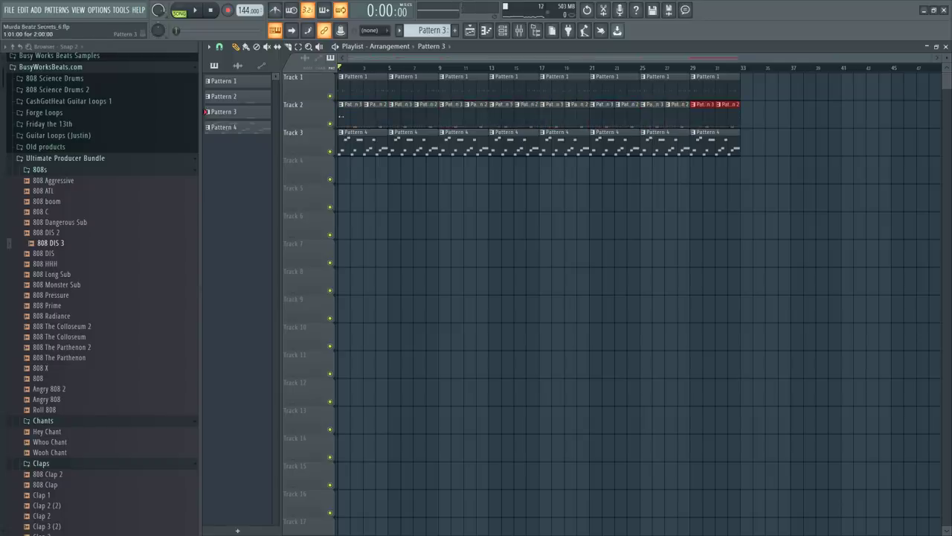
Play the arrangement and adjust the volume fader of the Insert 1 mixer track
{"action": "key", "text": "space"}
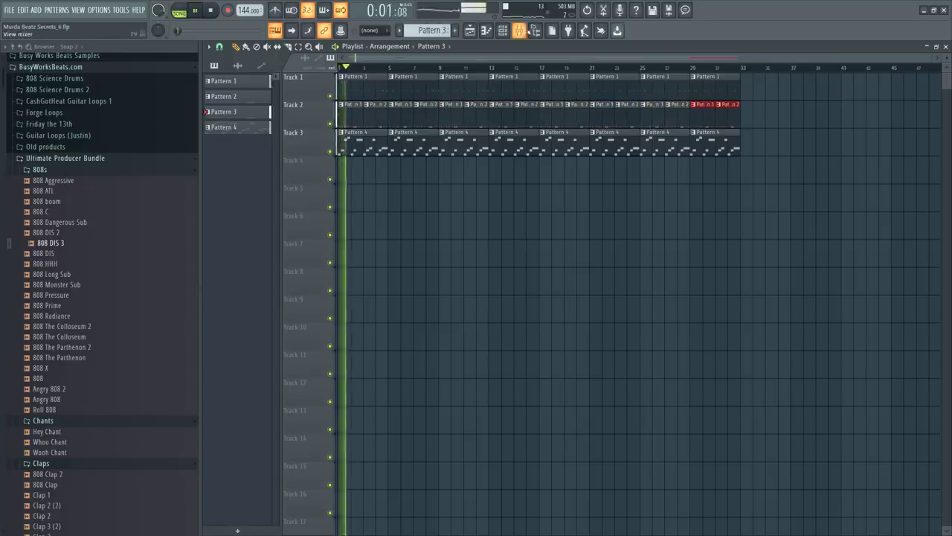
{"action": "left_click", "coordinate": [518, 30]}
{"action": "left_click", "coordinate": [347, 173]}
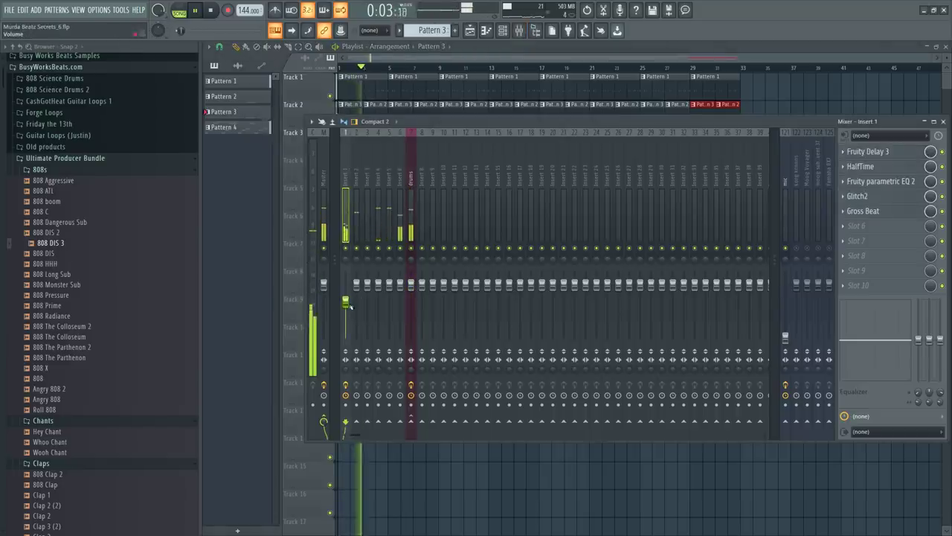
Set the reverb modulation of the reFX Nexus channel to 64 and close the plugin
{"action": "key", "text": "F6"}
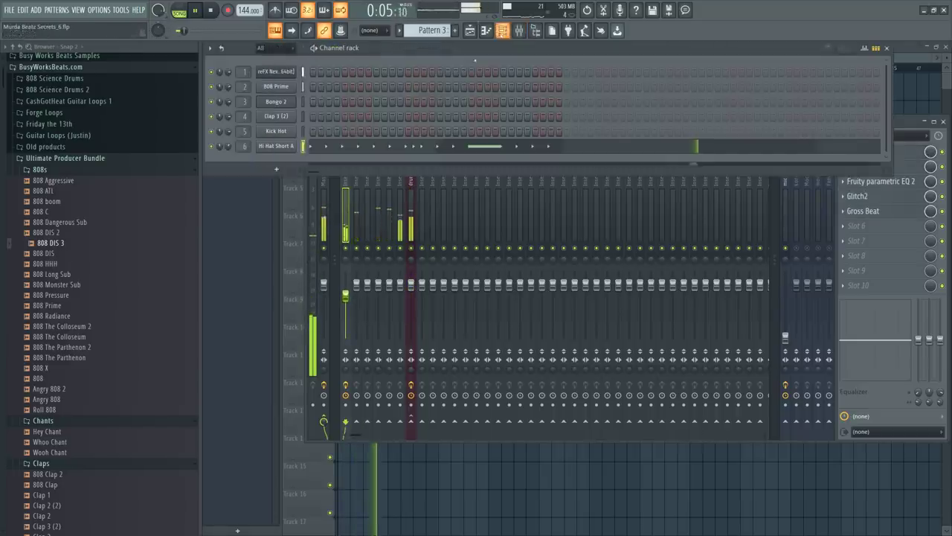
{"action": "left_click", "coordinate": [276, 71]}
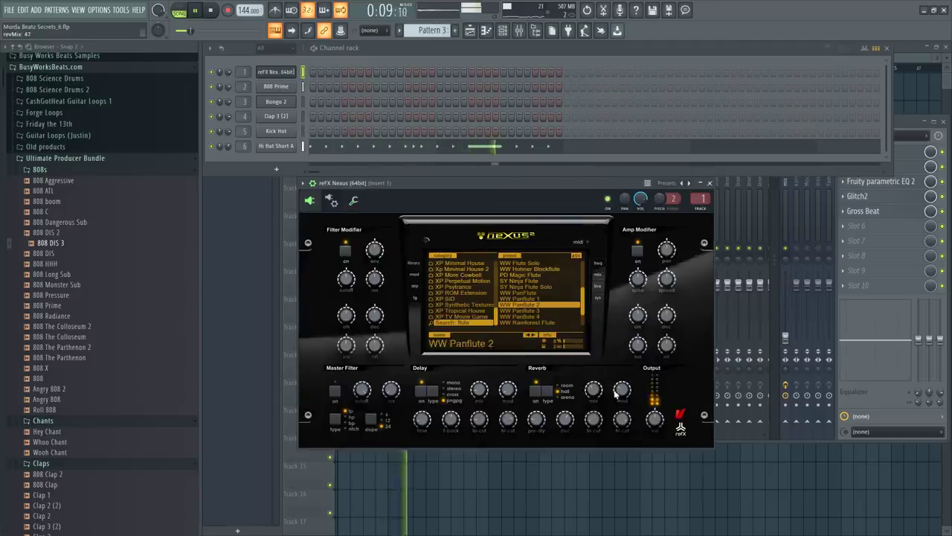
{"action": "left_click_drag", "start_coordinate": [615, 395], "coordinate": [626, 362]}
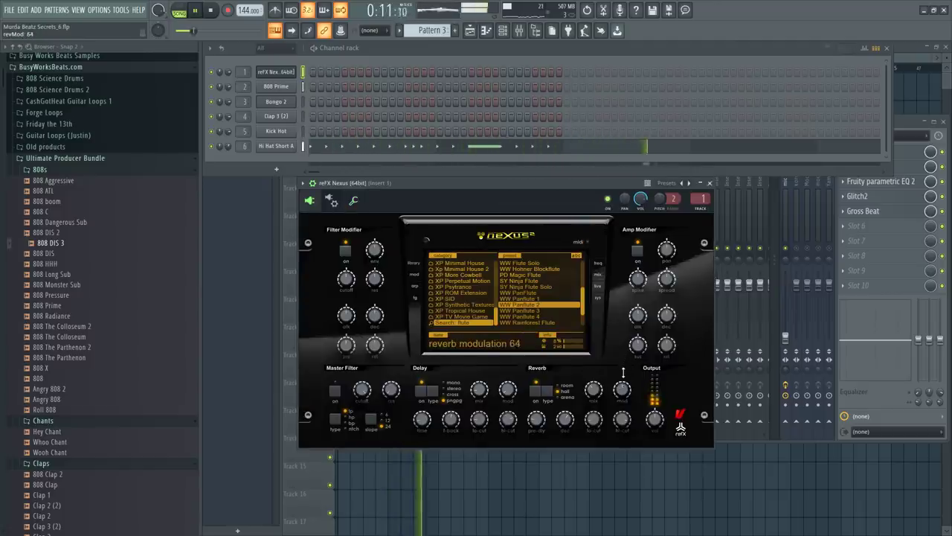
{"action": "left_click", "coordinate": [710, 182]}
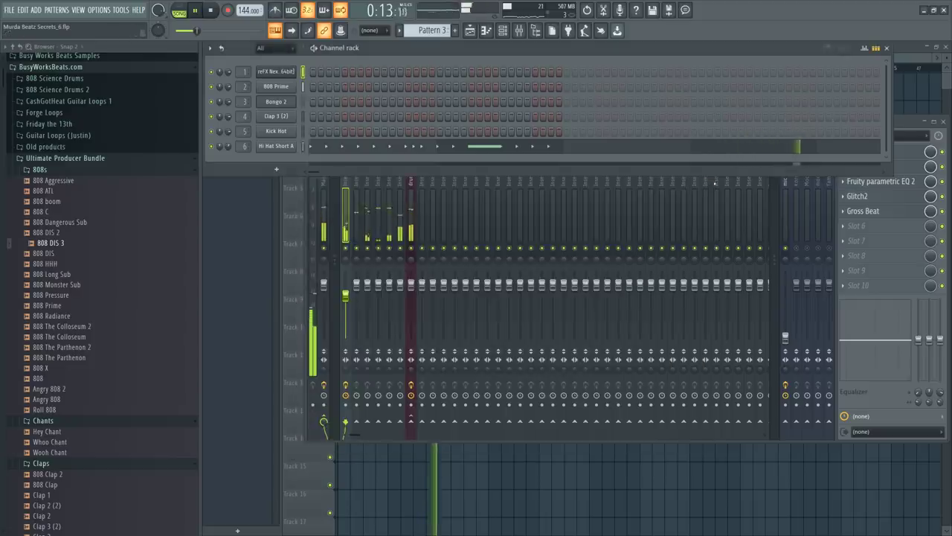
Return to the playlist and save the project as the new version Murda Beatz Secrets_7.flp
{"action": "key", "text": "F6"}
{"action": "key", "text": "F5"}
{"action": "key", "text": "ctrl+n"}
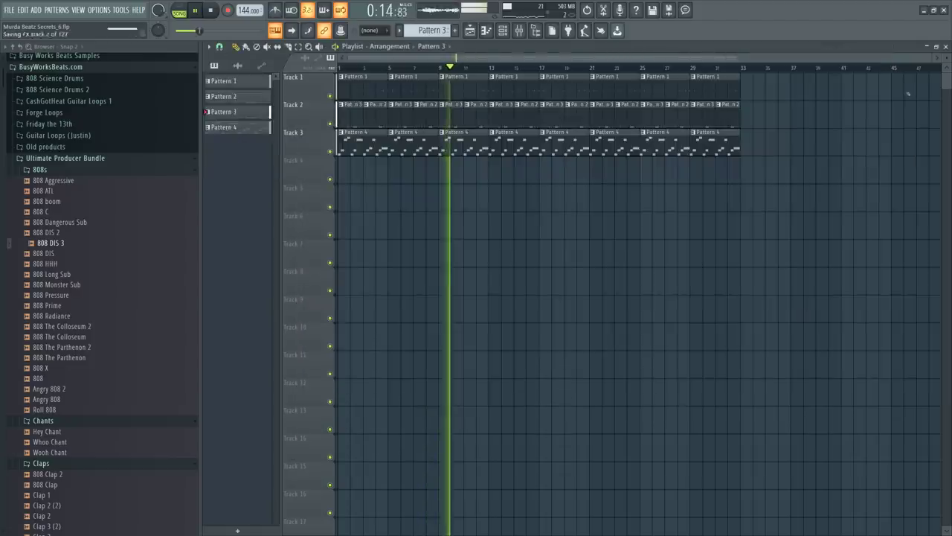
Load the UAD Vertigo VSM-3 effect into slot 1 of the Insert 2 mixer track
{"action": "key", "text": "F9"}
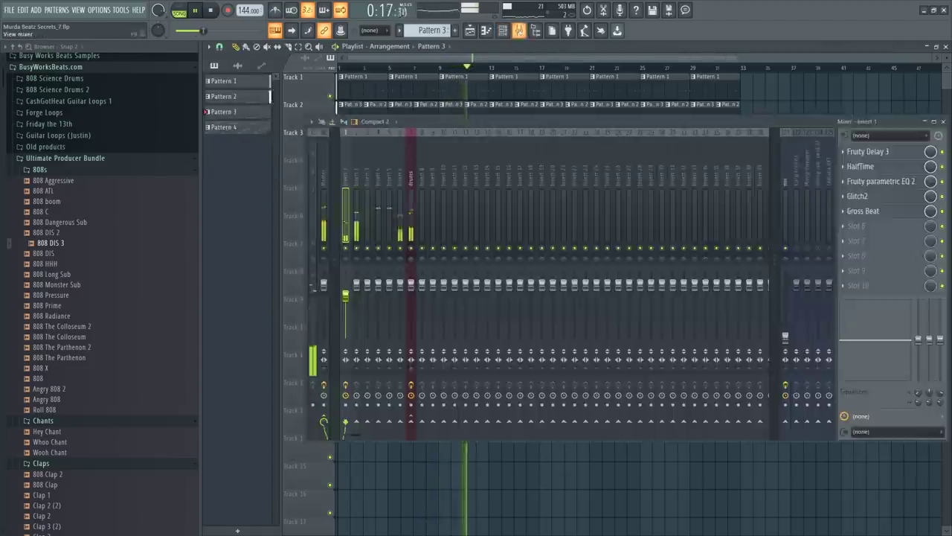
{"action": "left_click", "coordinate": [354, 171]}
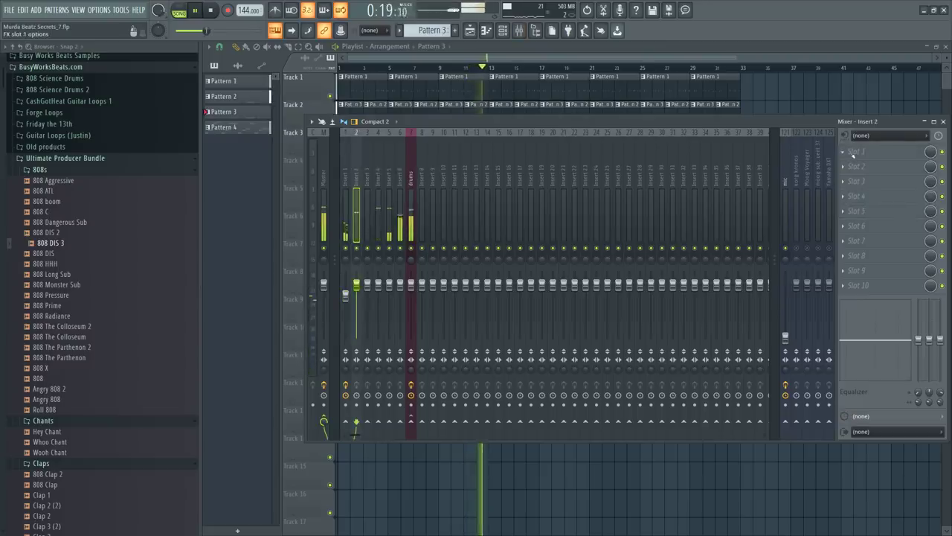
{"action": "left_click", "coordinate": [853, 154]}
{"action": "scroll", "coordinate": [854, 154], "scroll_direction": "down", "scroll_amount": 5}
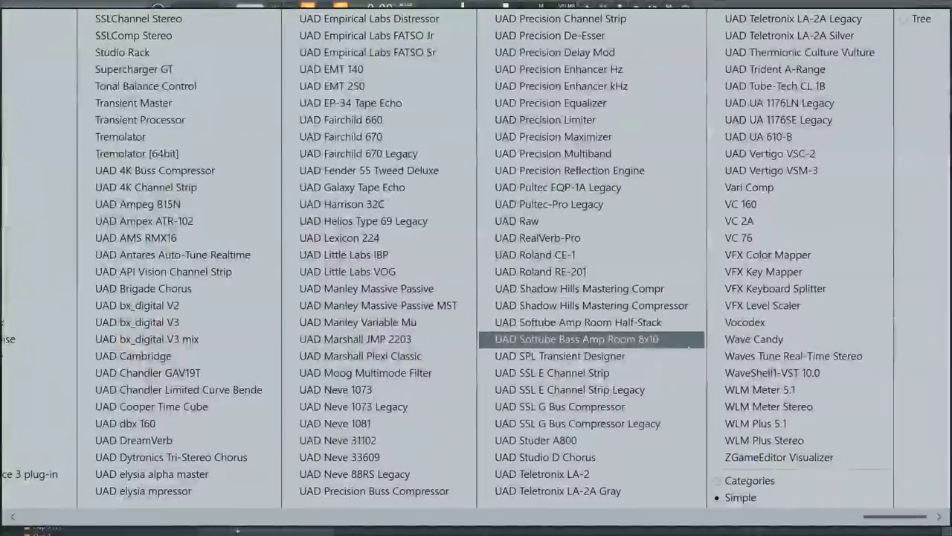
{"action": "left_click", "coordinate": [771, 170]}
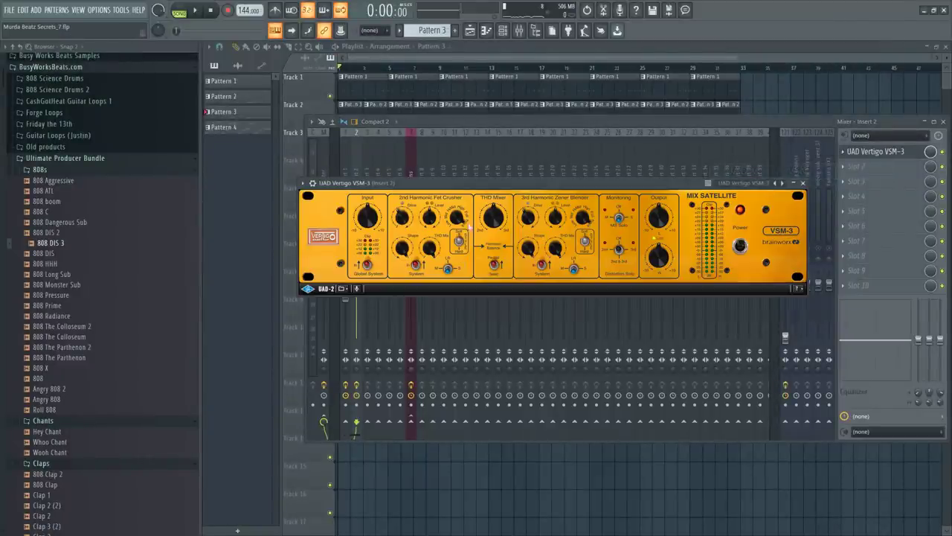
Play the song and set the VSM-3's 2nd Harmonic FET Crusher drive to 71% and level to 31%, adjusting its shape as well
{"action": "key", "text": "space"}
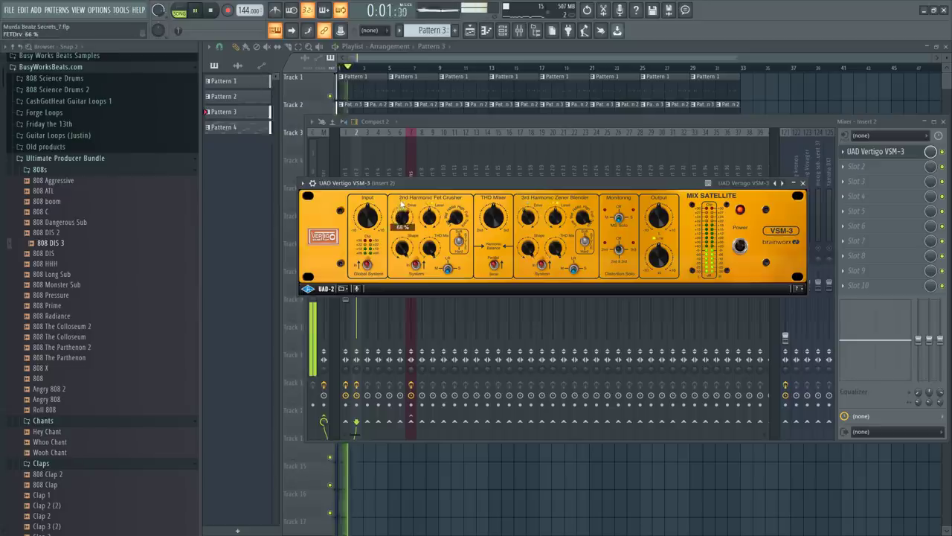
{"action": "scroll", "coordinate": [405, 217], "scroll_direction": "up", "scroll_amount": 2}
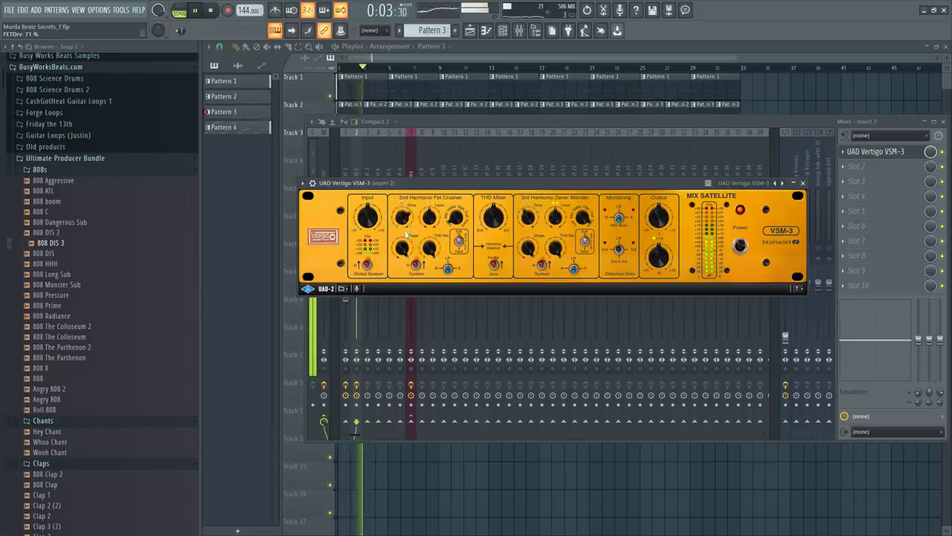
{"action": "left_click_drag", "start_coordinate": [402, 248], "coordinate": [430, 228]}
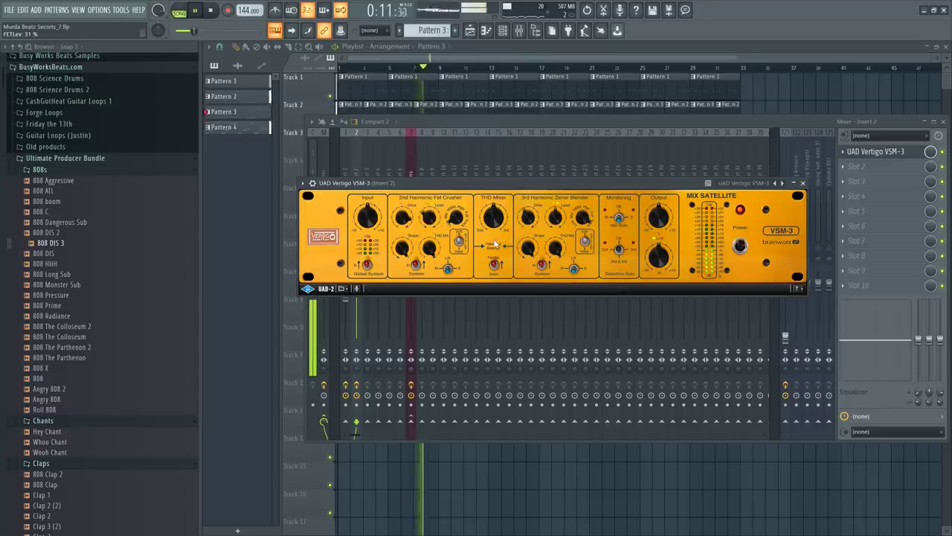
{"action": "left_click", "coordinate": [802, 183]}
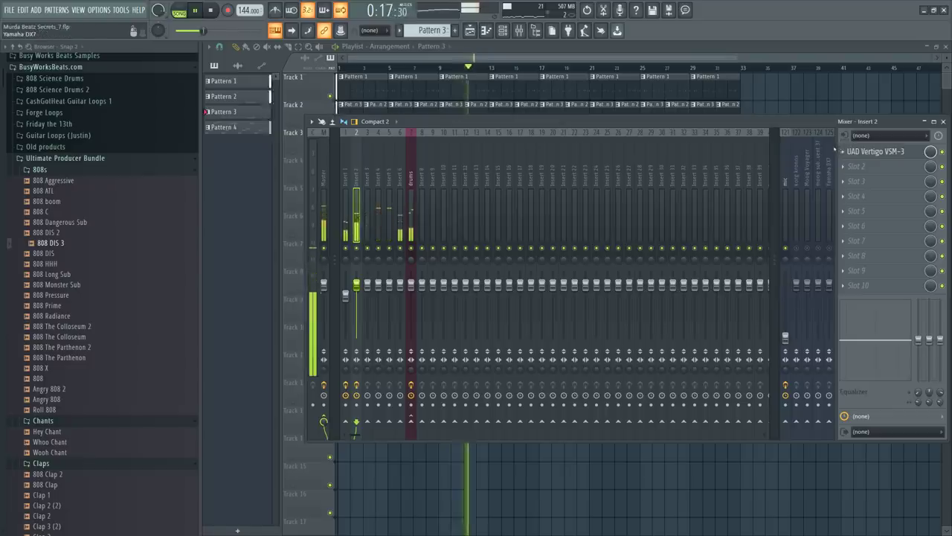
Reopen the Insert 2 VSM-3, set the FET Crusher drive to 100%, and switch its style to Hard
{"action": "left_click", "coordinate": [871, 151]}
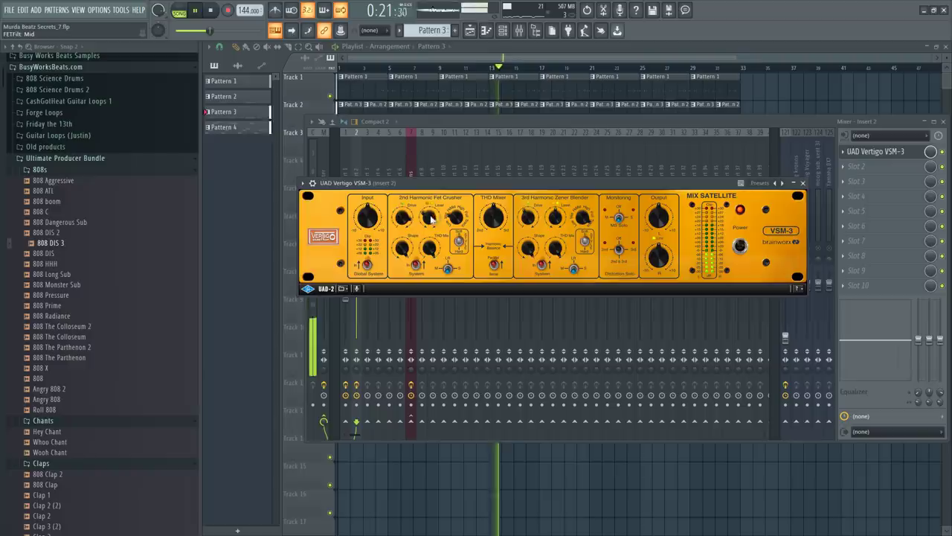
{"action": "left_click_drag", "start_coordinate": [402, 222], "coordinate": [408, 199]}
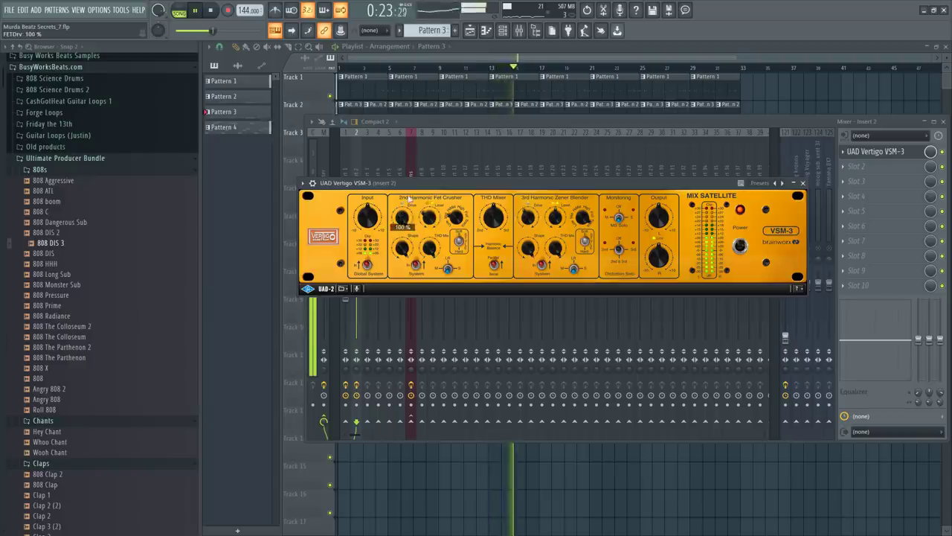
{"action": "left_click_drag", "start_coordinate": [433, 253], "coordinate": [435, 255]}
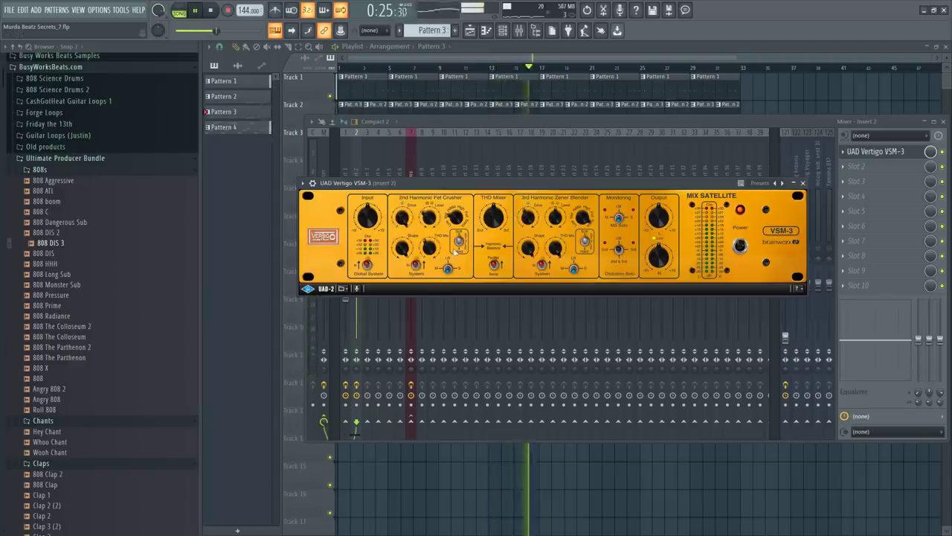
{"action": "left_click", "coordinate": [460, 247]}
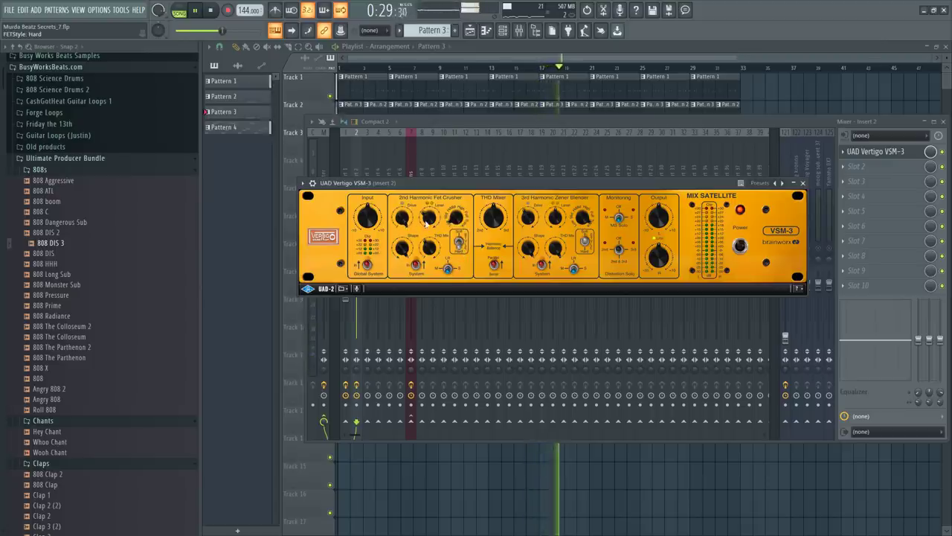
Set the FET Crusher level to 49%, THD mix to about 60% and shape to 65%
{"action": "left_click_drag", "start_coordinate": [429, 219], "coordinate": [429, 216]}
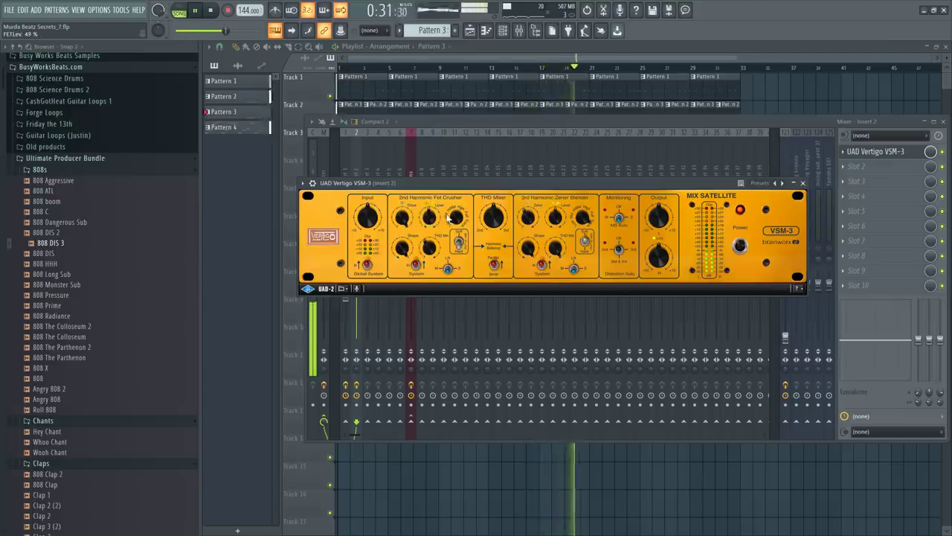
{"action": "mouse_move", "coordinate": [428, 245]}
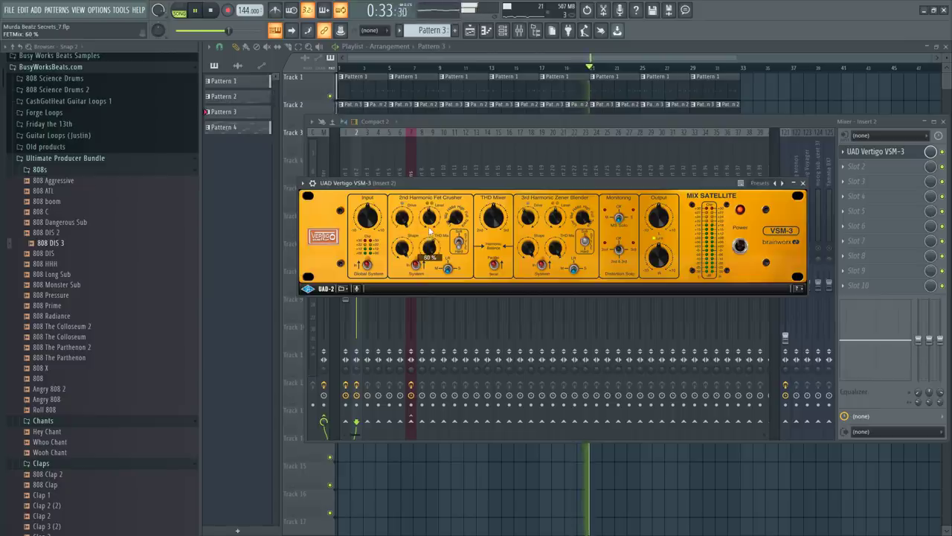
{"action": "left_click_drag", "start_coordinate": [429, 230], "coordinate": [433, 252]}
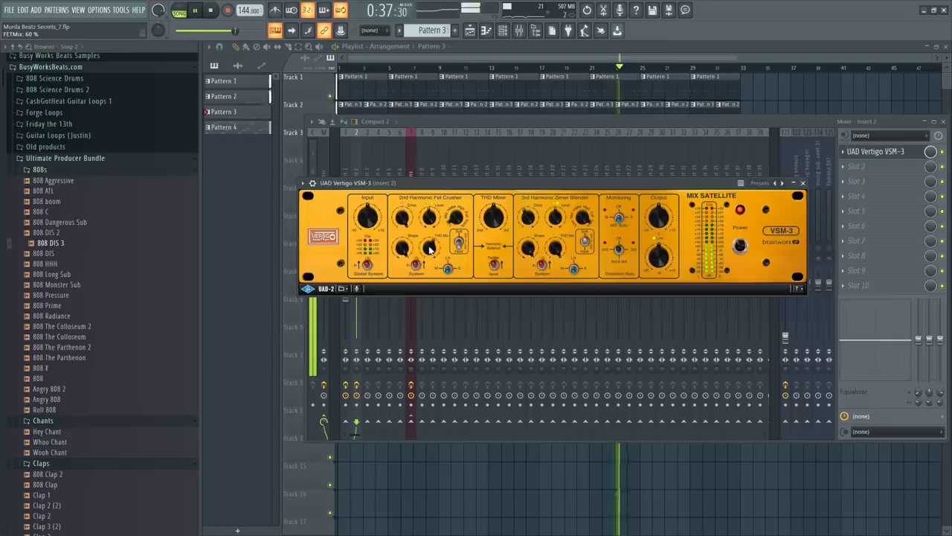
{"action": "left_click_drag", "start_coordinate": [431, 253], "coordinate": [429, 252]}
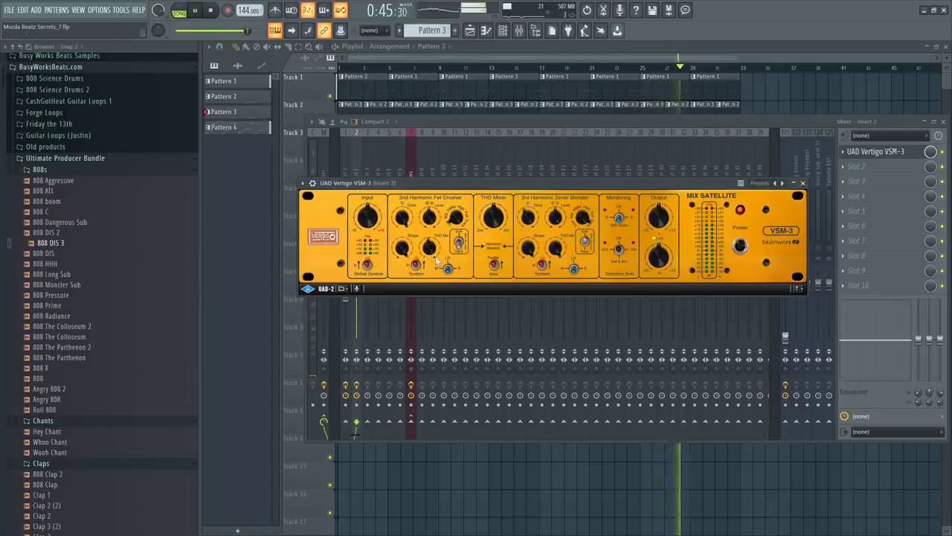
{"action": "left_click_drag", "start_coordinate": [402, 249], "coordinate": [400, 301]}
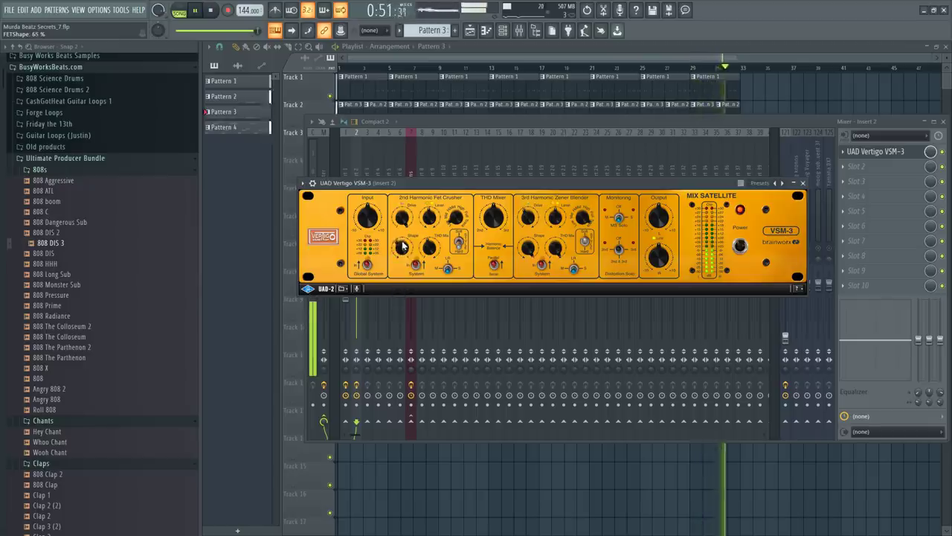
Close the VSM-3 and the mixer, and save the project as the new version Murda Beatz Secrets_8.flp
{"action": "left_click", "coordinate": [803, 183]}
{"action": "left_click", "coordinate": [793, 101]}
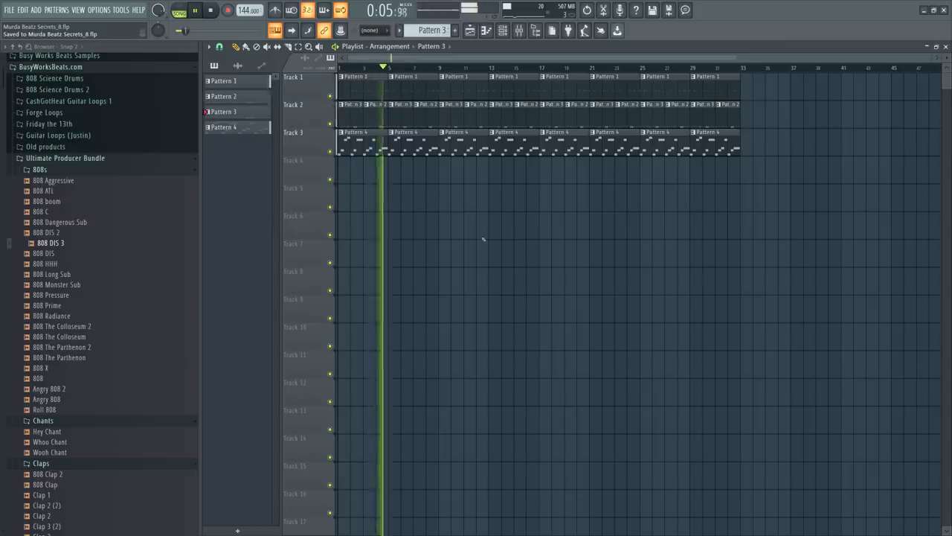
Select Pattern 1 in the channel rack, clone it as a new pattern, and return to the playlist
{"action": "left_click", "coordinate": [503, 29]}
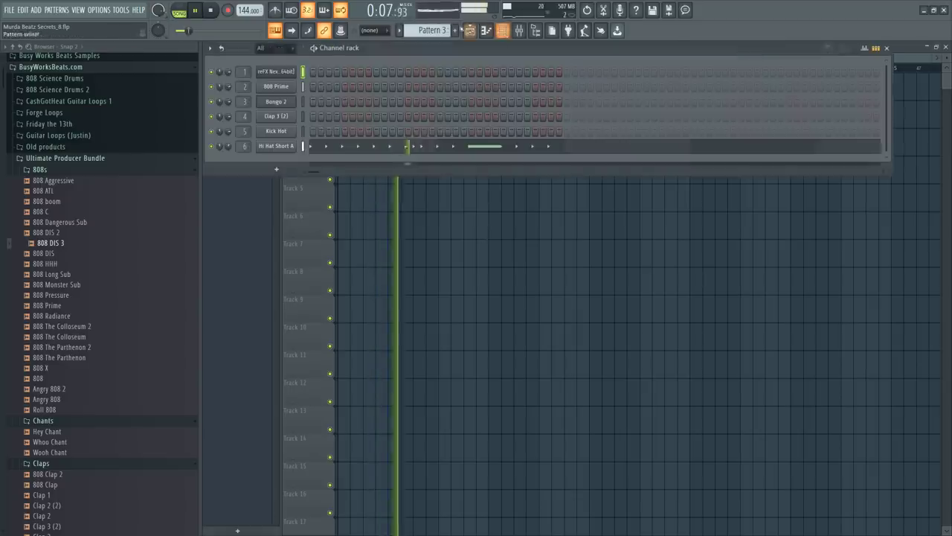
{"action": "scroll", "coordinate": [441, 30], "scroll_direction": "up", "scroll_amount": 2}
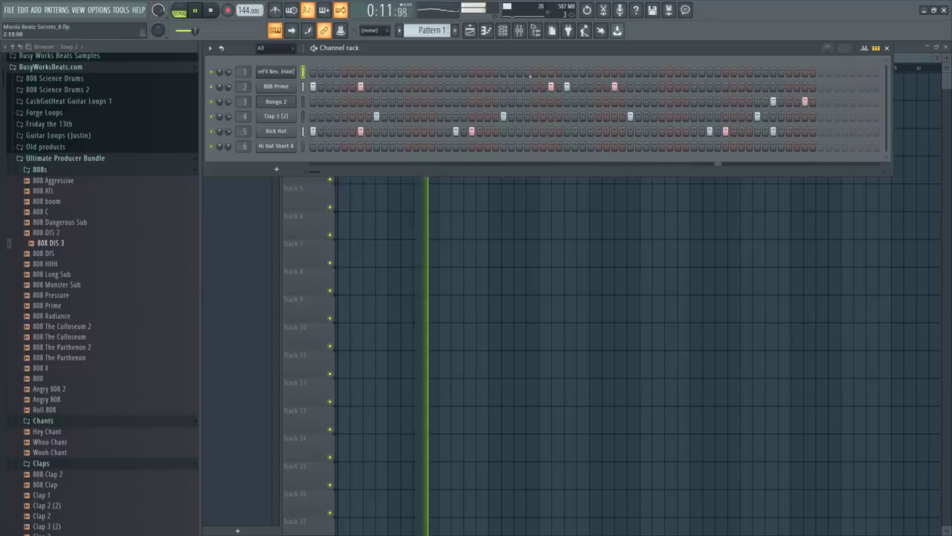
{"action": "left_click", "coordinate": [400, 29]}
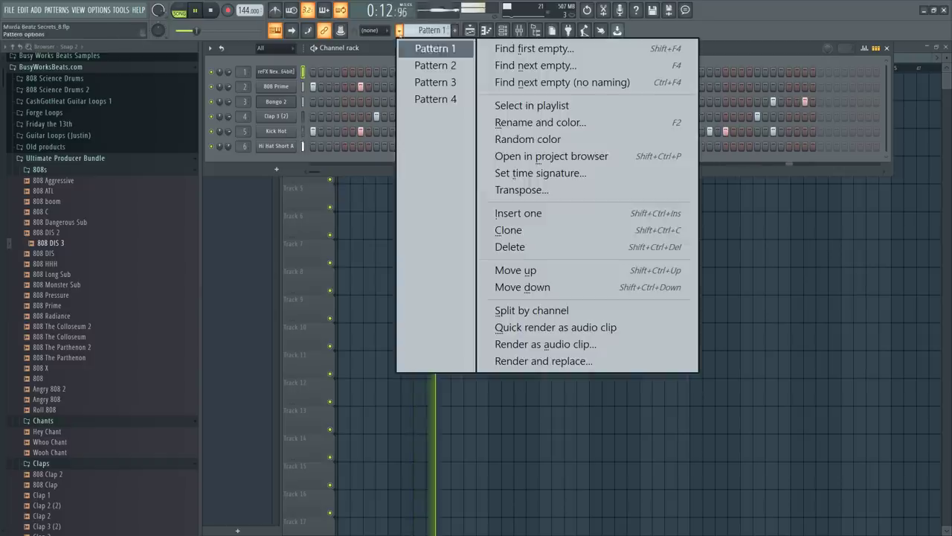
{"action": "left_click", "coordinate": [538, 230]}
{"action": "key", "text": "F6"}
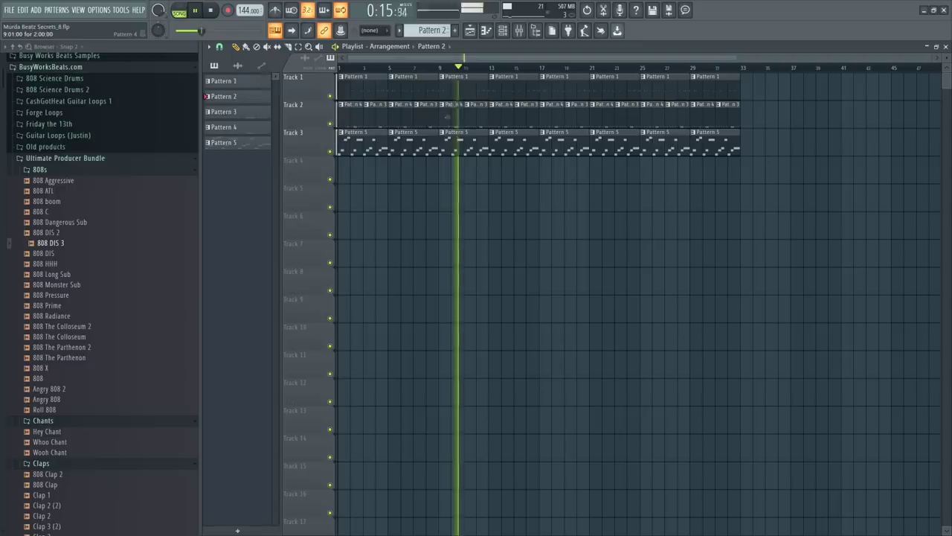
Replace every second Pattern 1 clip on Track 1 with a Pattern 2 clip, at bars 5, 13, 21 and 29
{"action": "left_click", "coordinate": [502, 31]}
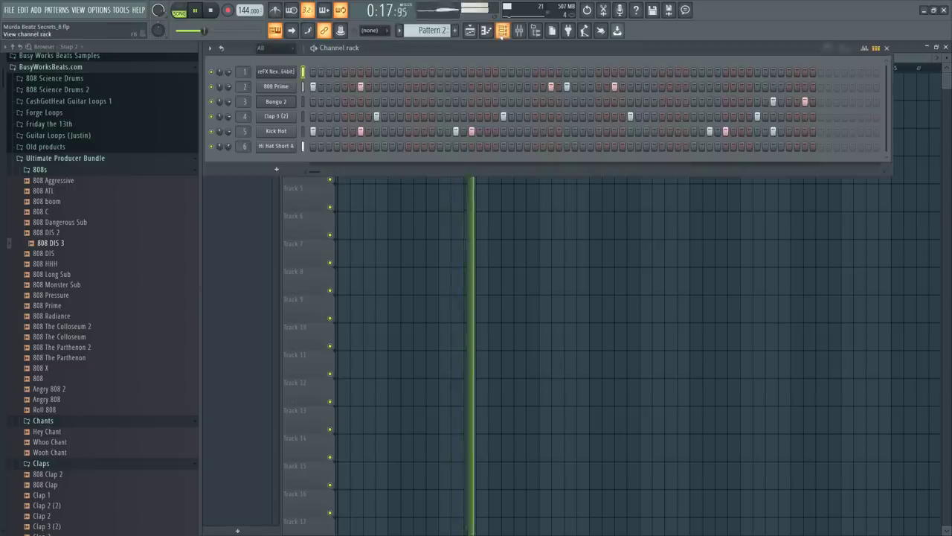
{"action": "key", "text": "F6"}
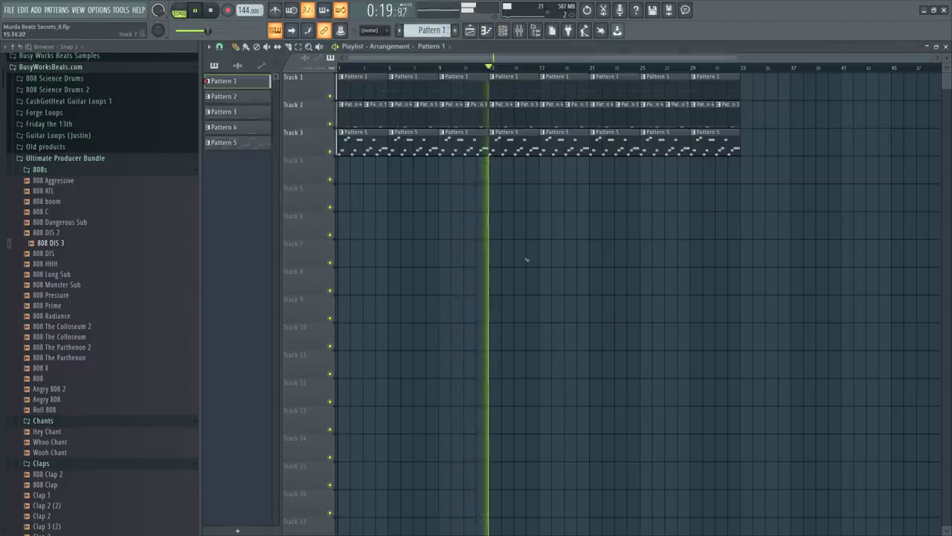
{"action": "key", "text": "space"}
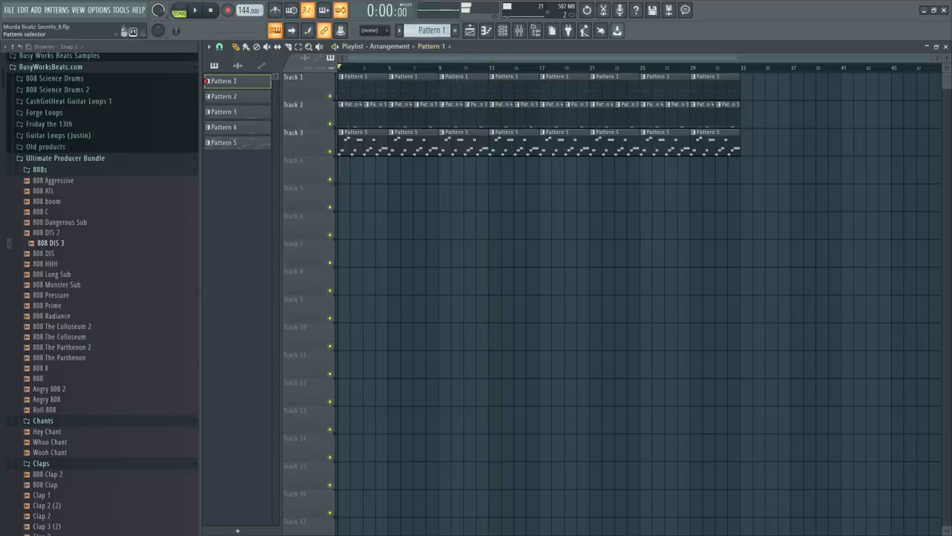
{"action": "scroll", "coordinate": [429, 30], "scroll_direction": "down", "scroll_amount": 1}
{"action": "key", "text": "space"}
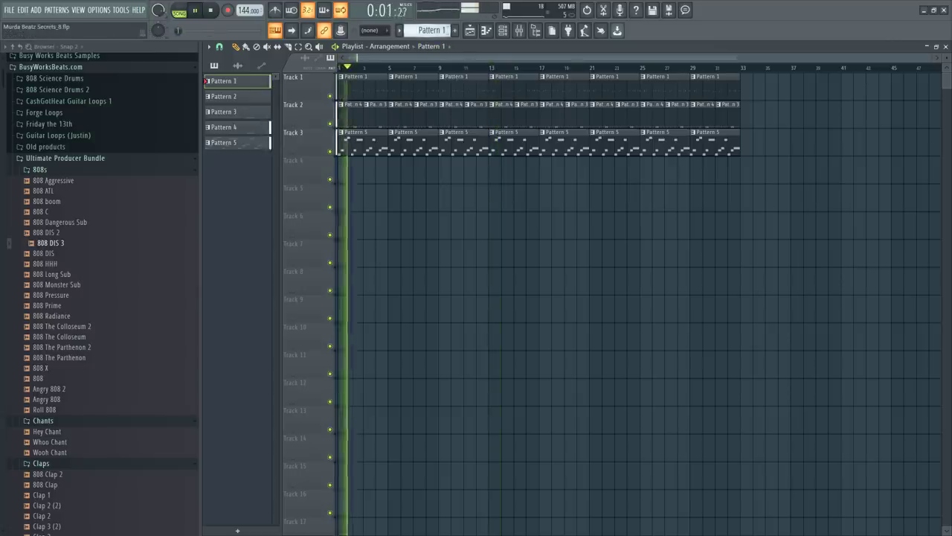
{"action": "left_click", "coordinate": [413, 82]}
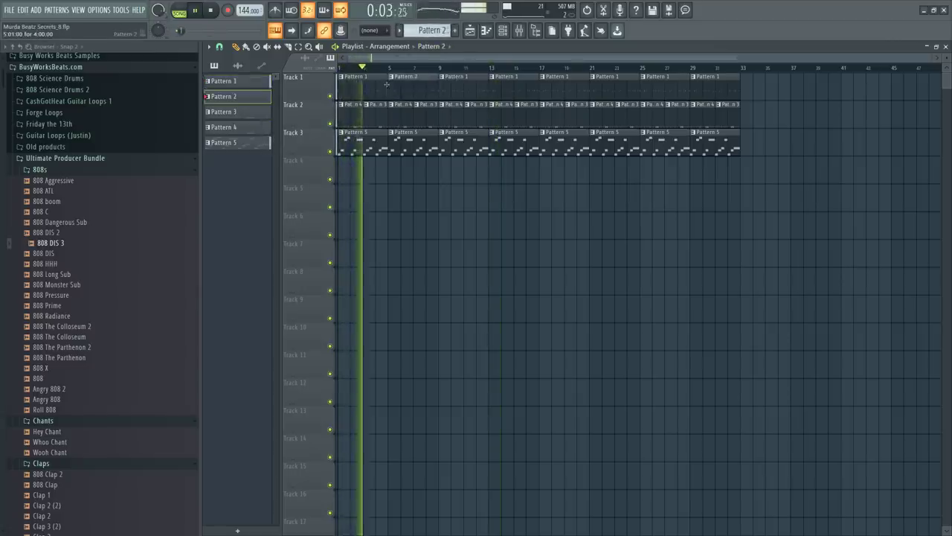
{"action": "left_click", "coordinate": [493, 89]}
{"action": "left_click", "coordinate": [590, 85]}
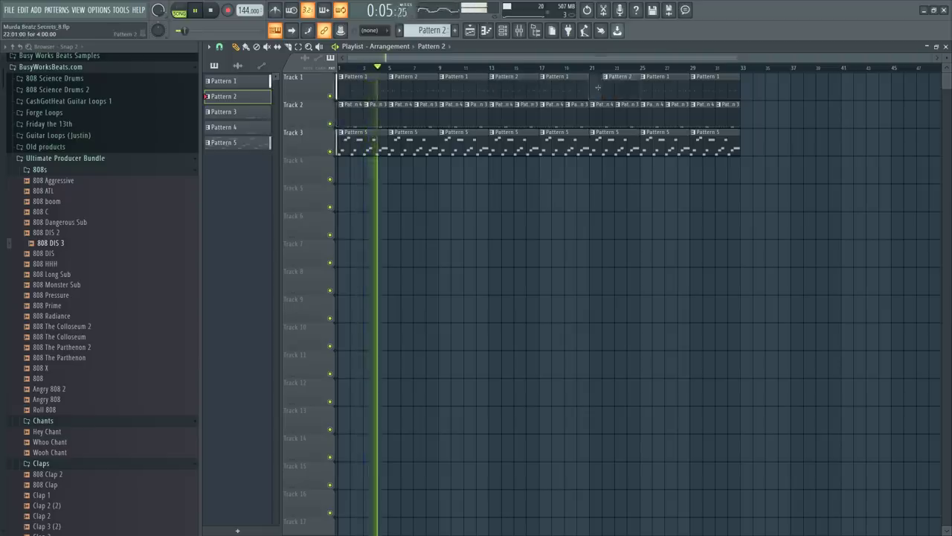
{"action": "left_click", "coordinate": [707, 83]}
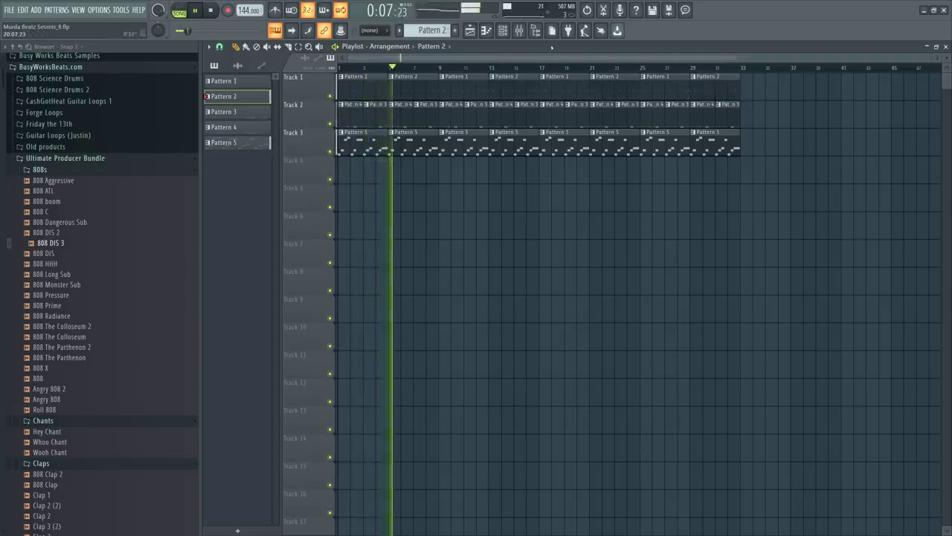
Add 808 Prime hits at steps 49 and 63 of Pattern 2
{"action": "left_click", "coordinate": [503, 31]}
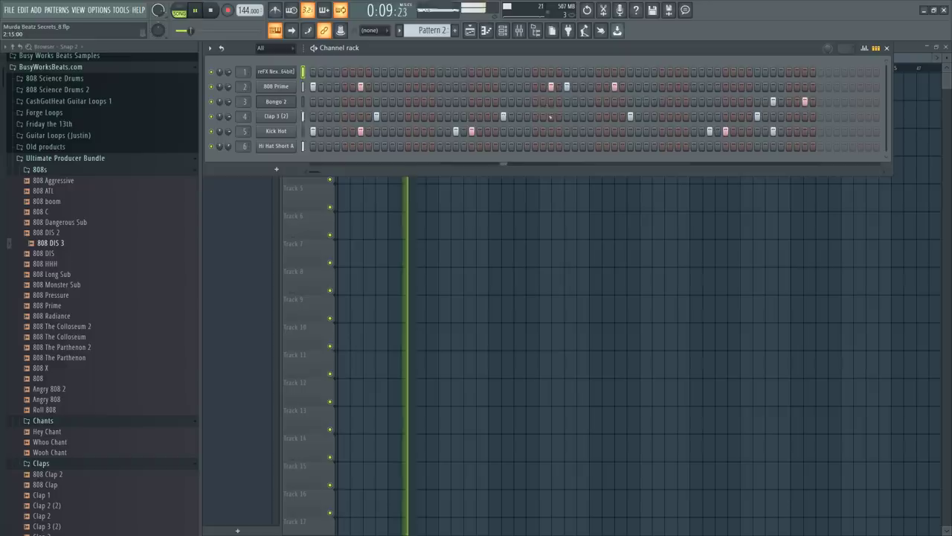
{"action": "left_click", "coordinate": [694, 87]}
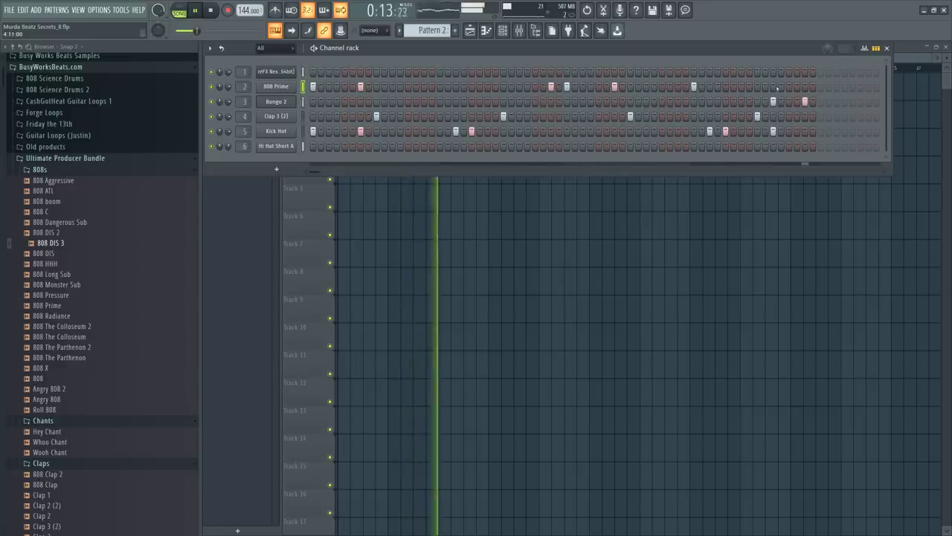
{"action": "key", "text": "space"}
Move the last 808 Prime note of Pattern 2 to F#4 and save the project as the new version Murda Beatz Secrets_9.flp
{"action": "key", "text": "F7"}
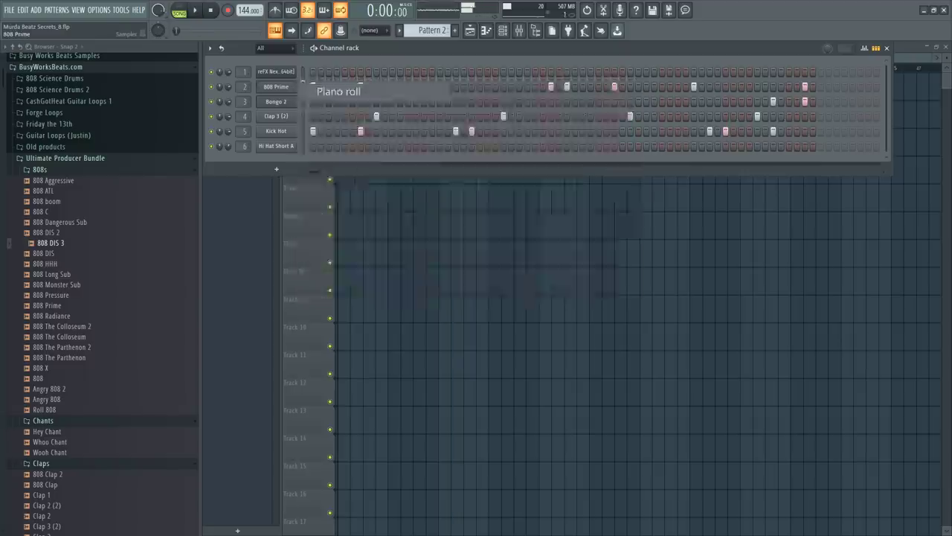
{"action": "left_click", "coordinate": [588, 67]}
{"action": "key", "text": "space"}
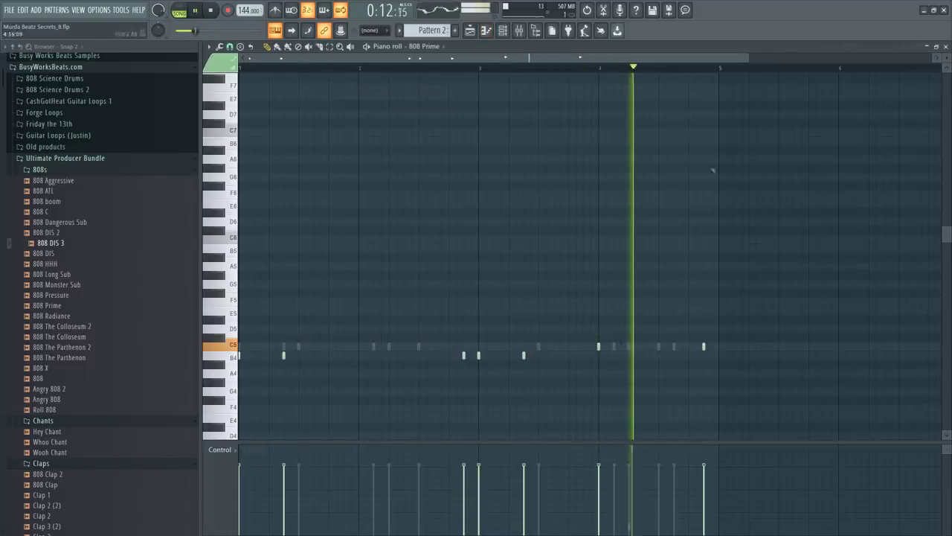
{"action": "key", "text": "space"}
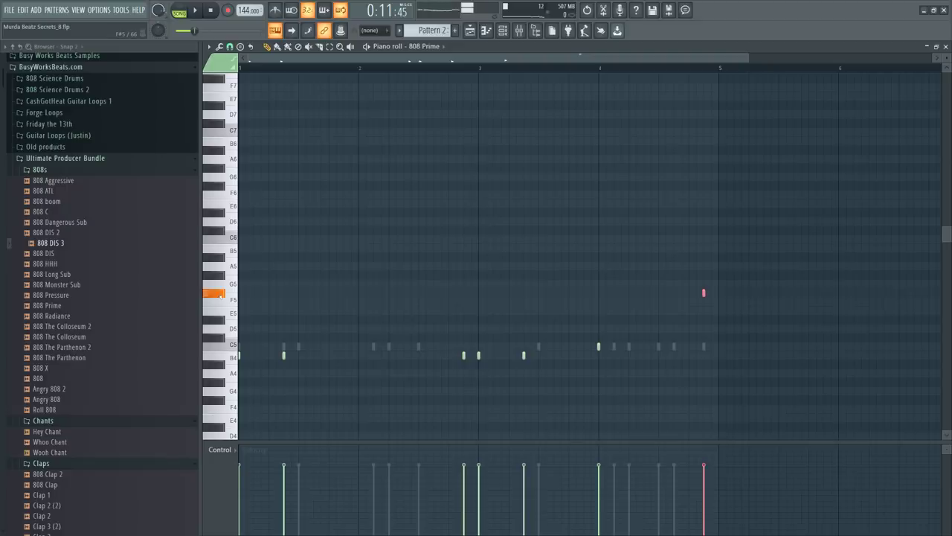
{"action": "key", "text": "ctrl+z"}
{"action": "key", "text": "space"}
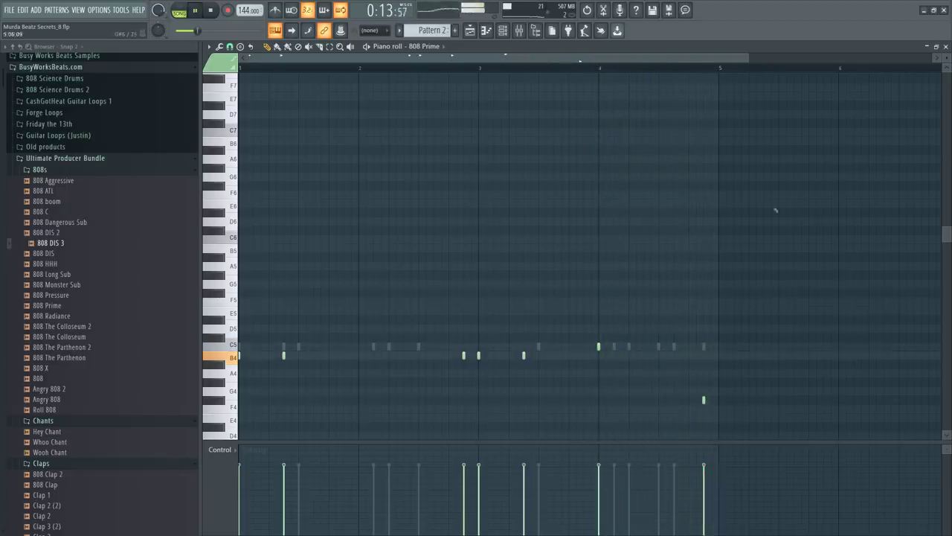
{"action": "key", "text": "F5"}
{"action": "key", "text": "F6"}
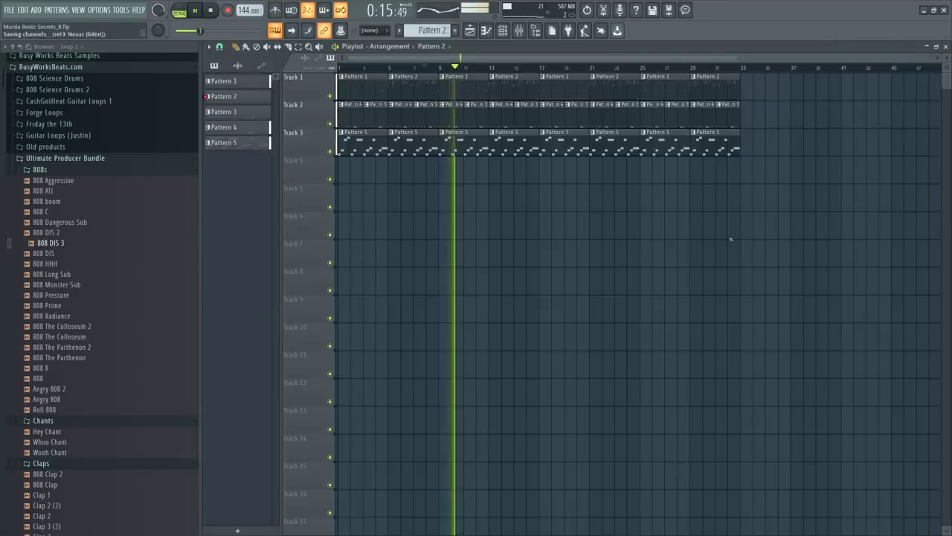
Route mixer Insert 2 to the drums track only
{"action": "key", "text": "F9"}
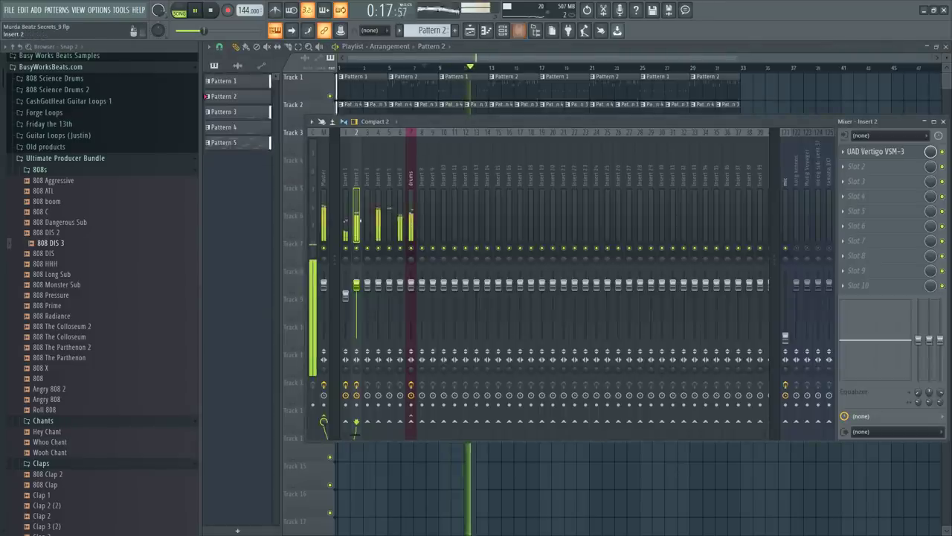
{"action": "left_click", "coordinate": [399, 194]}
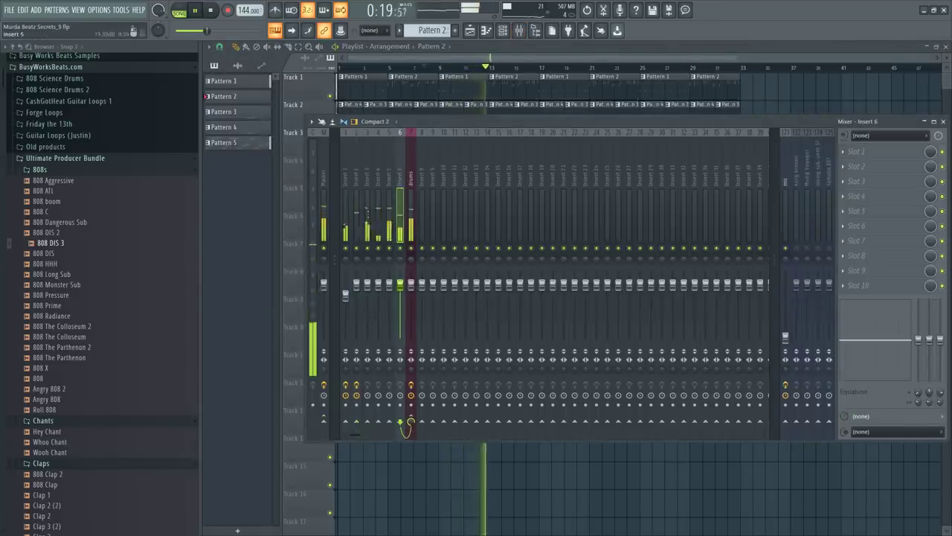
{"action": "left_click", "coordinate": [356, 428]}
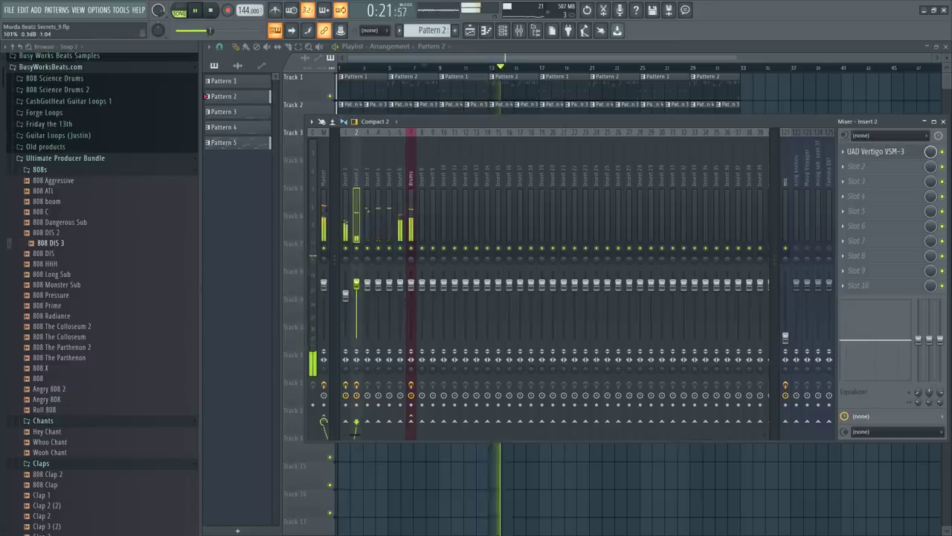
{"action": "right_click", "coordinate": [411, 421]}
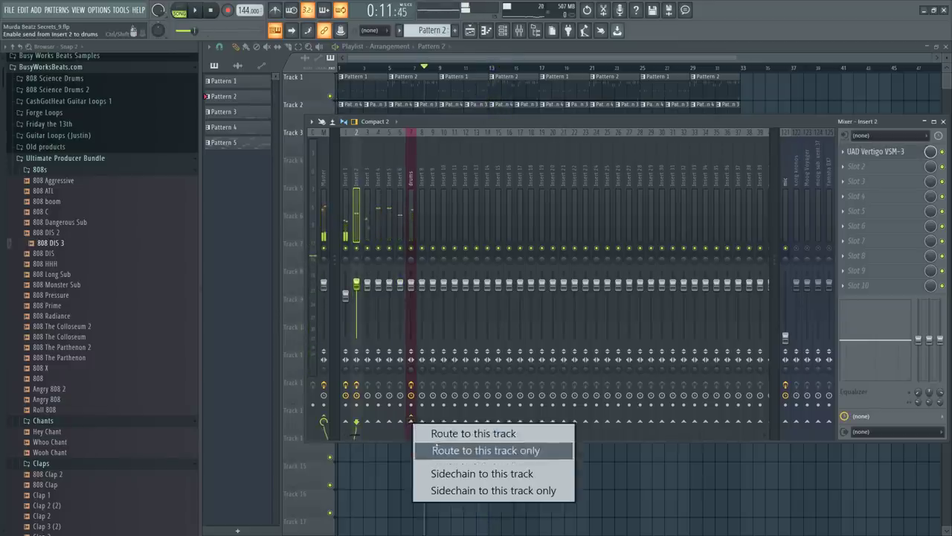
{"action": "left_click", "coordinate": [462, 449]}
Try Insert 2's level at 100% (0.0 dB) through the drums track during playback
{"action": "mouse_move", "coordinate": [356, 285]}
{"action": "left_mouse_down"}
{"action": "mouse_move", "coordinate": [356, 320]}
{"action": "mouse_move", "coordinate": [356, 285]}
{"action": "left_mouse_up"}
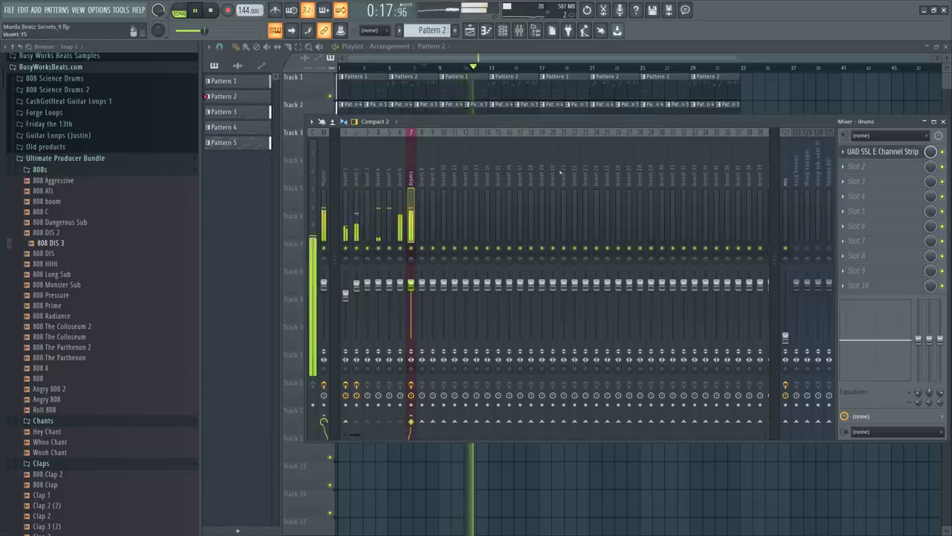
{"action": "left_click", "coordinate": [357, 290]}
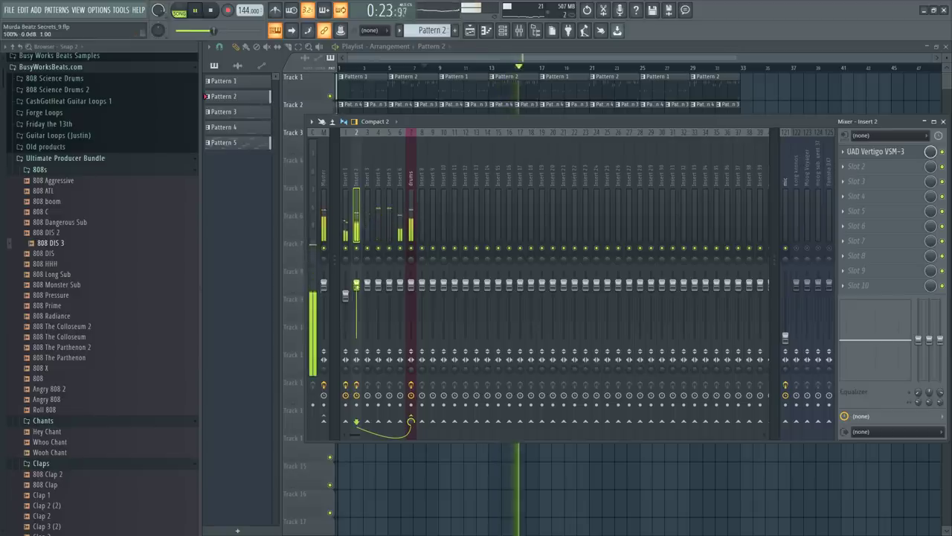
{"action": "left_click", "coordinate": [409, 178]}
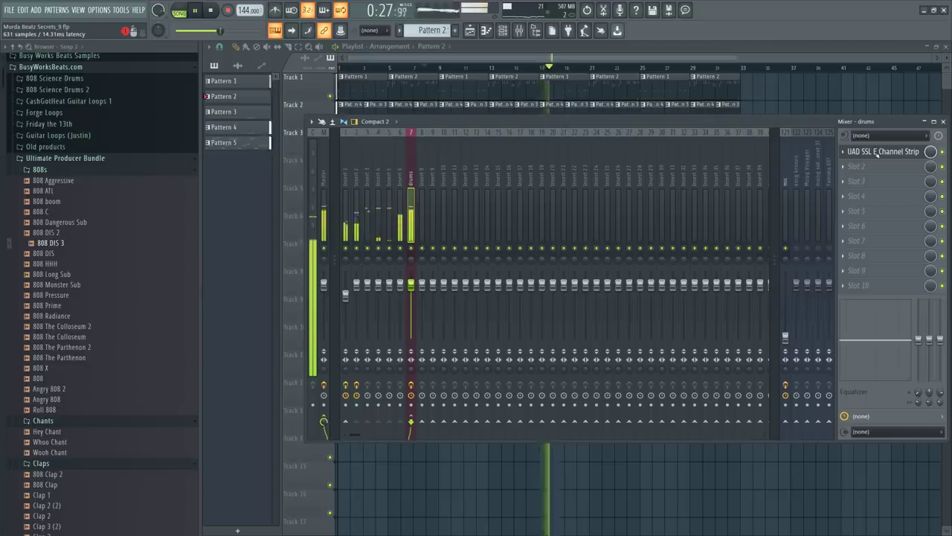
{"action": "left_click", "coordinate": [357, 197]}
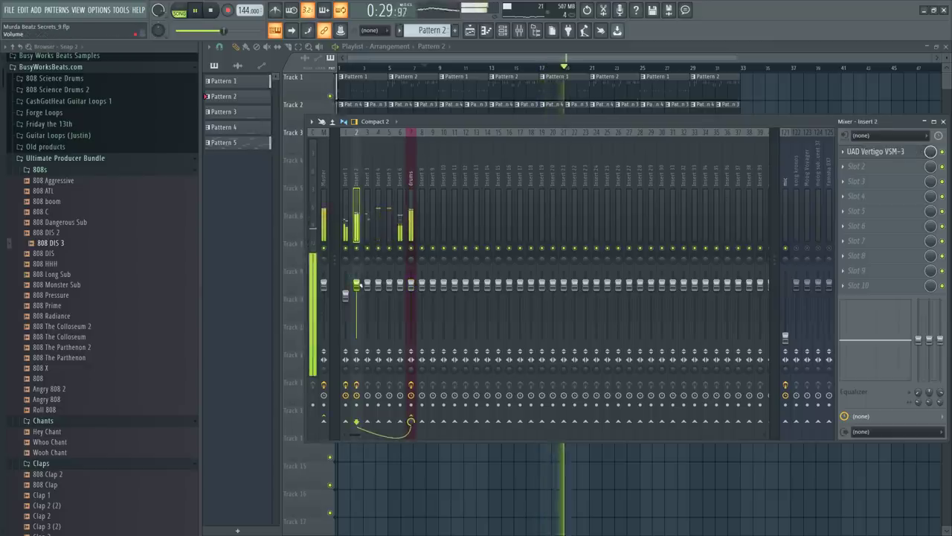
Route Insert 2 back to the Master only, lower its fader slightly, and play the beat again
{"action": "key", "text": "space"}
{"action": "right_click", "coordinate": [324, 422]}
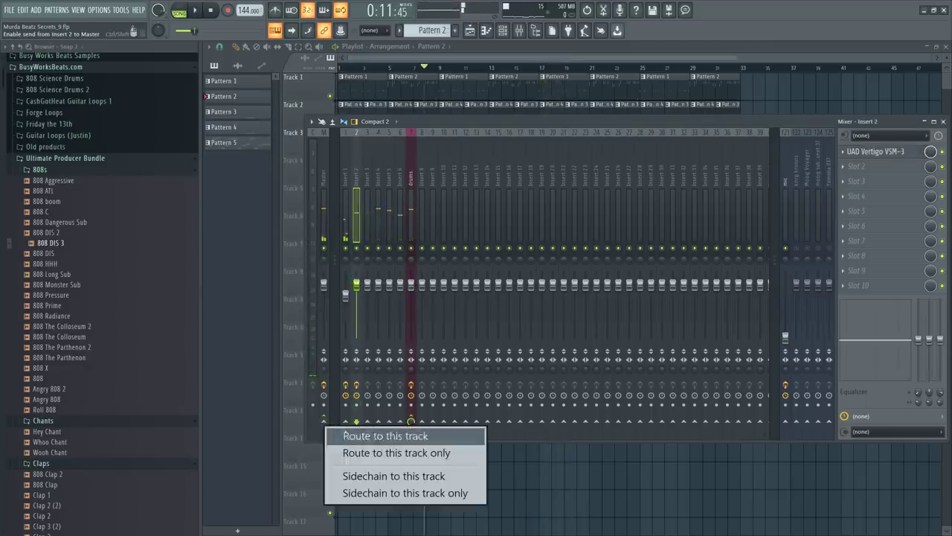
{"action": "left_click", "coordinate": [361, 452]}
{"action": "key", "text": "space"}
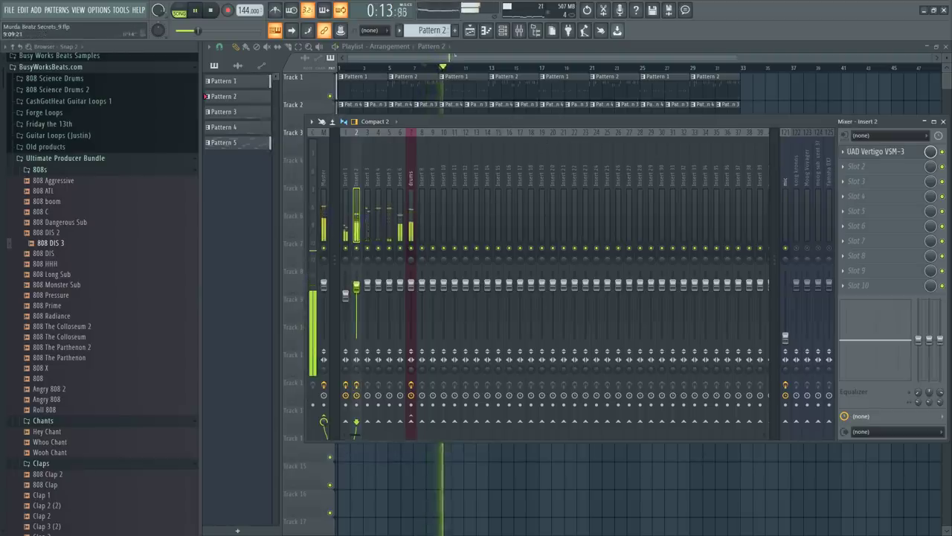
Open the 808 Prime channel's sample settings and raise its precomputed fade-out to shorten the tail
{"action": "left_click", "coordinate": [503, 30]}
{"action": "left_click", "coordinate": [275, 86]}
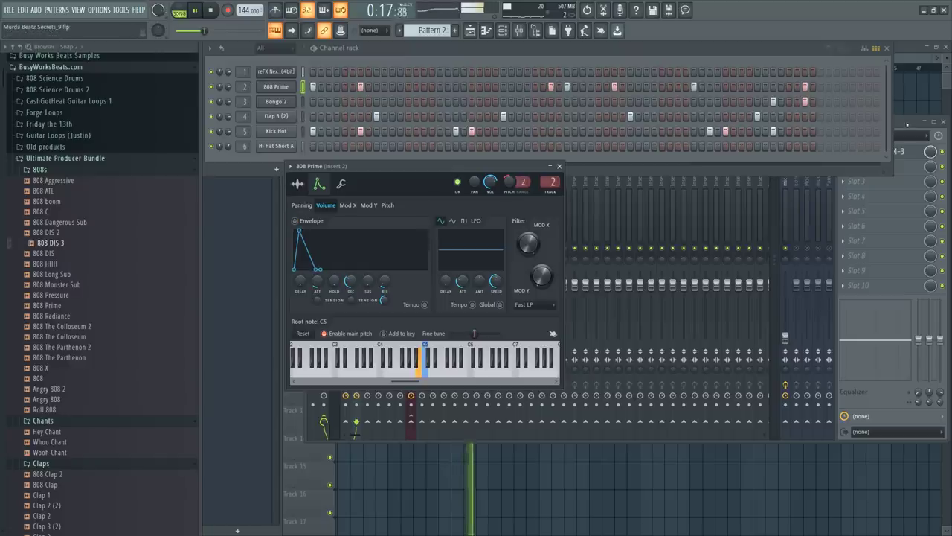
{"action": "left_click", "coordinate": [297, 184]}
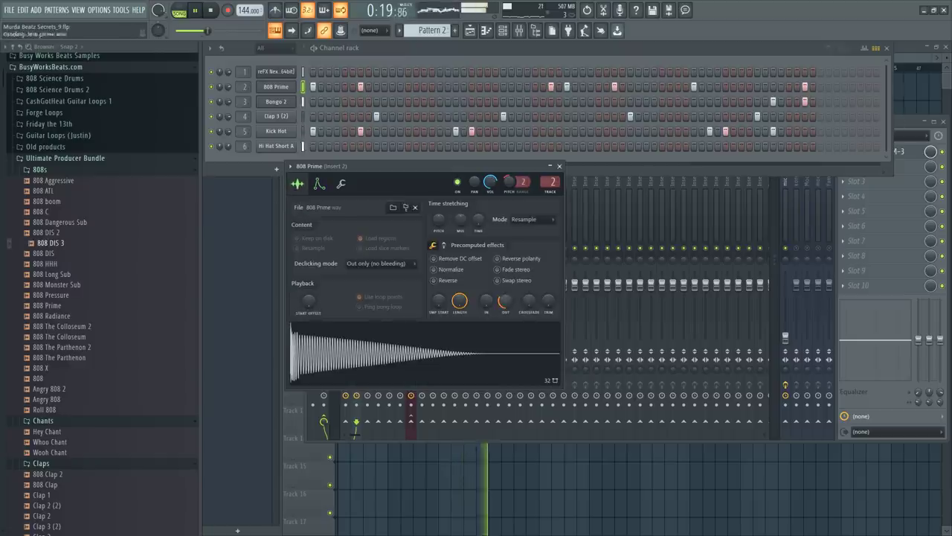
{"action": "left_click_drag", "start_coordinate": [505, 301], "coordinate": [505, 284]}
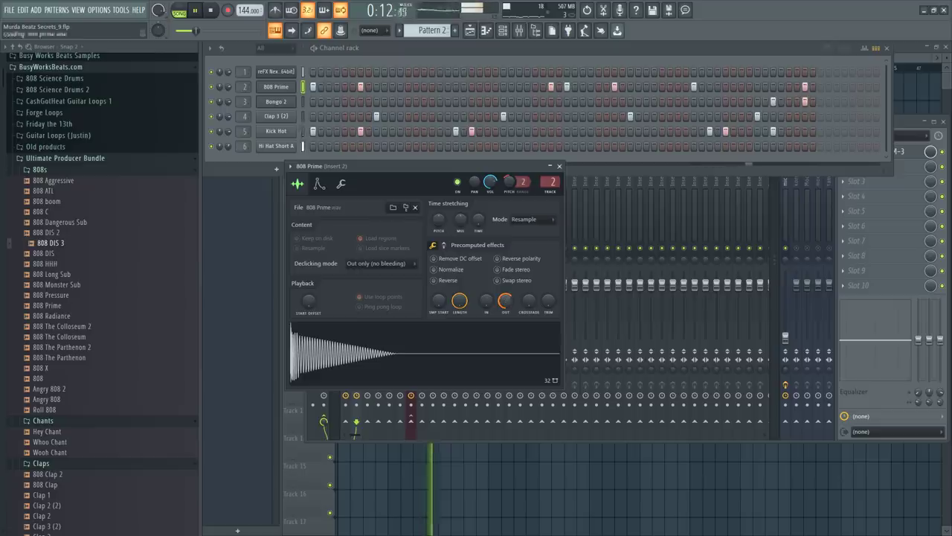
Raise the 808 Prime sample's fade-out further and increase its trim to cut off the silent tail
{"action": "left_click", "coordinate": [341, 184]}
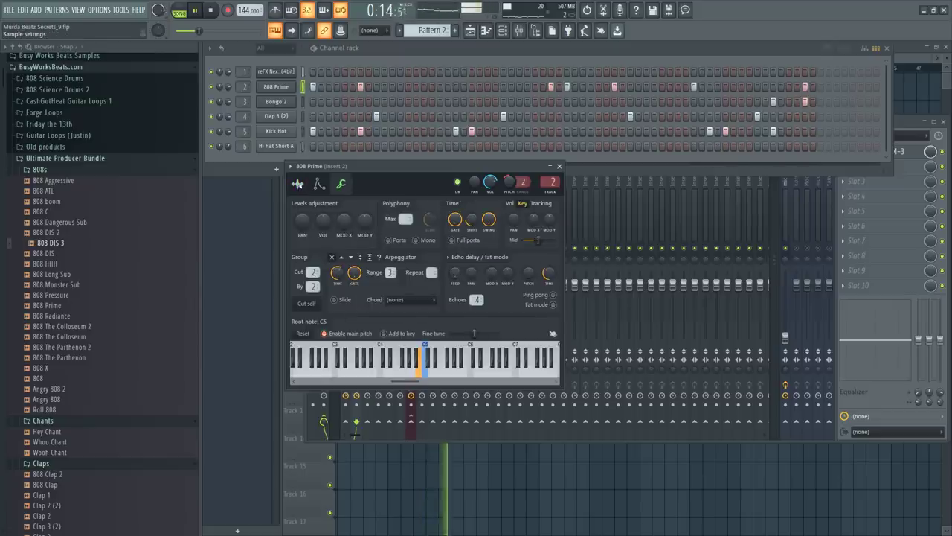
{"action": "left_click", "coordinate": [297, 184]}
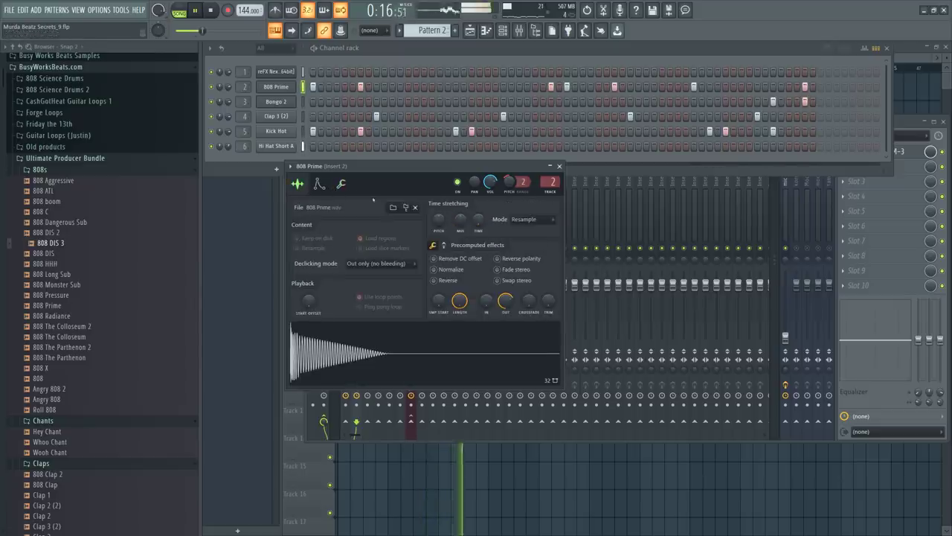
{"action": "left_click", "coordinate": [341, 185]}
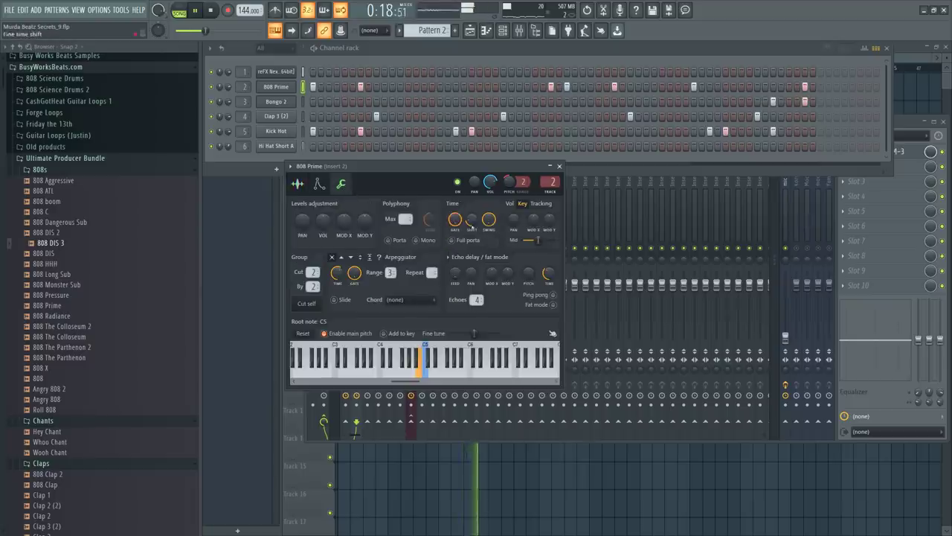
{"action": "left_click", "coordinate": [297, 184]}
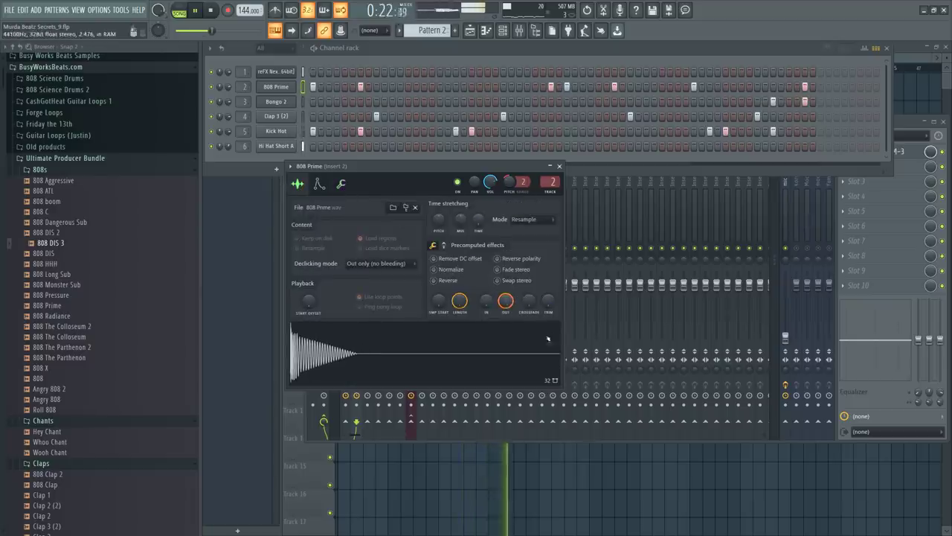
{"action": "left_click_drag", "start_coordinate": [550, 312], "coordinate": [549, 301]}
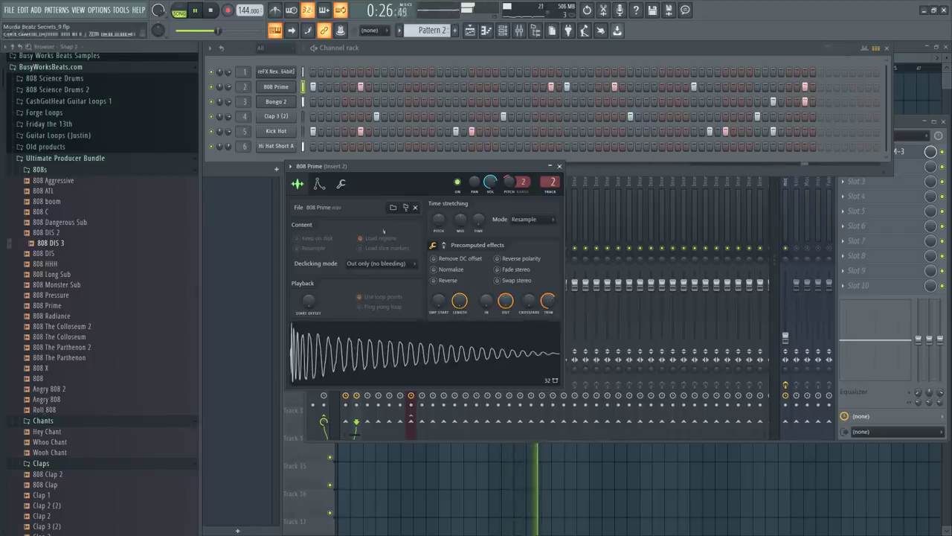
Set the 808 Prime root note to C4 and close the channel settings
{"action": "left_click", "coordinate": [341, 184]}
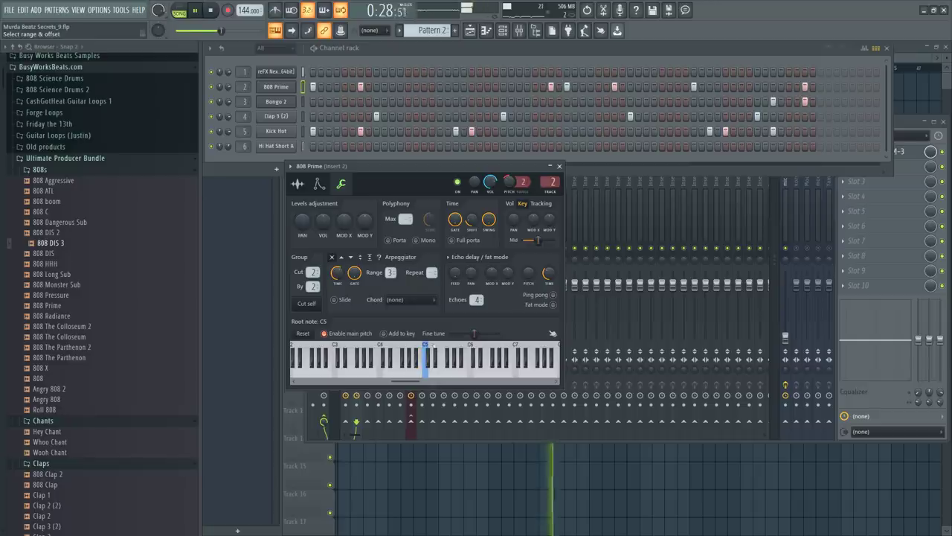
{"action": "right_click", "coordinate": [382, 344]}
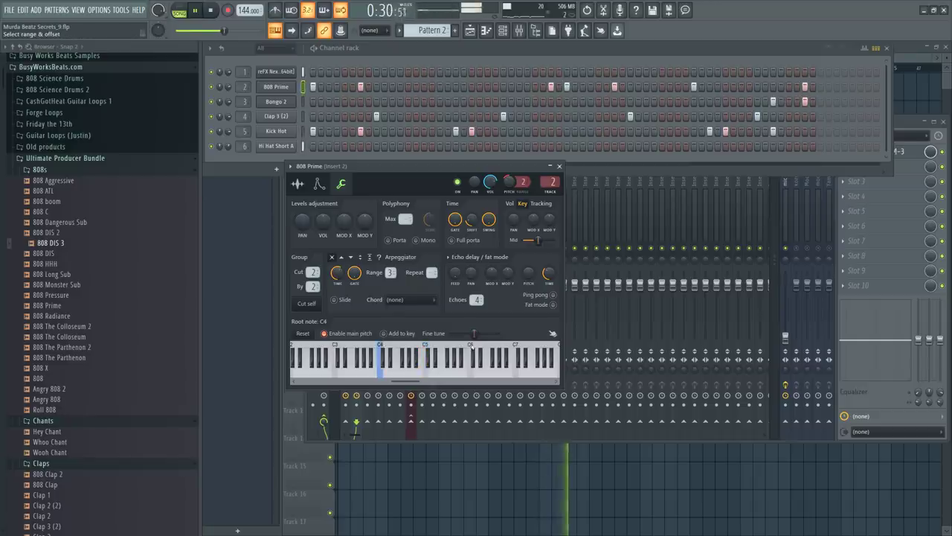
{"action": "left_click", "coordinate": [559, 166]}
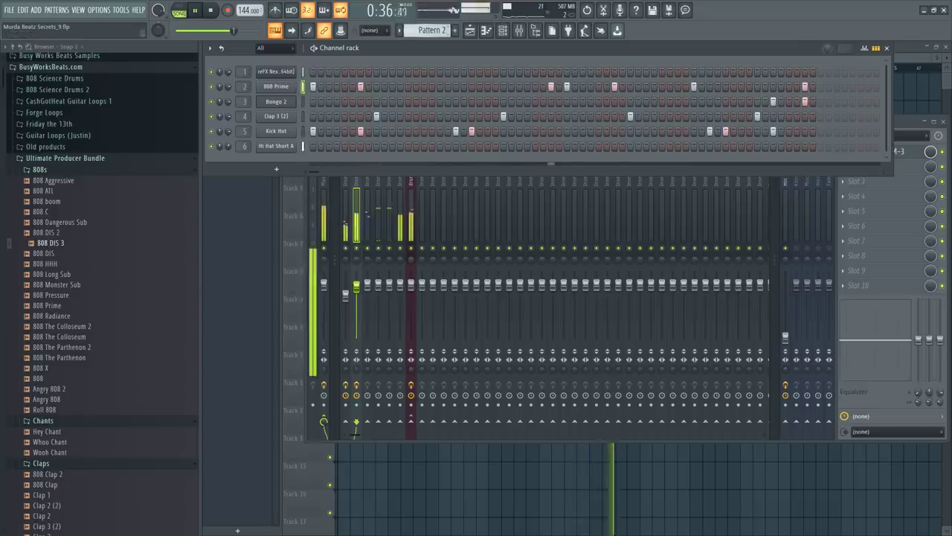
Try C5 and C6 as the 808 Prime's root note during playback, settle on C5 and close the channel settings
{"action": "left_click", "coordinate": [276, 87]}
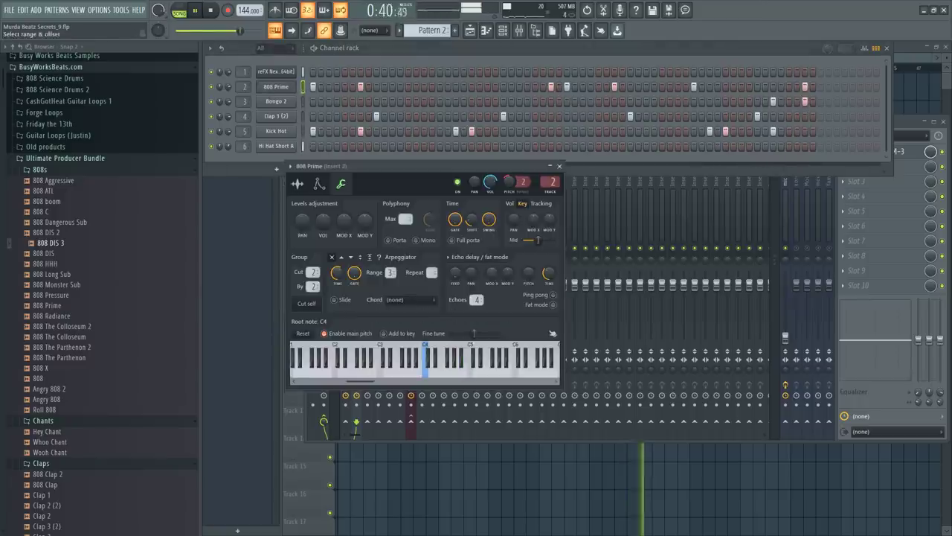
{"action": "left_click", "coordinate": [470, 363]}
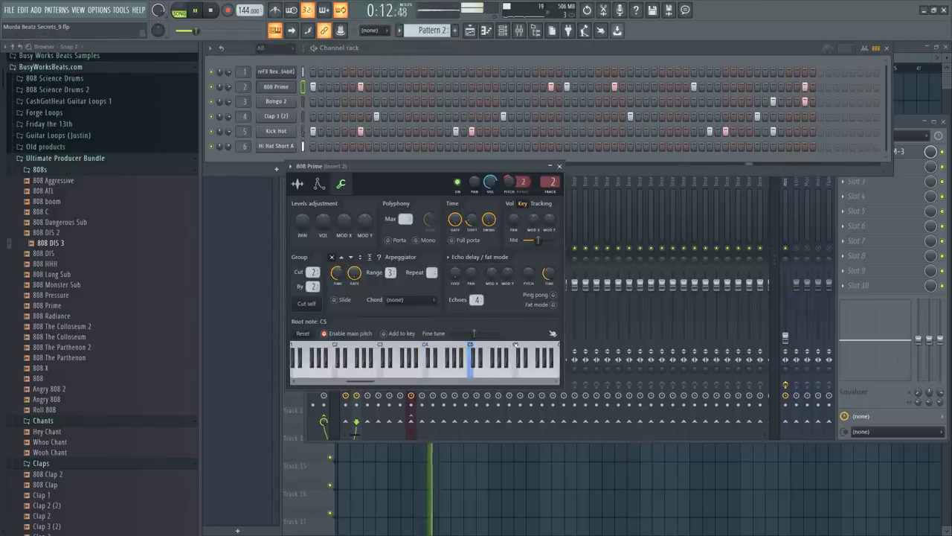
{"action": "left_click", "coordinate": [515, 344]}
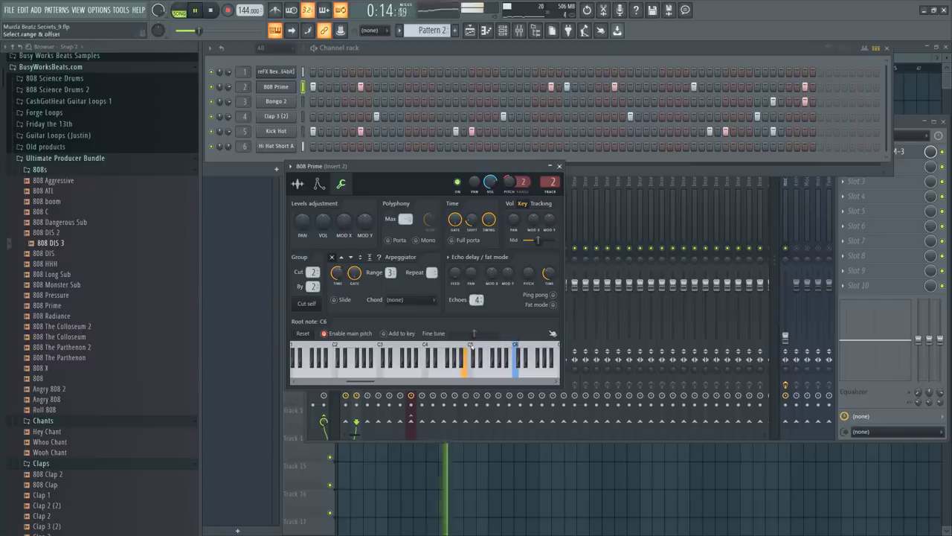
{"action": "left_click", "coordinate": [470, 363]}
{"action": "left_click", "coordinate": [560, 166]}
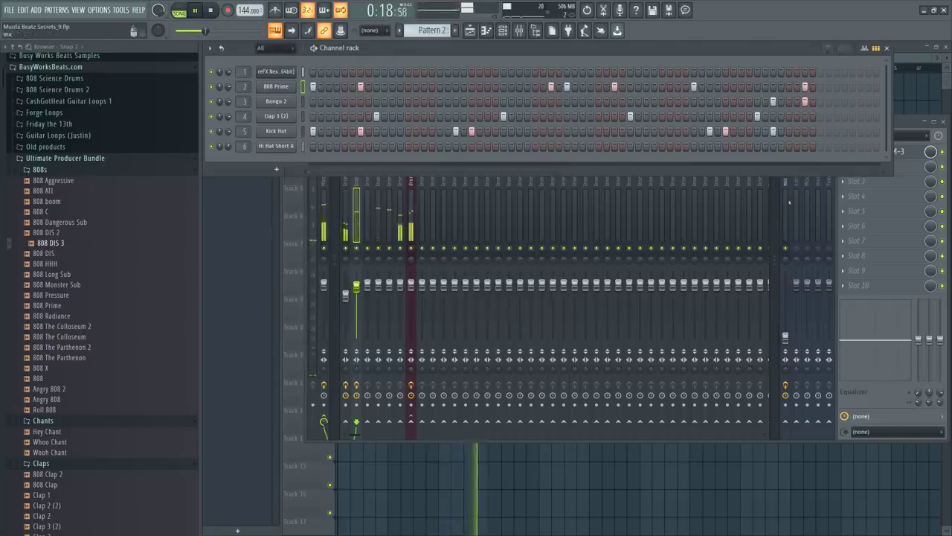
Reset the mic mixer track's fader to its default level
{"action": "left_click", "coordinate": [786, 340]}
{"action": "right_click", "coordinate": [787, 340]}
{"action": "left_click", "coordinate": [812, 277]}
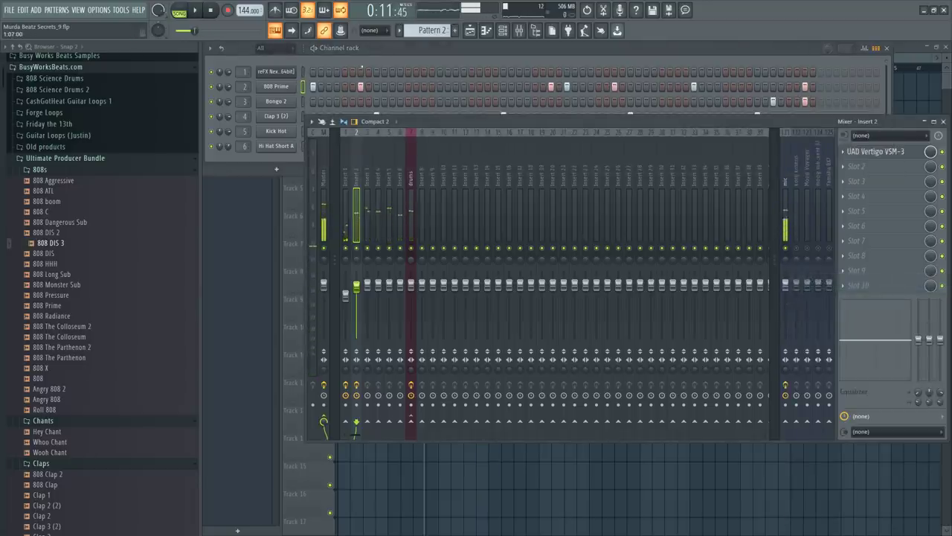
Select the first Pattern 1 and Pattern 2 clips on Track 1 and merge them into a single pattern clip
{"action": "left_click", "coordinate": [359, 63]}
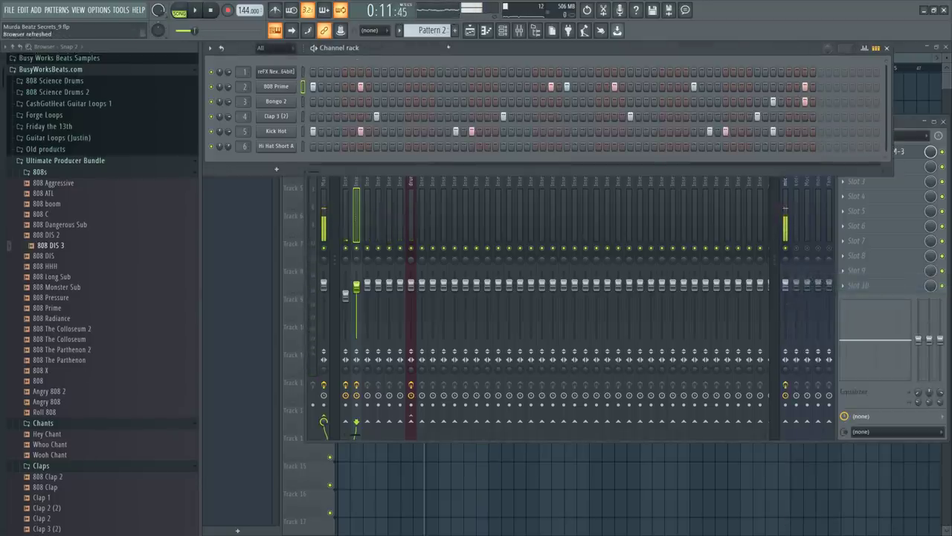
{"action": "scroll", "coordinate": [430, 30], "scroll_direction": "up", "scroll_amount": 1}
{"action": "left_click", "coordinate": [423, 445]}
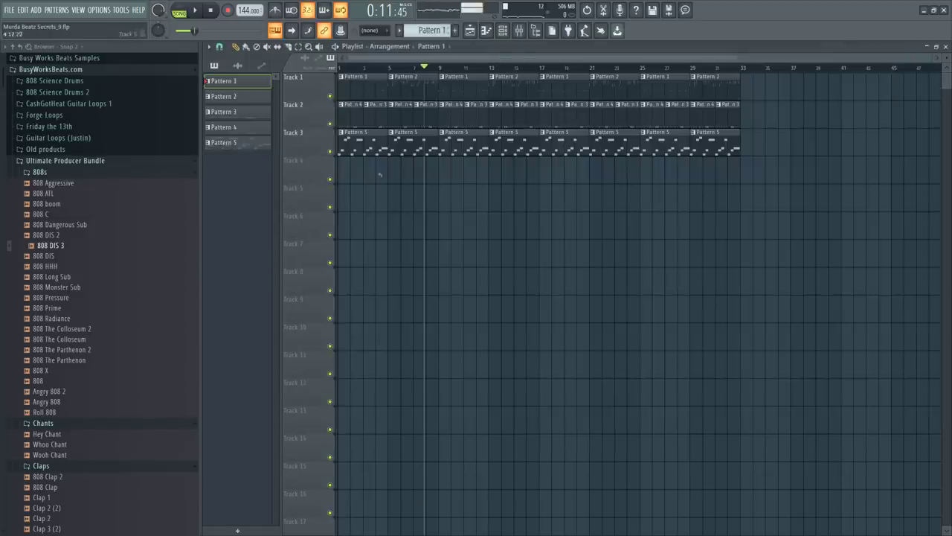
{"action": "left_click_drag", "start_coordinate": [407, 87], "coordinate": [343, 82]}
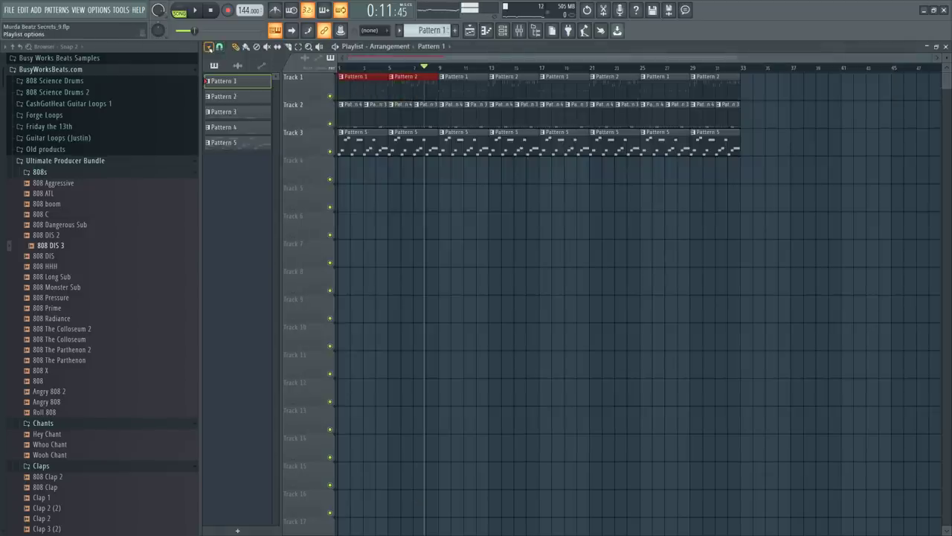
{"action": "left_click", "coordinate": [209, 47]}
{"action": "mouse_move", "coordinate": [231, 65]}
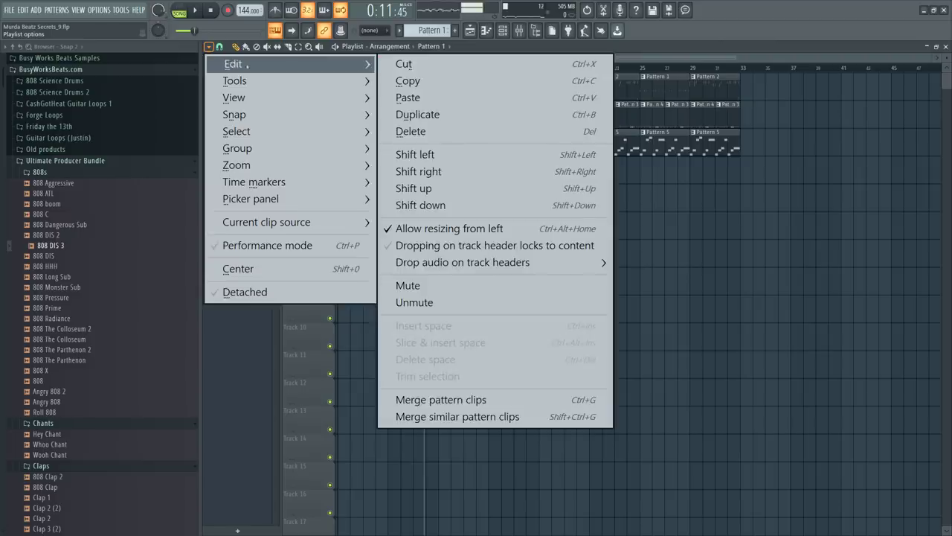
{"action": "left_click", "coordinate": [472, 401]}
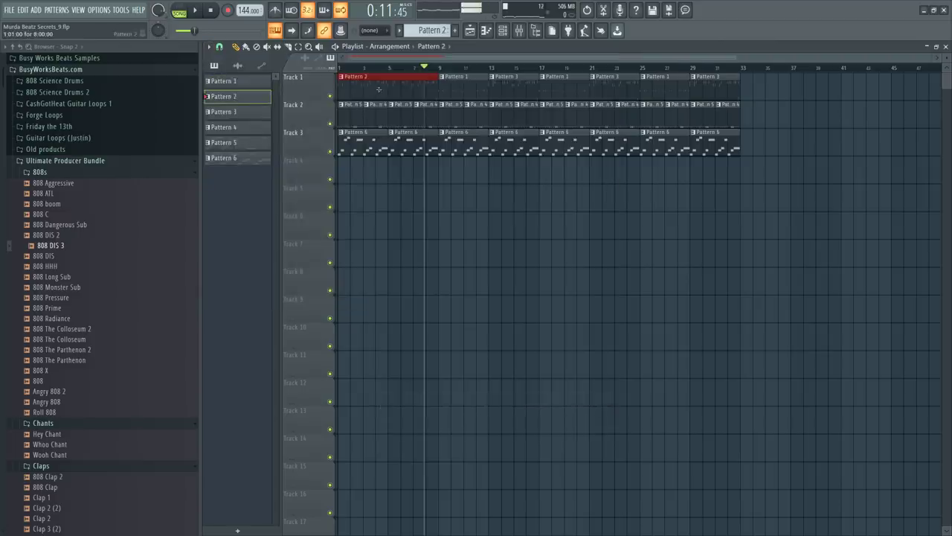
Switch to the empty Pattern 7 and add a Sylenth1 instrument channel
{"action": "left_click", "coordinate": [504, 32]}
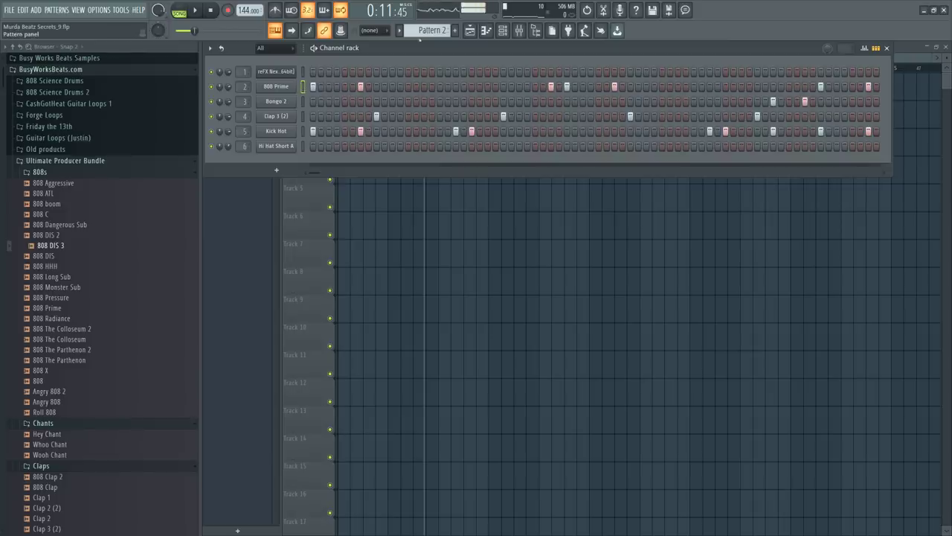
{"action": "left_click", "coordinate": [430, 30]}
{"action": "left_click", "coordinate": [543, 43]}
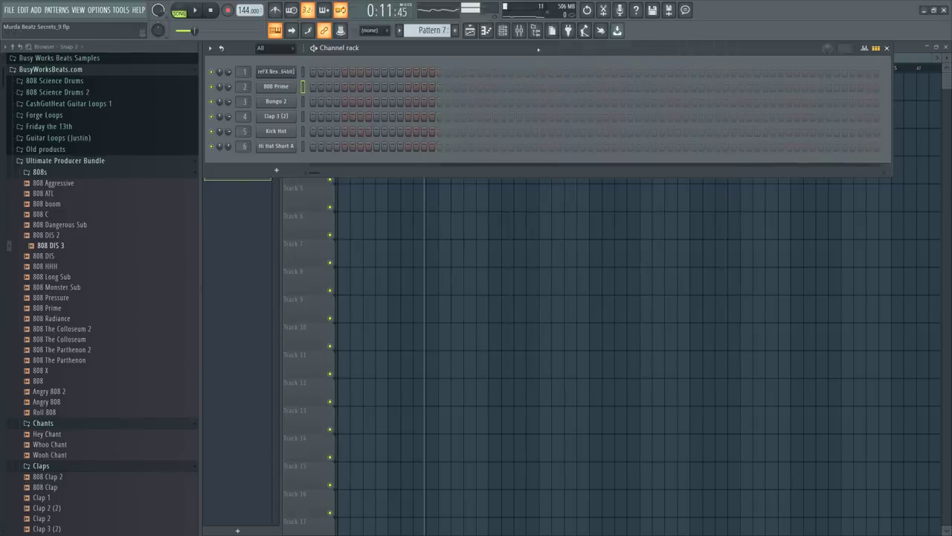
{"action": "left_click", "coordinate": [290, 170]}
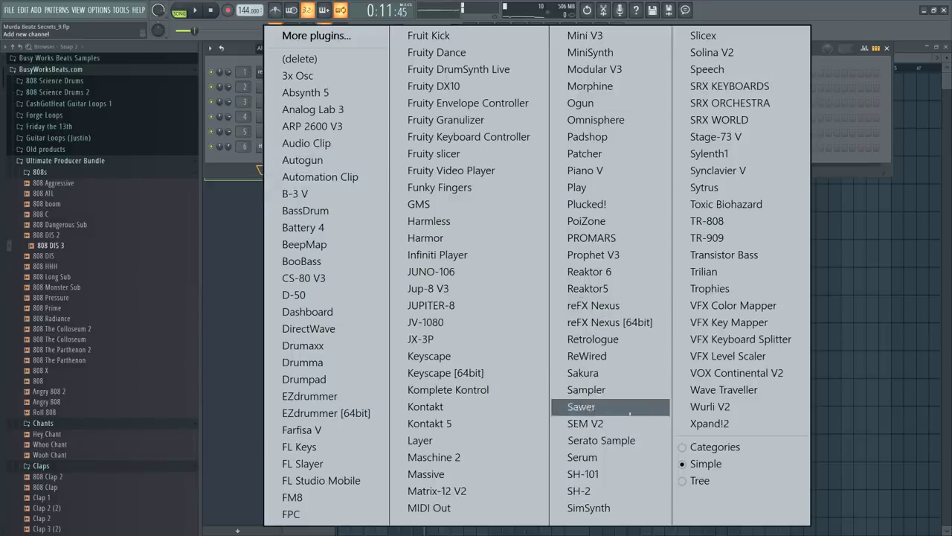
{"action": "left_click", "coordinate": [721, 153]}
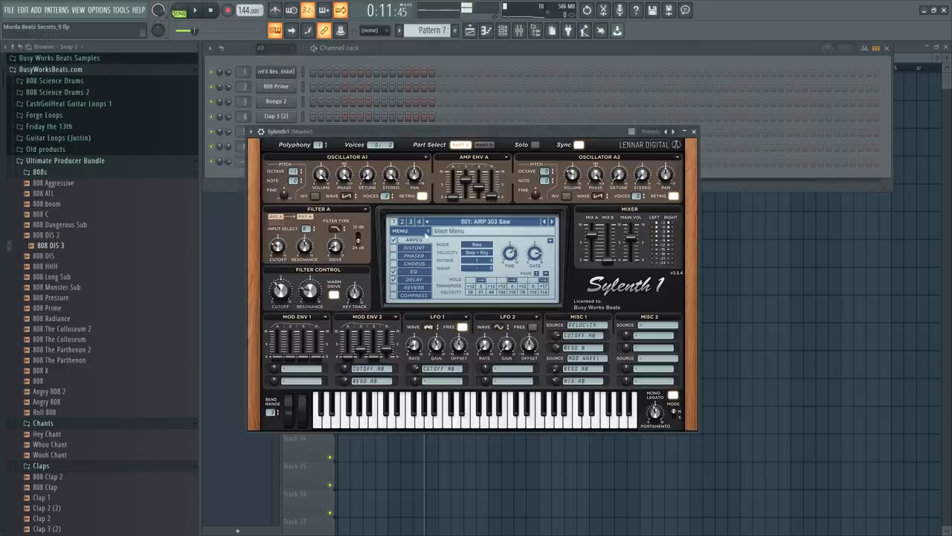
Clear the Sylenth1 preset to an Init patch and close the synth window
{"action": "left_click", "coordinate": [426, 234]}
{"action": "mouse_move", "coordinate": [436, 244]}
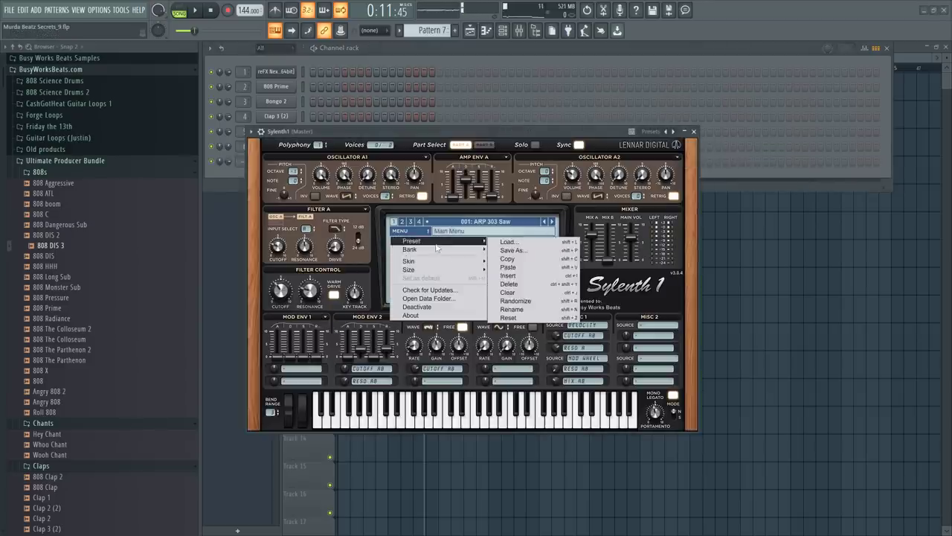
{"action": "left_click", "coordinate": [525, 293]}
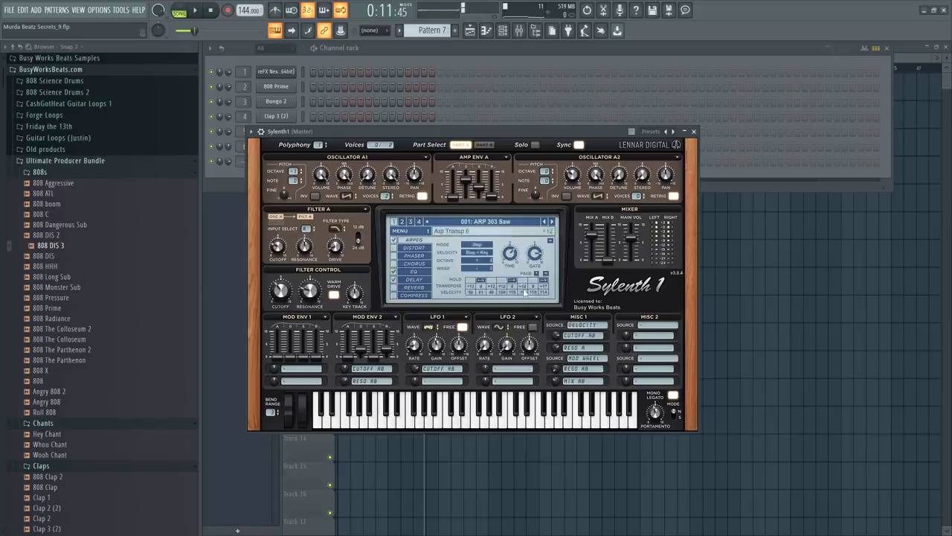
{"action": "left_click", "coordinate": [693, 131]}
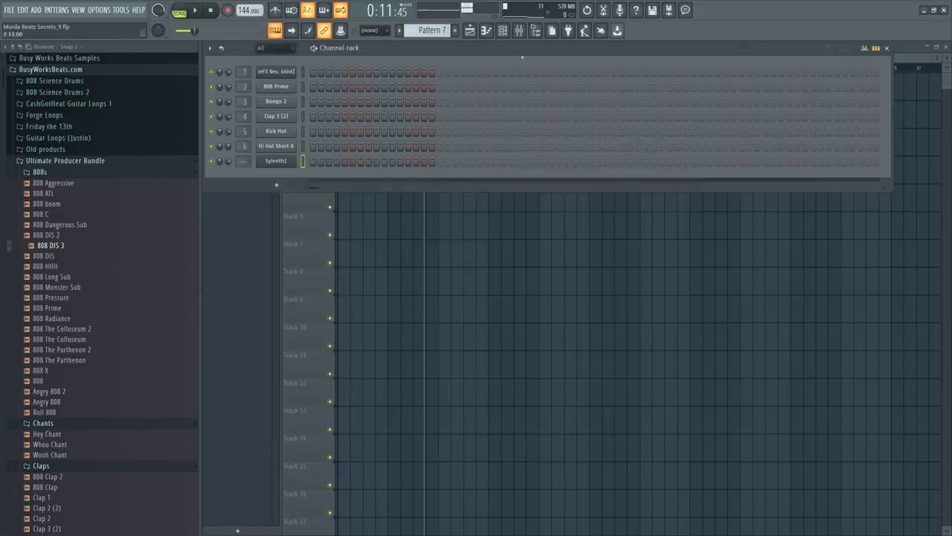
Route the Sylenth1 channel to mixer Insert 8 and open its piano roll with the 808 notes pasted in
{"action": "left_click", "coordinate": [519, 30]}
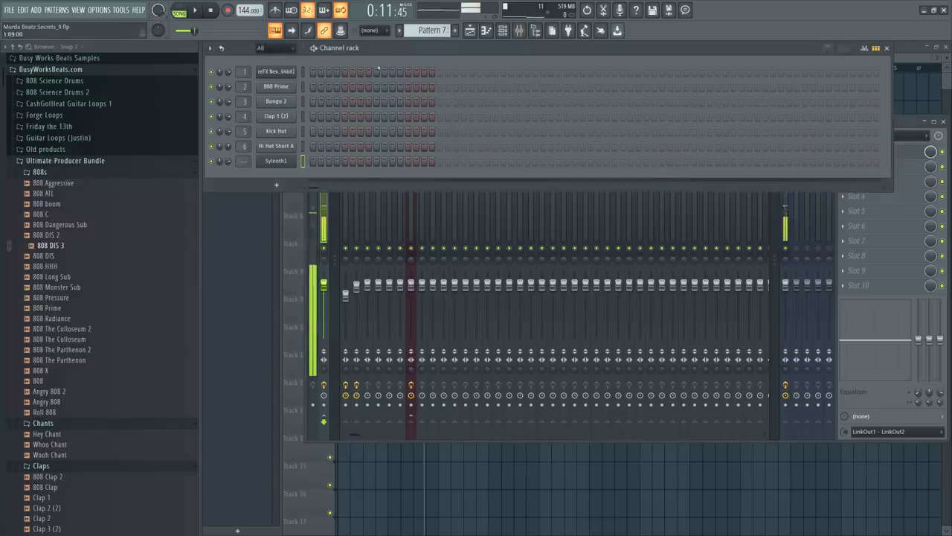
{"action": "left_click_drag", "start_coordinate": [243, 160], "coordinate": [242, 140]}
{"action": "right_click", "coordinate": [283, 165]}
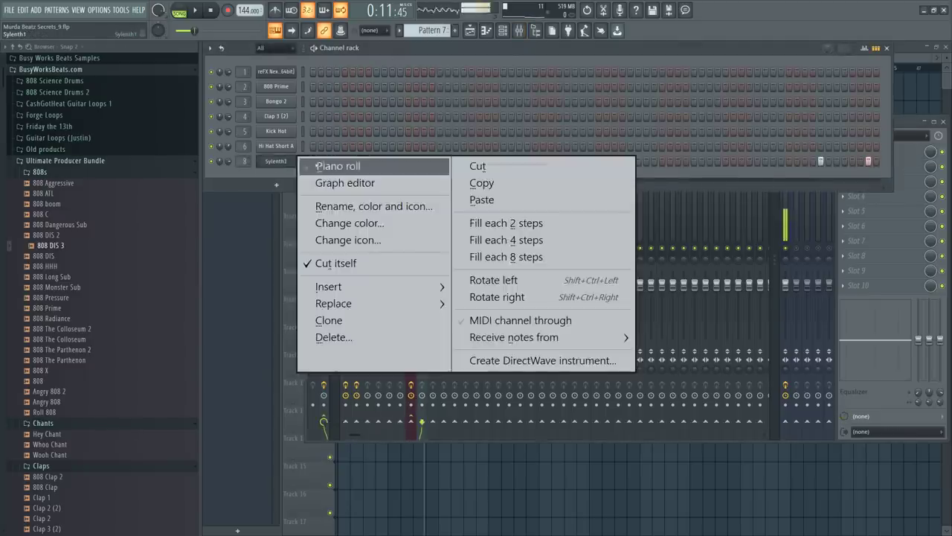
{"action": "left_click", "coordinate": [315, 164]}
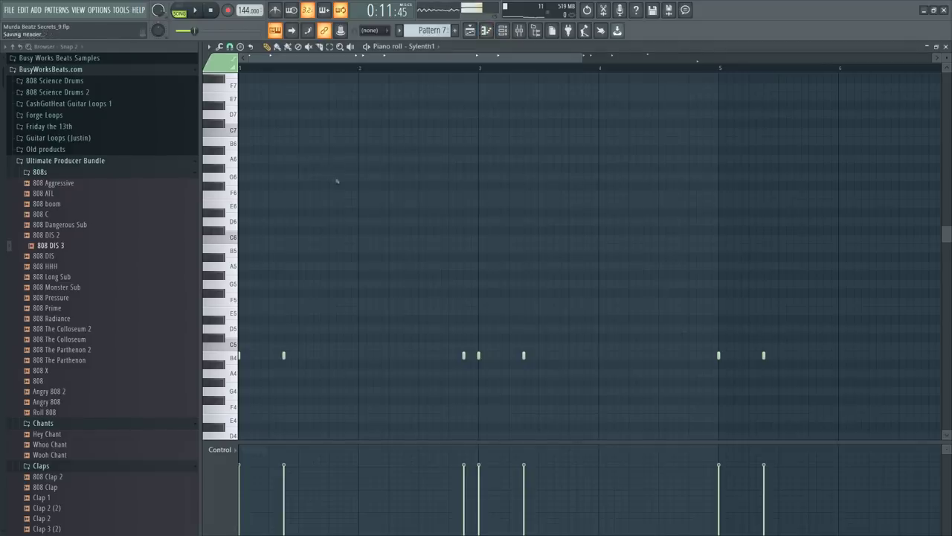
Lower the mic track's fader to 0% and place a Pattern 7 clip at bar 1 of Track 4
{"action": "left_click", "coordinate": [519, 30]}
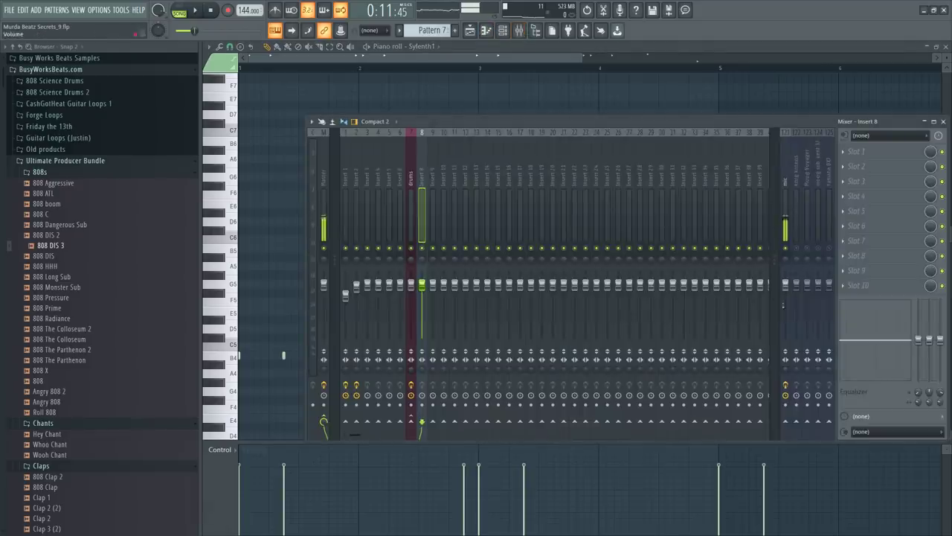
{"action": "left_click_drag", "start_coordinate": [786, 285], "coordinate": [785, 339]}
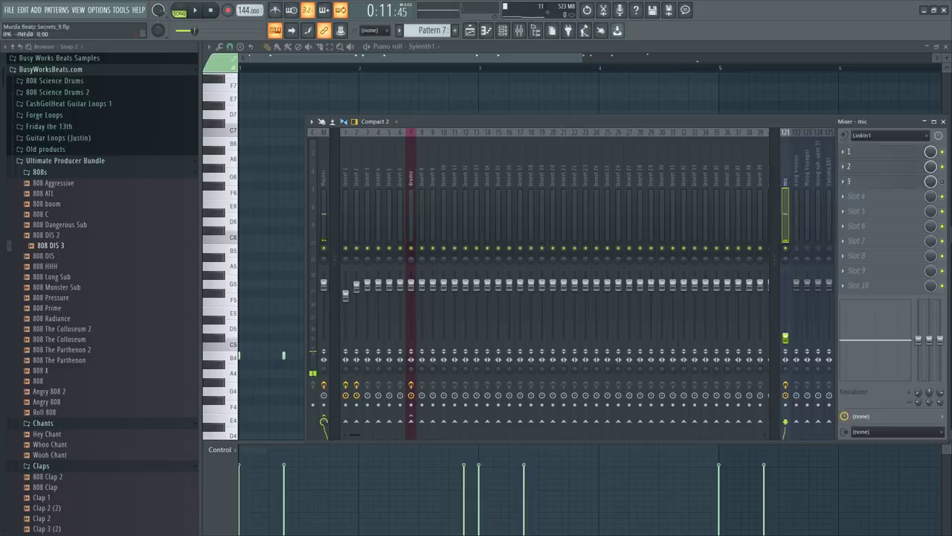
{"action": "key", "text": "F5"}
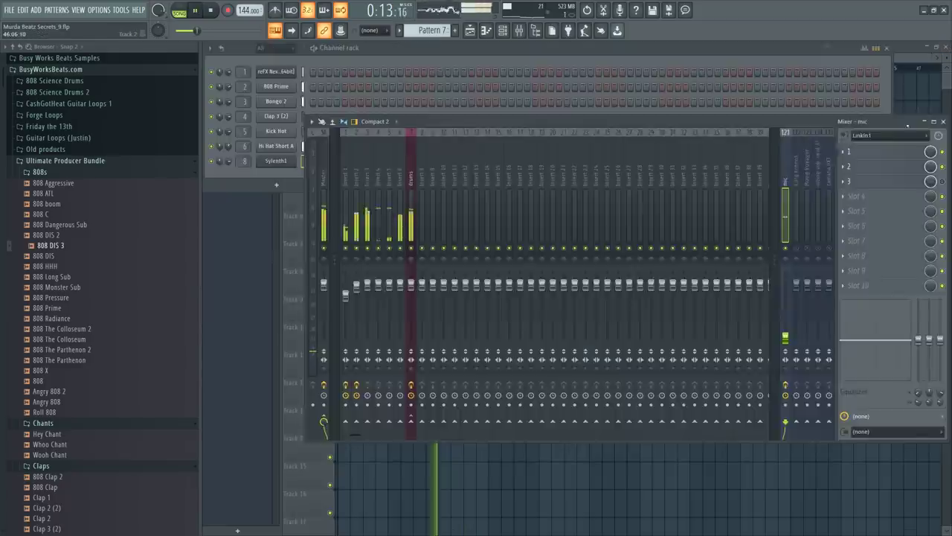
{"action": "key", "text": "F9"}
{"action": "left_click_drag", "start_coordinate": [223, 173], "coordinate": [344, 163]}
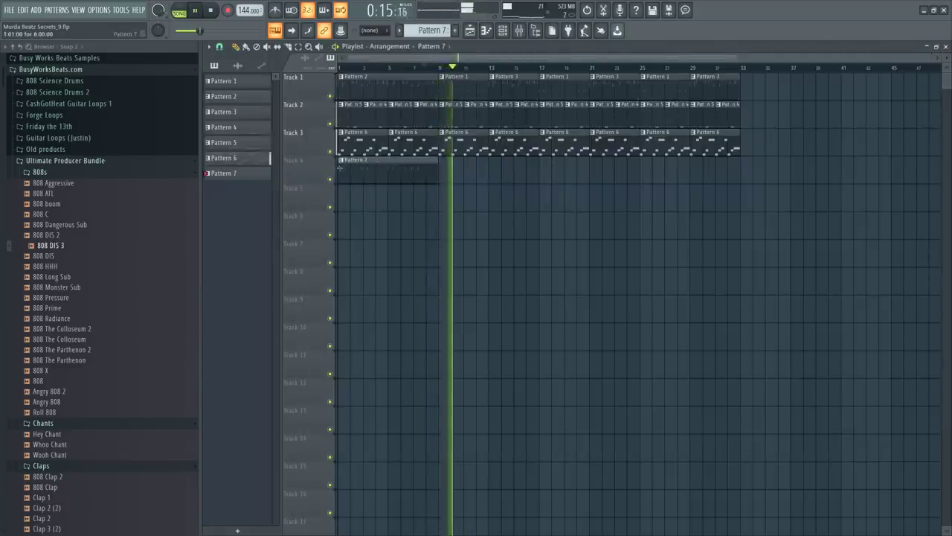
{"action": "key", "text": "space"}
Transpose the Sylenth1 notes in Pattern 7 down so the opening notes sit on D#4, and audition them
{"action": "left_click", "coordinate": [504, 30]}
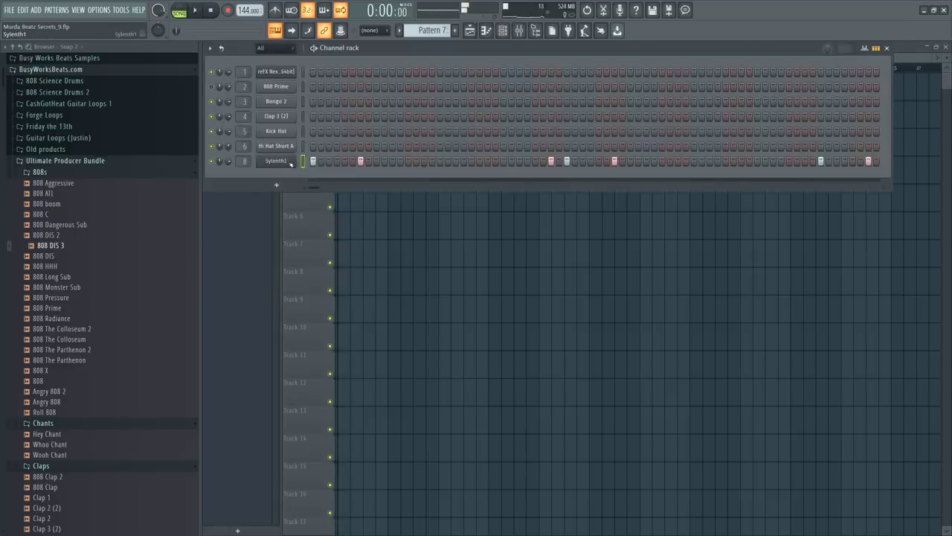
{"action": "right_click", "coordinate": [296, 159]}
{"action": "left_click", "coordinate": [327, 166]}
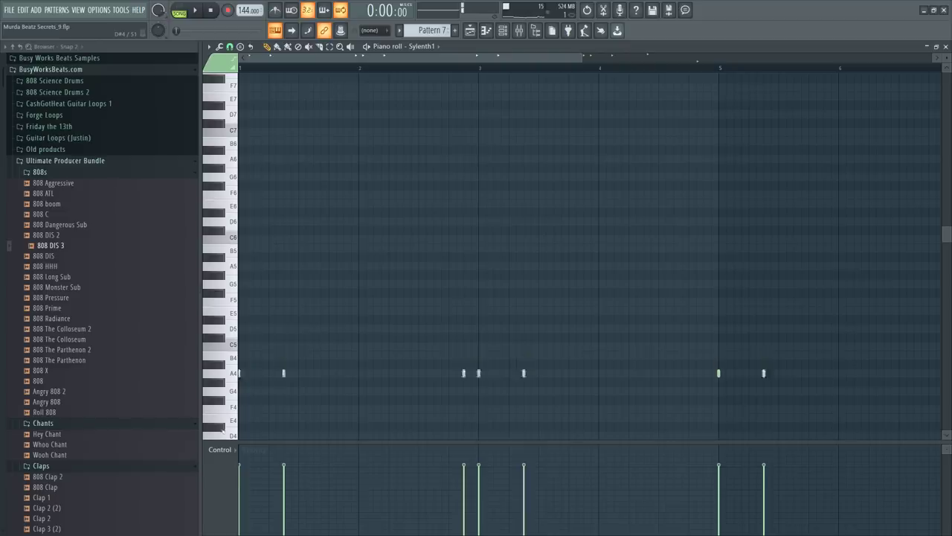
{"action": "key", "text": "space"}
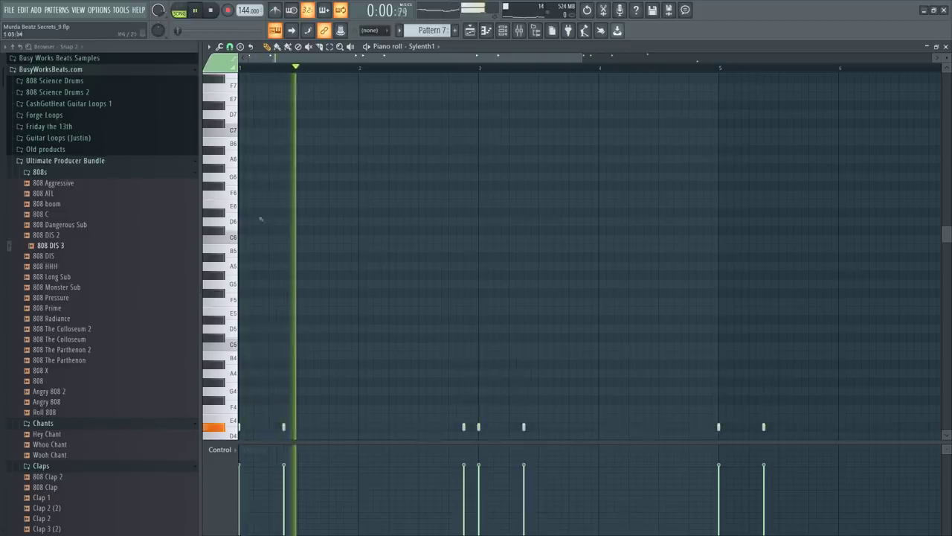
{"action": "key", "text": "space"}
Play the Sylenth1 bass notes with the beat, skipping ahead to around bar 7 to check the closing notes
{"action": "scroll", "coordinate": [466, 166], "scroll_direction": "down", "scroll_amount": 5}
{"action": "scroll", "coordinate": [556, 64], "scroll_direction": "down", "scroll_amount": 4}
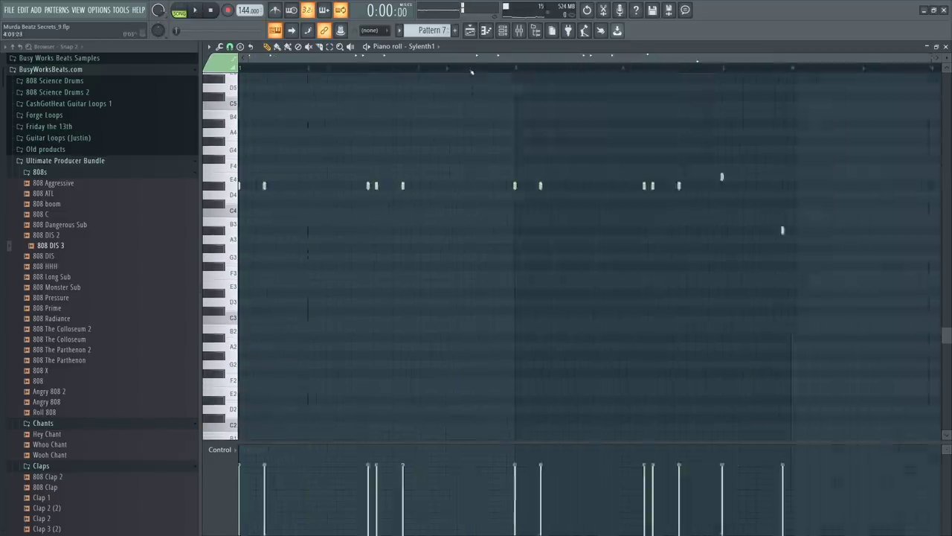
{"action": "key", "text": "space"}
{"action": "left_click", "coordinate": [608, 68]}
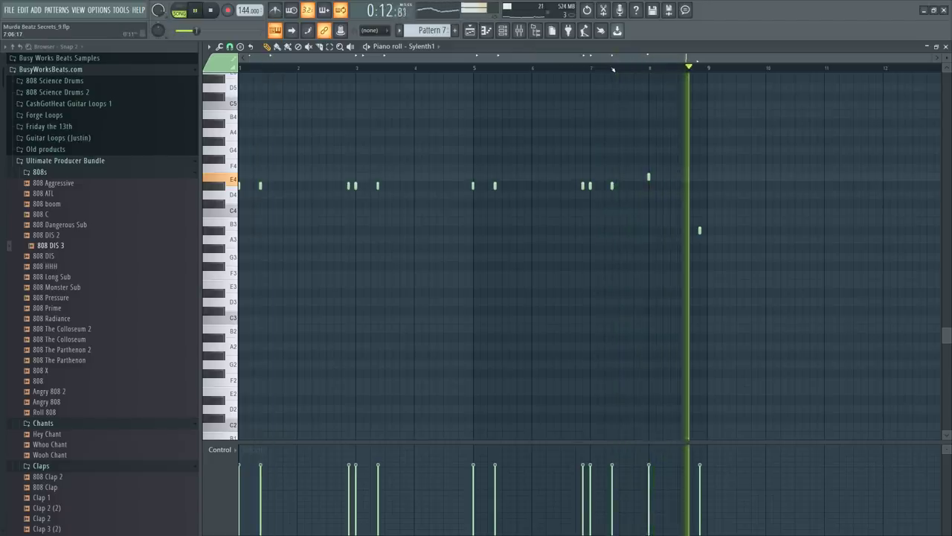
{"action": "key", "text": "space"}
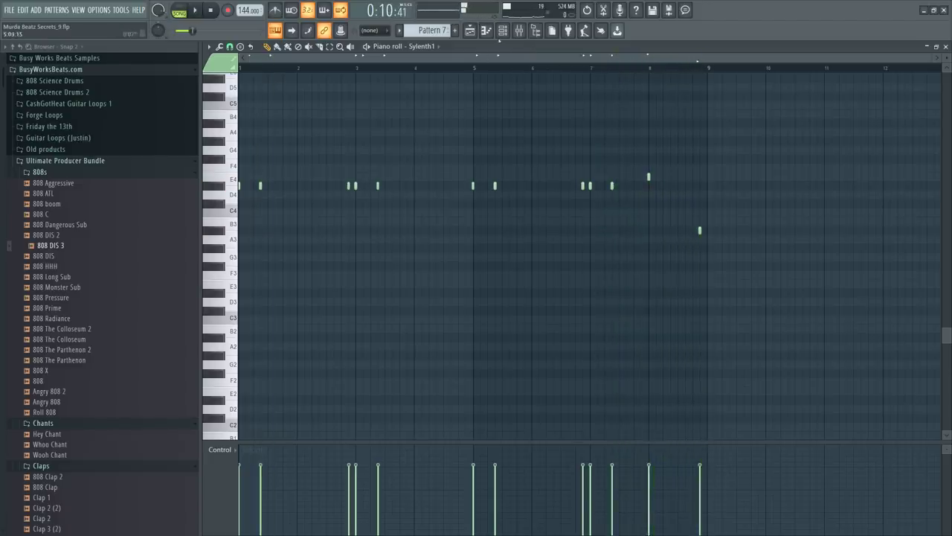
Extend all Sylenth1 notes so each one reaches the start of the next, and deselect them
{"action": "key", "text": "ctrl+a"}
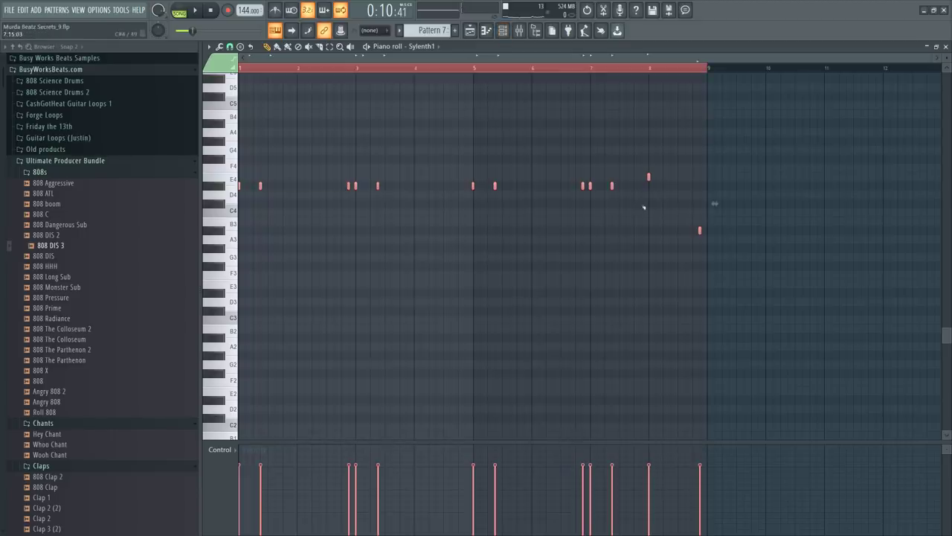
{"action": "key", "text": "ctrl+l"}
{"action": "key", "text": "ctrl+d"}
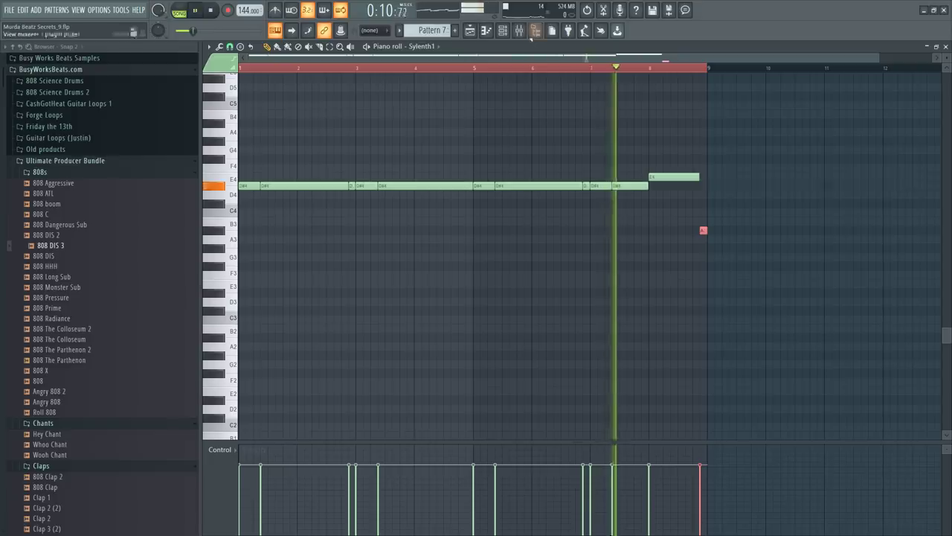
Reset the mic track's lowered fader to its default level again
{"action": "left_click", "coordinate": [519, 30]}
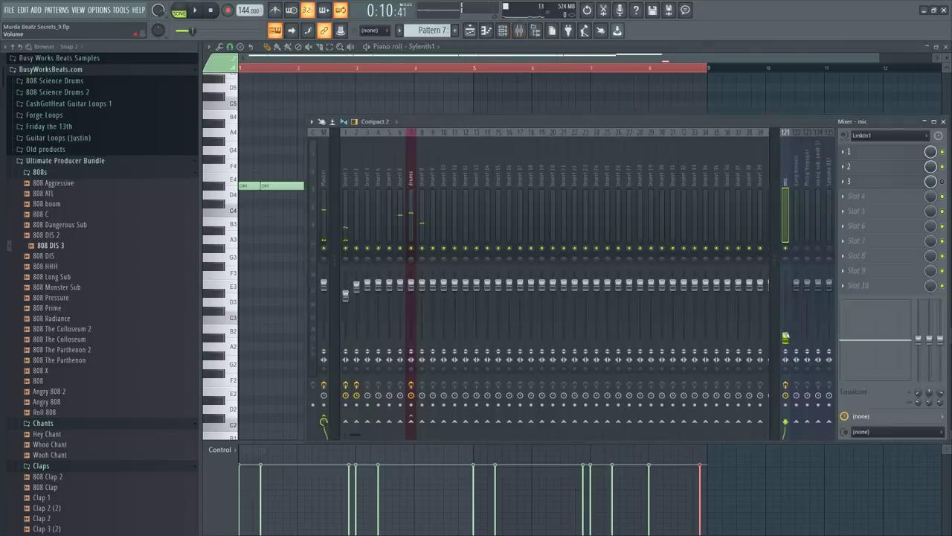
{"action": "right_click", "coordinate": [786, 339]}
{"action": "left_click", "coordinate": [789, 280]}
Set Sylenth1's oscillator A1 waveform to Sine, audition it with the beat, and compare it with Saw
{"action": "key", "text": "F9"}
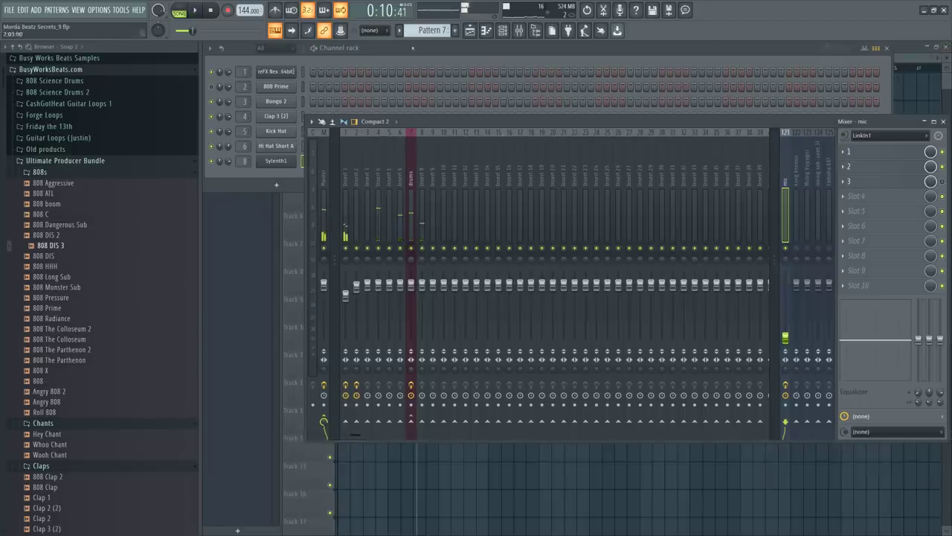
{"action": "left_click", "coordinate": [276, 161]}
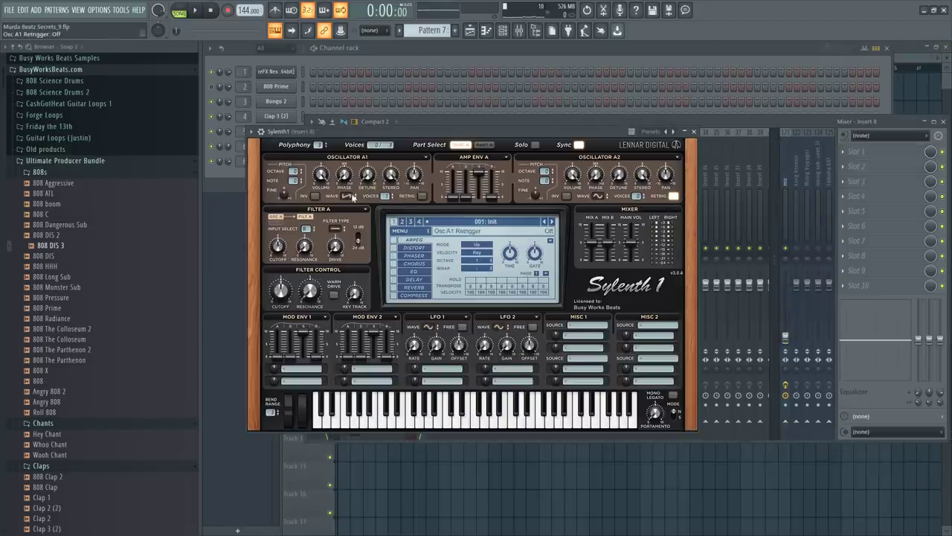
{"action": "left_click", "coordinate": [354, 196]}
{"action": "left_click", "coordinate": [362, 204]}
{"action": "key", "text": "space"}
{"action": "left_click", "coordinate": [354, 196]}
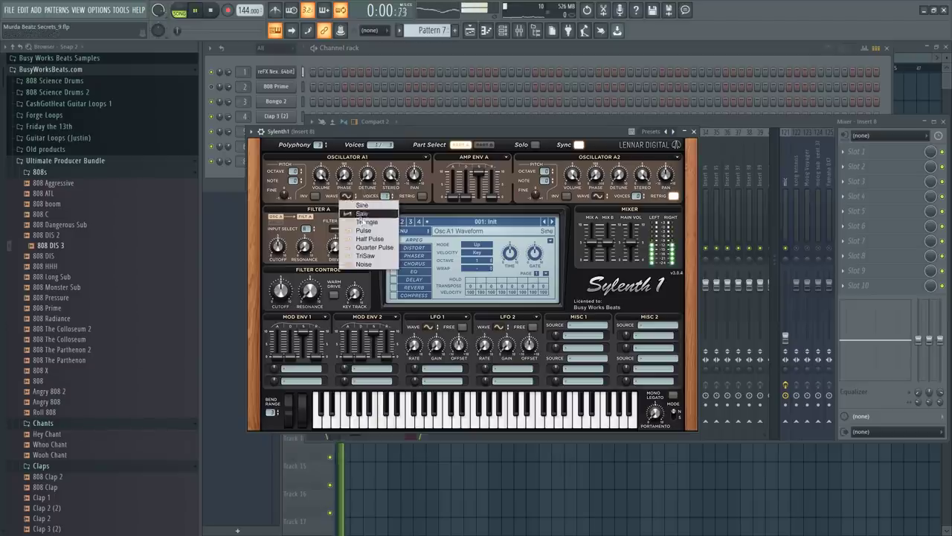
{"action": "left_click", "coordinate": [357, 215]}
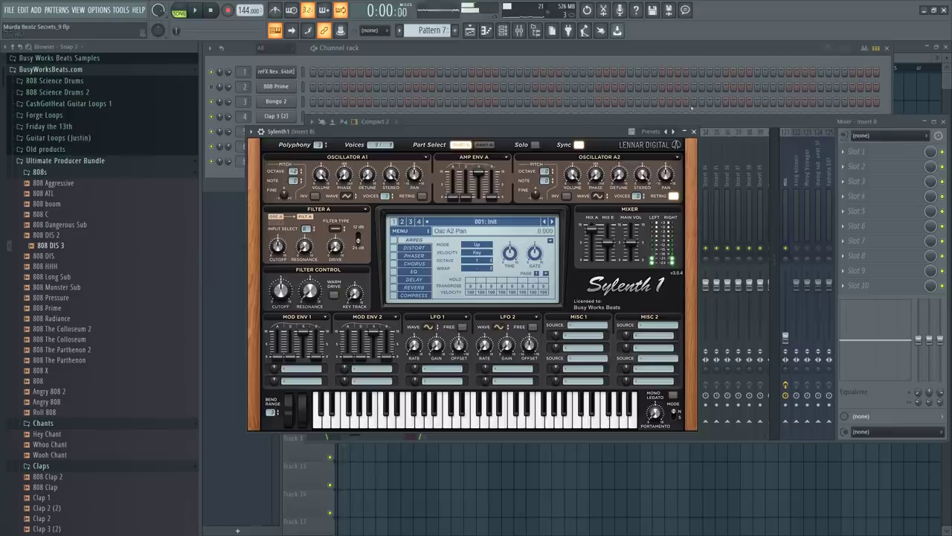
{"action": "key", "text": "space"}
Shorten the Sylenth1 notes in bars 1 and 3 so gaps separate them: 4 steps for each downbeat note, 6 steps for the following one
{"action": "left_click", "coordinate": [620, 53]}
{"action": "left_click", "coordinate": [351, 159]}
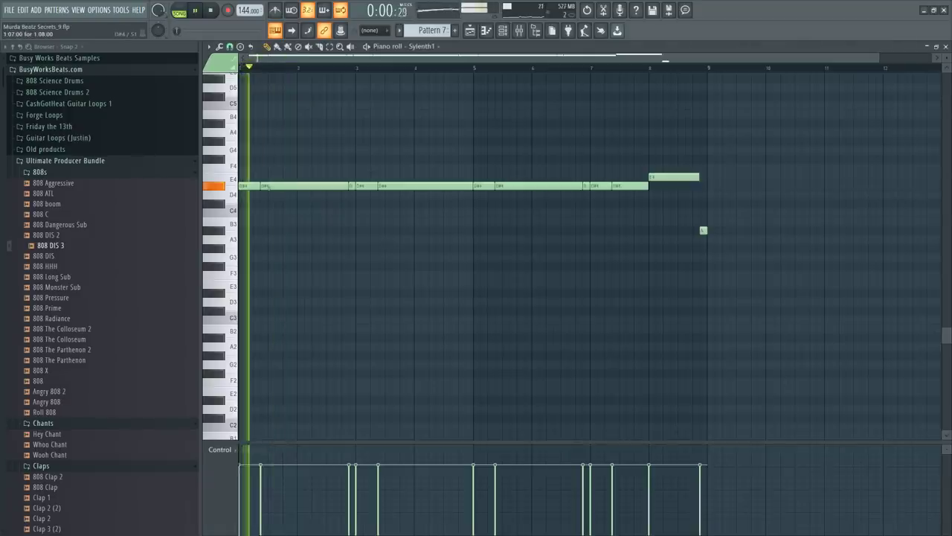
{"action": "key", "text": "space"}
{"action": "key", "text": "space"}
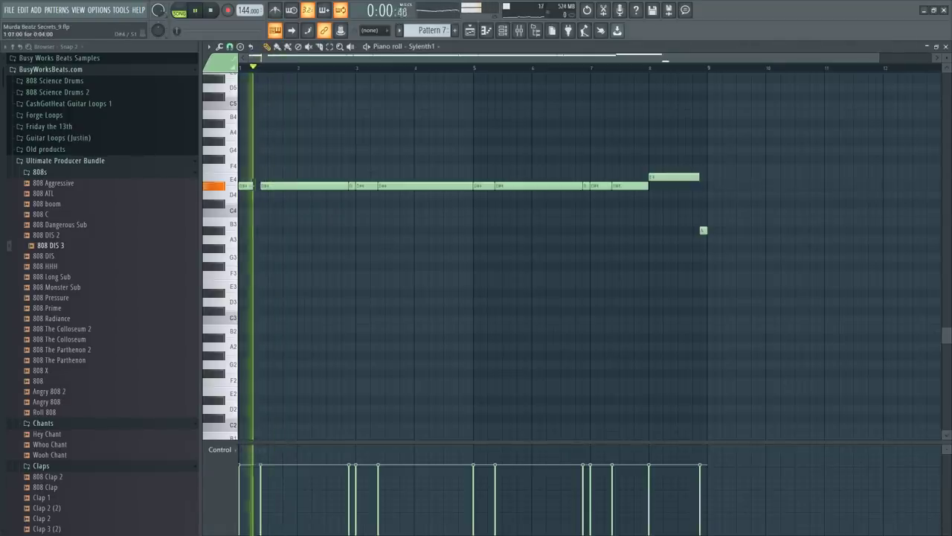
{"action": "left_click_drag", "start_coordinate": [297, 185], "coordinate": [282, 186]}
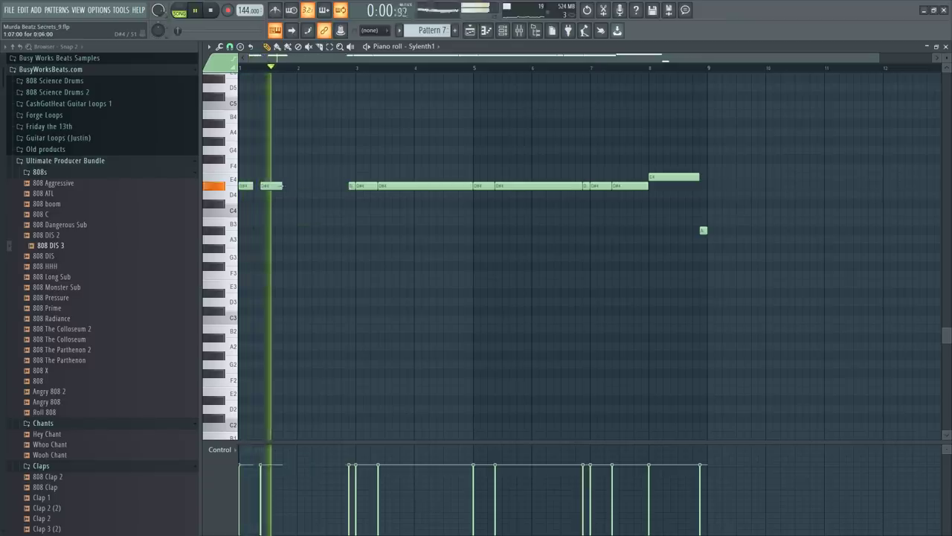
{"action": "left_click_drag", "start_coordinate": [377, 185], "coordinate": [369, 185]}
{"action": "left_click", "coordinate": [387, 186]}
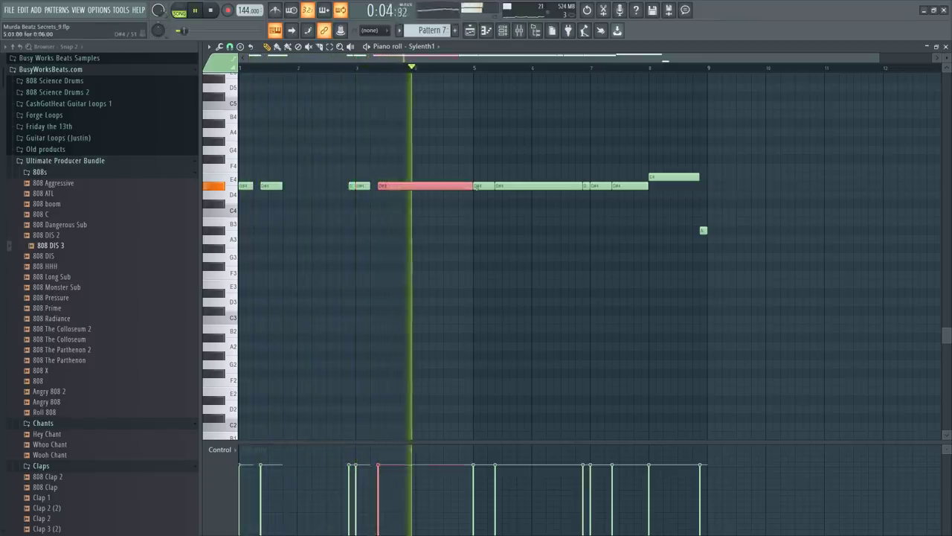
{"action": "left_click_drag", "start_coordinate": [472, 185], "coordinate": [392, 187]}
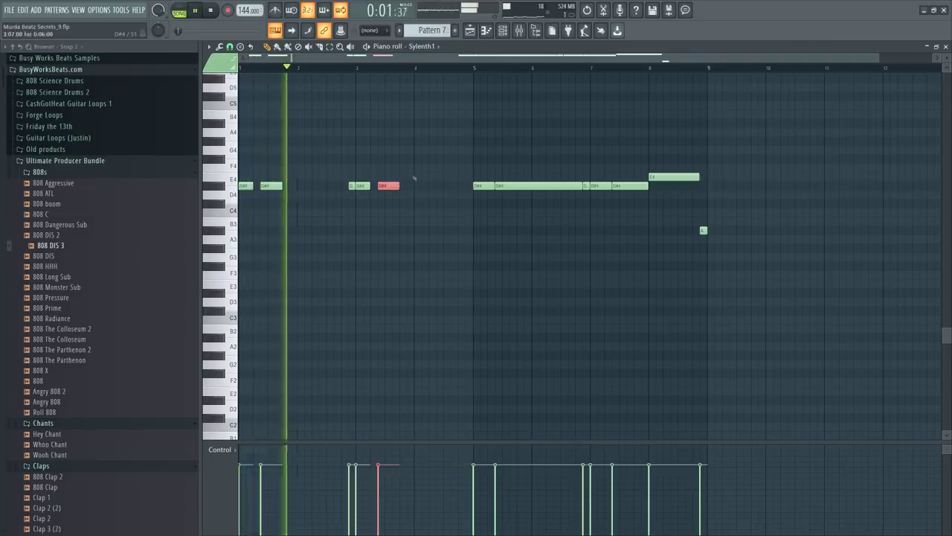
Reset the mic track's fader to its default level, lower it again, and resume playback
{"action": "key", "text": "F9"}
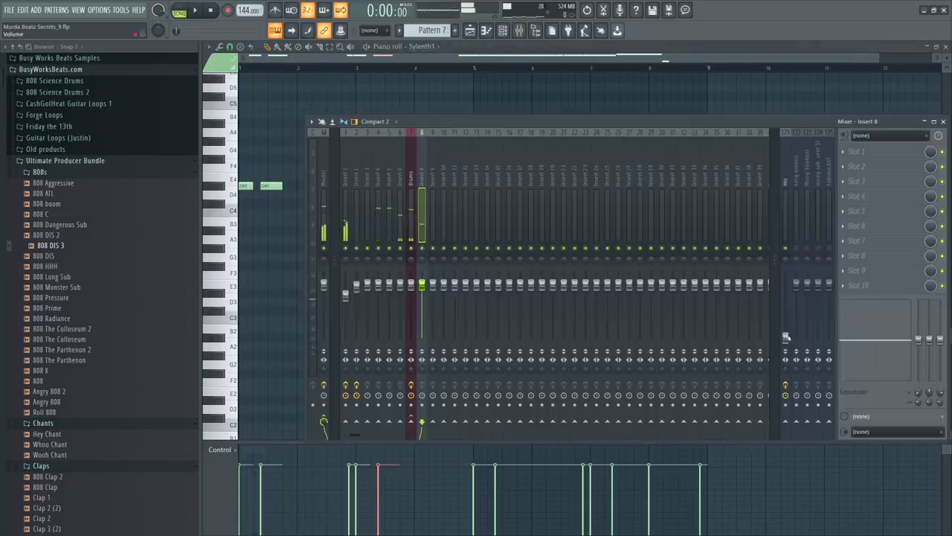
{"action": "right_click", "coordinate": [787, 337]}
{"action": "left_click", "coordinate": [802, 281]}
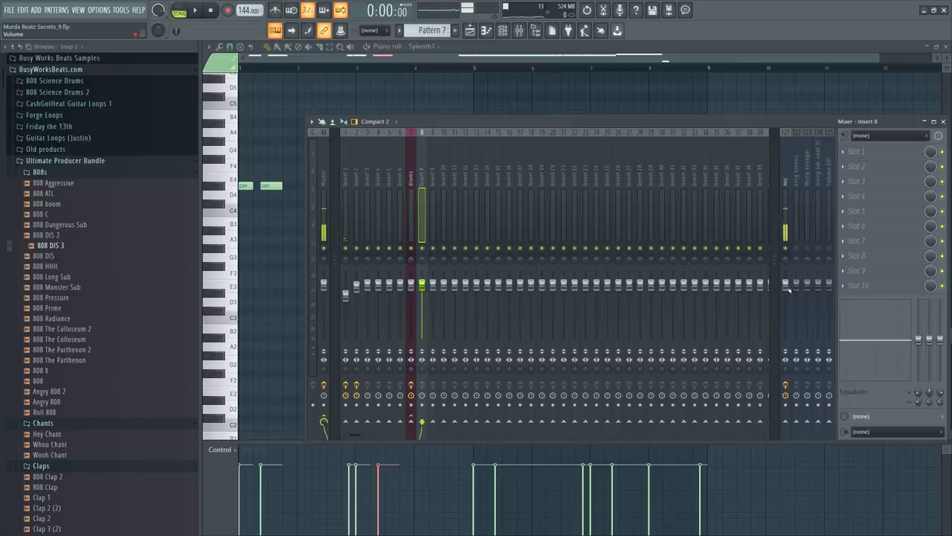
{"action": "left_click", "coordinate": [788, 290]}
{"action": "key", "text": "space"}
{"action": "key", "text": "F9"}
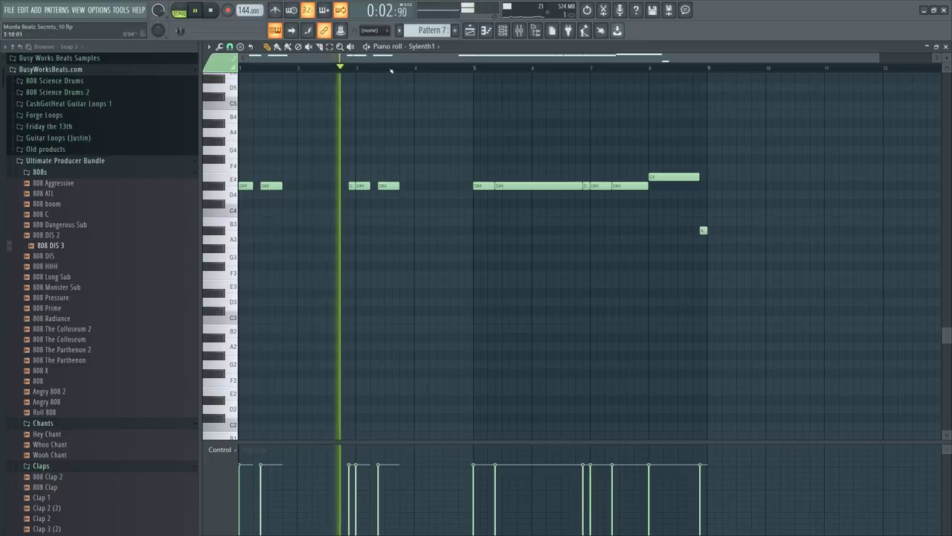
Save the project as a new version and set Sylenth1's amp envelope A release to about 0.236
{"action": "key", "text": "ctrl+n"}
{"action": "key", "text": "F6"}
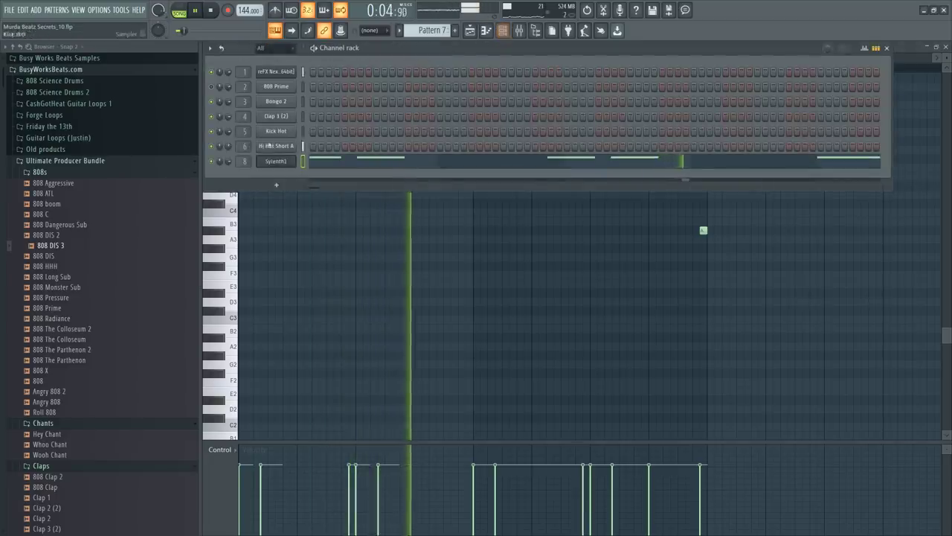
{"action": "key", "text": "space"}
{"action": "left_click", "coordinate": [276, 161]}
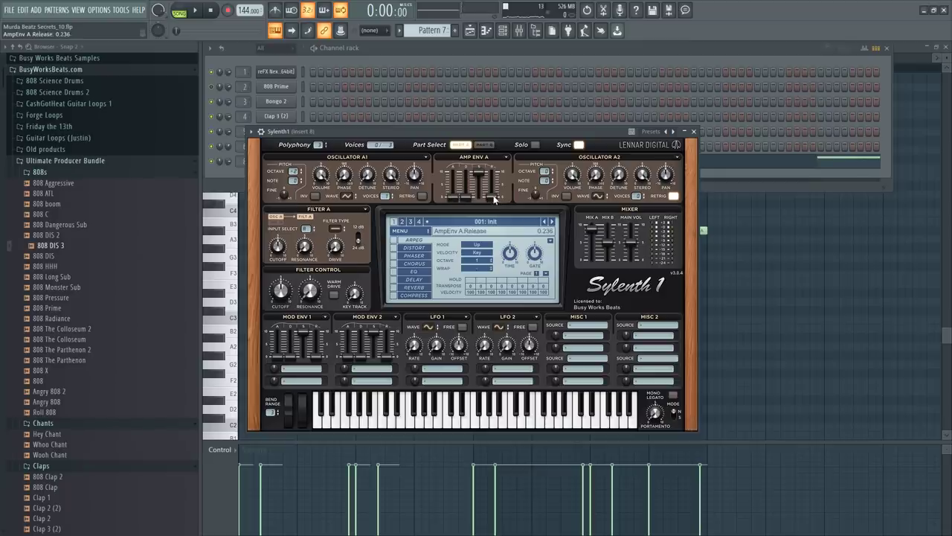
{"action": "key", "text": "space"}
Shorten the two Sylenth1 notes in bar 5 to 4 and 6 steps, and replay from just before bar 5
{"action": "key", "text": "F7"}
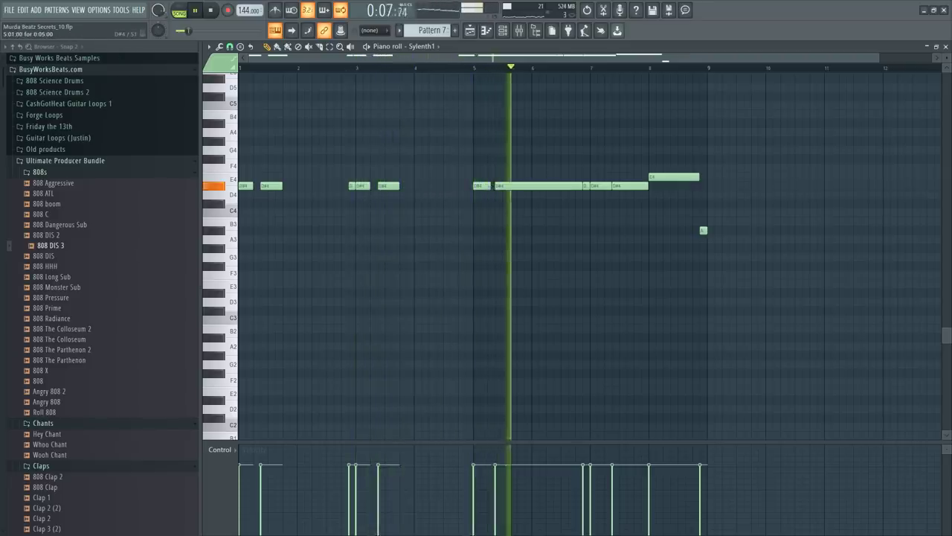
{"action": "left_click", "coordinate": [539, 186]}
{"action": "key", "text": "space"}
{"action": "key", "text": "space"}
{"action": "left_click_drag", "start_coordinate": [583, 185], "coordinate": [517, 185]}
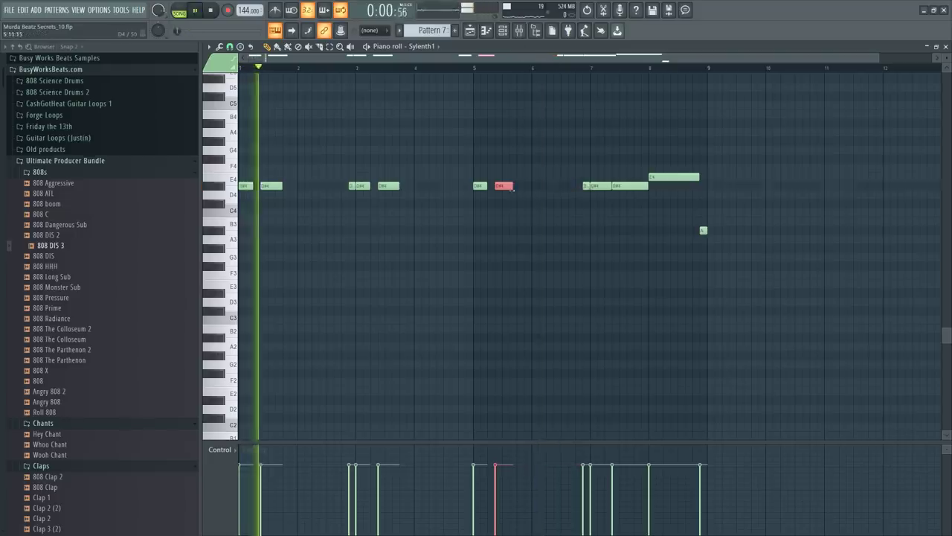
{"action": "left_click", "coordinate": [468, 68]}
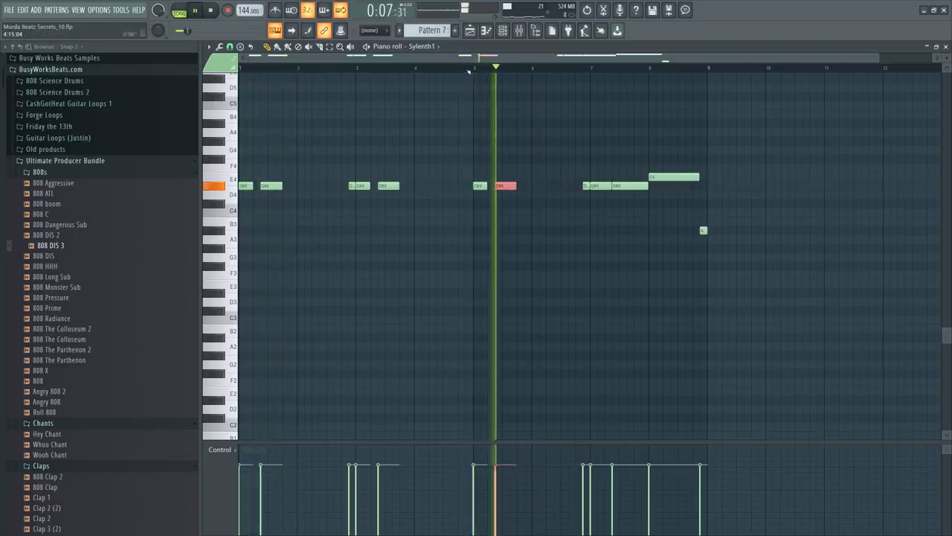
Shorten the two main Sylenth1 notes in bar 7 to 4 and 6 steps, and the E4 note at bar 8 to about 4 steps
{"action": "left_click", "coordinate": [360, 185]}
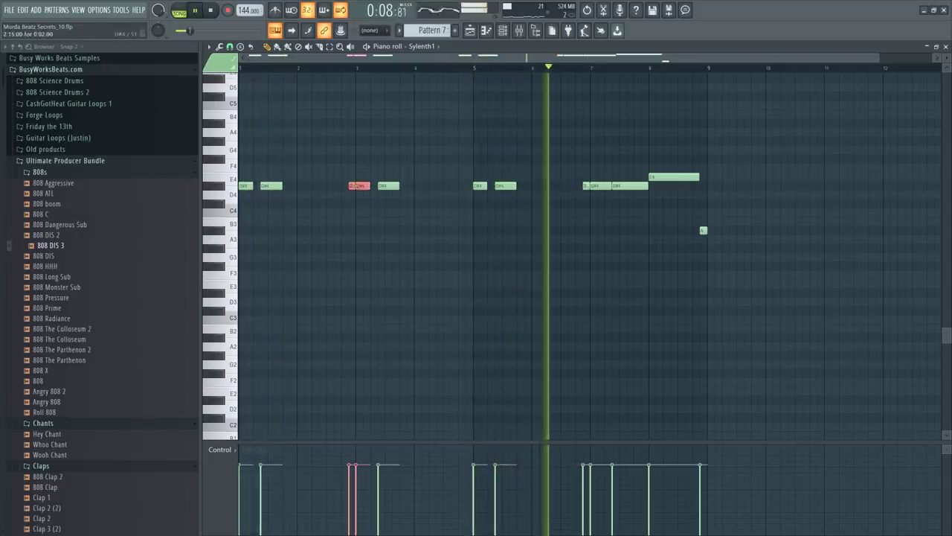
{"action": "left_click", "coordinate": [610, 187]}
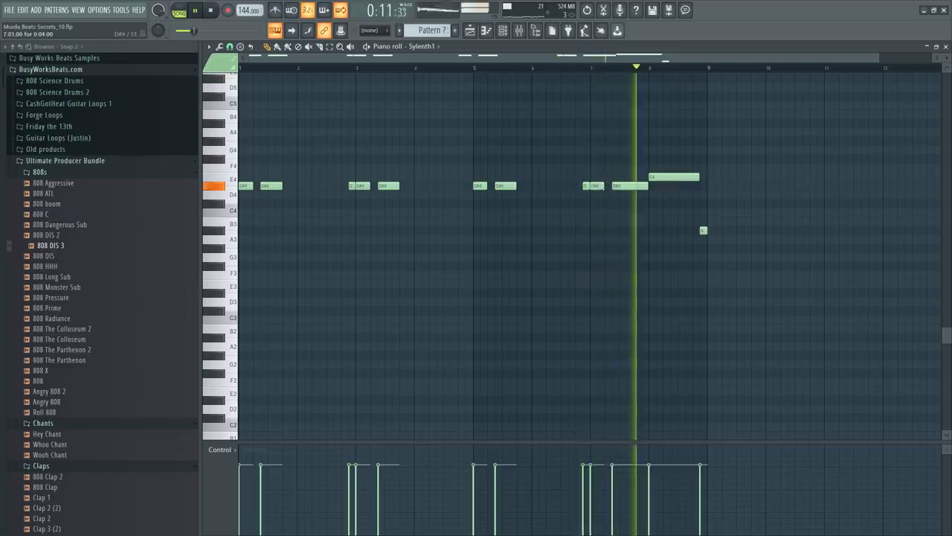
{"action": "left_click_drag", "start_coordinate": [648, 185], "coordinate": [635, 185]}
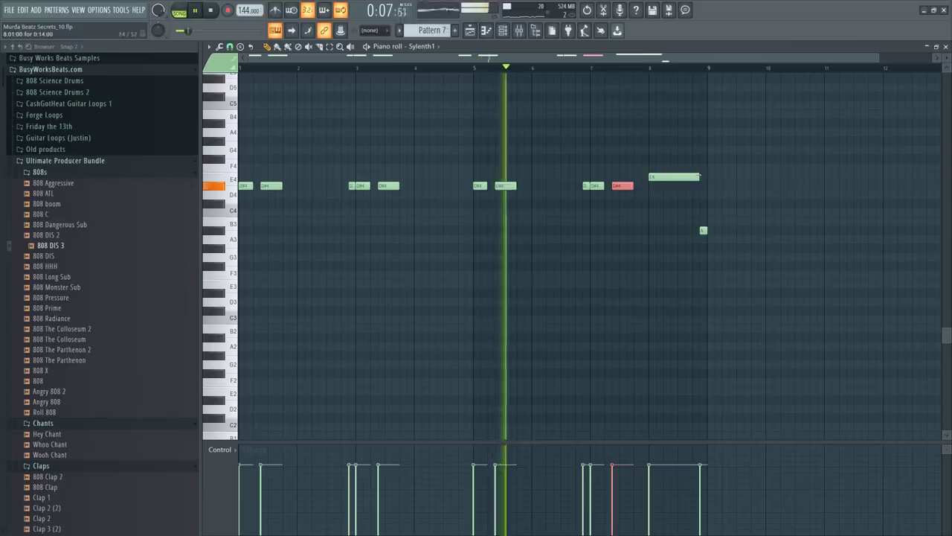
{"action": "left_click_drag", "start_coordinate": [698, 177], "coordinate": [662, 177]}
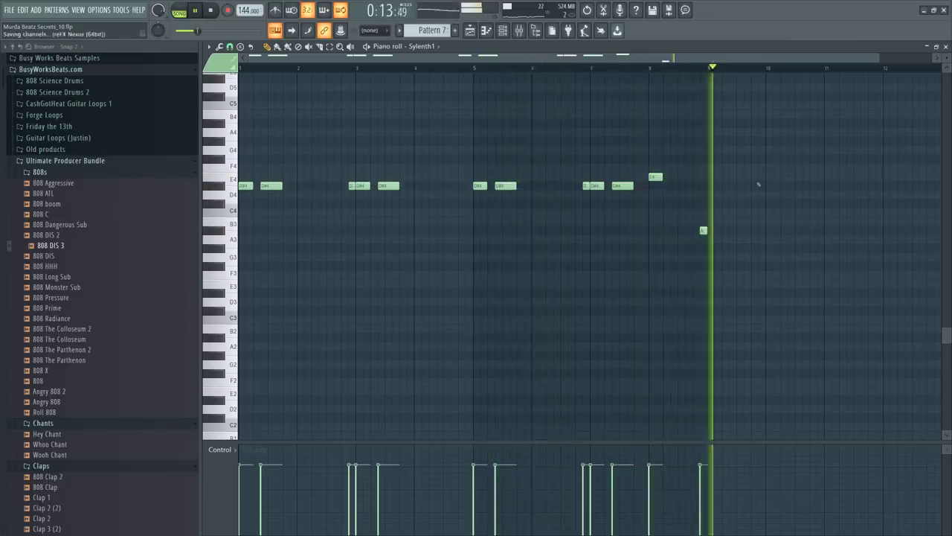
Trim the short pickup notes before bars 3 and 7 slightly, leaving a small gap before each downbeat note
{"action": "left_click", "coordinate": [586, 186]}
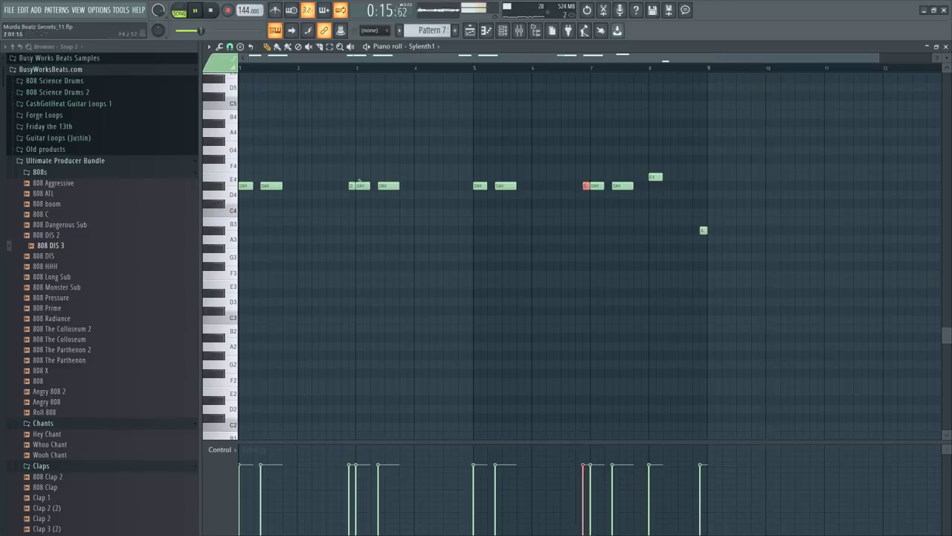
{"action": "scroll", "coordinate": [338, 73], "scroll_direction": "up", "scroll_amount": 4}
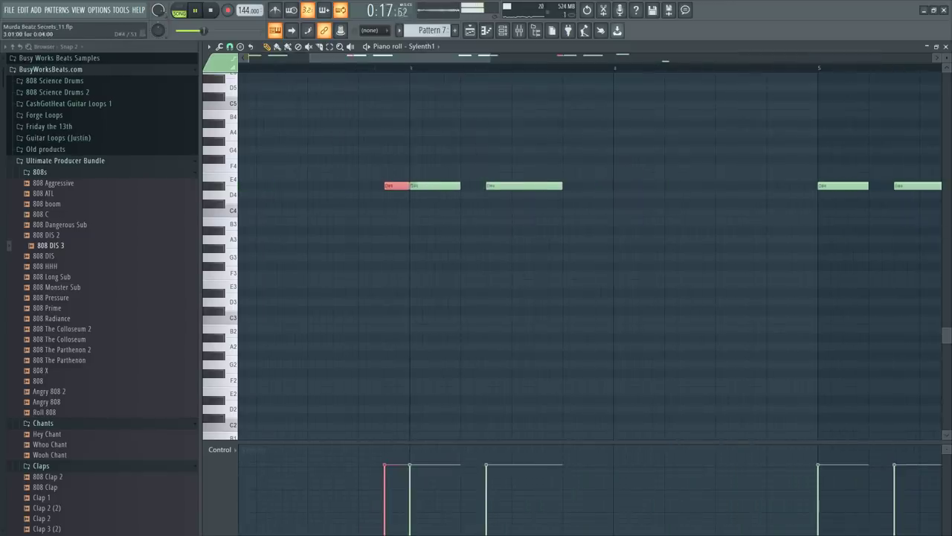
{"action": "left_click", "coordinate": [389, 67]}
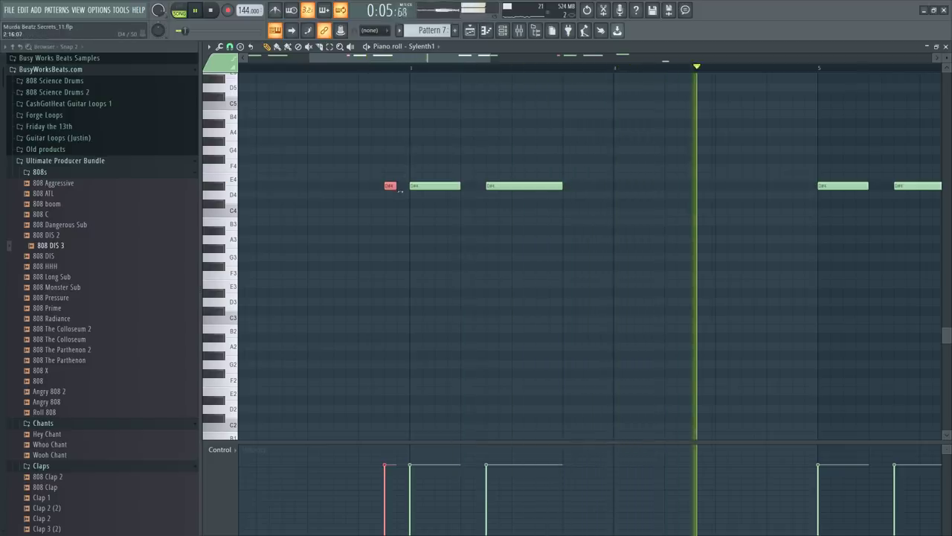
{"action": "left_click_drag", "start_coordinate": [397, 186], "coordinate": [406, 186]}
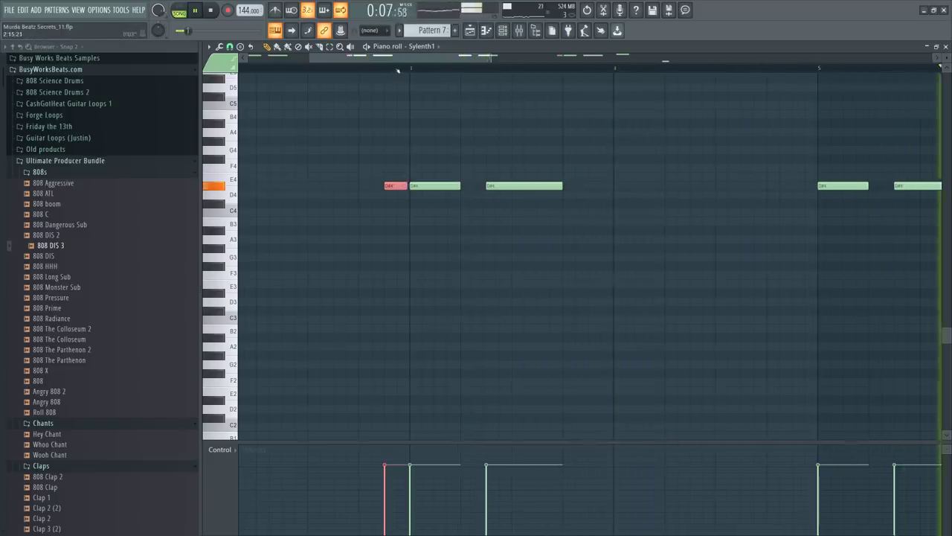
{"action": "scroll", "coordinate": [397, 69], "scroll_direction": "down", "scroll_amount": 4}
Raise Sylenth1's main volume and adjust amp envelope A's attack to about 0.368 along with its release
{"action": "left_click", "coordinate": [519, 31]}
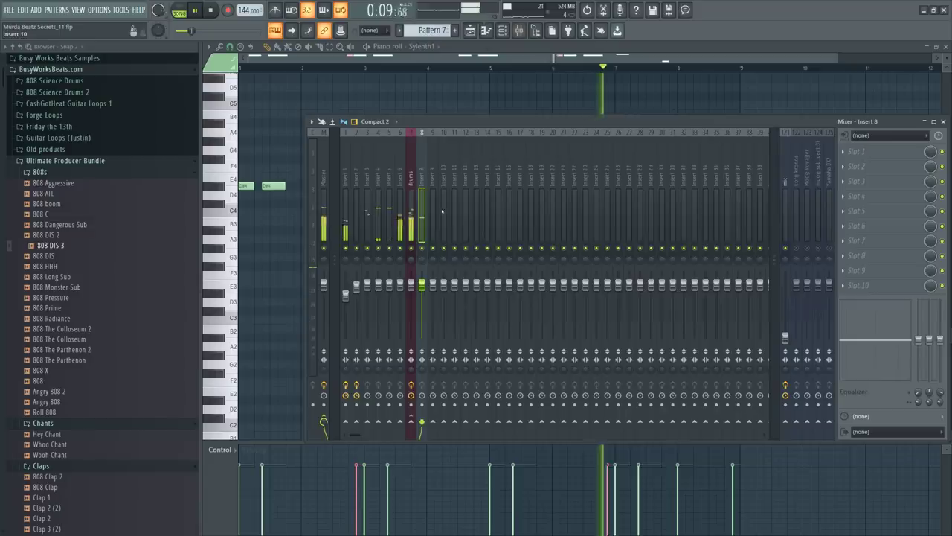
{"action": "left_click", "coordinate": [502, 31]}
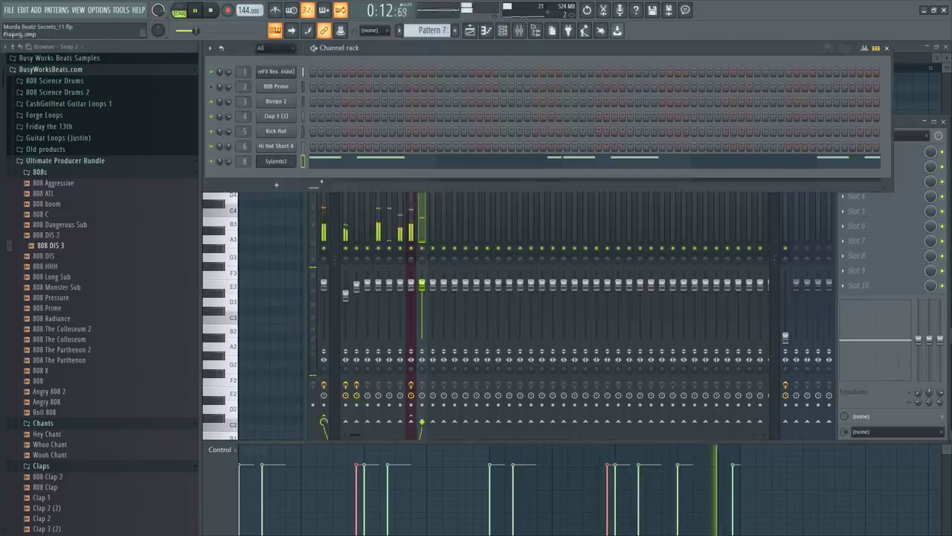
{"action": "left_click", "coordinate": [276, 160]}
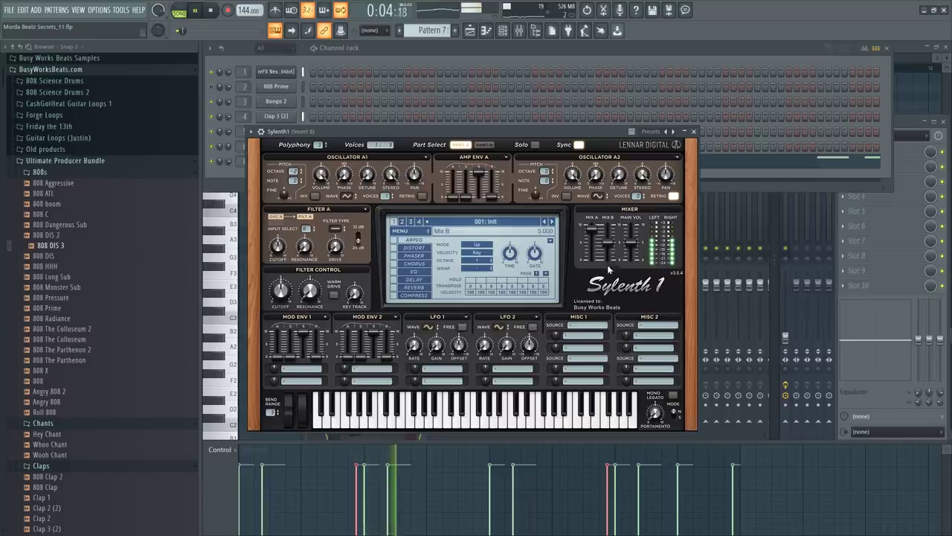
{"action": "left_click_drag", "start_coordinate": [625, 253], "coordinate": [617, 202]}
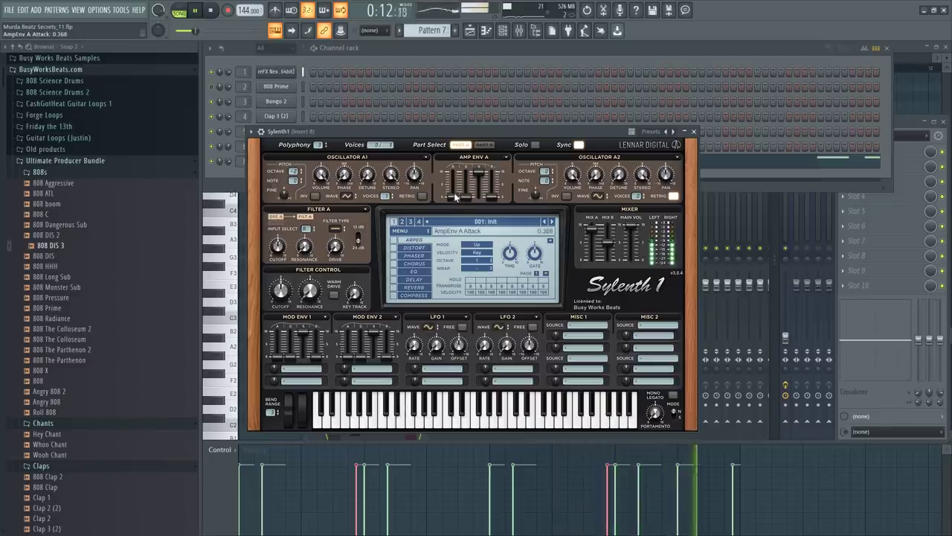
{"action": "left_click_drag", "start_coordinate": [504, 202], "coordinate": [495, 196]}
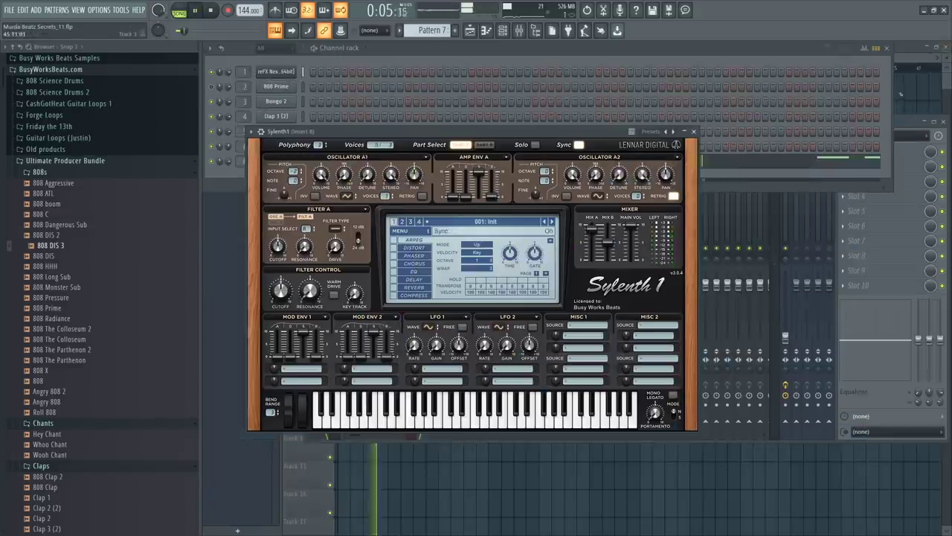
Trim the Pattern 7 clip on Track 4 to eight bars and duplicate it three times in a row, through bar 32
{"action": "key", "text": "F5"}
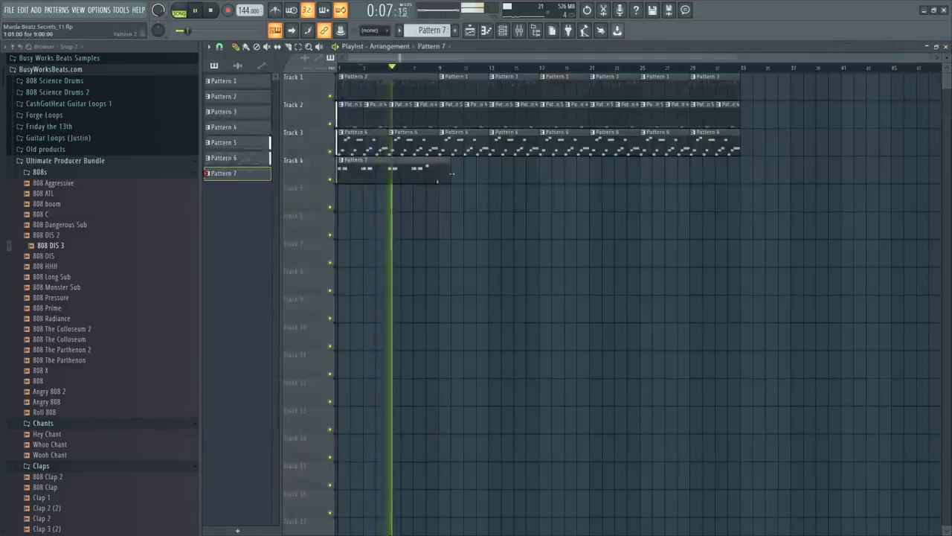
{"action": "left_click", "coordinate": [446, 170], "text": "ctrl"}
{"action": "key", "text": "ctrl+b"}
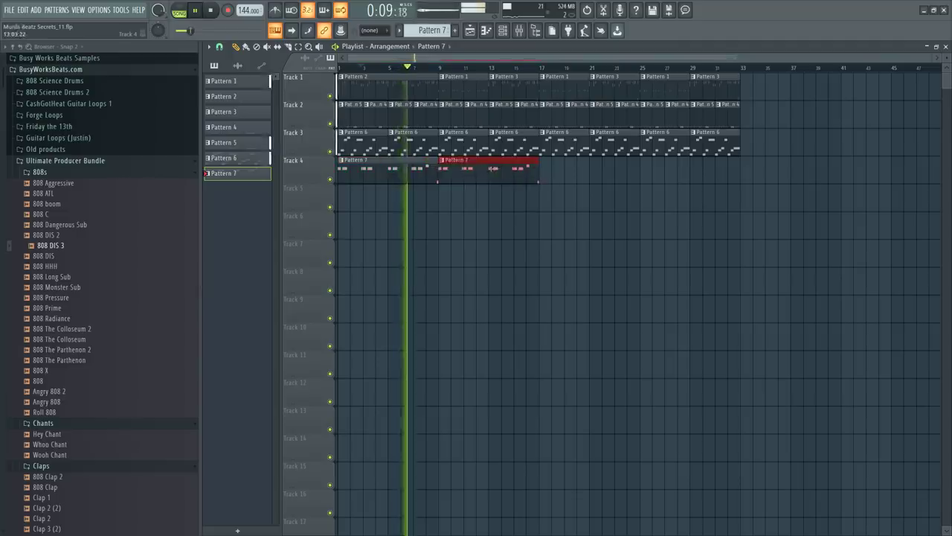
{"action": "key", "text": "ctrl+b"}
{"action": "key", "text": "ctrl+b"}
{"action": "key", "text": "ctrl+d"}
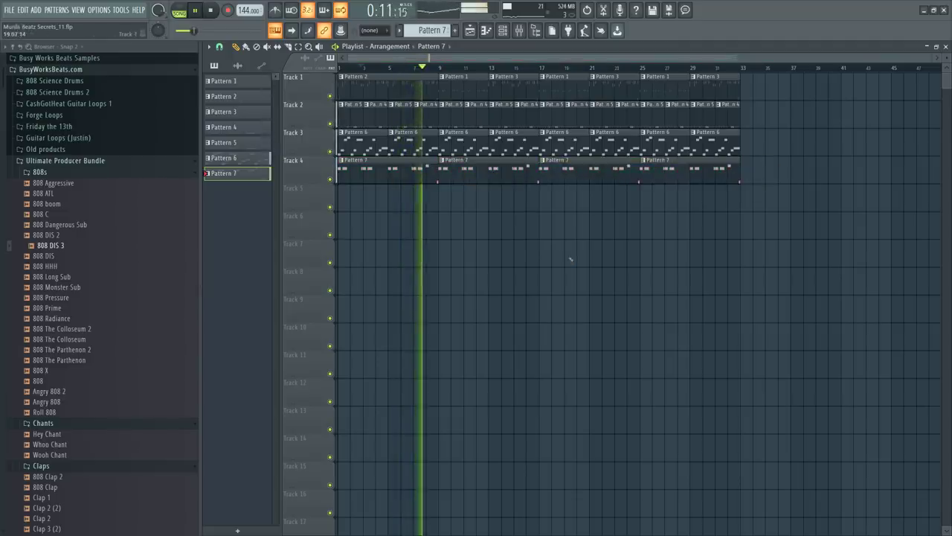
Add Kick Hot hits on steps 31, 33 and 39 of Pattern 1 to line up with the 808 Prime hits
{"action": "key", "text": "F6"}
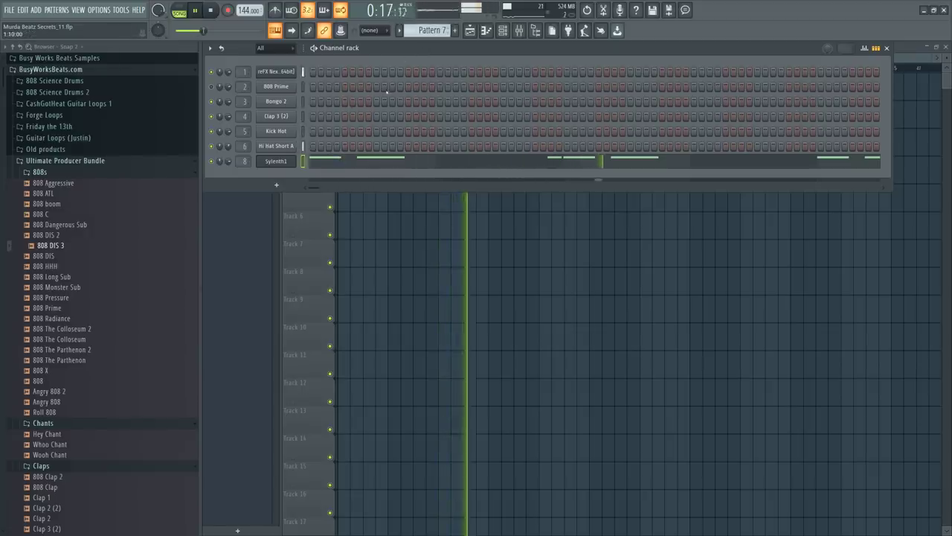
{"action": "key", "text": "F6"}
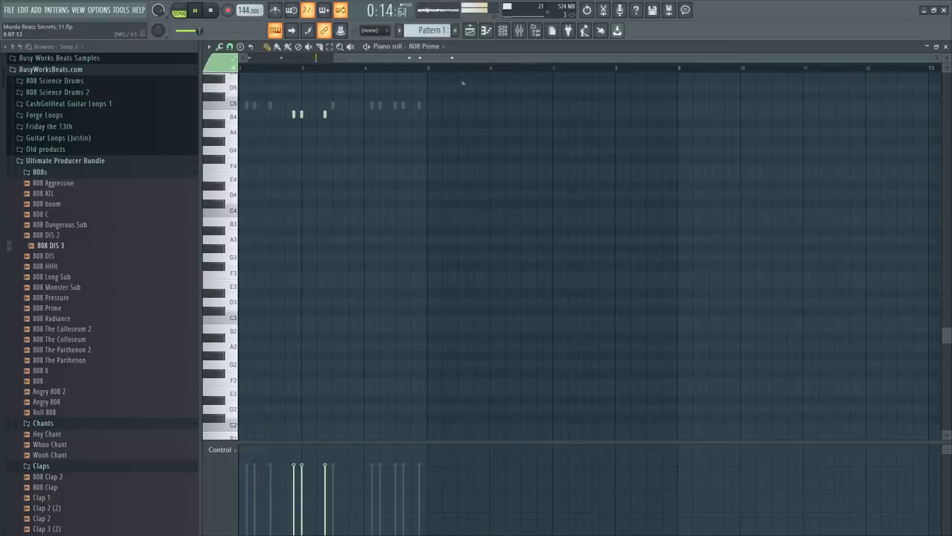
{"action": "key", "text": "F7"}
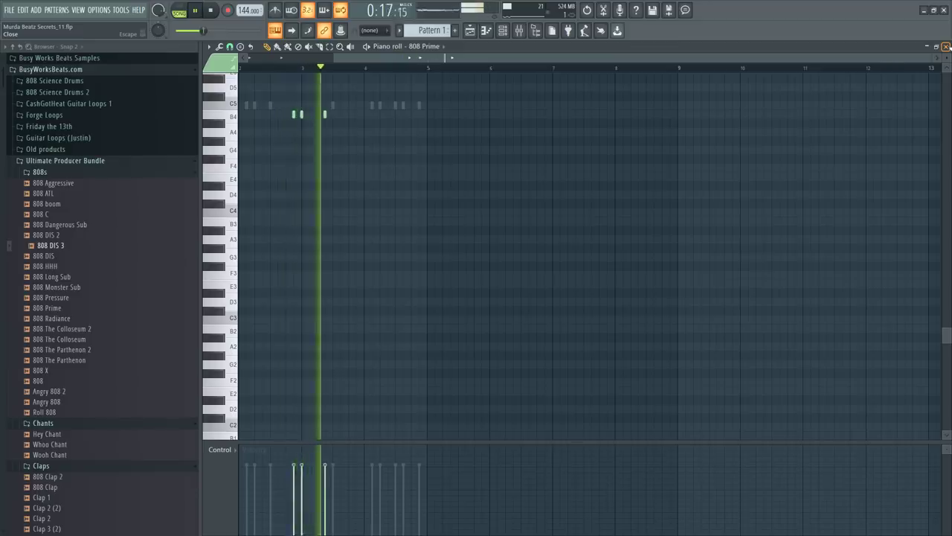
{"action": "left_click", "coordinate": [946, 46]}
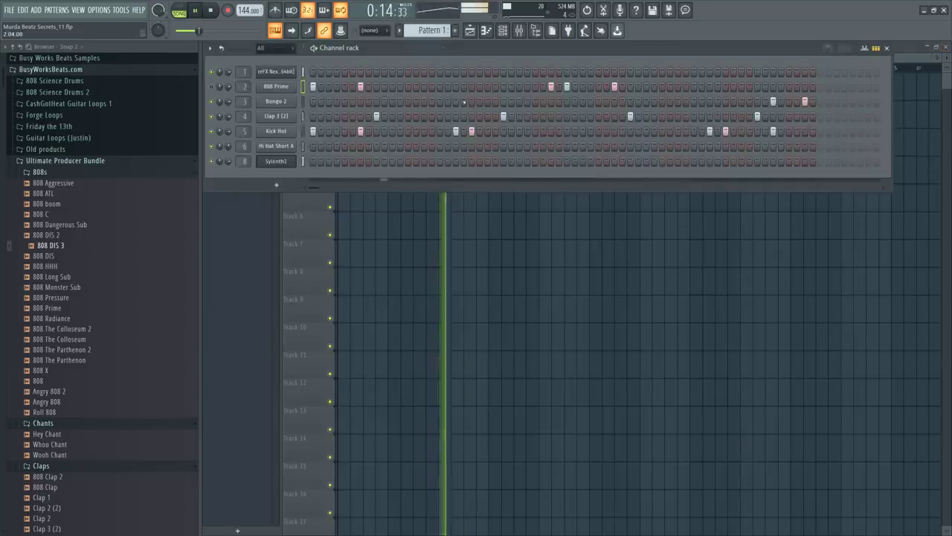
{"action": "left_click", "coordinate": [551, 131]}
{"action": "left_click", "coordinate": [566, 131]}
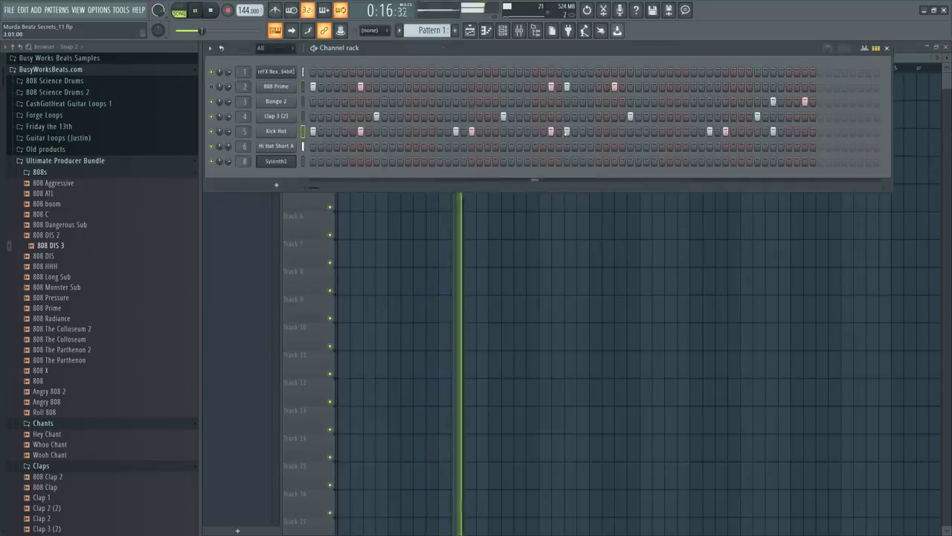
{"action": "left_click", "coordinate": [614, 131]}
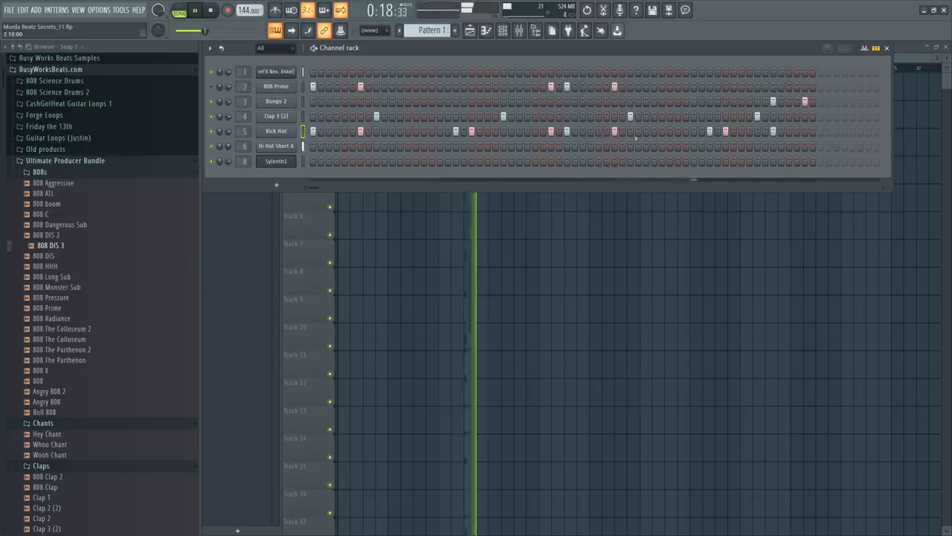
Pause playback, reset the mic track's volume in the mixer, and resume playback with the mic lowered again
{"action": "key", "text": "space"}
{"action": "key", "text": "F9"}
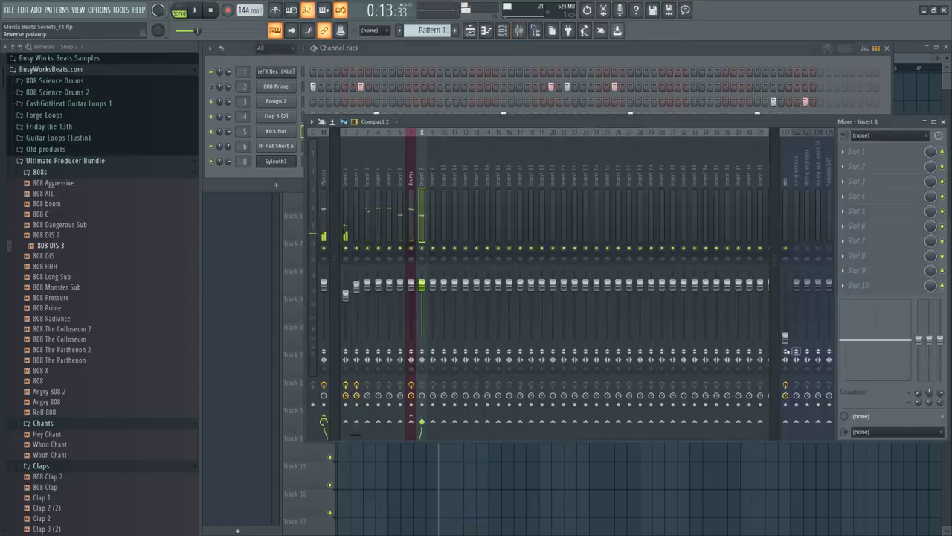
{"action": "right_click", "coordinate": [785, 336]}
{"action": "left_click", "coordinate": [802, 281]}
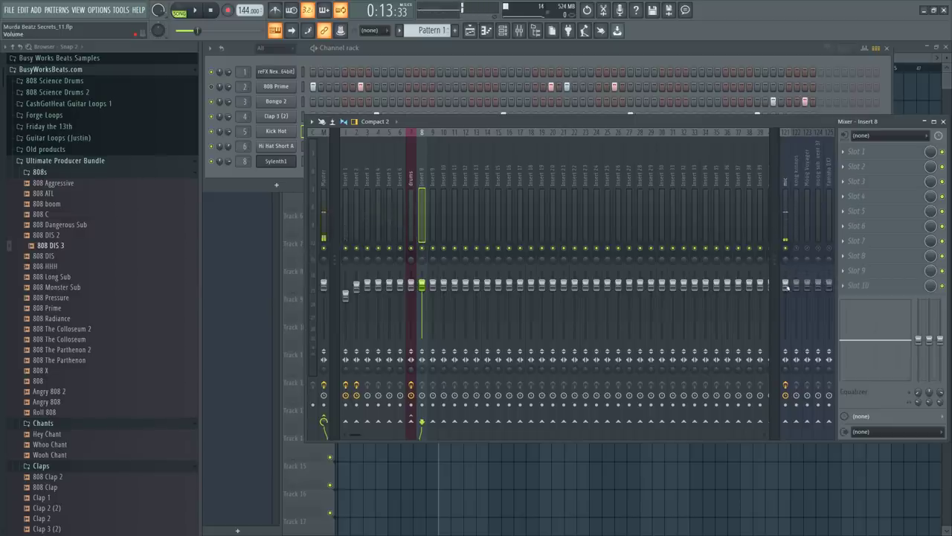
{"action": "left_click", "coordinate": [786, 285]}
{"action": "key", "text": "space"}
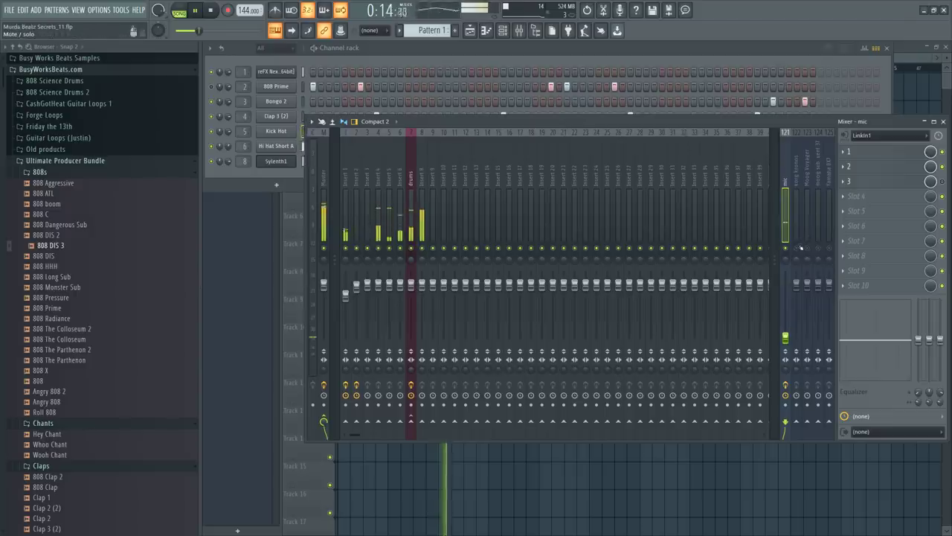
Add Kick Hot hits in Pattern 2 wherever the 808 Prime plays in the opening bars
{"action": "left_click", "coordinate": [616, 54]}
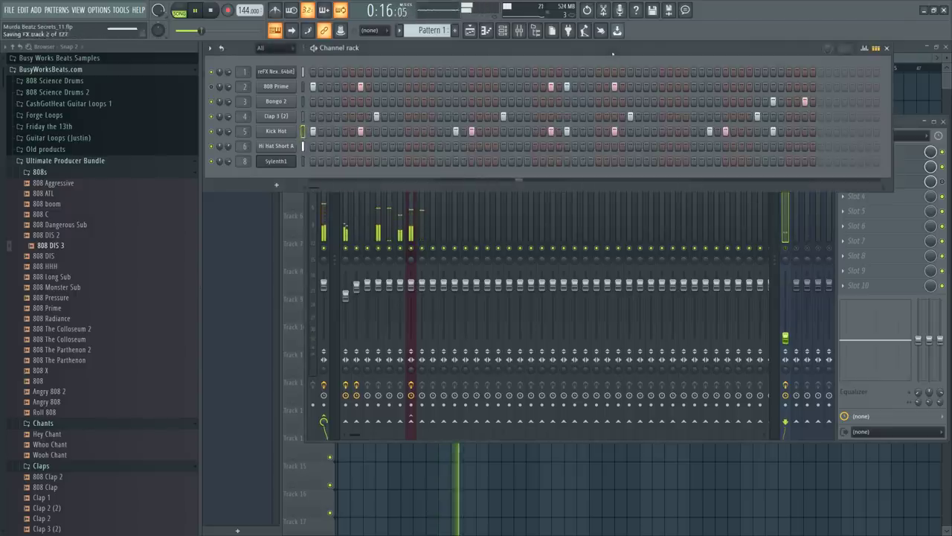
{"action": "scroll", "coordinate": [429, 30], "scroll_direction": "down", "scroll_amount": 1}
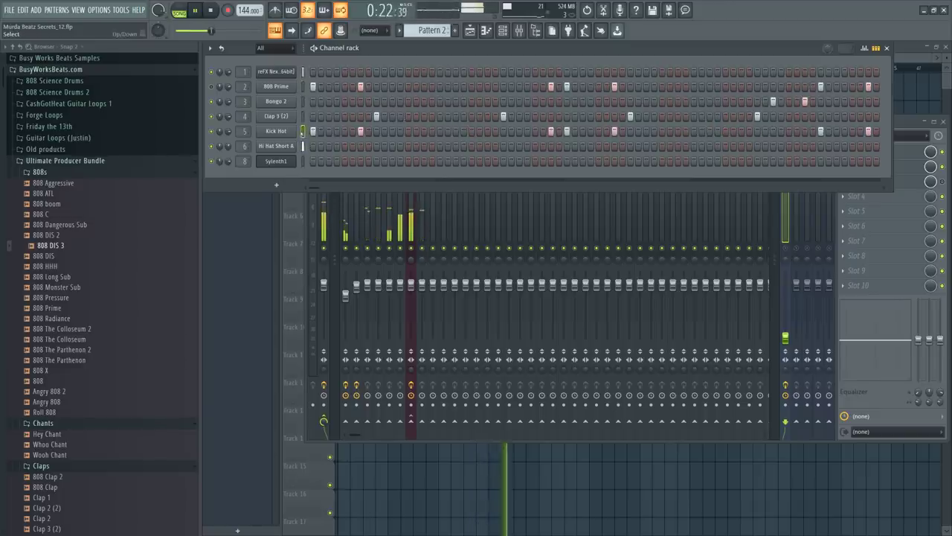
{"action": "key", "text": "ctrl+z"}
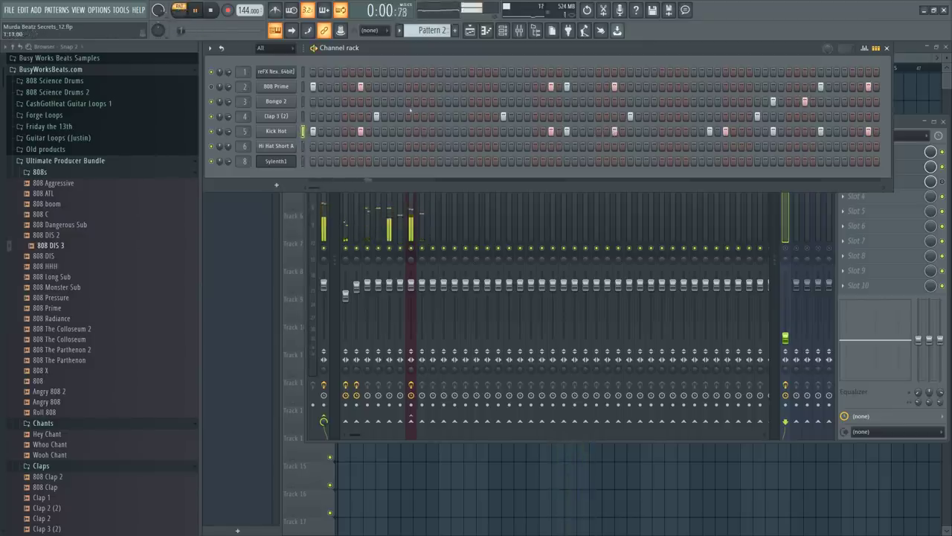
Play the arrangement in a loop over bars 5 to 8 of the playlist
{"action": "key", "text": "F5"}
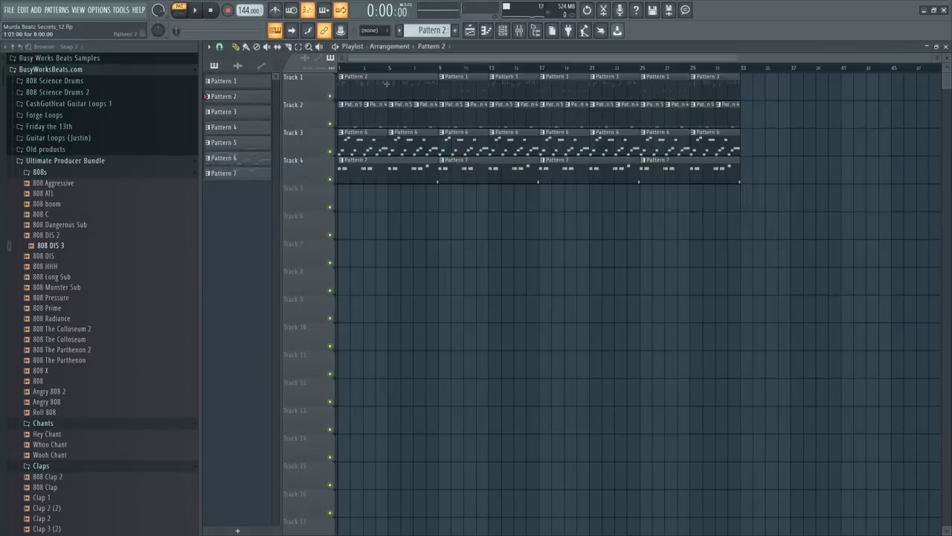
{"action": "left_click", "coordinate": [390, 67]}
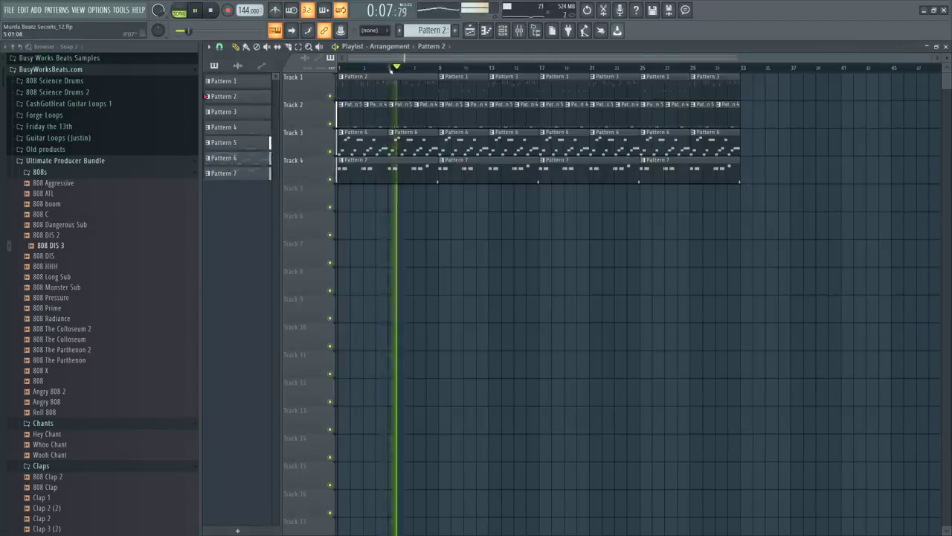
{"action": "left_click_drag", "start_coordinate": [389, 67], "coordinate": [439, 67]}
Add Kick Hot hits under the remaining 808 Prime hits in the last bars of Pattern 2
{"action": "left_click", "coordinate": [503, 31]}
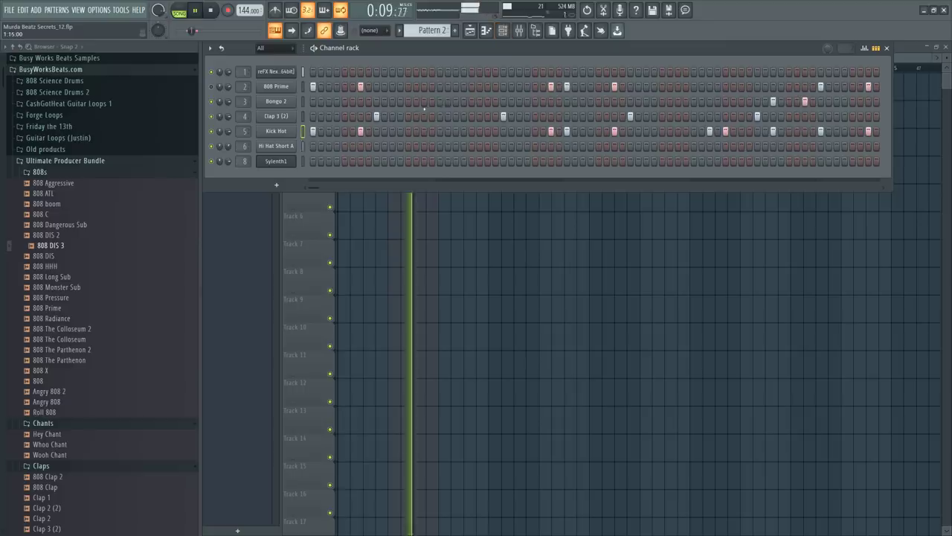
{"action": "key", "text": "F6"}
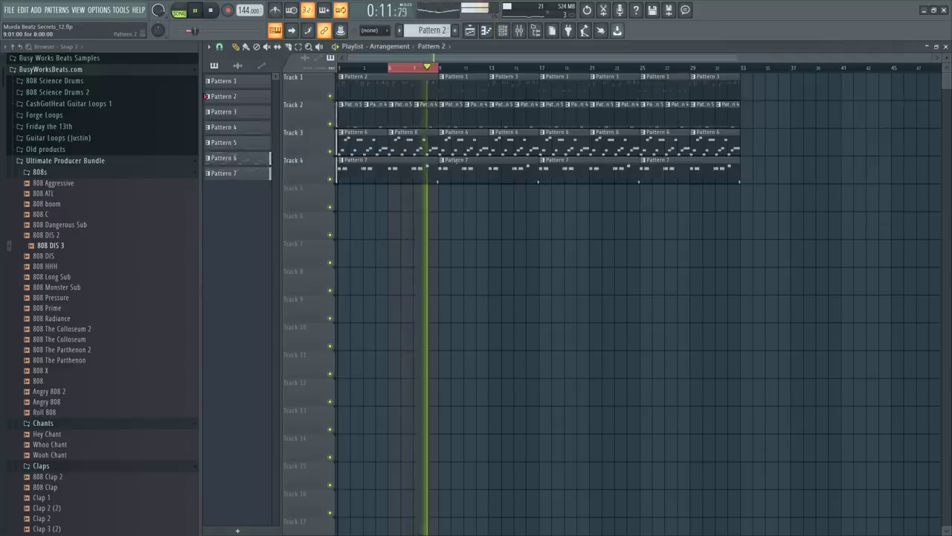
{"action": "key", "text": "F6"}
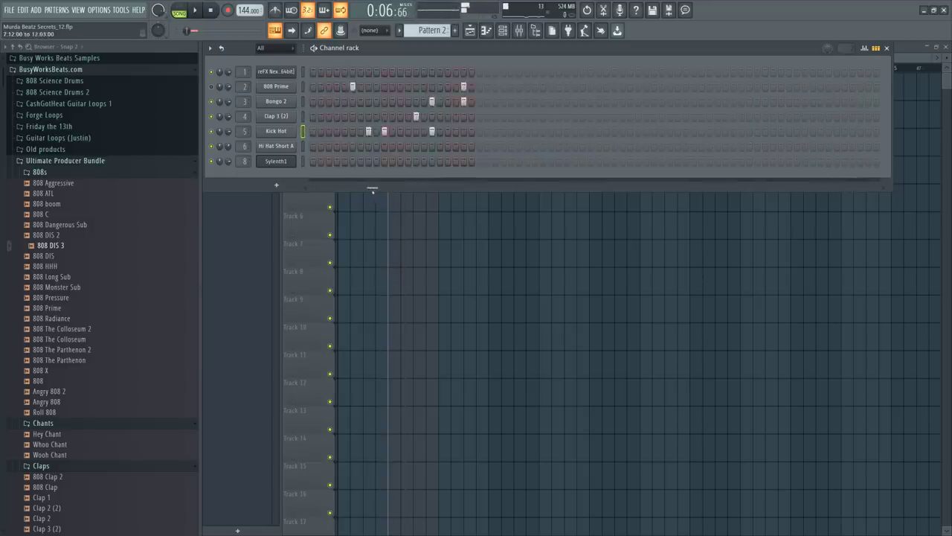
{"action": "mouse_move", "coordinate": [357, 191]}
{"action": "left_mouse_down"}
{"action": "mouse_move", "coordinate": [340, 190]}
{"action": "mouse_move", "coordinate": [353, 189]}
{"action": "left_mouse_up"}
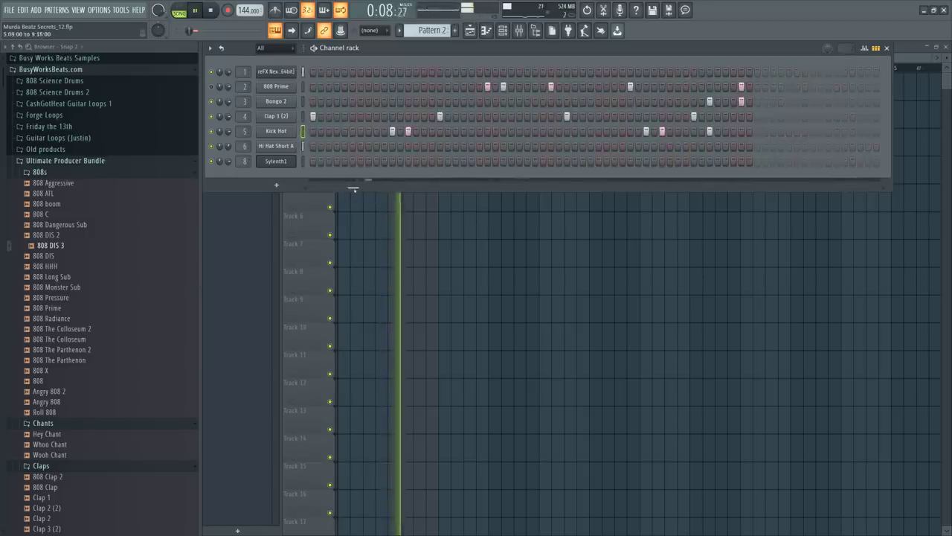
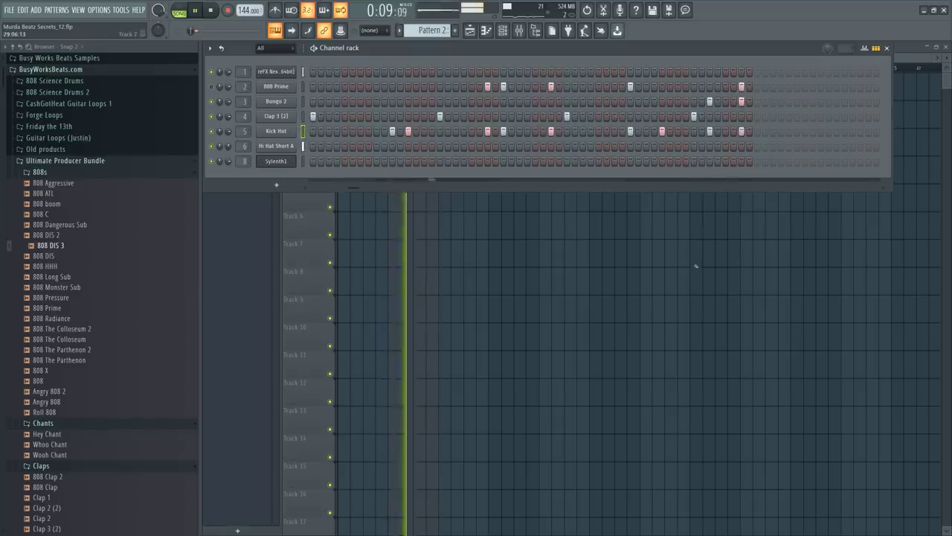
Save new project versions numbered 13 and 14 and clear the loop selection over bars 5 to 8
{"action": "key", "text": "F6"}
{"action": "key", "text": "ctrl+n"}
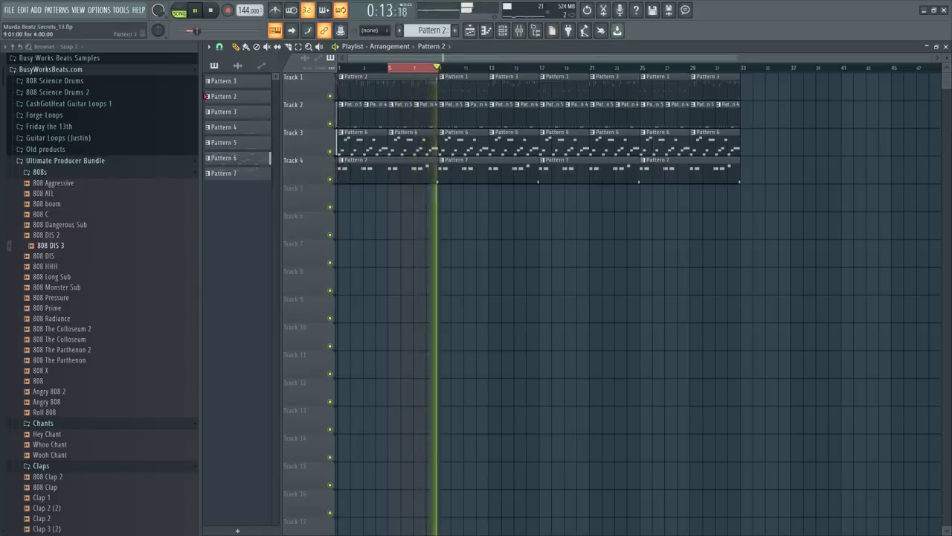
{"action": "key", "text": "ctrl+n"}
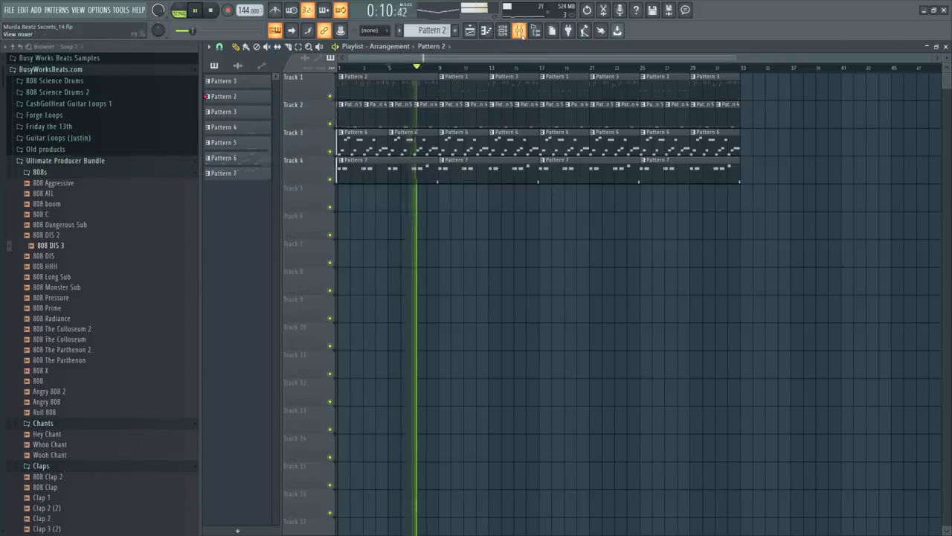
Reset the mic track's mixer volume twice, lowering the fader back down each time
{"action": "key", "text": "F9"}
{"action": "right_click", "coordinate": [784, 337]}
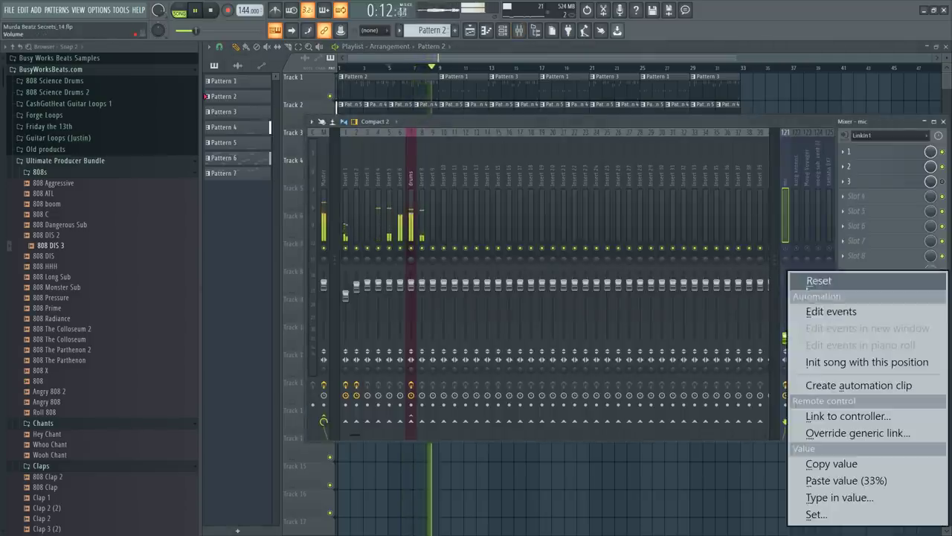
{"action": "left_click", "coordinate": [806, 279]}
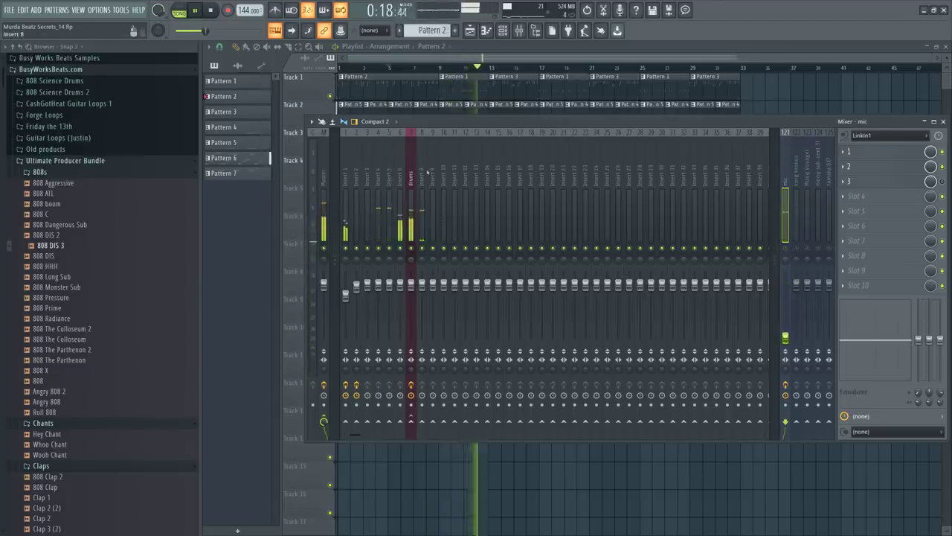
{"action": "right_click", "coordinate": [784, 337]}
{"action": "left_click", "coordinate": [806, 278]}
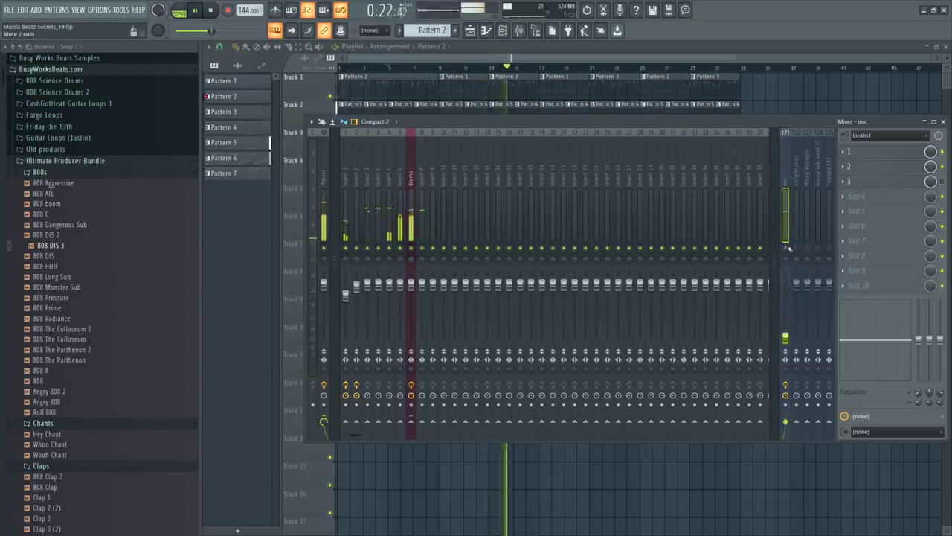
Open Sylenth1 from the channel rack and set oscillator A2's waveform to Saw
{"action": "key", "text": "F6"}
{"action": "left_click", "coordinate": [276, 161]}
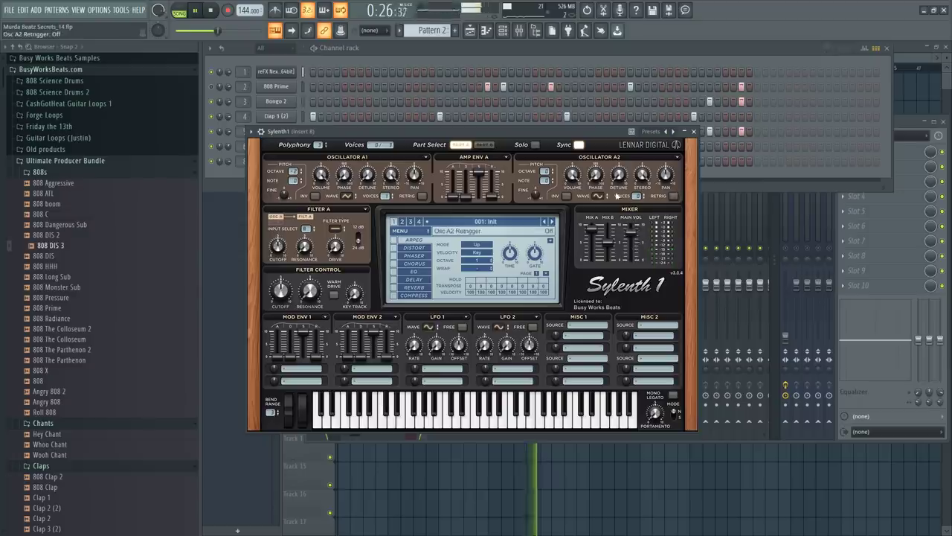
{"action": "left_click", "coordinate": [599, 198]}
{"action": "left_click", "coordinate": [609, 214]}
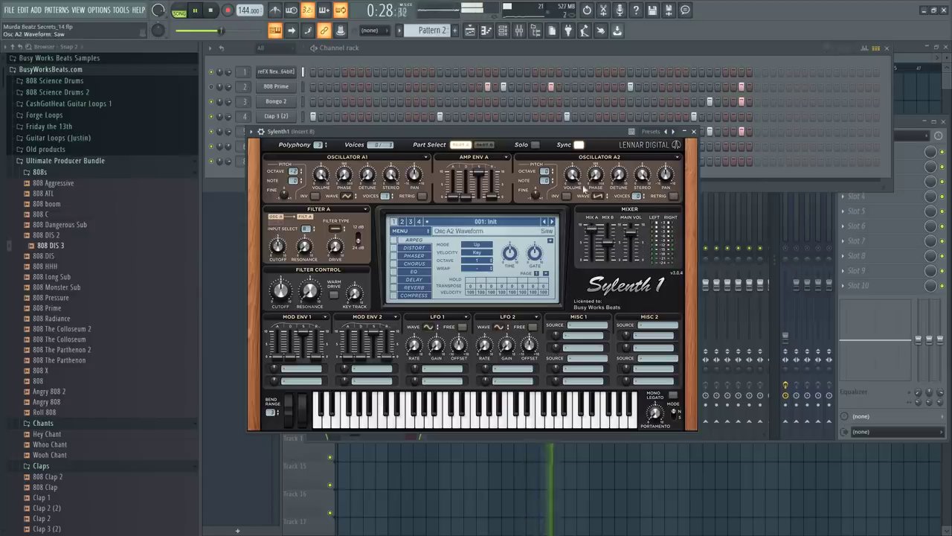
Examine Sylenth1's channel settings for cut group and time, and return to the synth controls
{"action": "left_click", "coordinate": [261, 131]}
{"action": "left_click", "coordinate": [299, 150]}
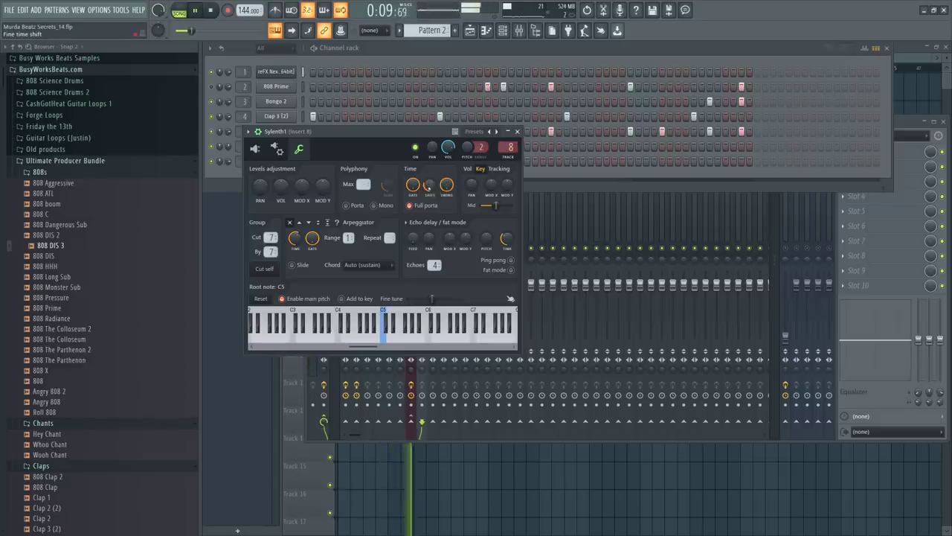
{"action": "left_click", "coordinate": [255, 149]}
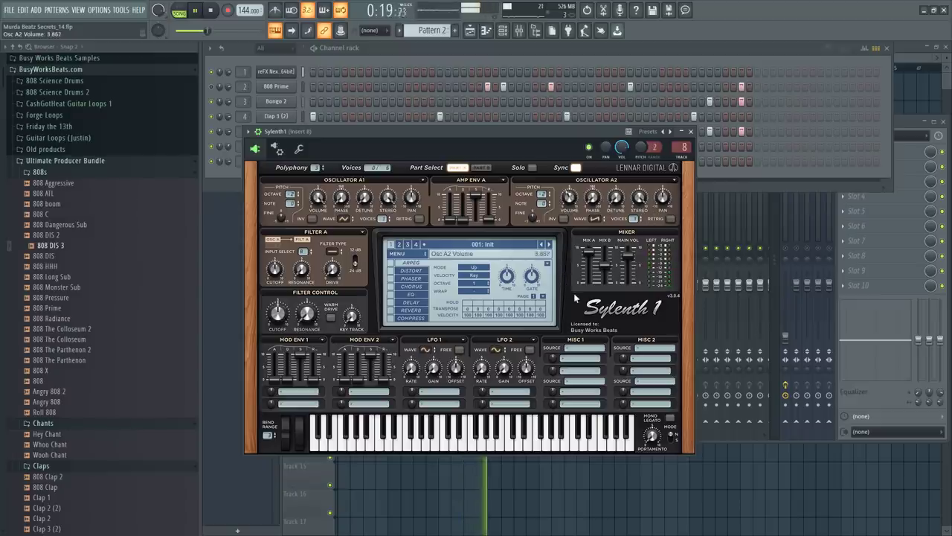
Switch oscillator A2's waveform to Triangle and raise its volume to about 5.77
{"action": "left_click", "coordinate": [593, 221]}
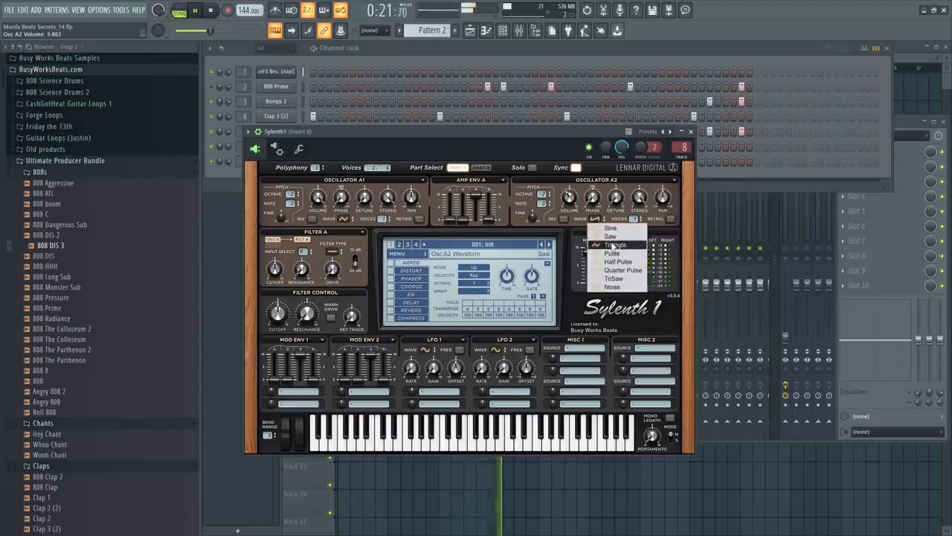
{"action": "left_click", "coordinate": [614, 249]}
{"action": "left_click_drag", "start_coordinate": [548, 199], "coordinate": [544, 212]}
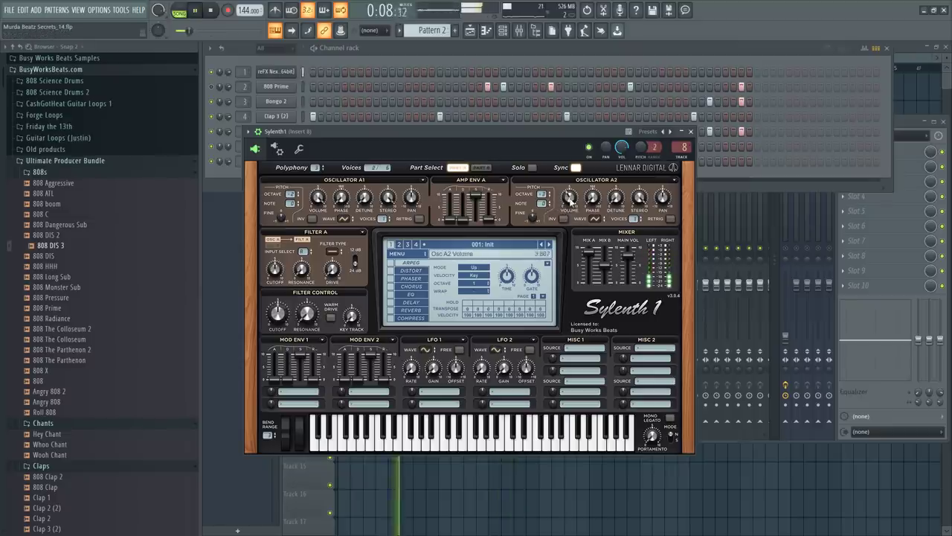
{"action": "left_click_drag", "start_coordinate": [576, 189], "coordinate": [578, 183]}
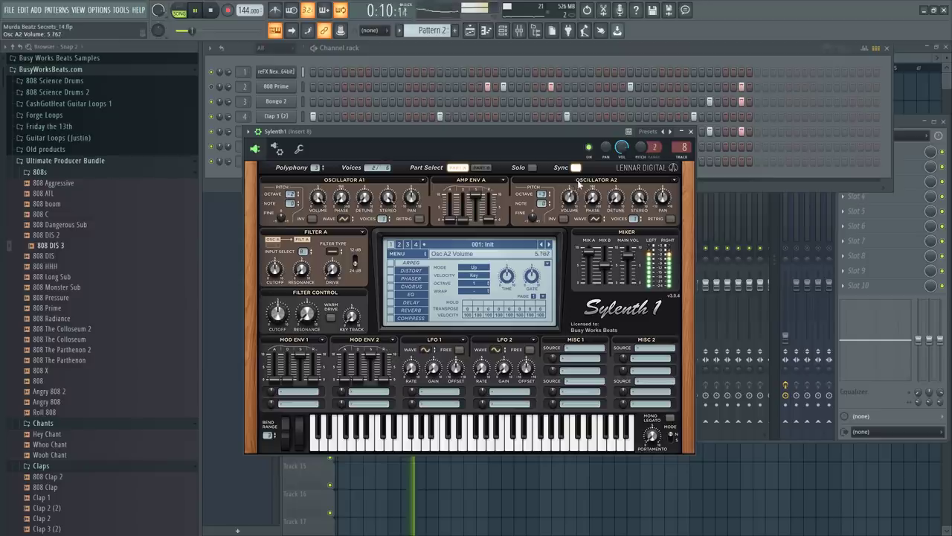
Audition the Sine, Pulse and Saw waveforms on oscillator A2 while adjusting its volume
{"action": "left_click", "coordinate": [593, 218]}
{"action": "left_click", "coordinate": [607, 231]}
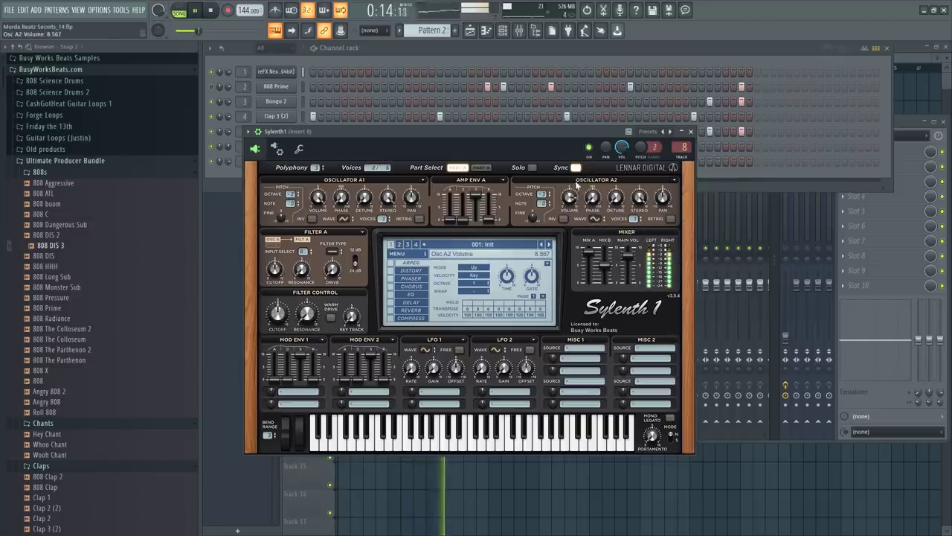
{"action": "left_click", "coordinate": [593, 218]}
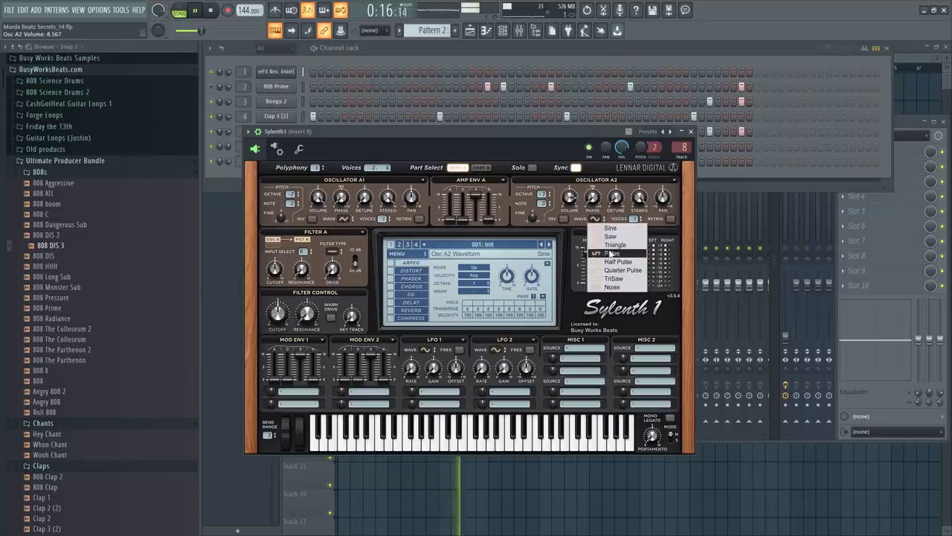
{"action": "left_click", "coordinate": [612, 252]}
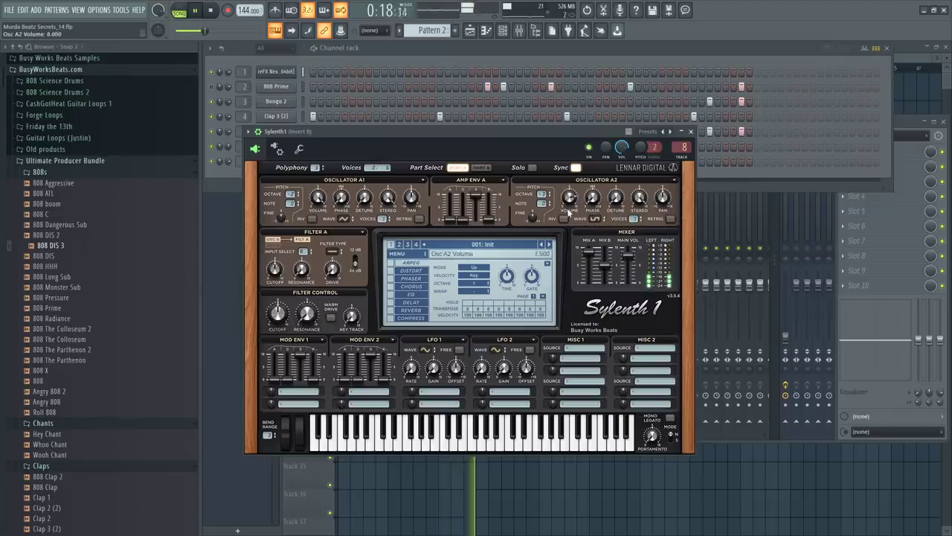
{"action": "left_click", "coordinate": [595, 219]}
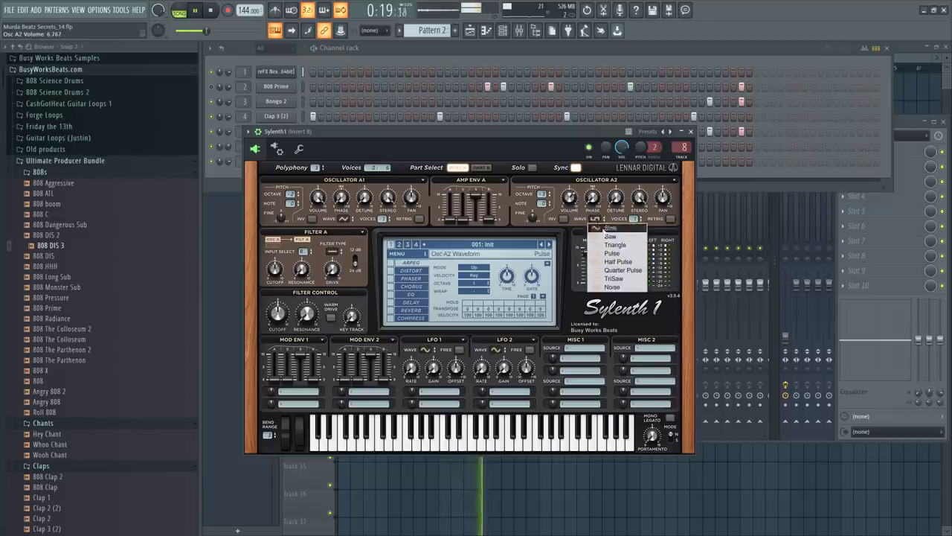
{"action": "left_click", "coordinate": [614, 241]}
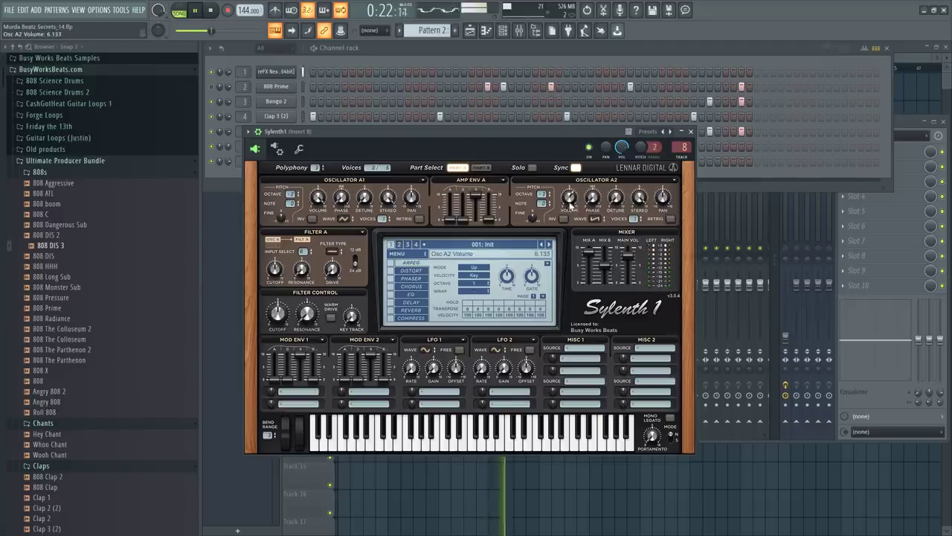
Set oscillator A2's waveform to Sine, raise its volume and close the synth
{"action": "left_click", "coordinate": [594, 218]}
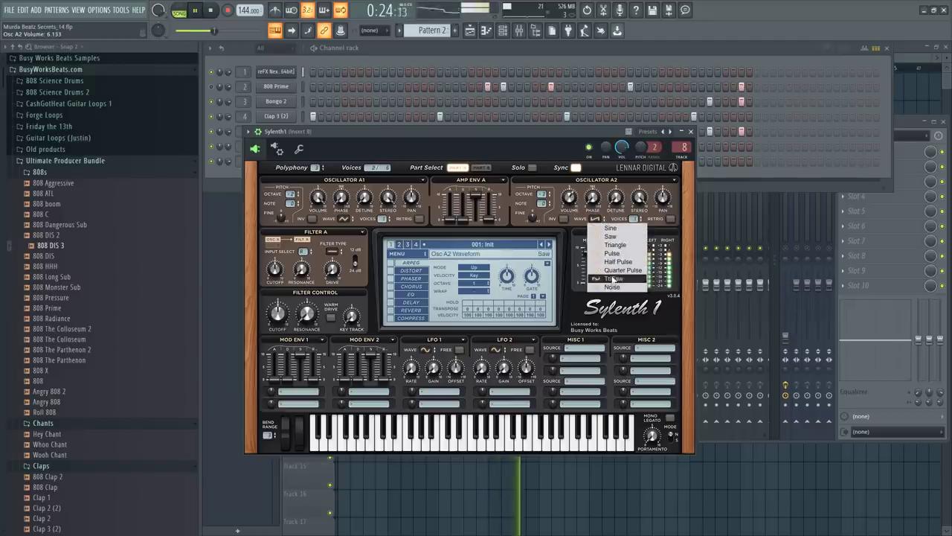
{"action": "left_click", "coordinate": [610, 228]}
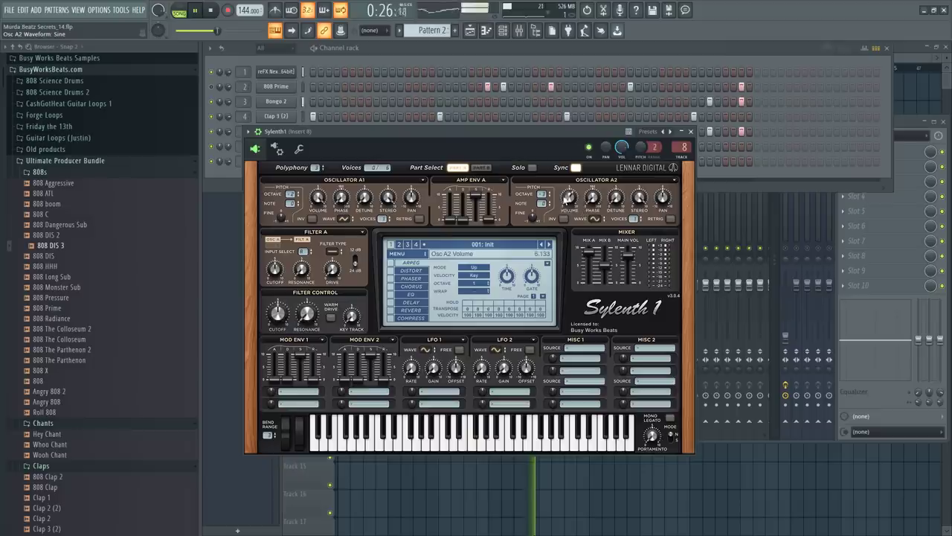
{"action": "left_click_drag", "start_coordinate": [567, 198], "coordinate": [564, 181]}
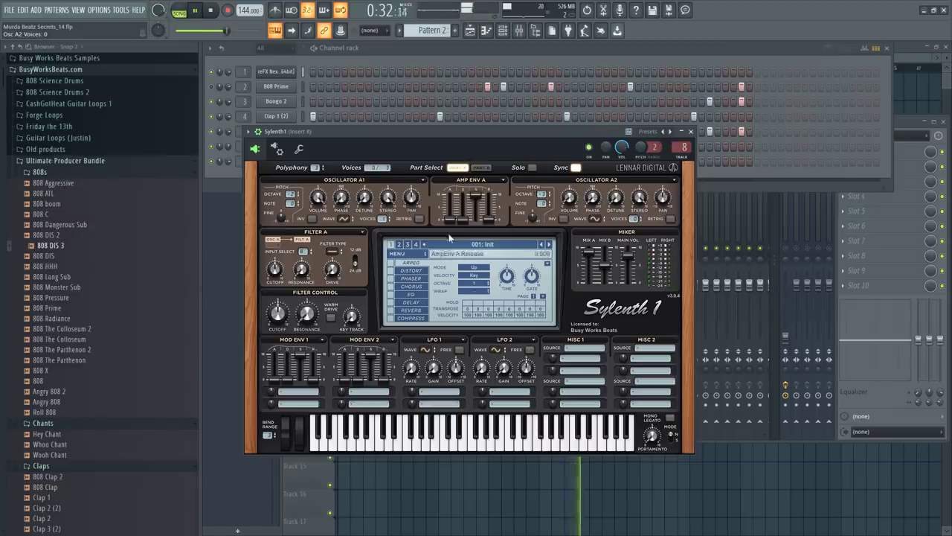
{"action": "left_click", "coordinate": [689, 131]}
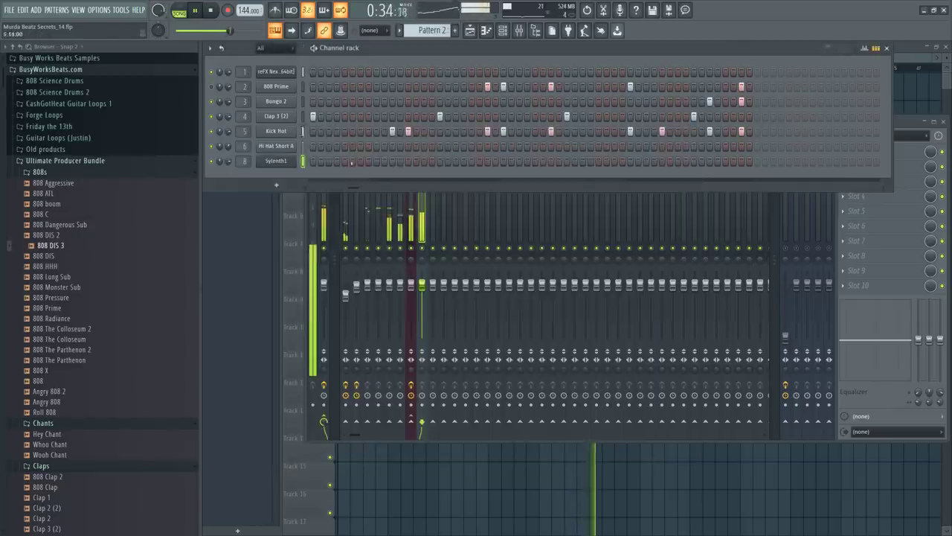
Bring the playlist into full view, stop playback and remove the Pattern 7 clip from the first eight bars of Track 4
{"action": "left_click", "coordinate": [441, 447]}
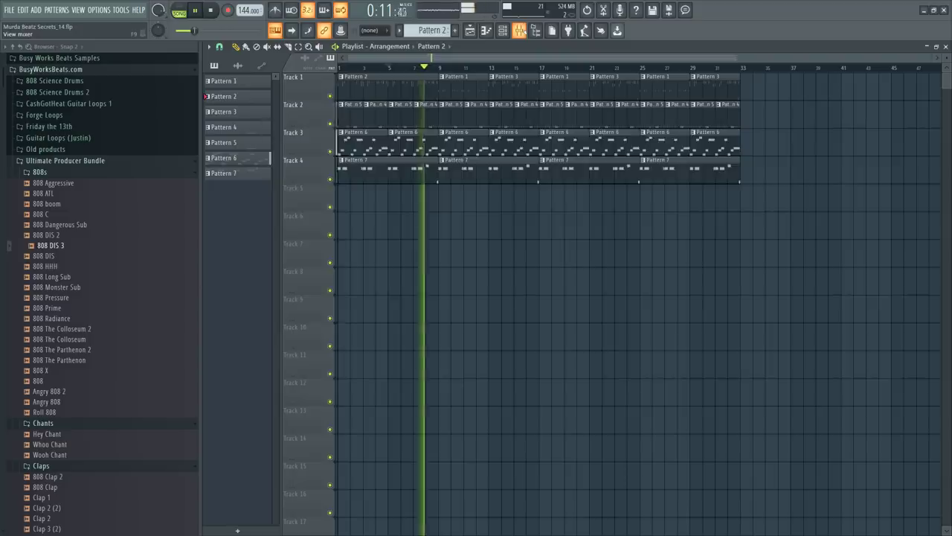
{"action": "left_click", "coordinate": [519, 29]}
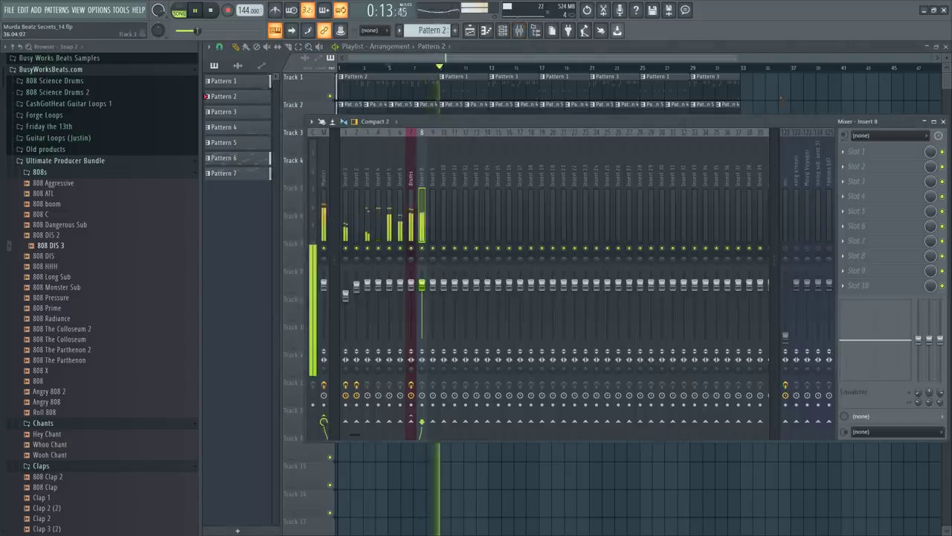
{"action": "key", "text": "F9"}
{"action": "key", "text": "space"}
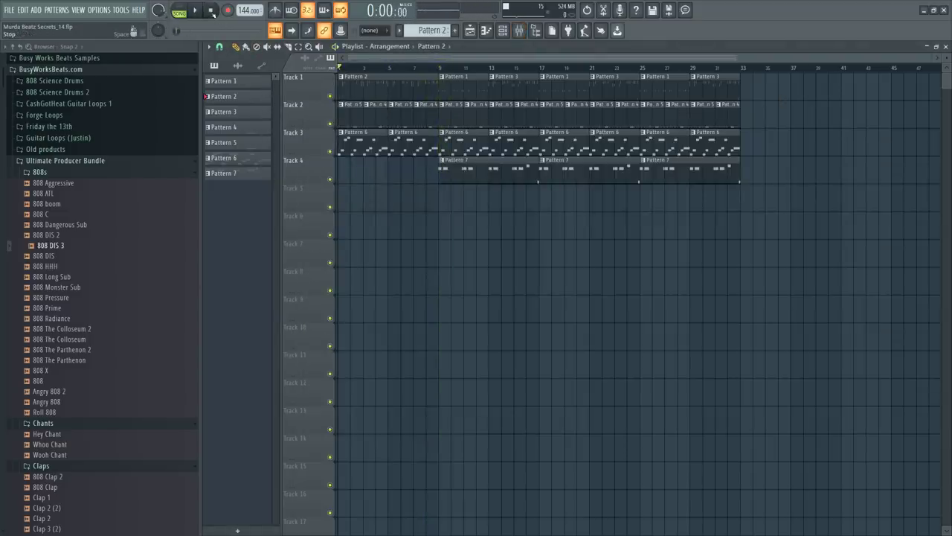
Delete the opening Pattern 2 clip and all Pattern 4 and 5 clips in the first eight bars of Tracks 1 and 2
{"action": "right_click", "coordinate": [350, 112]}
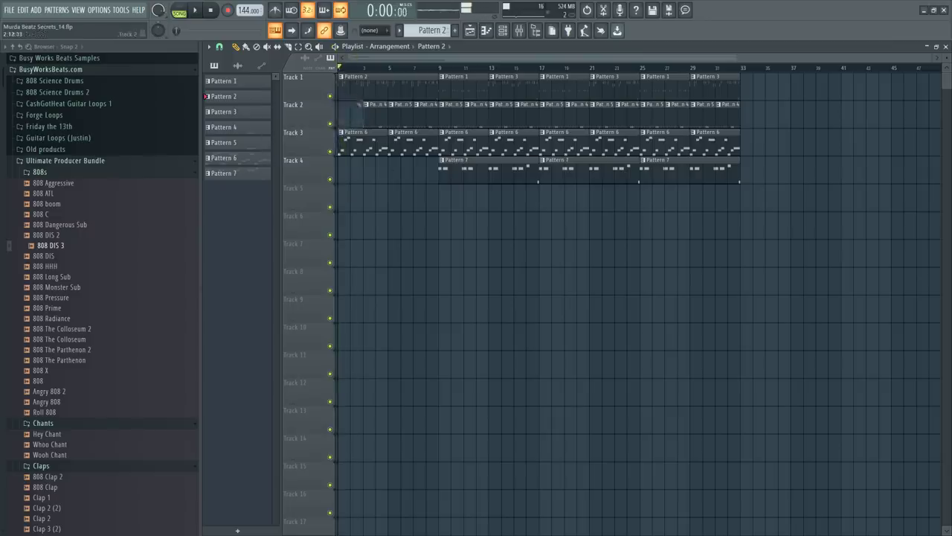
{"action": "right_click", "coordinate": [357, 95]}
{"action": "key", "text": "space"}
{"action": "key", "text": "ctrl+z"}
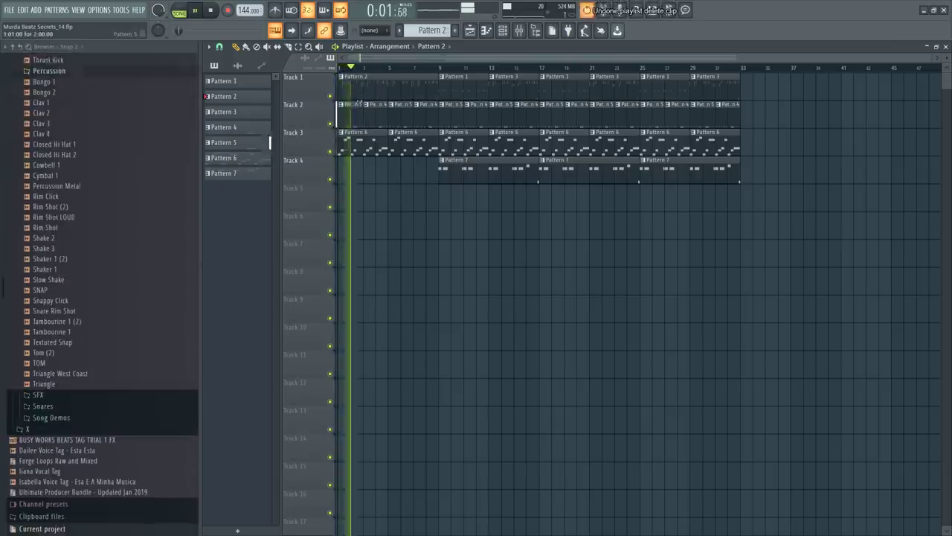
{"action": "right_click", "coordinate": [350, 111]}
{"action": "right_click", "coordinate": [376, 111]}
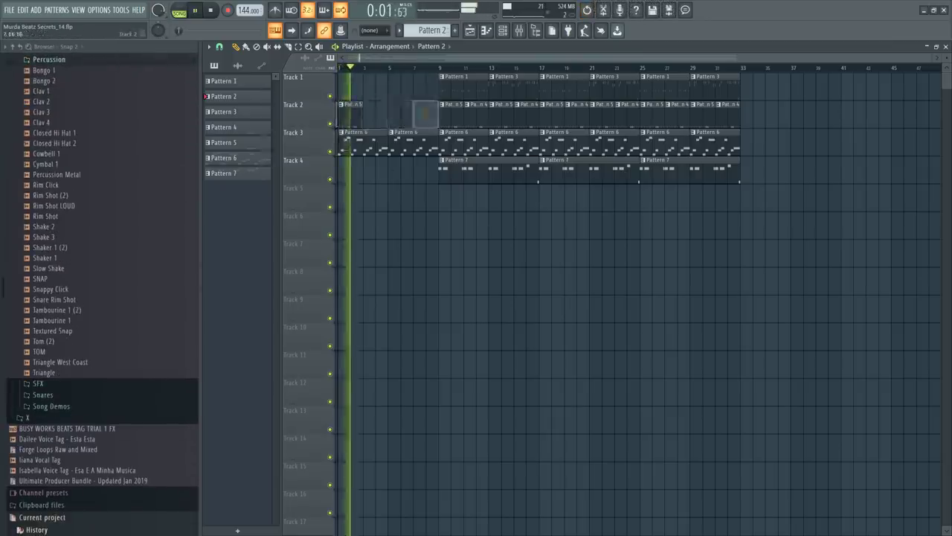
{"action": "right_click", "coordinate": [402, 111]}
{"action": "right_click", "coordinate": [428, 112]}
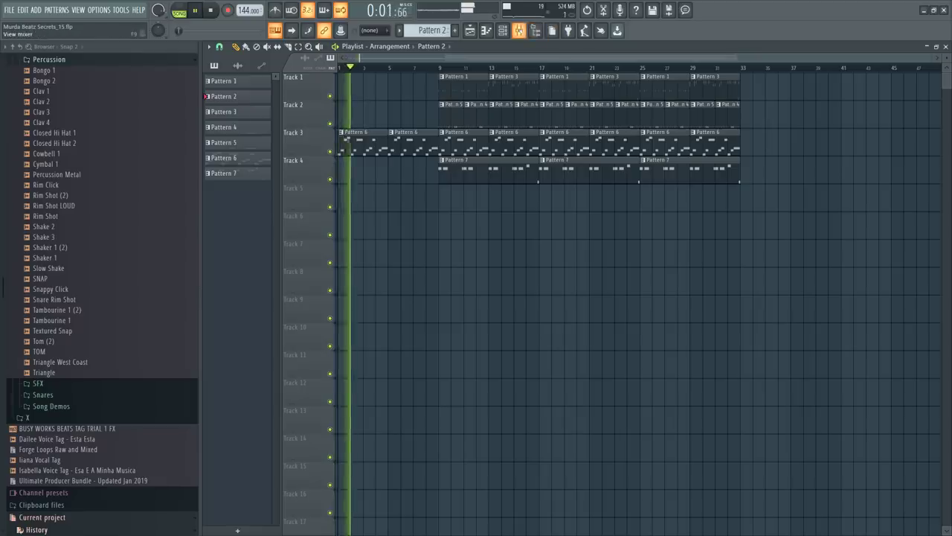
Open the mixer and rename Insert 8 as reverb
{"action": "left_click", "coordinate": [519, 29]}
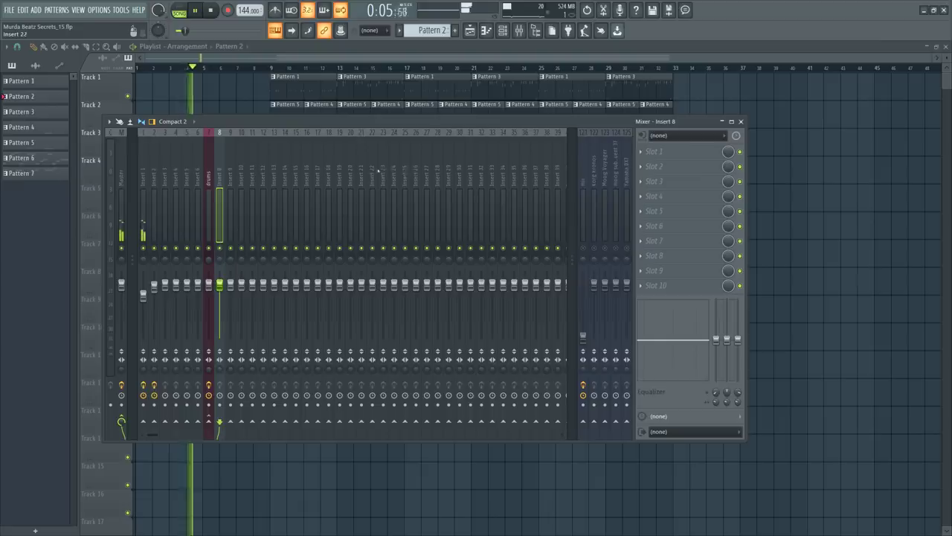
{"action": "left_click", "coordinate": [143, 171]}
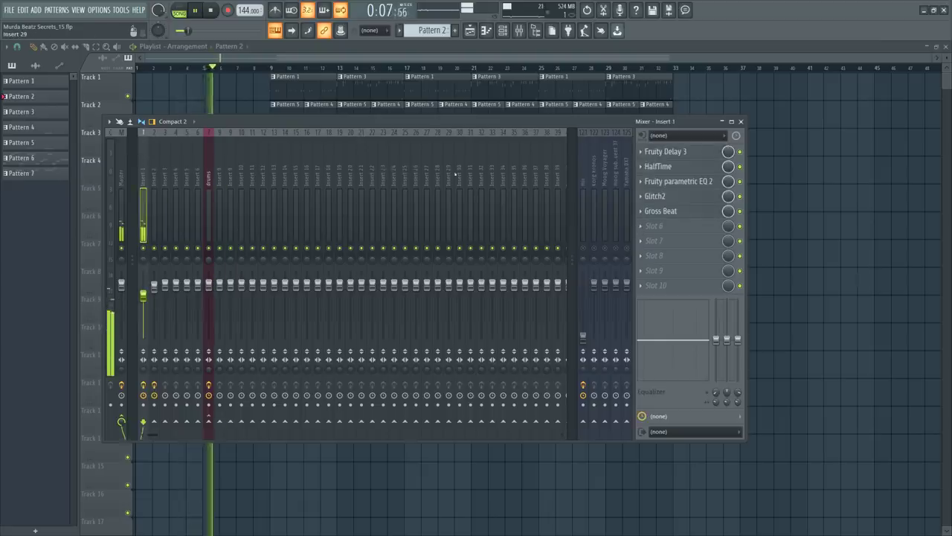
{"action": "left_click", "coordinate": [221, 177]}
{"action": "right_click", "coordinate": [221, 176]}
{"action": "left_click", "coordinate": [298, 142]}
{"action": "type", "text": "re"}
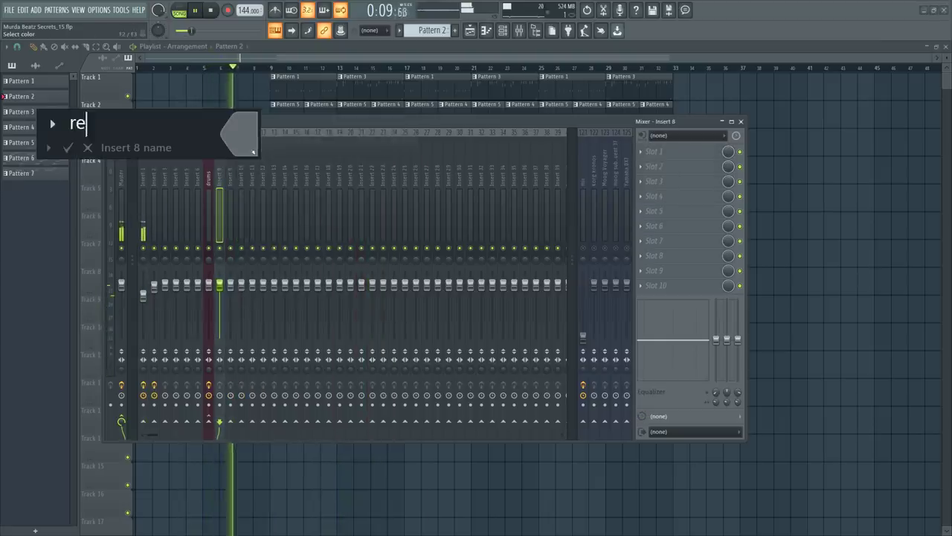
{"action": "type", "text": "verb"}
{"action": "key", "text": "Return"}
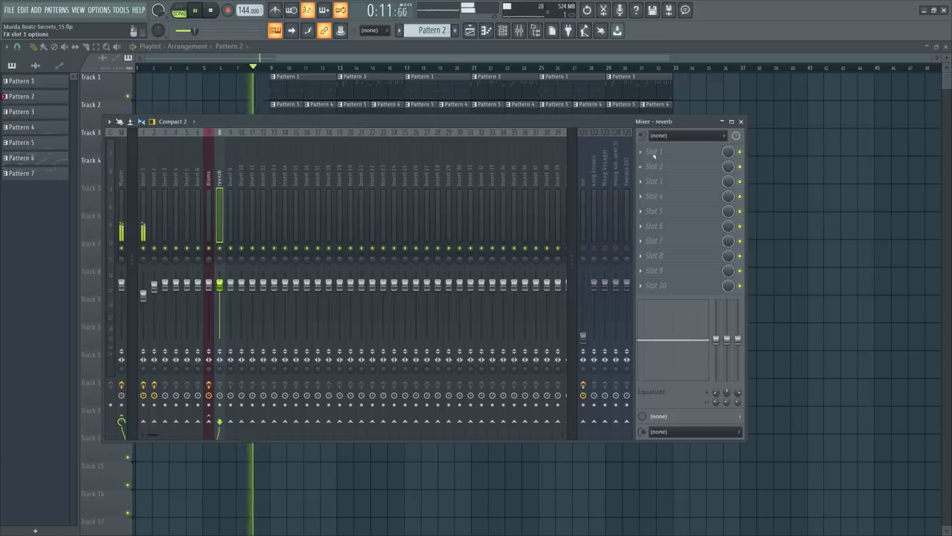
Load UAD DreamVerb in the reverb track's first effect slot and choose its HALL Cathedral preset
{"action": "left_click", "coordinate": [654, 151]}
{"action": "scroll", "coordinate": [364, 172], "scroll_direction": "right", "scroll_amount": 10}
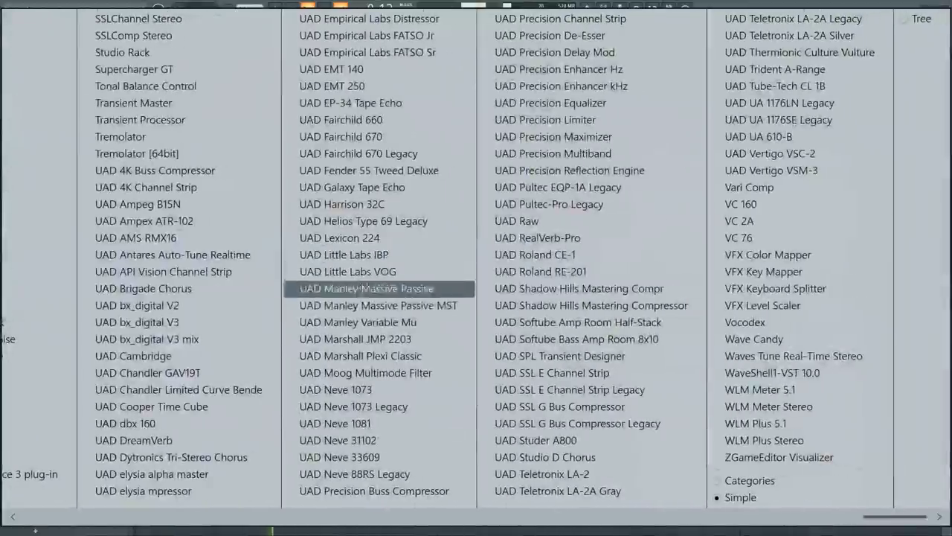
{"action": "left_click", "coordinate": [134, 439]}
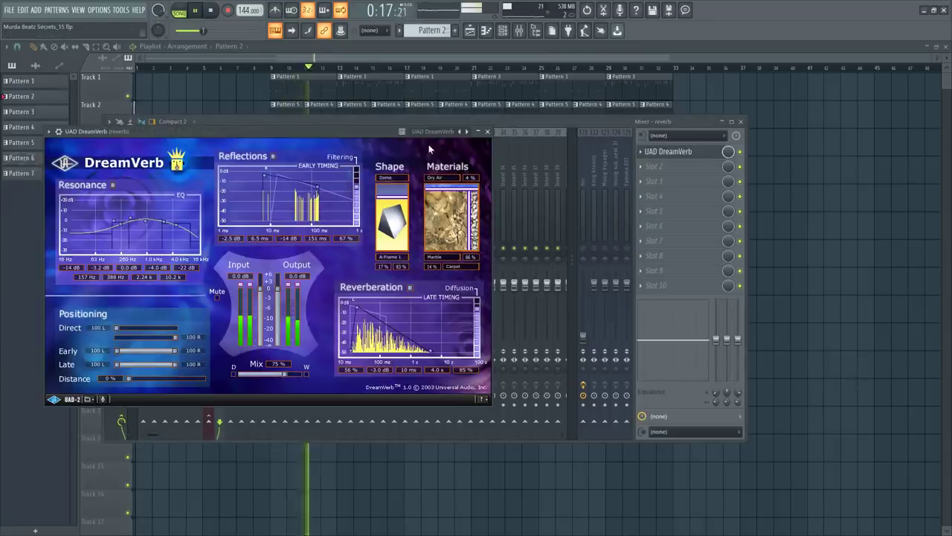
{"action": "left_click", "coordinate": [433, 131]}
{"action": "left_click", "coordinate": [487, 59]}
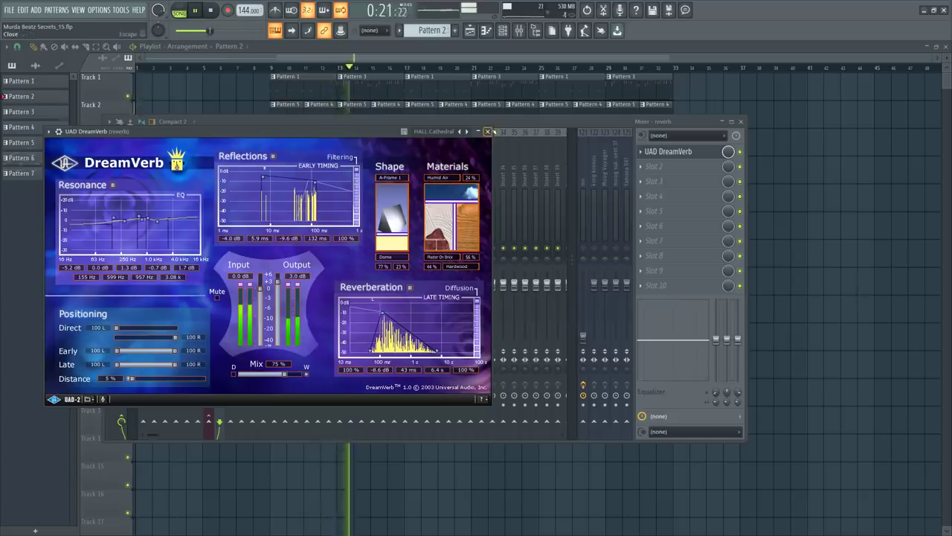
{"action": "key", "text": "Escape"}
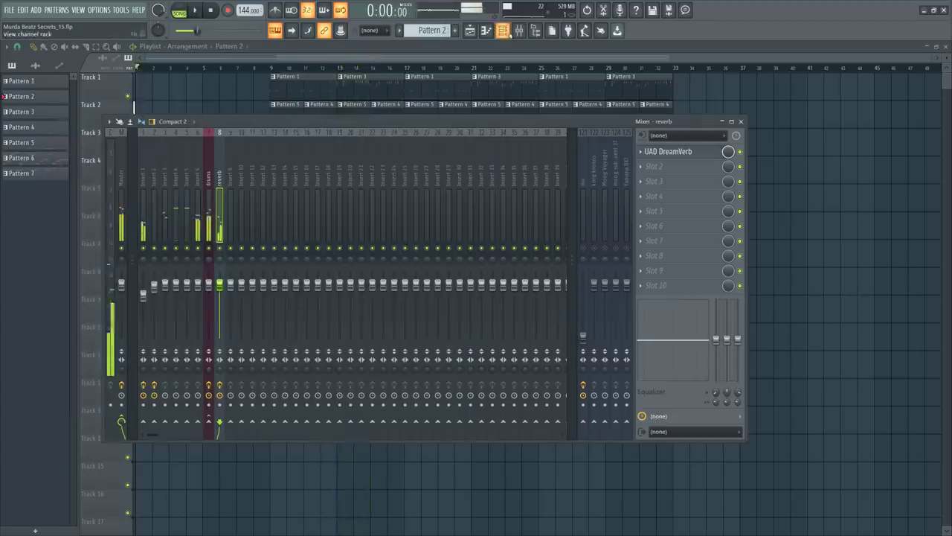
Route the Sylenth1 channel to mixer track 9 and restart the song from the beginning
{"action": "key", "text": "F6"}
{"action": "key", "text": "space"}
{"action": "scroll", "coordinate": [42, 160], "scroll_direction": "up", "scroll_amount": 1}
{"action": "key", "text": "space"}
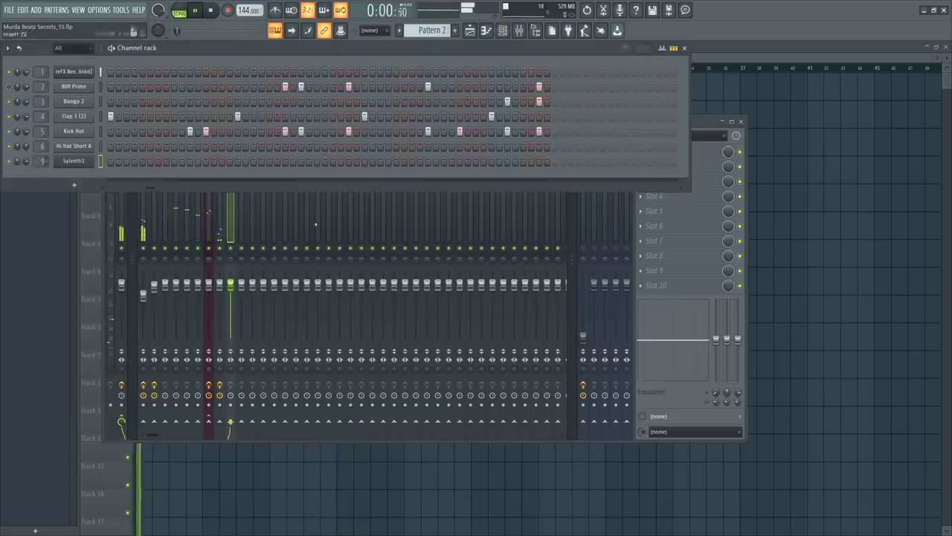
Swap Insert 9 with the reverb track so reverb sits at position 9, and colour the reverb track blue
{"action": "left_click", "coordinate": [227, 220]}
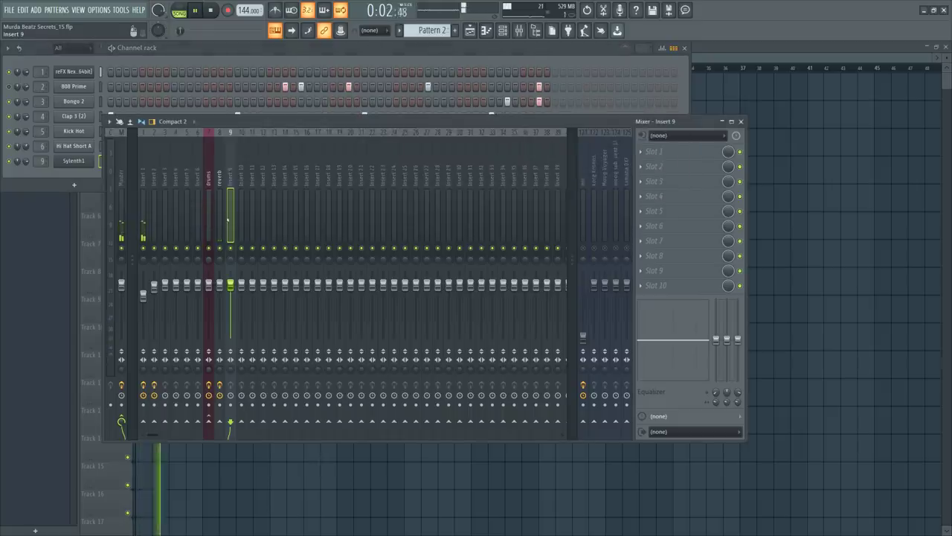
{"action": "scroll", "coordinate": [227, 220], "scroll_direction": "up", "scroll_amount": 1}
{"action": "left_click", "coordinate": [230, 182]}
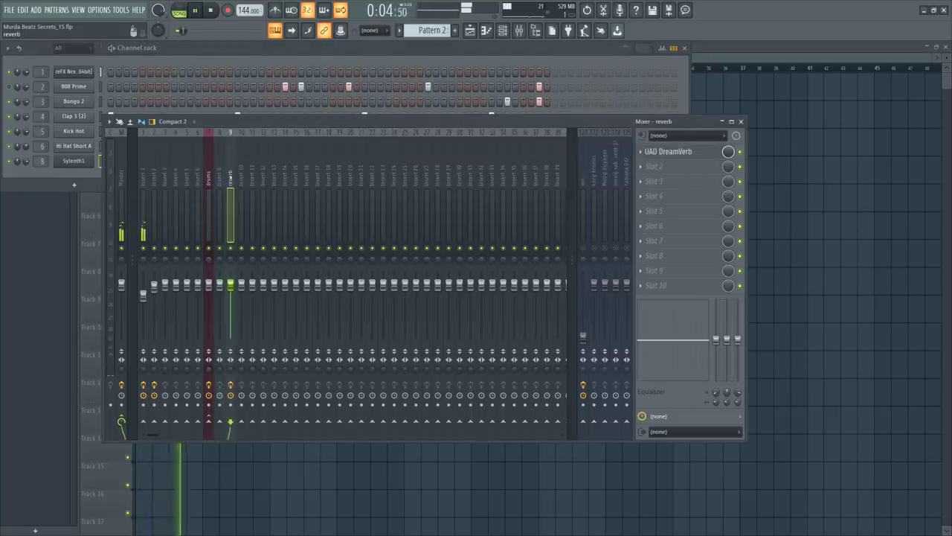
{"action": "right_click", "coordinate": [230, 182]}
{"action": "left_click", "coordinate": [297, 156]}
{"action": "left_click", "coordinate": [400, 181]}
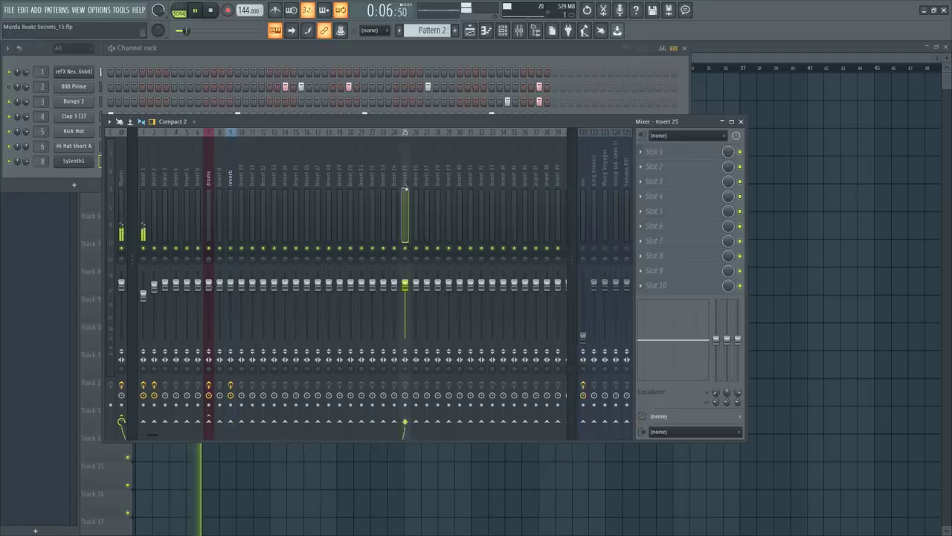
Send mixer Insert 1 to the reverb track
{"action": "left_click", "coordinate": [143, 179]}
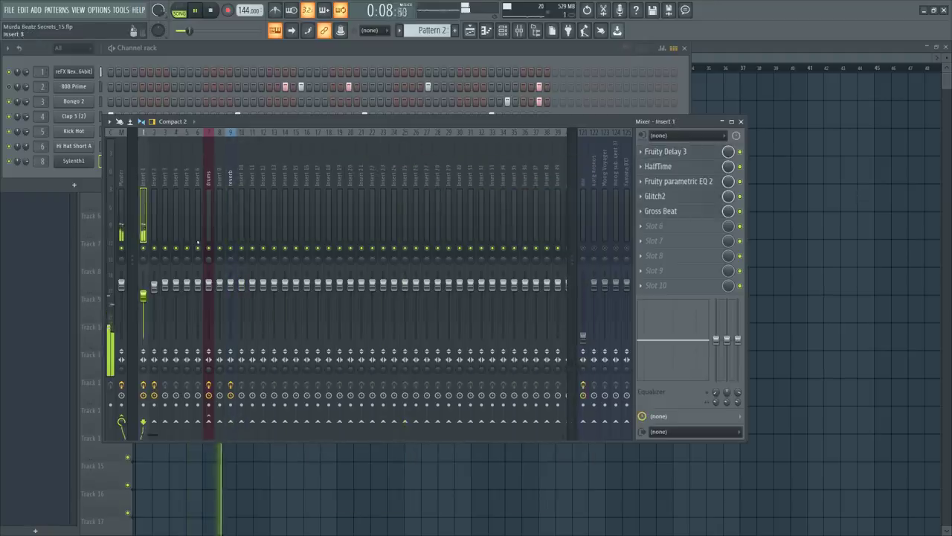
{"action": "left_click", "coordinate": [231, 421]}
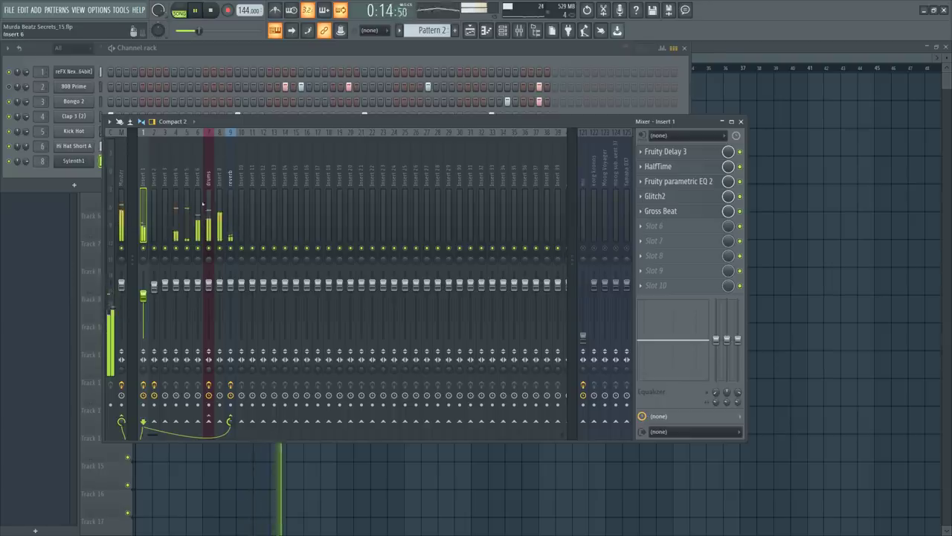
Examine the UAD SSL E Channel Strip settings on the drums mixer track and close the plugin
{"action": "left_click", "coordinate": [206, 175]}
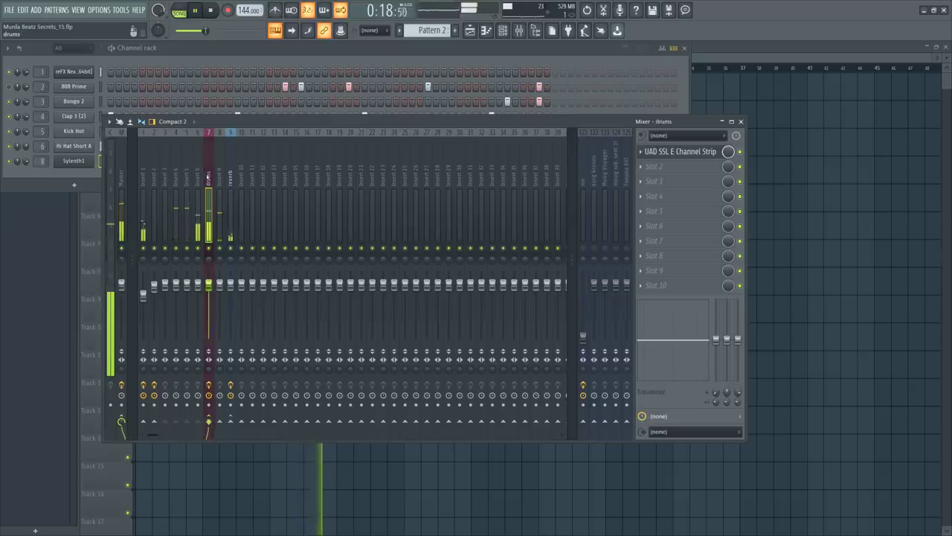
{"action": "left_click", "coordinate": [218, 177]}
{"action": "left_click", "coordinate": [209, 179]}
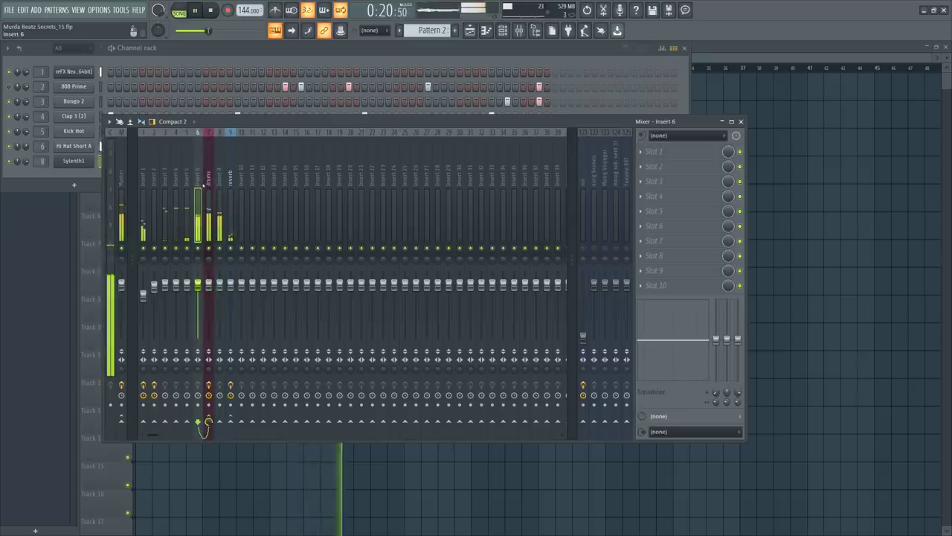
{"action": "left_click", "coordinate": [680, 152]}
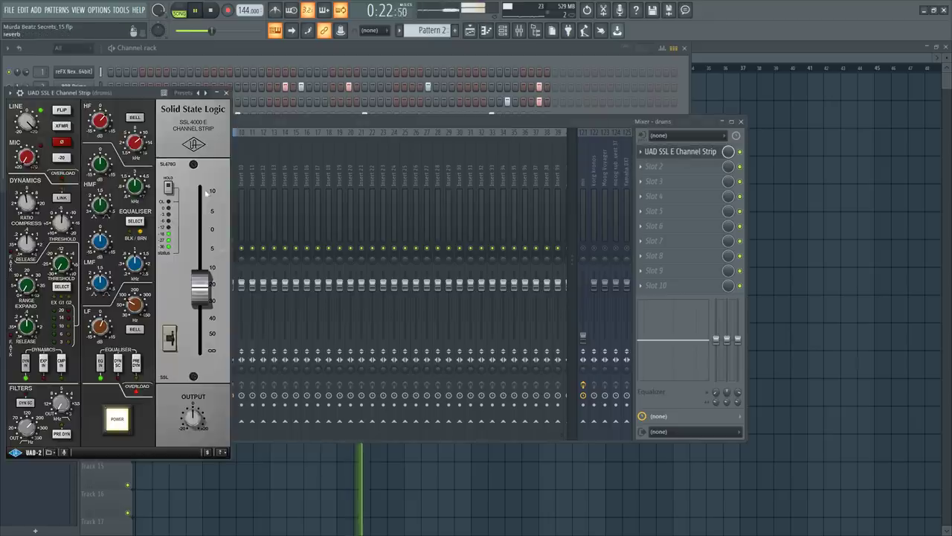
{"action": "left_click_drag", "start_coordinate": [125, 96], "coordinate": [251, 97]}
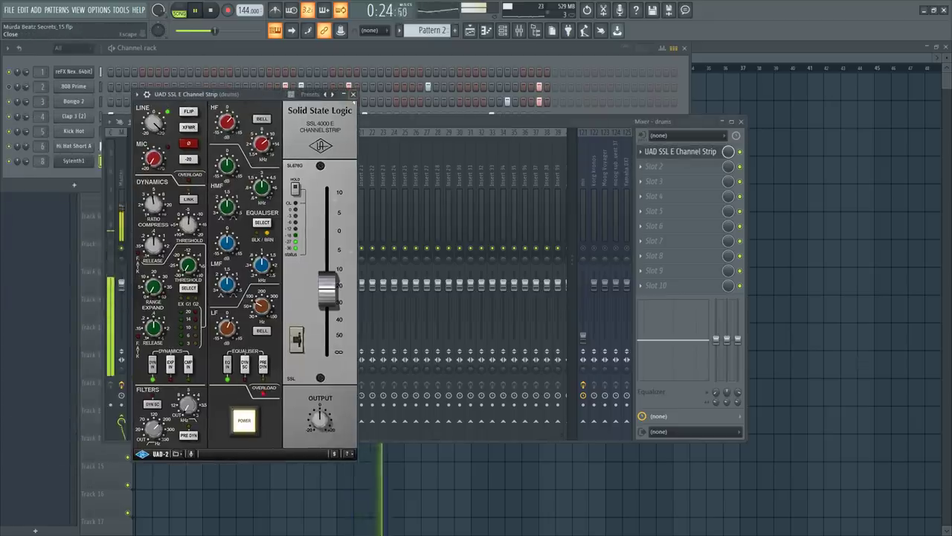
{"action": "left_click", "coordinate": [353, 95]}
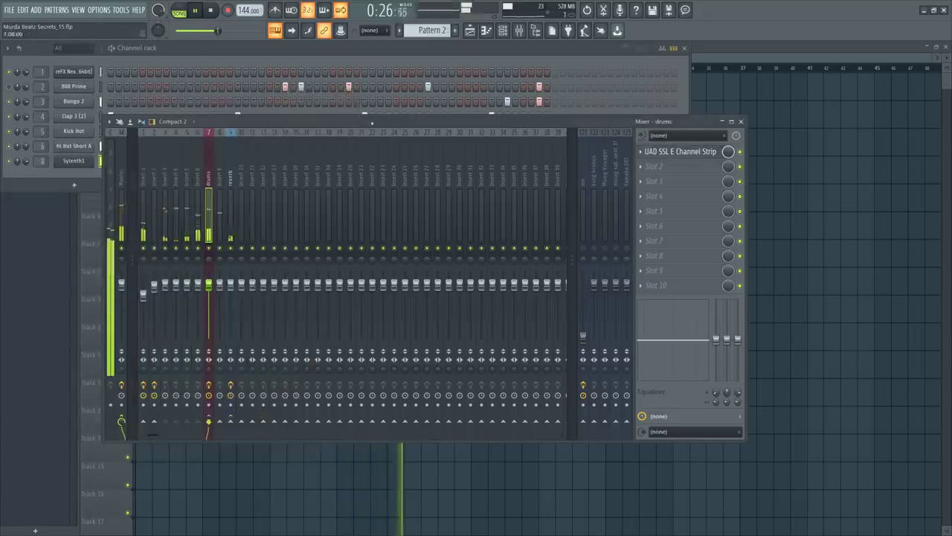
Look through Patterns 1 to 3 in the channel rack and bring the playlist arrangement back into view
{"action": "left_click", "coordinate": [259, 62]}
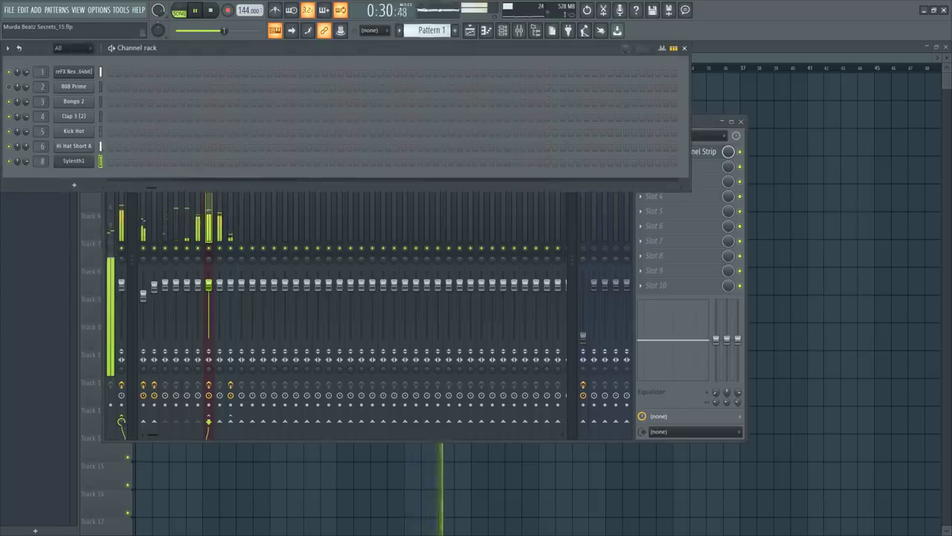
{"action": "key", "text": "KP_Add"}
{"action": "key", "text": "KP_Add"}
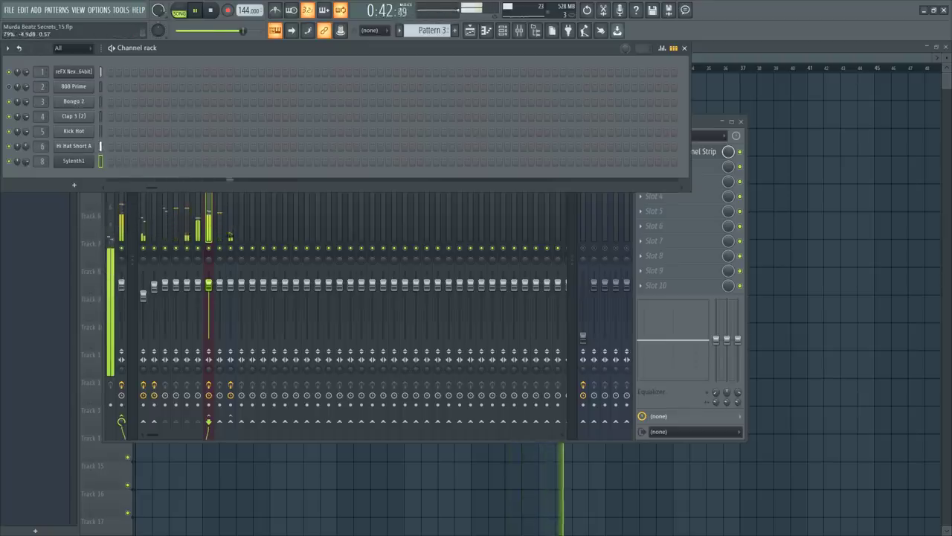
{"action": "key", "text": "F5"}
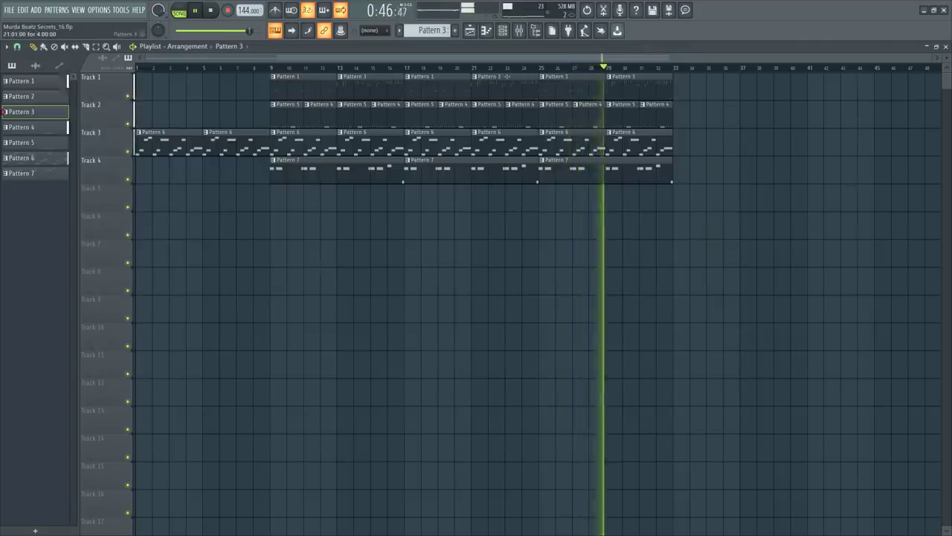
Locate the bongo's mixer insert, add a short fade-out to the Bongo 2 sample, and save as Murda Beatz Secrets_17.flp
{"action": "left_click", "coordinate": [503, 29]}
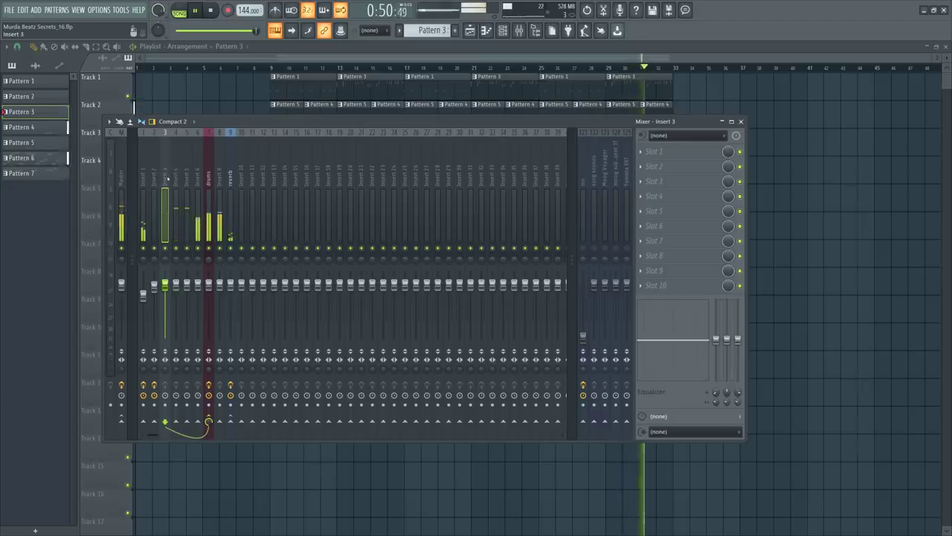
{"action": "left_click", "coordinate": [221, 178]}
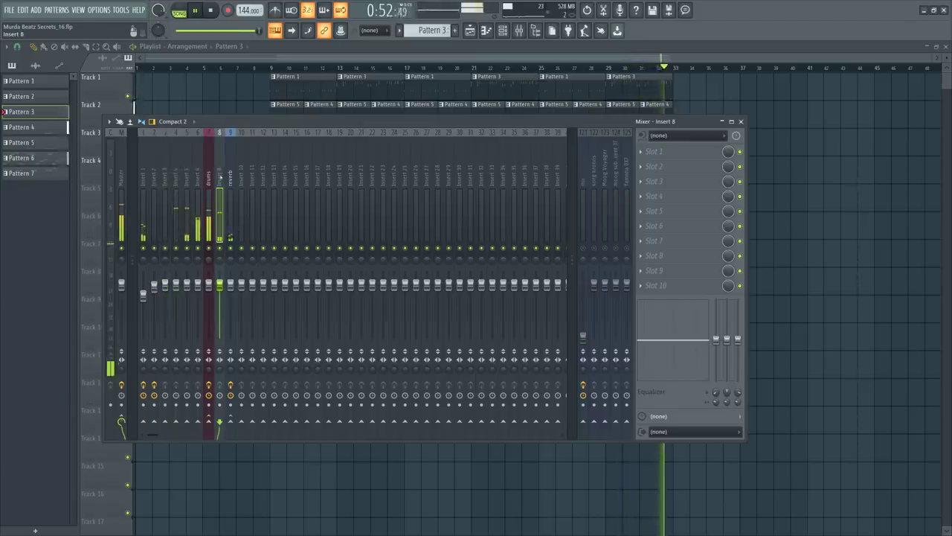
{"action": "left_click", "coordinate": [165, 179]}
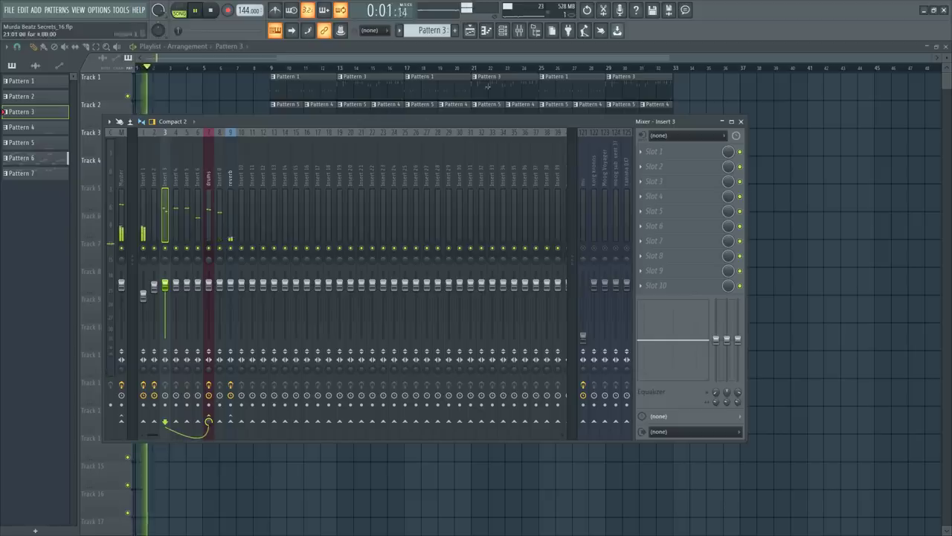
{"action": "key", "text": "F6"}
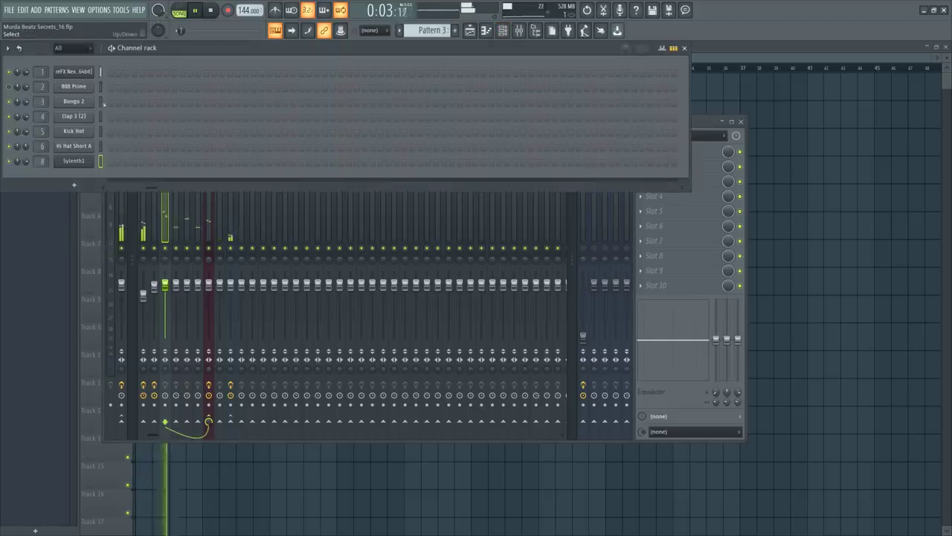
{"action": "left_click", "coordinate": [74, 101]}
{"action": "left_click_drag", "start_coordinate": [315, 321], "coordinate": [315, 317]}
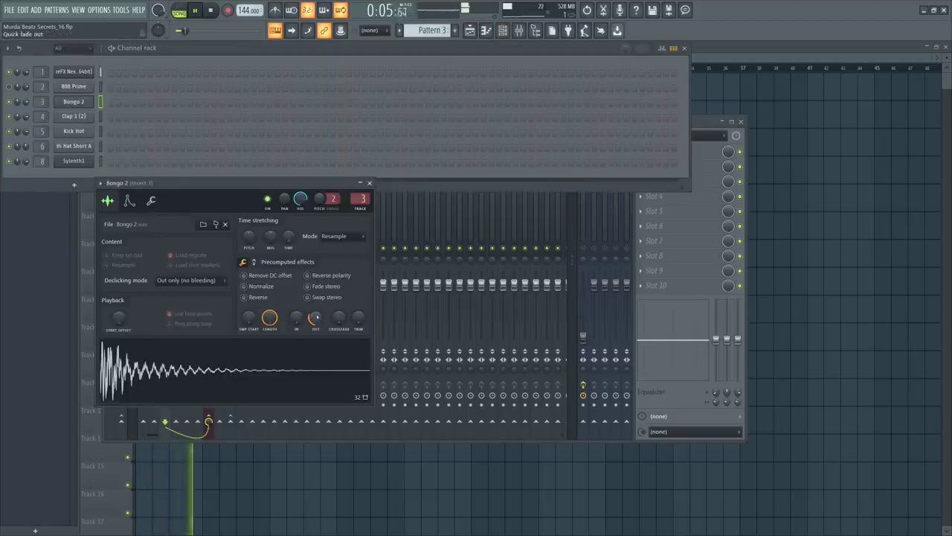
{"action": "left_click", "coordinate": [370, 182]}
{"action": "left_click", "coordinate": [771, 133]}
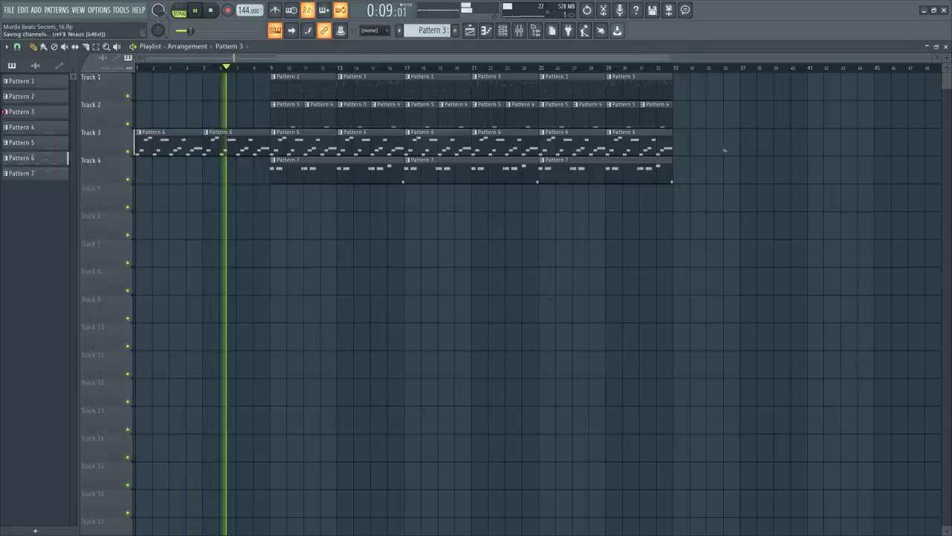
Try a Reverser block across the whole Glitch2 sequence on mixer Insert 1, comparing times of 1/8th and 1 beat
{"action": "key", "text": "F9"}
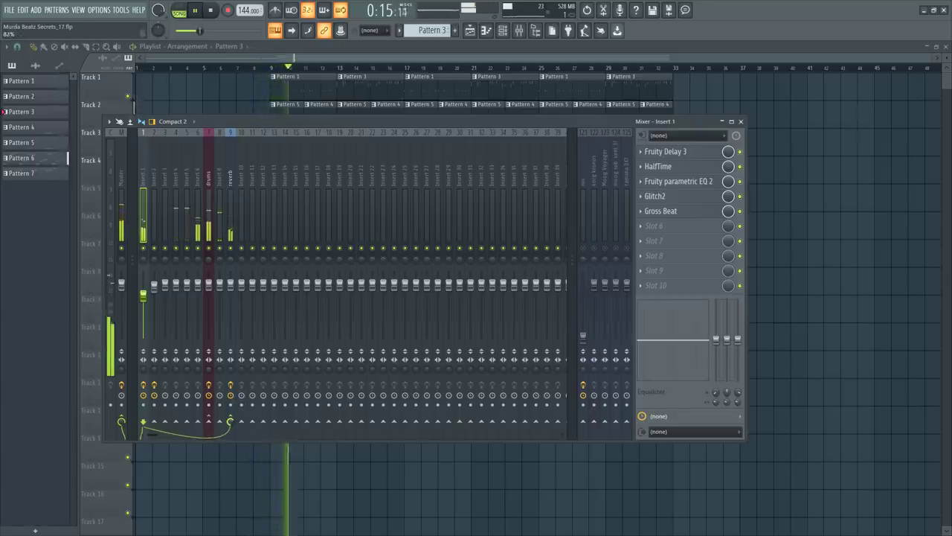
{"action": "left_click", "coordinate": [685, 211]}
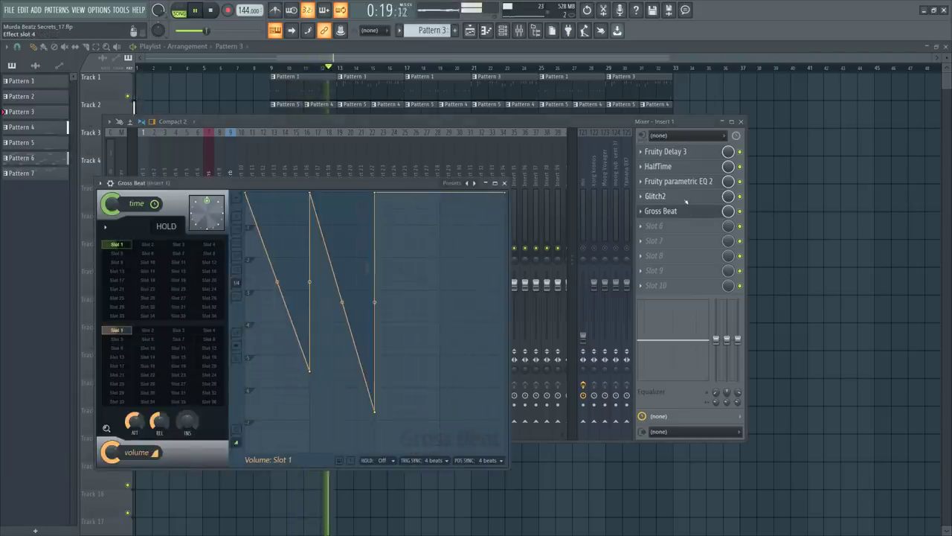
{"action": "left_click", "coordinate": [686, 200]}
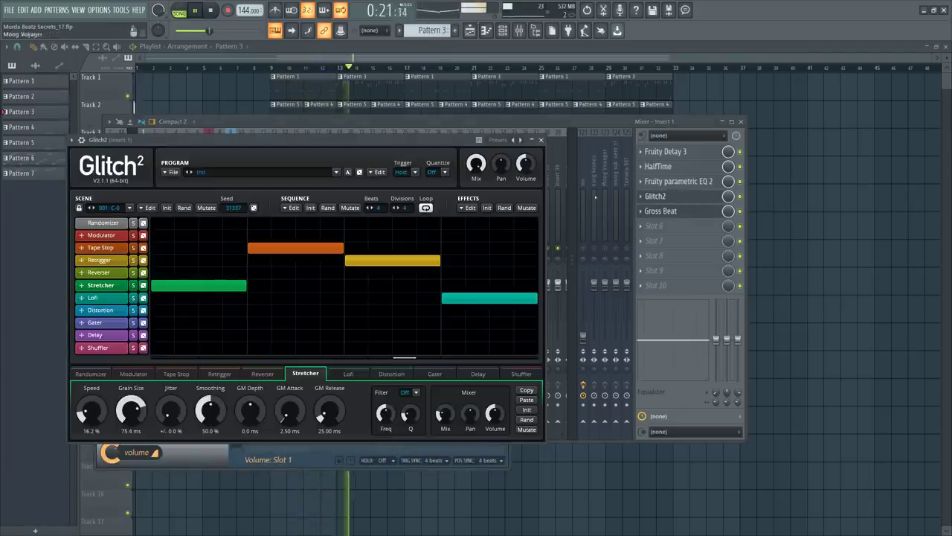
{"action": "left_click_drag", "start_coordinate": [152, 273], "coordinate": [537, 272]}
{"action": "left_click_drag", "start_coordinate": [131, 409], "coordinate": [131, 431]}
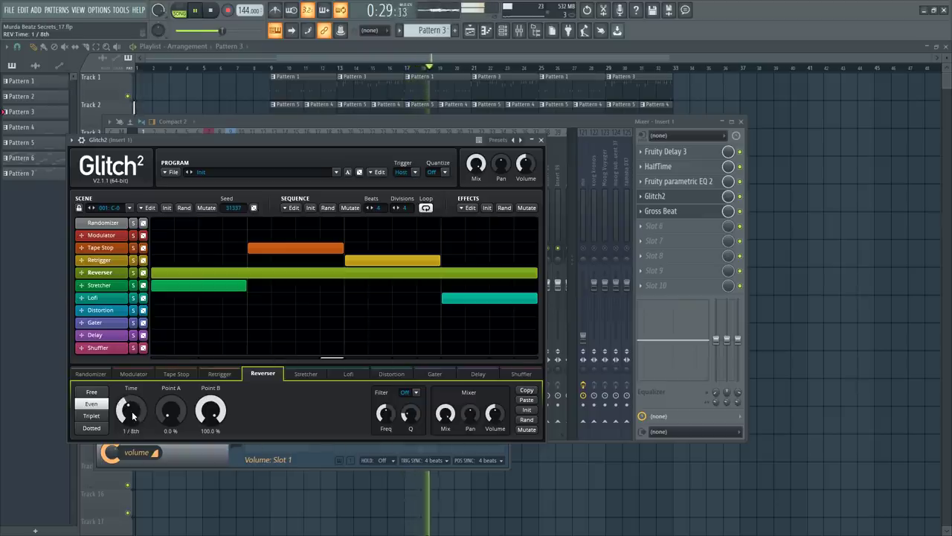
{"action": "left_click_drag", "start_coordinate": [132, 411], "coordinate": [130, 398]}
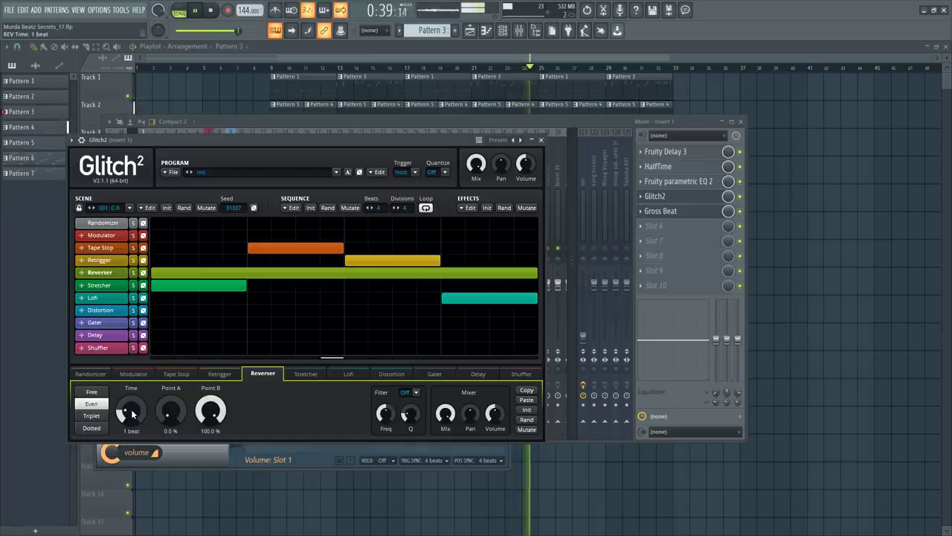
{"action": "left_click_drag", "start_coordinate": [133, 415], "coordinate": [133, 431]}
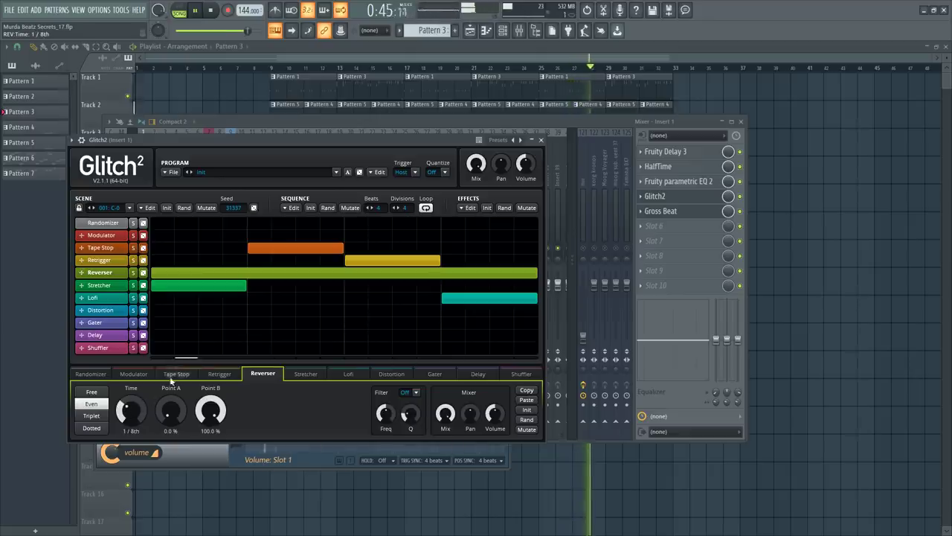
{"action": "right_click", "coordinate": [243, 277]}
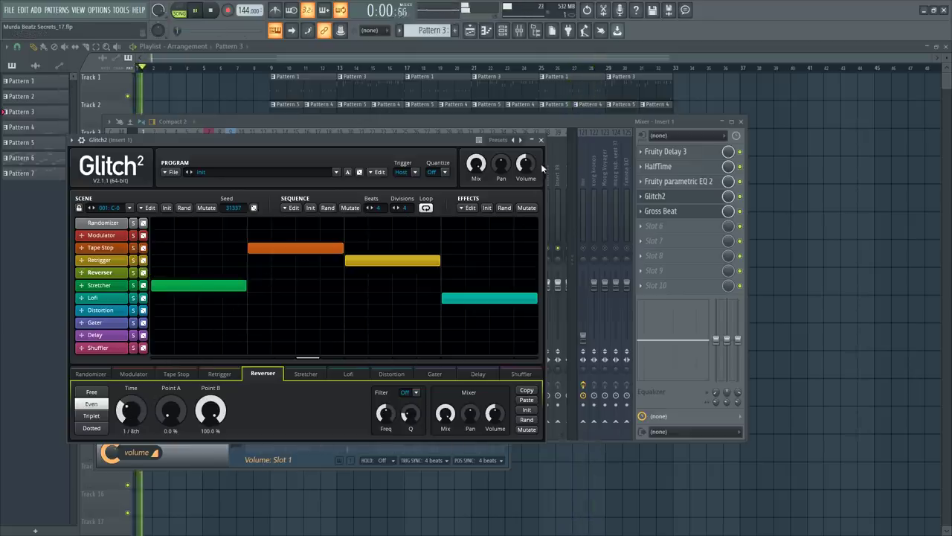
{"action": "left_click", "coordinate": [541, 139]}
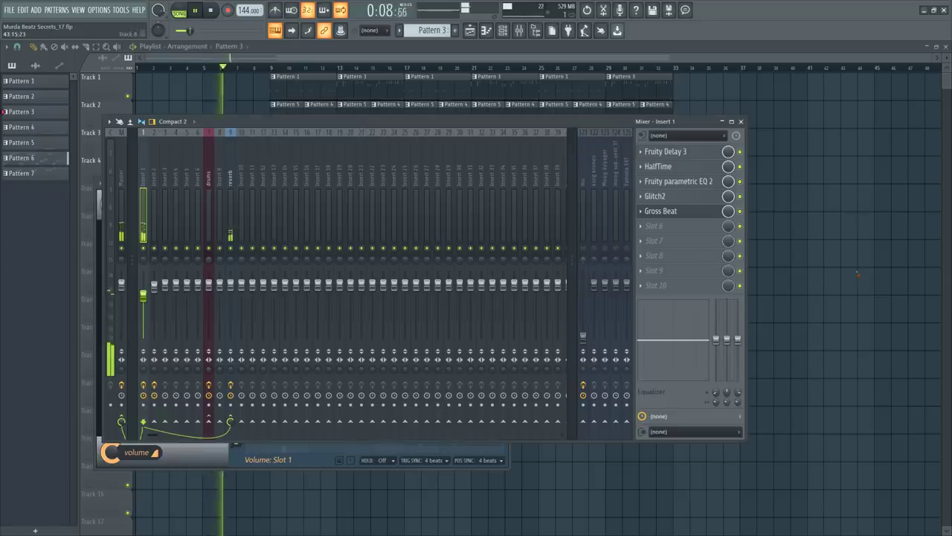
Trim the start of the first Pattern 1 clip by about half a bar and lower the volume of mixer Insert 8
{"action": "key", "text": "F9"}
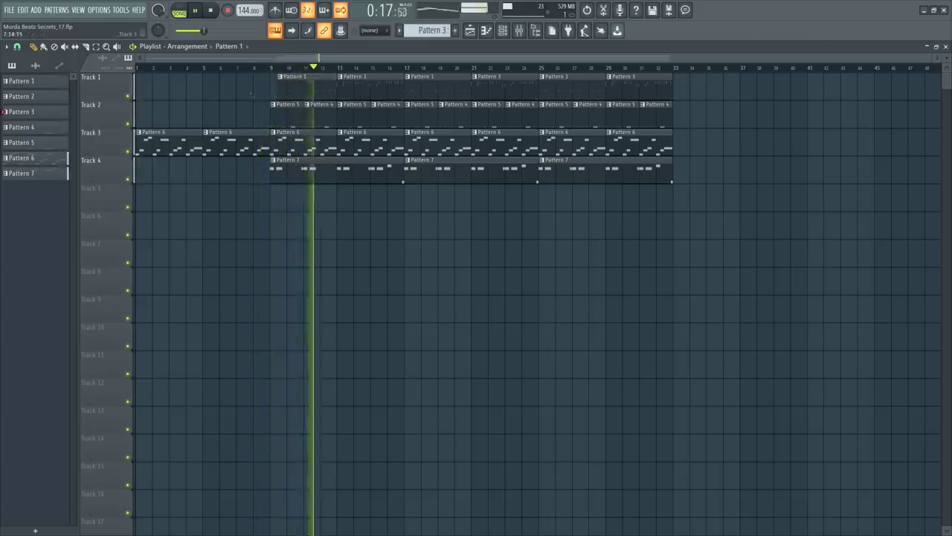
{"action": "left_click", "coordinate": [519, 30]}
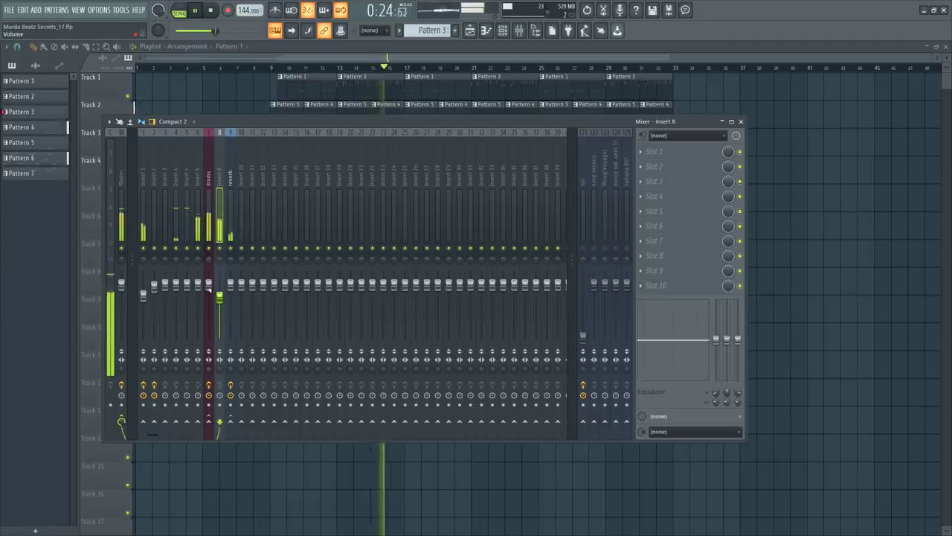
Raise the UAD SSL E Channel Strip fader on the drums track to -17.7 dB and lower the Insert 6 volume
{"action": "left_click", "coordinate": [208, 285]}
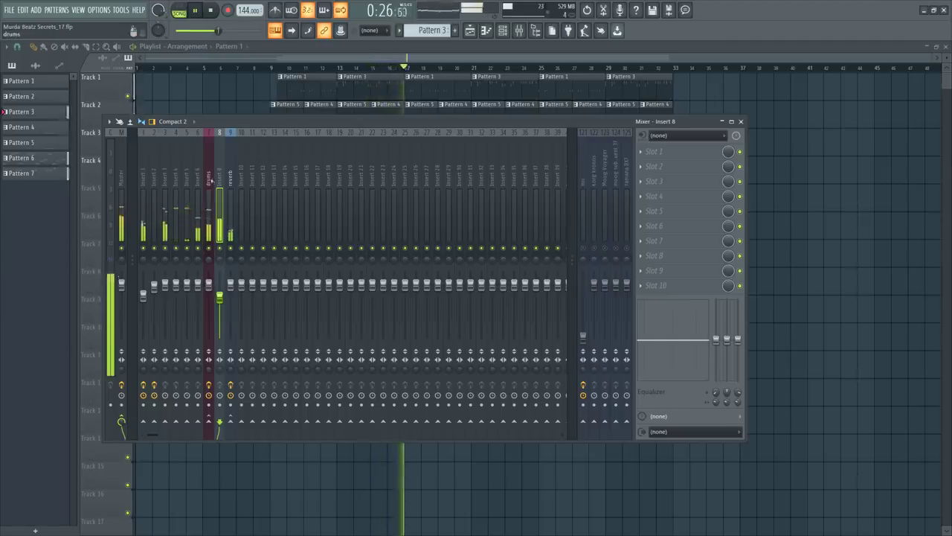
{"action": "left_click", "coordinate": [690, 152]}
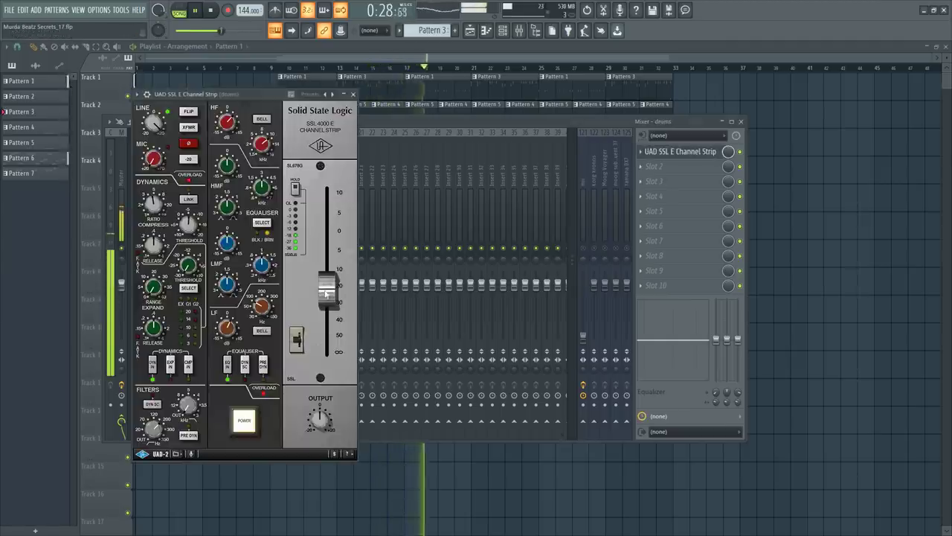
{"action": "left_click_drag", "start_coordinate": [326, 293], "coordinate": [325, 290]}
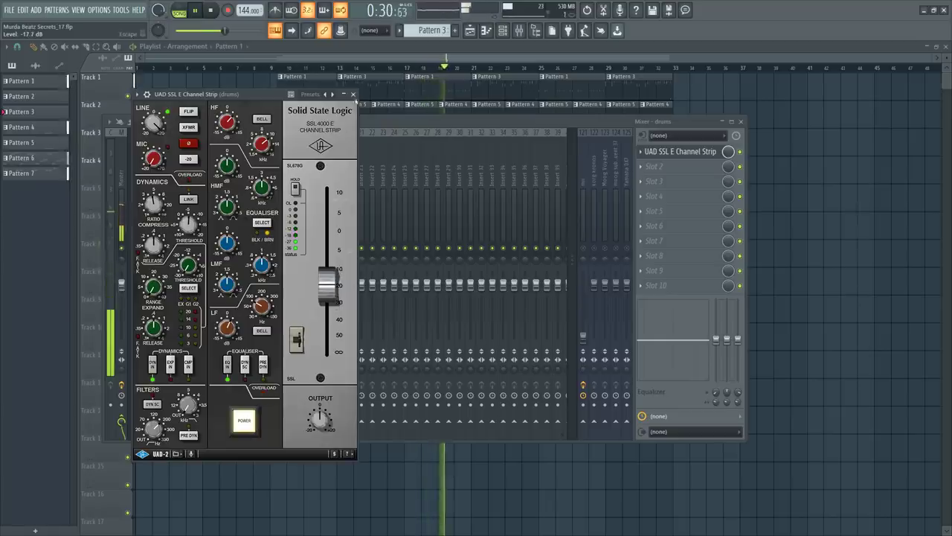
{"action": "left_click", "coordinate": [354, 95]}
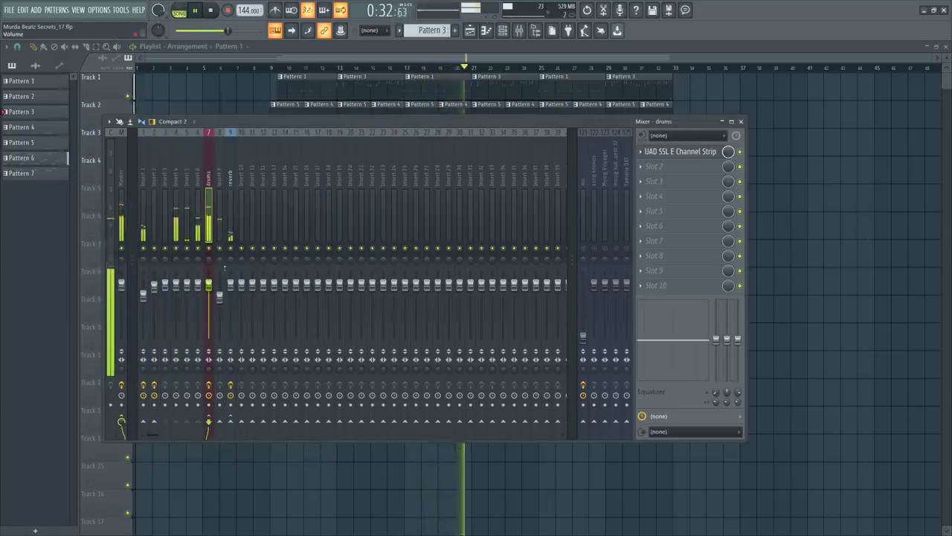
{"action": "left_click", "coordinate": [199, 424]}
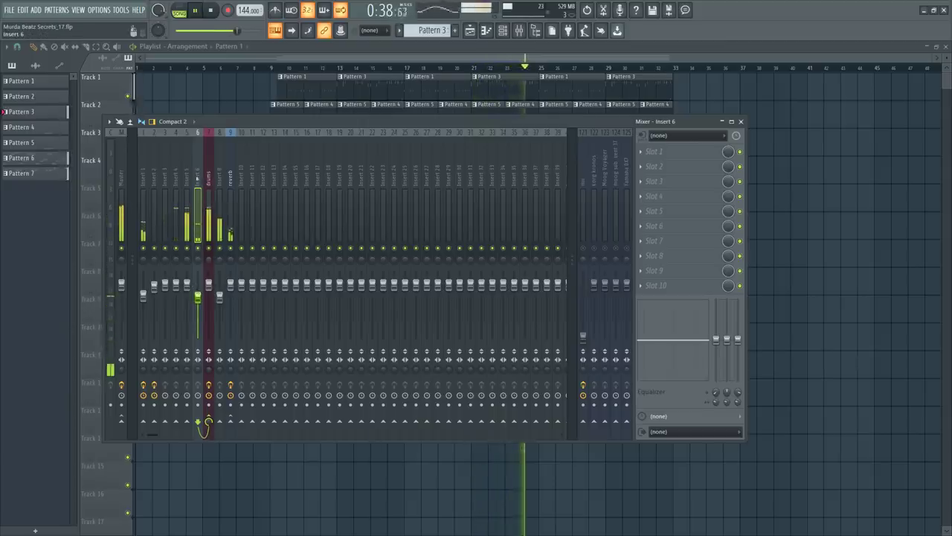
Save the project as Murda Beatz Secrets_18.flp, stop playback, and unmute mixer track 121 and adjust its volume
{"action": "left_click", "coordinate": [122, 178]}
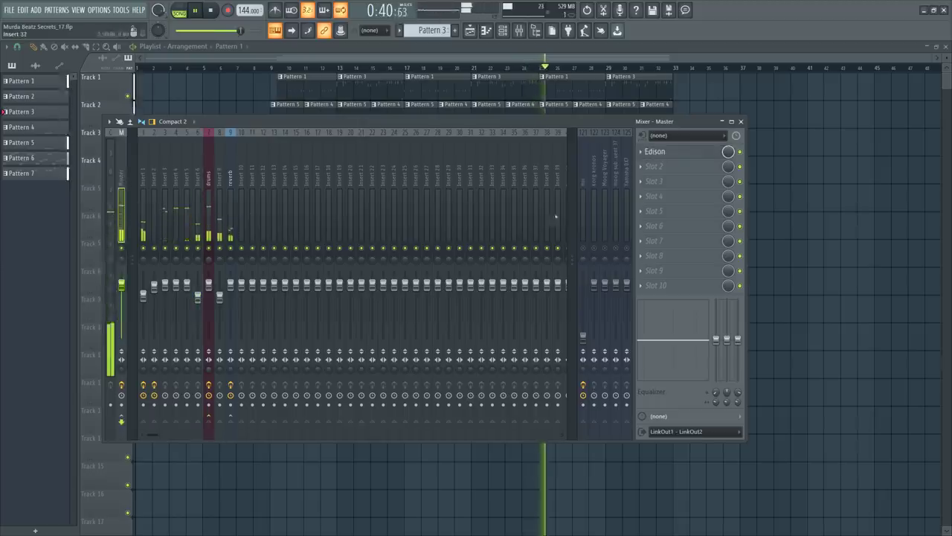
{"action": "key", "text": "F9"}
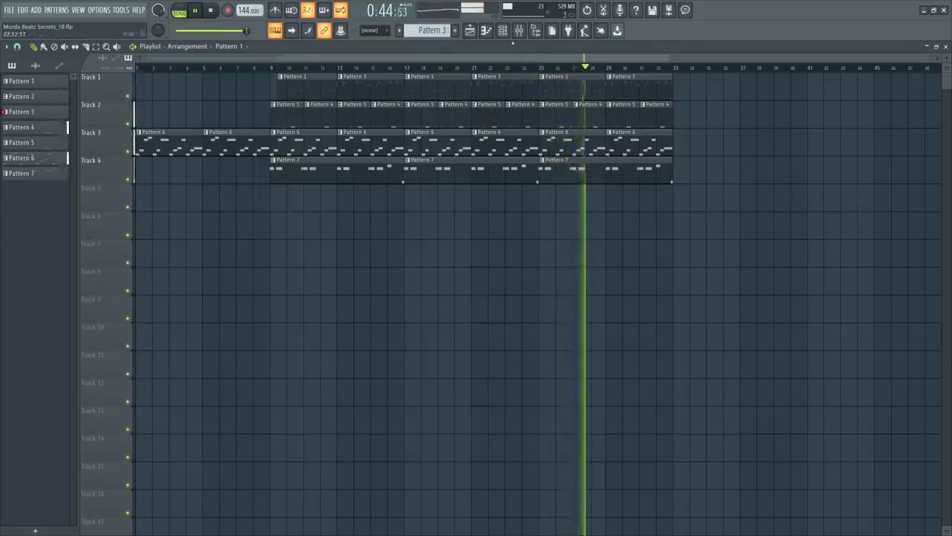
{"action": "left_click", "coordinate": [519, 30]}
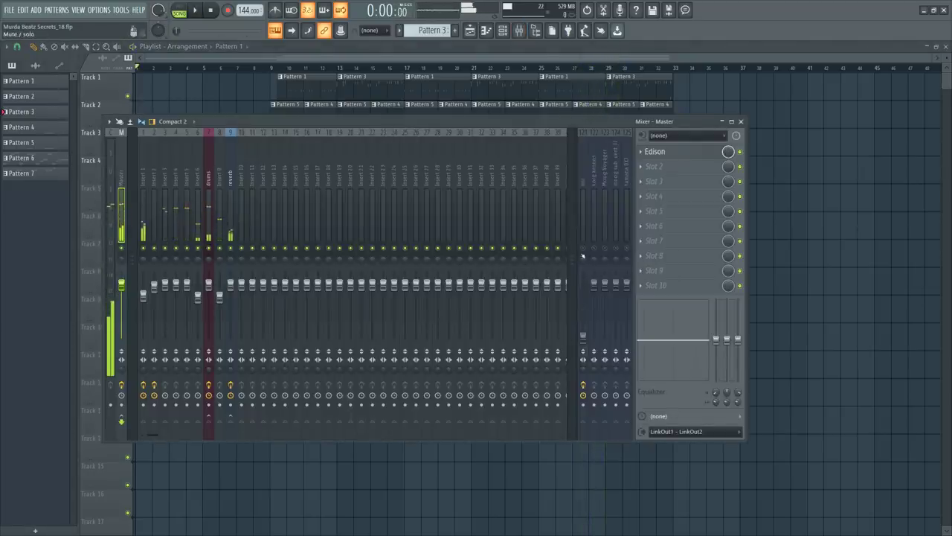
{"action": "right_click", "coordinate": [583, 335]}
{"action": "left_click", "coordinate": [616, 278]}
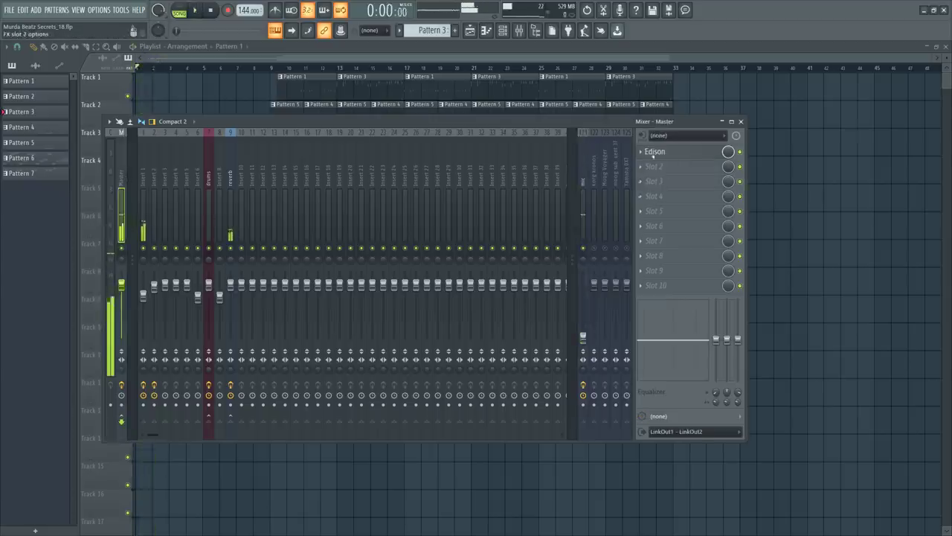
Replace Edison in the first effect slot of the Master track with Ozone 8
{"action": "left_click", "coordinate": [641, 151]}
{"action": "mouse_move", "coordinate": [659, 119]}
{"action": "scroll", "coordinate": [540, 271], "scroll_direction": "right", "scroll_amount": 3}
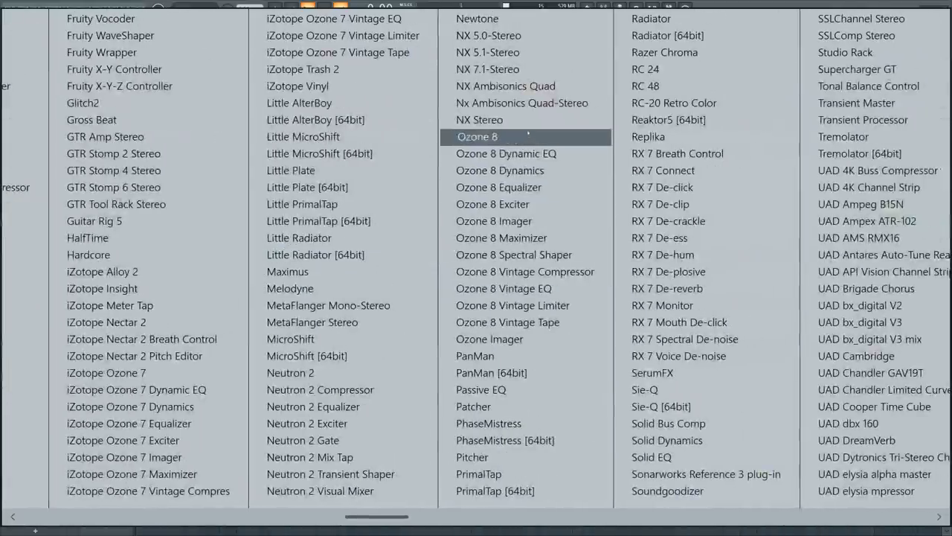
{"action": "left_click", "coordinate": [506, 137]}
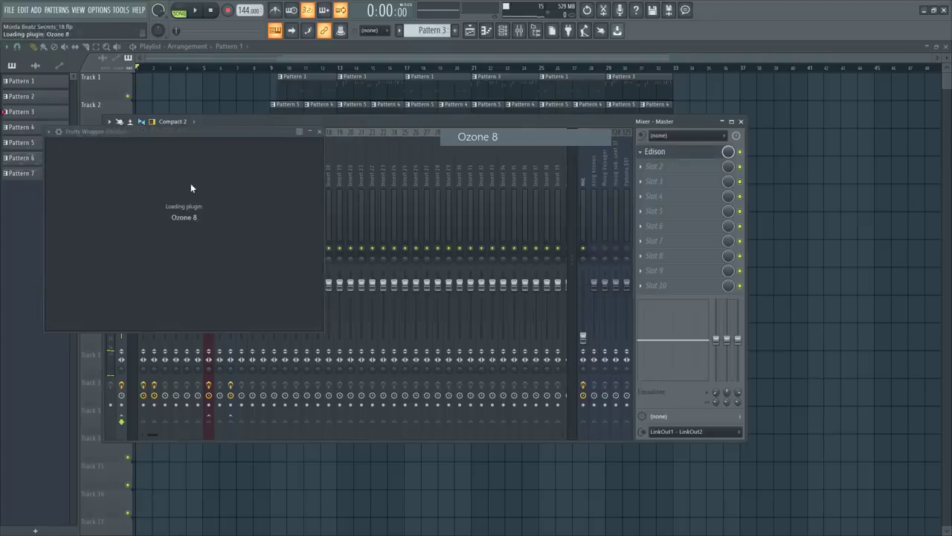
Remove the default modules from the Ozone 8 chain and add an Imager module
{"action": "left_click", "coordinate": [114, 171]}
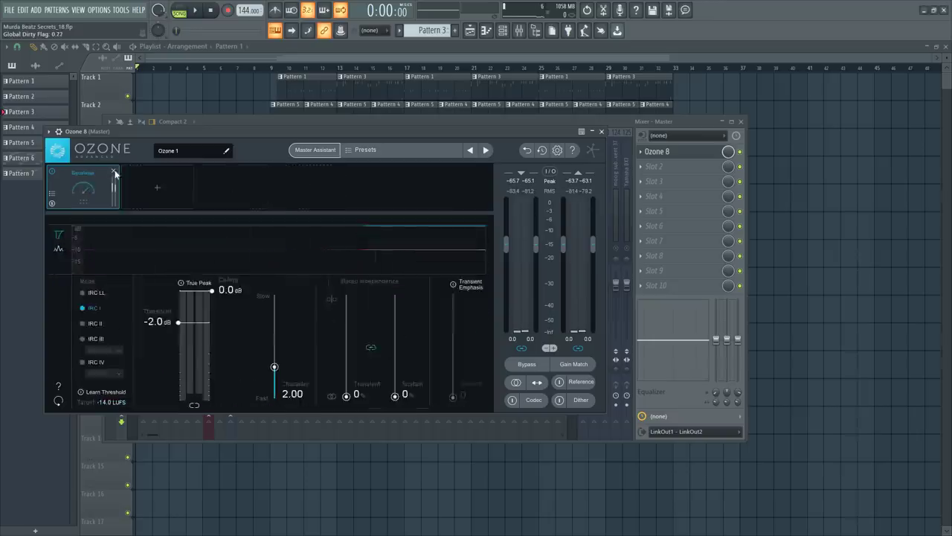
{"action": "left_click", "coordinate": [114, 172]}
{"action": "left_click", "coordinate": [114, 171]}
{"action": "left_click", "coordinate": [127, 364]}
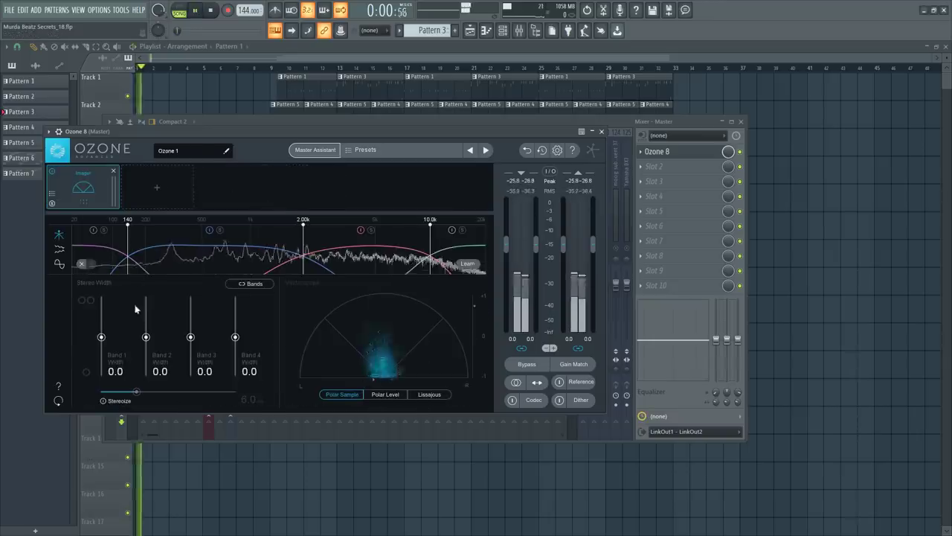
Widen all four Imager bands together to 48.1, unlink the bands, and check the stereo correlation view during playback
{"action": "left_click", "coordinate": [250, 284]}
{"action": "left_click_drag", "start_coordinate": [234, 336], "coordinate": [235, 319]}
{"action": "left_click", "coordinate": [251, 285]}
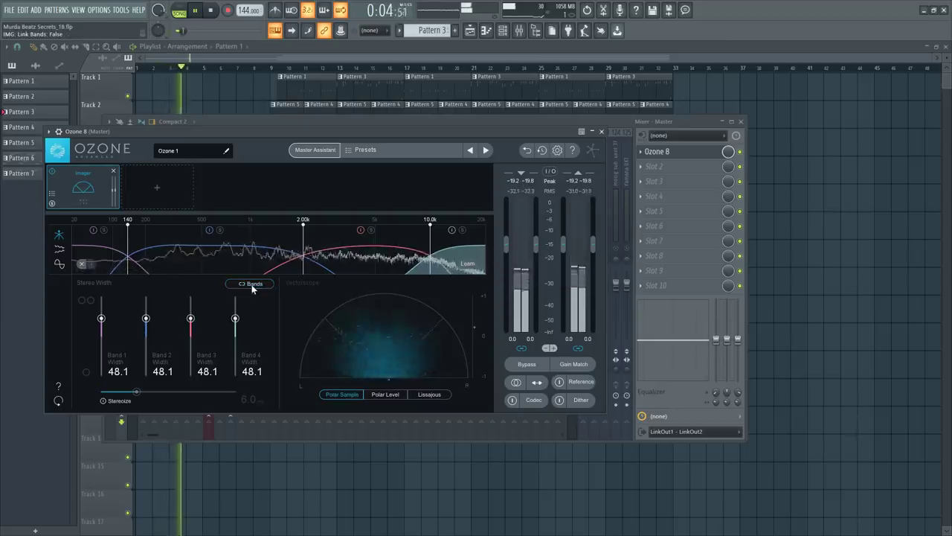
{"action": "left_click", "coordinate": [58, 263]}
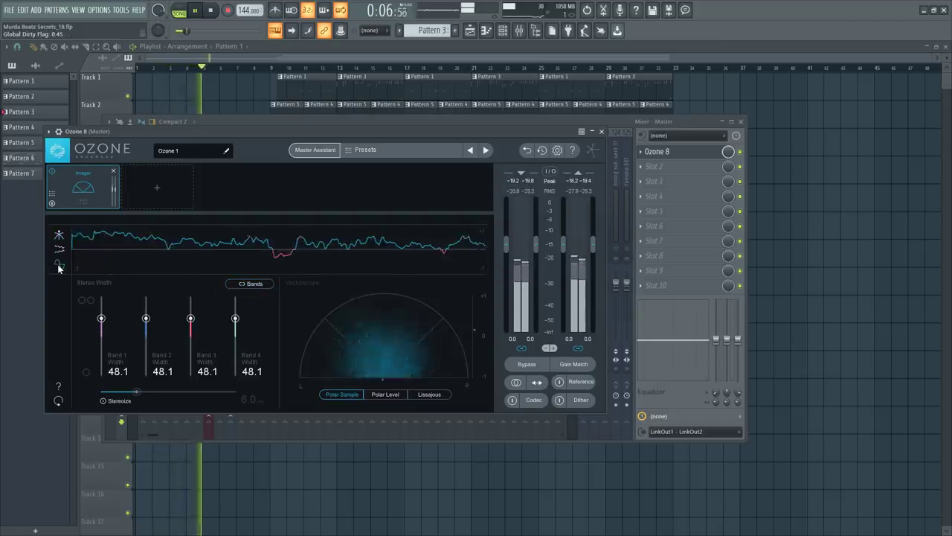
{"action": "left_click", "coordinate": [60, 237]}
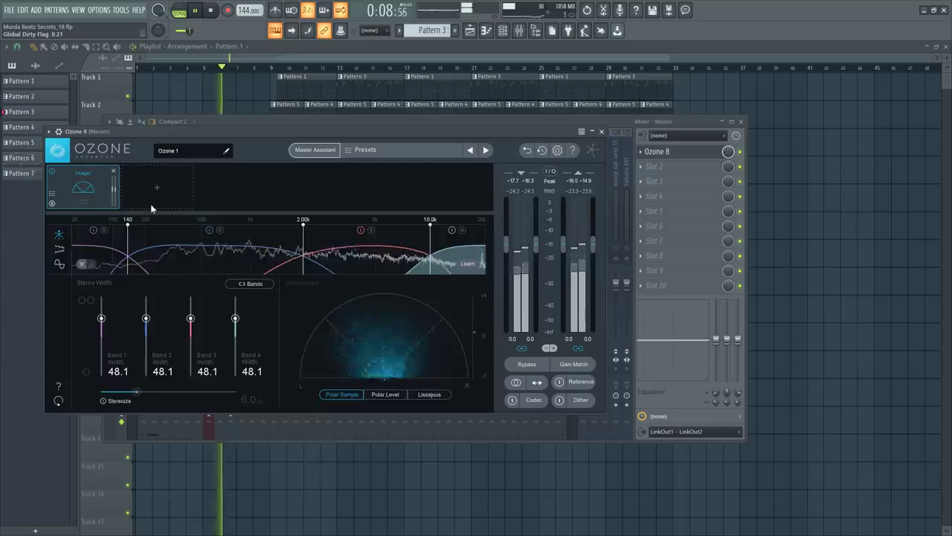
Add a Dynamics module to the Ozone 8 chain and display its gain reduction trace
{"action": "left_click", "coordinate": [150, 204]}
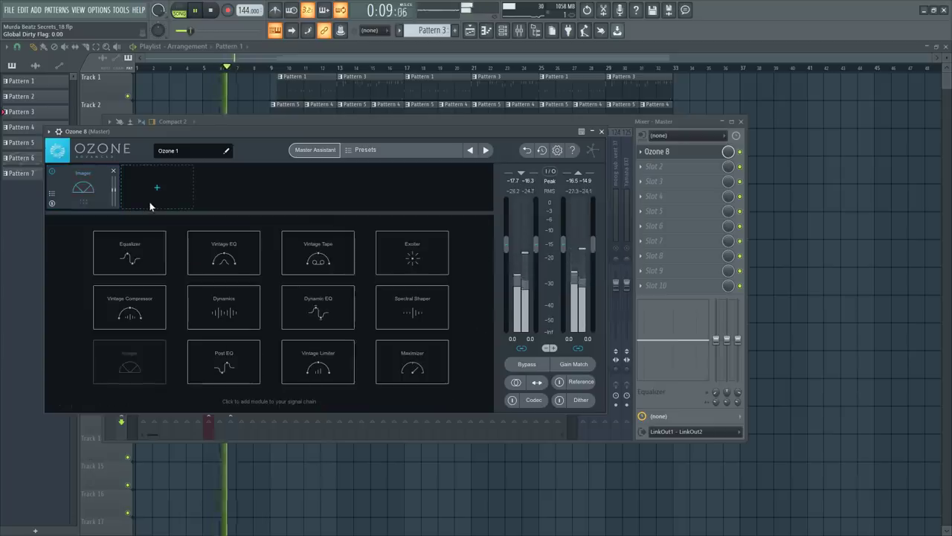
{"action": "left_click", "coordinate": [246, 312]}
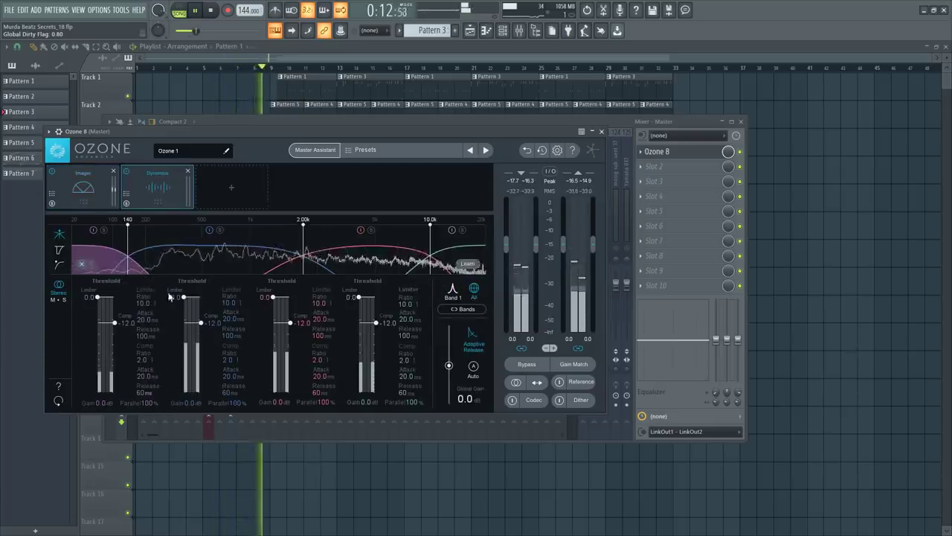
{"action": "left_click", "coordinate": [59, 250]}
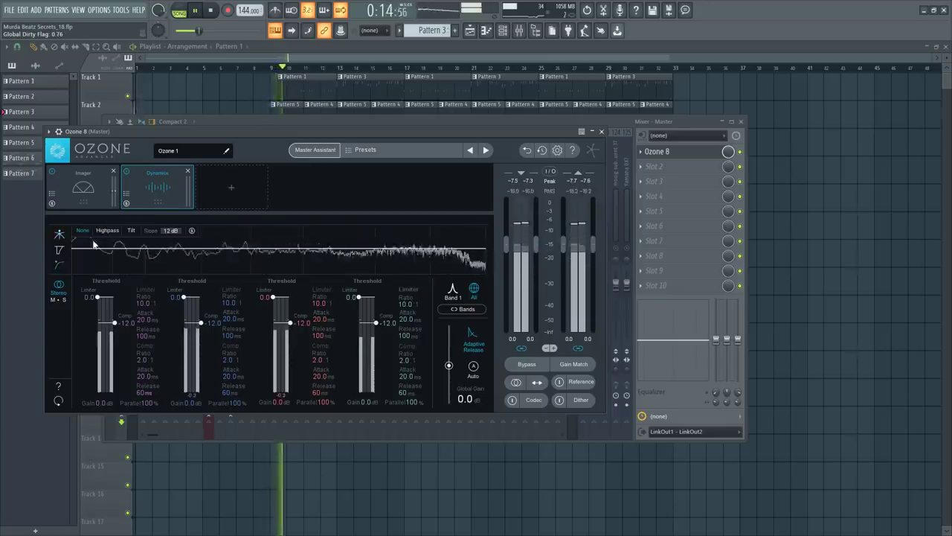
{"action": "left_click", "coordinate": [60, 251]}
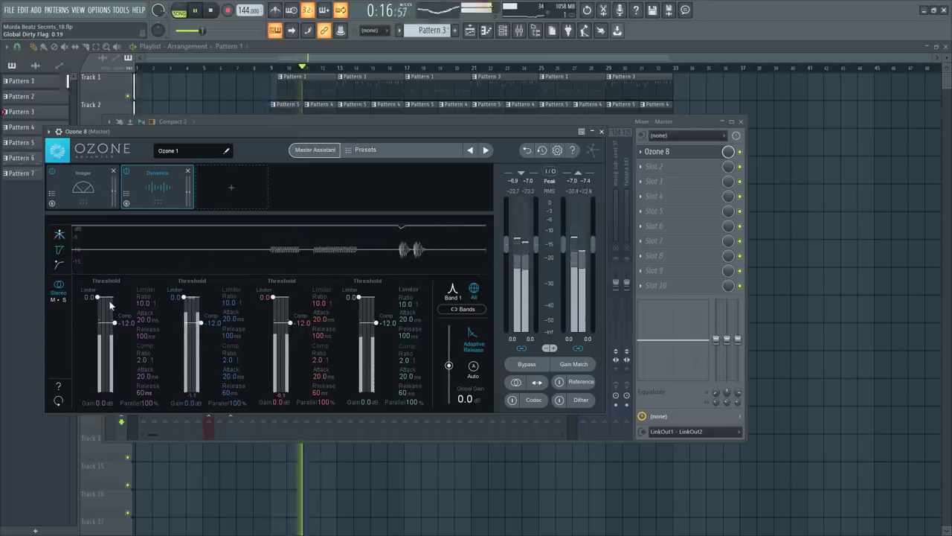
Set the Dynamics band 1 compressor threshold to -33.5 and its release to 20 ms
{"action": "left_click_drag", "start_coordinate": [125, 320], "coordinate": [121, 345]}
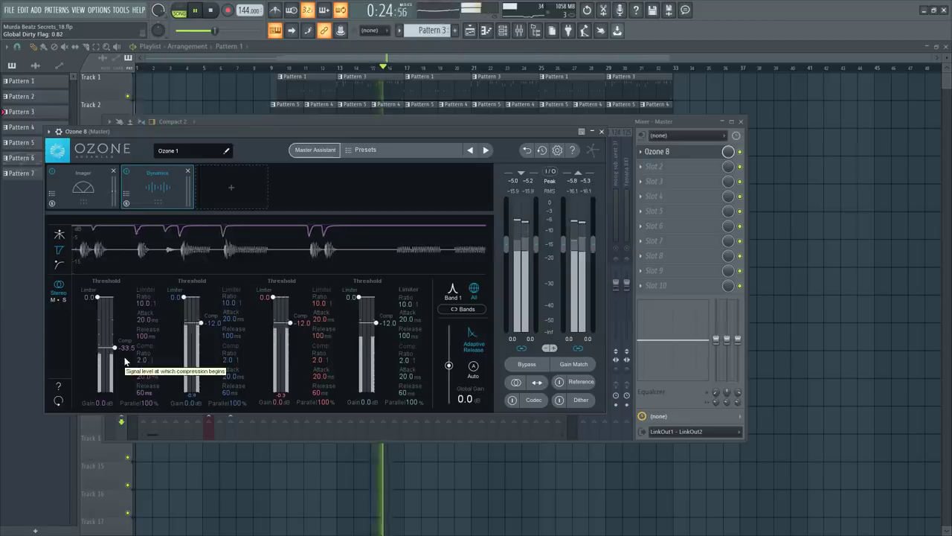
{"action": "double_click", "coordinate": [141, 392]}
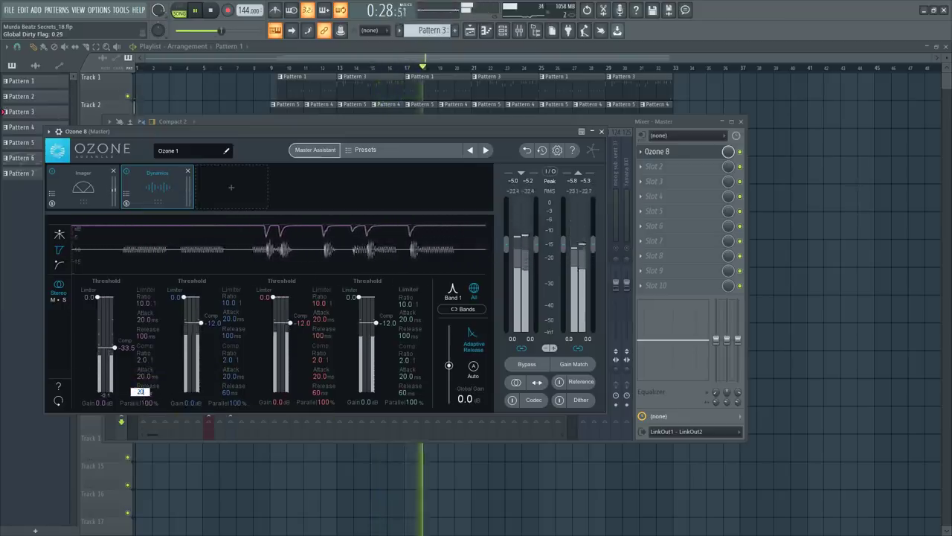
{"action": "type", "text": "20"}
{"action": "key", "text": "Return"}
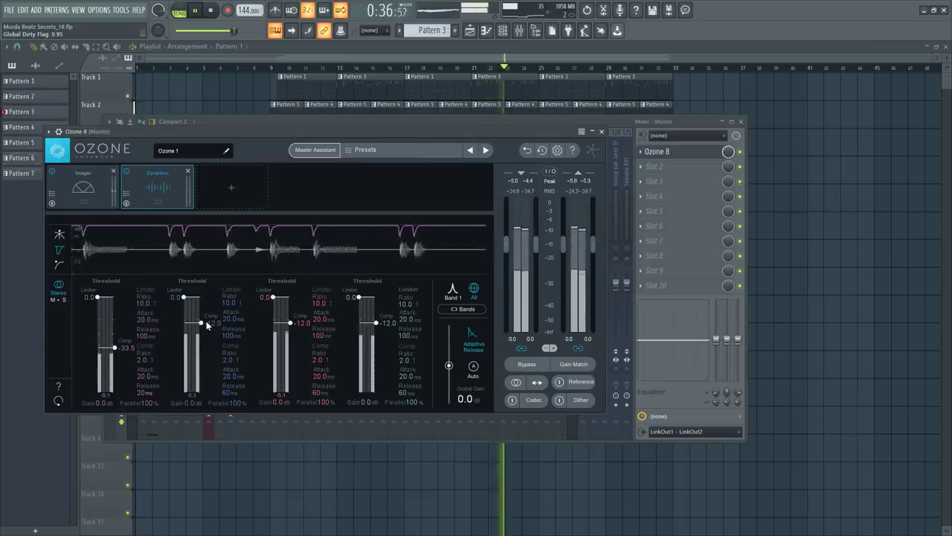
Set the Dynamics band 2 compressor to threshold -25.1, ratio 1.5, attack 39 ms and release 50 ms
{"action": "mouse_move", "coordinate": [207, 325]}
{"action": "left_mouse_down"}
{"action": "mouse_move", "coordinate": [208, 351]}
{"action": "mouse_move", "coordinate": [208, 339]}
{"action": "left_mouse_up"}
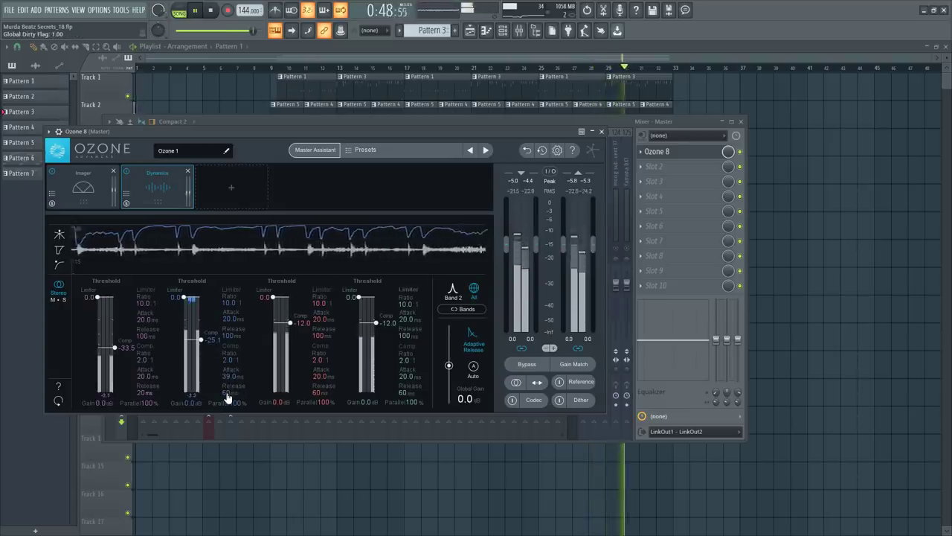
{"action": "left_click_drag", "start_coordinate": [223, 395], "coordinate": [228, 395]}
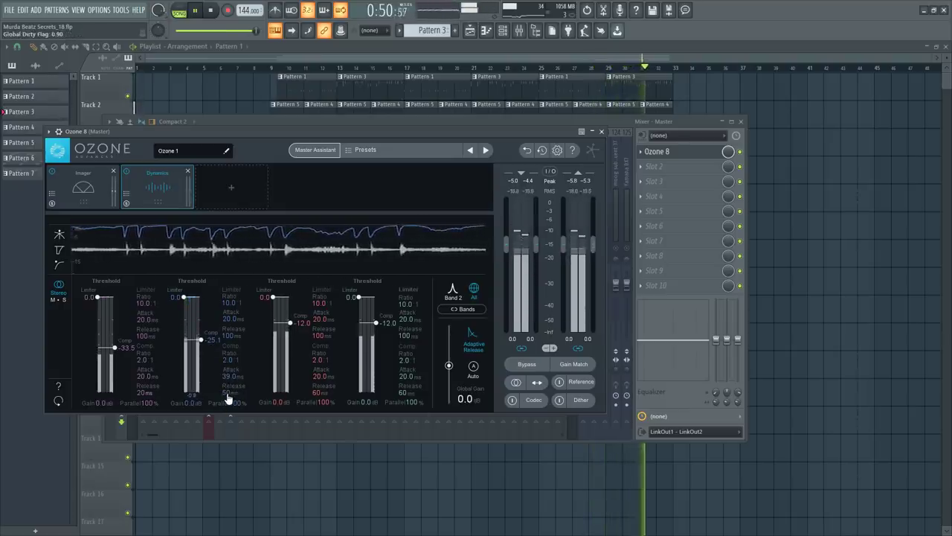
{"action": "scroll", "coordinate": [228, 368], "scroll_direction": "down", "scroll_amount": 4}
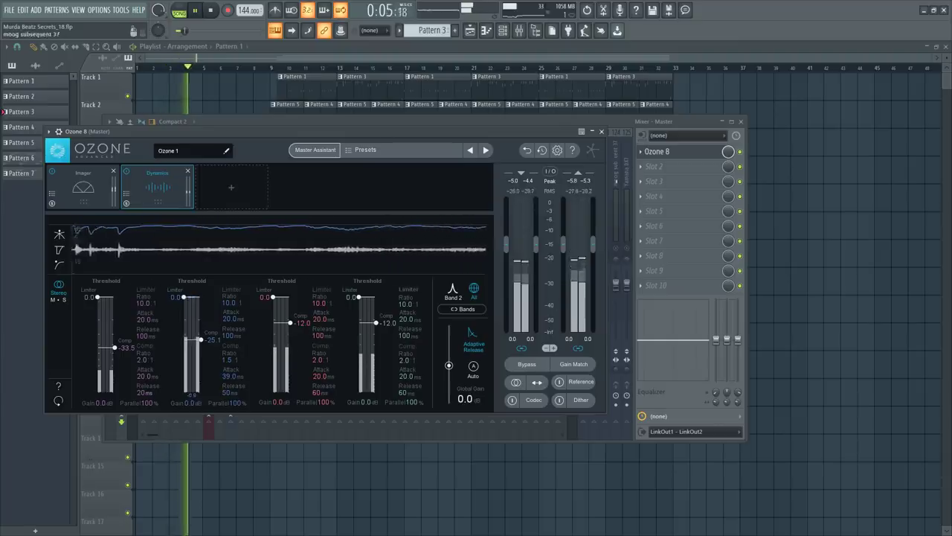
Reopen Ozone 8 on the Master track, narrow Imager band 1 to -100, and check the stereo correlation view
{"action": "key", "text": "F9"}
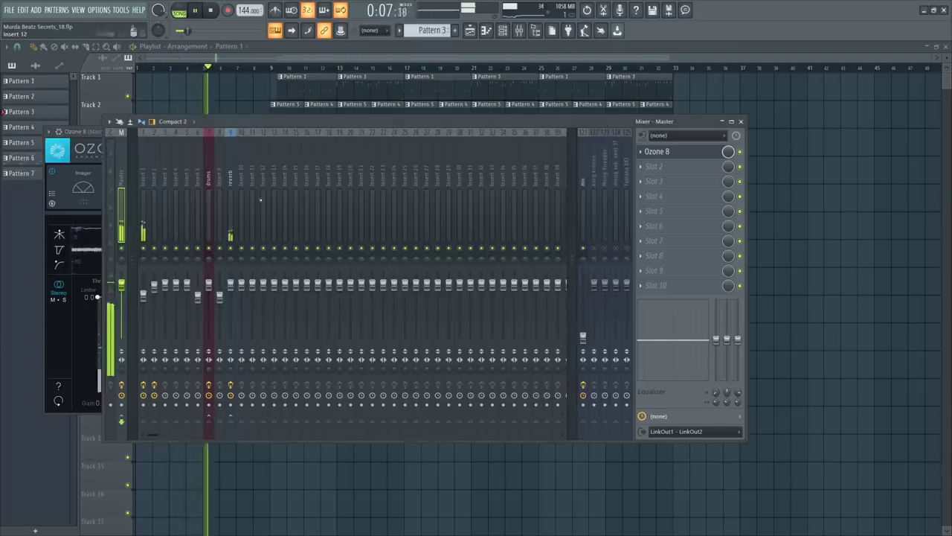
{"action": "left_click", "coordinate": [676, 152]}
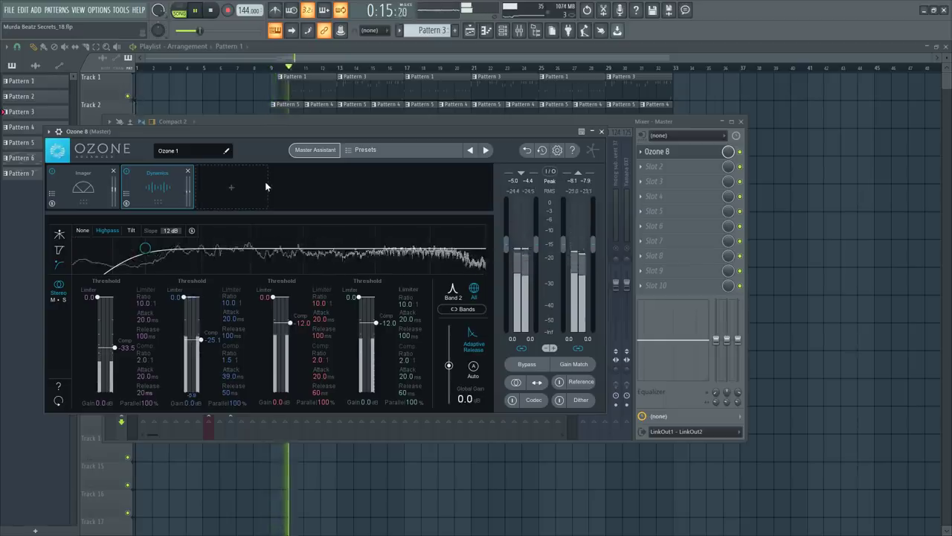
{"action": "left_click", "coordinate": [102, 191]}
{"action": "left_click_drag", "start_coordinate": [104, 320], "coordinate": [101, 375]}
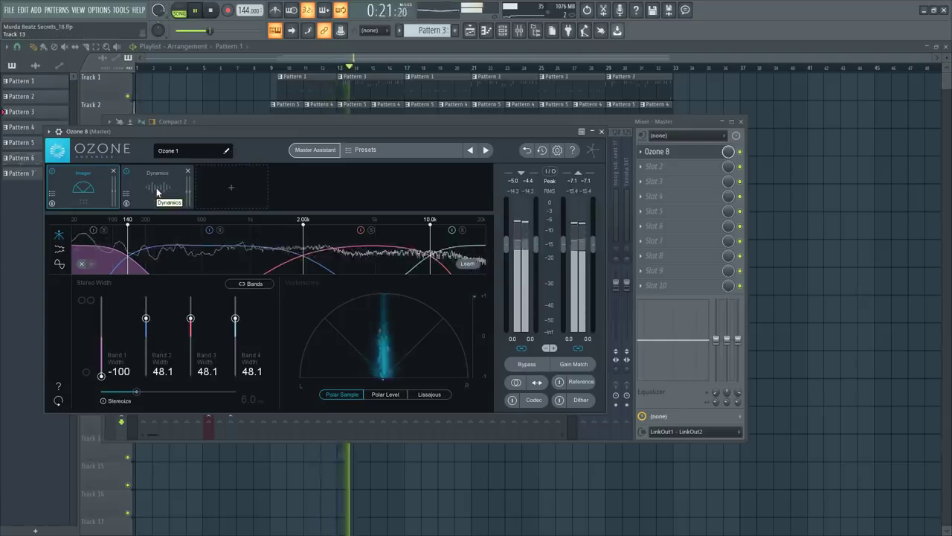
{"action": "left_click", "coordinate": [59, 263]}
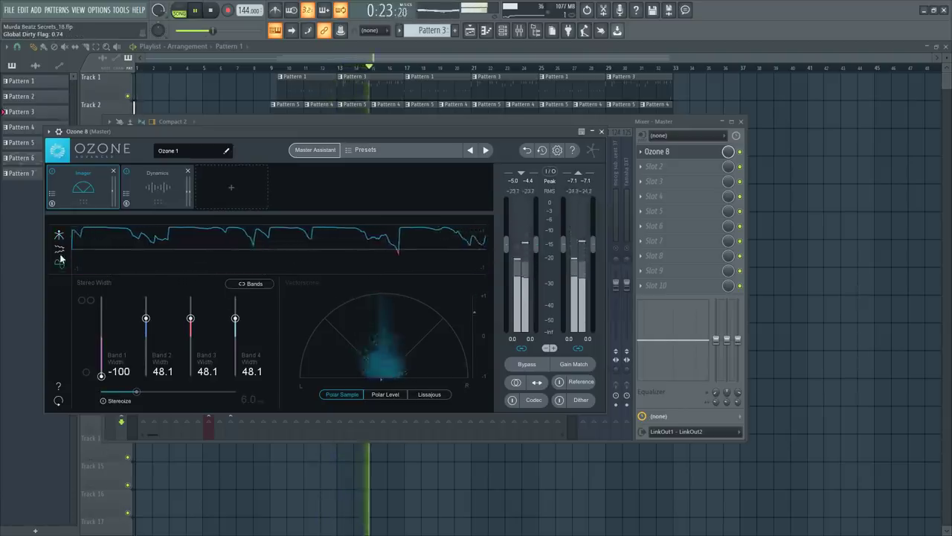
{"action": "left_click", "coordinate": [58, 237]}
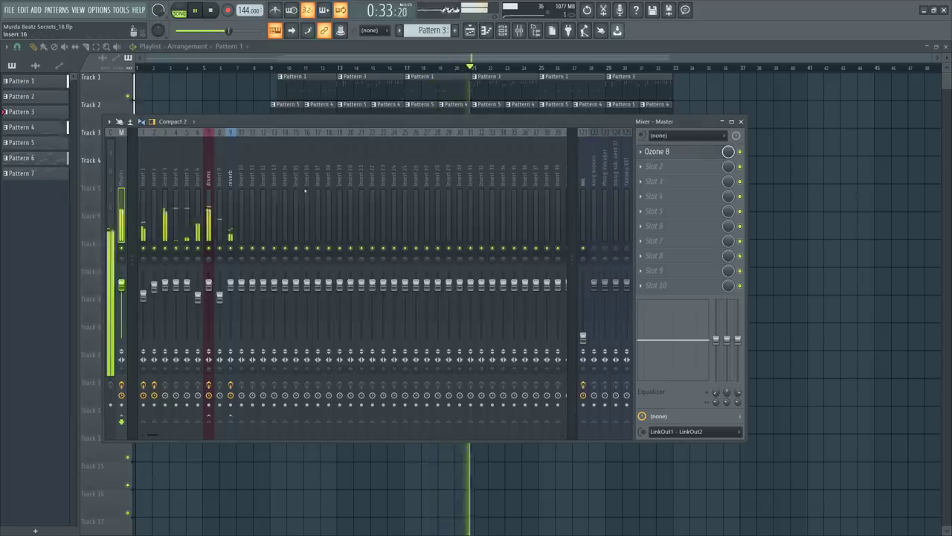
Fine-tune the volume of mixer track Insert 8 and inspect the drums and Master tracks
{"action": "left_click", "coordinate": [220, 185]}
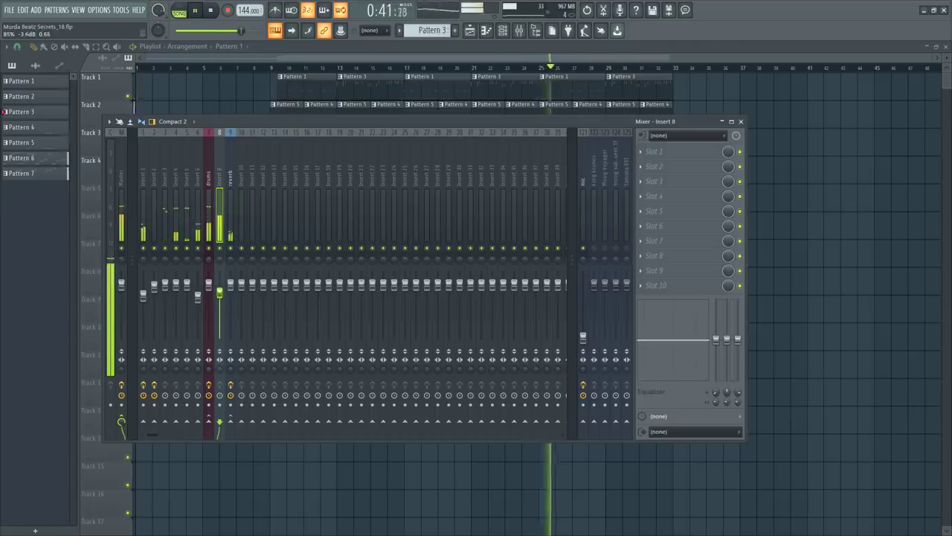
{"action": "left_click", "coordinate": [208, 188]}
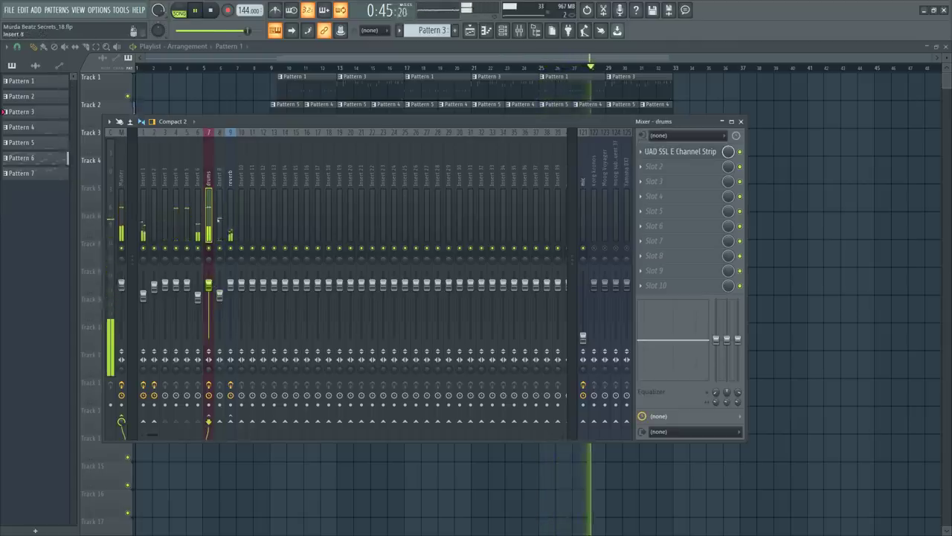
{"action": "left_click", "coordinate": [122, 174]}
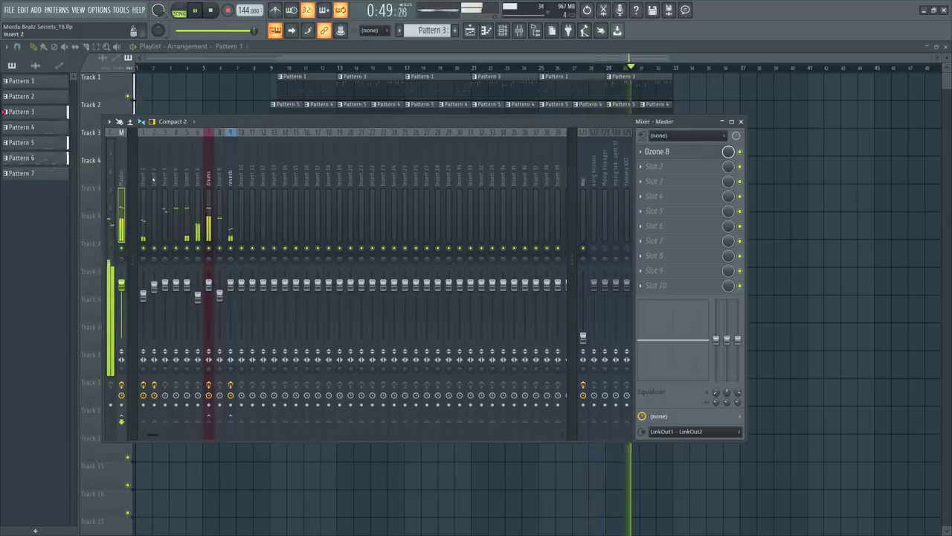
Add HalfTime to the sixth effect slot of Insert 1 and create an automation clip for its mix level
{"action": "left_click", "coordinate": [147, 179]}
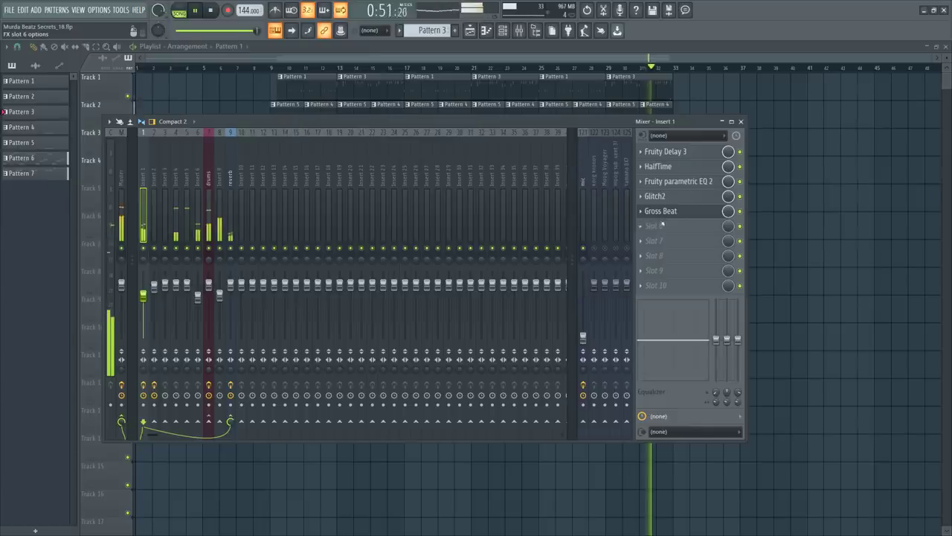
{"action": "left_click", "coordinate": [661, 224]}
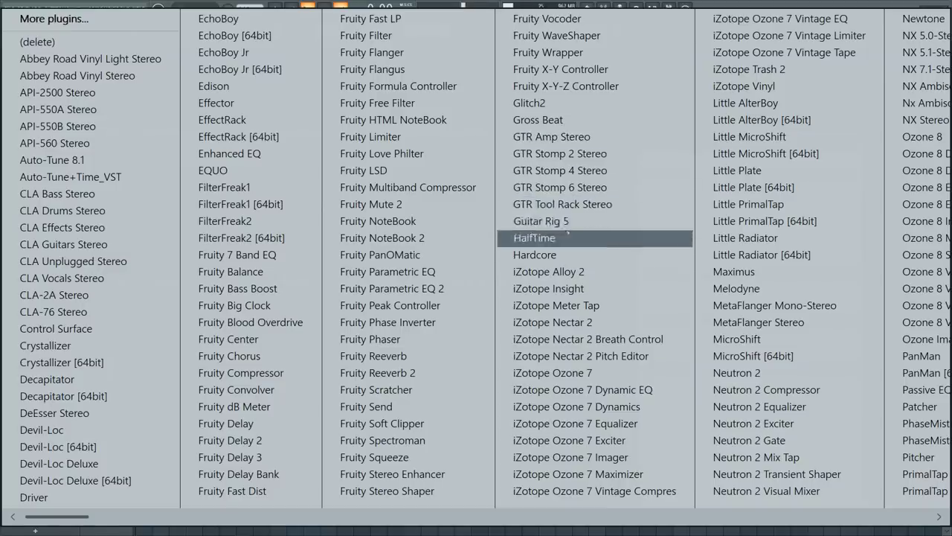
{"action": "left_click", "coordinate": [524, 238]}
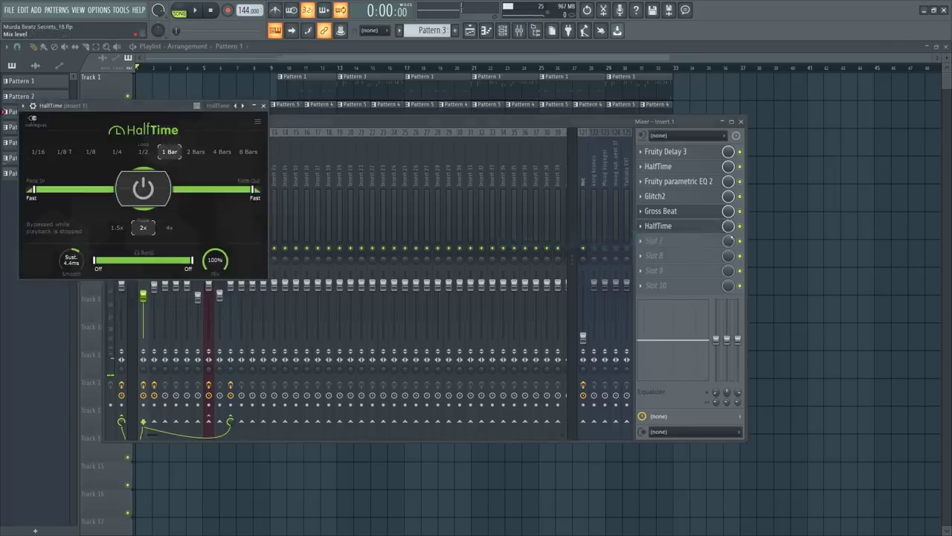
{"action": "right_click", "coordinate": [728, 226]}
{"action": "left_click", "coordinate": [818, 340]}
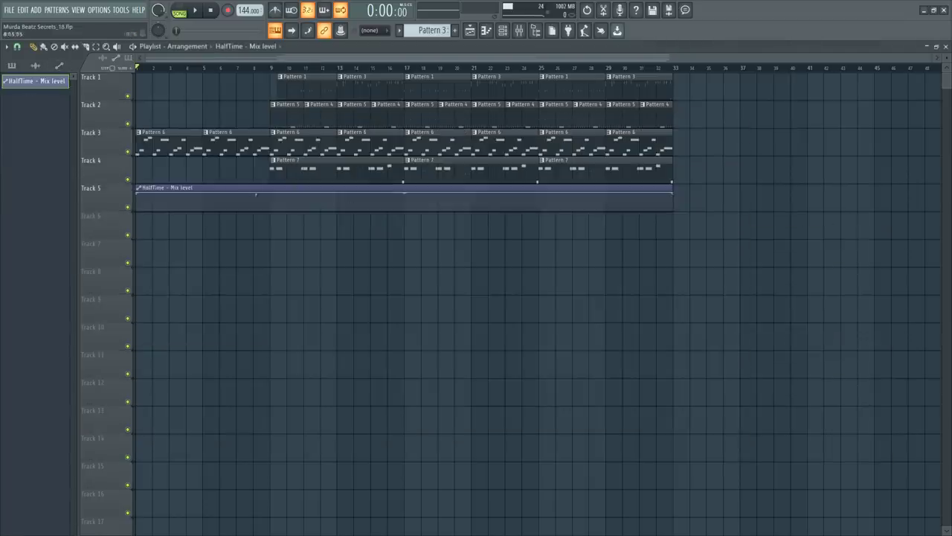
Shape the HalfTime mix automation to stay at zero until bar 17 and jump to full, and play from there
{"action": "left_click_drag", "start_coordinate": [136, 191], "coordinate": [137, 211]}
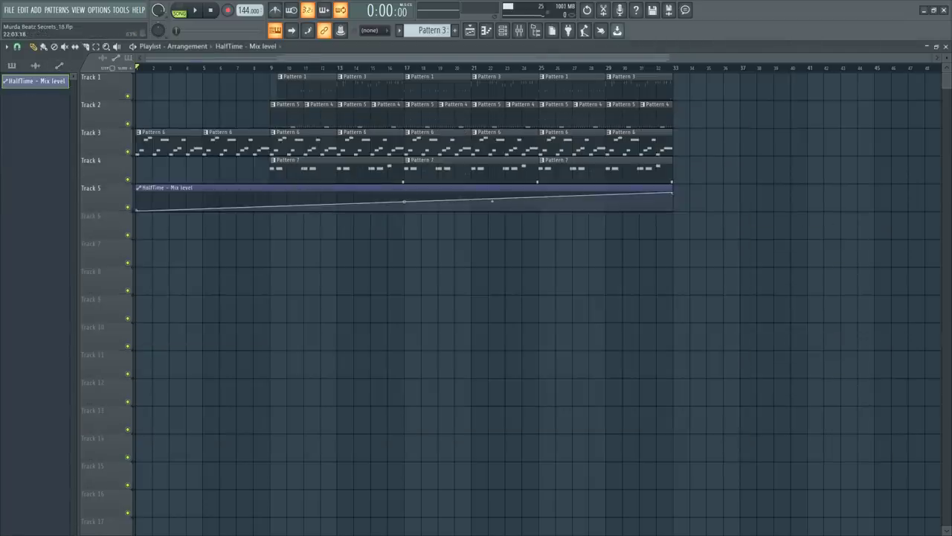
{"action": "left_click_drag", "start_coordinate": [406, 202], "coordinate": [406, 223]}
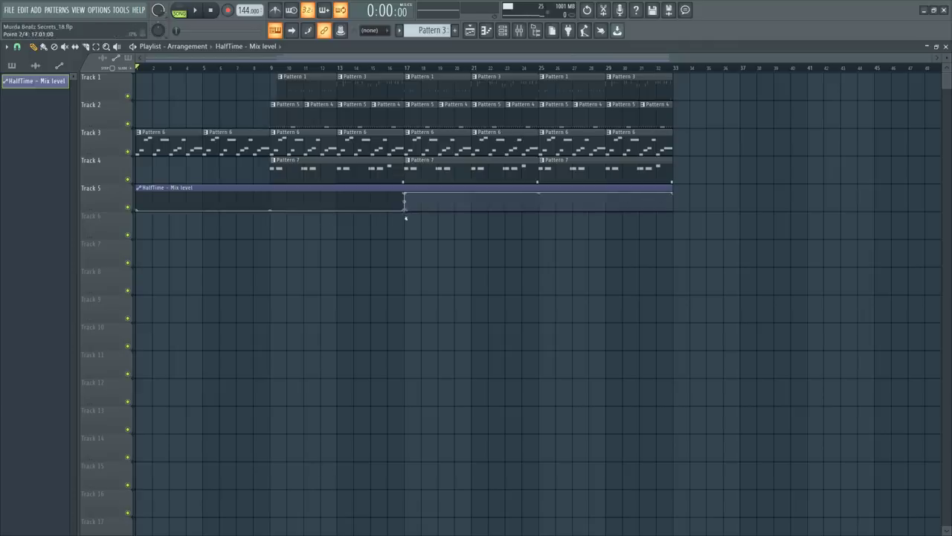
{"action": "left_click", "coordinate": [400, 68]}
{"action": "key", "text": "space"}
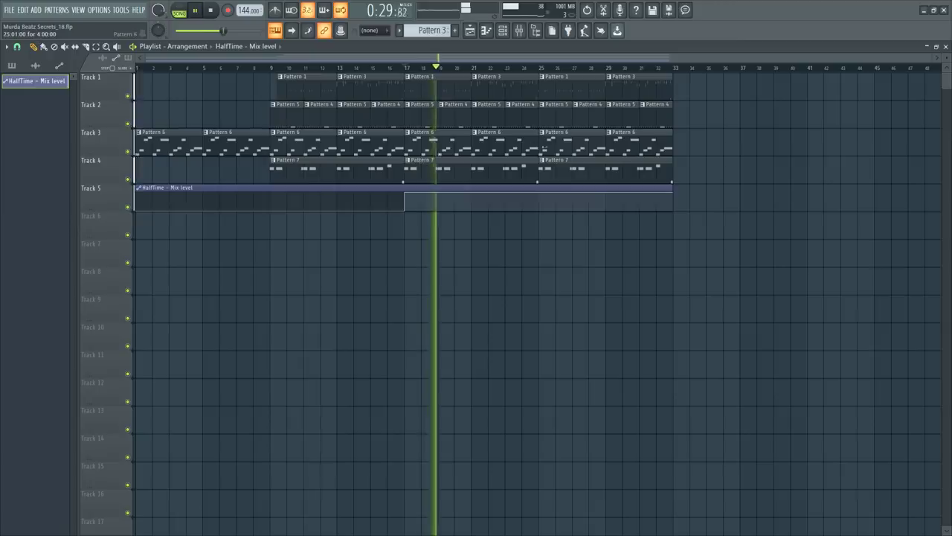
Inspect the HalfTime settings on Insert 1 during playback and return to the playlist
{"action": "left_click", "coordinate": [520, 30]}
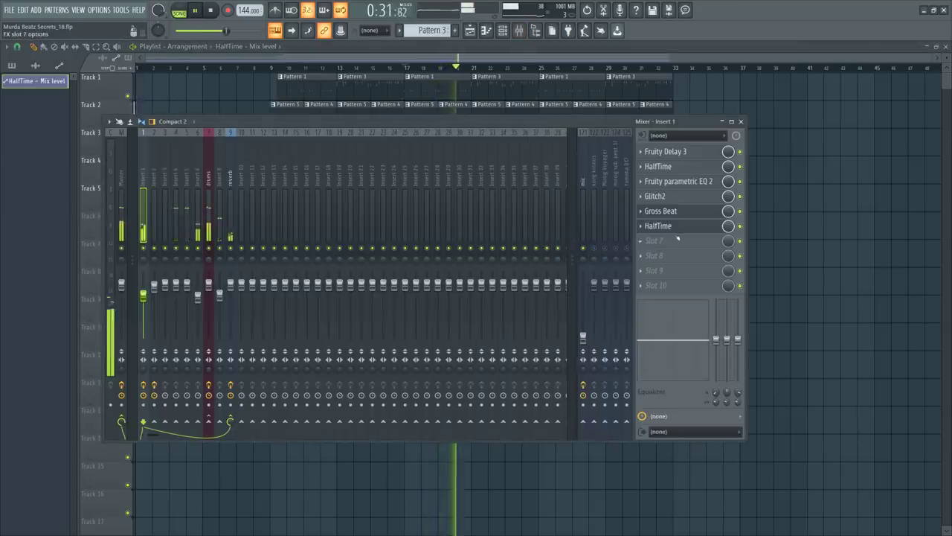
{"action": "left_click", "coordinate": [674, 226]}
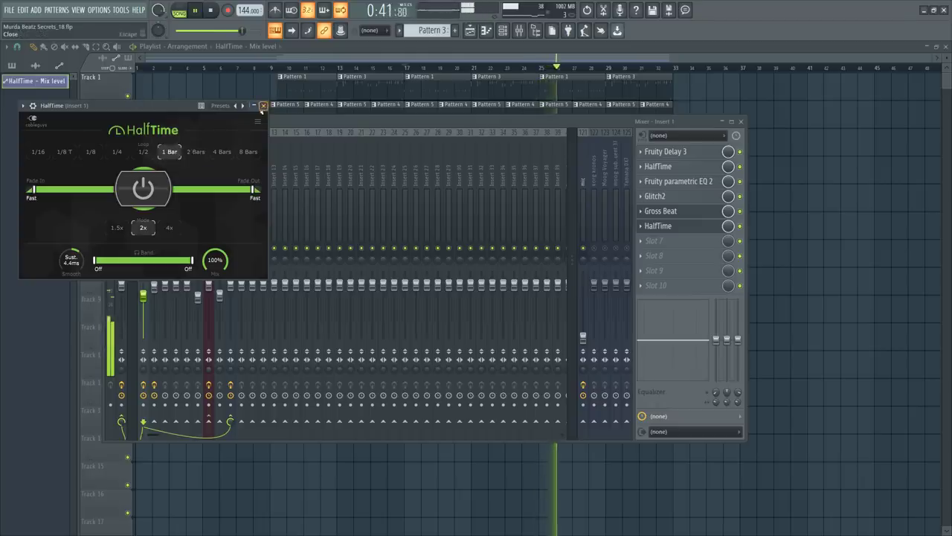
{"action": "left_click", "coordinate": [263, 105]}
{"action": "key", "text": "F9"}
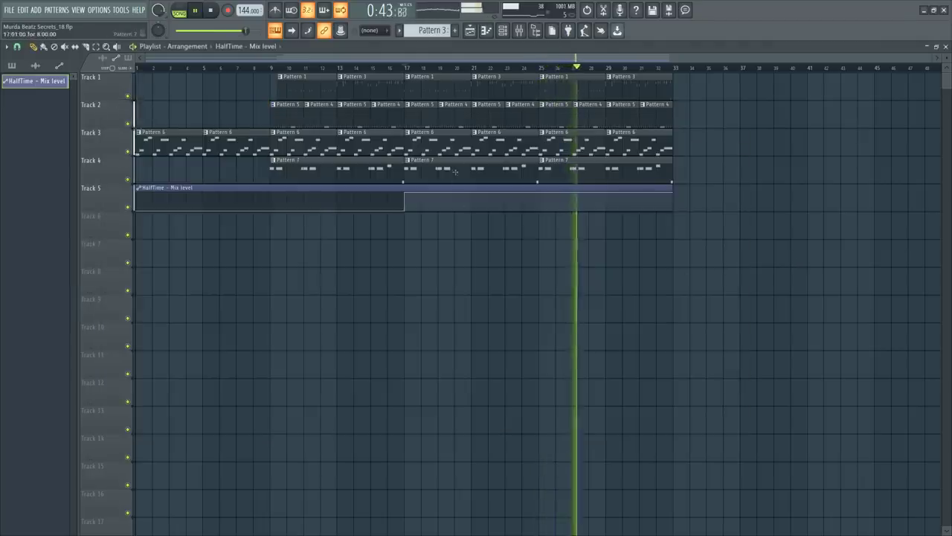
Duplicate the pattern clips on Tracks 1 to 4 from bars 17–33 so the copies start at bar 33
{"action": "left_click_drag", "start_coordinate": [395, 183], "coordinate": [285, 76]}
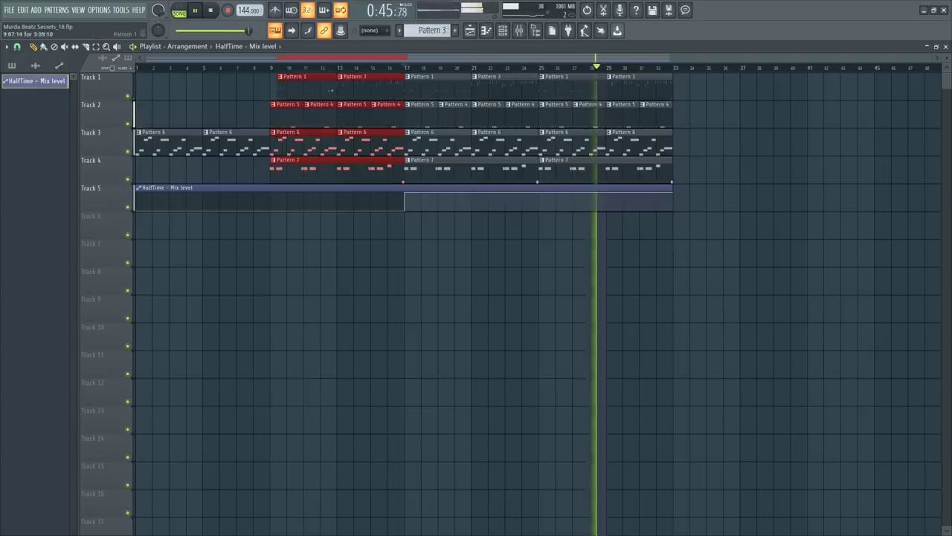
{"action": "left_click_drag", "start_coordinate": [414, 73], "coordinate": [691, 180]}
{"action": "key", "text": "ctrl+c"}
{"action": "key", "text": "ctrl+v"}
{"action": "left_click_drag", "start_coordinate": [862, 165], "coordinate": [911, 165]}
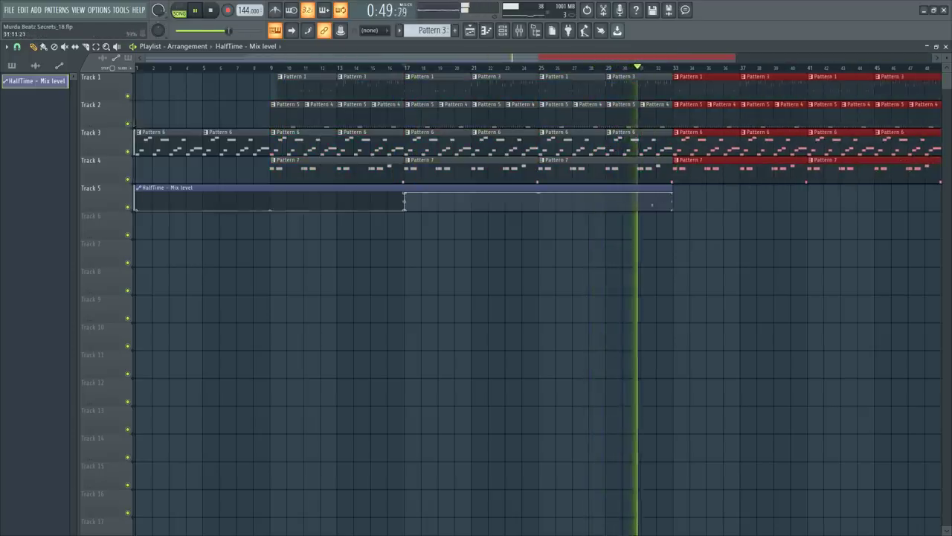
Extend the HalfTime mix automation clip to bar 49, with the level dropping to zero at bar 33
{"action": "left_click", "coordinate": [686, 189]}
{"action": "left_click_drag", "start_coordinate": [686, 189], "coordinate": [939, 195]}
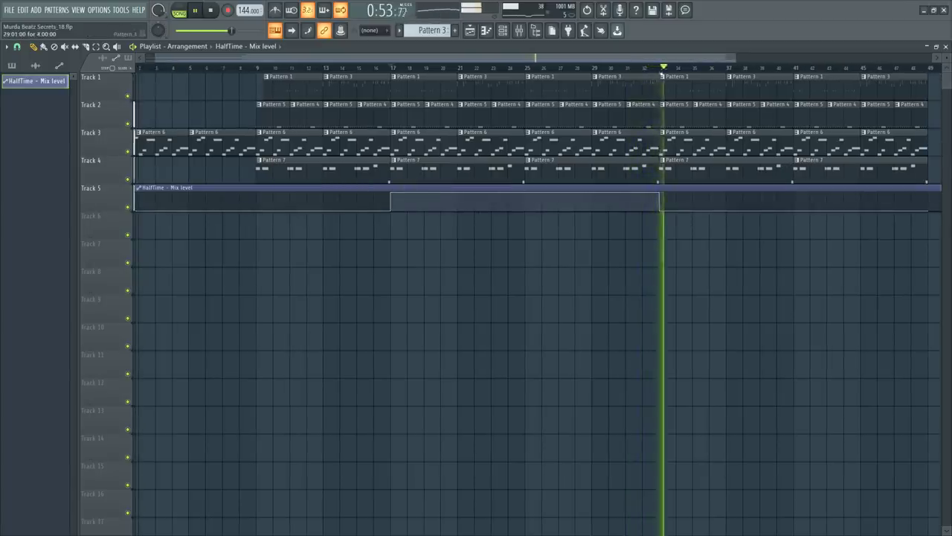
{"action": "scroll", "coordinate": [770, 194], "scroll_direction": "down", "scroll_amount": 3}
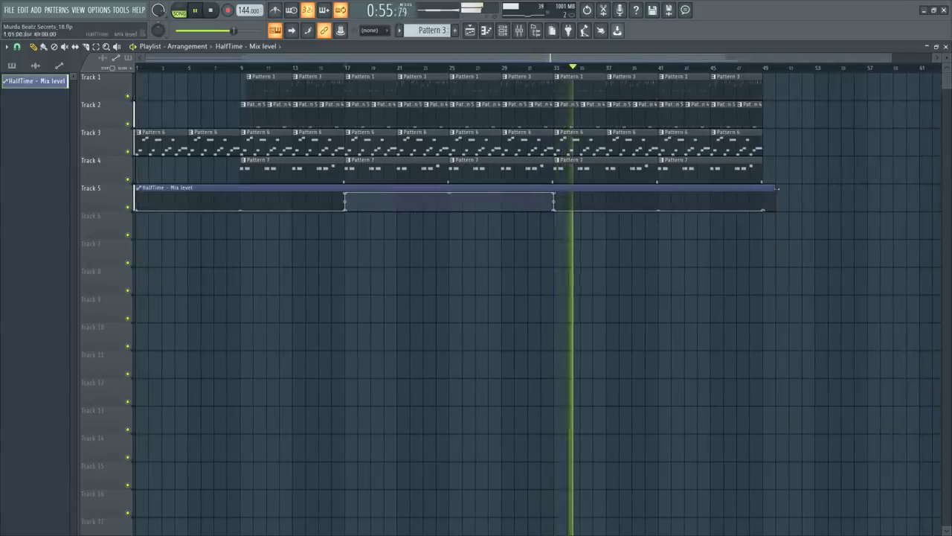
{"action": "left_click_drag", "start_coordinate": [770, 194], "coordinate": [764, 186]}
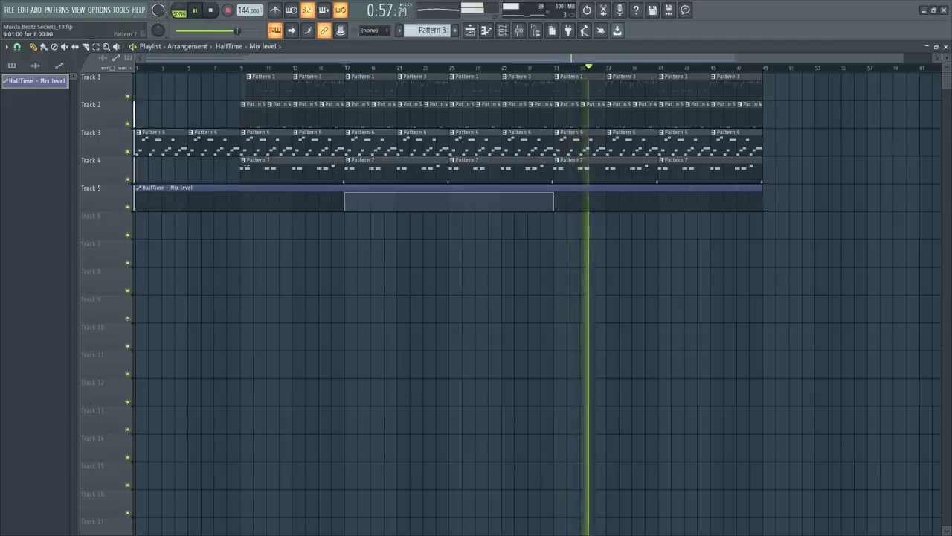
Delete the Pattern 7 clip at bar 9 on Track 4 and make the first Pattern 1 clip start at bar 9
{"action": "right_click", "coordinate": [290, 168]}
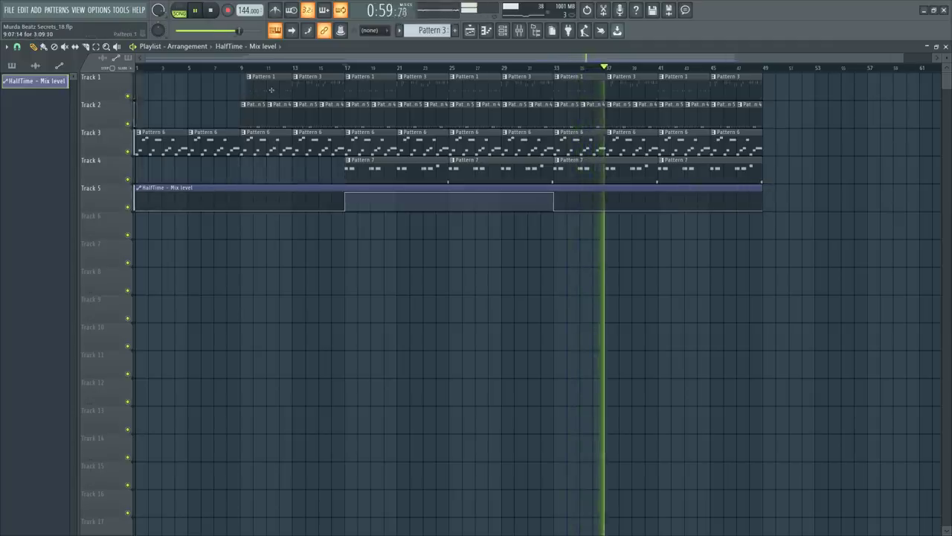
{"action": "right_click", "coordinate": [257, 91]}
{"action": "key", "text": "ctrl+z"}
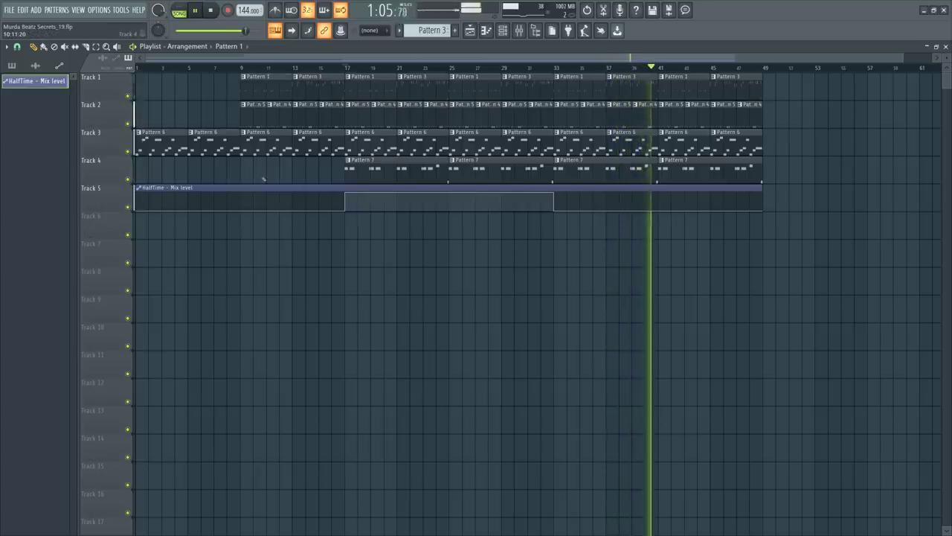
Select Pattern 2, try a clip of it at bar 1 on Track 1 with playback stopped, and remove that clip
{"action": "scroll", "coordinate": [433, 30], "scroll_direction": "down", "scroll_amount": 2}
{"action": "scroll", "coordinate": [433, 30], "scroll_direction": "up", "scroll_amount": 3}
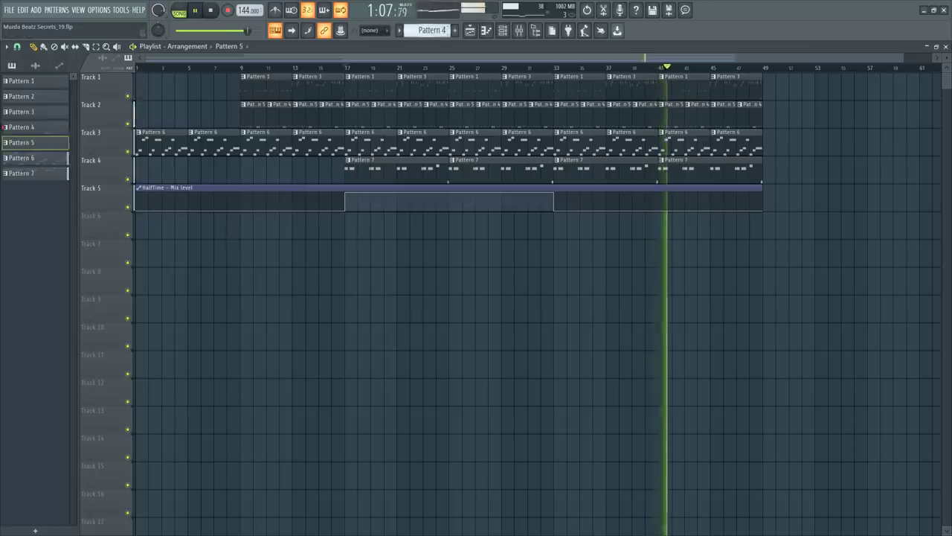
{"action": "left_click", "coordinate": [141, 90]}
{"action": "key", "text": "space"}
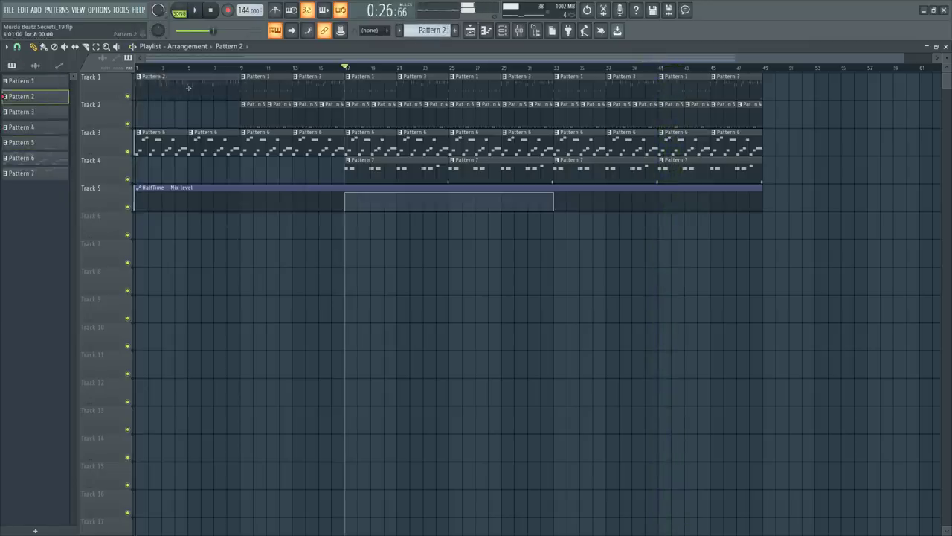
{"action": "right_click", "coordinate": [160, 87]}
Delete all the remaining Pattern 1 and Pattern 3 clips on Track 1
{"action": "right_click", "coordinate": [737, 82]}
{"action": "right_click", "coordinate": [684, 81]}
{"action": "right_click", "coordinate": [633, 82]}
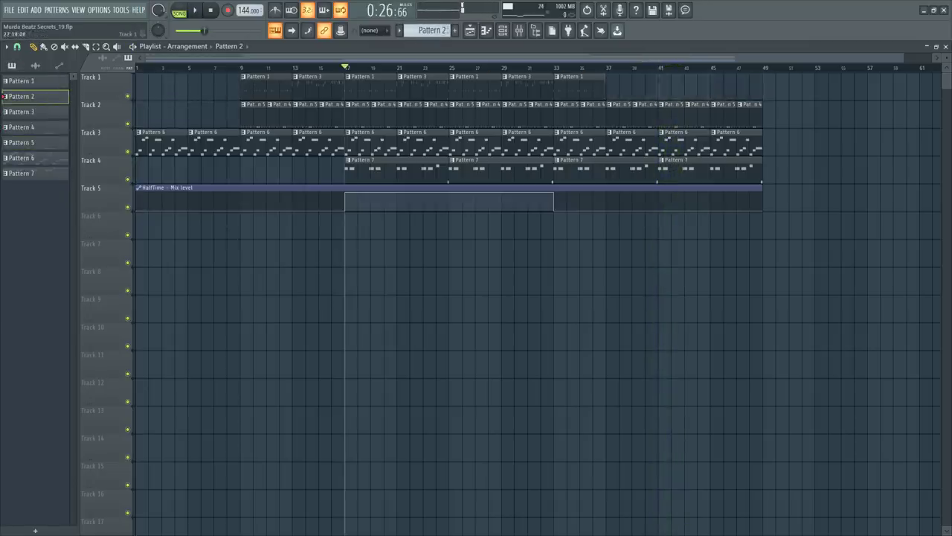
{"action": "right_click", "coordinate": [580, 82]}
{"action": "right_click", "coordinate": [528, 82]}
{"action": "right_click", "coordinate": [424, 82]}
{"action": "right_click", "coordinate": [372, 82]}
{"action": "right_click", "coordinate": [320, 82]}
{"action": "right_click", "coordinate": [264, 82]}
Fill Track 1 with consecutive Pattern 2 clips from bar 9 to bar 49 and start playback from bar 9
{"action": "left_click", "coordinate": [241, 82]}
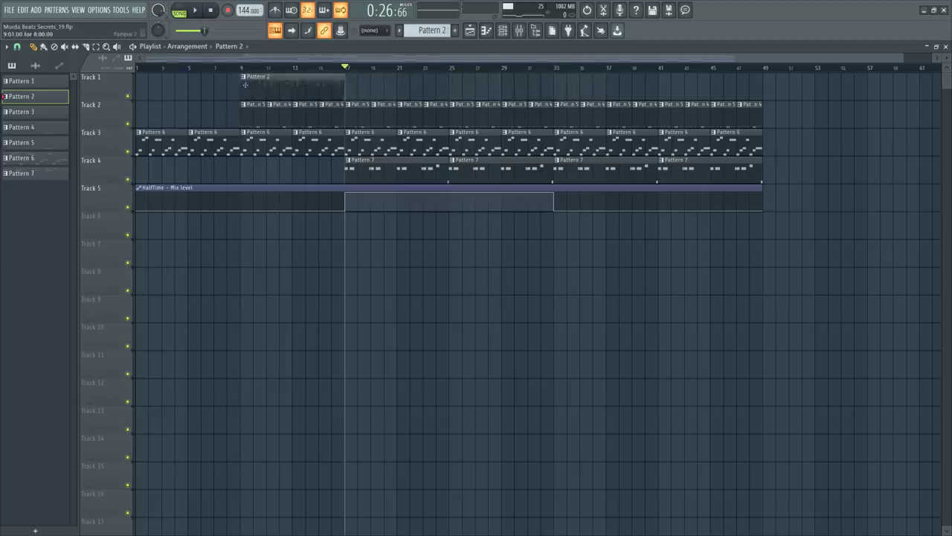
{"action": "key", "text": "space"}
{"action": "left_click", "coordinate": [242, 67]}
{"action": "left_click", "coordinate": [349, 82]}
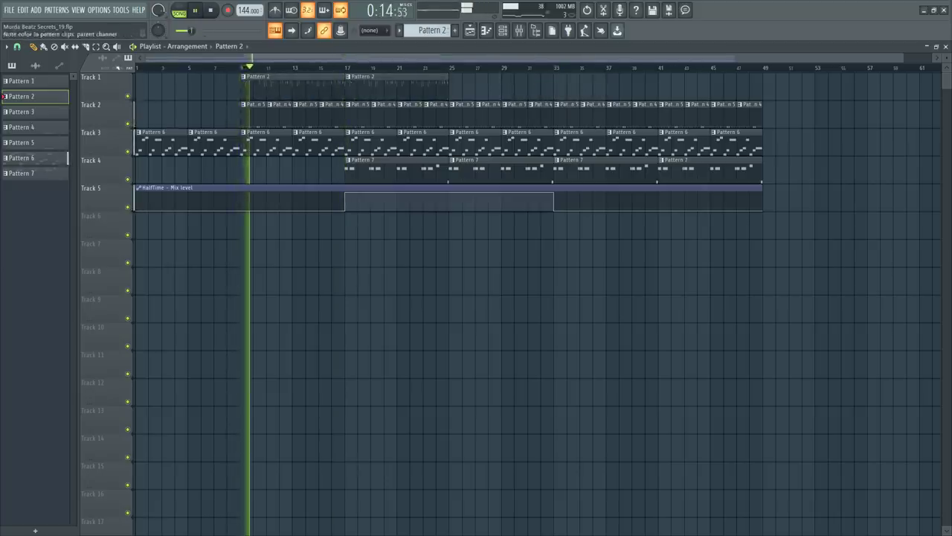
{"action": "left_click", "coordinate": [43, 47]}
{"action": "left_click_drag", "start_coordinate": [452, 82], "coordinate": [711, 84]}
{"action": "right_click", "coordinate": [383, 268]}
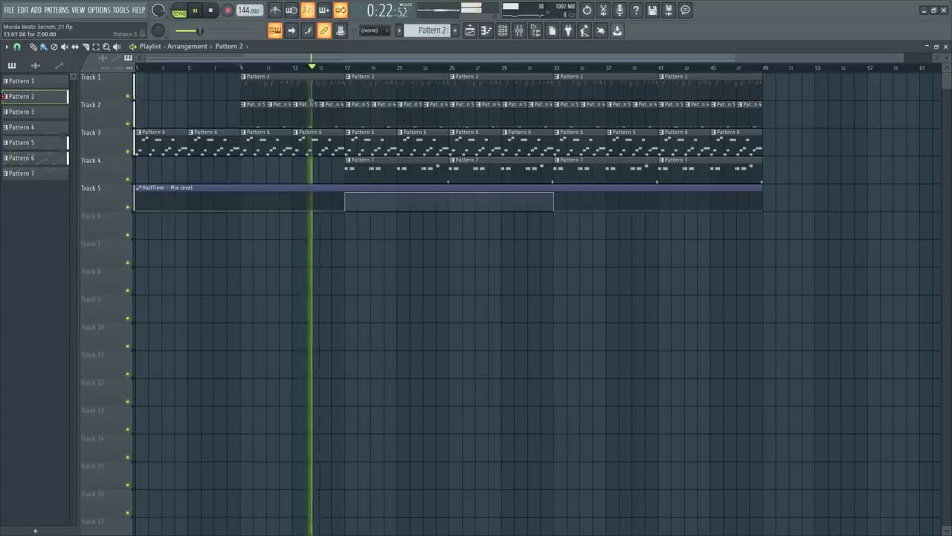
With snapping set to Beat, shorten the clips ending at bar 17 on Tracks 1 to 3 to leave a two-beat gap
{"action": "left_click_drag", "start_coordinate": [339, 77], "coordinate": [241, 153]}
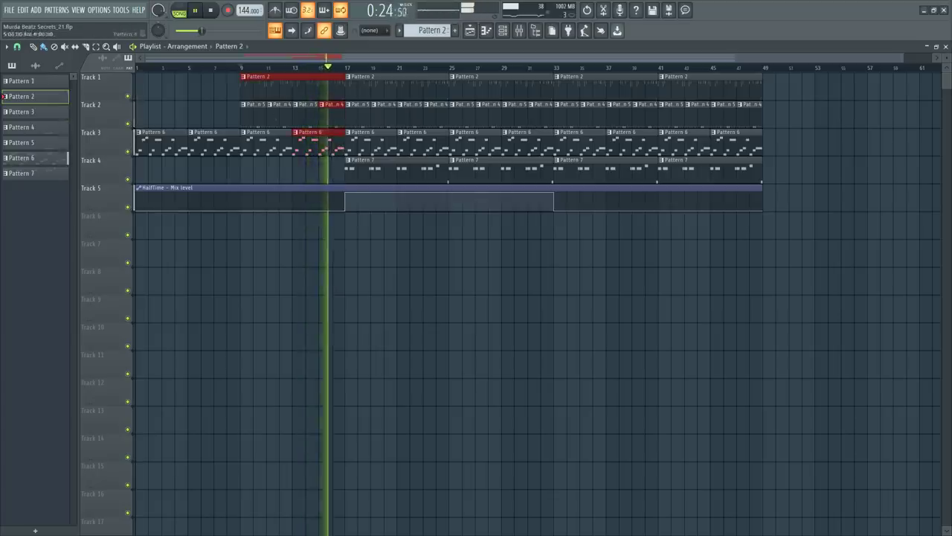
{"action": "left_click", "coordinate": [17, 46]}
{"action": "left_click", "coordinate": [41, 295]}
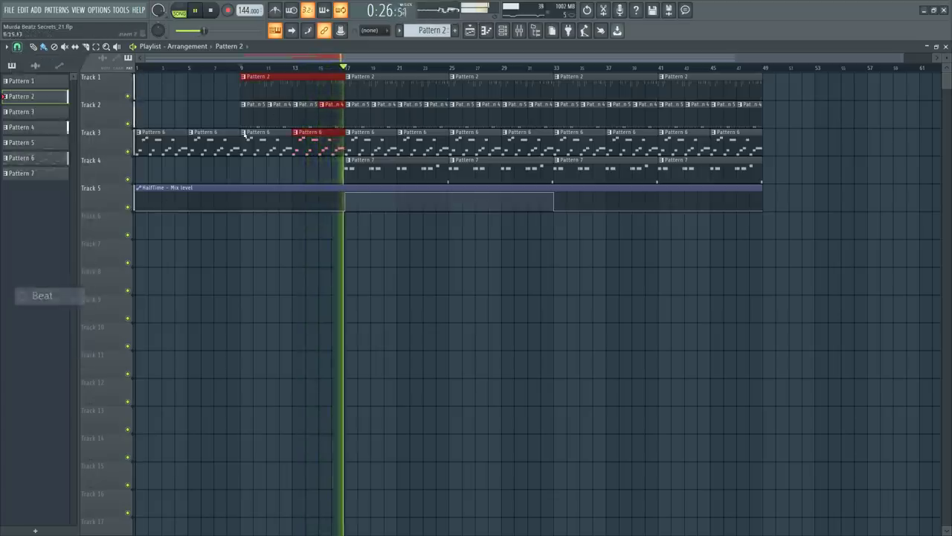
{"action": "scroll", "coordinate": [329, 71], "scroll_direction": "up", "scroll_amount": 5}
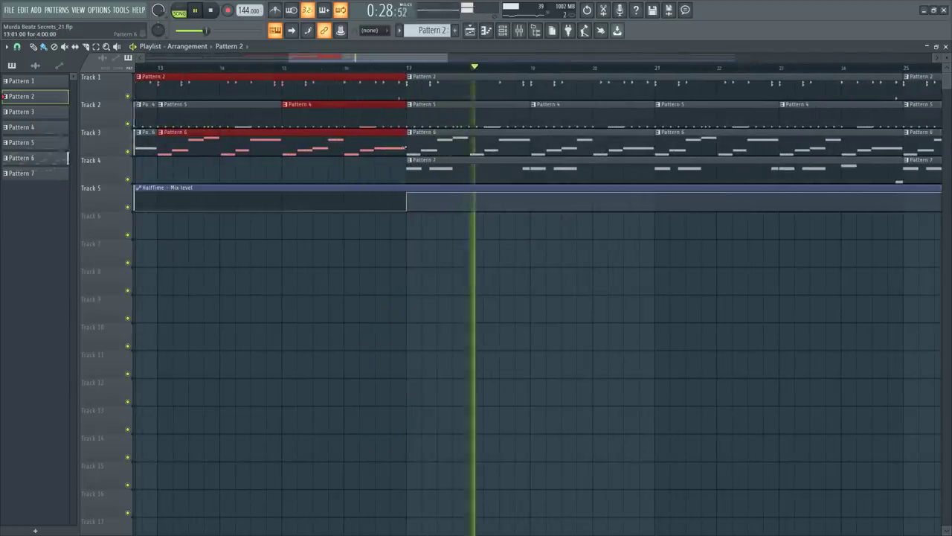
{"action": "left_click", "coordinate": [282, 68]}
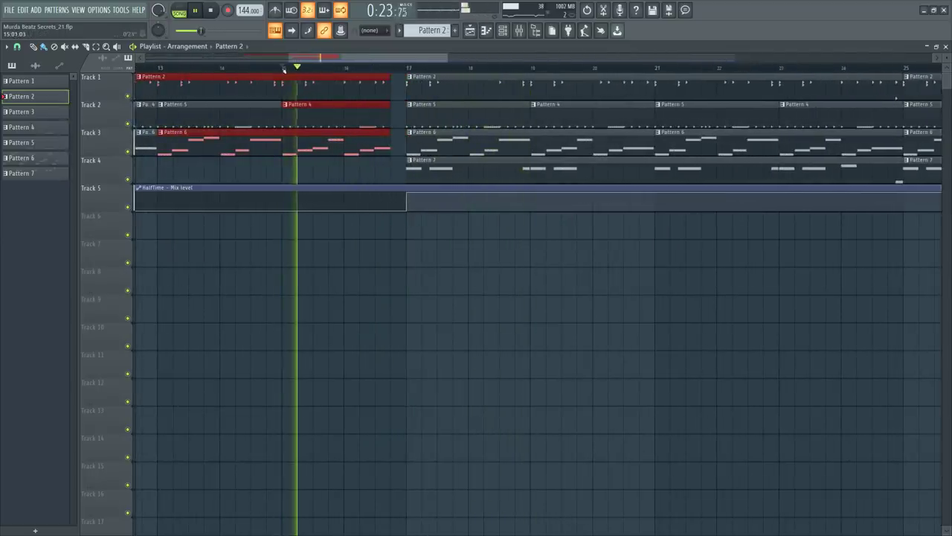
{"action": "scroll", "coordinate": [283, 67], "scroll_direction": "down", "scroll_amount": 3}
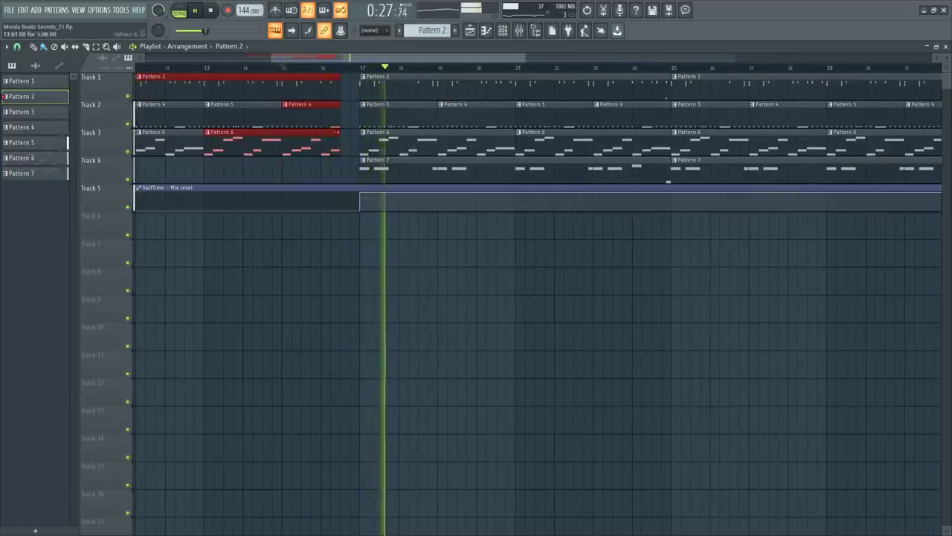
{"action": "left_click", "coordinate": [290, 68]}
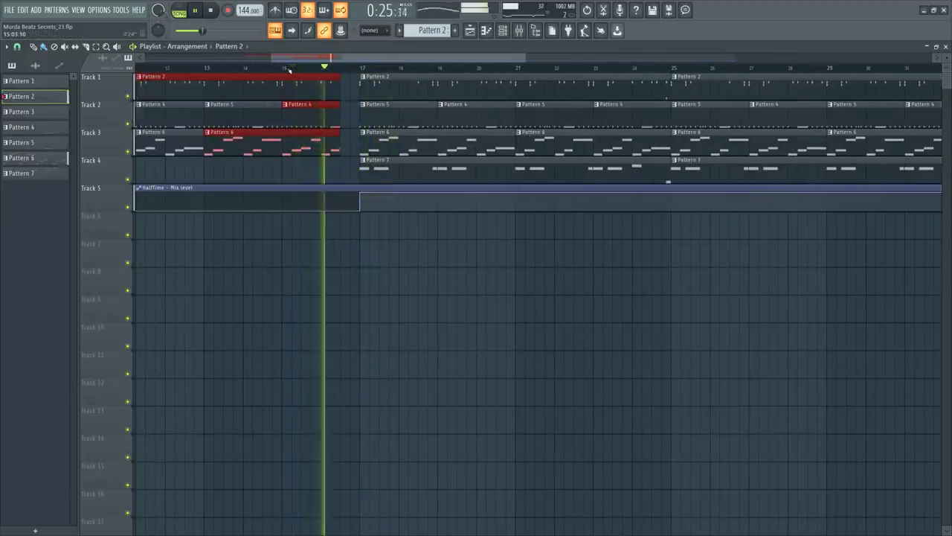
{"action": "scroll", "coordinate": [288, 69], "scroll_direction": "down", "scroll_amount": 2}
{"action": "scroll", "coordinate": [290, 69], "scroll_direction": "down", "scroll_amount": 4}
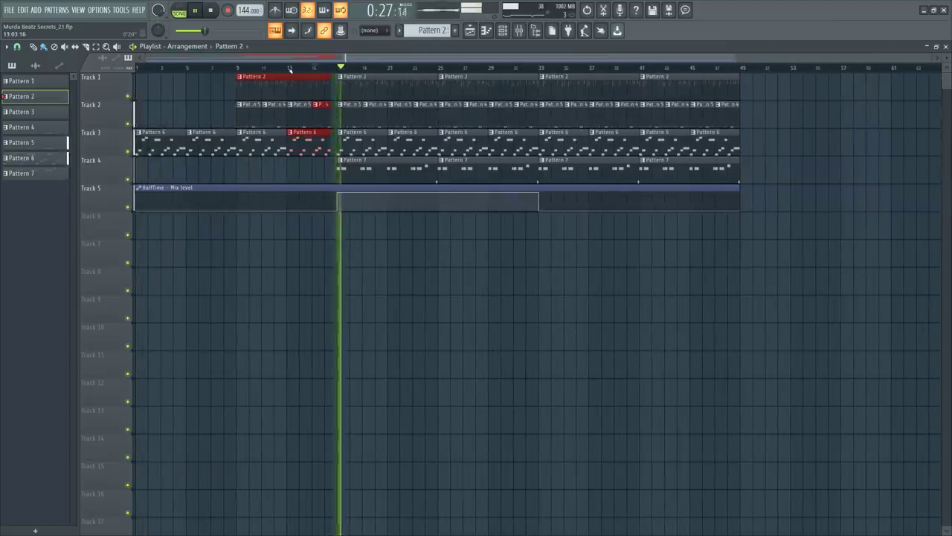
Load the UAD Thermionic Culture Vulture effect in the first slot of mixer Insert 8
{"action": "left_click", "coordinate": [519, 30]}
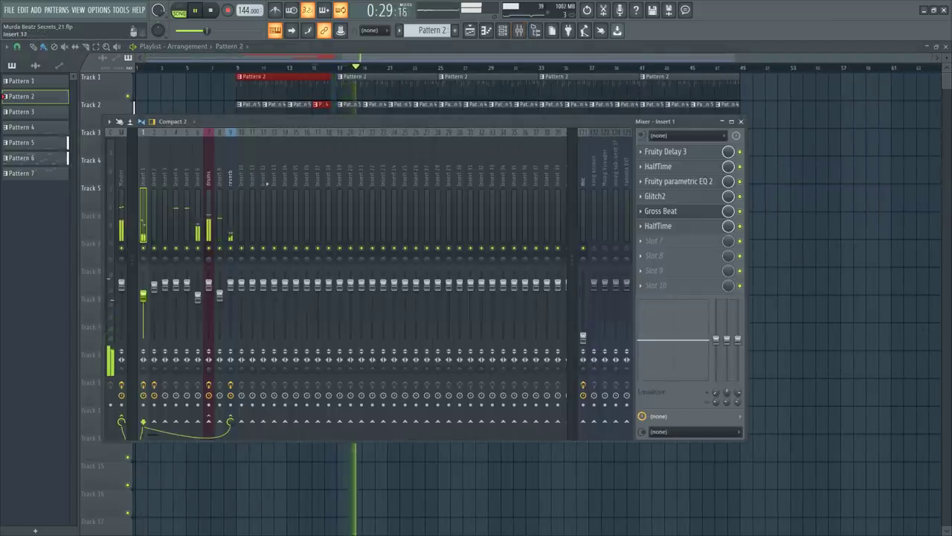
{"action": "key", "text": "F9"}
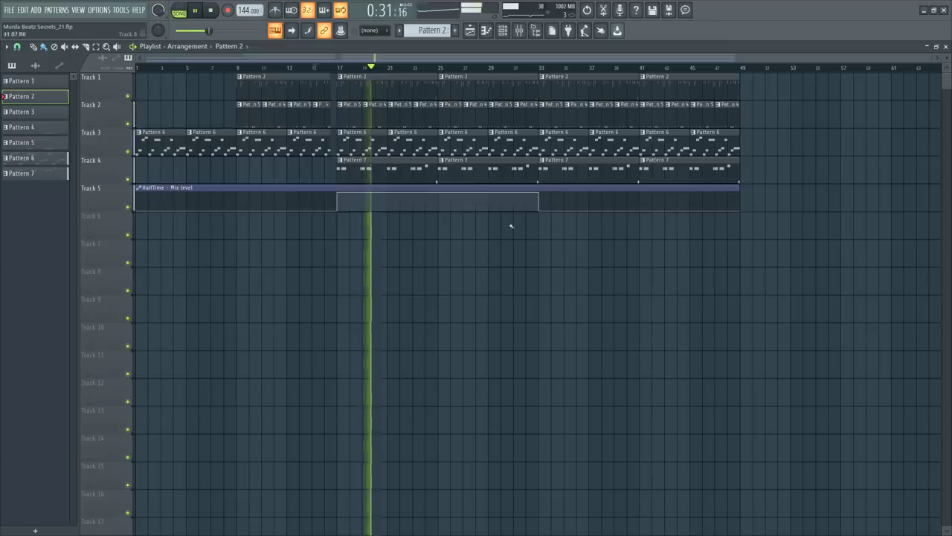
{"action": "left_click", "coordinate": [505, 30]}
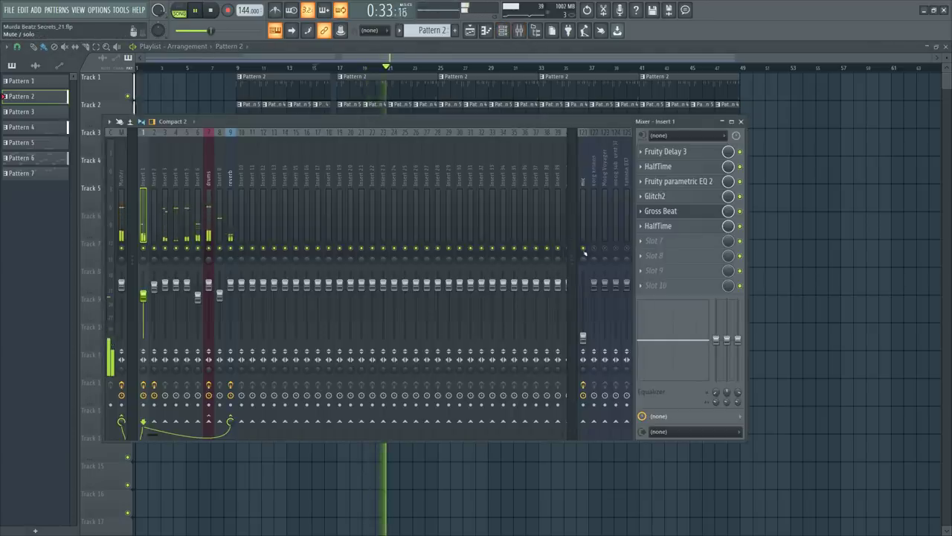
{"action": "left_click", "coordinate": [655, 241]}
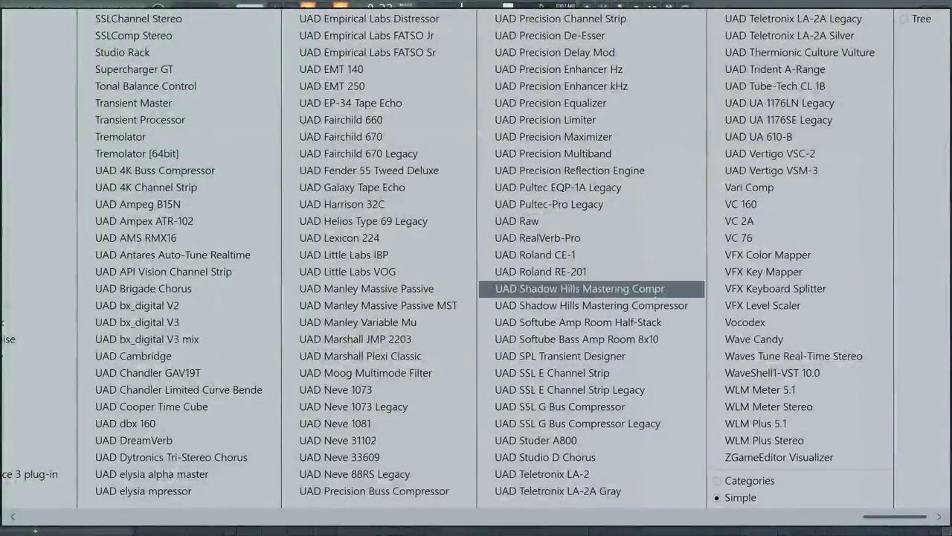
{"action": "left_click", "coordinate": [810, 52]}
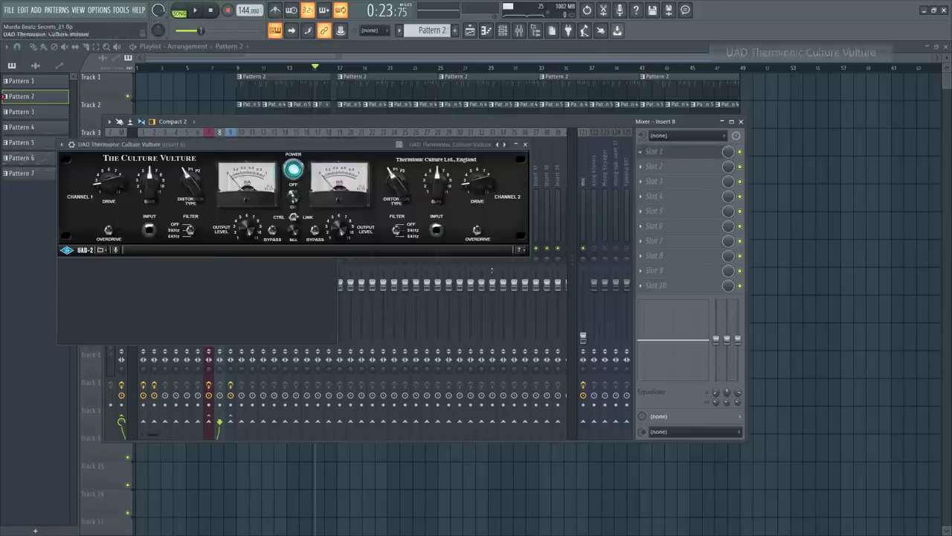
Set the Culture Vulture's mix on Insert 8 to 35% while the song plays
{"action": "left_click", "coordinate": [518, 30]}
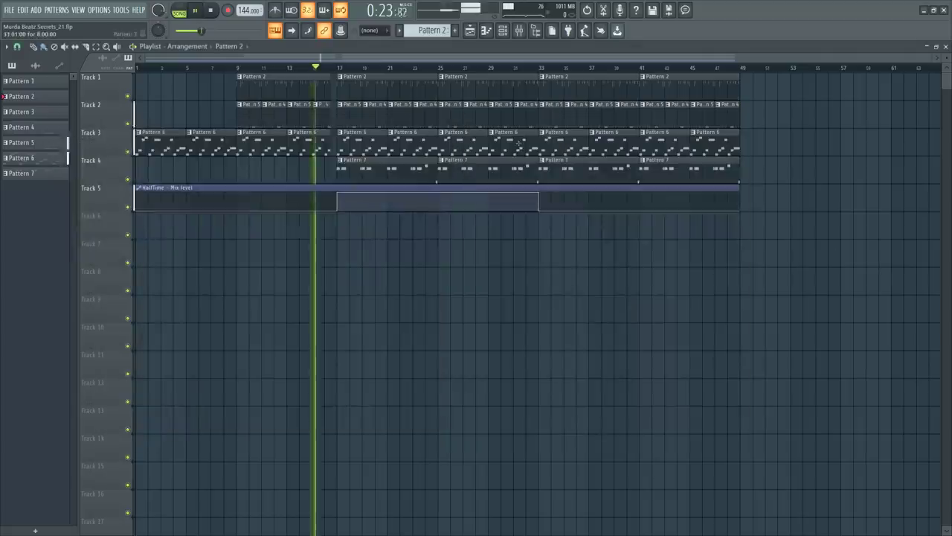
{"action": "key", "text": "space"}
{"action": "left_click", "coordinate": [518, 31]}
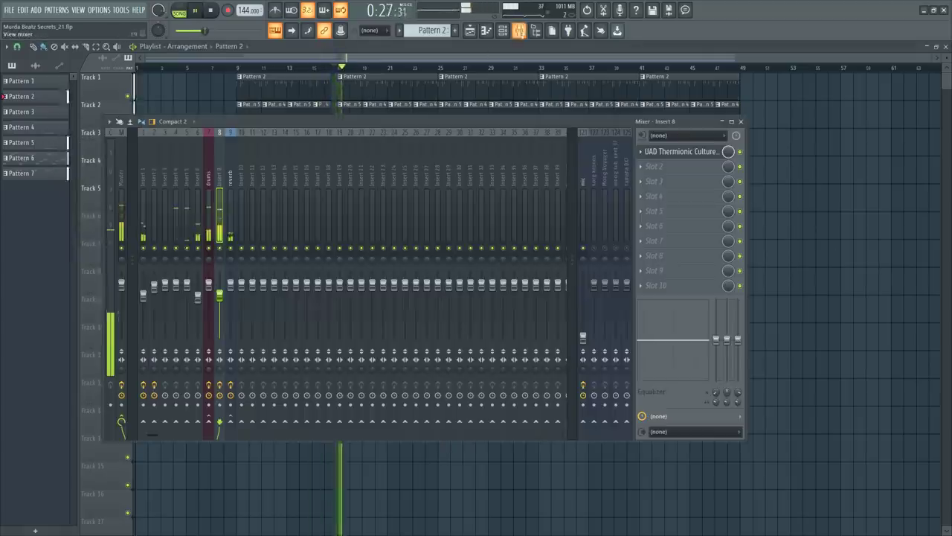
{"action": "left_click", "coordinate": [683, 152]}
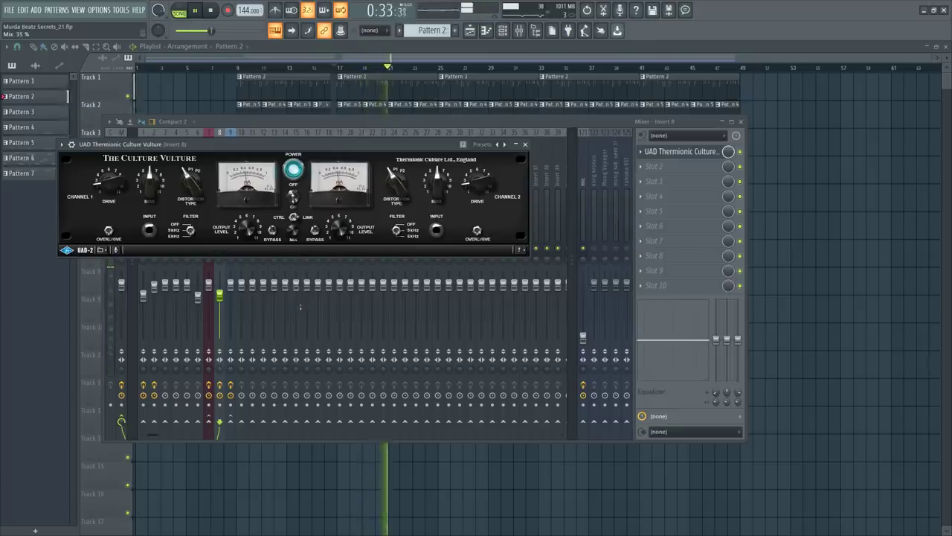
{"action": "left_click", "coordinate": [525, 144]}
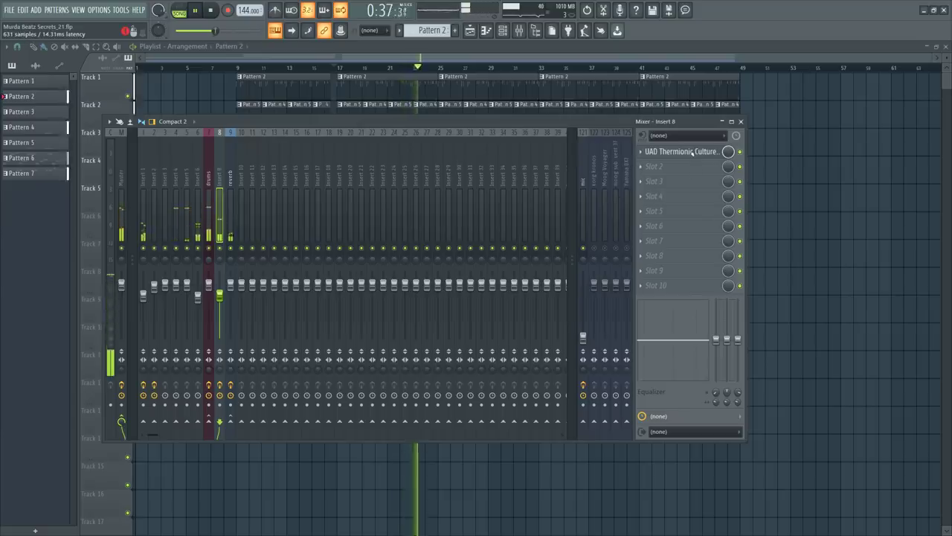
Reset the fine time shift in the Sylenth1 channel's miscellaneous settings and close its window
{"action": "left_click", "coordinate": [503, 30]}
{"action": "left_click", "coordinate": [74, 161]}
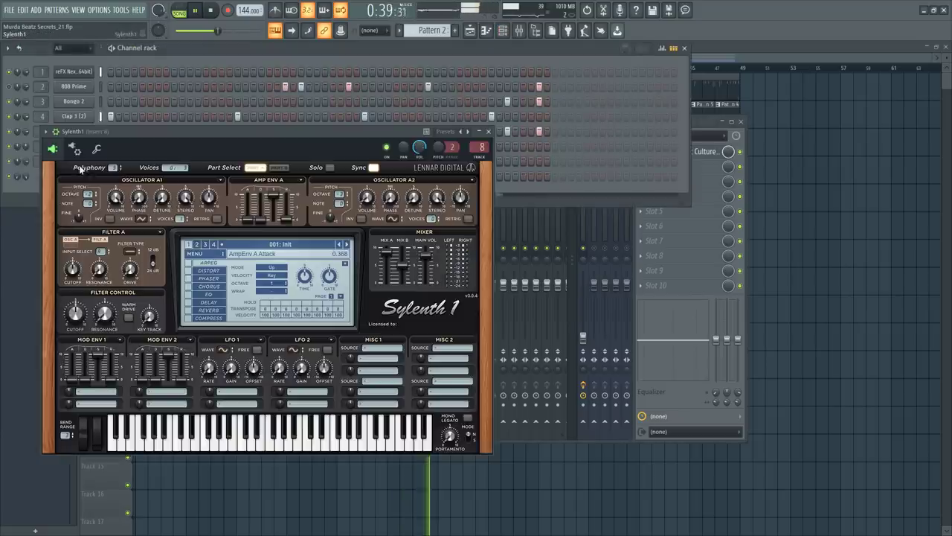
{"action": "left_click", "coordinate": [96, 149]}
{"action": "right_click", "coordinate": [228, 187]}
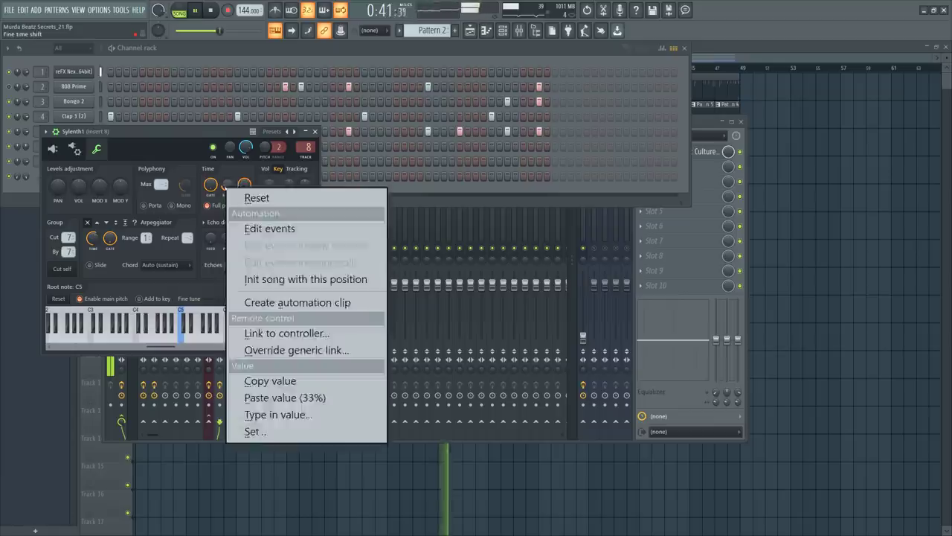
{"action": "left_click", "coordinate": [245, 196]}
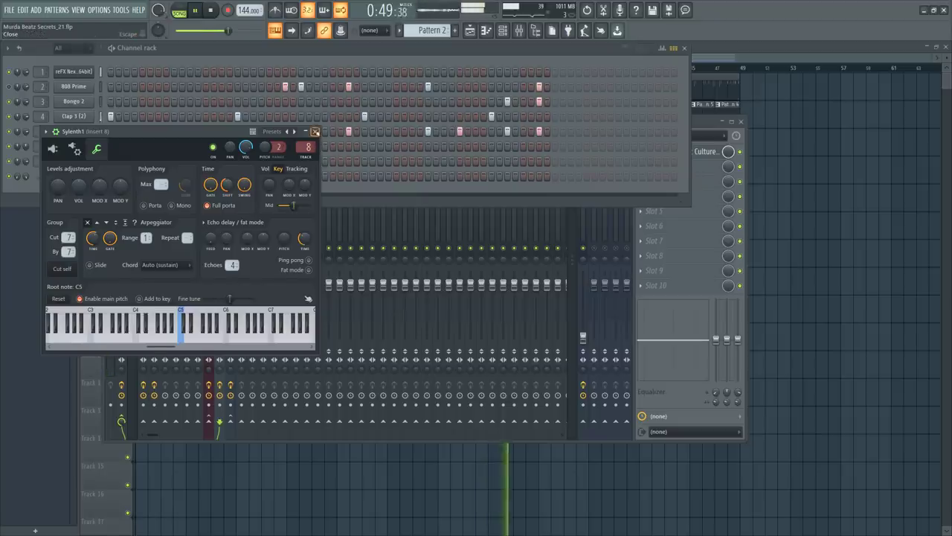
{"action": "left_click", "coordinate": [315, 132]}
Set the fader level of the UAD SSL E Channel Strip on the drums mixer track to -13.2 dB
{"action": "left_click", "coordinate": [712, 123]}
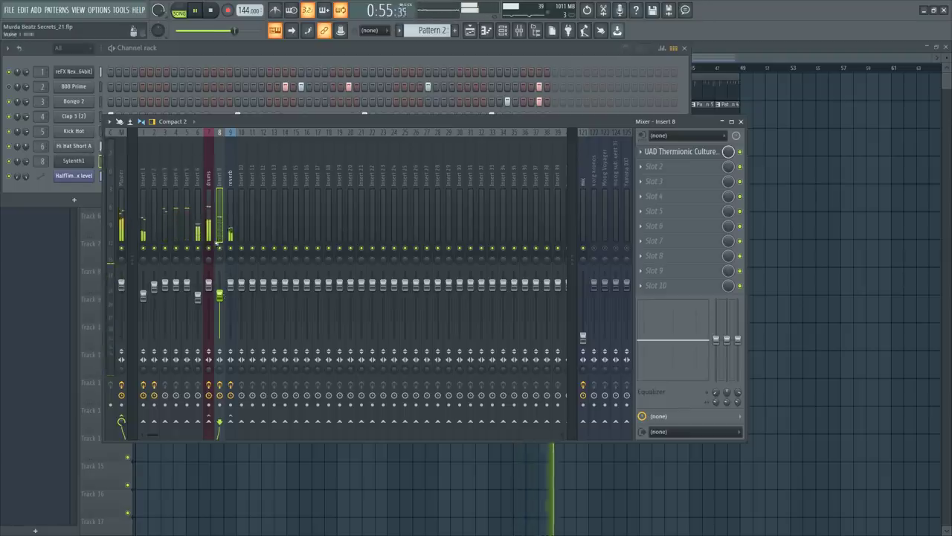
{"action": "left_click", "coordinate": [210, 174]}
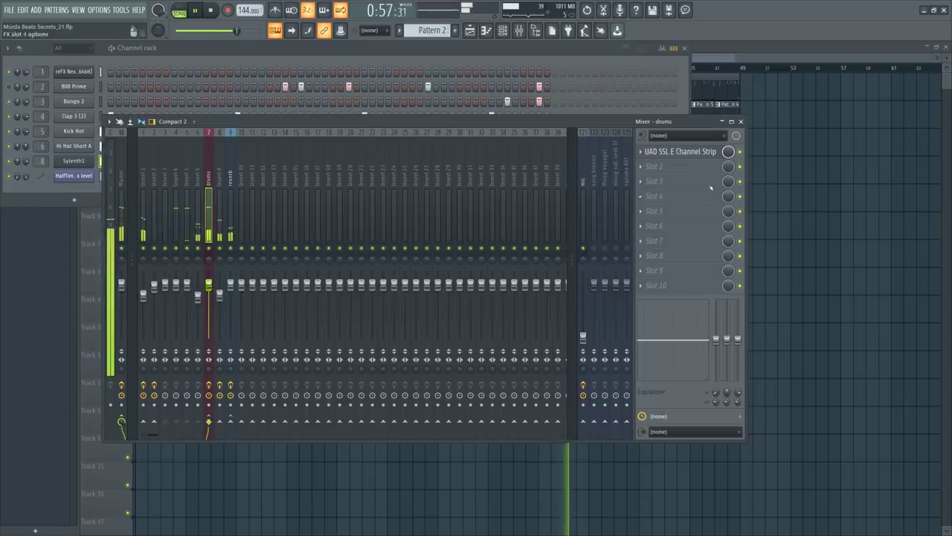
{"action": "left_click", "coordinate": [693, 154]}
{"action": "left_click_drag", "start_coordinate": [327, 287], "coordinate": [326, 276]}
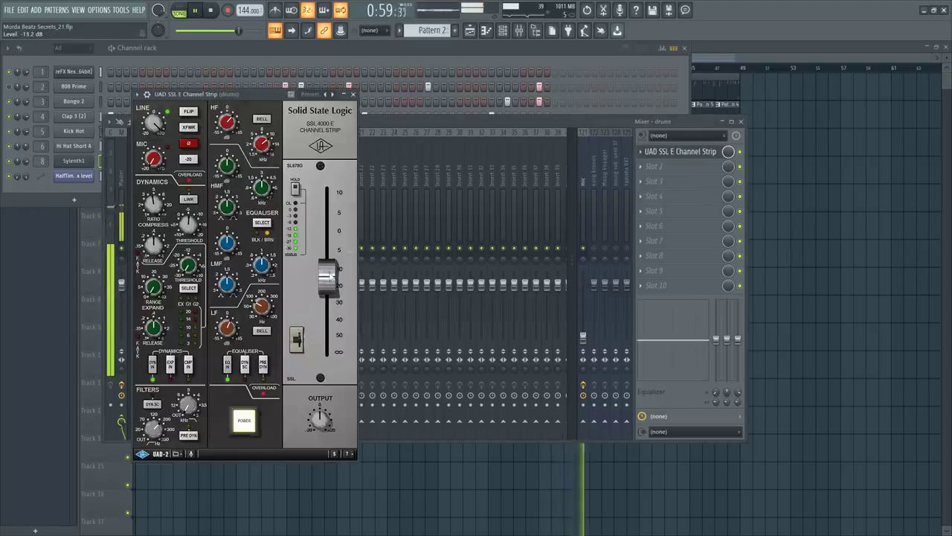
{"action": "left_click", "coordinate": [354, 95]}
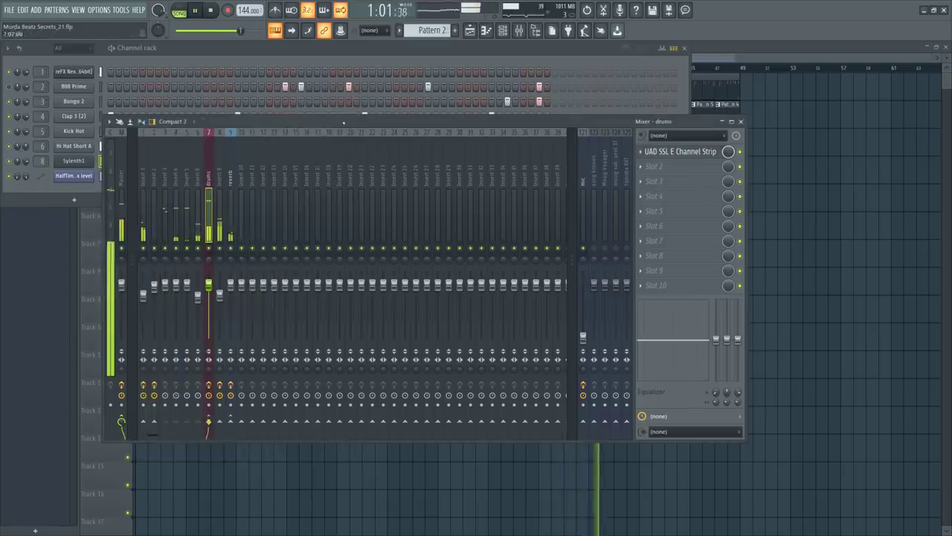
Engage the SSL E Channel Strip's compressor on the drums track, adjust its threshold and ratio, and set the release to 0.20 s
{"action": "left_click", "coordinate": [121, 223]}
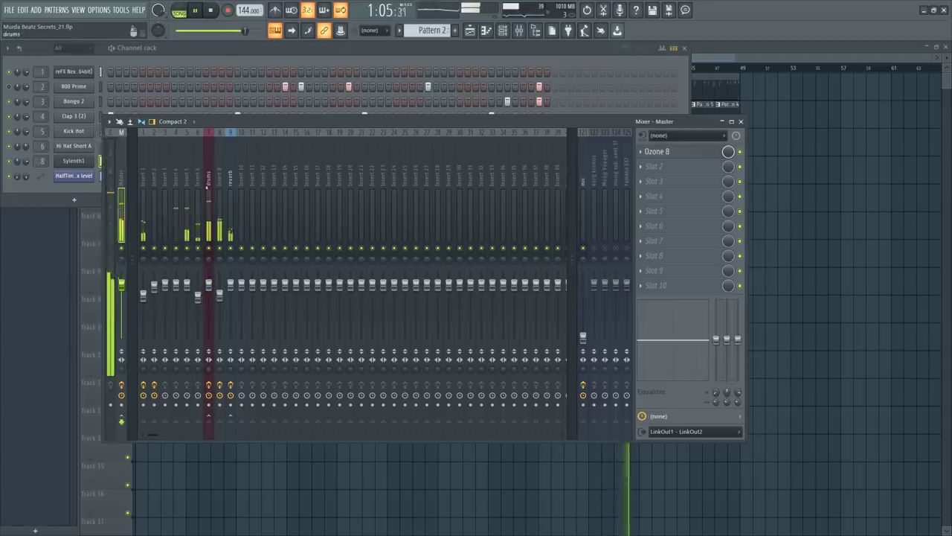
{"action": "left_click", "coordinate": [208, 247]}
{"action": "left_click", "coordinate": [669, 151]}
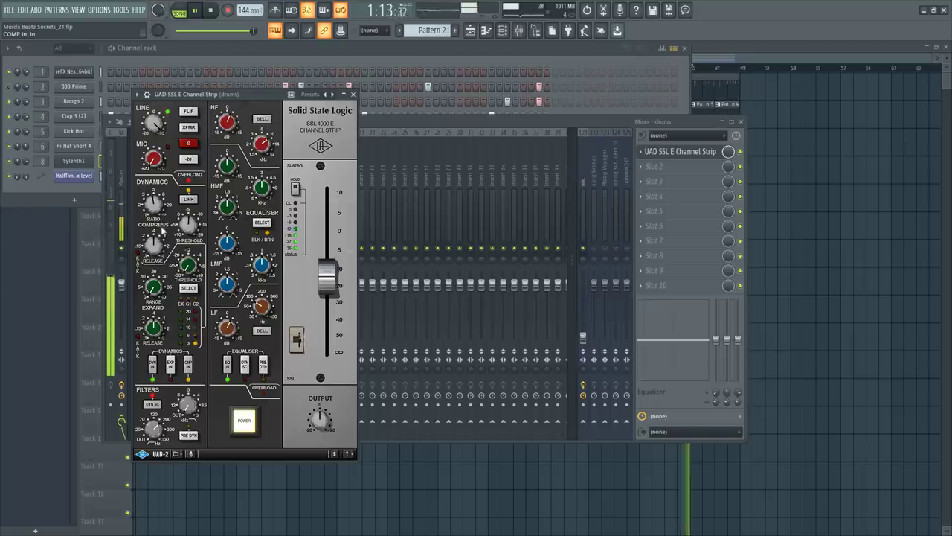
{"action": "scroll", "coordinate": [191, 264], "scroll_direction": "up", "scroll_amount": 1}
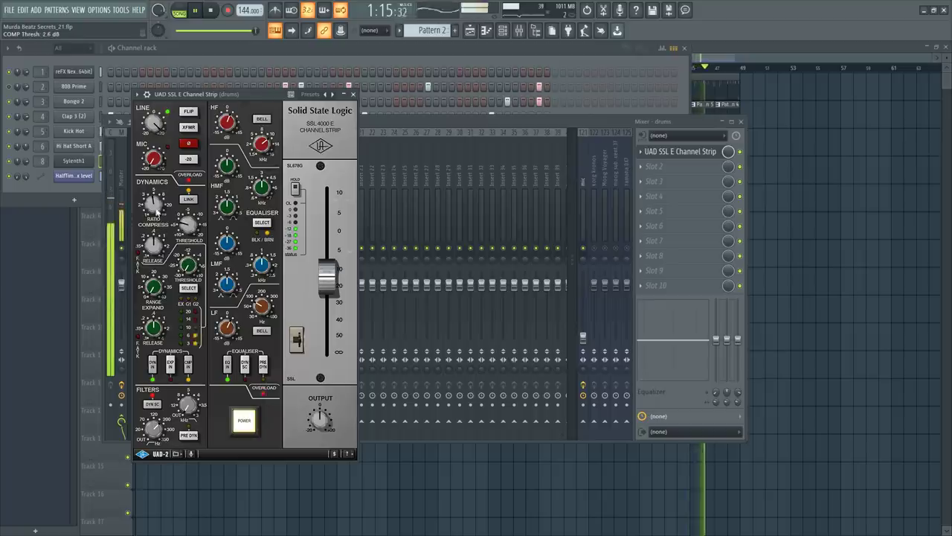
{"action": "left_click_drag", "start_coordinate": [165, 241], "coordinate": [157, 254]}
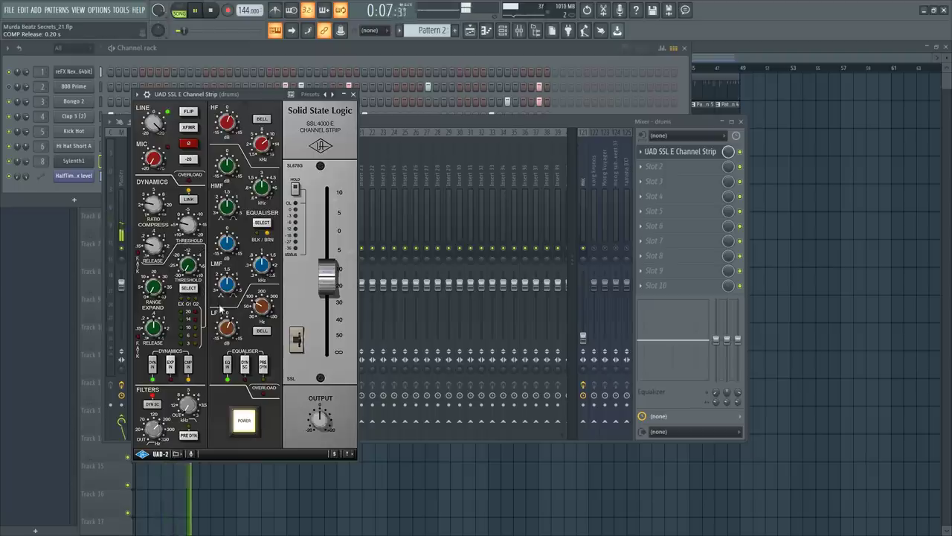
{"action": "left_click", "coordinate": [354, 95]}
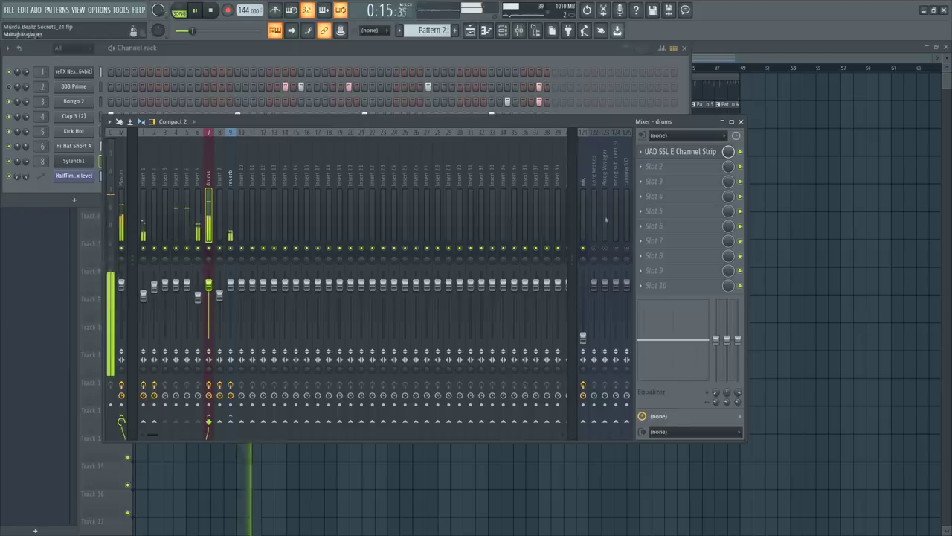
{"action": "left_click", "coordinate": [691, 153]}
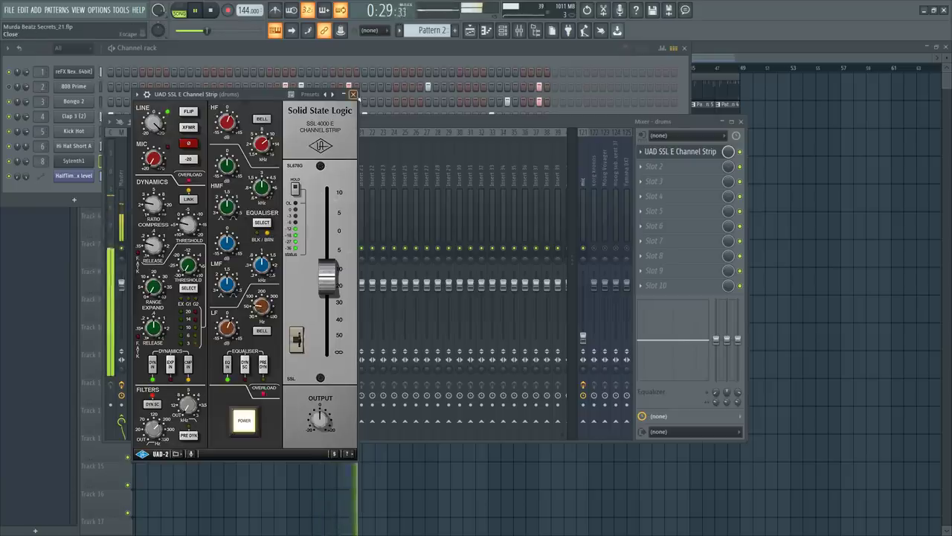
Close the drums track's SSL E Channel Strip and open Ozone 8 on the Master track
{"action": "left_click", "coordinate": [353, 94]}
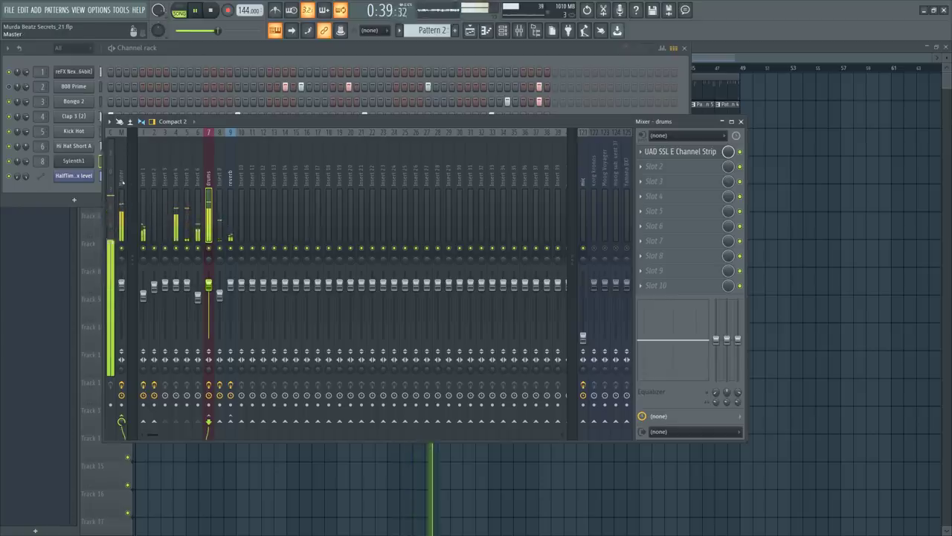
{"action": "left_click", "coordinate": [122, 421]}
{"action": "left_click", "coordinate": [143, 192]}
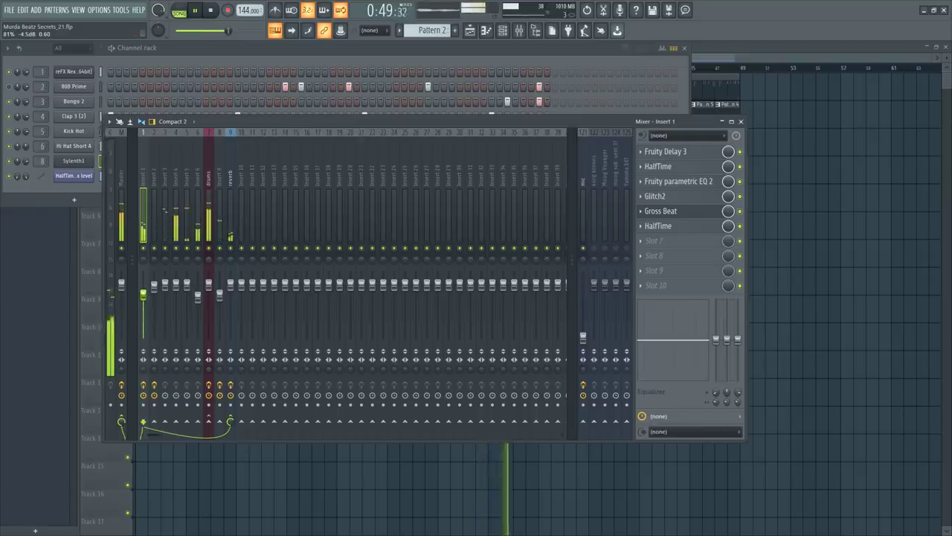
{"action": "left_click", "coordinate": [121, 178]}
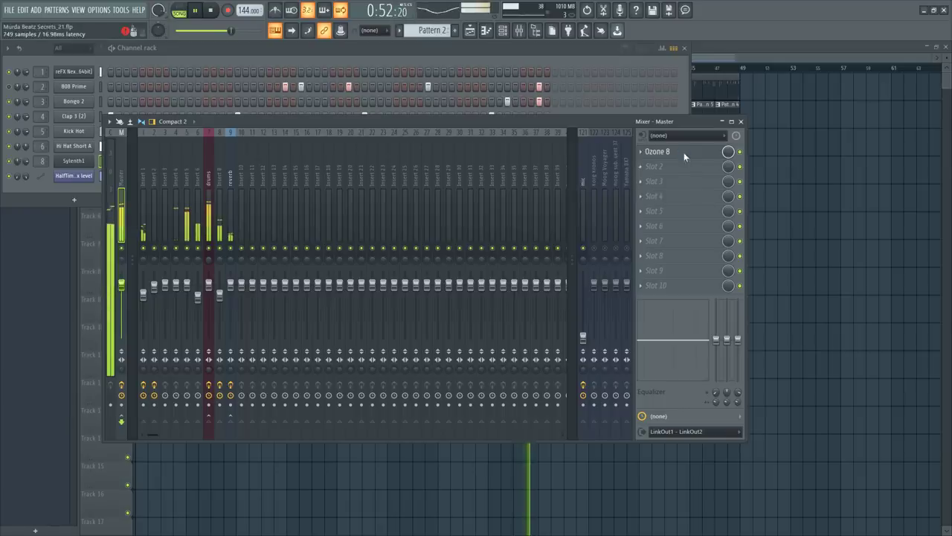
{"action": "left_click", "coordinate": [657, 151]}
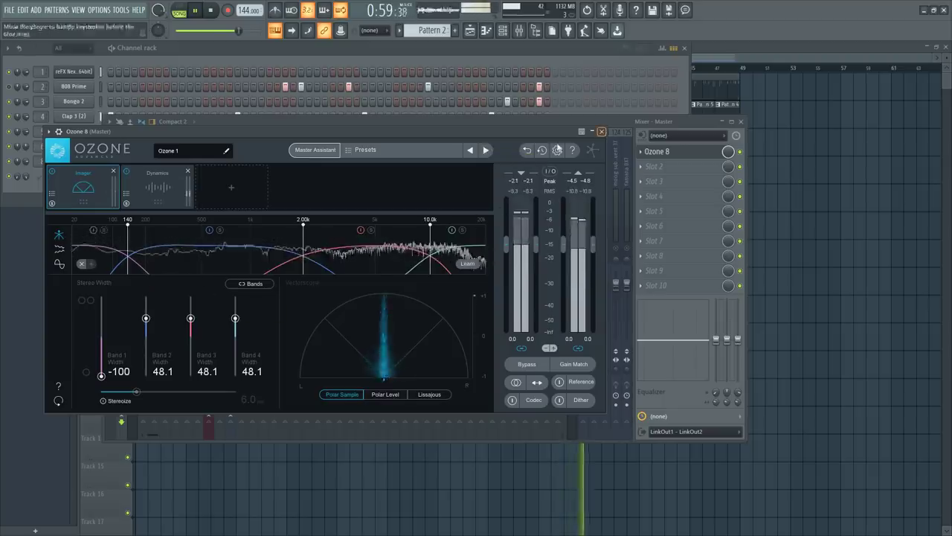
Set the Band 3 stereo width in Ozone 8's Imager to 50.6 and check the spectrum and correlation views
{"action": "left_click", "coordinate": [59, 264]}
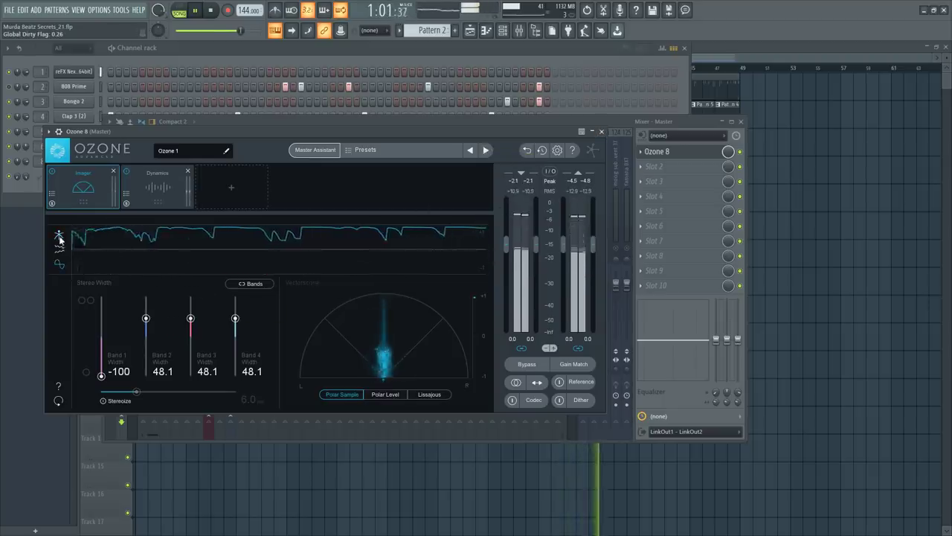
{"action": "left_click", "coordinate": [60, 234]}
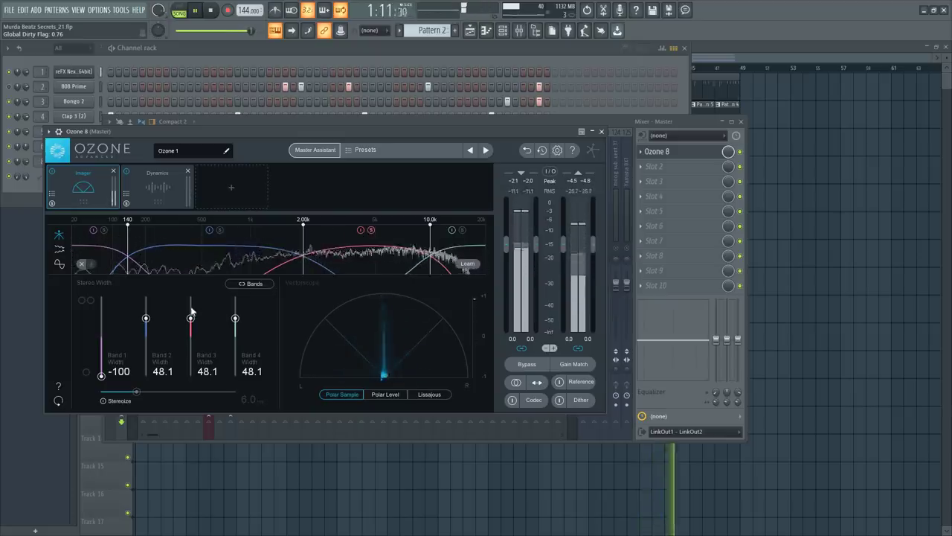
{"action": "mouse_move", "coordinate": [190, 319]}
{"action": "left_mouse_down"}
{"action": "mouse_move", "coordinate": [191, 307]}
{"action": "mouse_move", "coordinate": [191, 319]}
{"action": "left_mouse_up"}
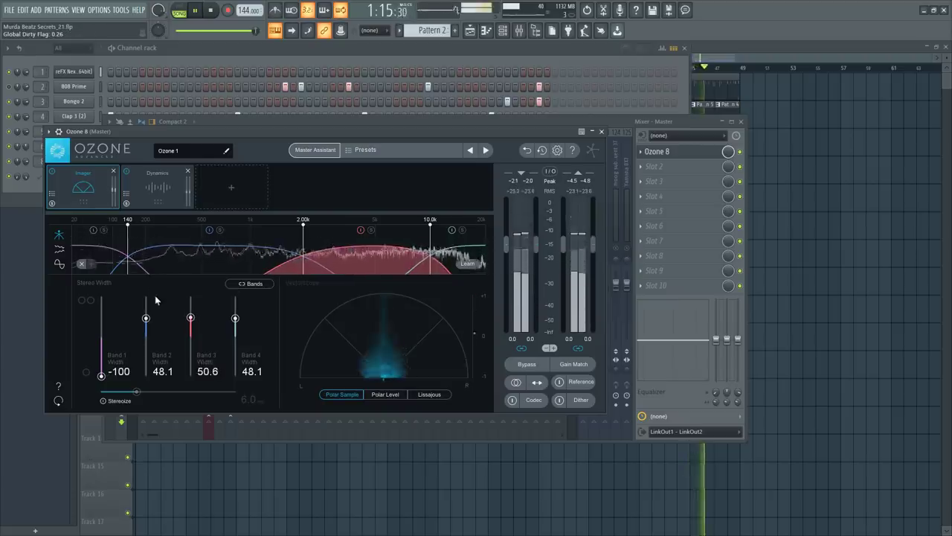
{"action": "left_click", "coordinate": [60, 236]}
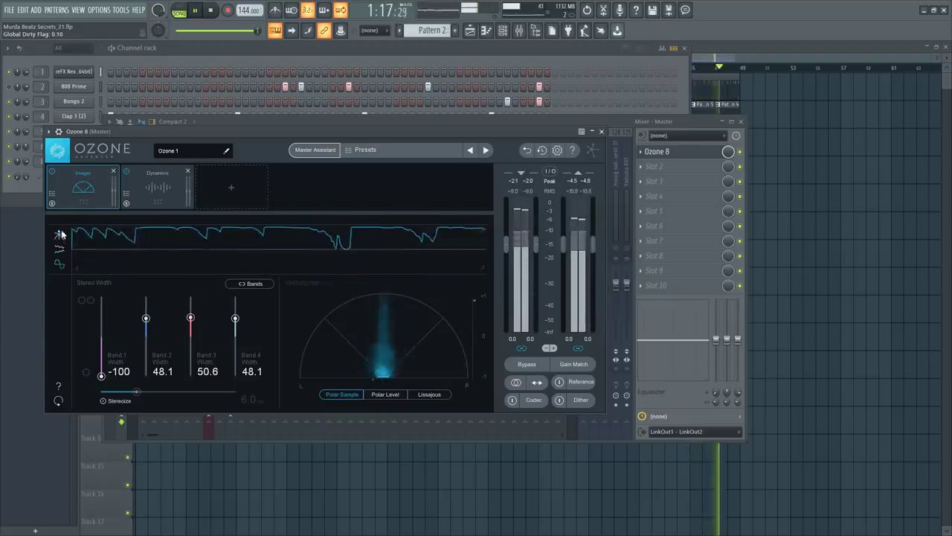
{"action": "left_click", "coordinate": [61, 235]}
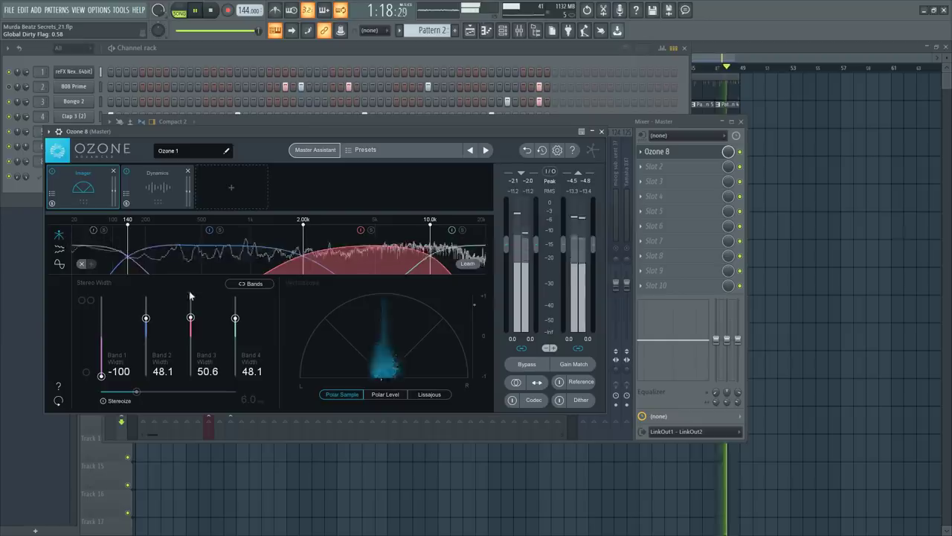
Add a Maximizer module to the Ozone 8 chain and set its ceiling to -1.1 dB with True Peak on
{"action": "left_click", "coordinate": [169, 194]}
{"action": "left_click", "coordinate": [218, 191]}
{"action": "key", "text": "space"}
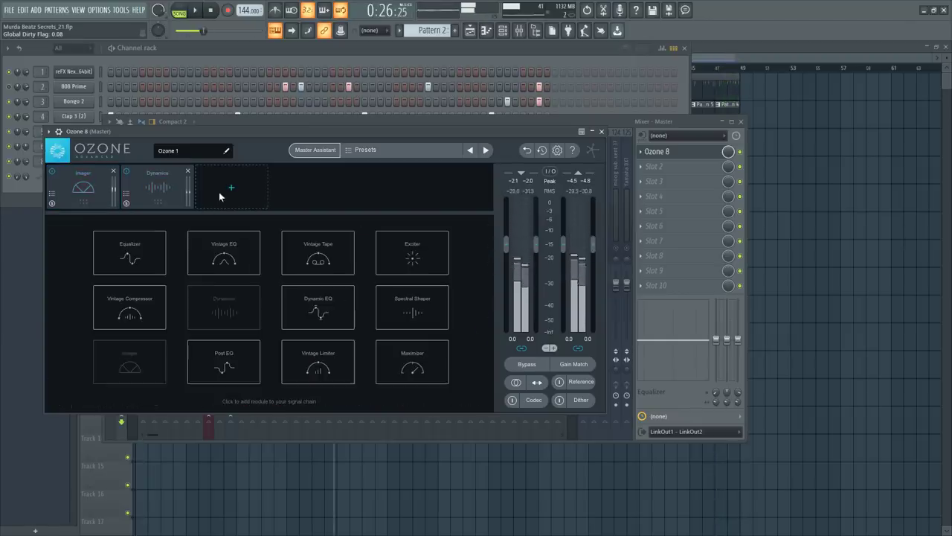
{"action": "left_click", "coordinate": [413, 361]}
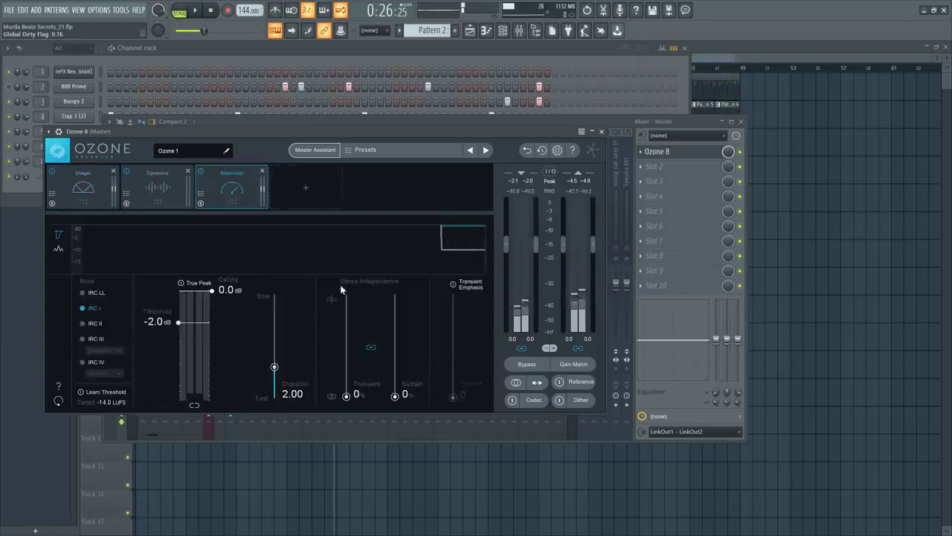
{"action": "left_click_drag", "start_coordinate": [228, 291], "coordinate": [233, 311]}
{"action": "key", "text": "space"}
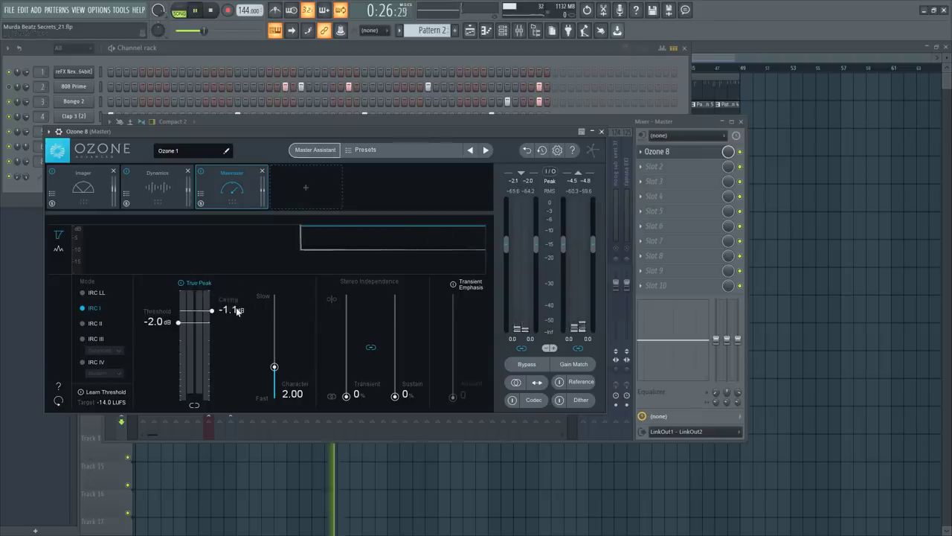
Lower the Maximizer's threshold to -5.2 dB while the song plays and close the Ozone 8 window
{"action": "left_click_drag", "start_coordinate": [158, 321], "coordinate": [163, 345]}
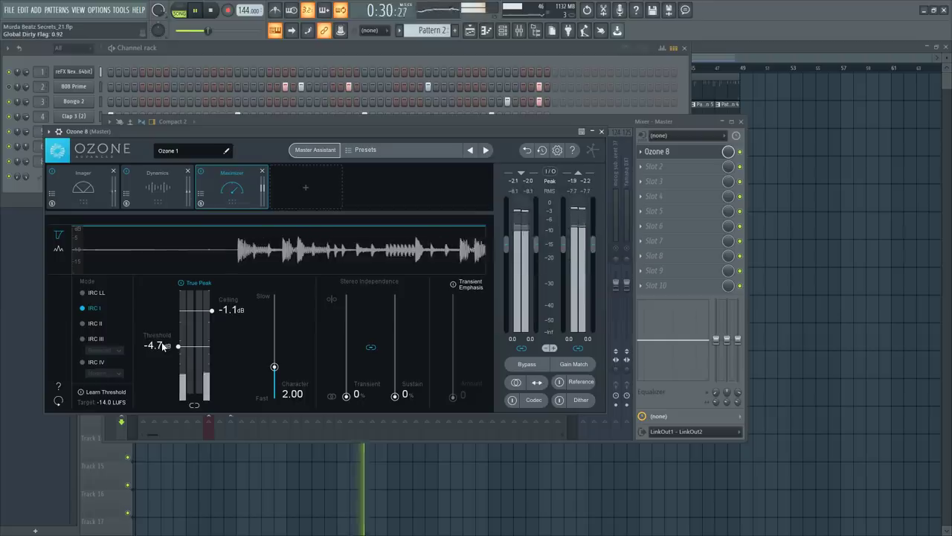
{"action": "left_click_drag", "start_coordinate": [163, 347], "coordinate": [165, 349]}
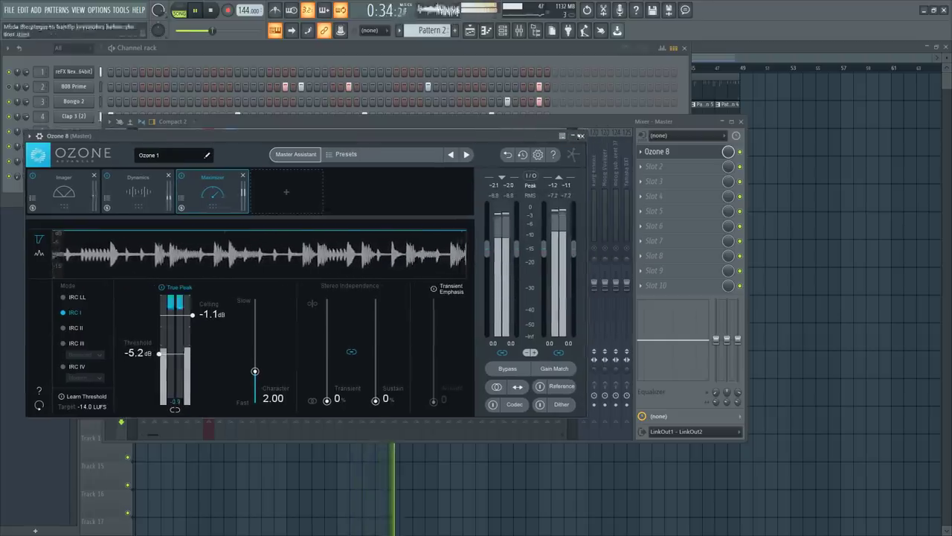
{"action": "left_click", "coordinate": [601, 131]}
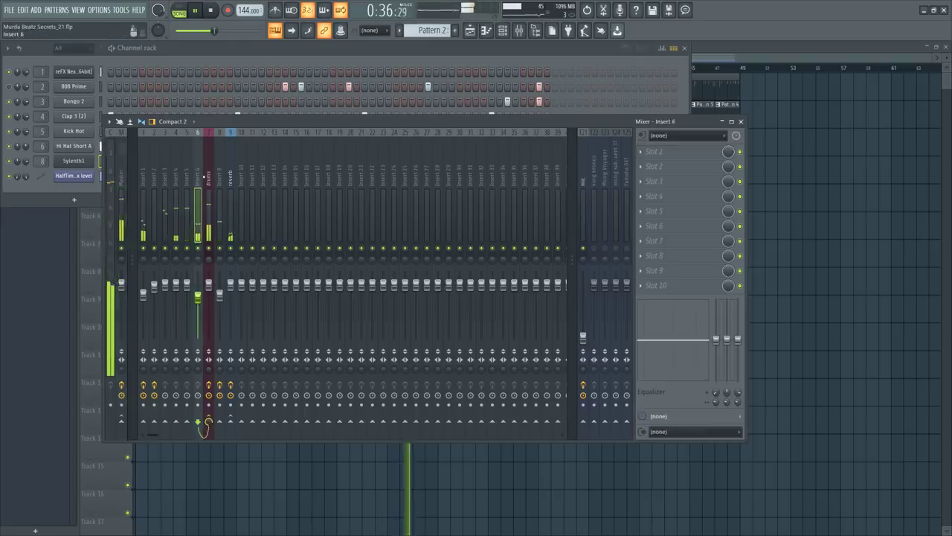
Review the SSL E Channel Strip on the drums mixer track during playback and close it
{"action": "left_click", "coordinate": [208, 216]}
{"action": "left_click", "coordinate": [699, 160]}
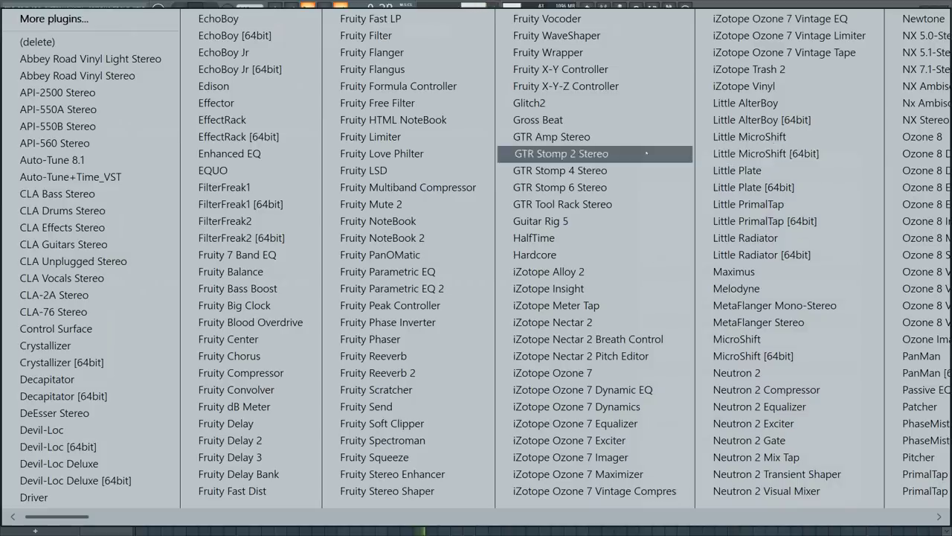
{"action": "key", "text": "Escape"}
{"action": "key", "text": "Escape"}
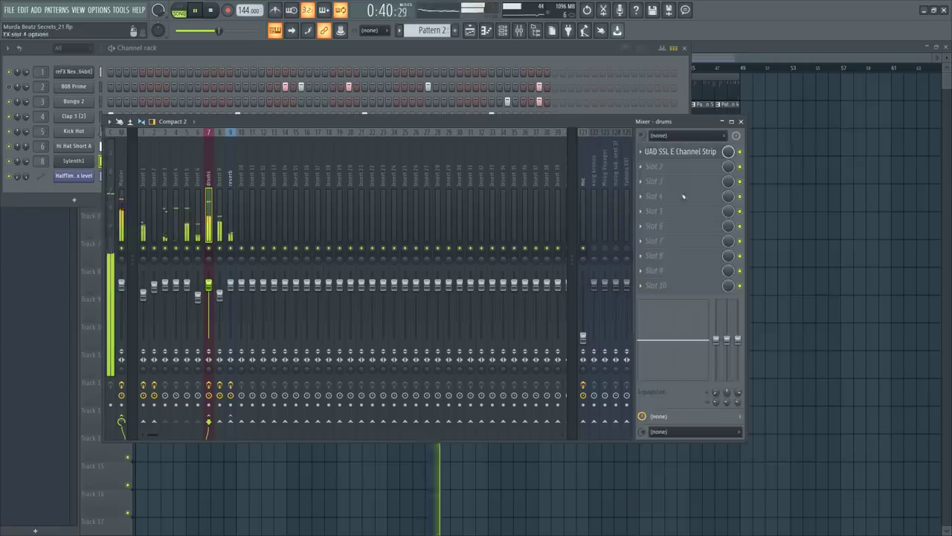
{"action": "left_click", "coordinate": [680, 151]}
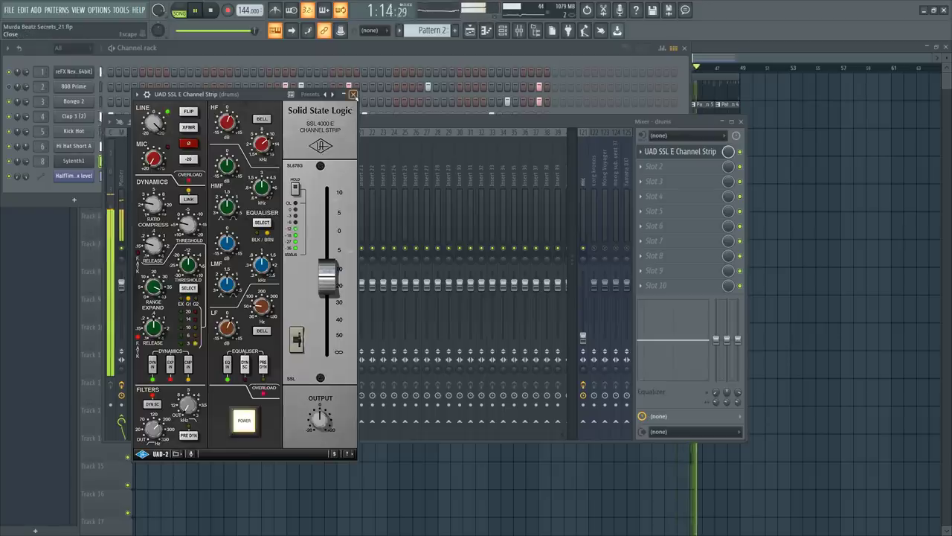
{"action": "left_click", "coordinate": [354, 95]}
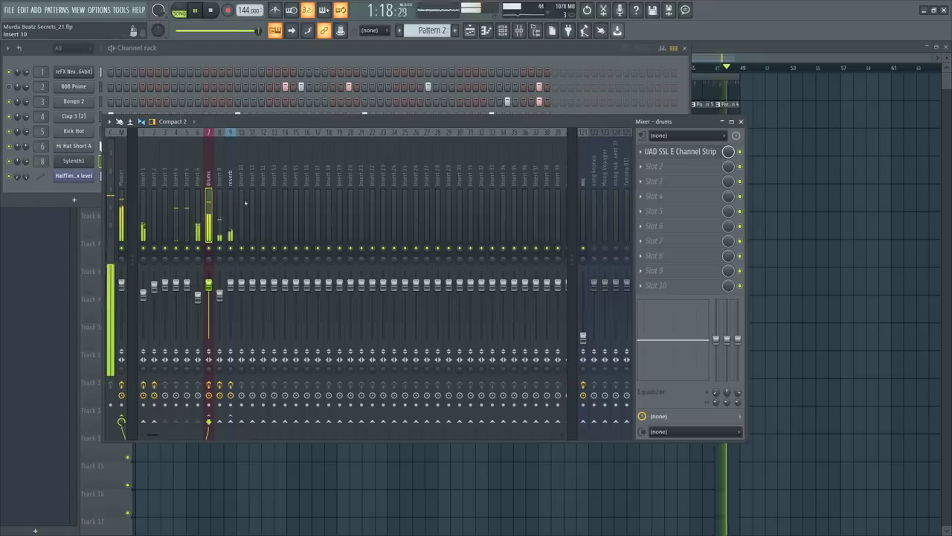
Reopen Ozone 8 on the Master track to check the Maximizer while the song plays, and close it
{"action": "key", "text": "F6"}
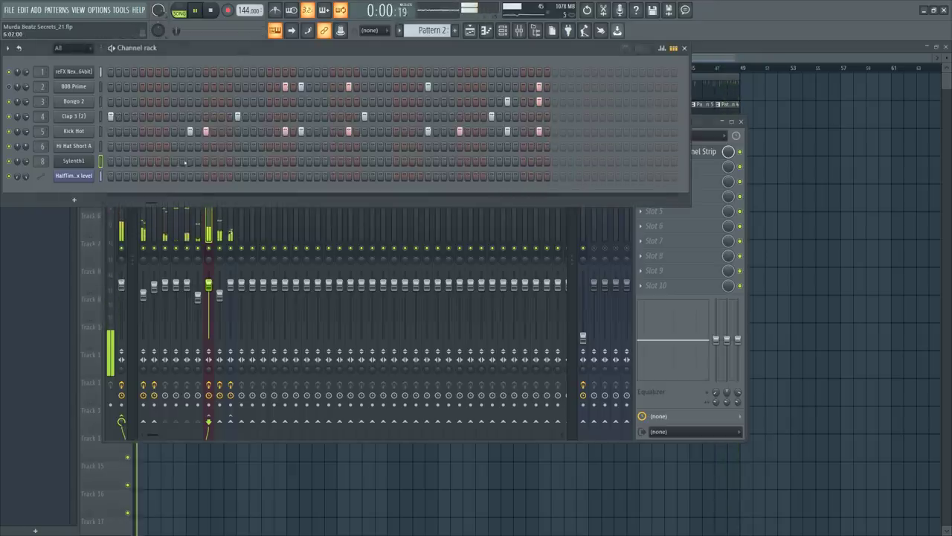
{"action": "key", "text": "F12"}
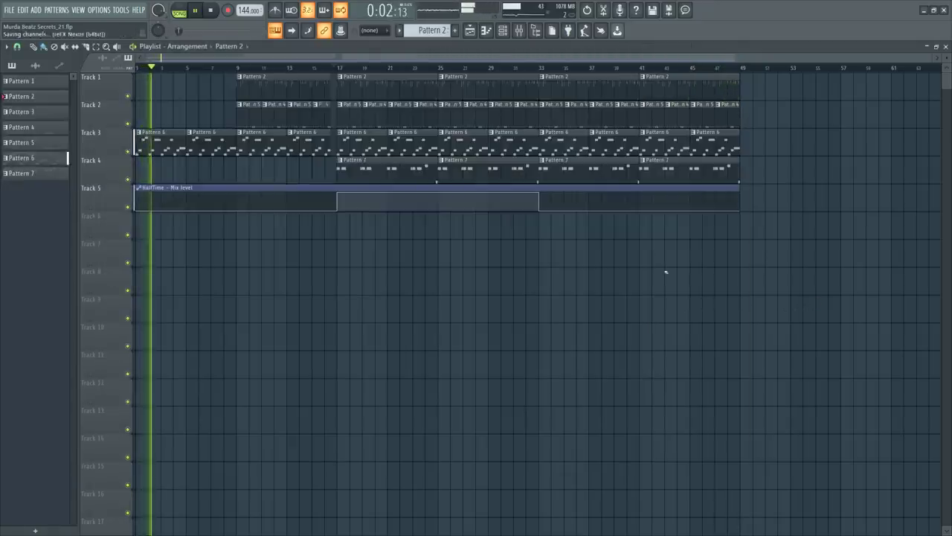
{"action": "left_click", "coordinate": [518, 31]}
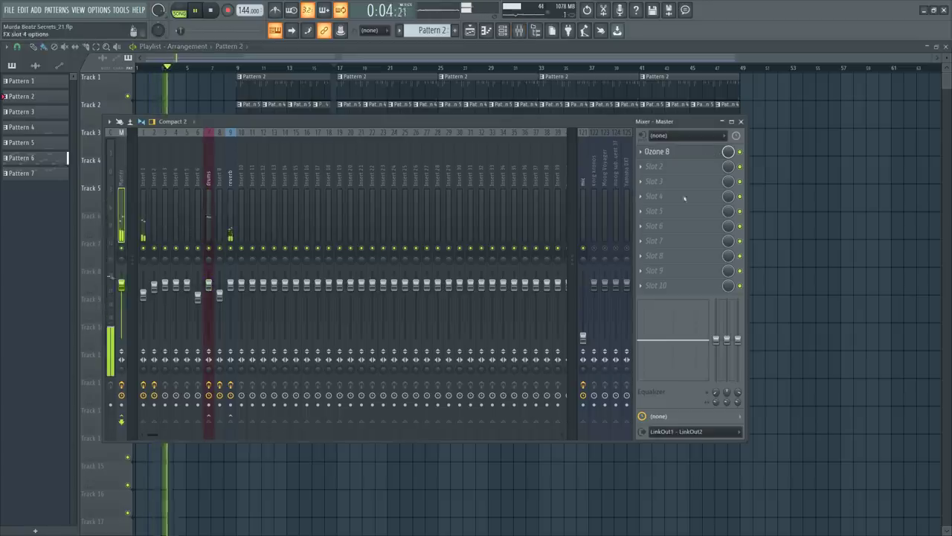
{"action": "left_click", "coordinate": [675, 155]}
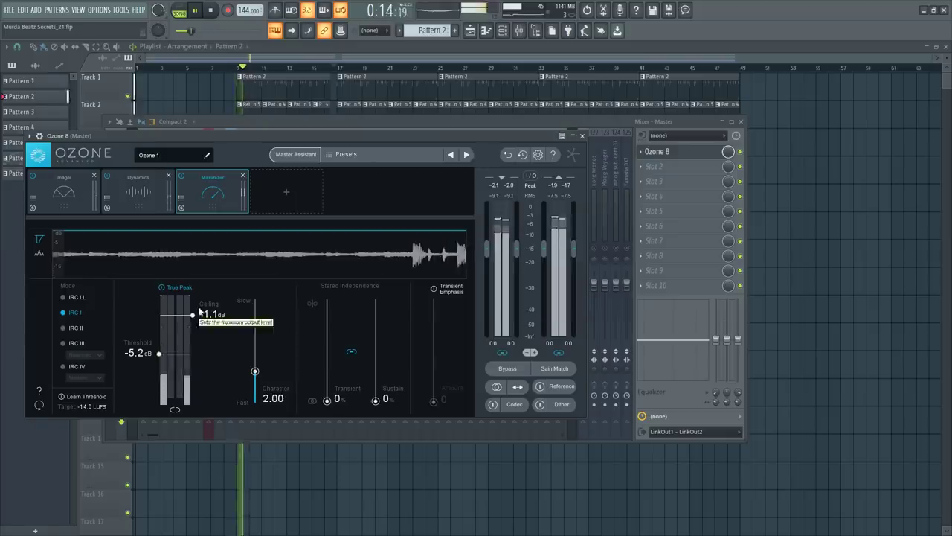
{"action": "left_click", "coordinate": [583, 135]}
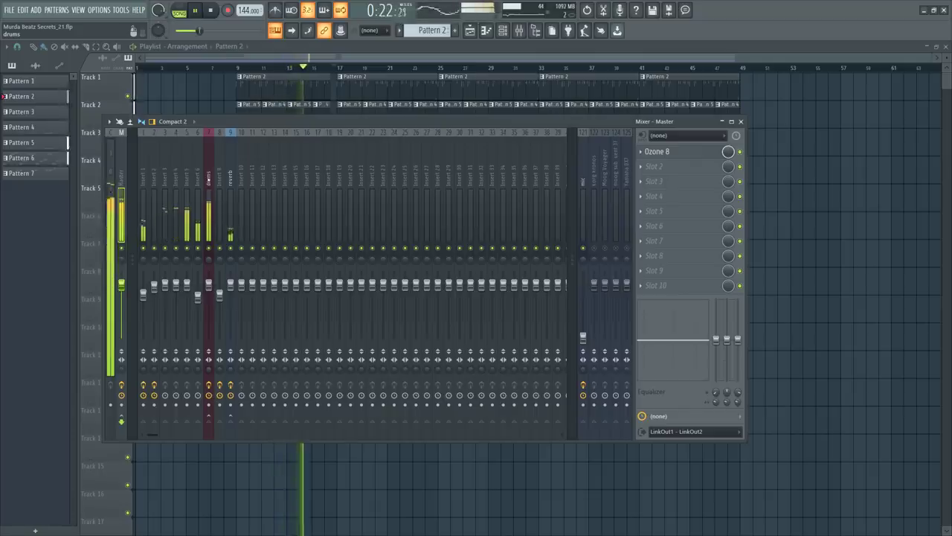
Lower the Insert 6 fader to -10.7 dB and raise the Insert 8 fader slightly
{"action": "left_click", "coordinate": [208, 216]}
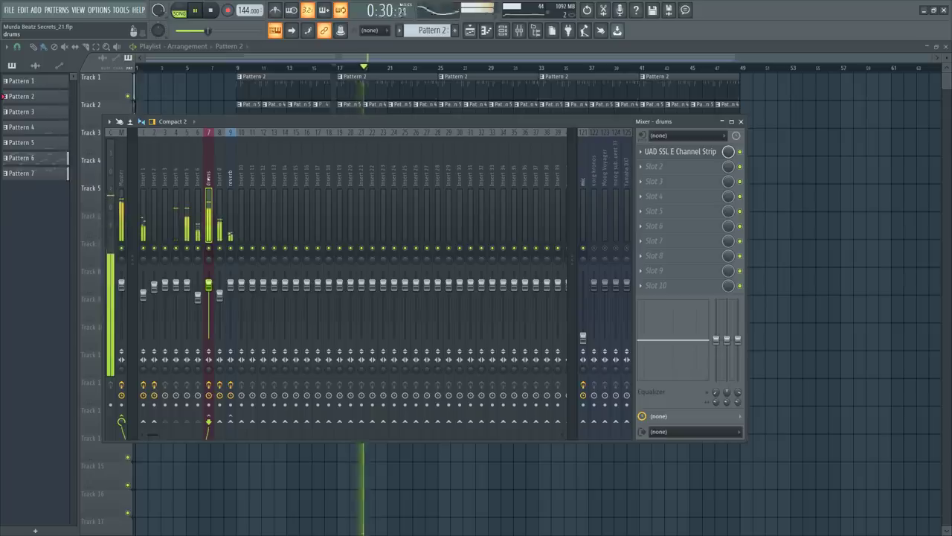
{"action": "left_click", "coordinate": [198, 296]}
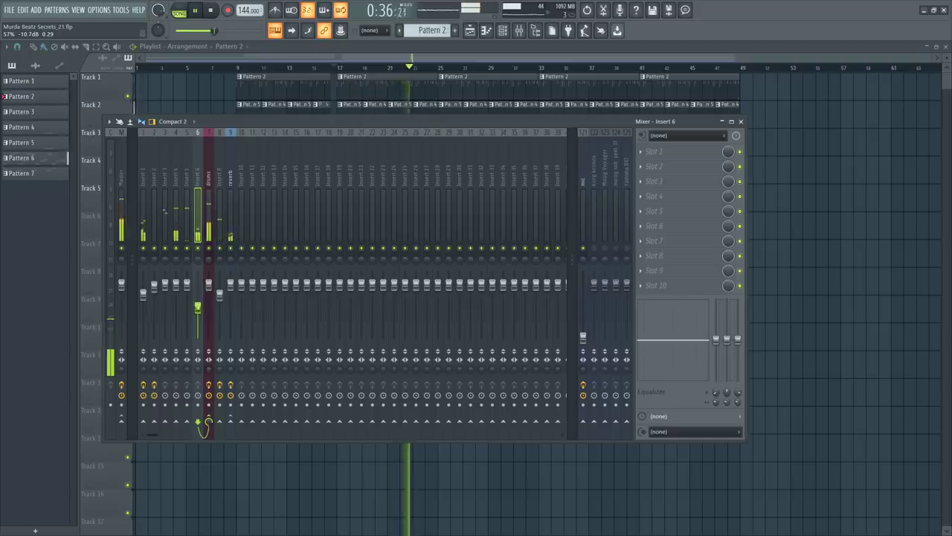
{"action": "left_click", "coordinate": [220, 296]}
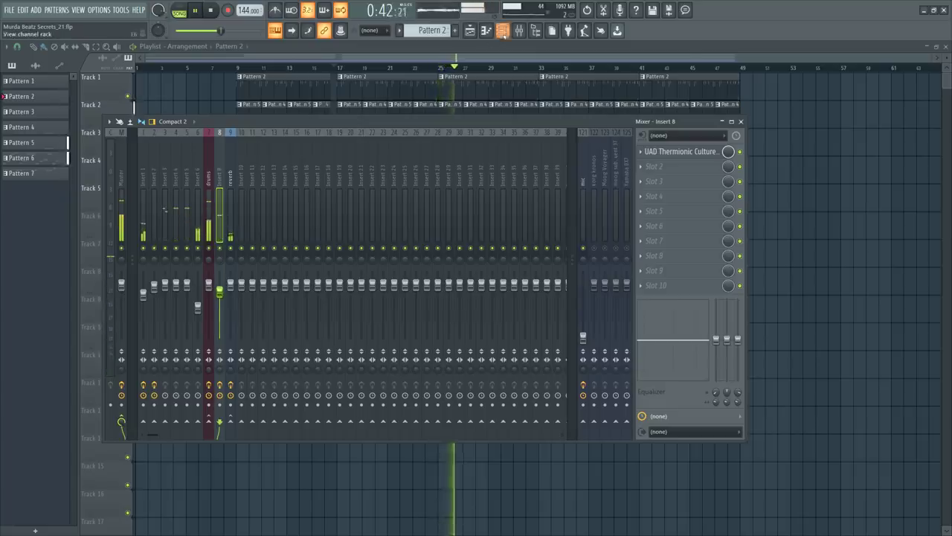
Inspect the Sylenth1 notes of Pattern 7, and make its Track 4 clip at bar 25 a unique pattern
{"action": "left_click", "coordinate": [502, 31]}
{"action": "left_click", "coordinate": [855, 198]}
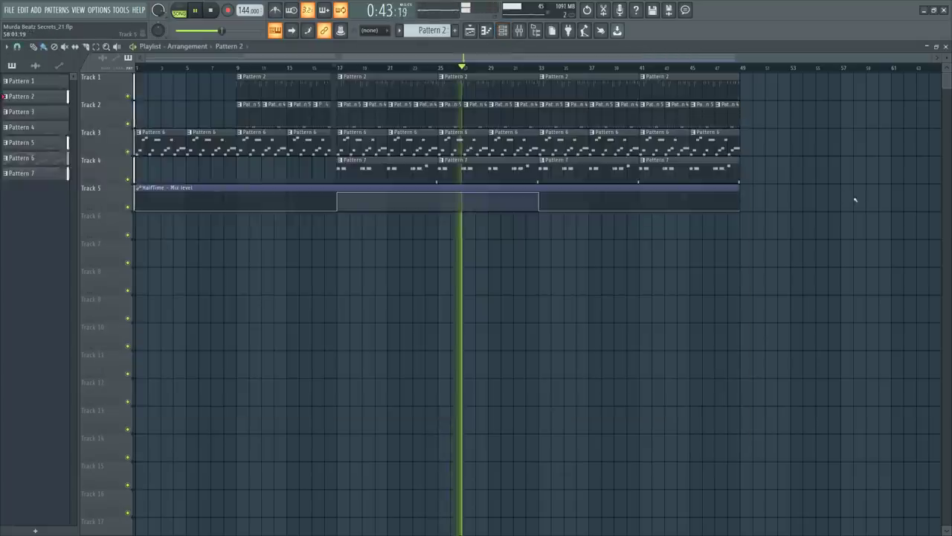
{"action": "double_click", "coordinate": [484, 166]}
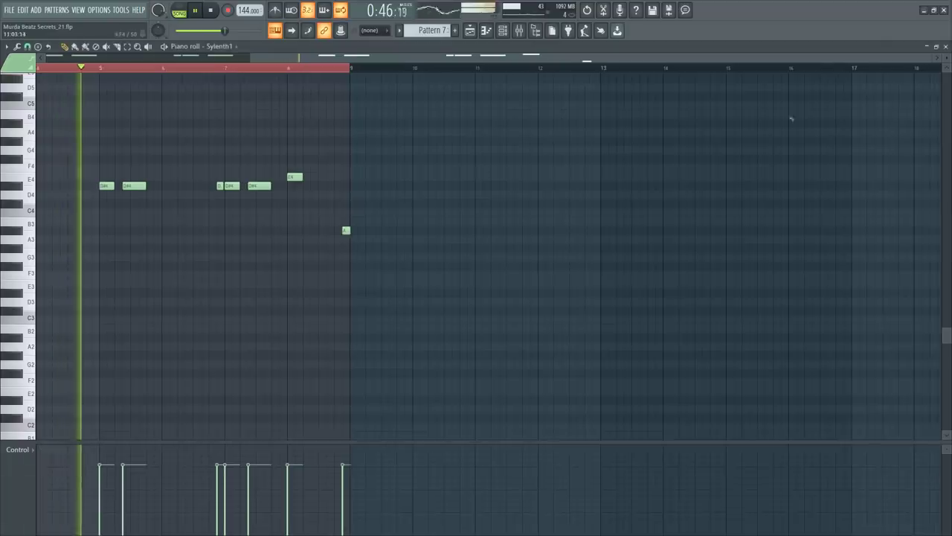
{"action": "key", "text": "F7"}
{"action": "key", "text": "F6"}
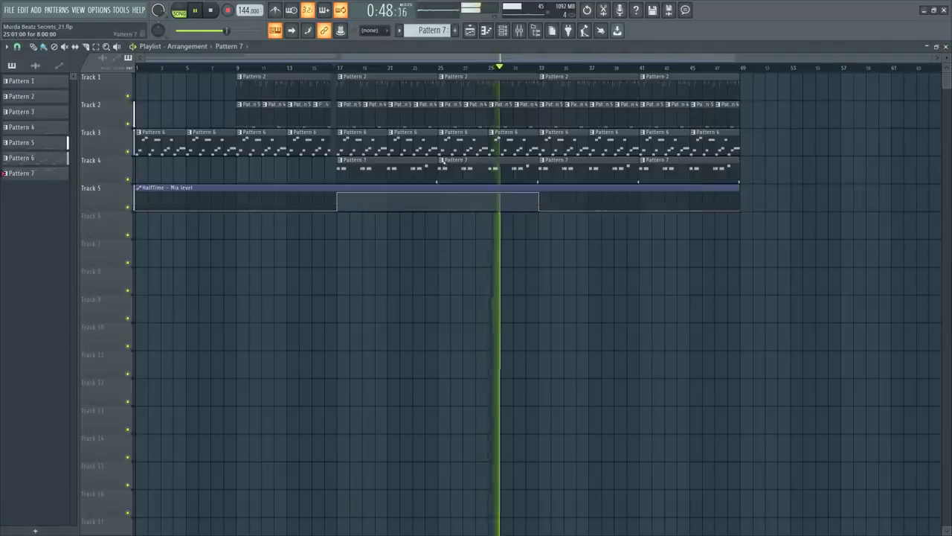
{"action": "right_click", "coordinate": [440, 163]}
{"action": "left_click", "coordinate": [489, 272]}
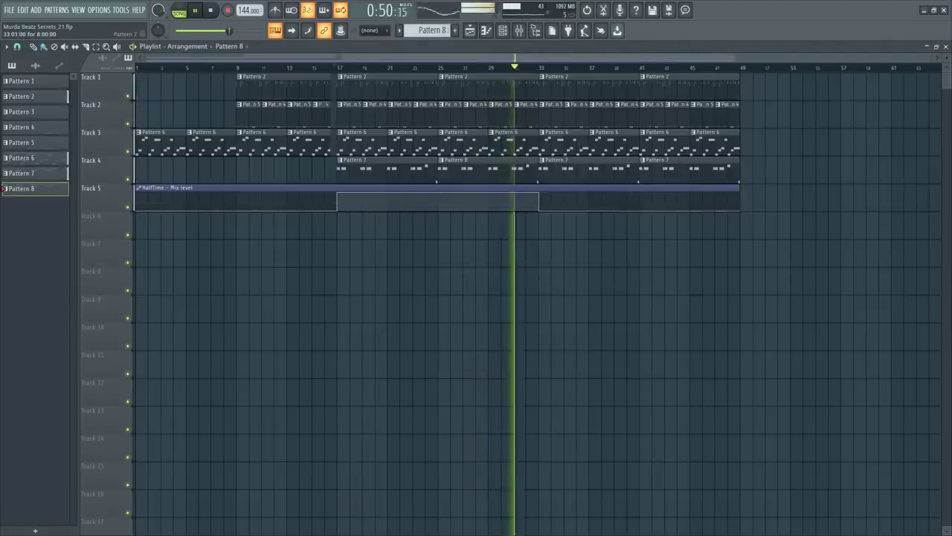
Stop playback and replace the Pattern 7 clip at bar 41 on Track 4 with Pattern 8, with snap set to Line
{"action": "key", "text": "space"}
{"action": "right_click", "coordinate": [640, 181]}
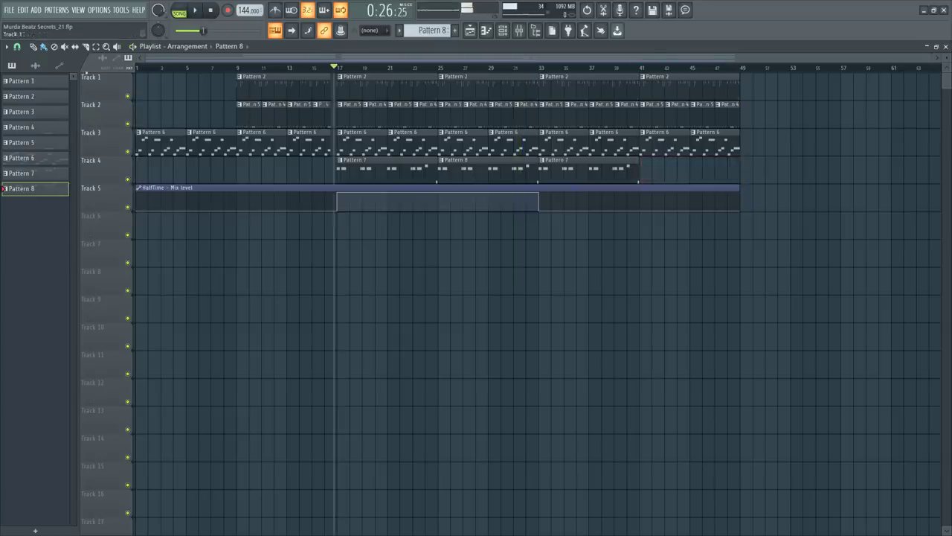
{"action": "left_click", "coordinate": [17, 46]}
{"action": "left_click", "coordinate": [34, 312]}
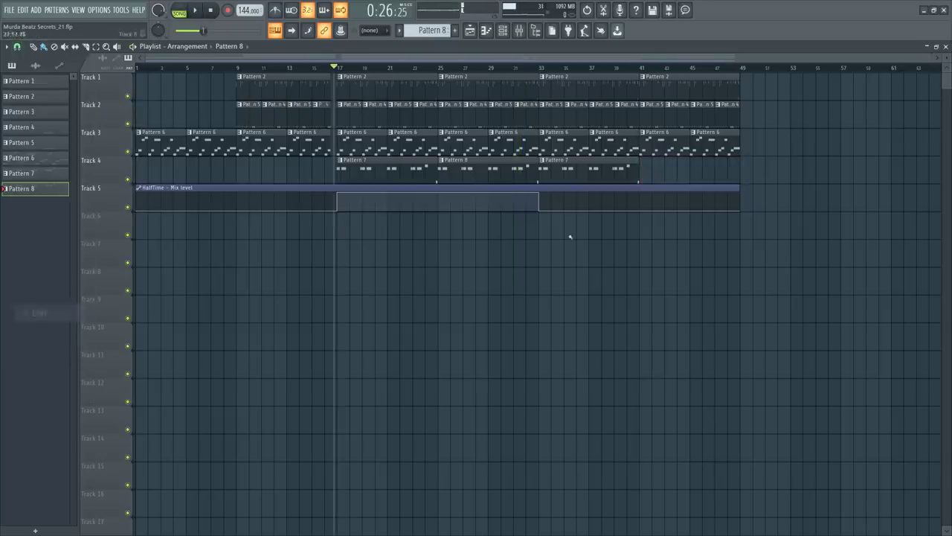
{"action": "left_click", "coordinate": [651, 174]}
Loop playback over the eight bars starting at bar 25 and open Pattern 8's Sylenth1 notes in the piano roll
{"action": "left_click_drag", "start_coordinate": [440, 67], "coordinate": [538, 66]}
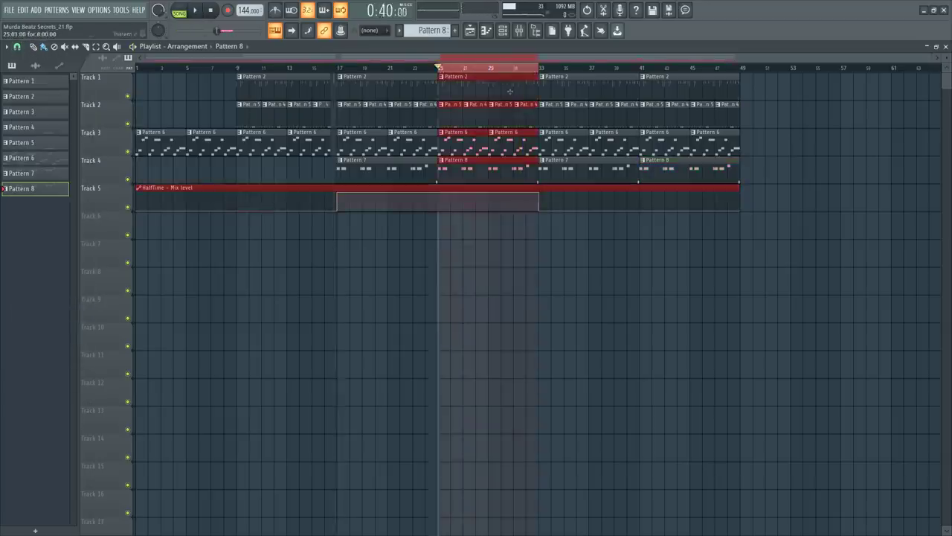
{"action": "key", "text": "space"}
{"action": "key", "text": "F7"}
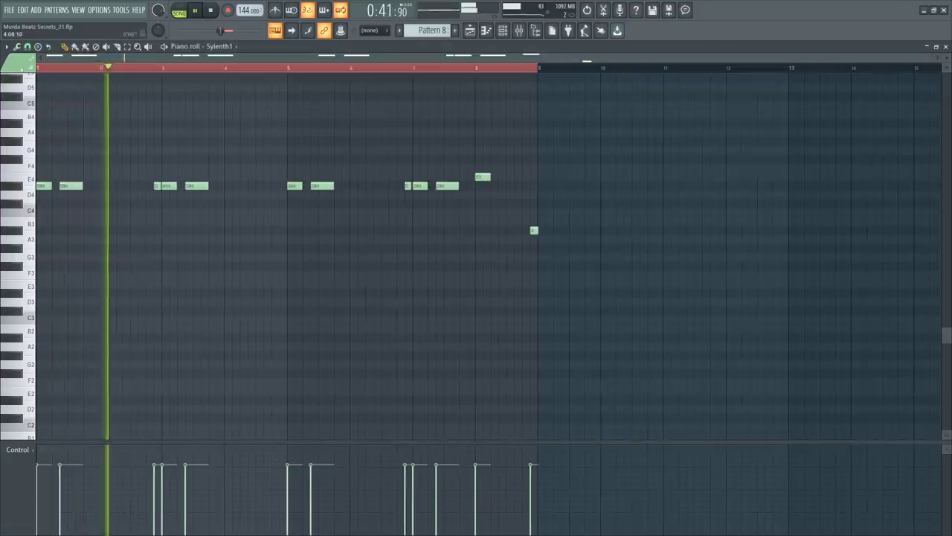
Add a short B4 note at step 5 of bar 2, followed by an F4 note lengthened to about three steps
{"action": "scroll", "coordinate": [149, 195], "scroll_direction": "up", "scroll_amount": 3}
{"action": "left_click", "coordinate": [141, 167]}
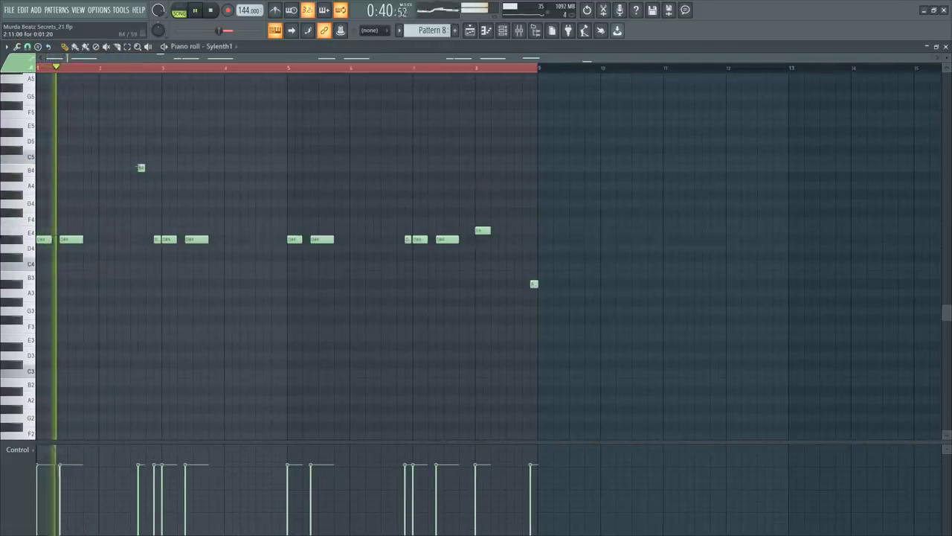
{"action": "left_click_drag", "start_coordinate": [141, 167], "coordinate": [120, 167]}
{"action": "key", "text": "space"}
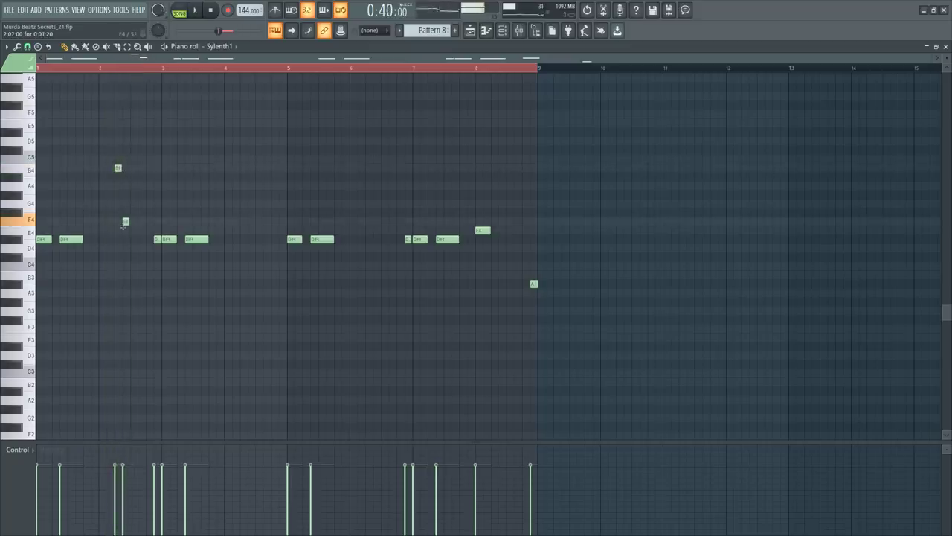
{"action": "key", "text": "space"}
{"action": "left_click_drag", "start_coordinate": [128, 221], "coordinate": [145, 221]}
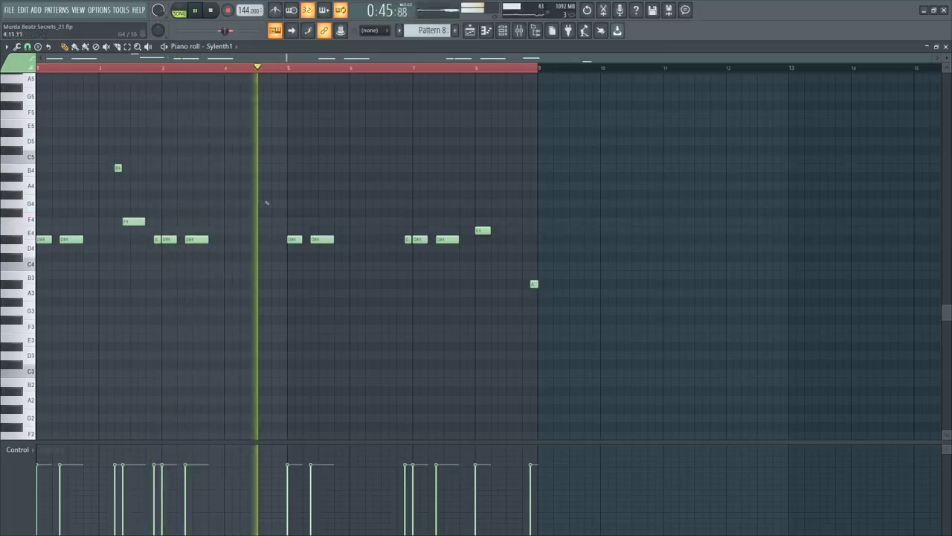
Add a short D#5 note at step 13 of bar 4 and play the loop to audition it
{"action": "key", "text": "space"}
{"action": "left_click", "coordinate": [272, 124]}
{"action": "left_click_drag", "start_coordinate": [273, 123], "coordinate": [273, 131]}
{"action": "key", "text": "space"}
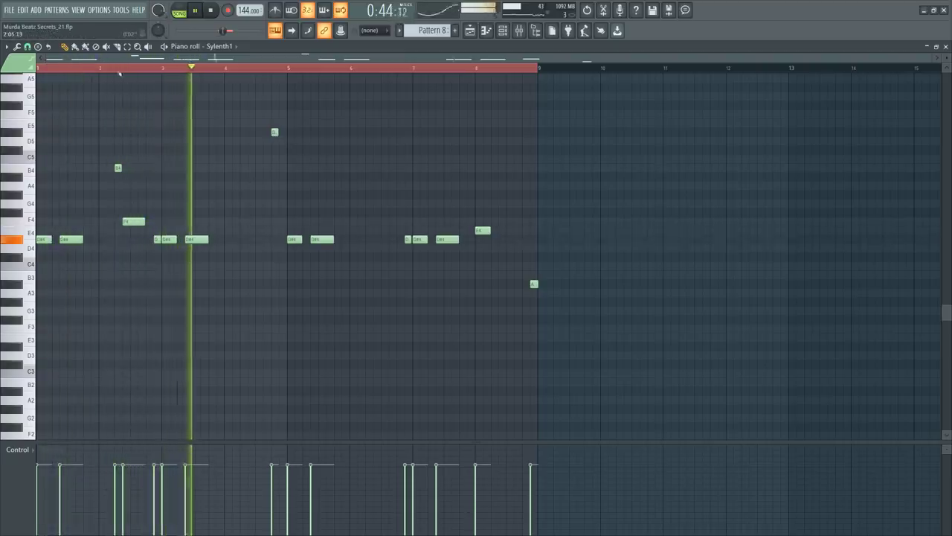
Lengthen the B4 note in bar 2 slightly so it overlaps the start of the F4 note
{"action": "scroll", "coordinate": [125, 177], "scroll_direction": "up", "scroll_amount": 5}
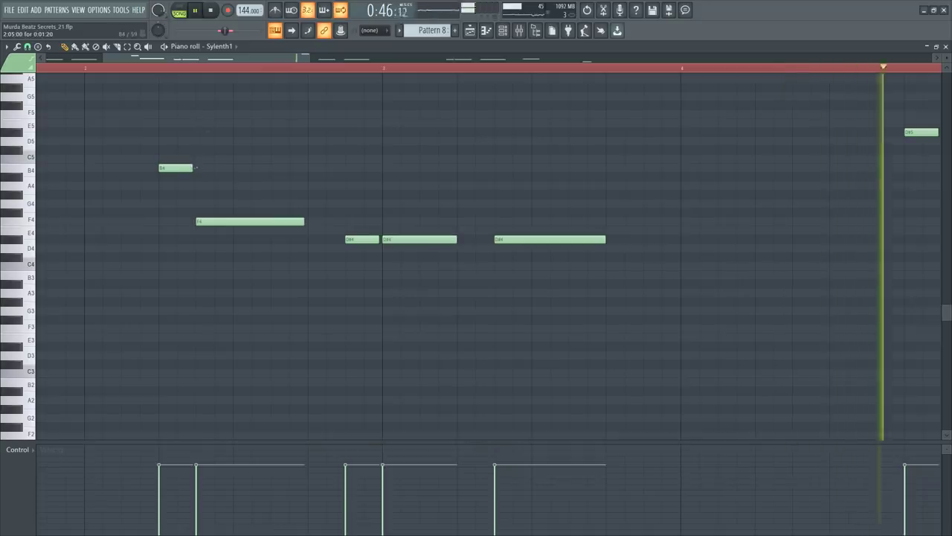
{"action": "key", "text": "space"}
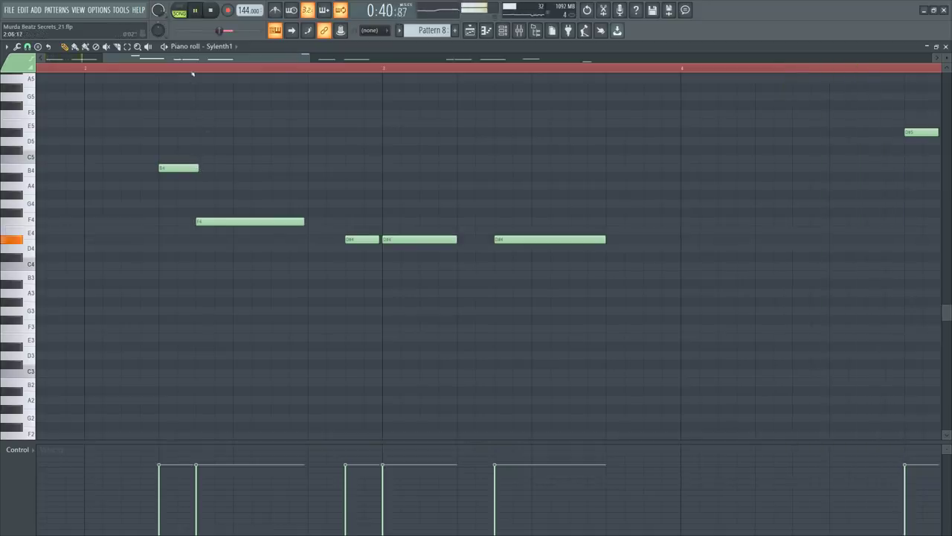
{"action": "scroll", "coordinate": [192, 74], "scroll_direction": "down", "scroll_amount": 4}
{"action": "scroll", "coordinate": [192, 73], "scroll_direction": "down", "scroll_amount": 1}
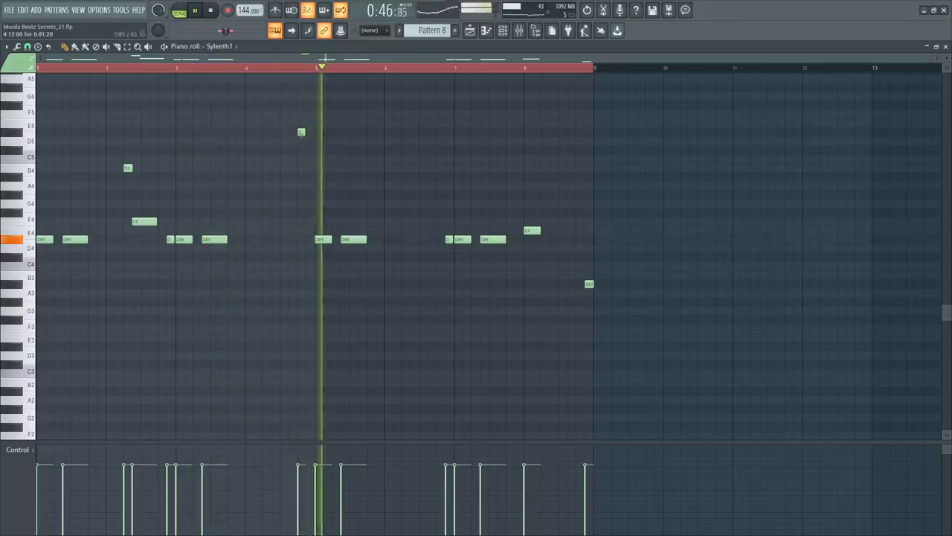
Add a short E4 note at the end of bar 4 and extend it and the D#5 to meet the notes that follow
{"action": "key", "text": "space"}
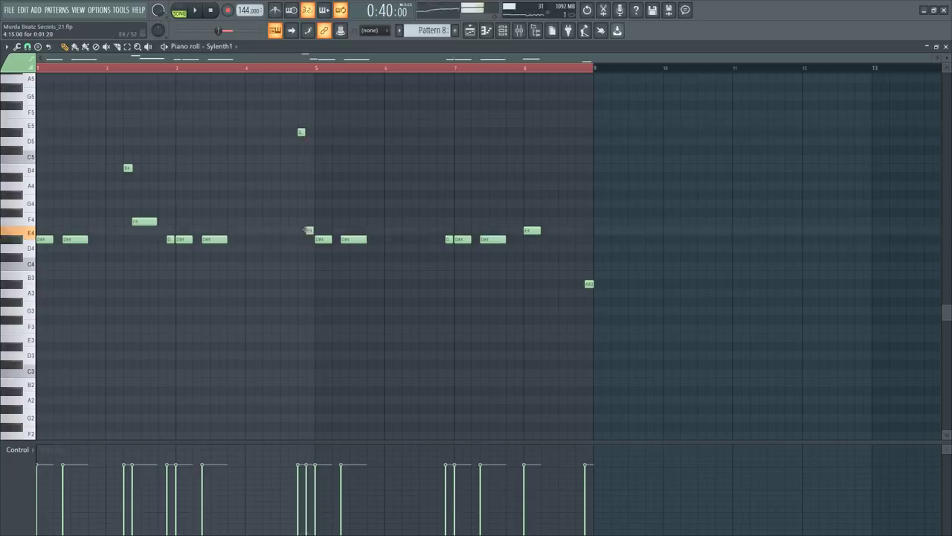
{"action": "key", "text": "space"}
{"action": "left_click", "coordinate": [291, 68]}
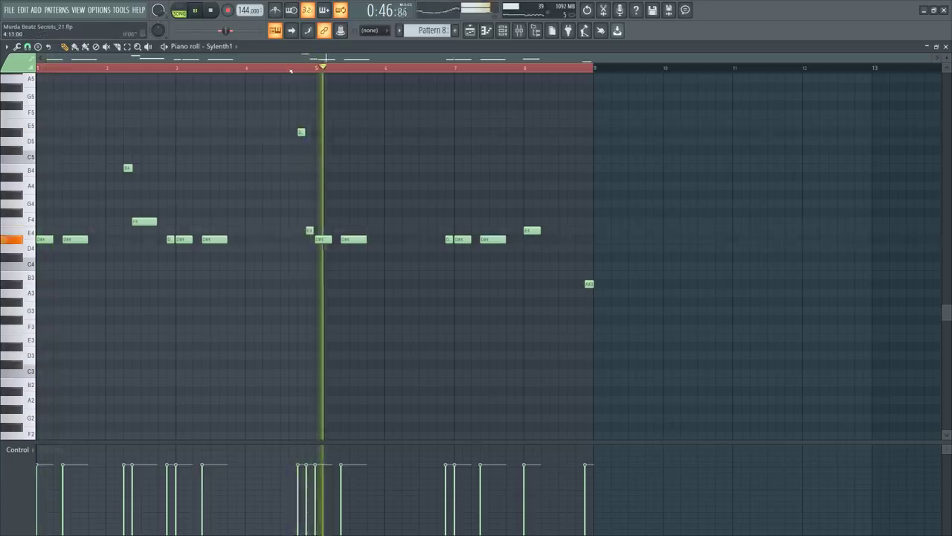
{"action": "scroll", "coordinate": [290, 71], "scroll_direction": "up", "scroll_amount": 4}
{"action": "left_click_drag", "start_coordinate": [330, 112], "coordinate": [363, 246]}
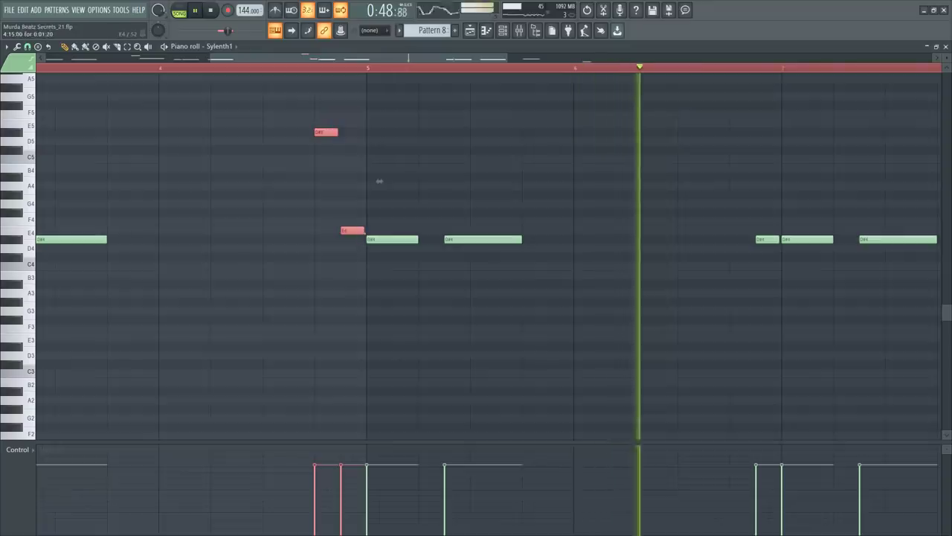
{"action": "key", "text": "ctrl+q"}
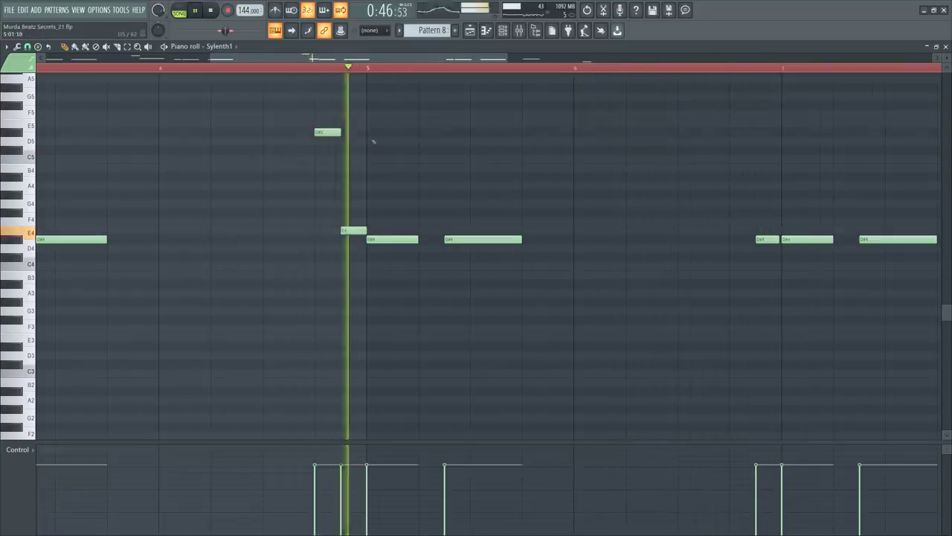
{"action": "scroll", "coordinate": [373, 141], "scroll_direction": "down", "scroll_amount": 4}
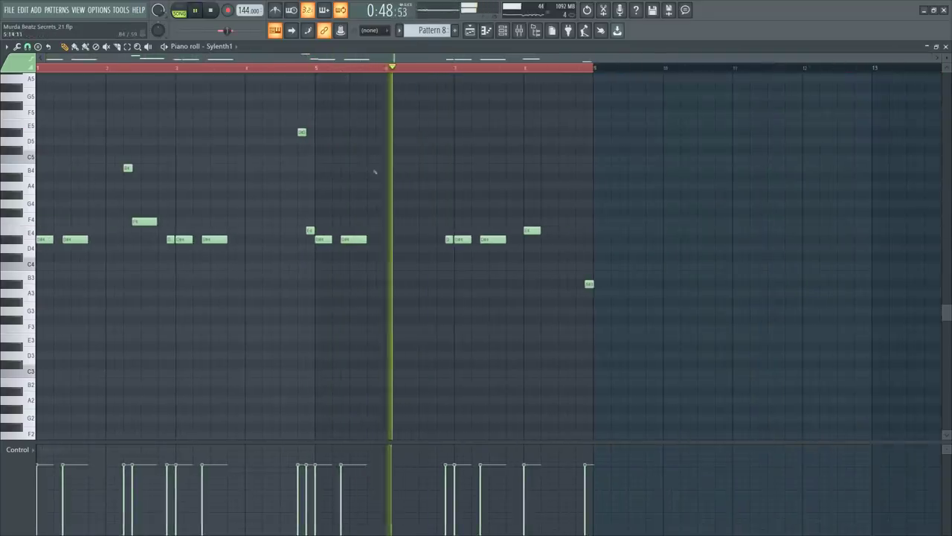
Place a D#3 note in bar 6 lasting until bar 7, and delete the short D#4 note just before bar 7
{"action": "key", "text": "space"}
{"action": "left_click", "coordinate": [426, 319]}
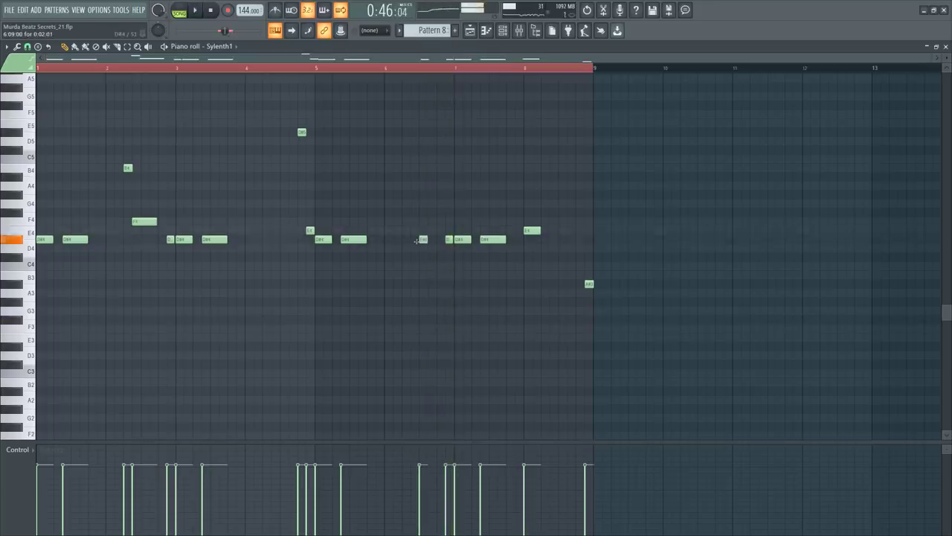
{"action": "left_click_drag", "start_coordinate": [430, 239], "coordinate": [420, 238]}
{"action": "key", "text": "space"}
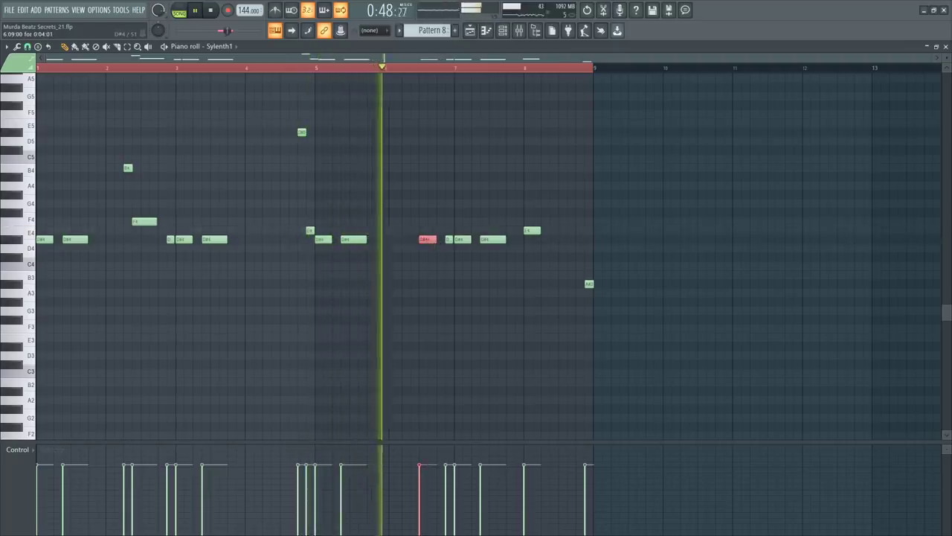
{"action": "key", "text": "ctrl+Down"}
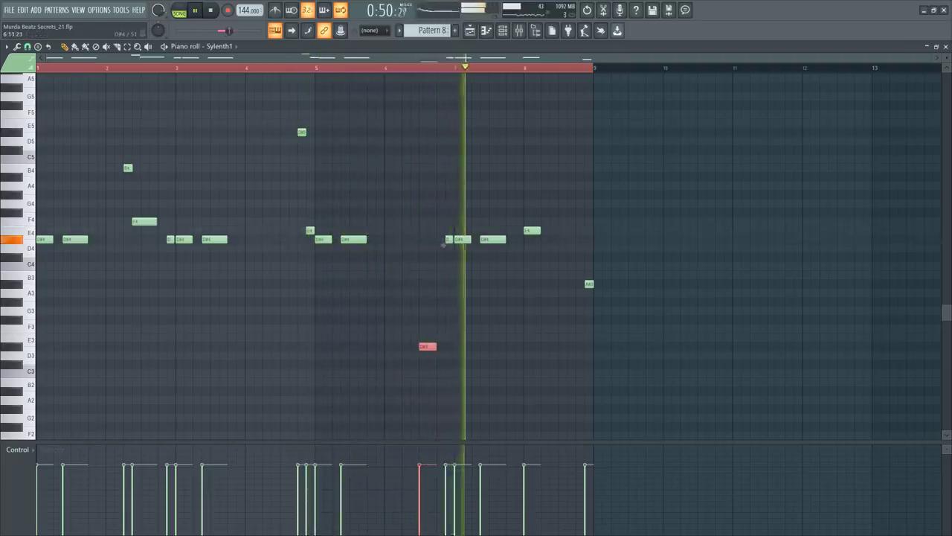
{"action": "left_click_drag", "start_coordinate": [436, 346], "coordinate": [450, 347]}
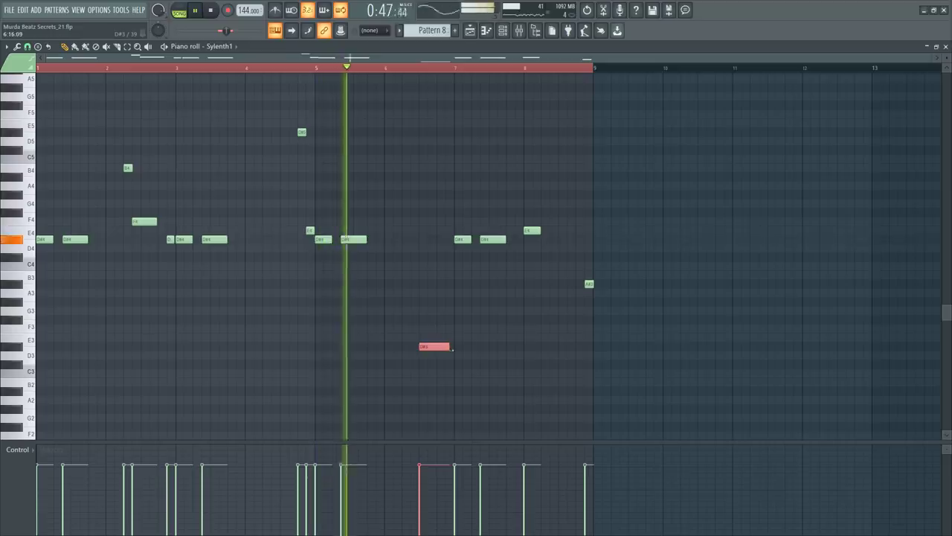
{"action": "left_click", "coordinate": [483, 325]}
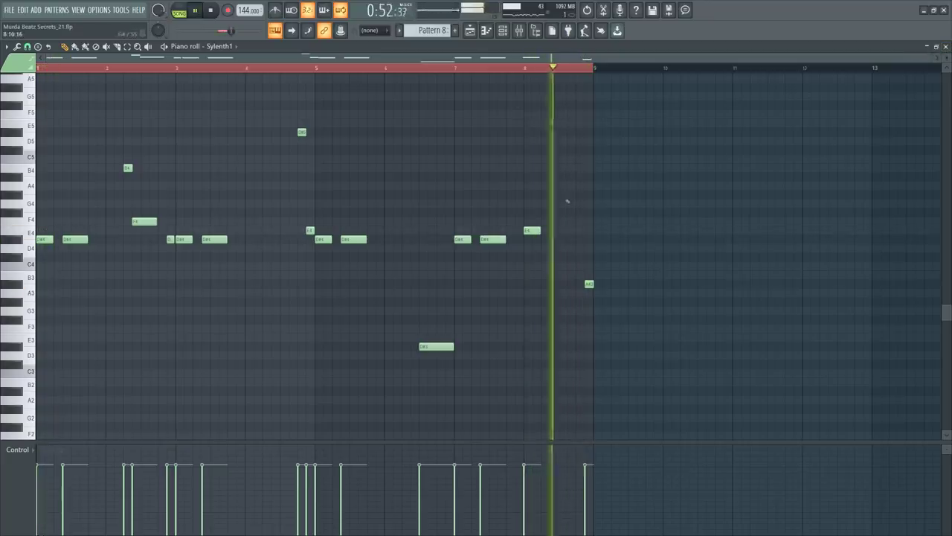
Add a D#4 note halfway through bar 8 and shorten it to about three steps
{"action": "key", "text": "space"}
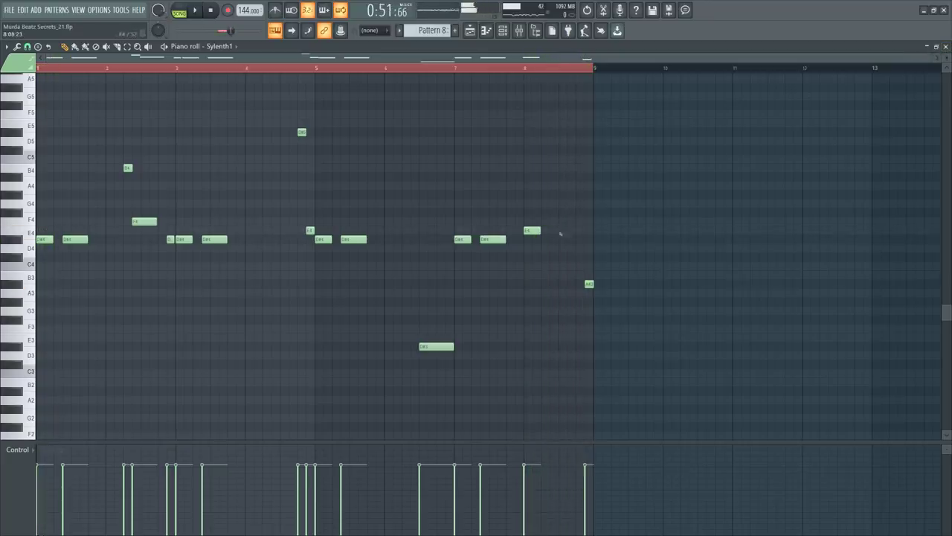
{"action": "key", "text": "space"}
{"action": "key", "text": "space"}
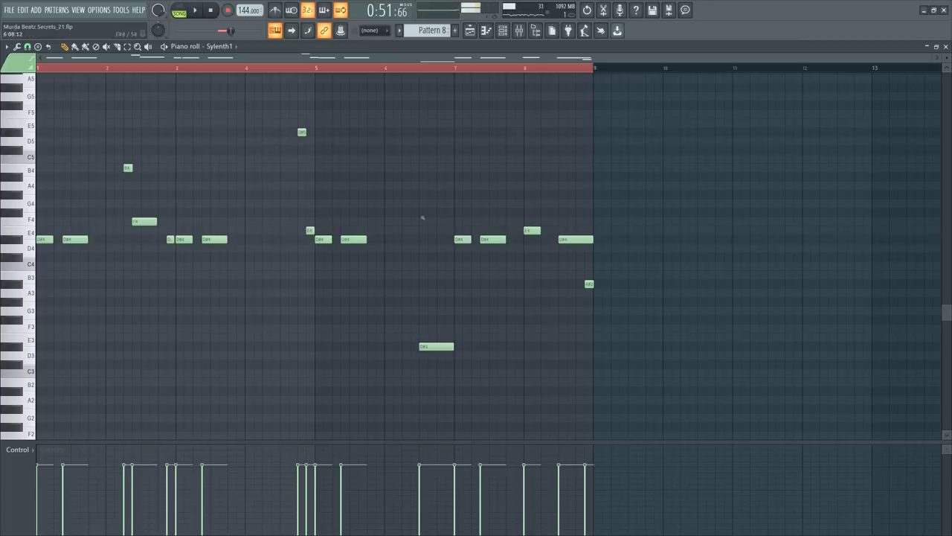
{"action": "key", "text": "space"}
{"action": "key", "text": "space"}
{"action": "left_click_drag", "start_coordinate": [592, 239], "coordinate": [572, 239]}
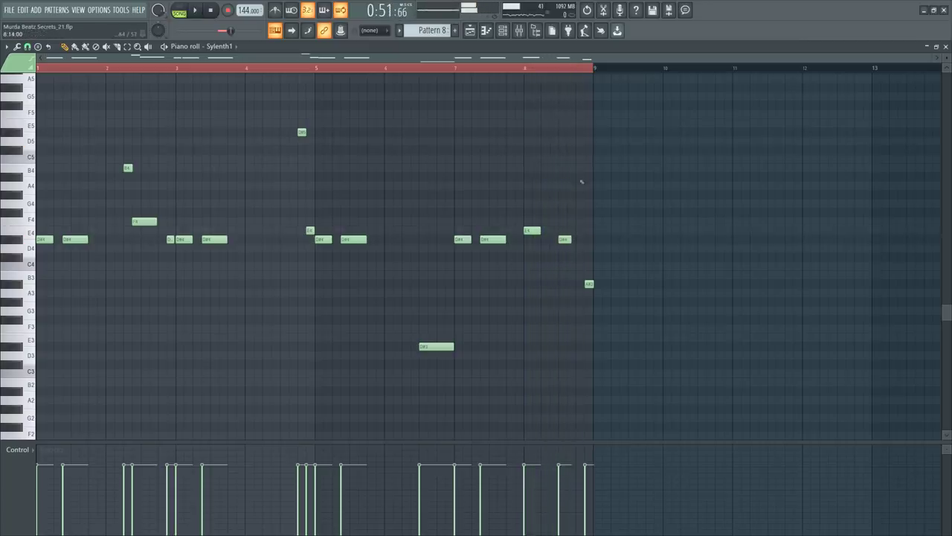
End bar 8 with short A#4 and D#5 notes, and delete the A#3 note there
{"action": "key", "text": "space"}
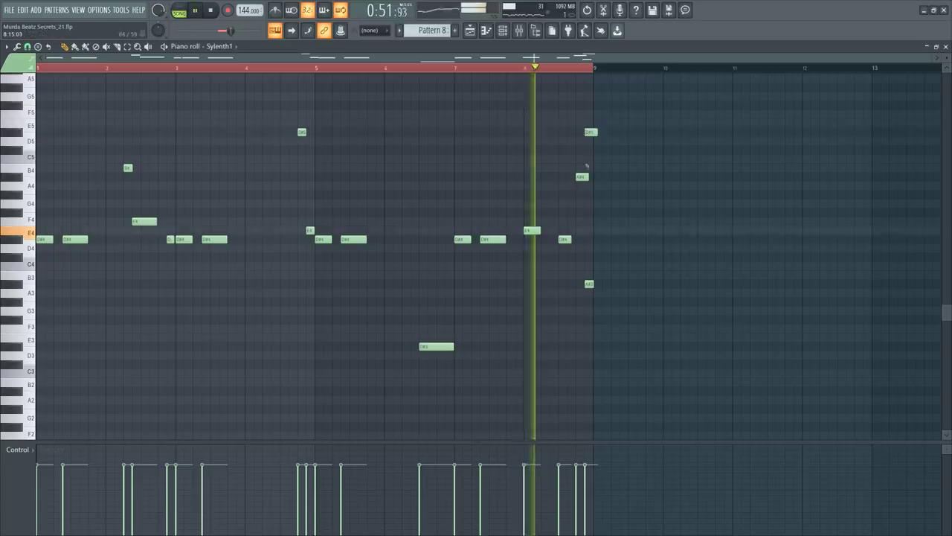
{"action": "left_click_drag", "start_coordinate": [588, 177], "coordinate": [583, 176]}
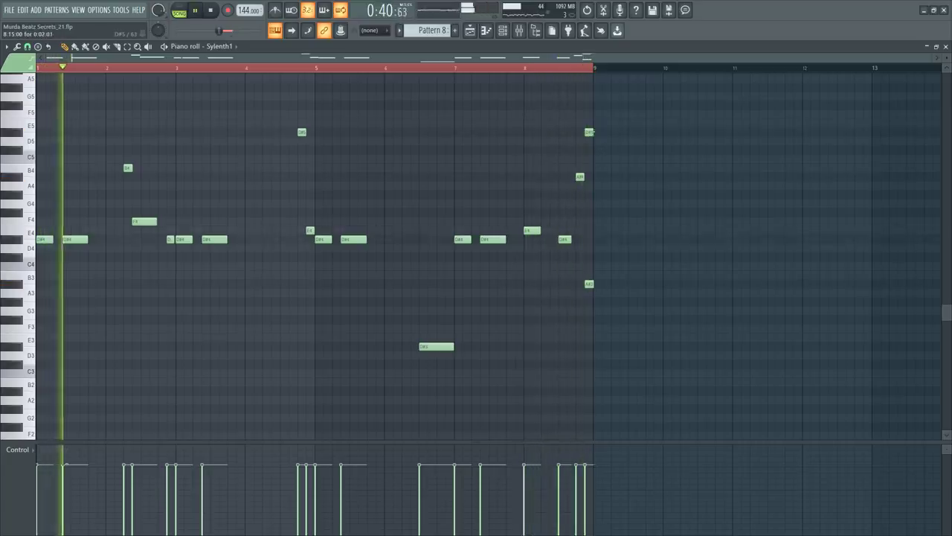
{"action": "right_click", "coordinate": [589, 284]}
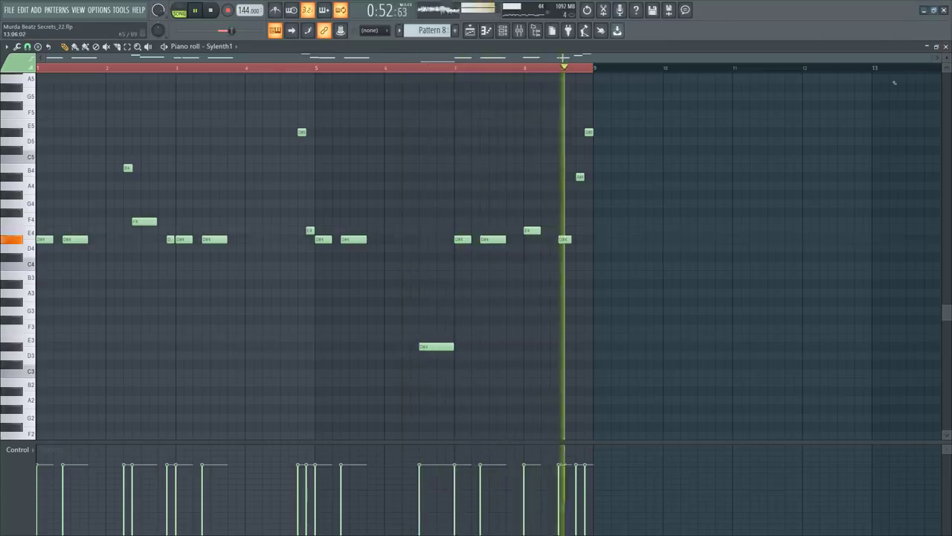
Return to the playlist, save the project as new version Murda Beatz Secrets_23.flp, and stop the looped playback
{"action": "left_click", "coordinate": [945, 46]}
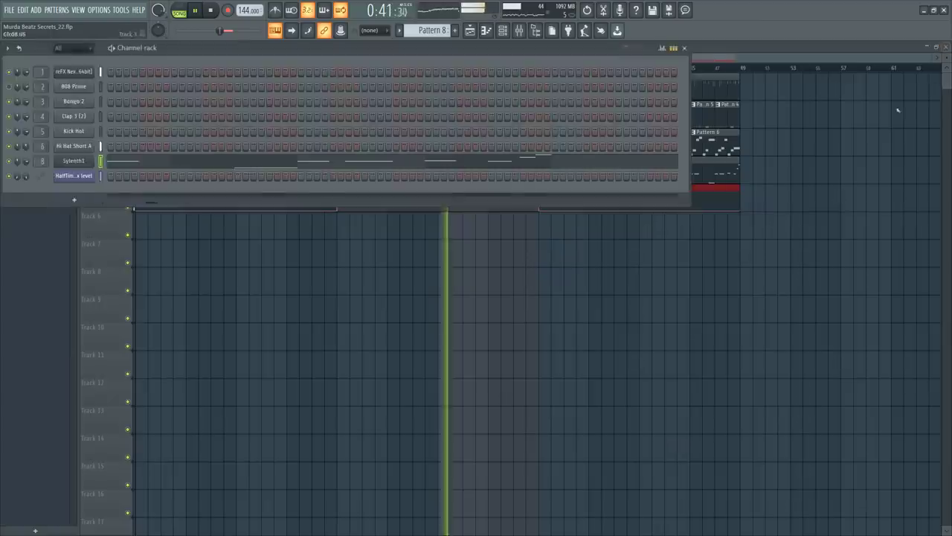
{"action": "key", "text": "ctrl+n"}
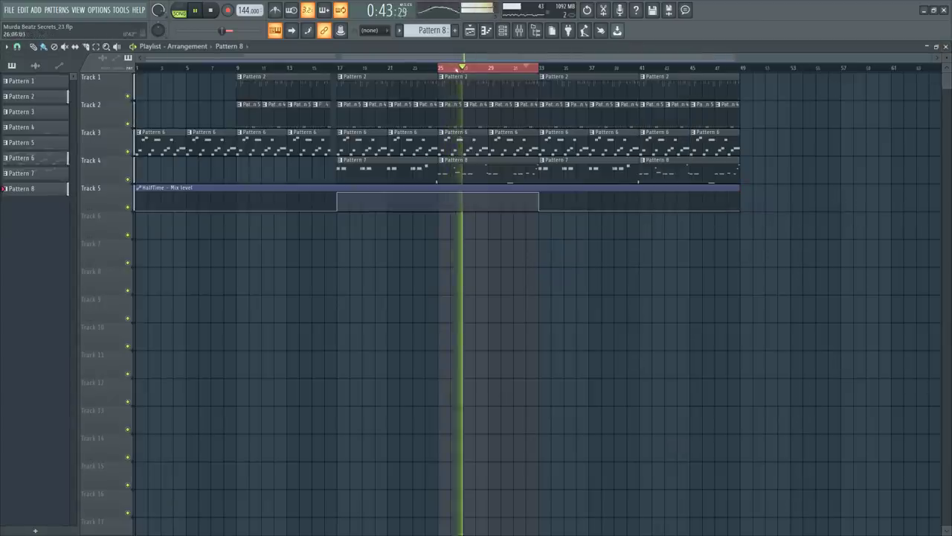
{"action": "key", "text": "space"}
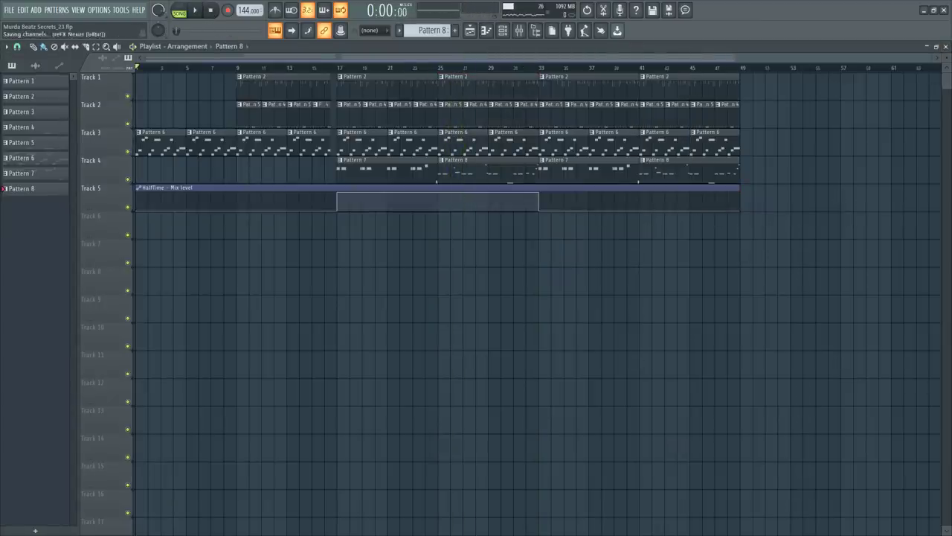
Reset the mic track's fader in the mixer, pull it back down and close the mixer
{"action": "key", "text": "F9"}
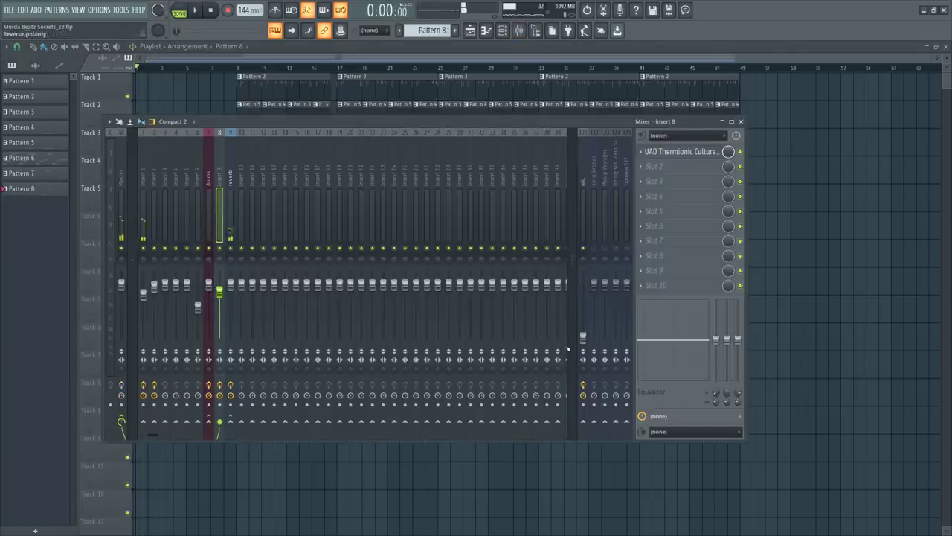
{"action": "right_click", "coordinate": [584, 335]}
{"action": "left_click", "coordinate": [608, 280]}
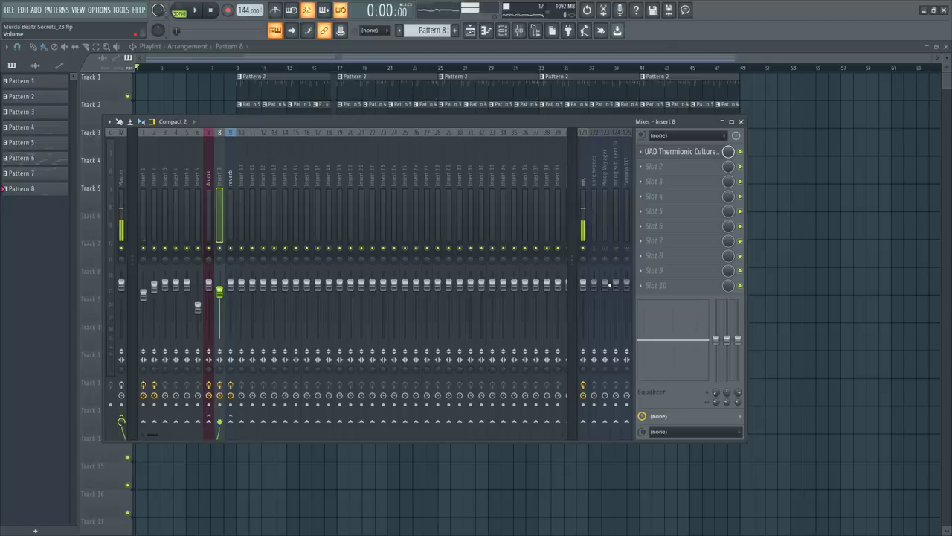
{"action": "left_click", "coordinate": [580, 292]}
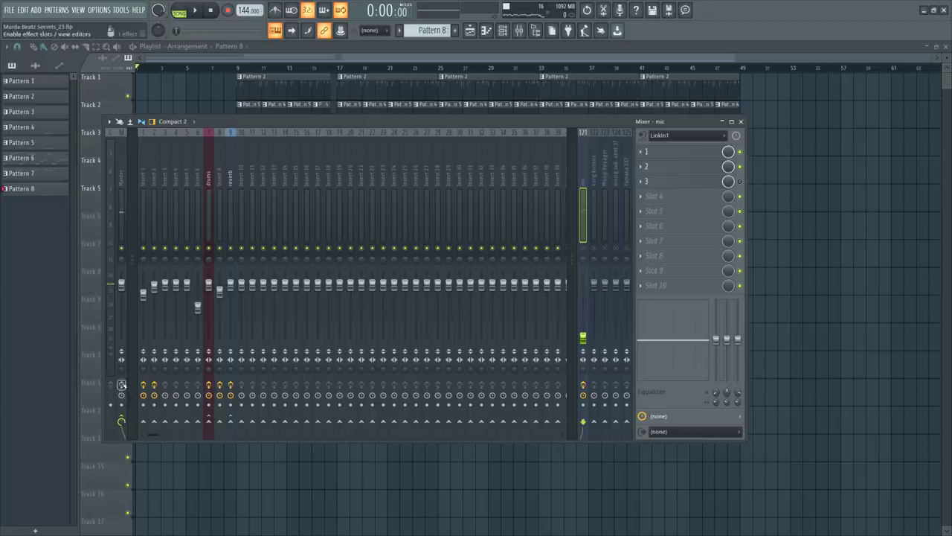
{"action": "key", "text": "F9"}
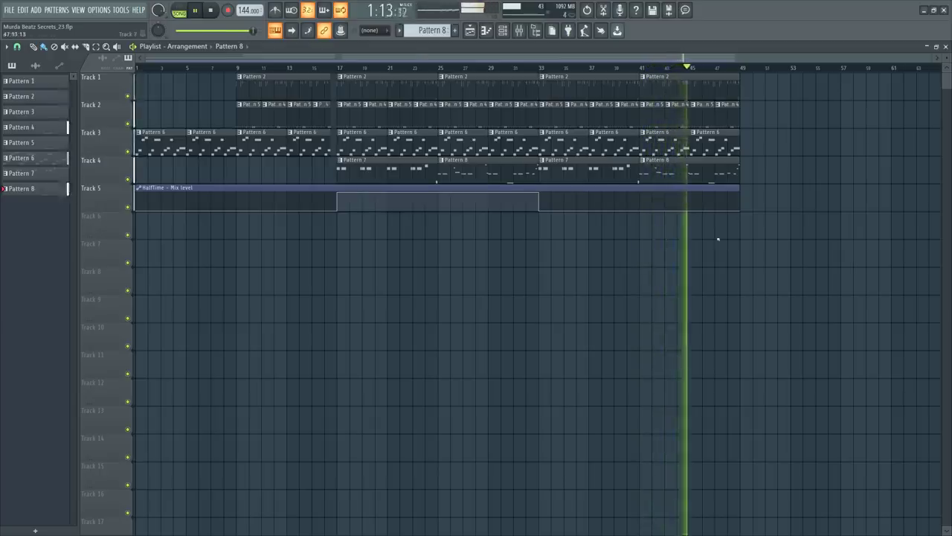
Reset the mic track's fader to its default level in the mixer, close the mixer and stop playback
{"action": "left_click", "coordinate": [520, 31]}
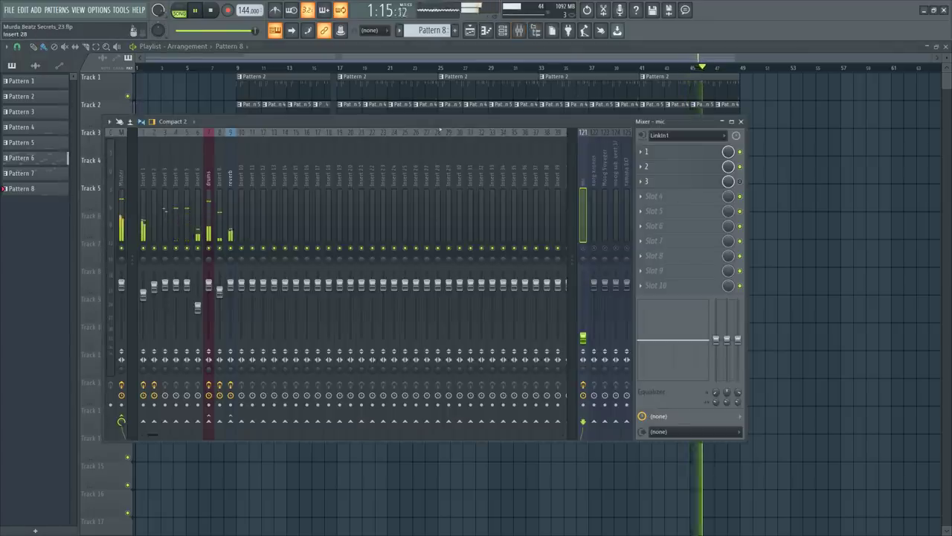
{"action": "left_click_drag", "start_coordinate": [439, 130], "coordinate": [482, 123]}
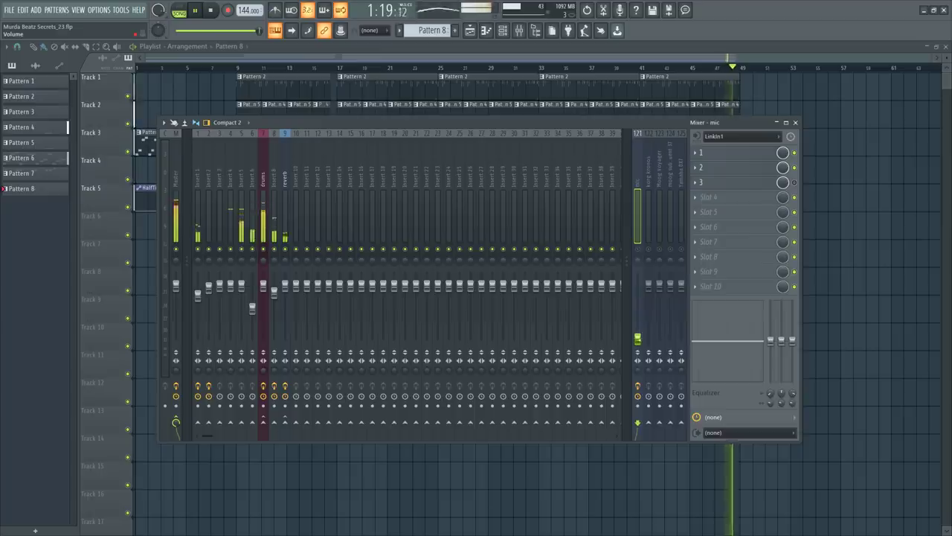
{"action": "right_click", "coordinate": [637, 338]}
{"action": "left_click", "coordinate": [675, 279]}
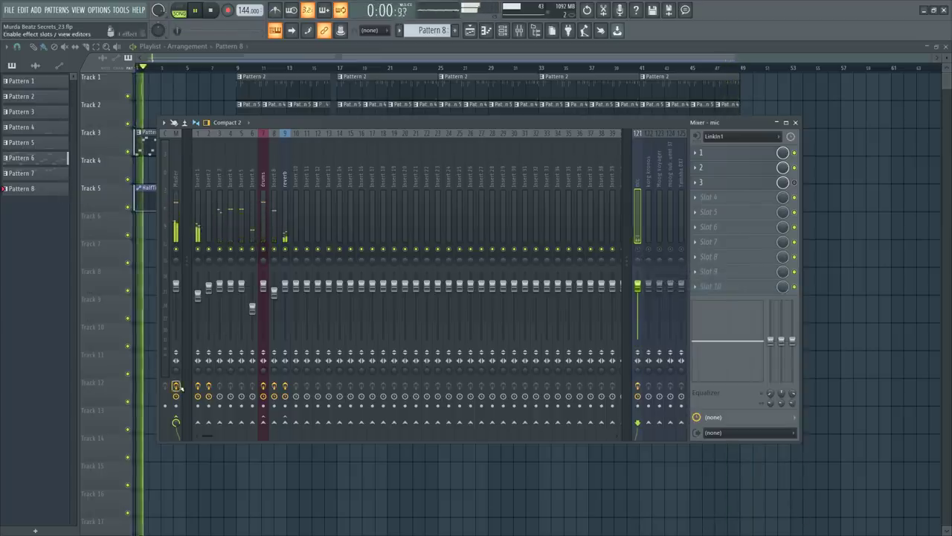
{"action": "key", "text": "F9"}
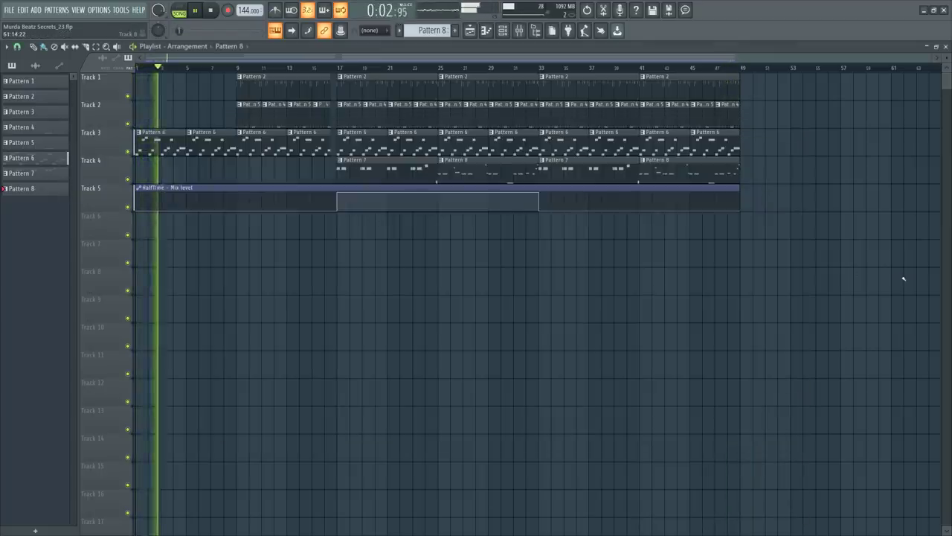
{"action": "key", "text": "space"}
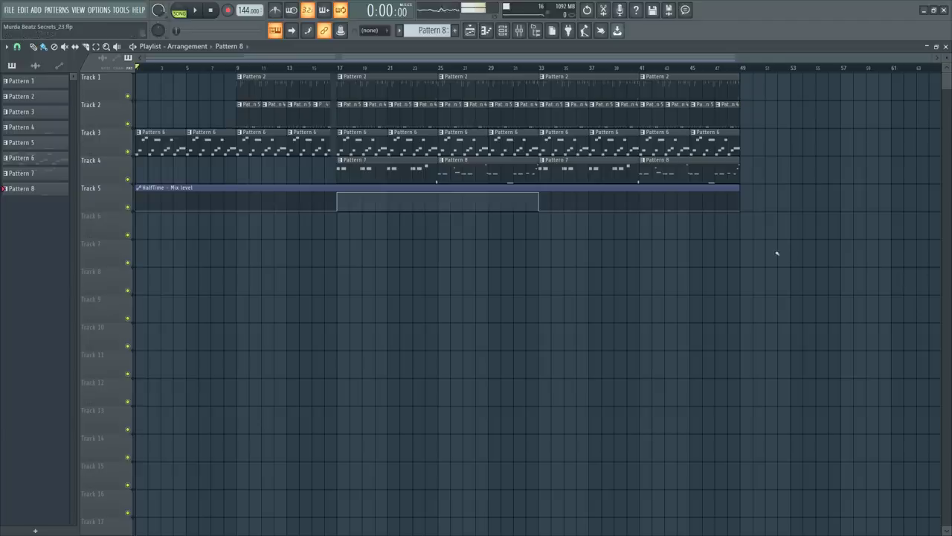